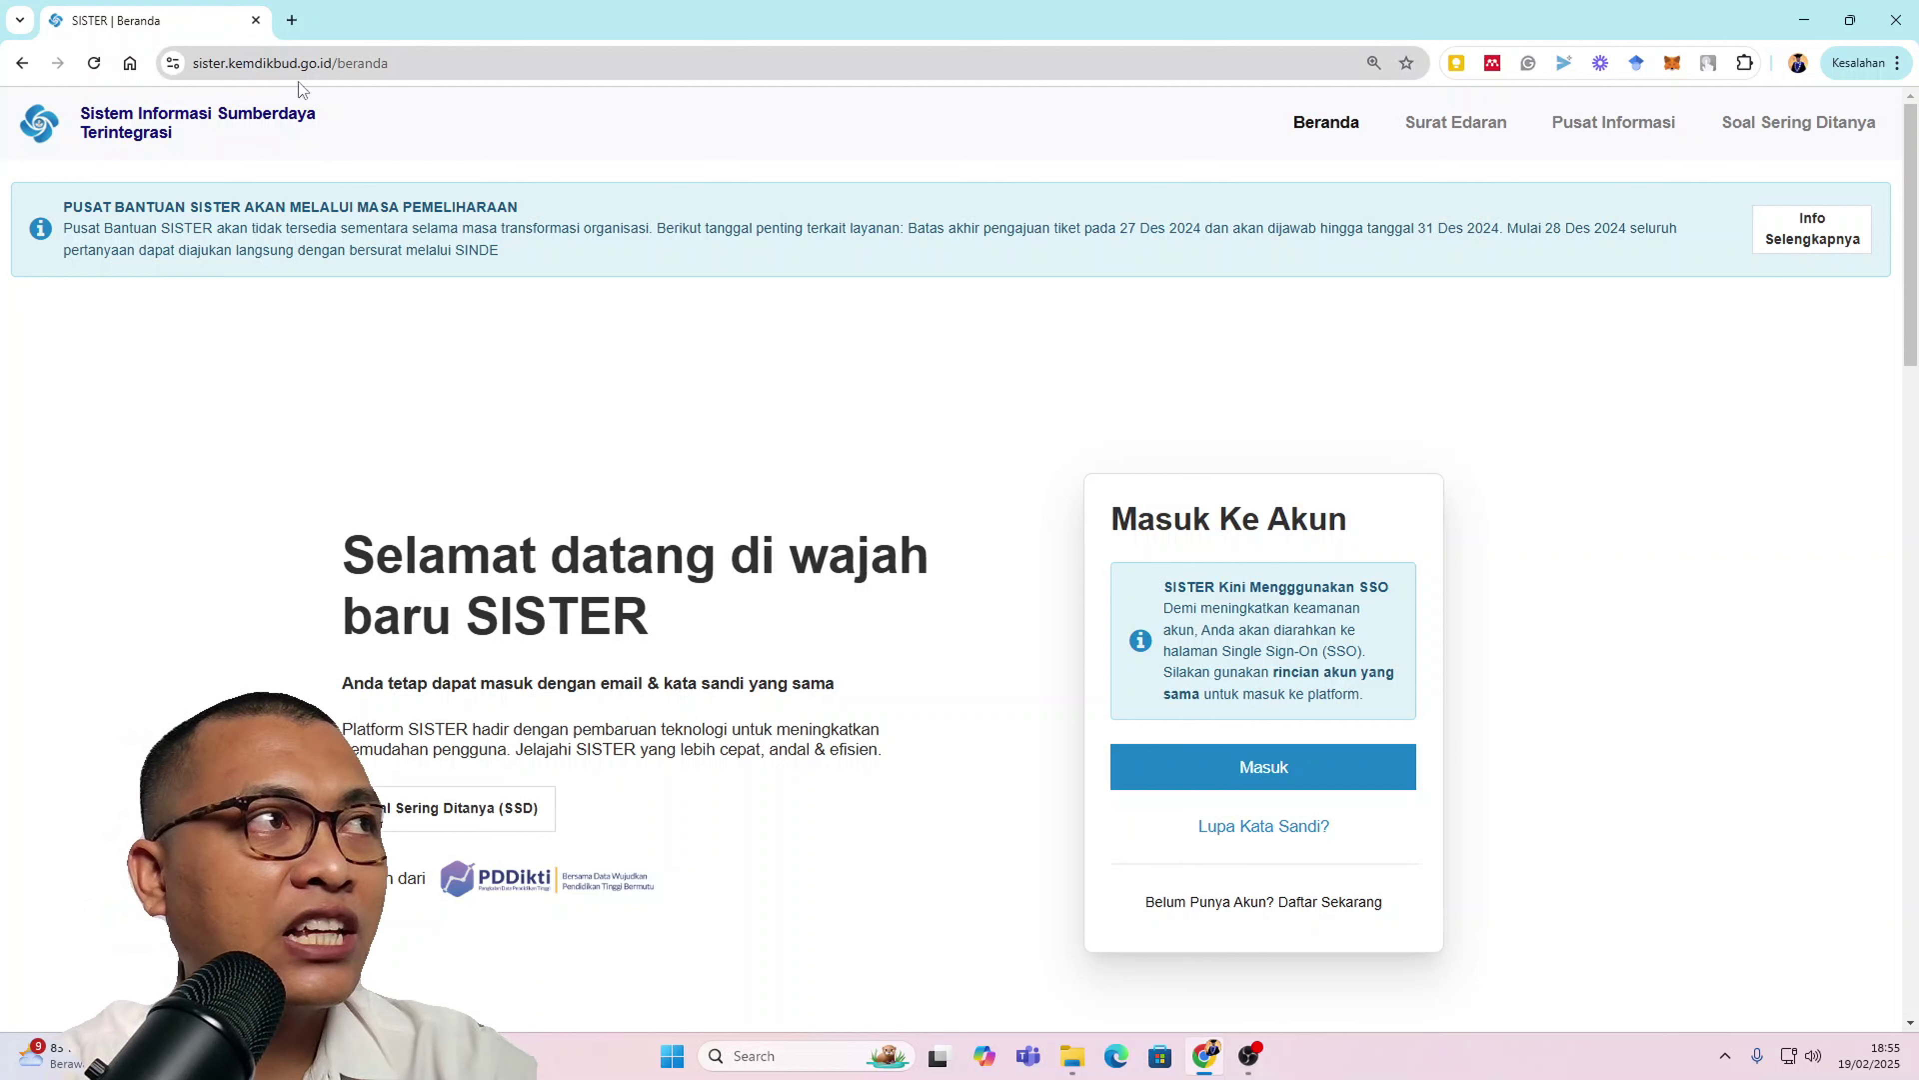
Step: Sign in through SSO PDDIKTI with the lecturer's account to reach the SISTER Beranda dashboard
left_click(1230, 770)
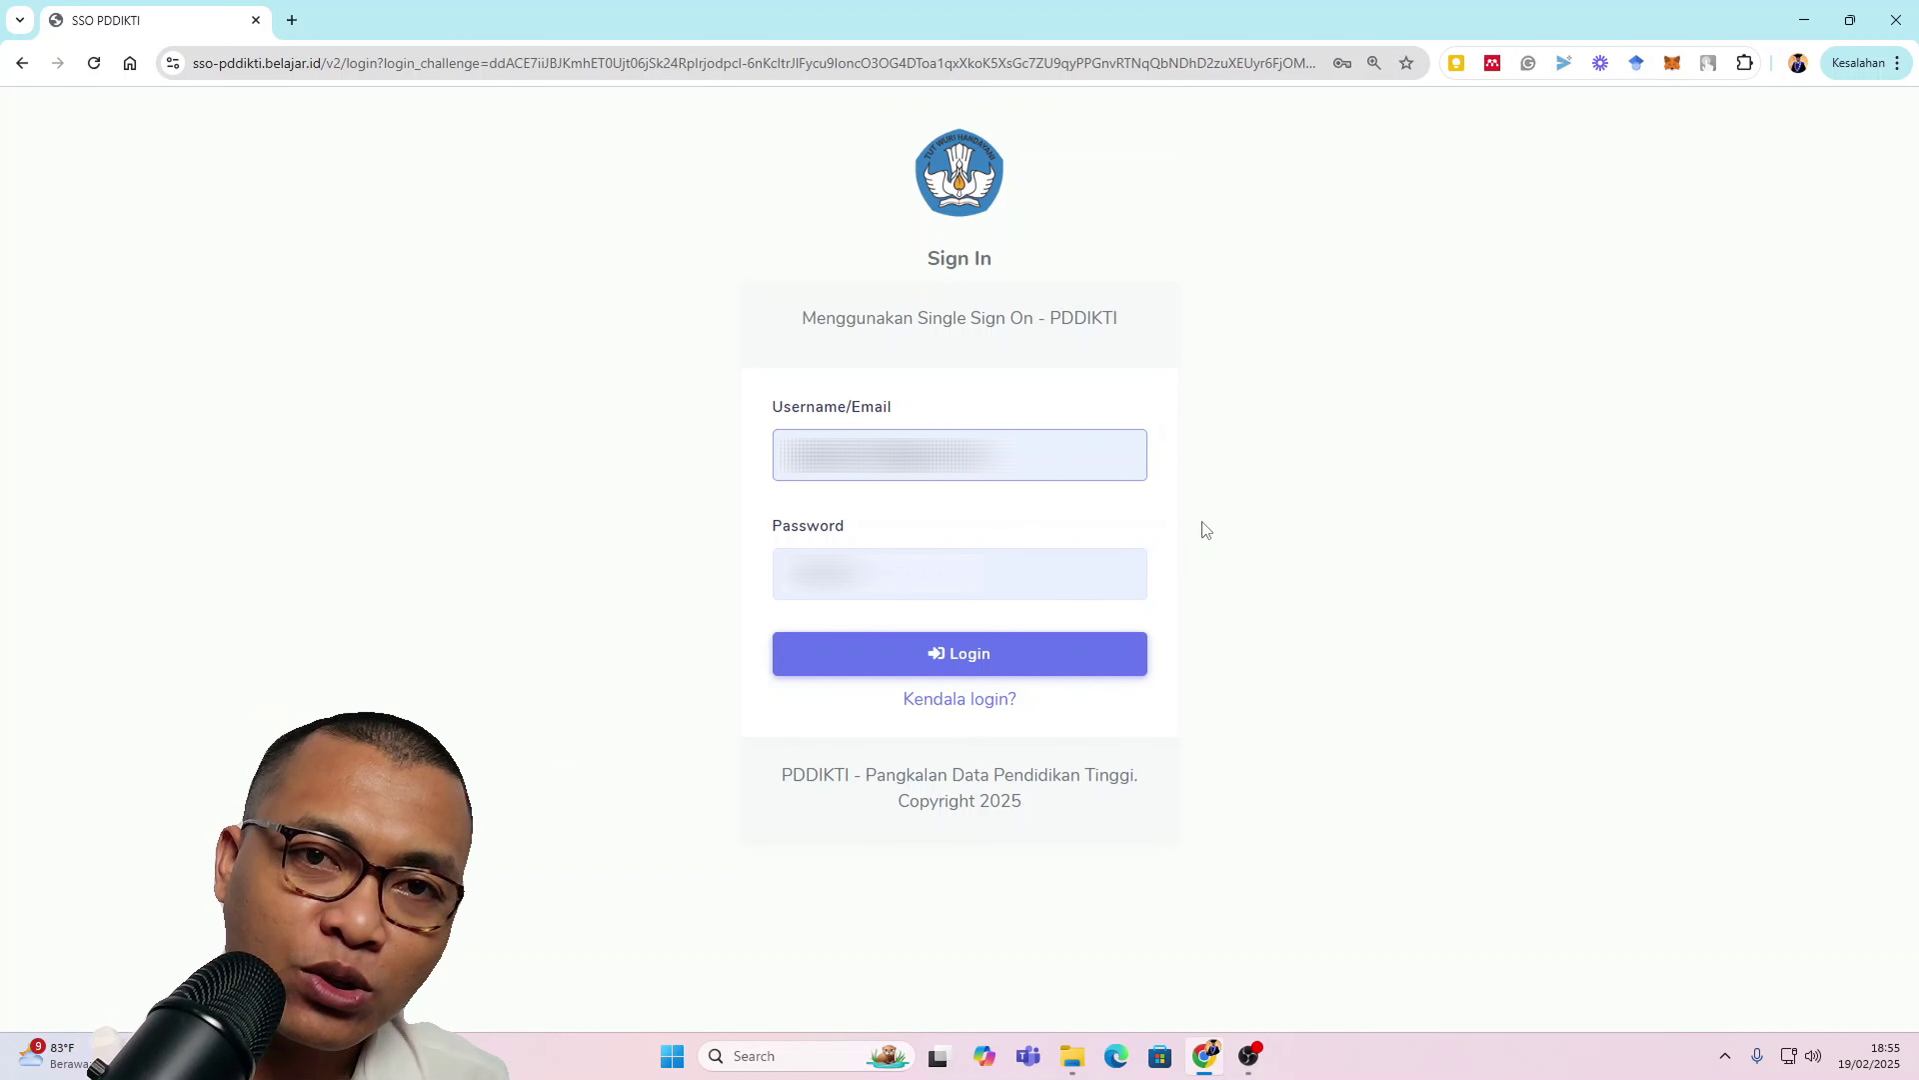
left_click(1127, 651)
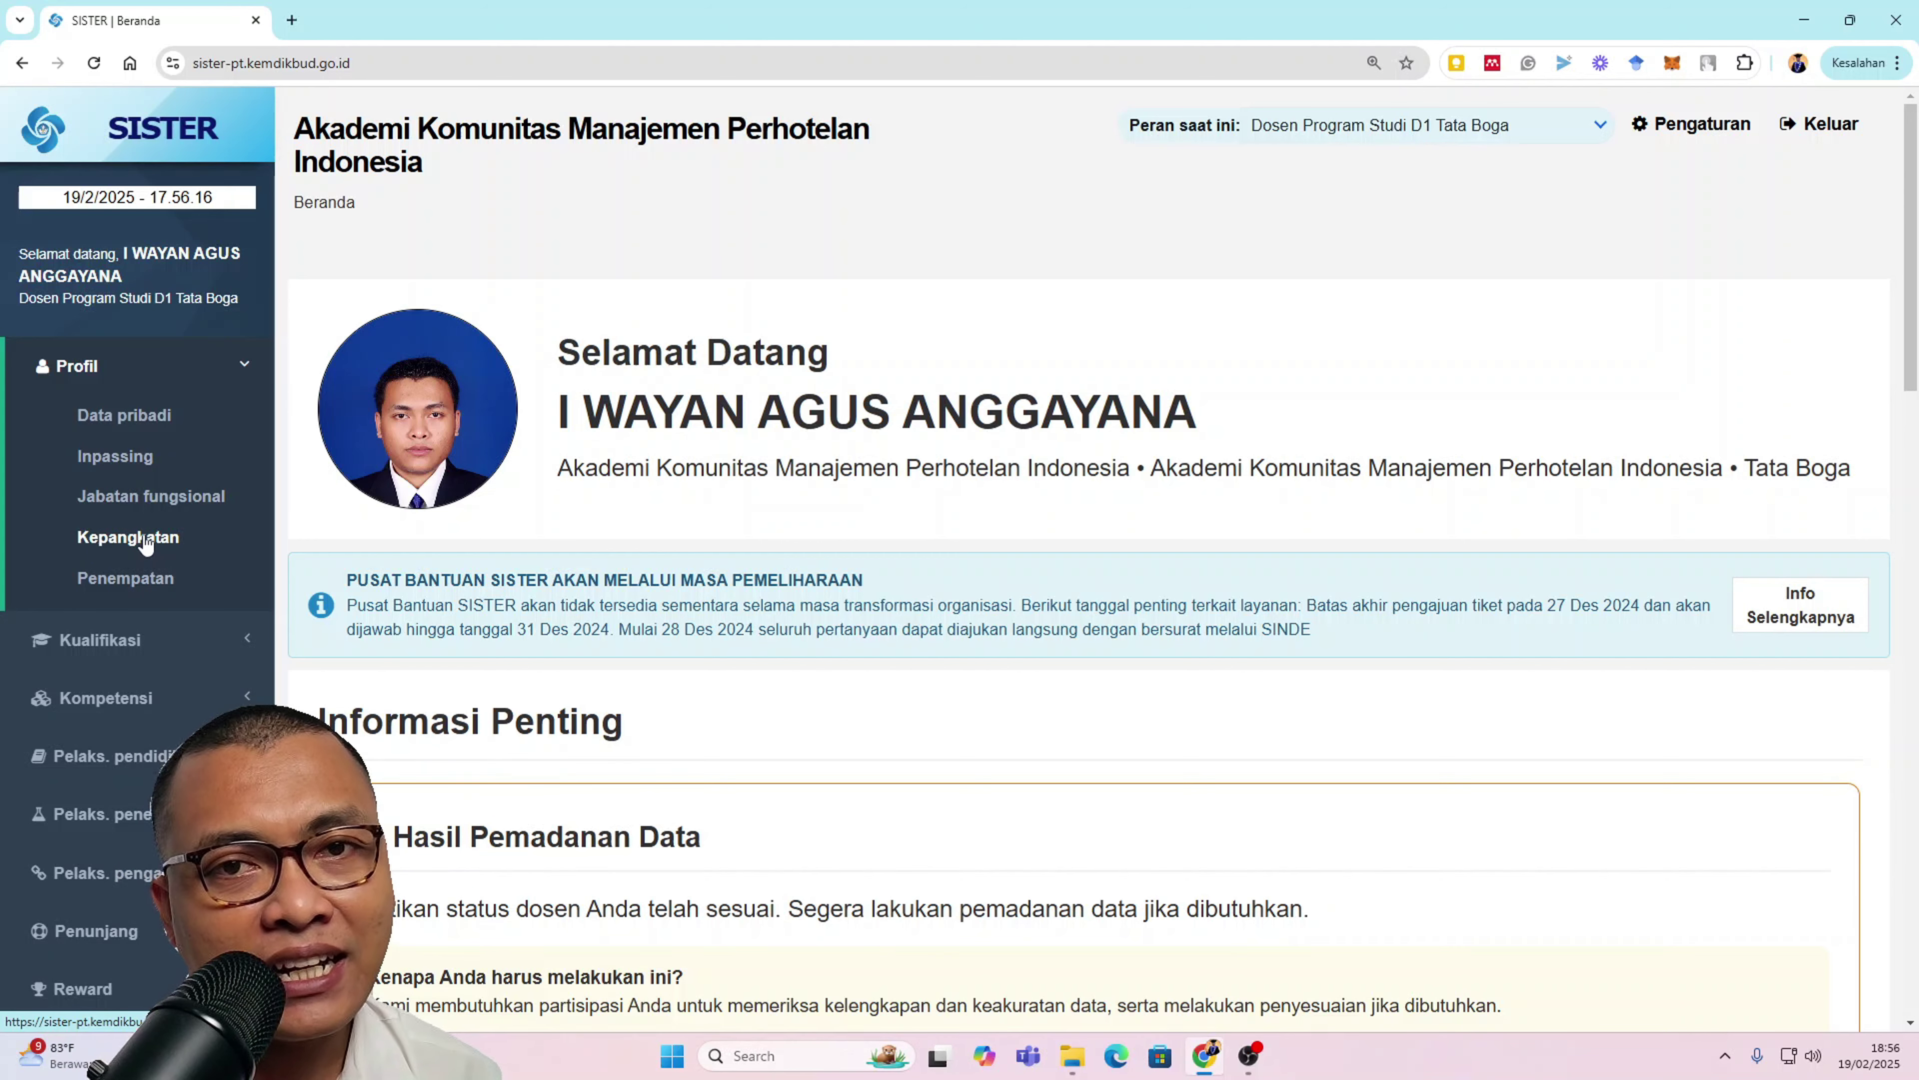
Step: Check the Inpassing records, then view Kepangkatan with its two III/b - Penata Muda Tk. I entries
left_click(117, 460)
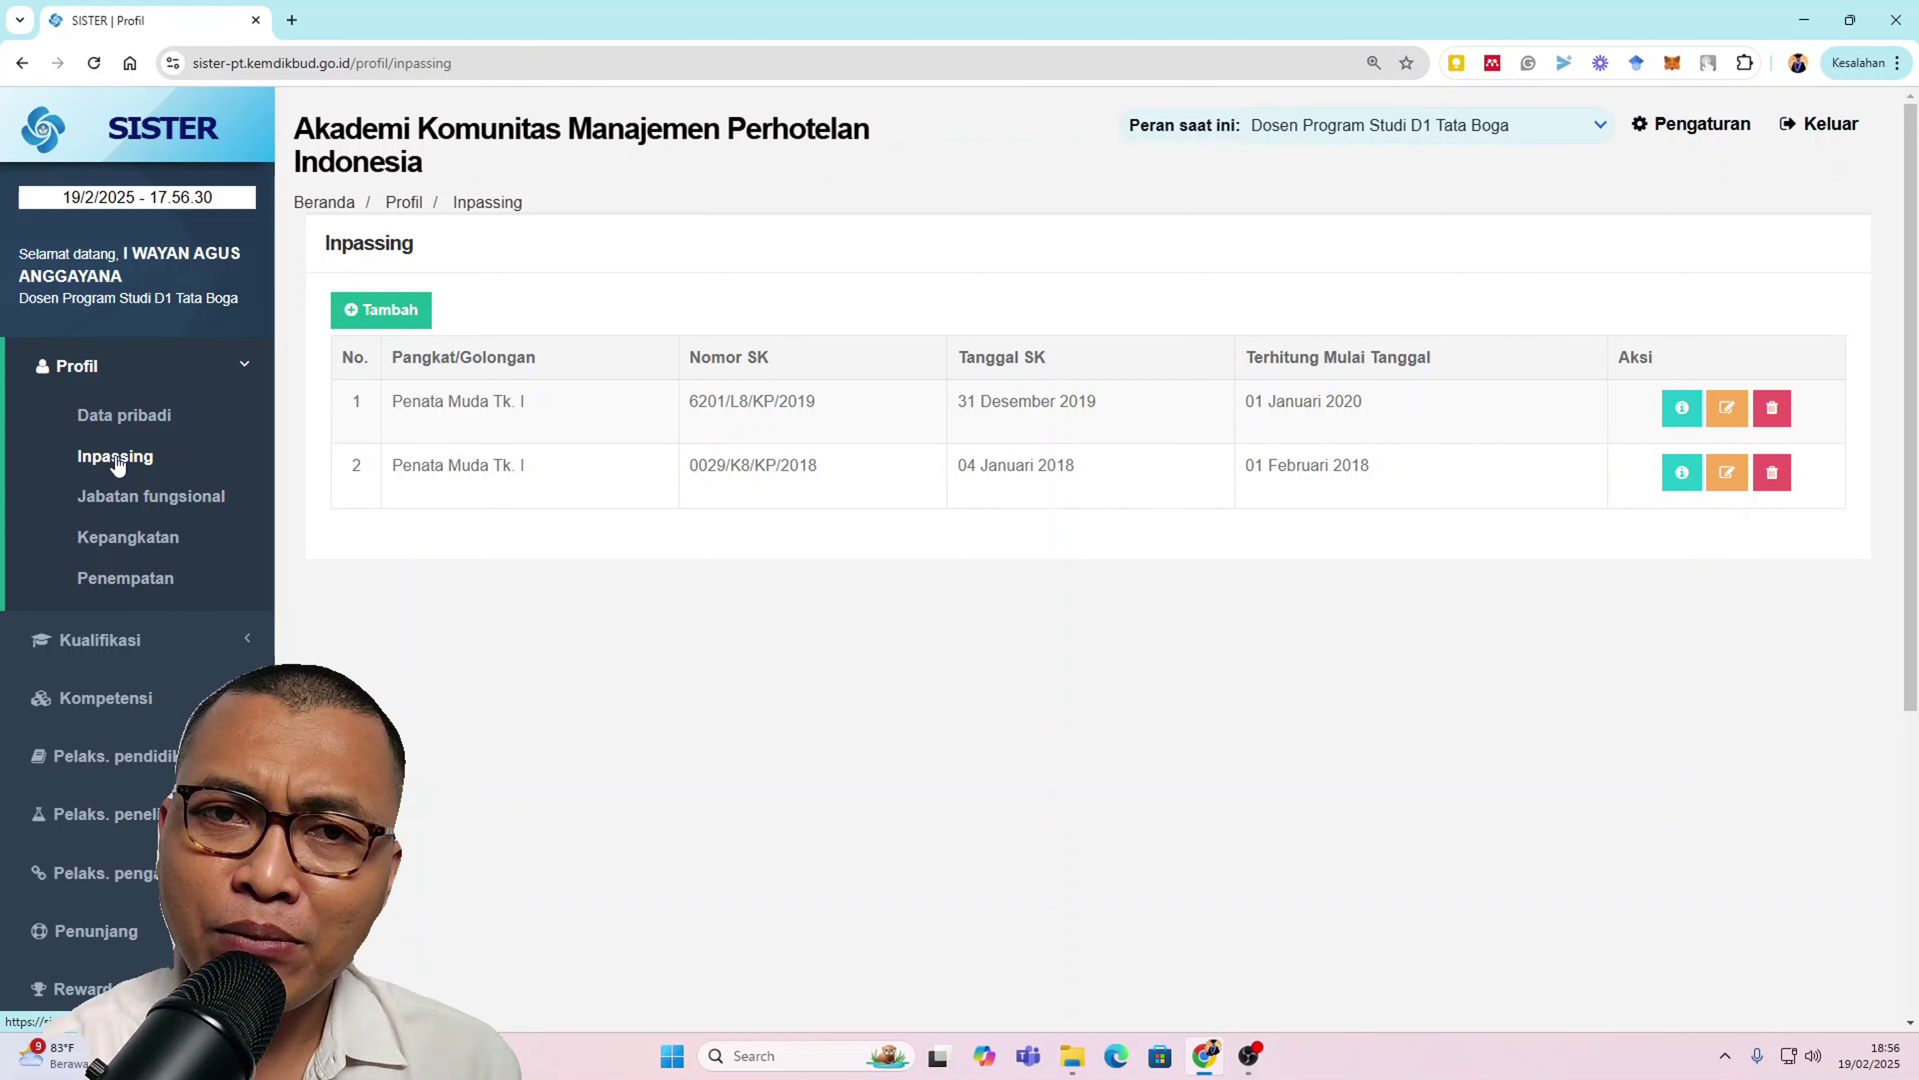
left_click(114, 538)
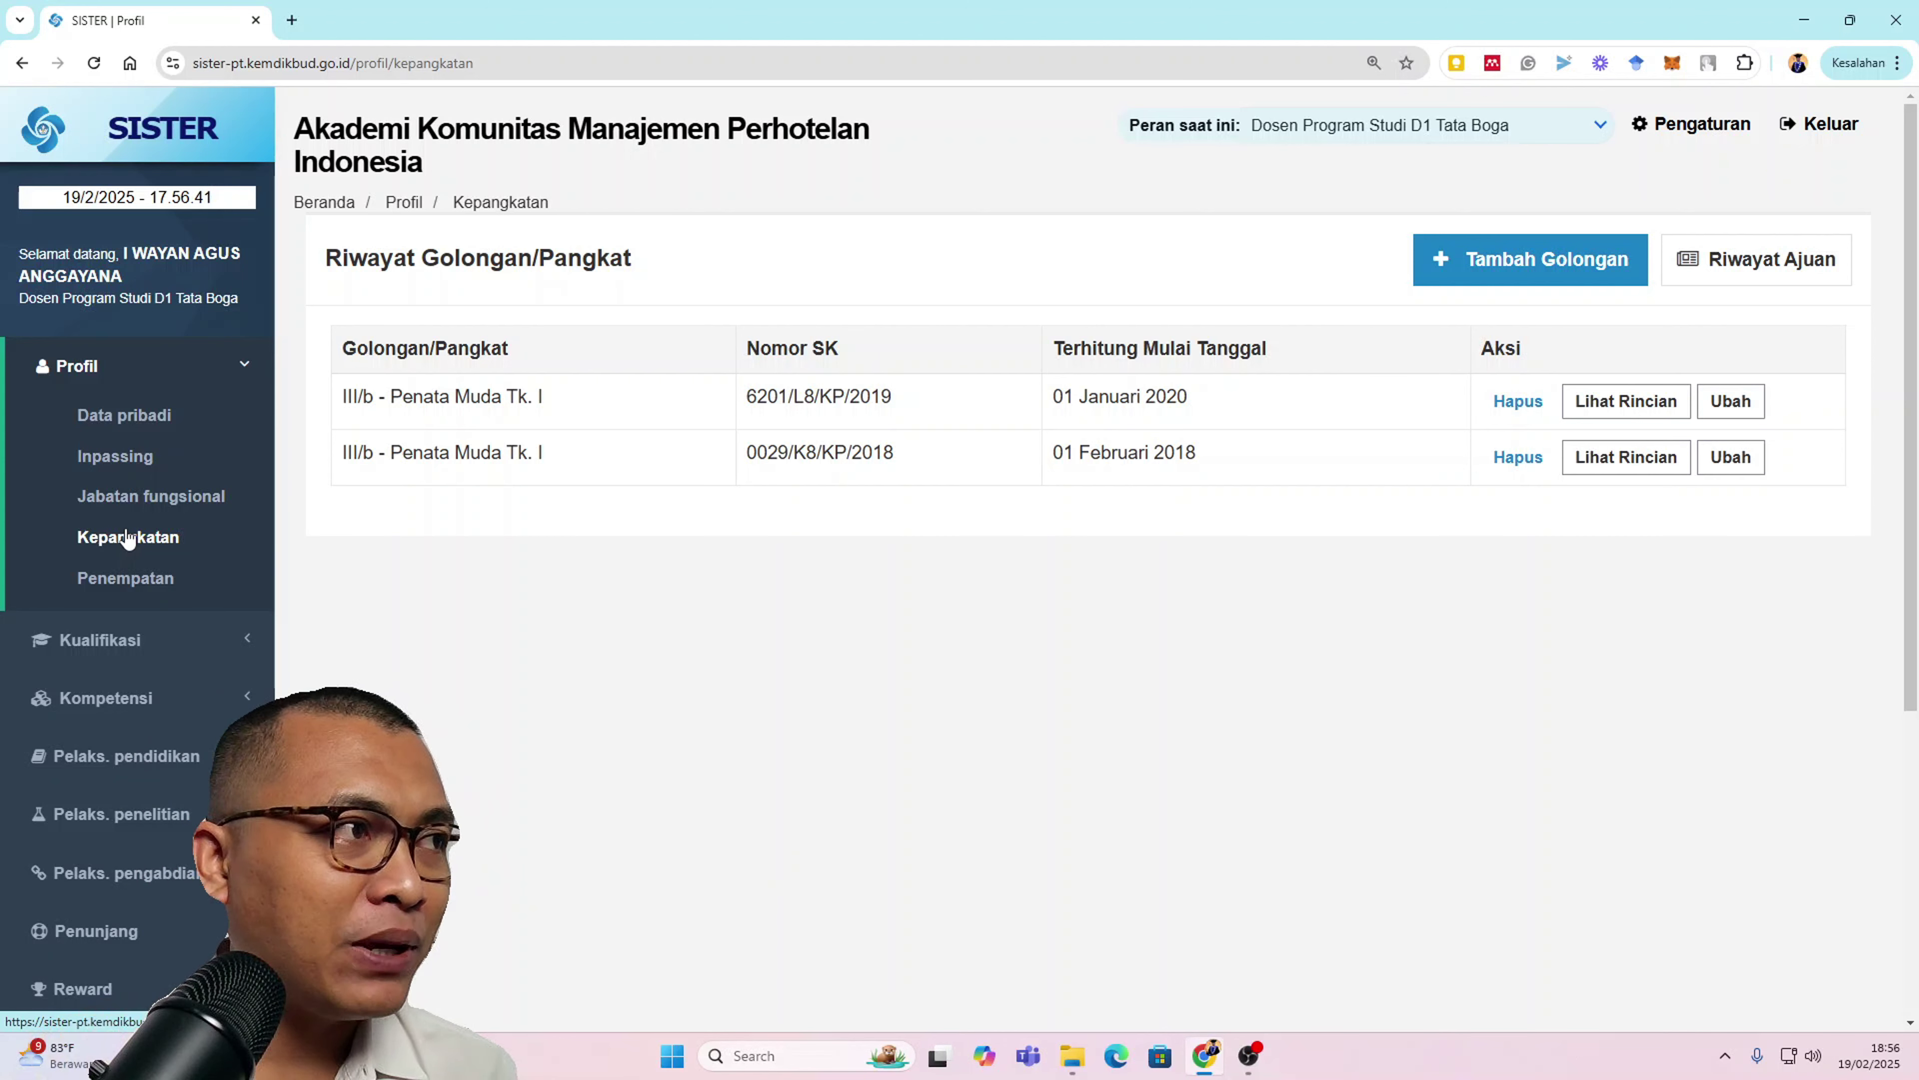
Step: Go back to the Profil › Inpassing page listing the two Penata Muda Tk. I records
left_click(143, 458)
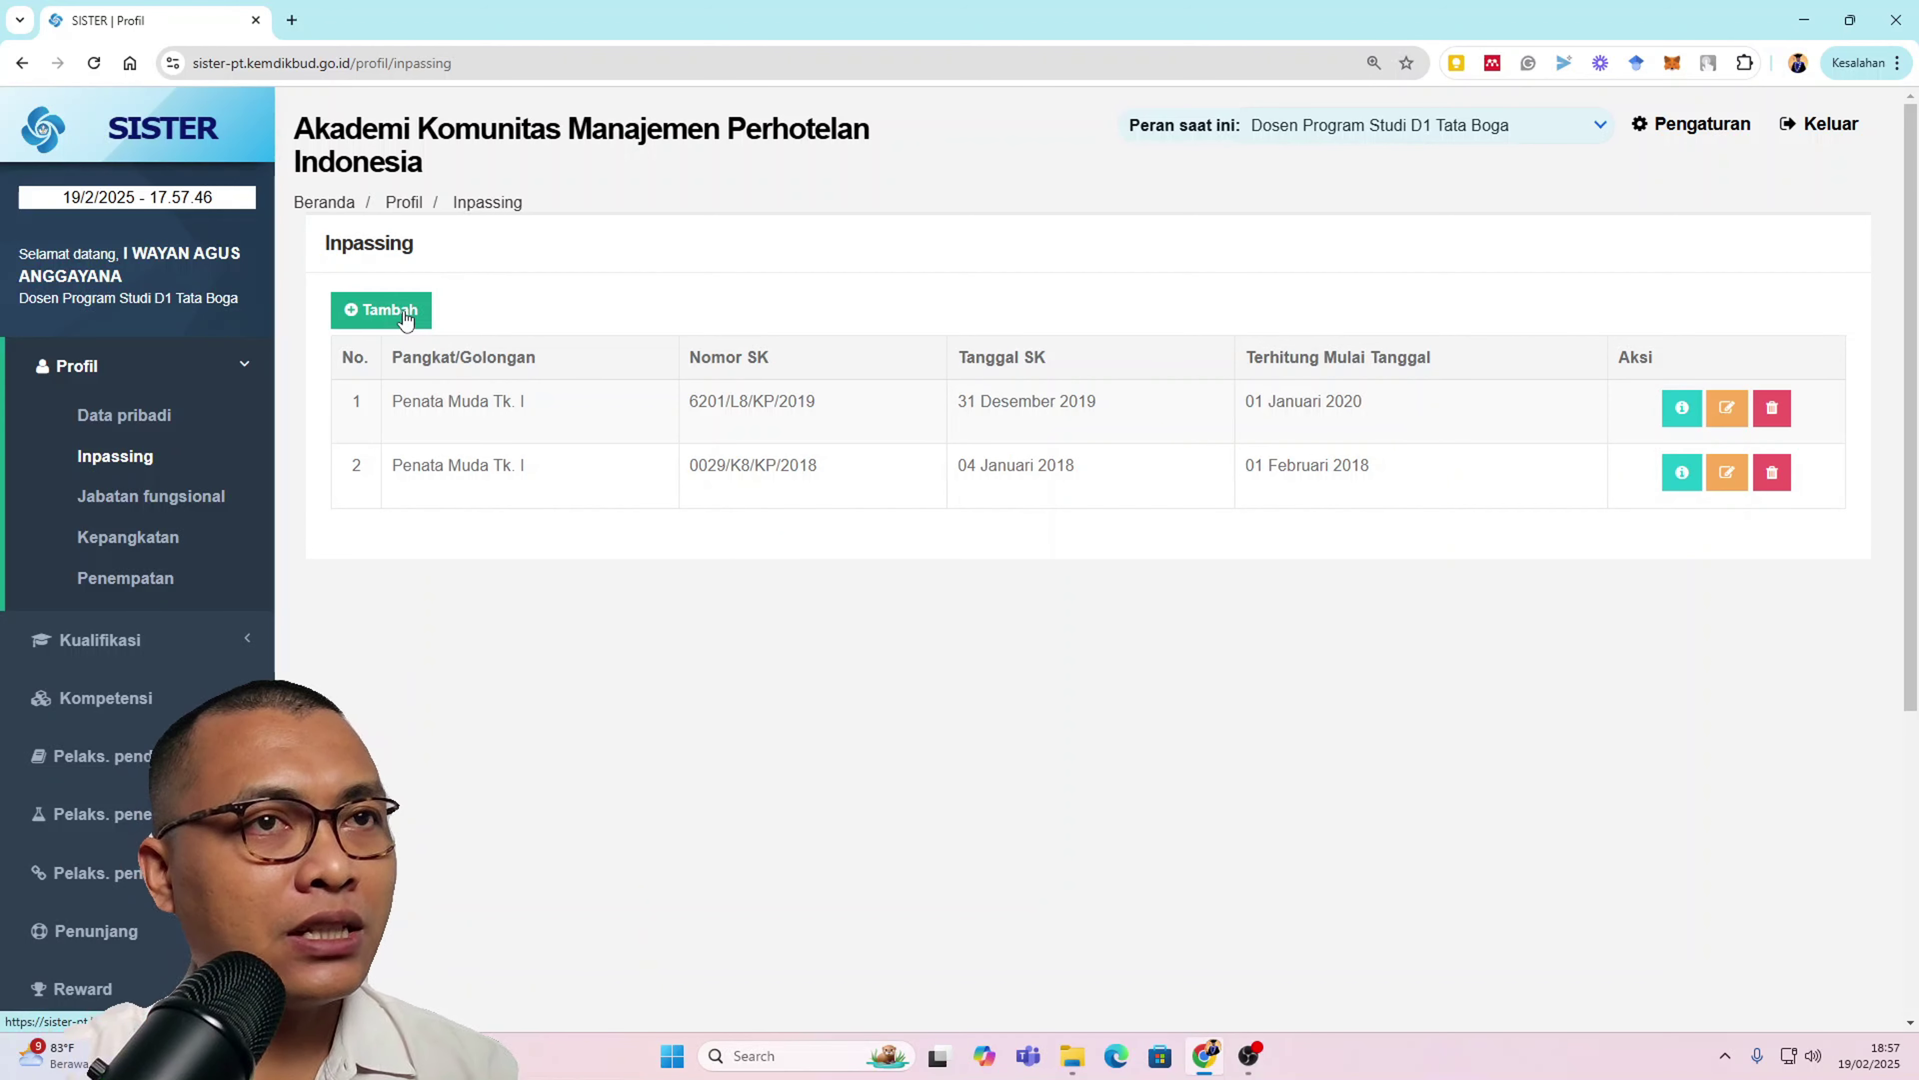
Step: Open an empty Form Tambah Inpassing alongside the SK Inpassing PDF in Nitro PDF Pro
left_click(407, 316)
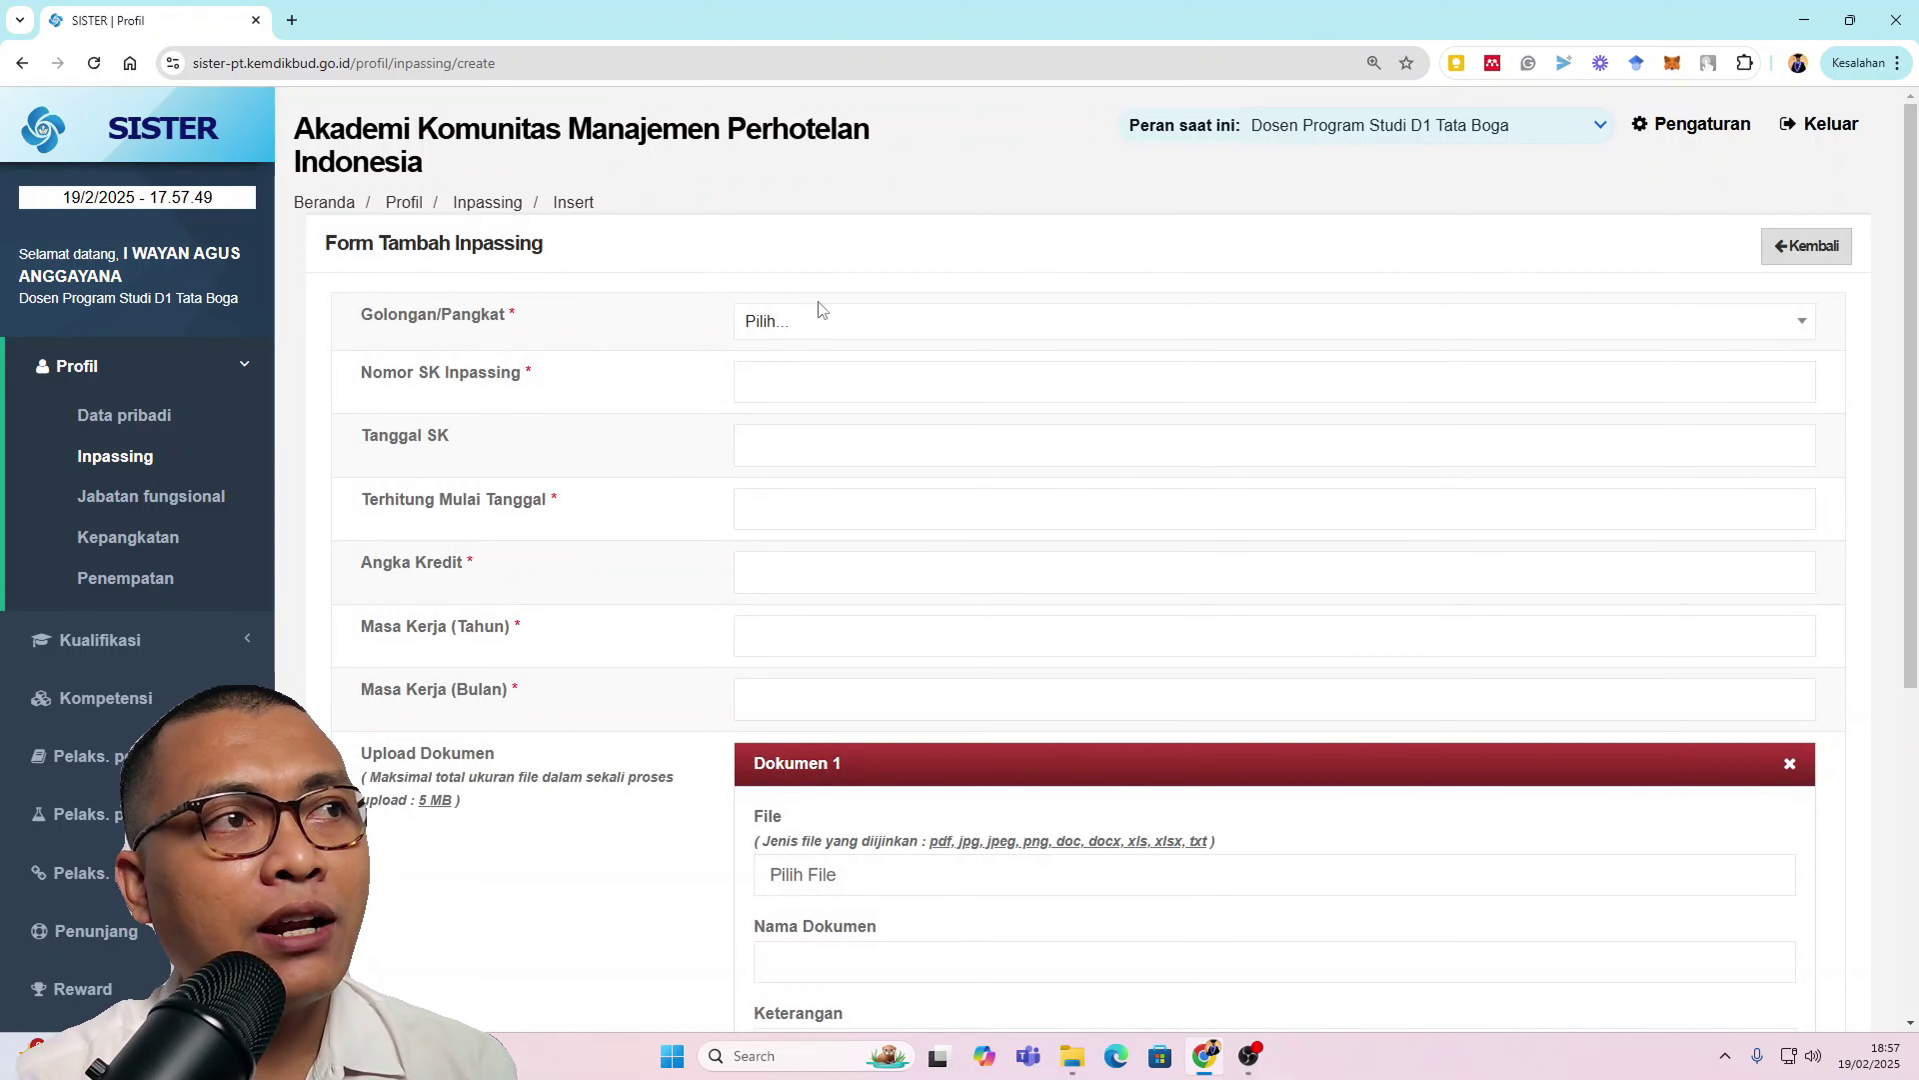
left_click(831, 324)
left_click(831, 329)
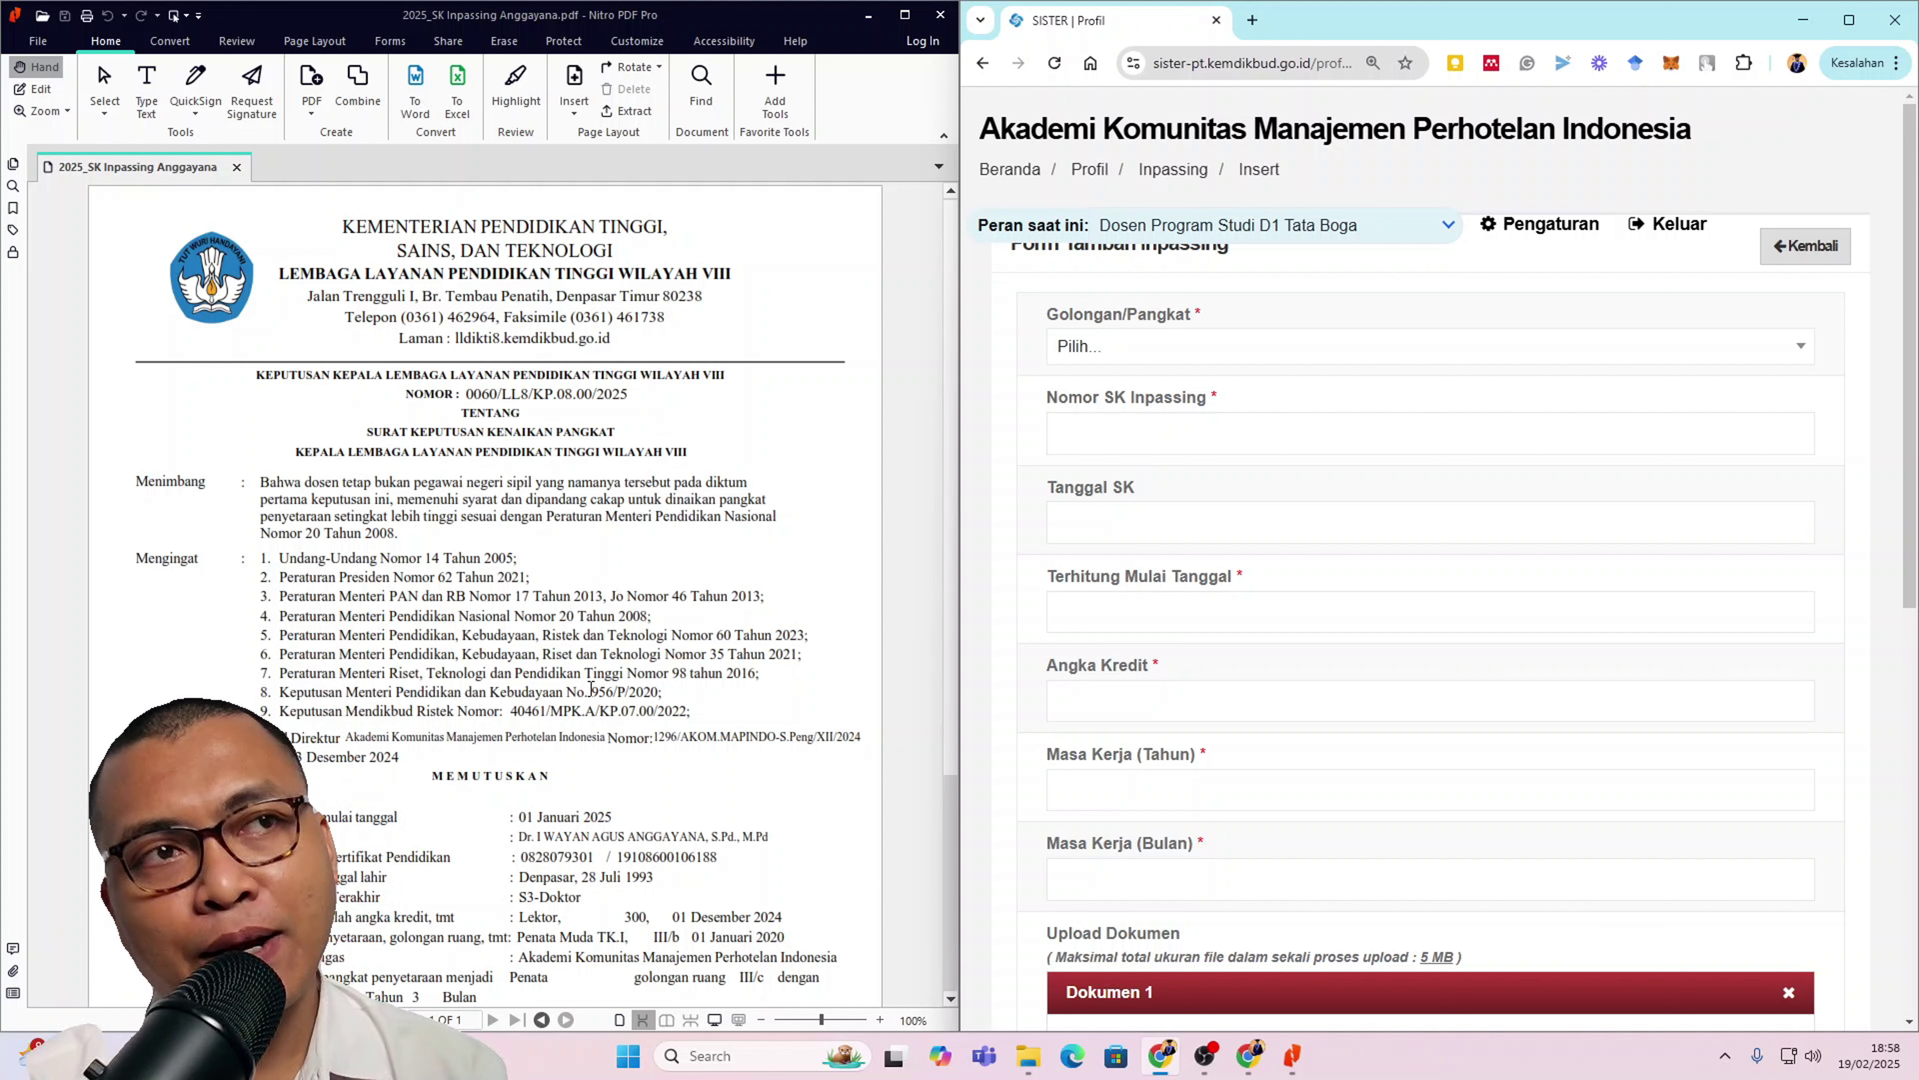
scroll(595, 697, "down", 1)
scroll(595, 697, "down", 4)
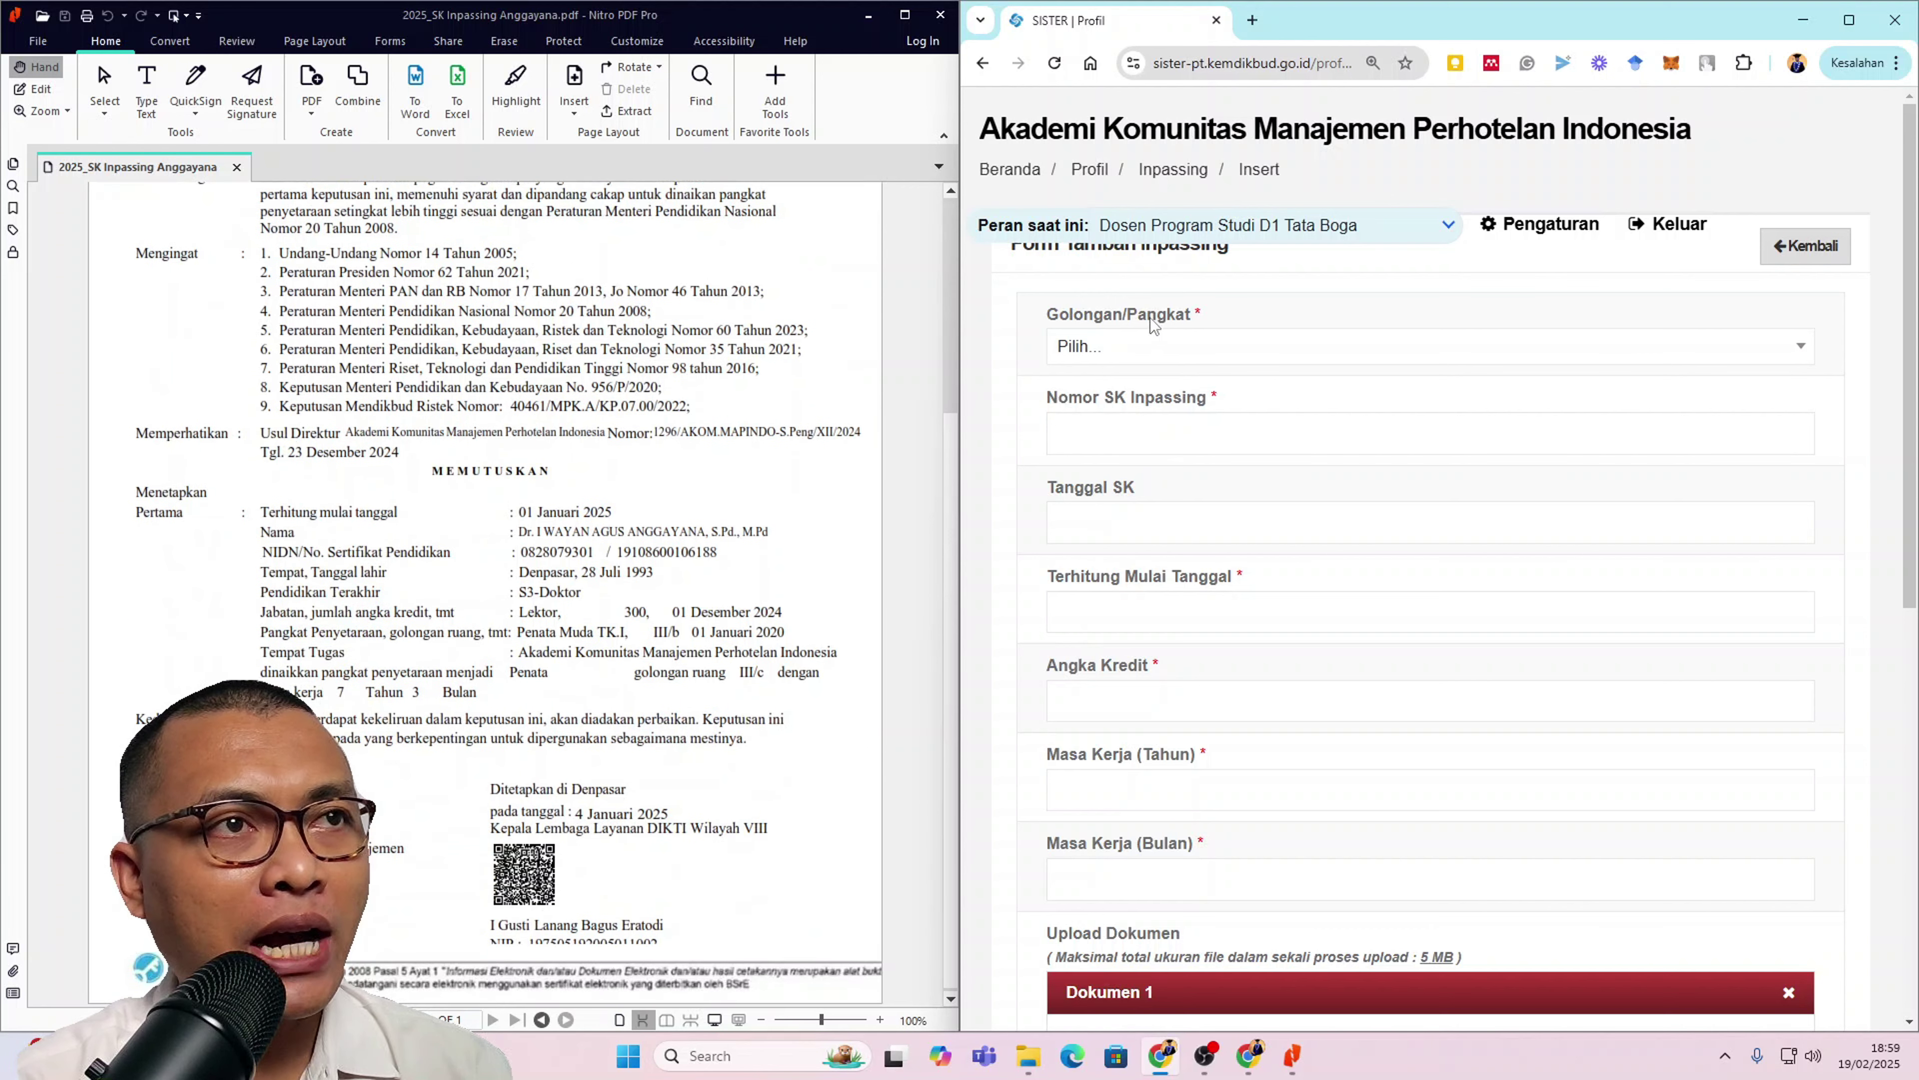
Step: Set the Golongan/Pangkat of the new inpassing to III/c (Penata)
left_click(1152, 354)
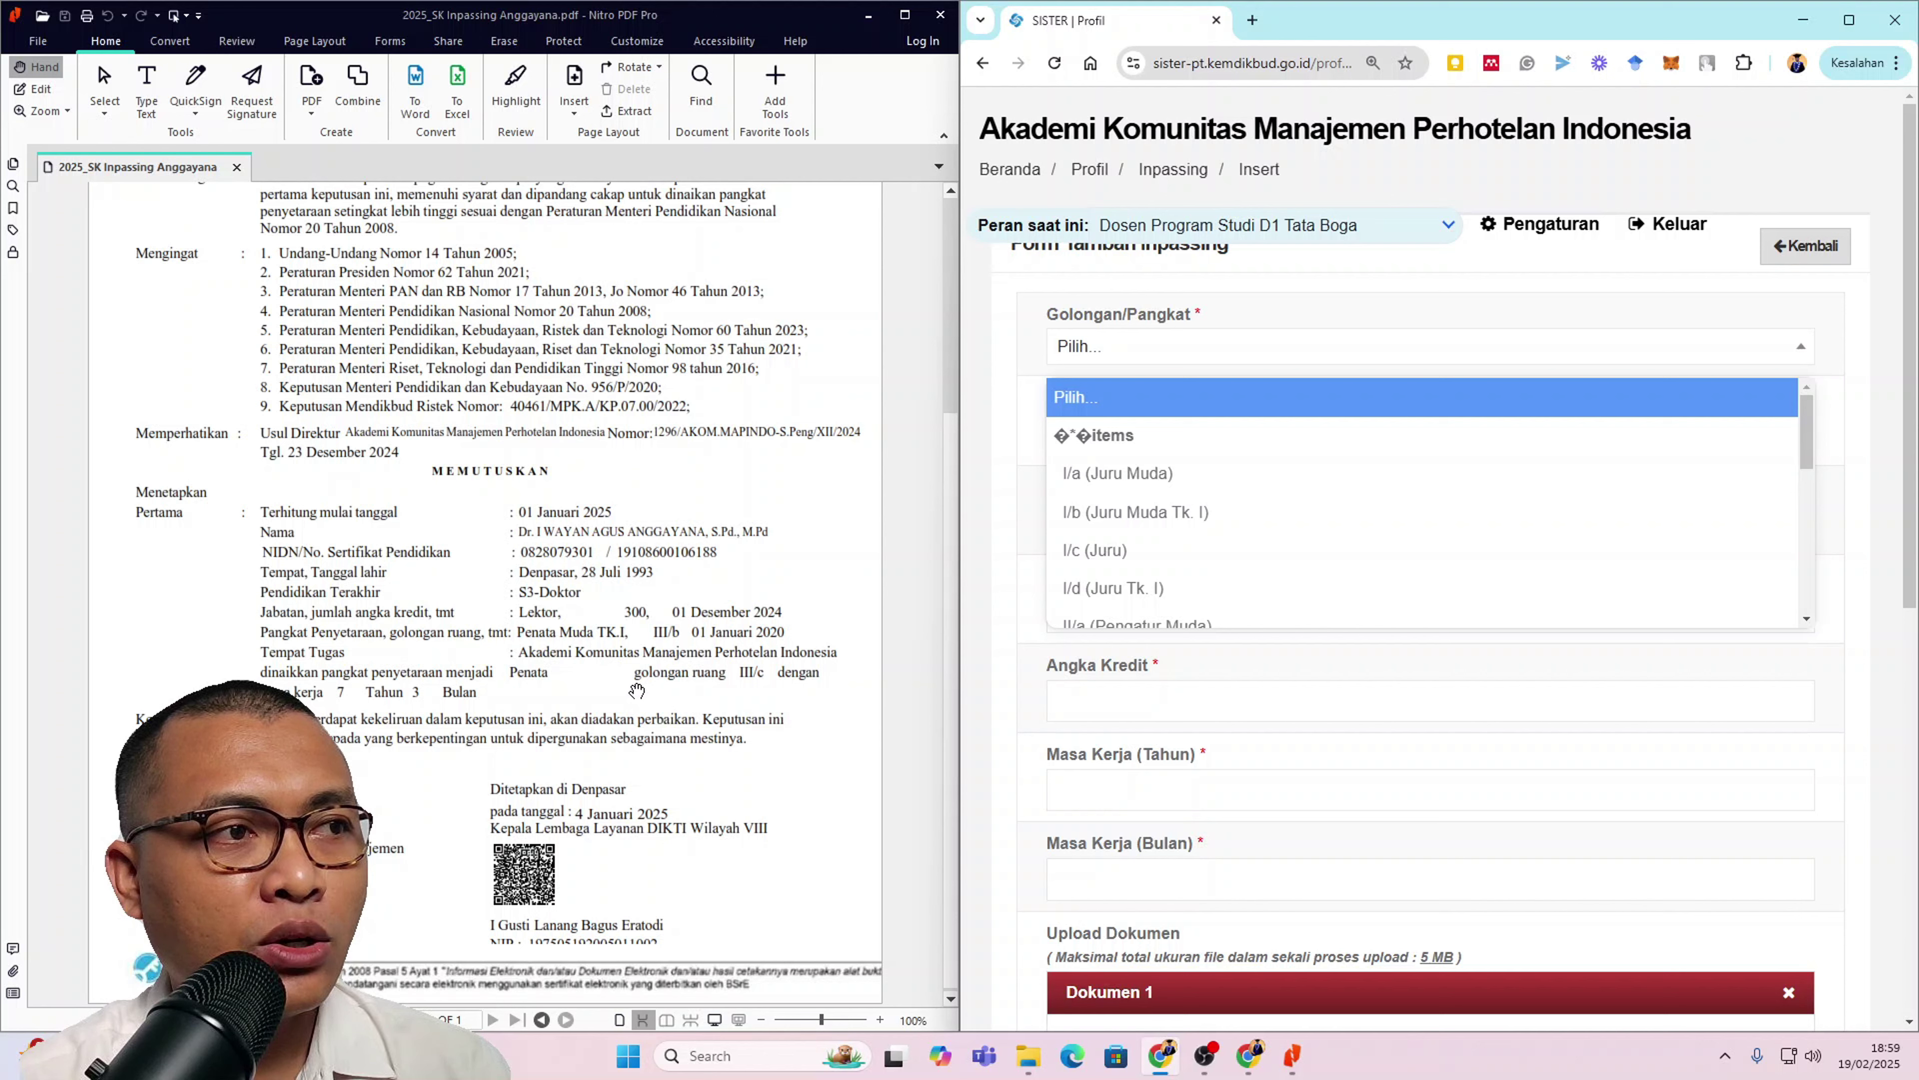
scroll(1269, 599, "down", 1)
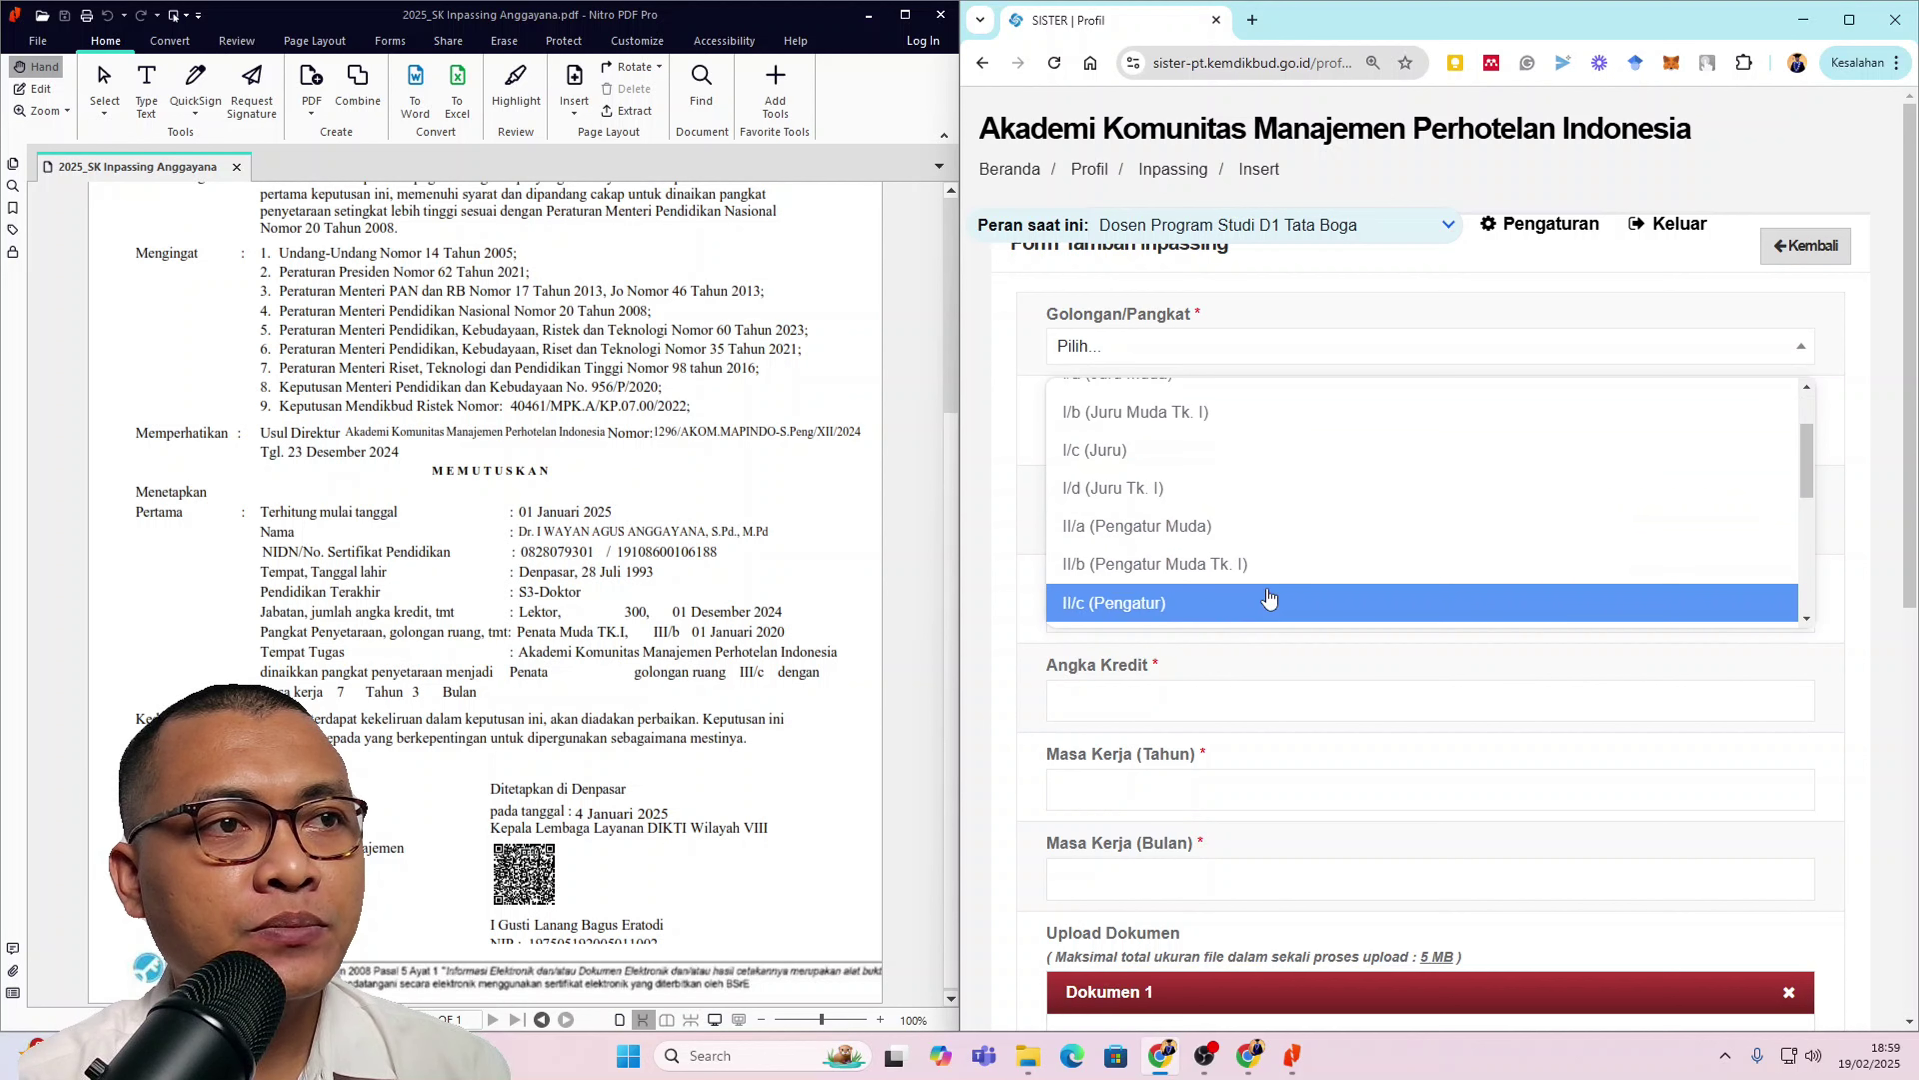
scroll(1262, 582, "down", 2)
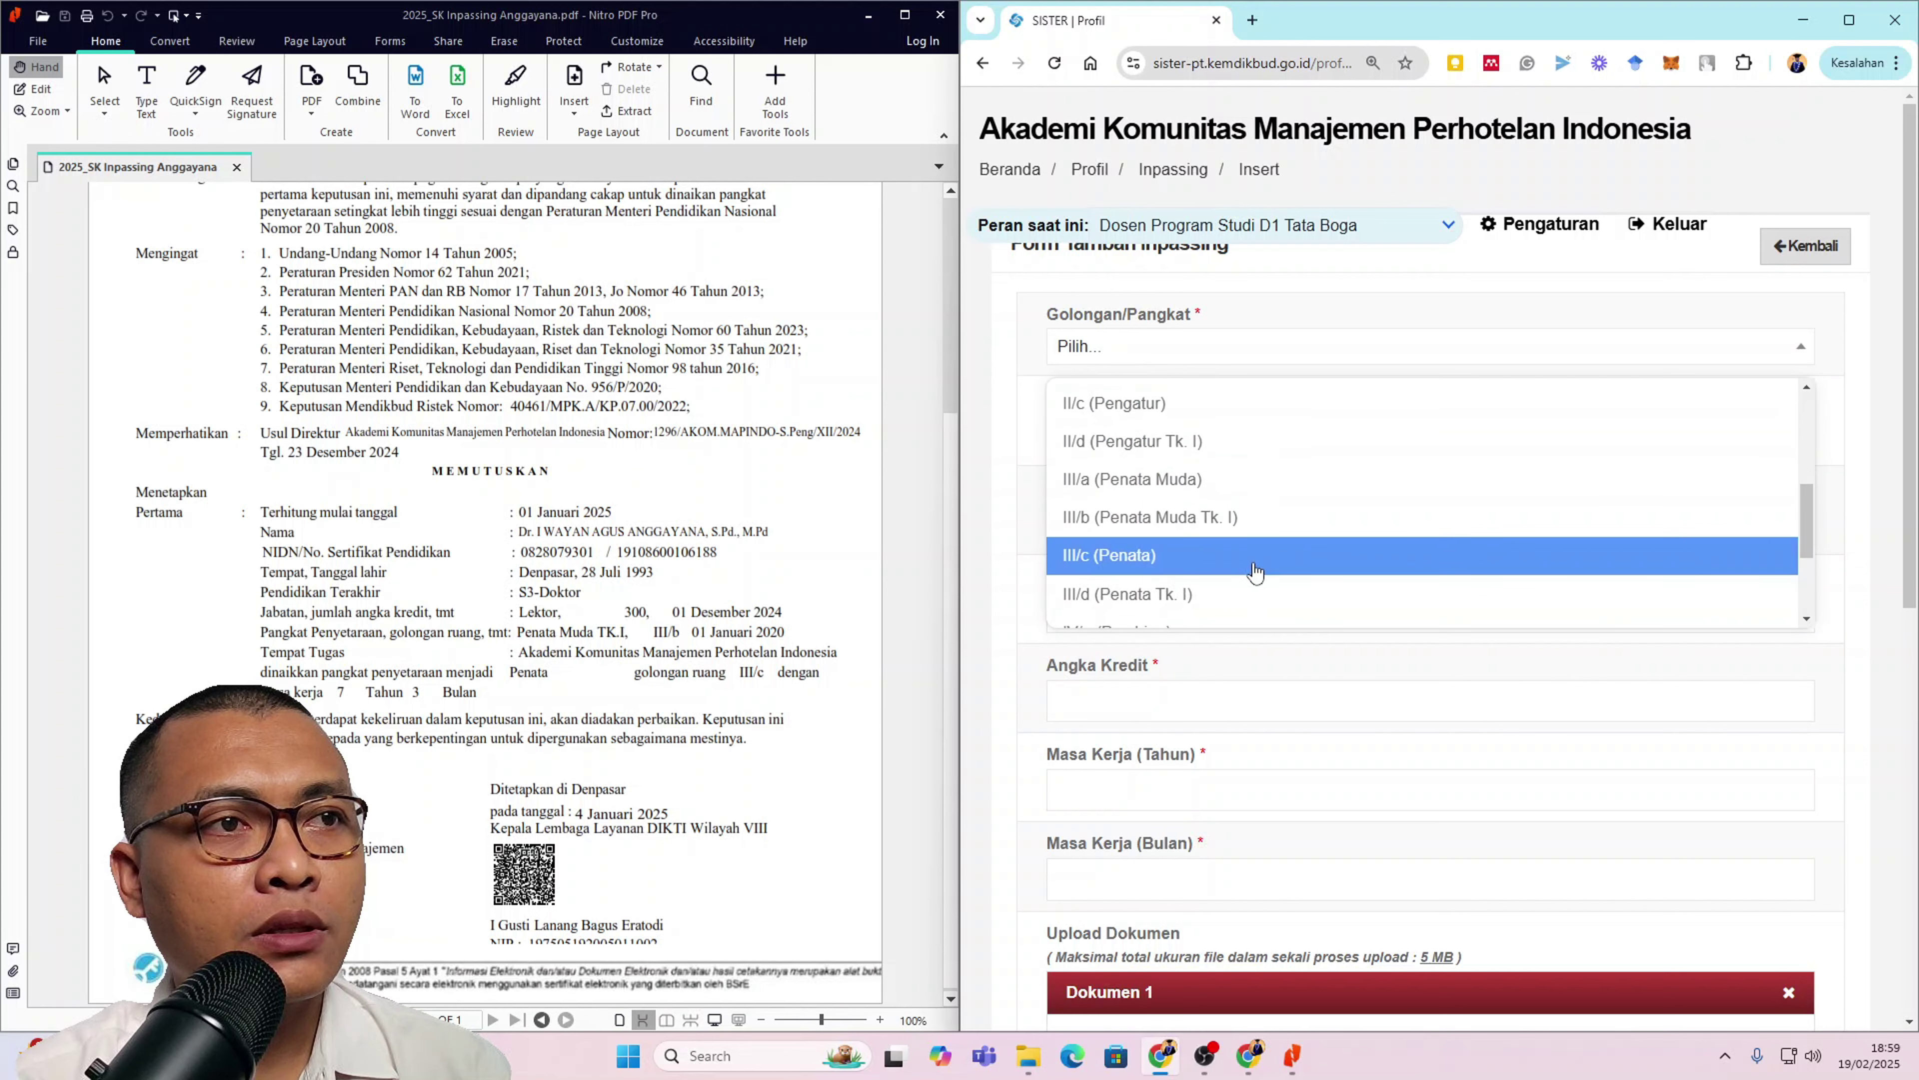
left_click(1249, 563)
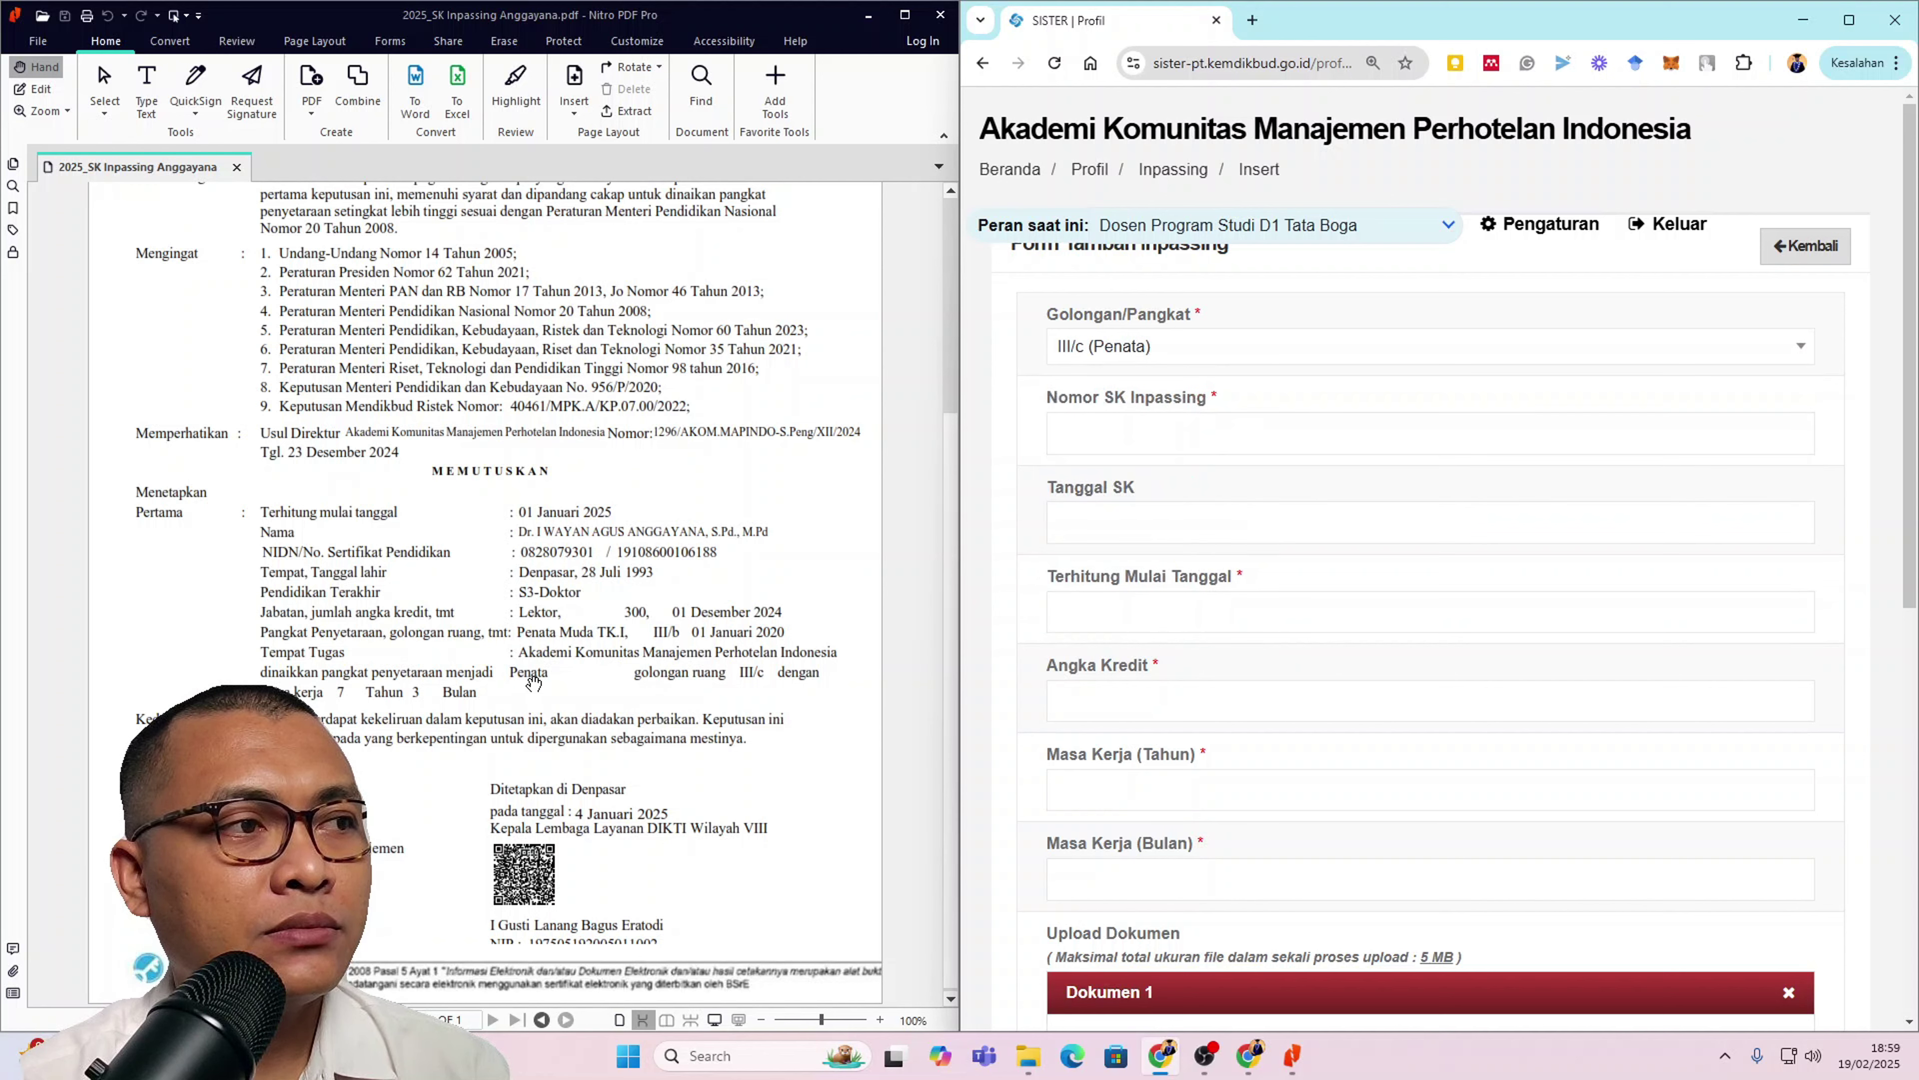
left_click(1223, 431)
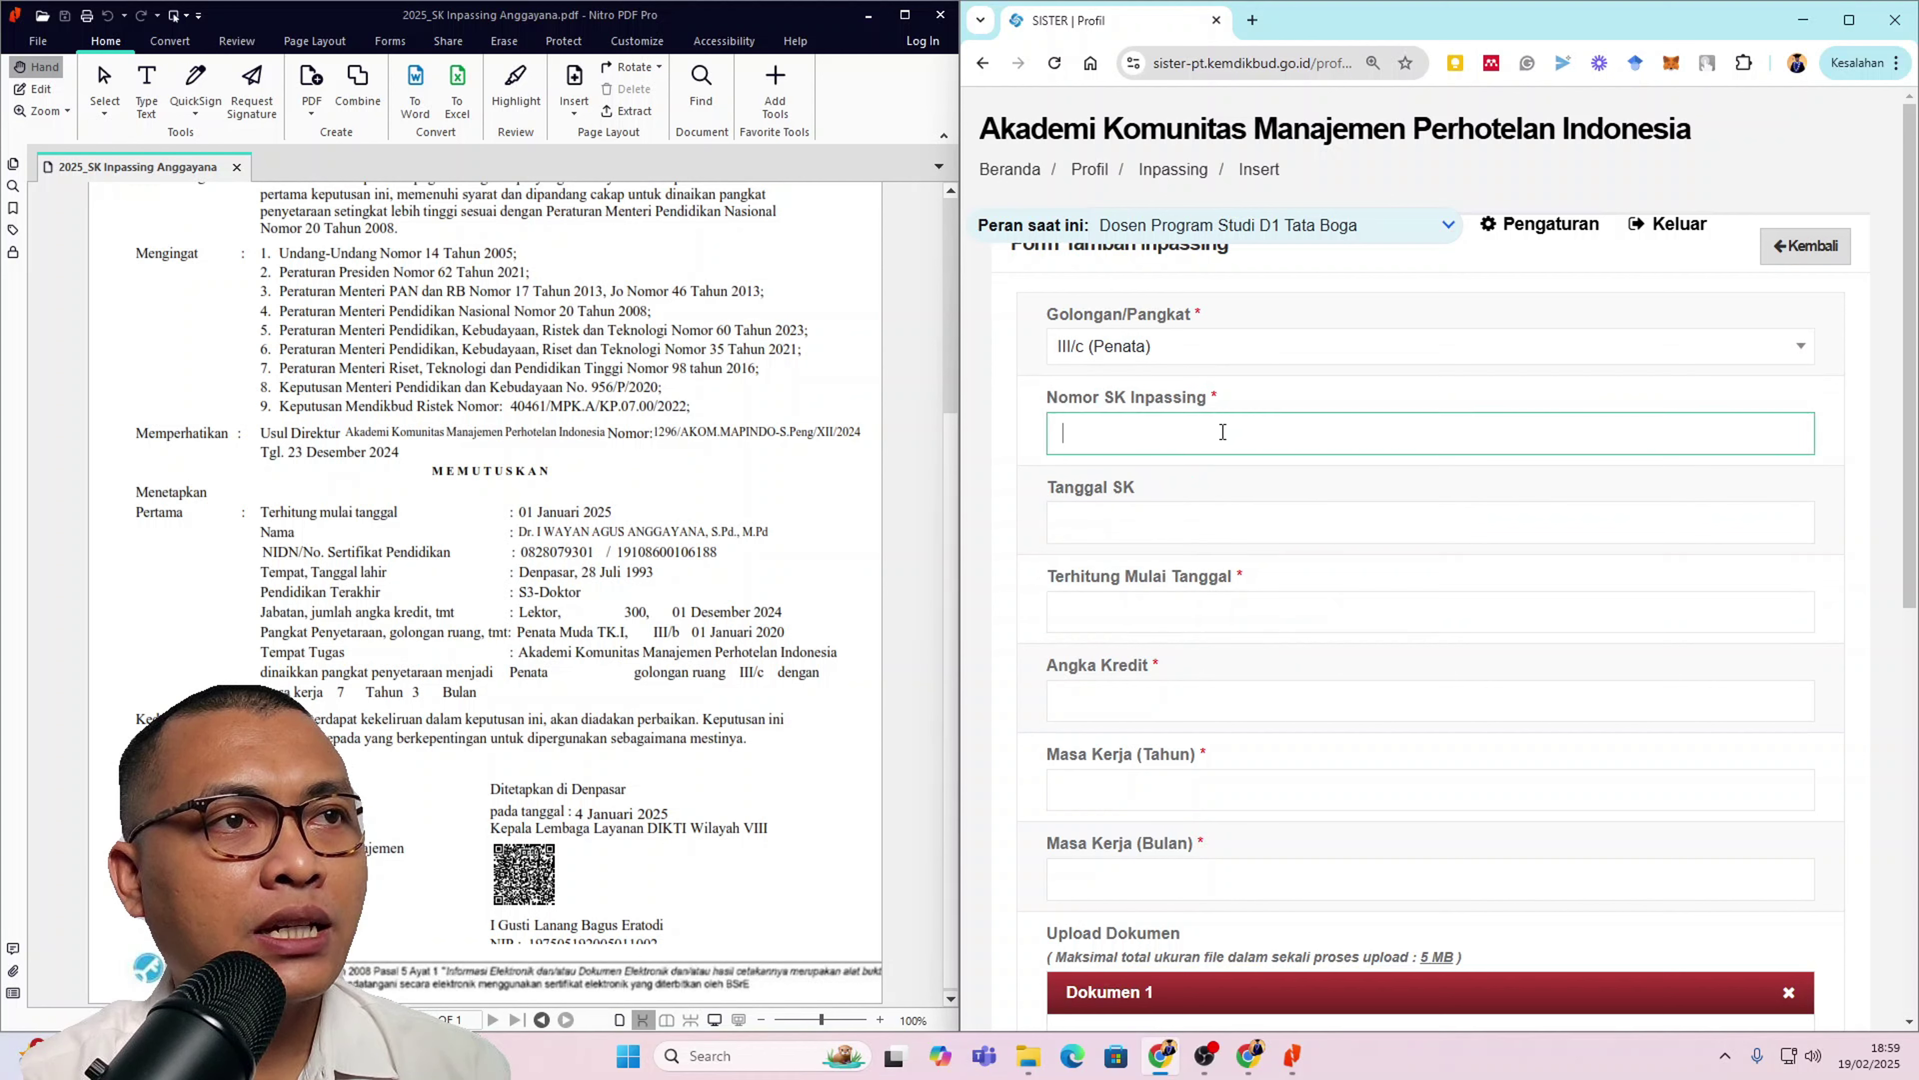
scroll(788, 610, "up", 5)
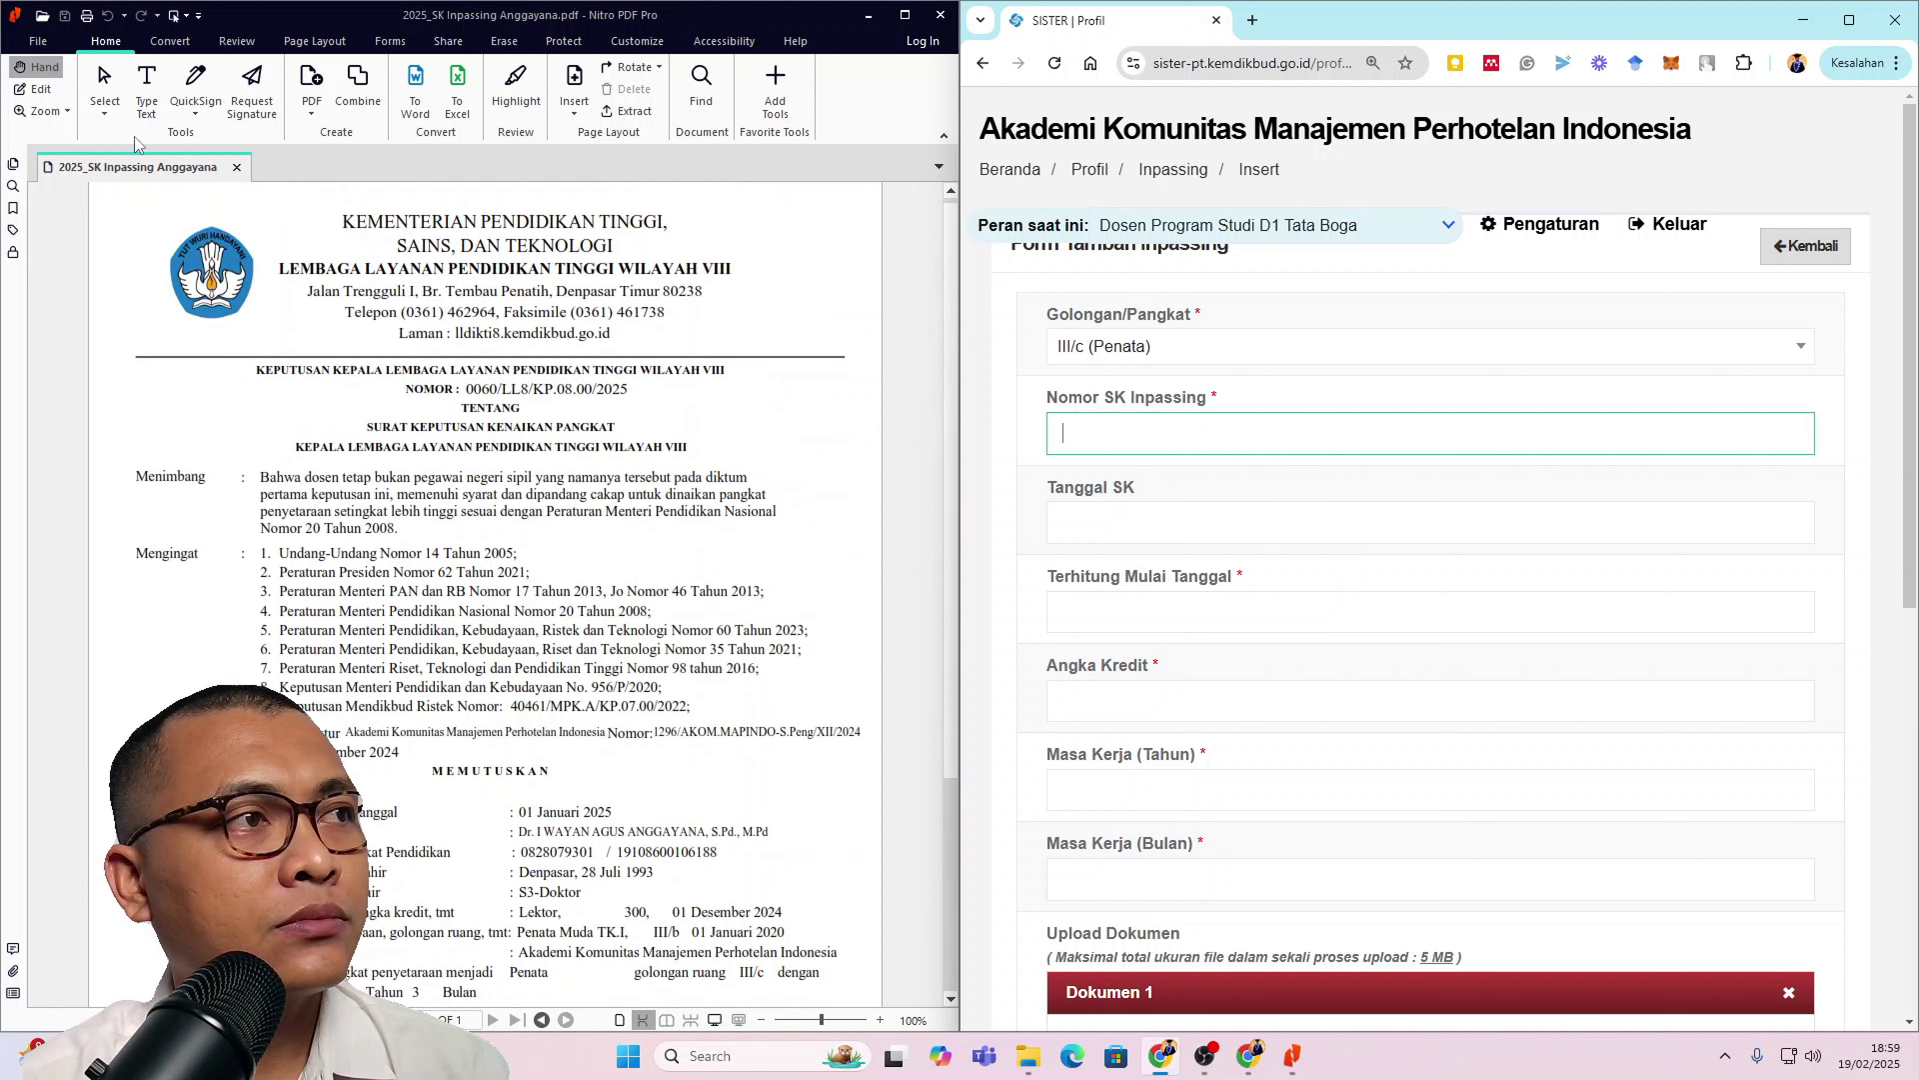
left_click(104, 87)
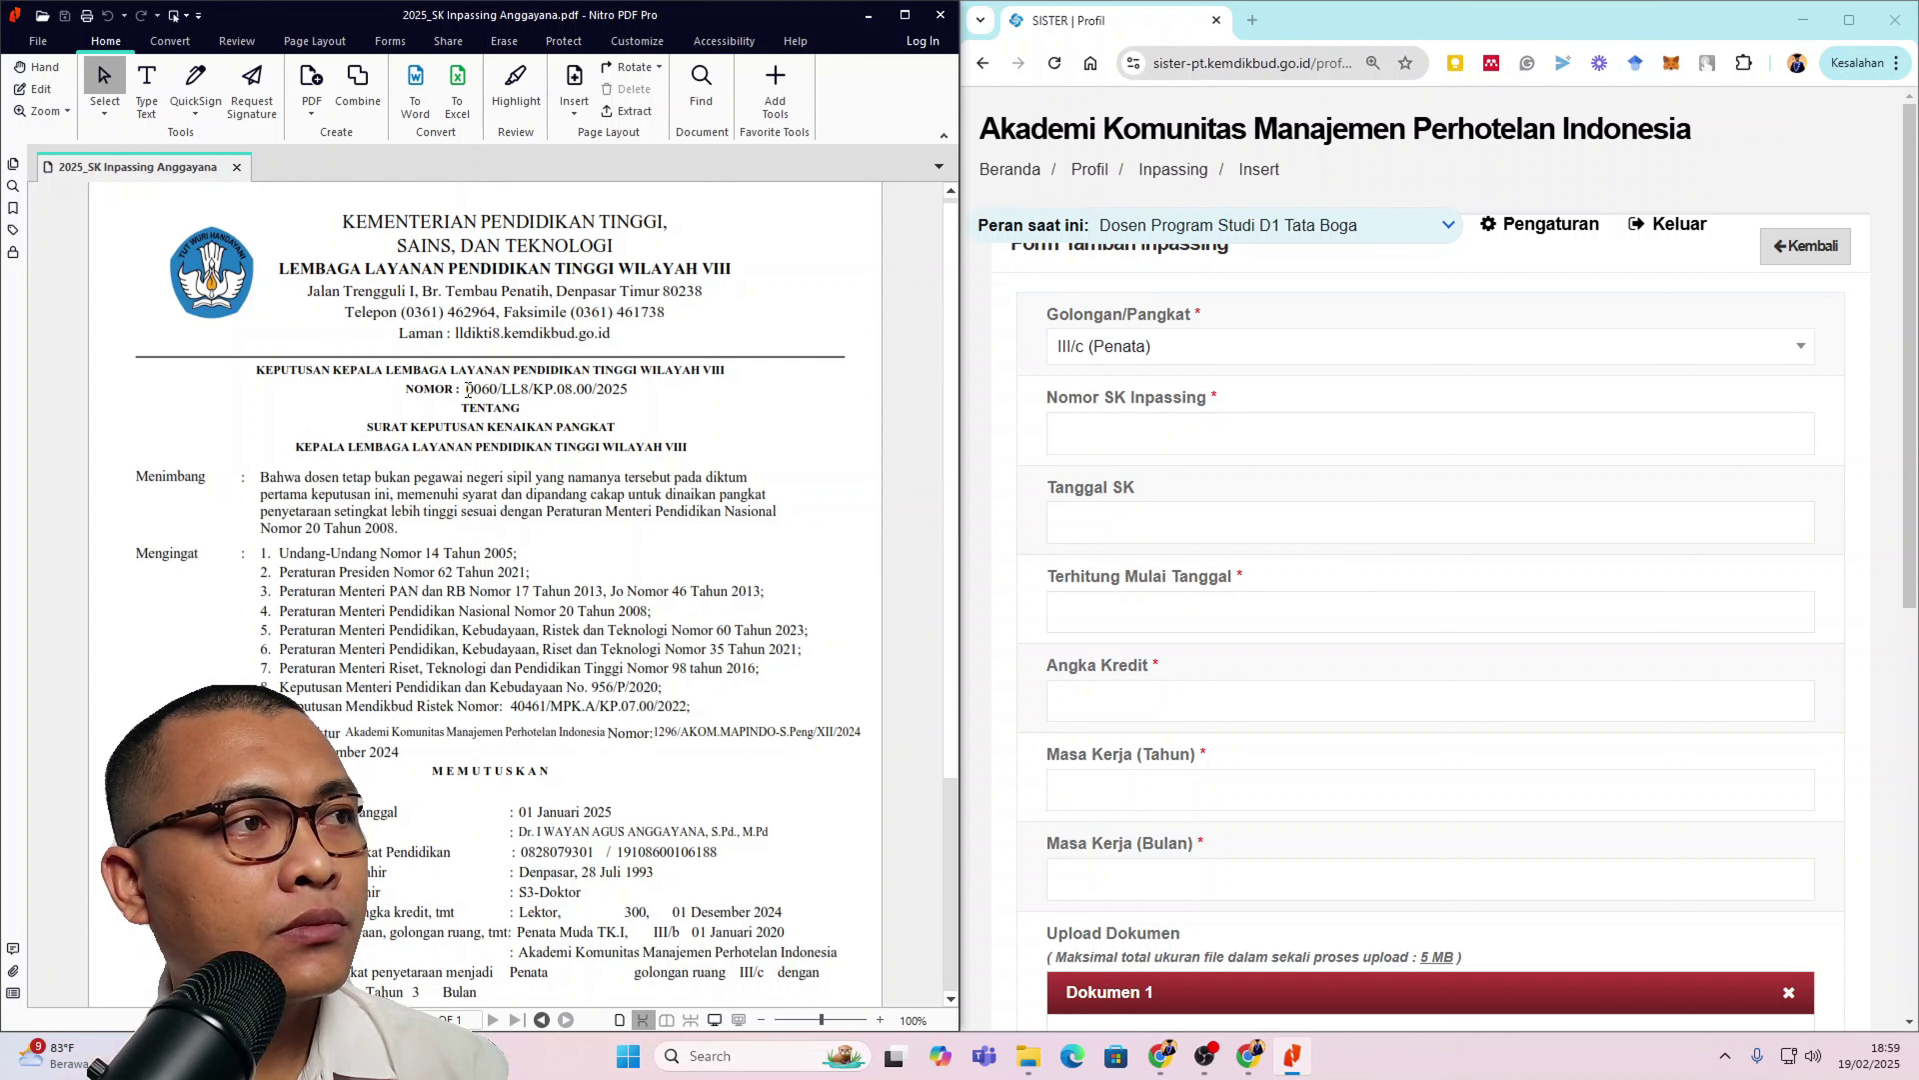
left_click_drag(468, 390, 629, 391)
right_click(625, 395)
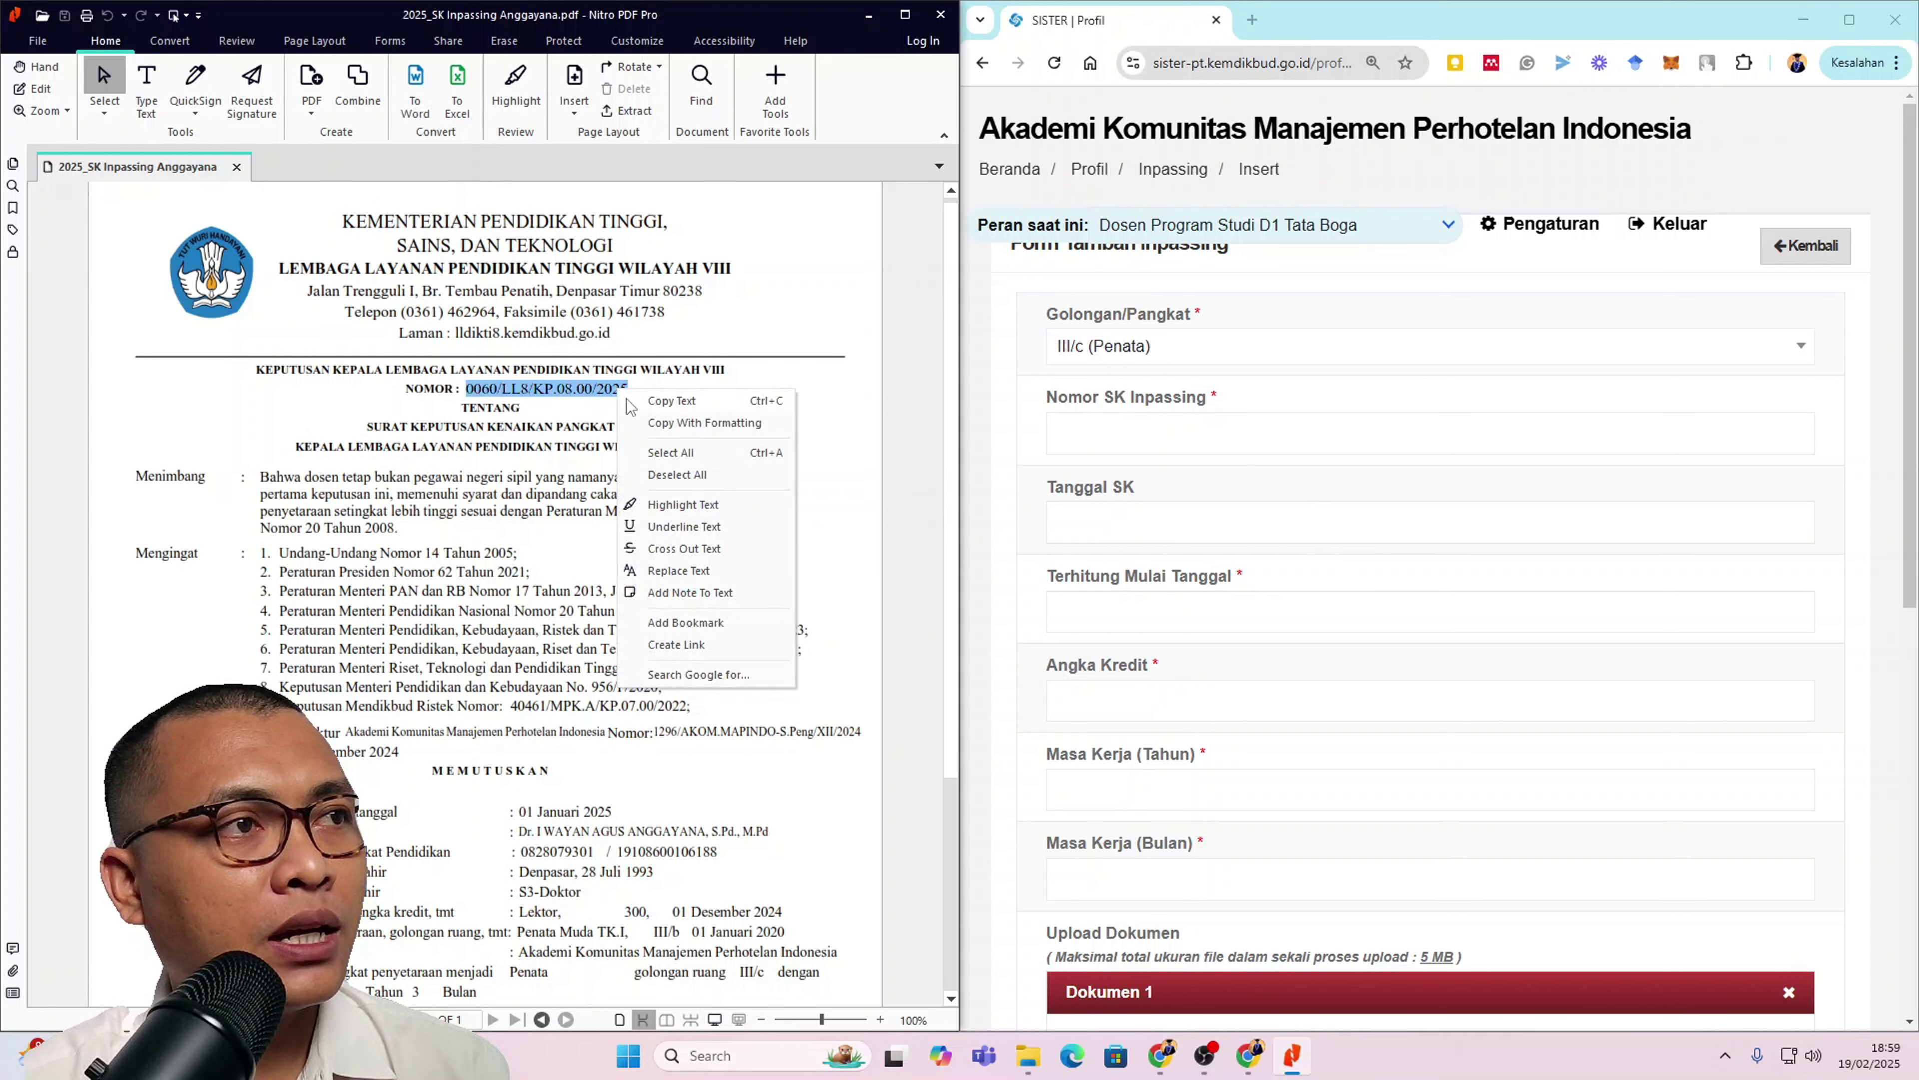
left_click(631, 403)
left_click(1099, 435)
right_click(1100, 436)
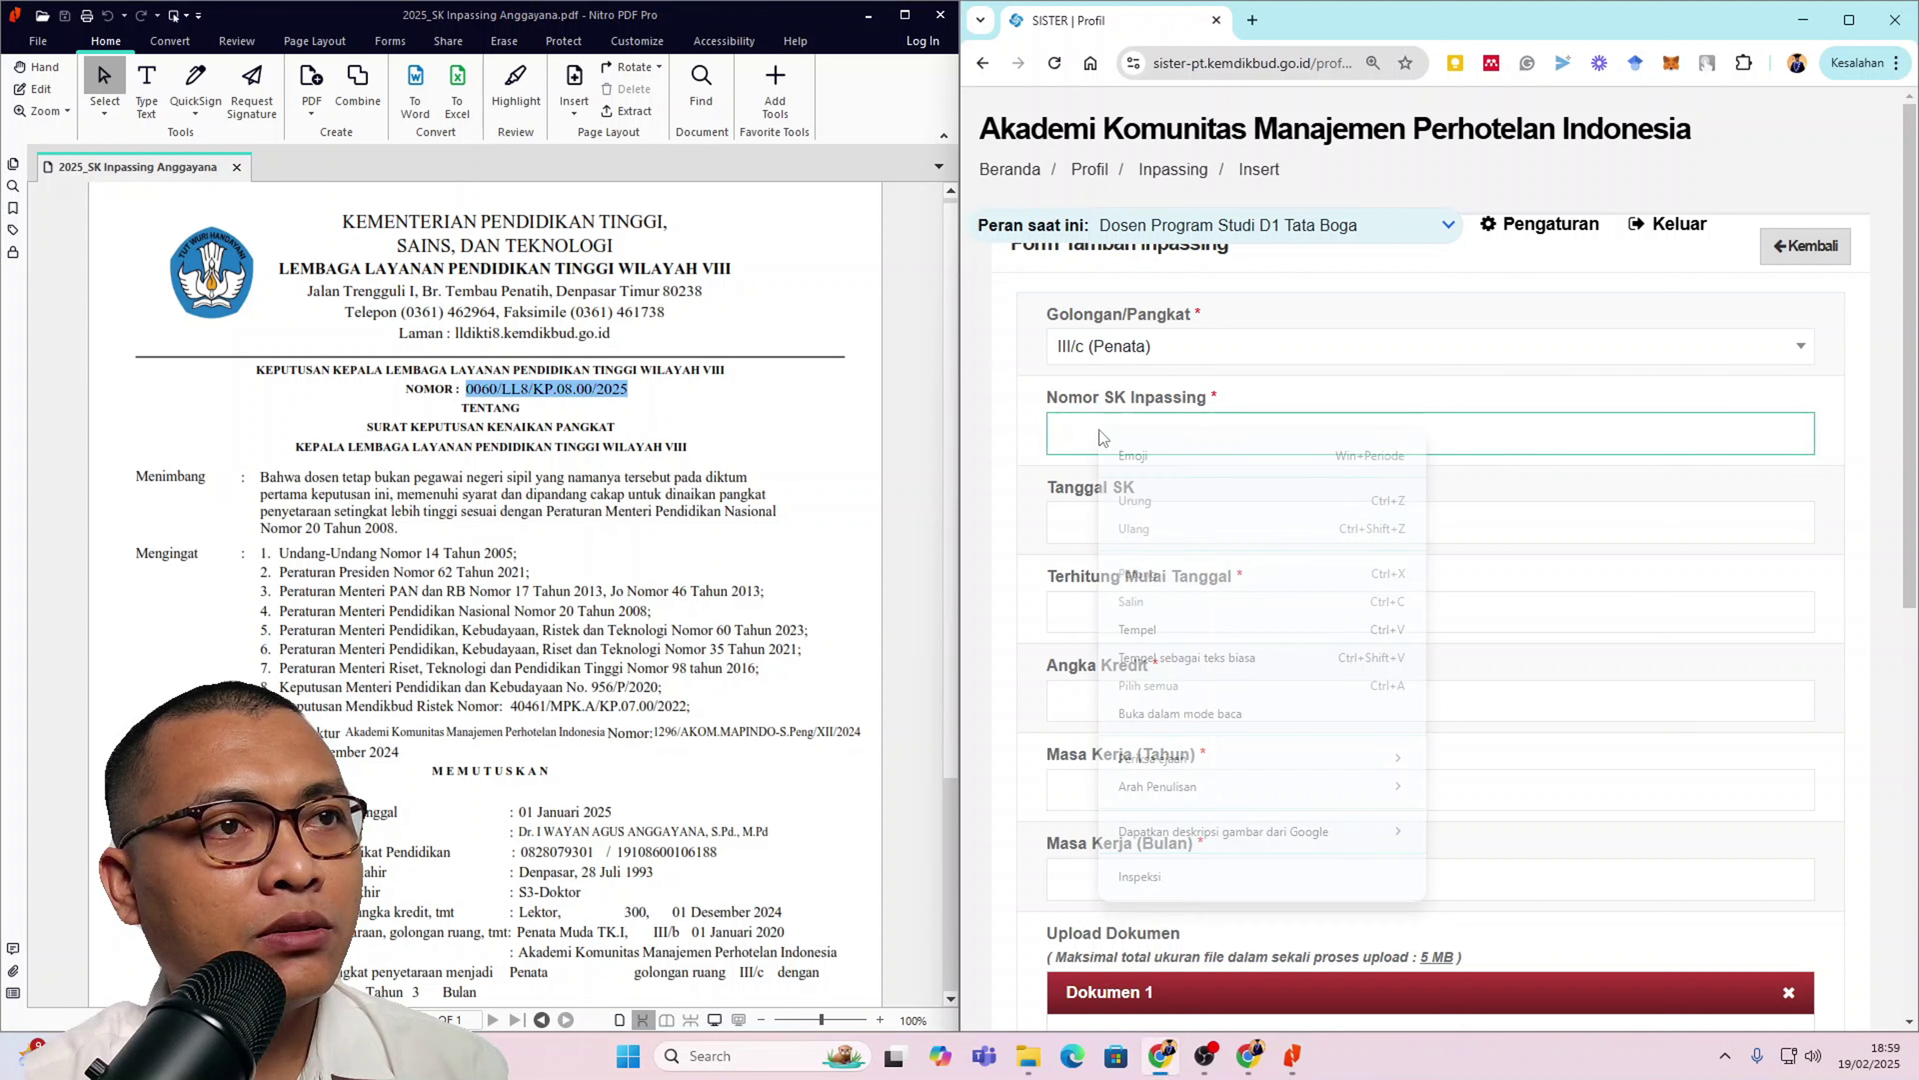
left_click(1185, 663)
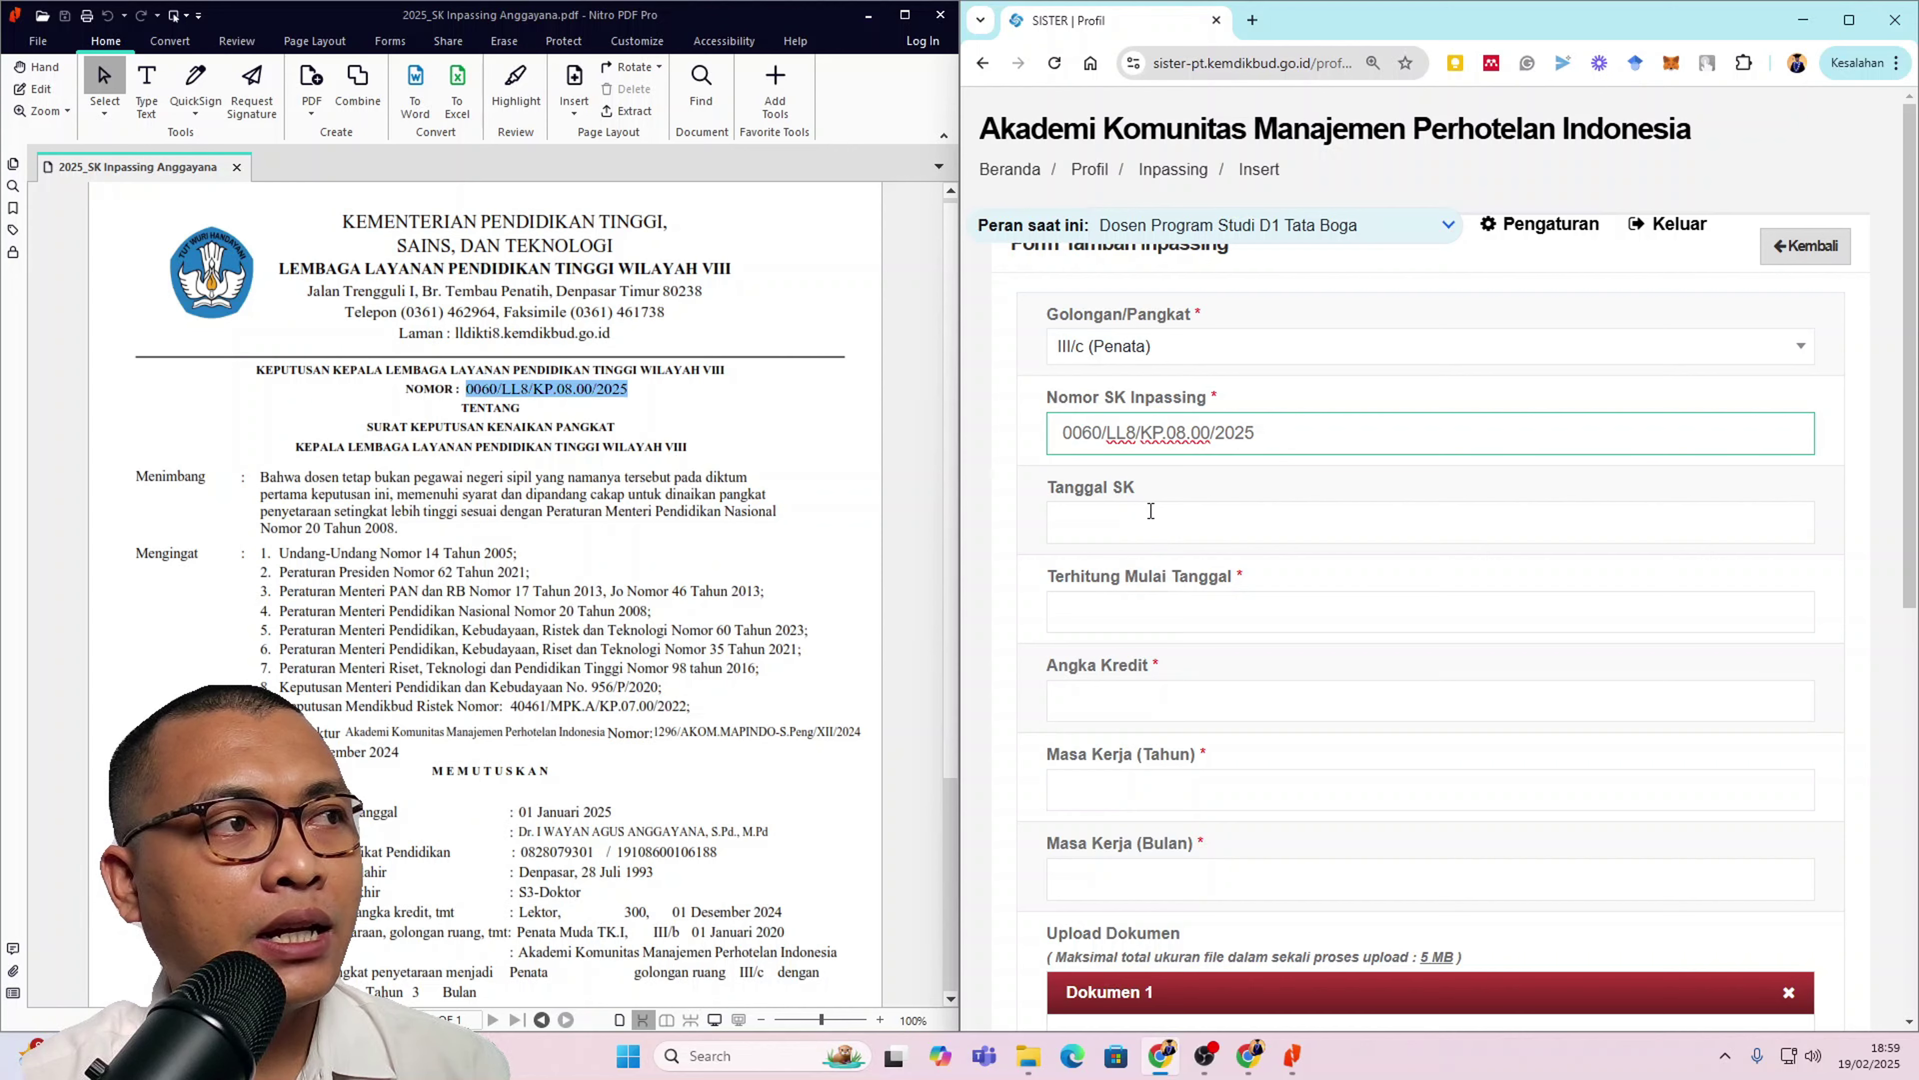
scroll(684, 699, "down", 4)
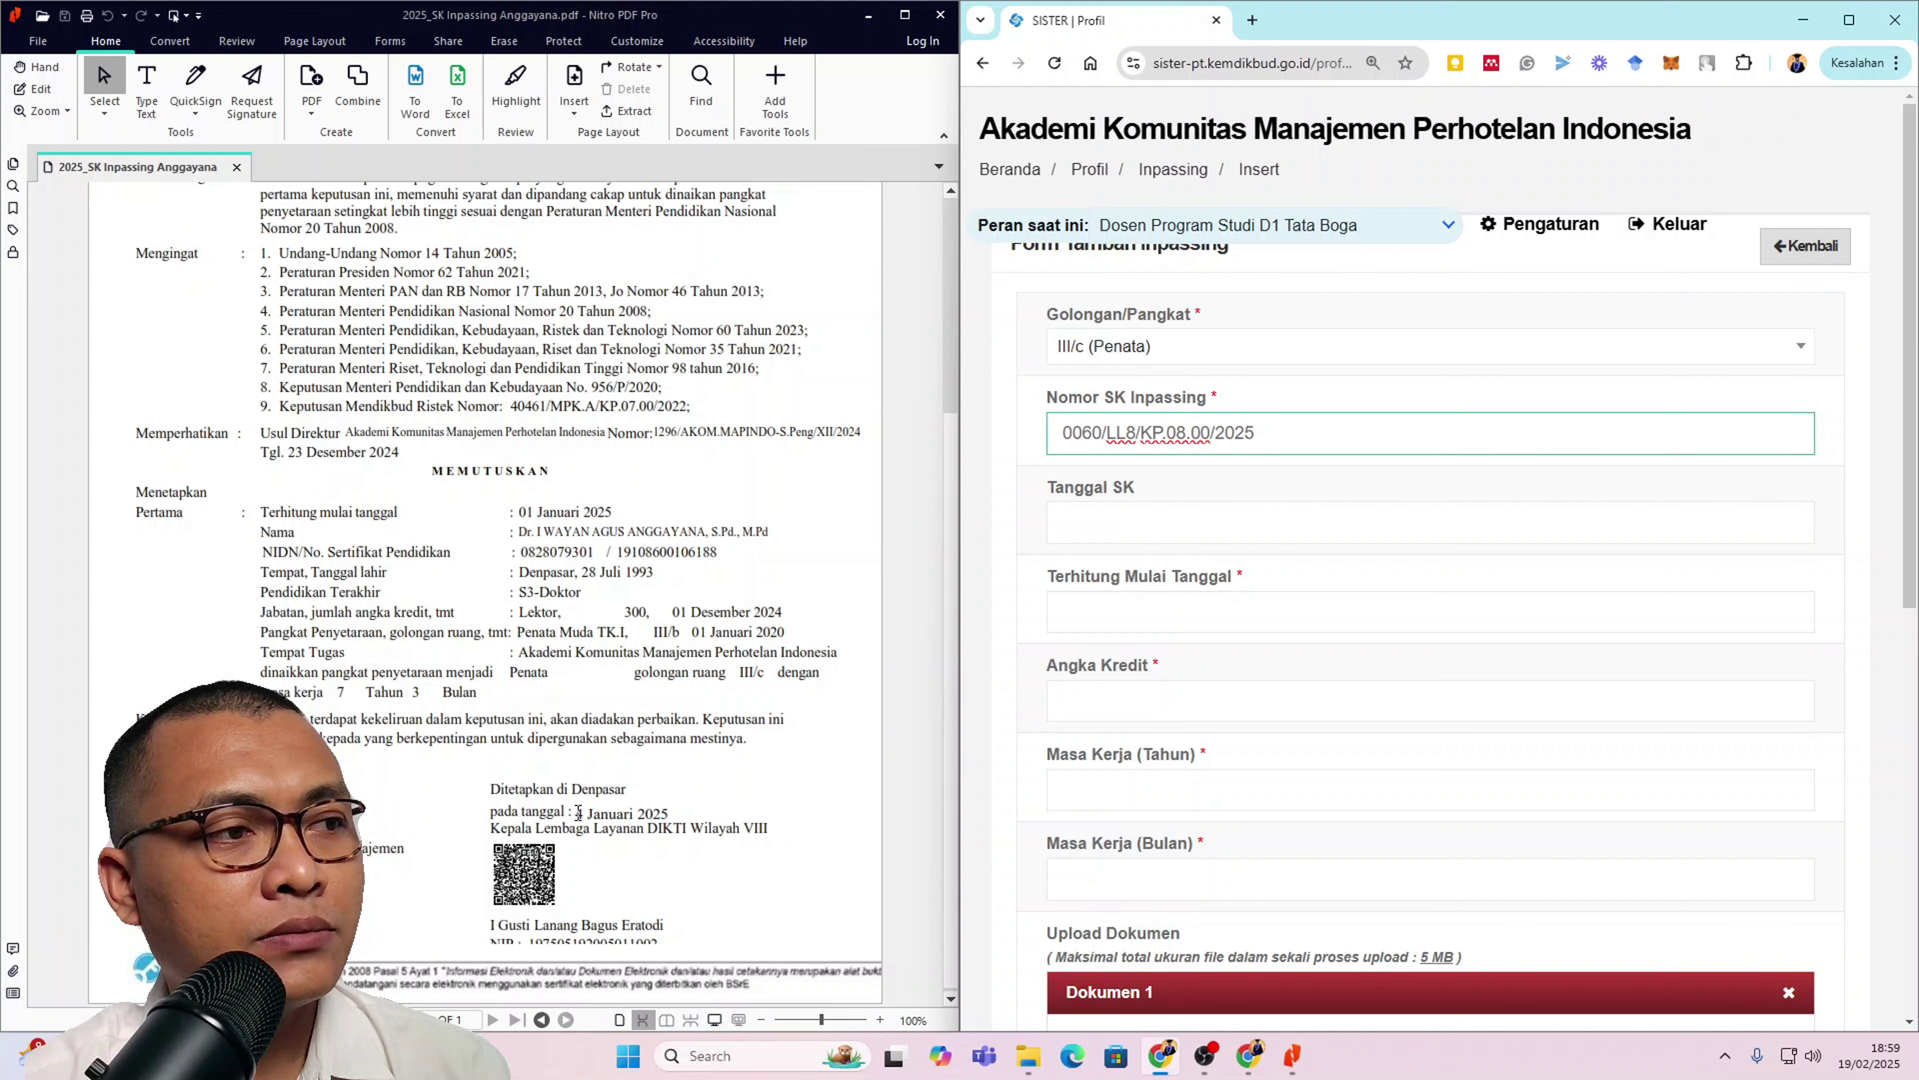
left_click(1137, 520)
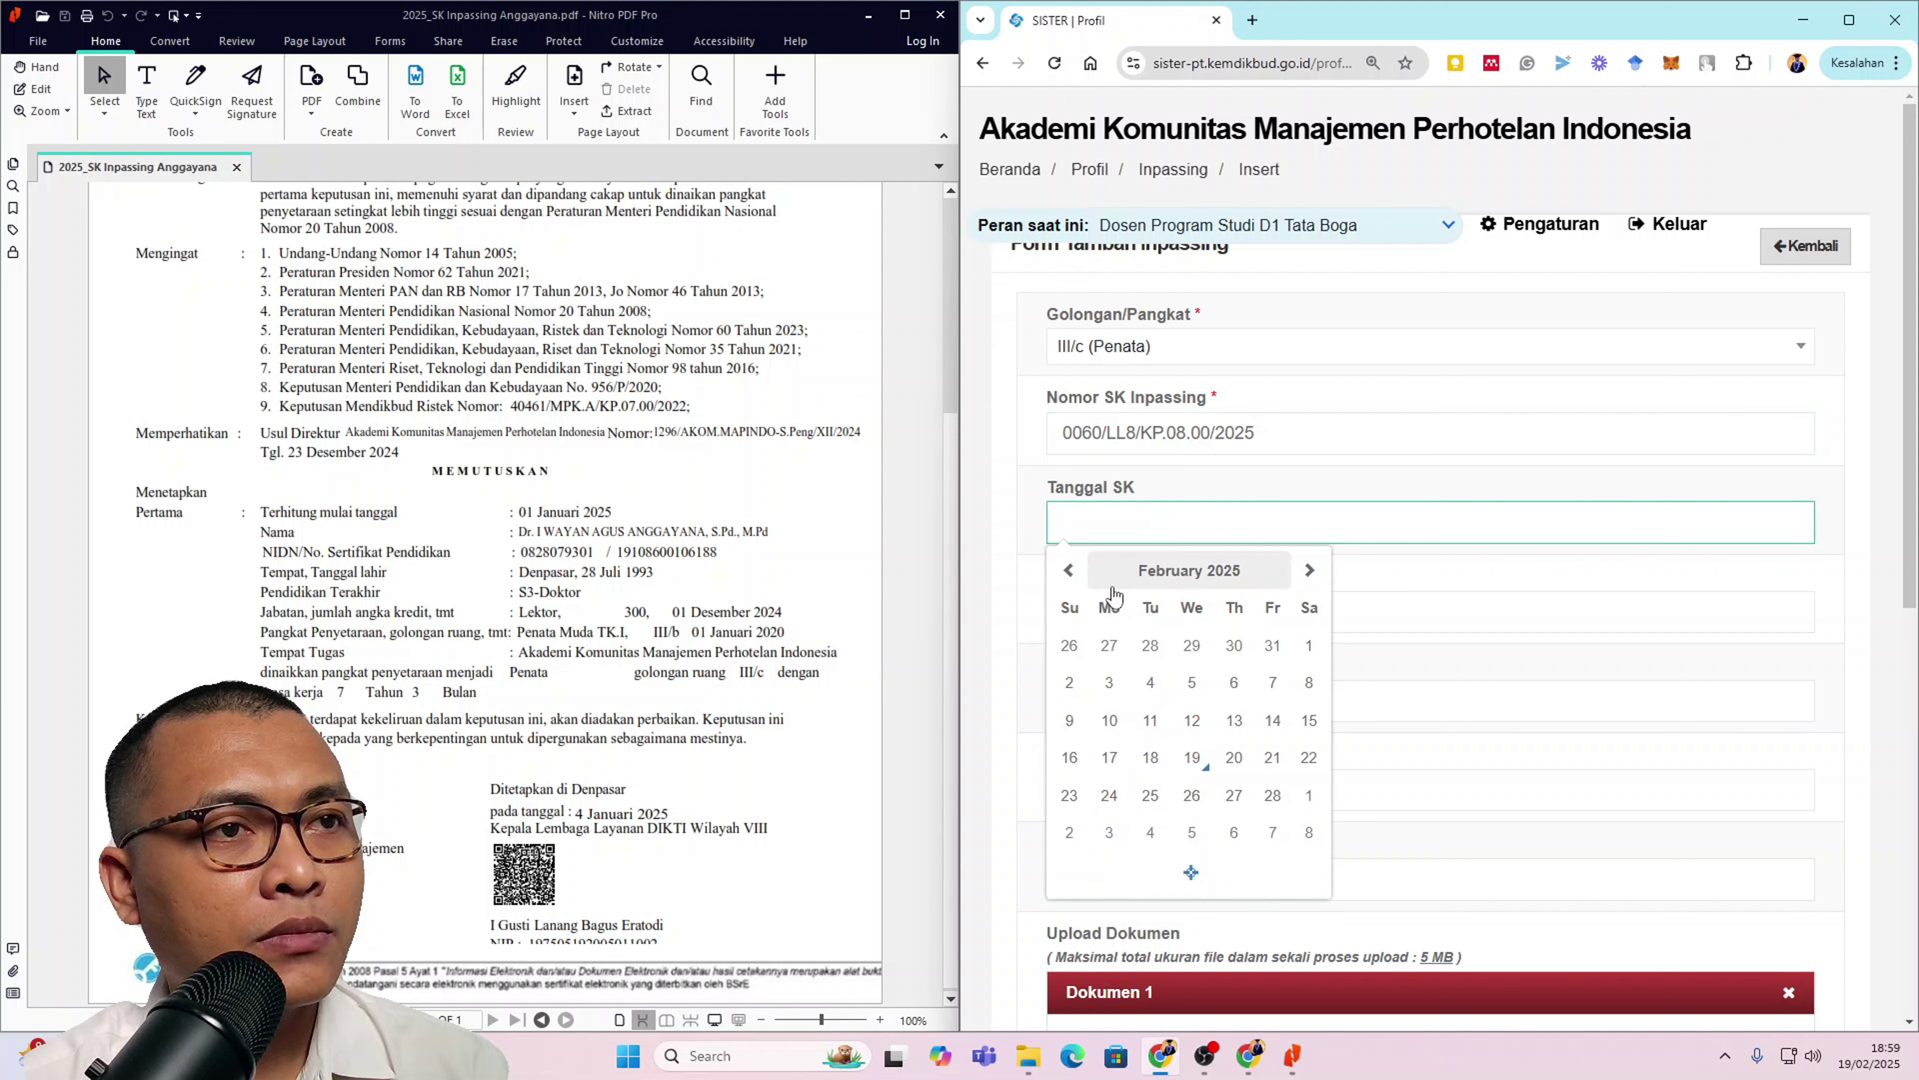
Step: Set Tanggal SK to 04 January 2025, checking the SK PDF
left_click(1068, 569)
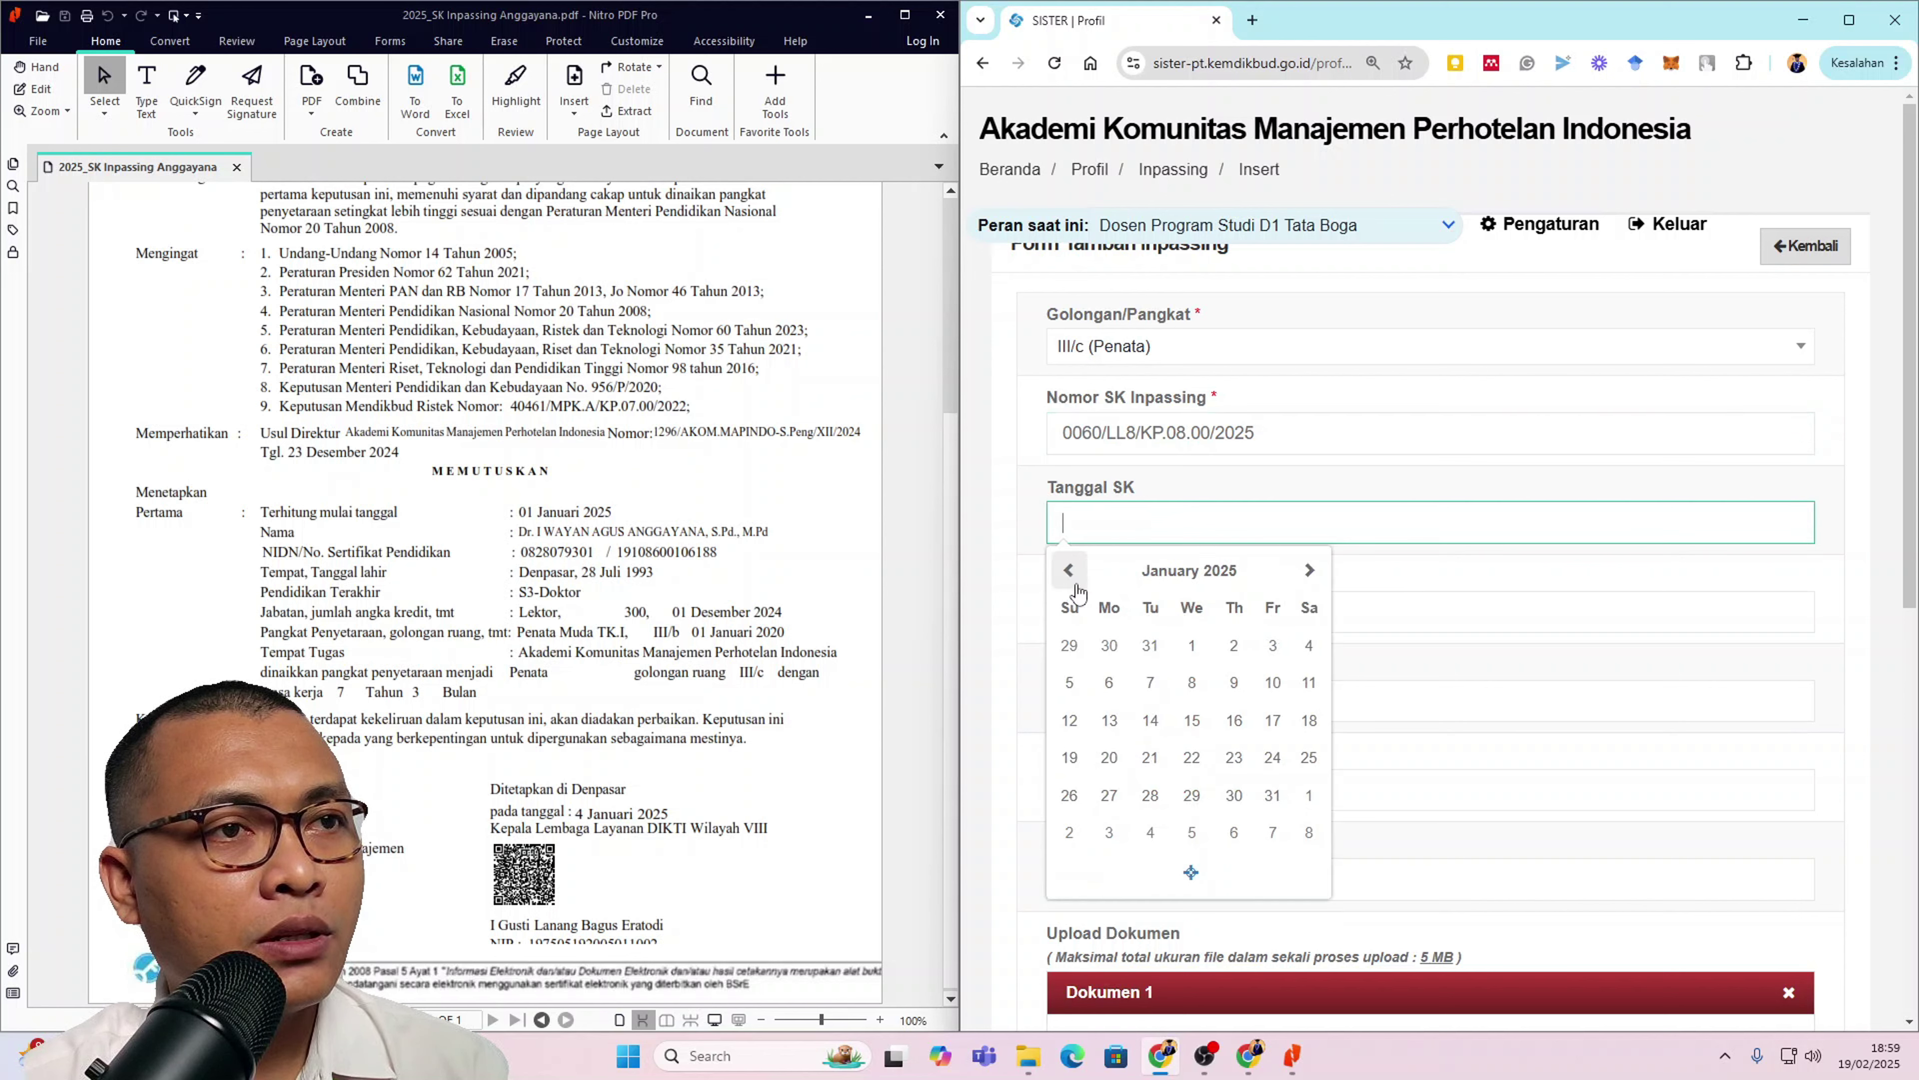
left_click(1308, 644)
left_click(1219, 620)
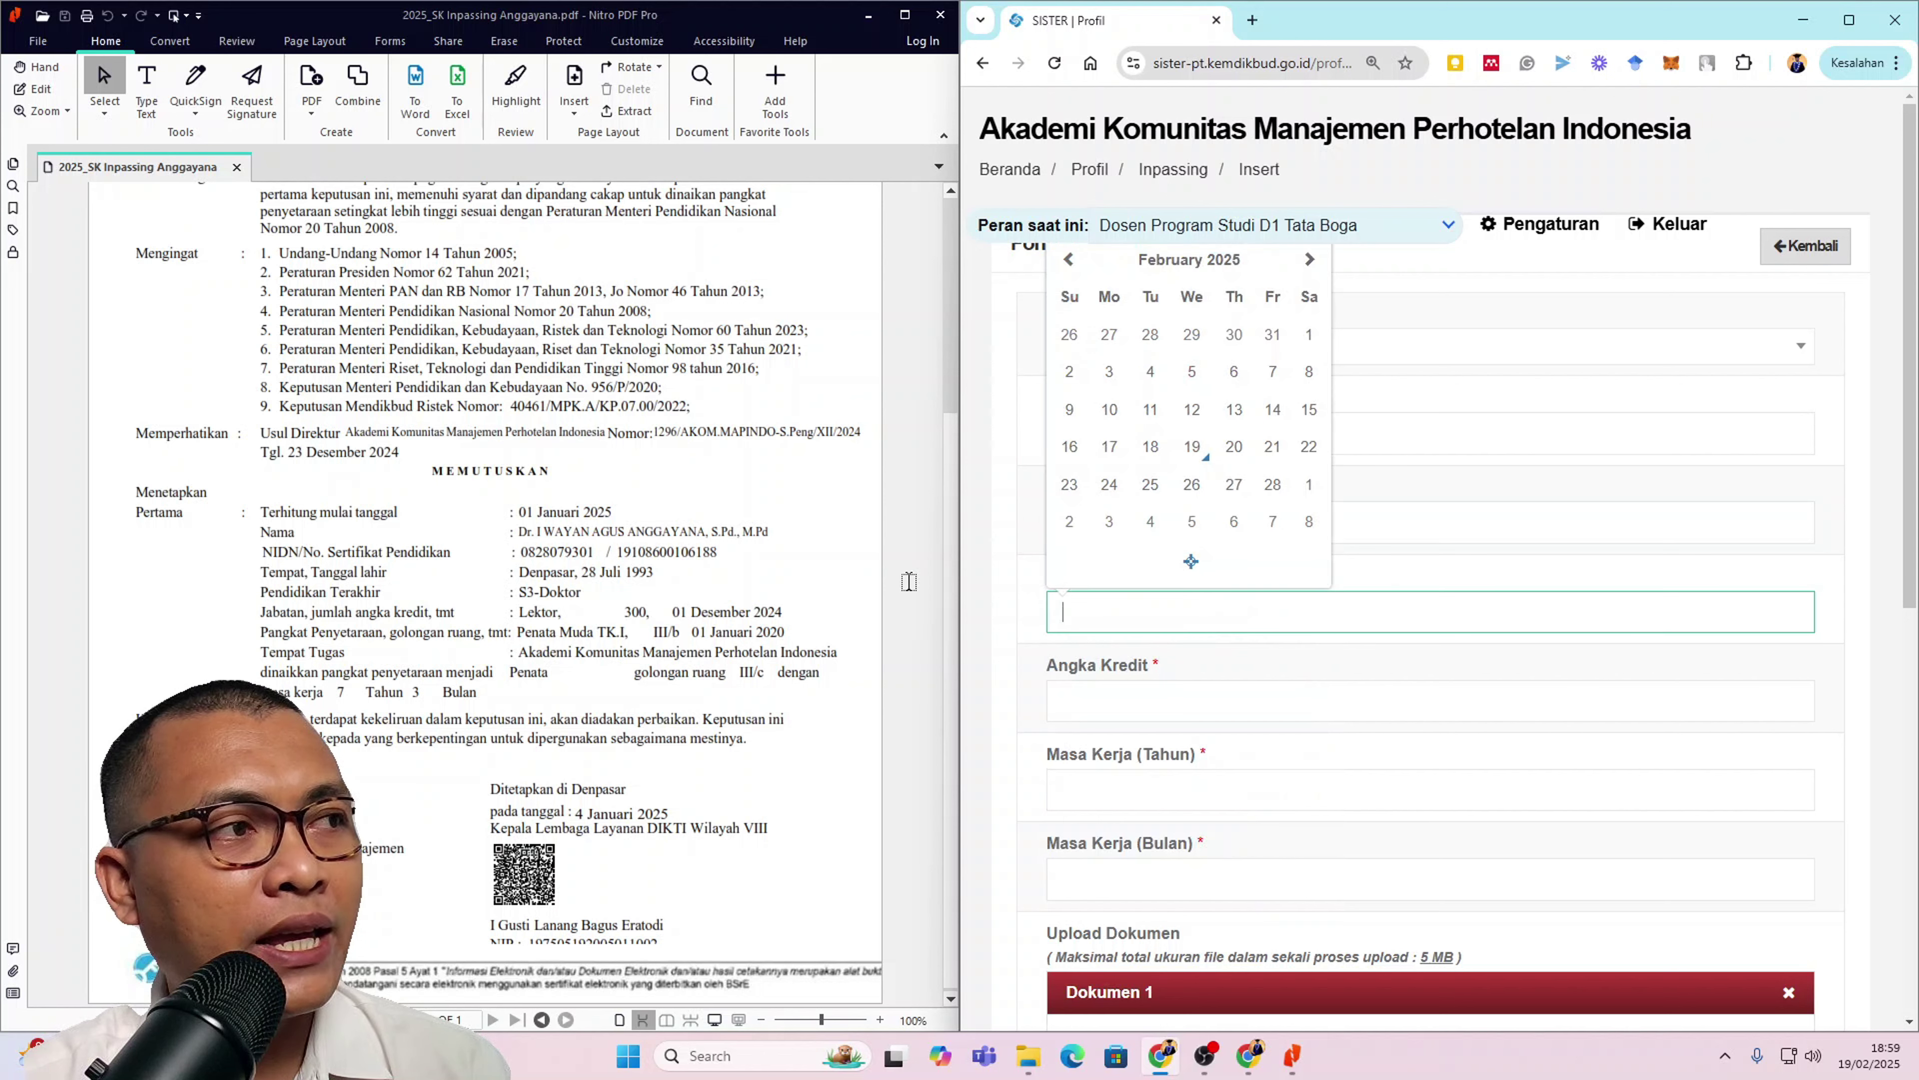
left_click(412, 521)
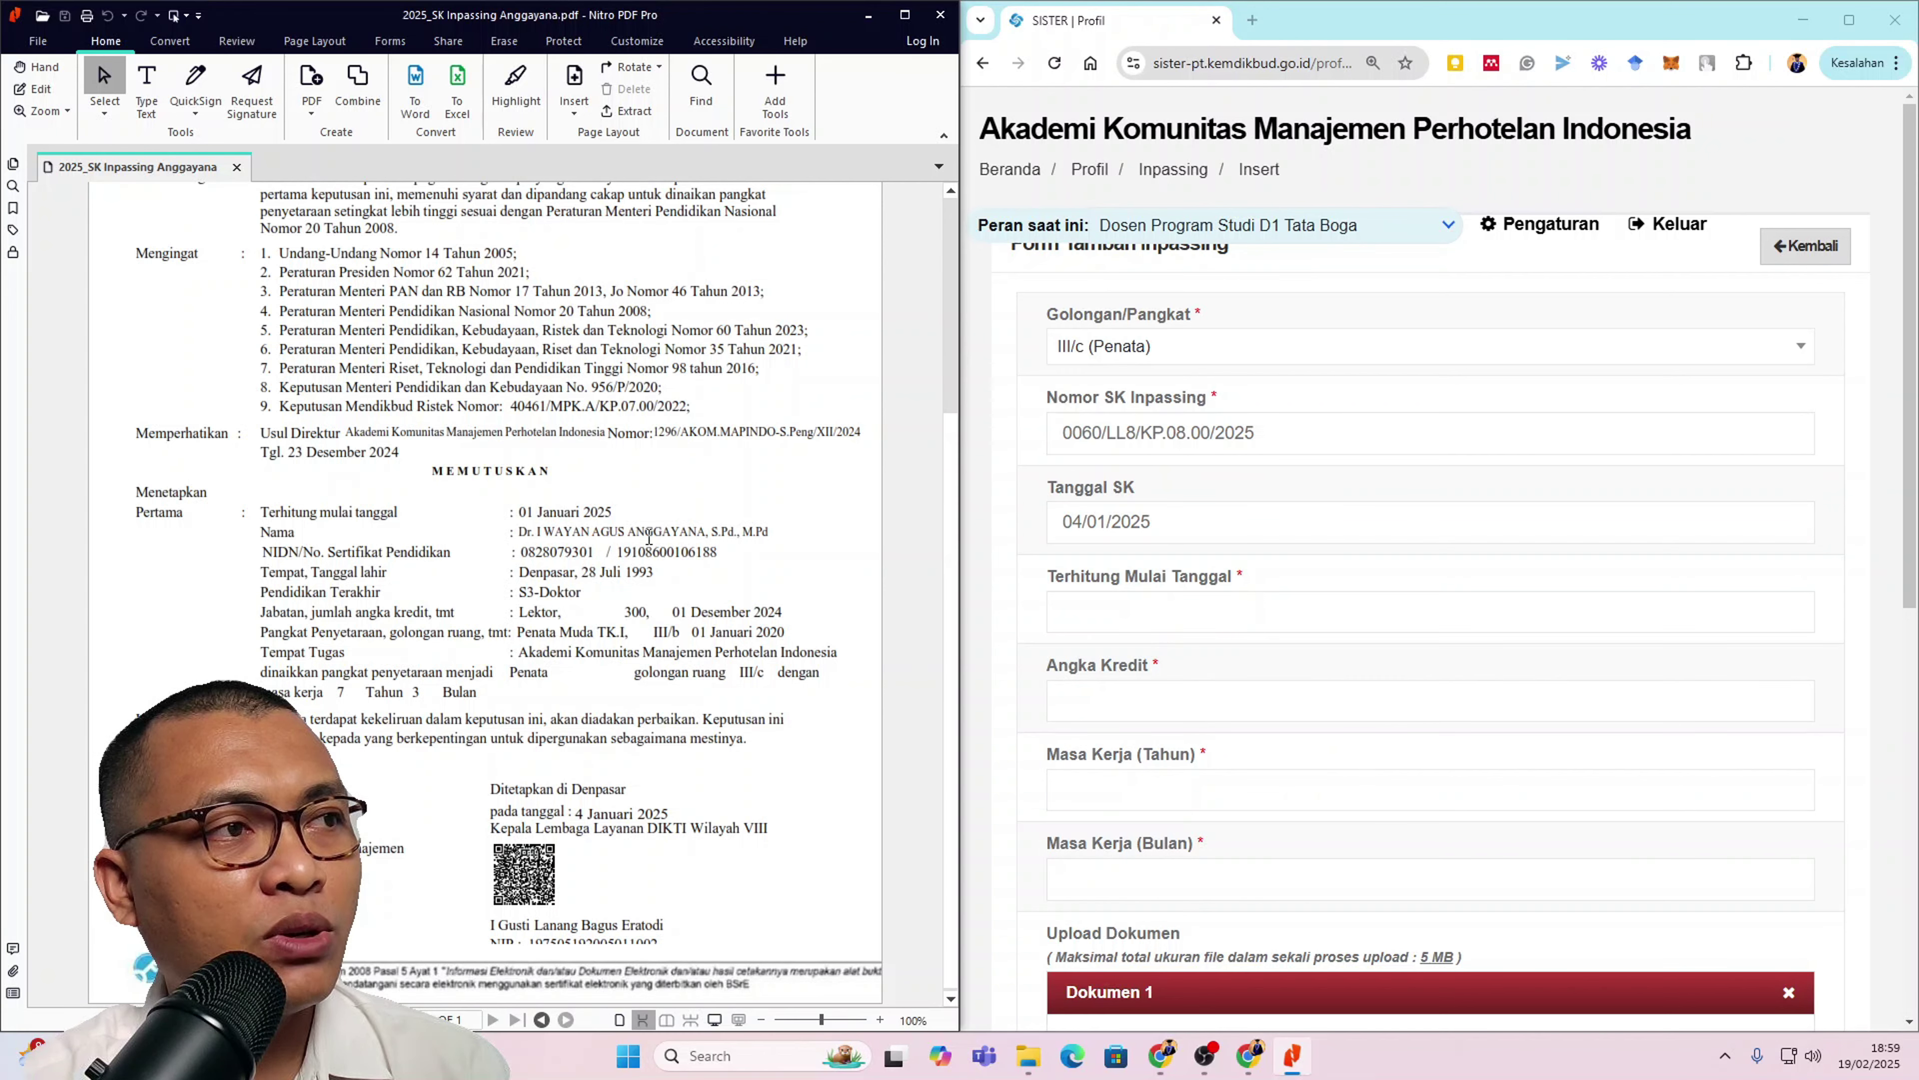
Step: Set Terhitung Mulai Tanggal to 01 January 2025 in the date picker
left_click(1141, 616)
key("Escape")
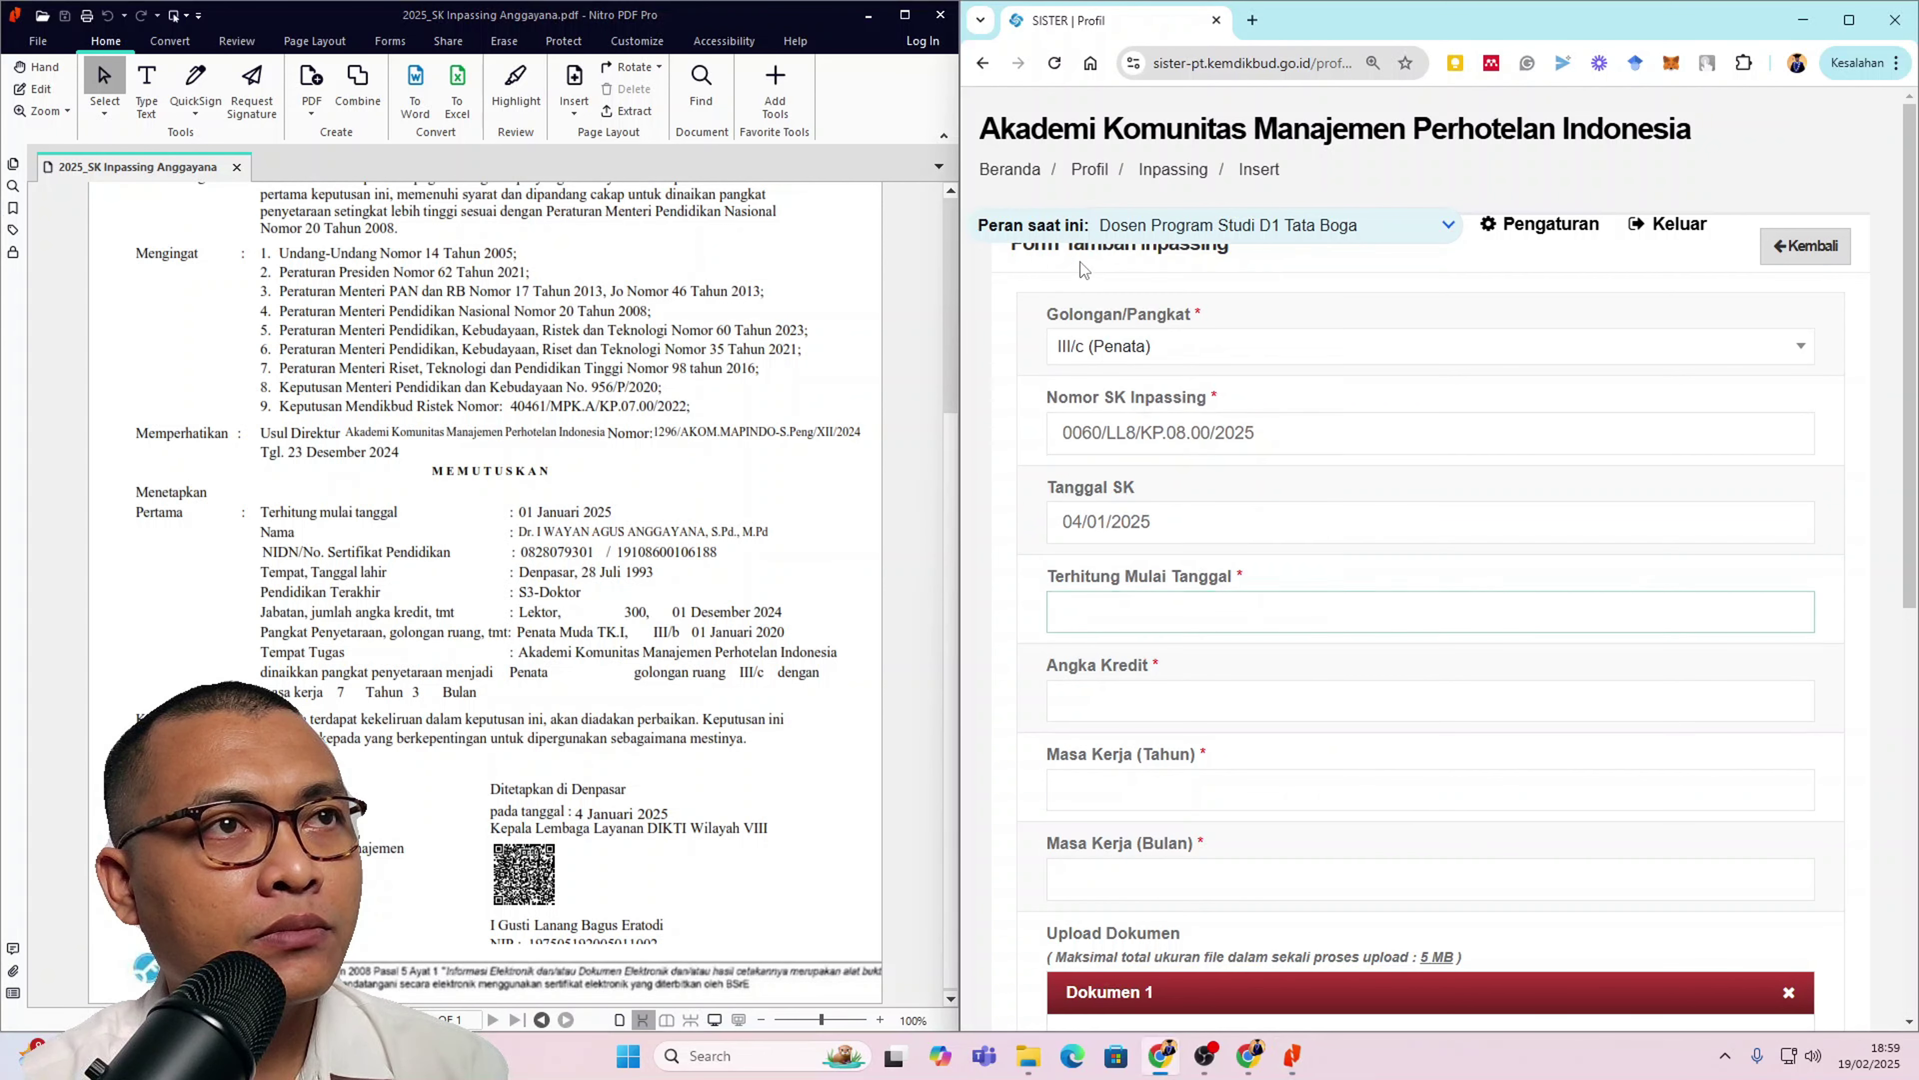
left_click(1126, 628)
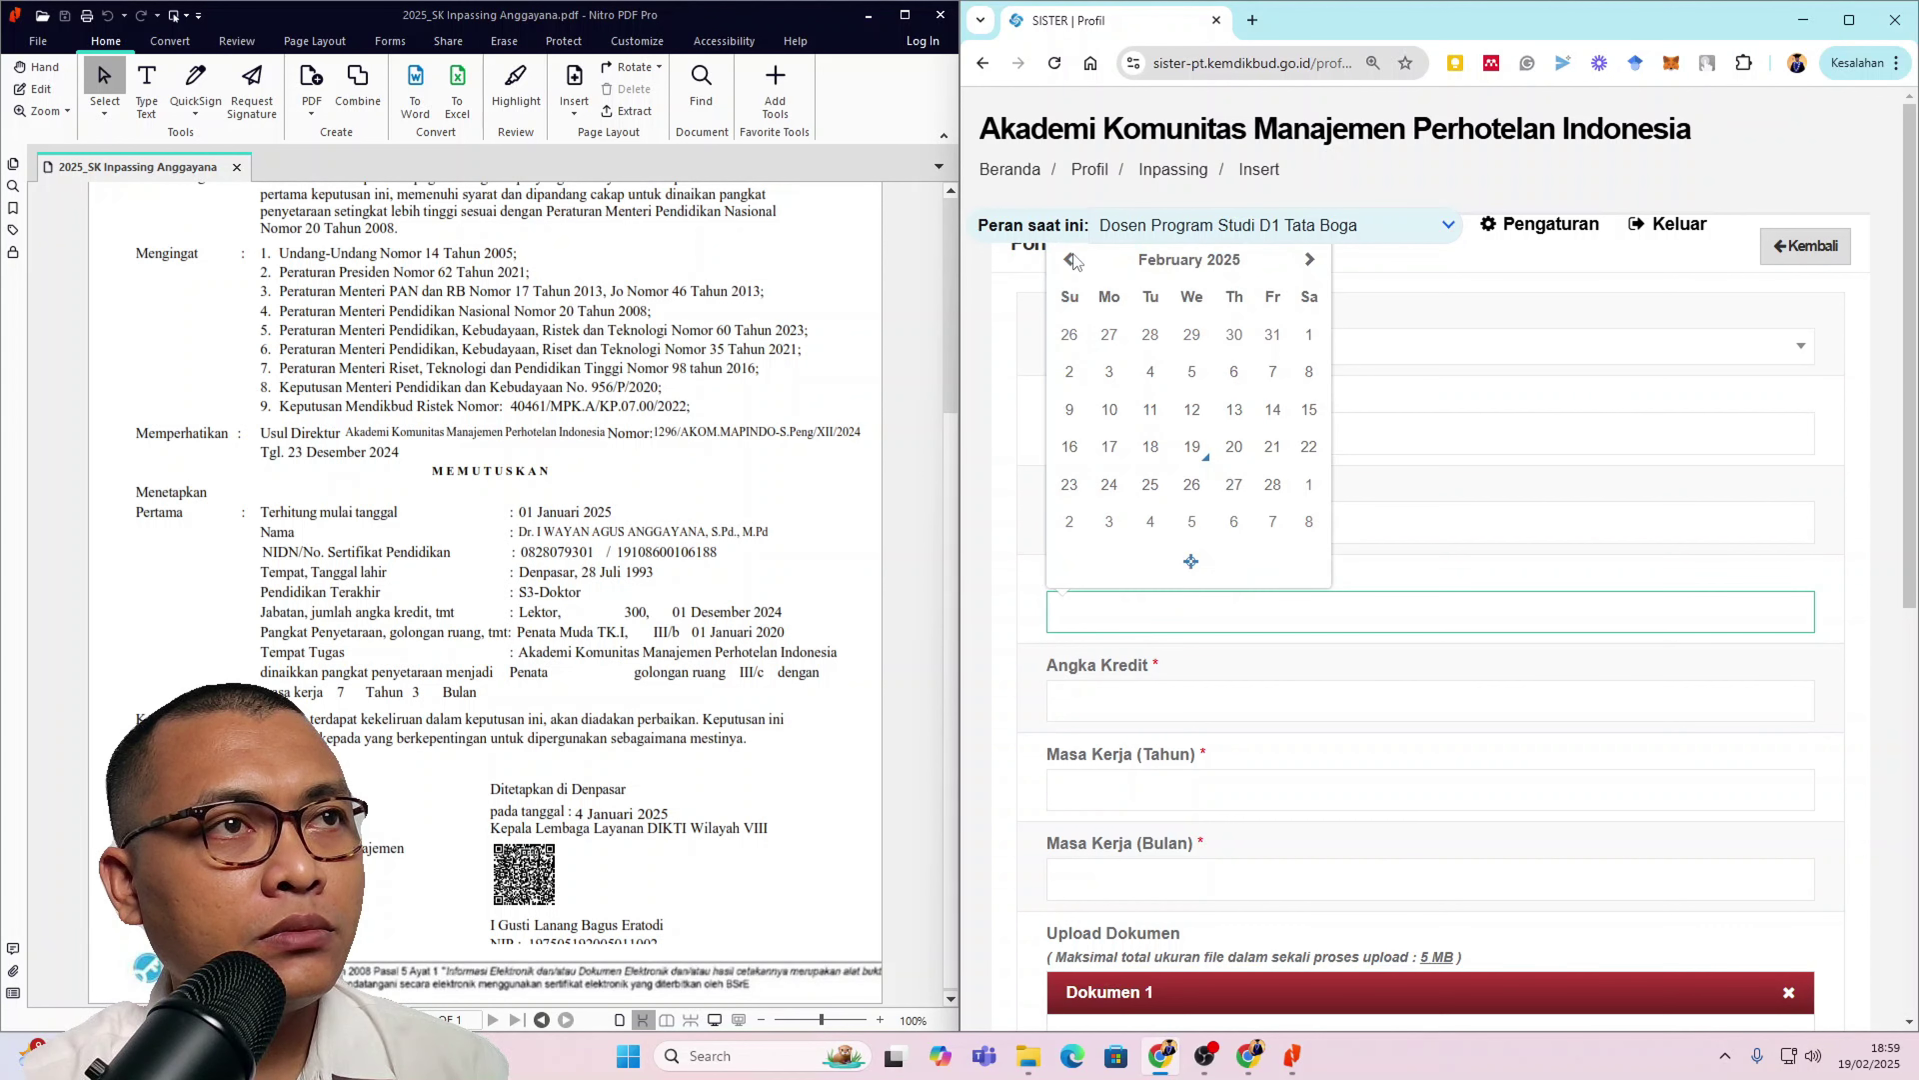
left_click(1131, 598)
left_click(1135, 617)
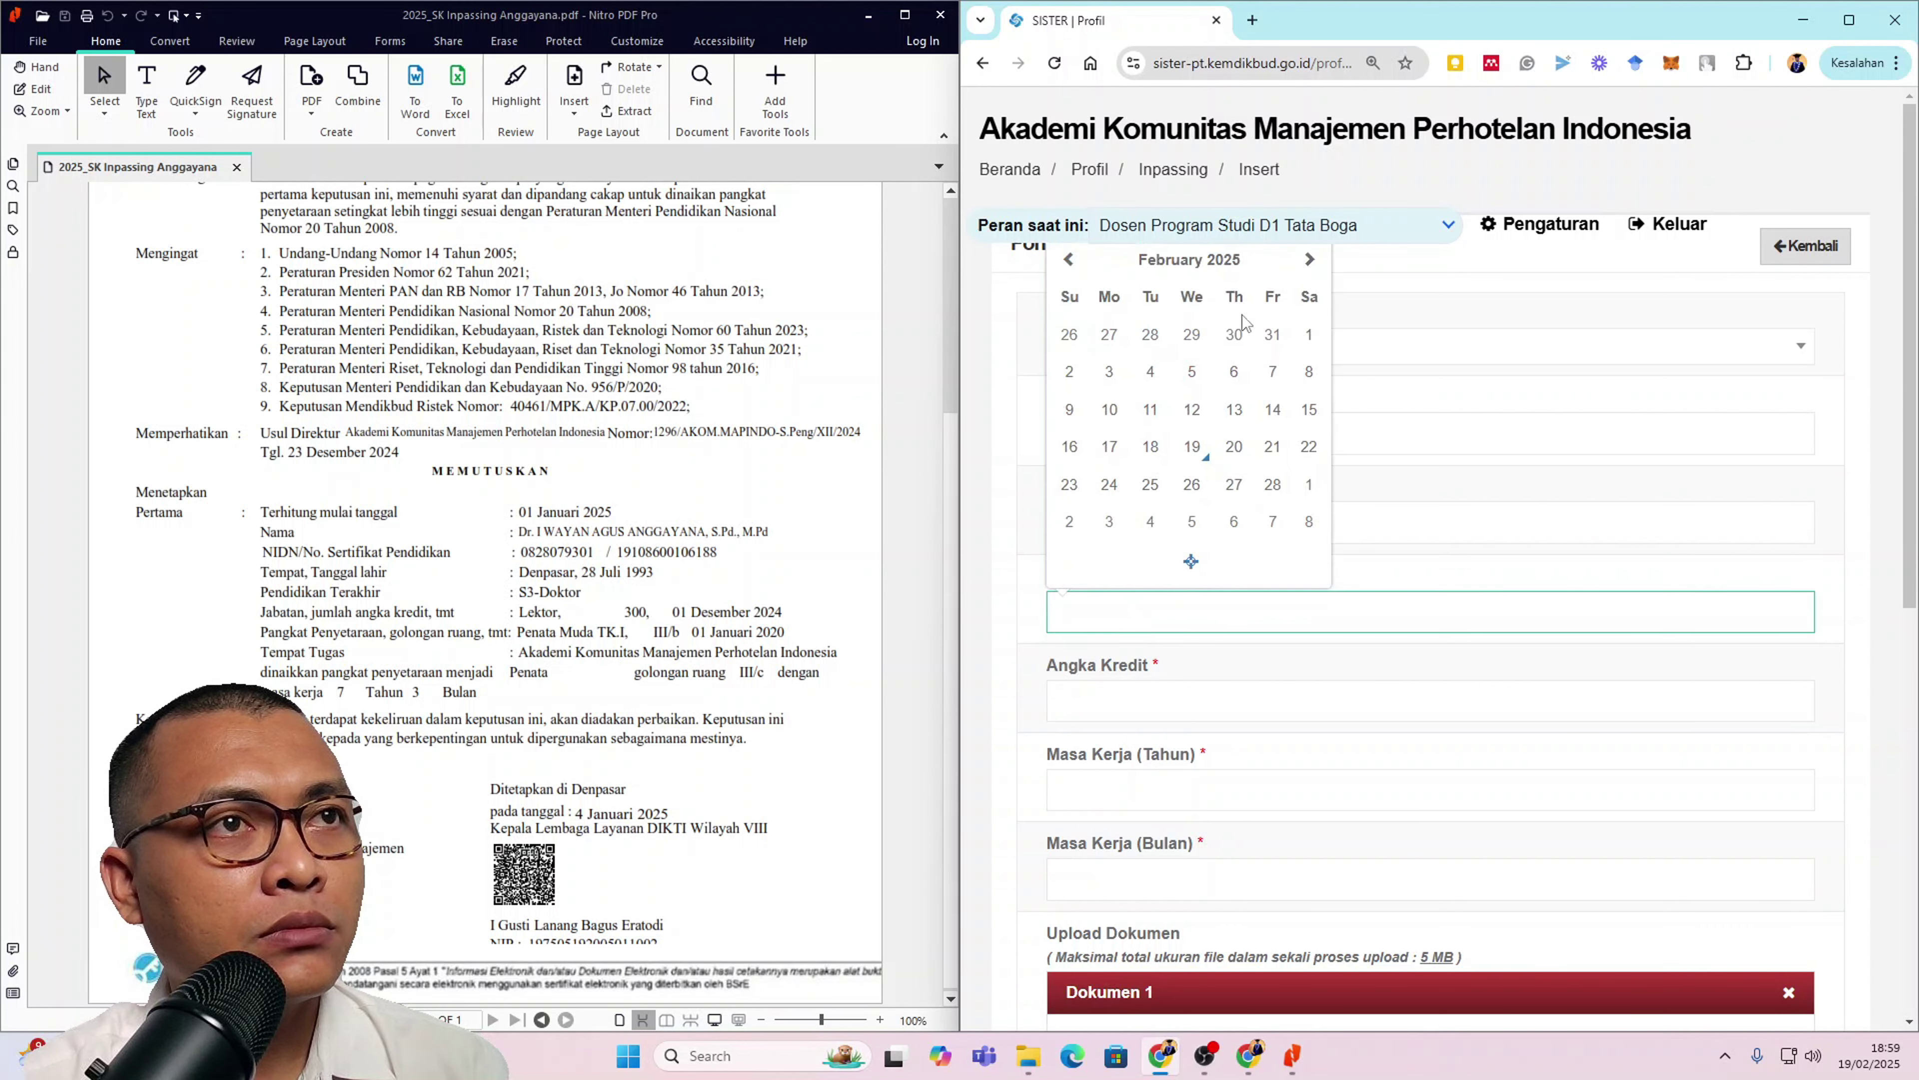
scroll(1624, 650, "down", 1)
scroll(1602, 711, "up", 1)
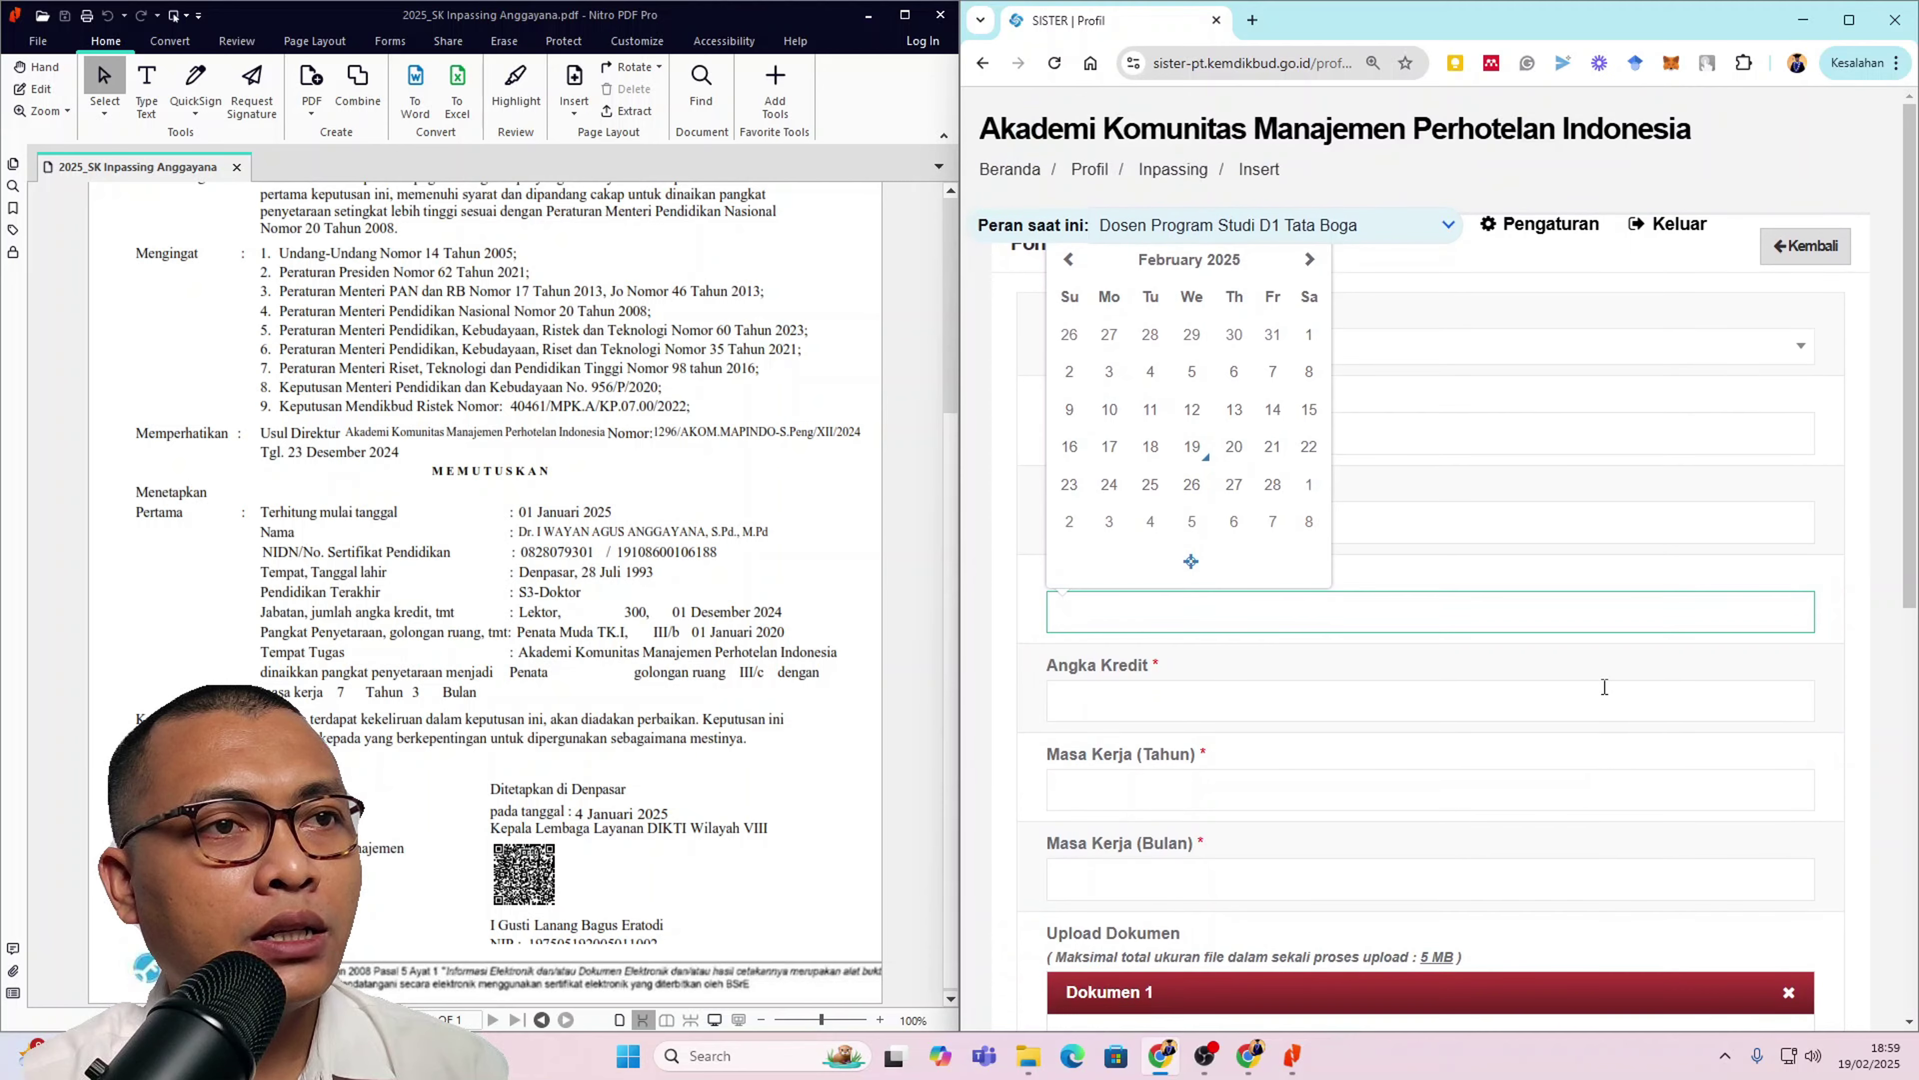
key("ctrl+minus")
left_click(1298, 307)
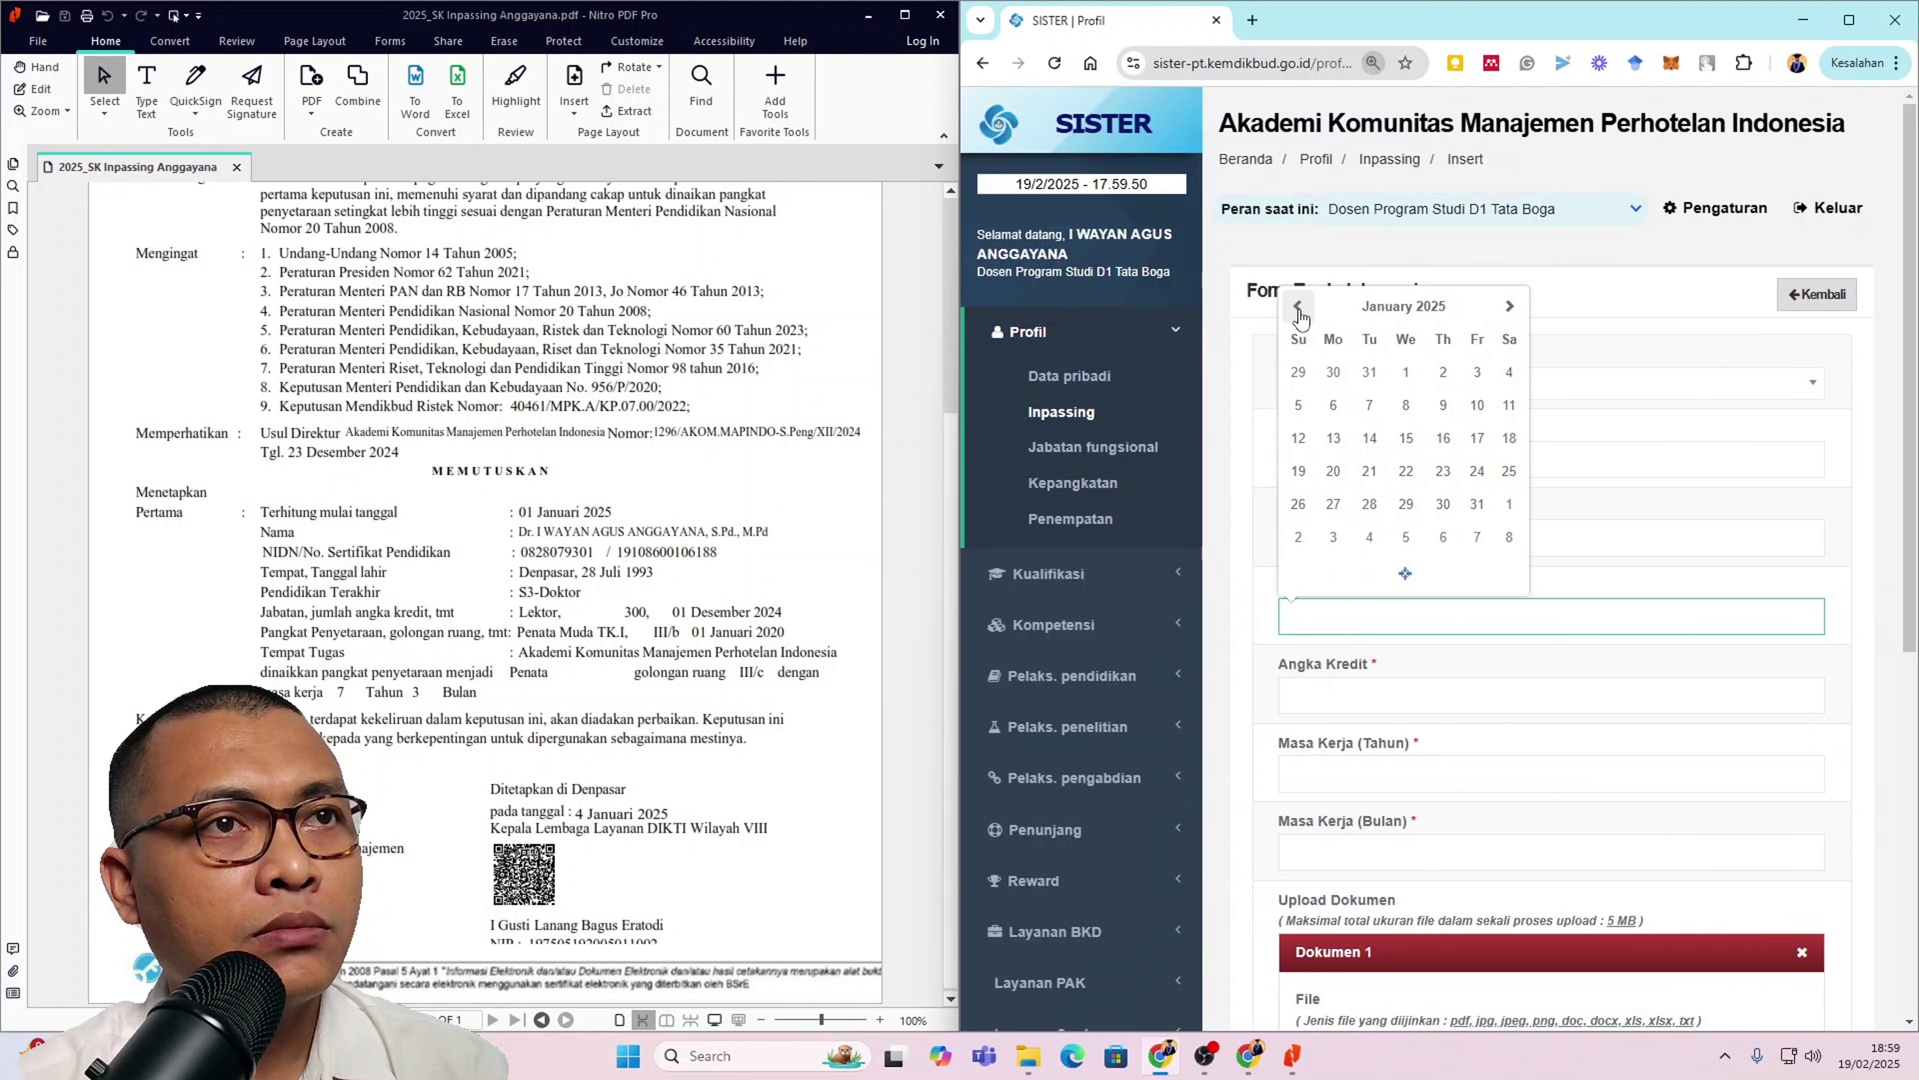
left_click(1404, 372)
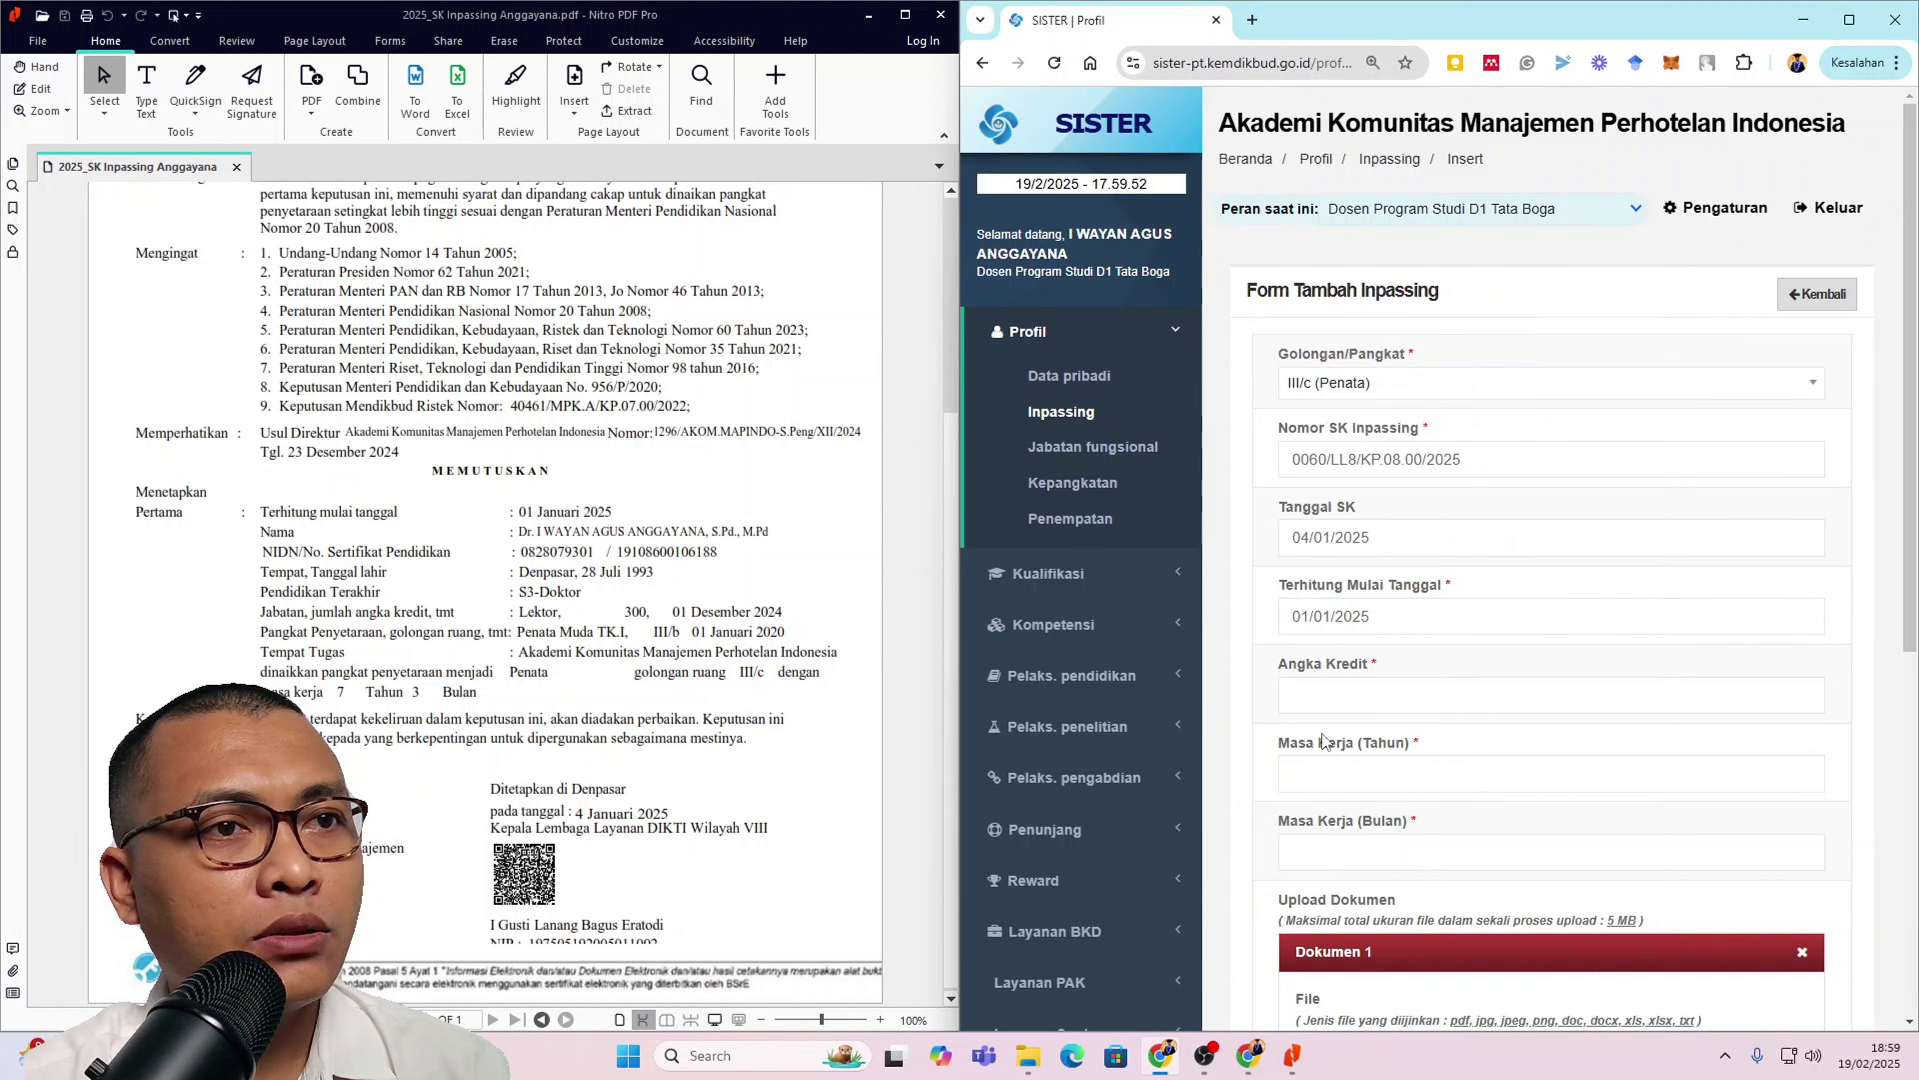
Step: Enter 300 as the Angka Kredit
left_click(1334, 700)
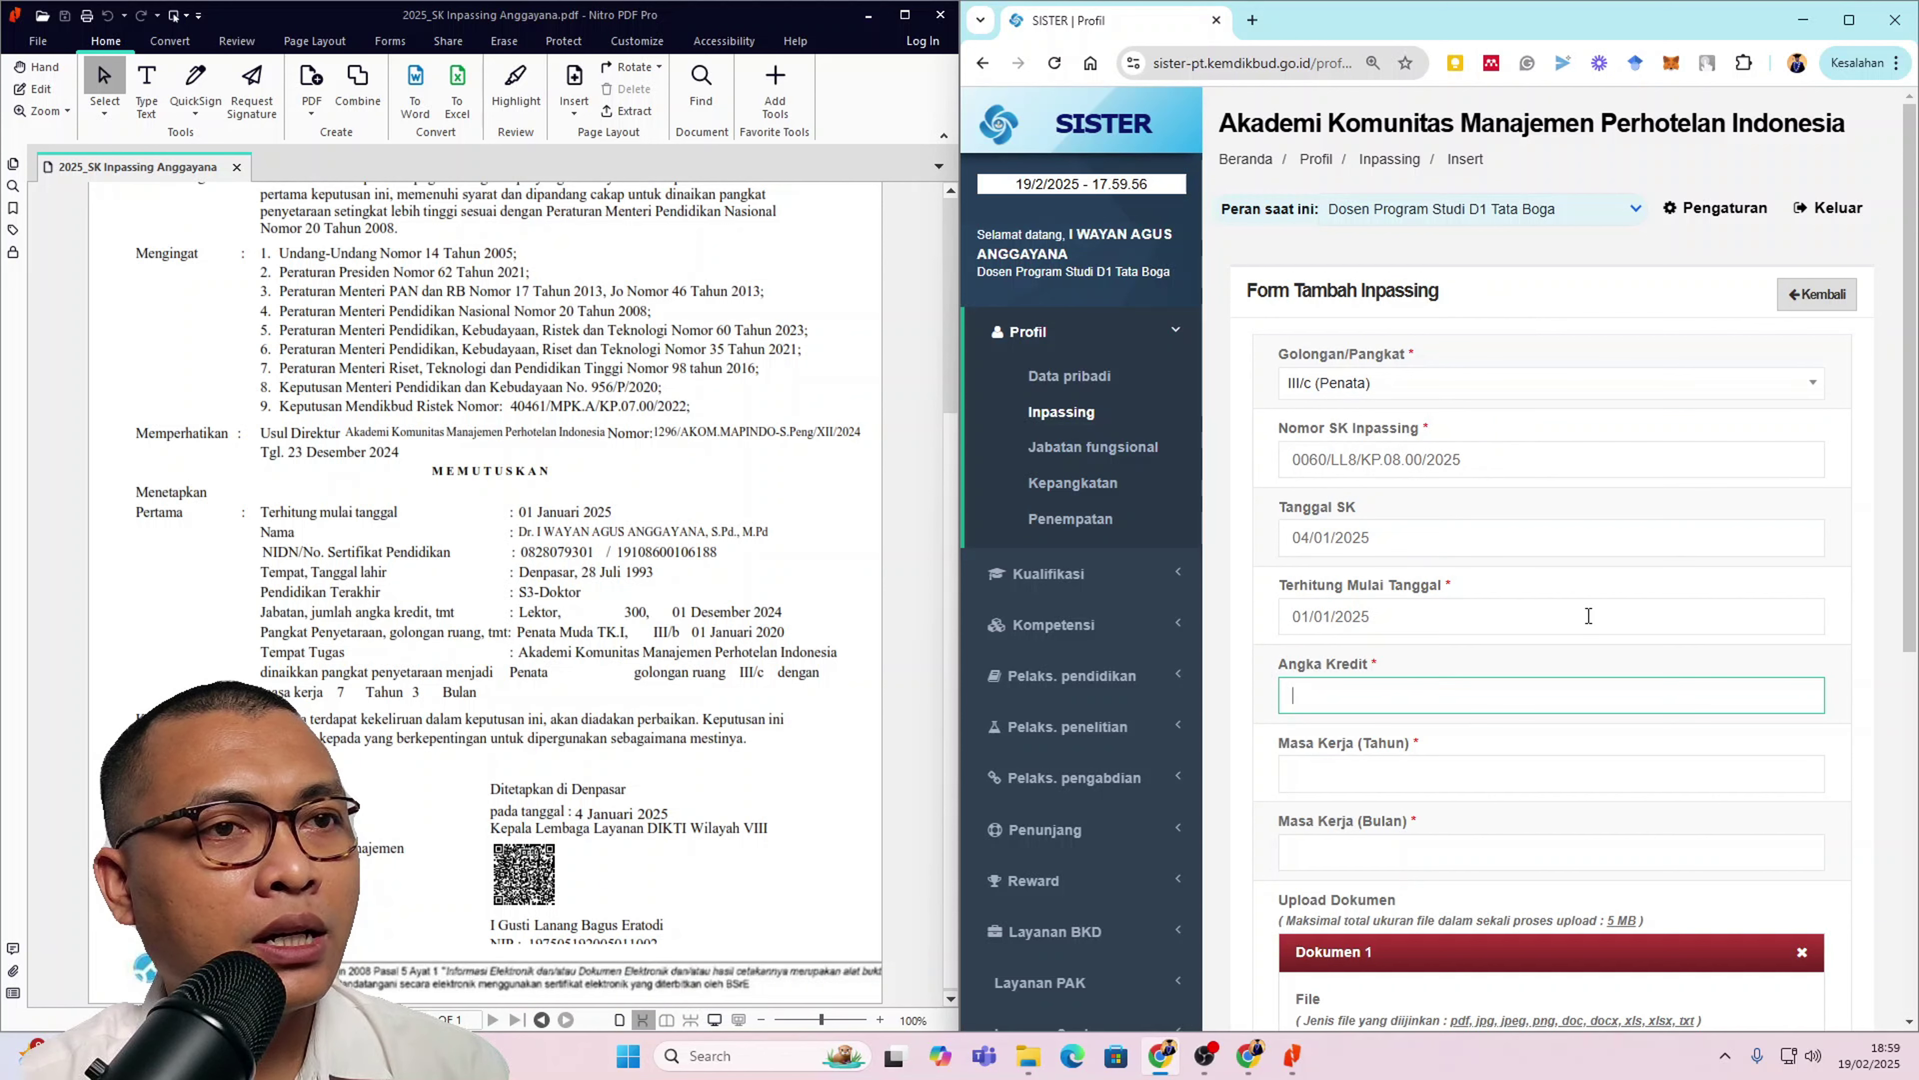
scroll(1500, 654, "down", 6)
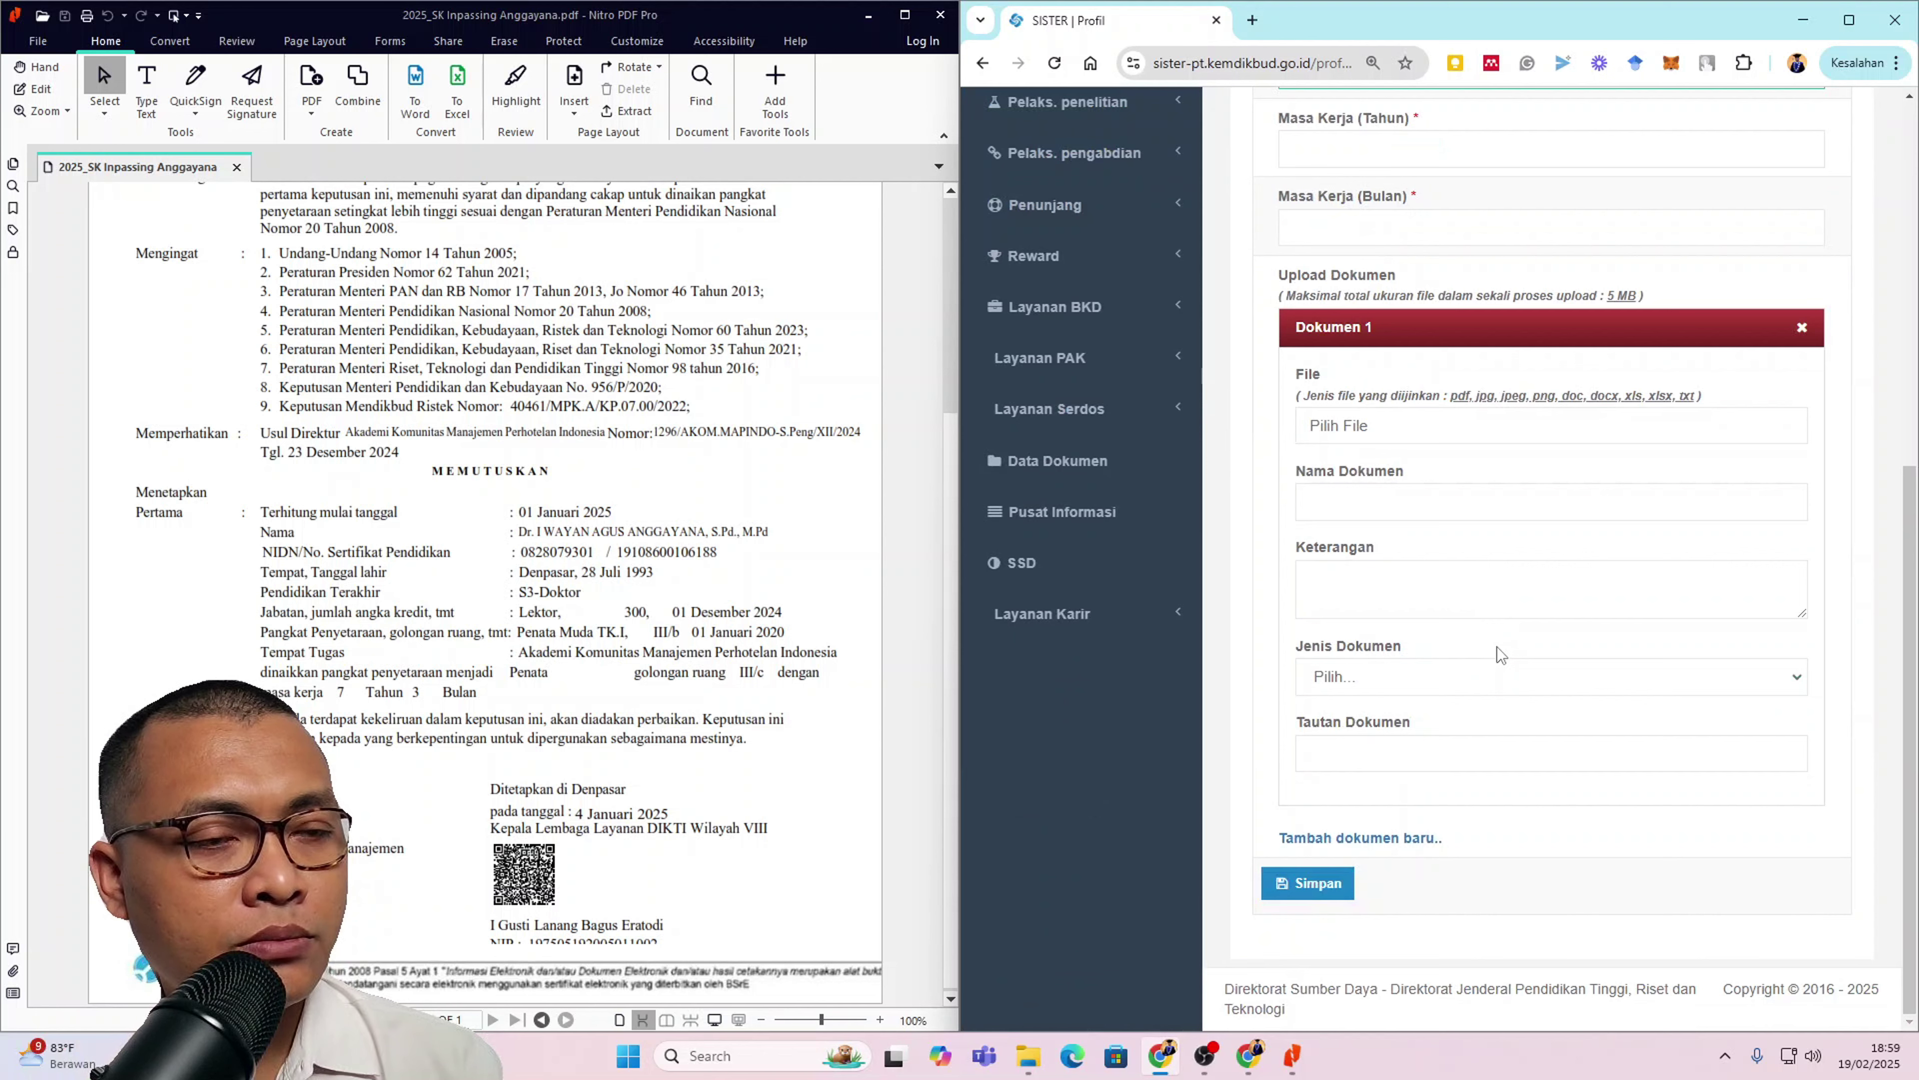
scroll(1496, 646, "up", 4)
left_click(1435, 374)
type("300")
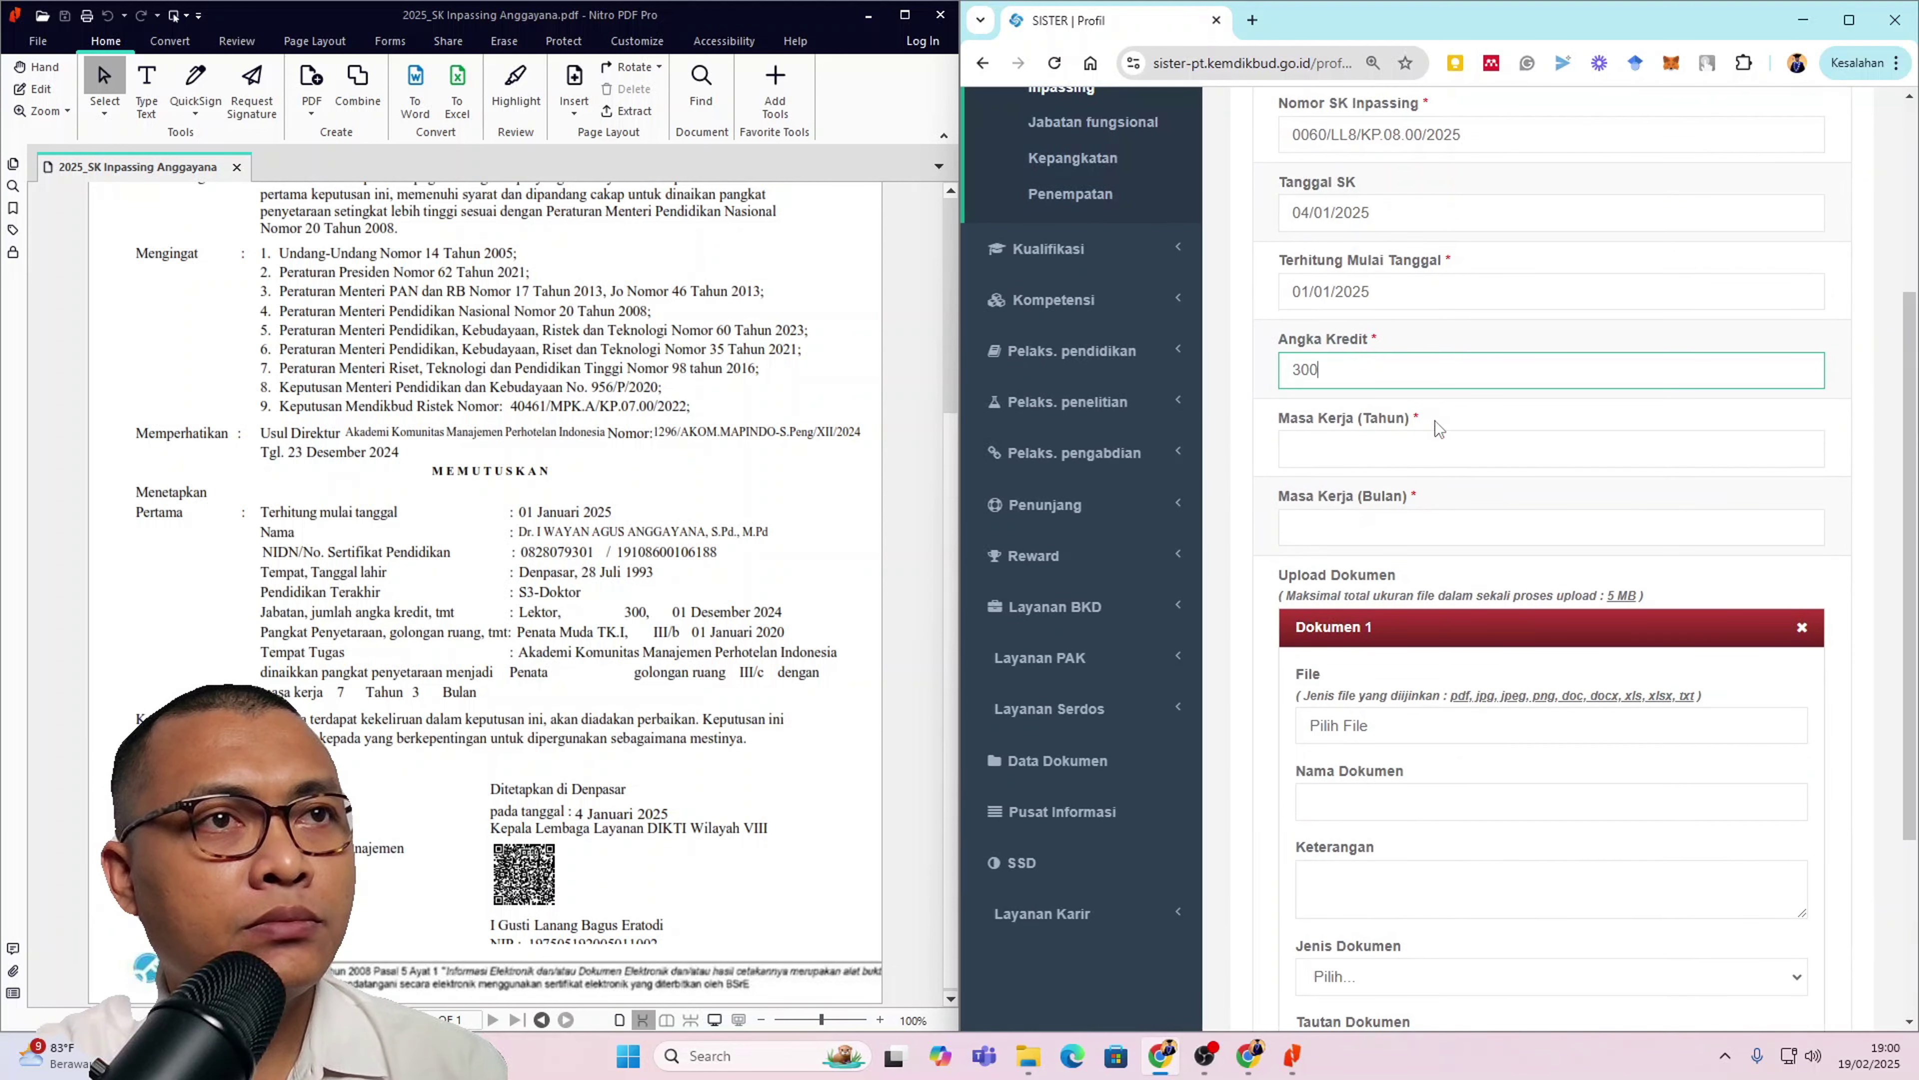
Step: Enter a Masa Kerja of 7 years and 3 months, as stated in the SK
left_click(1438, 446)
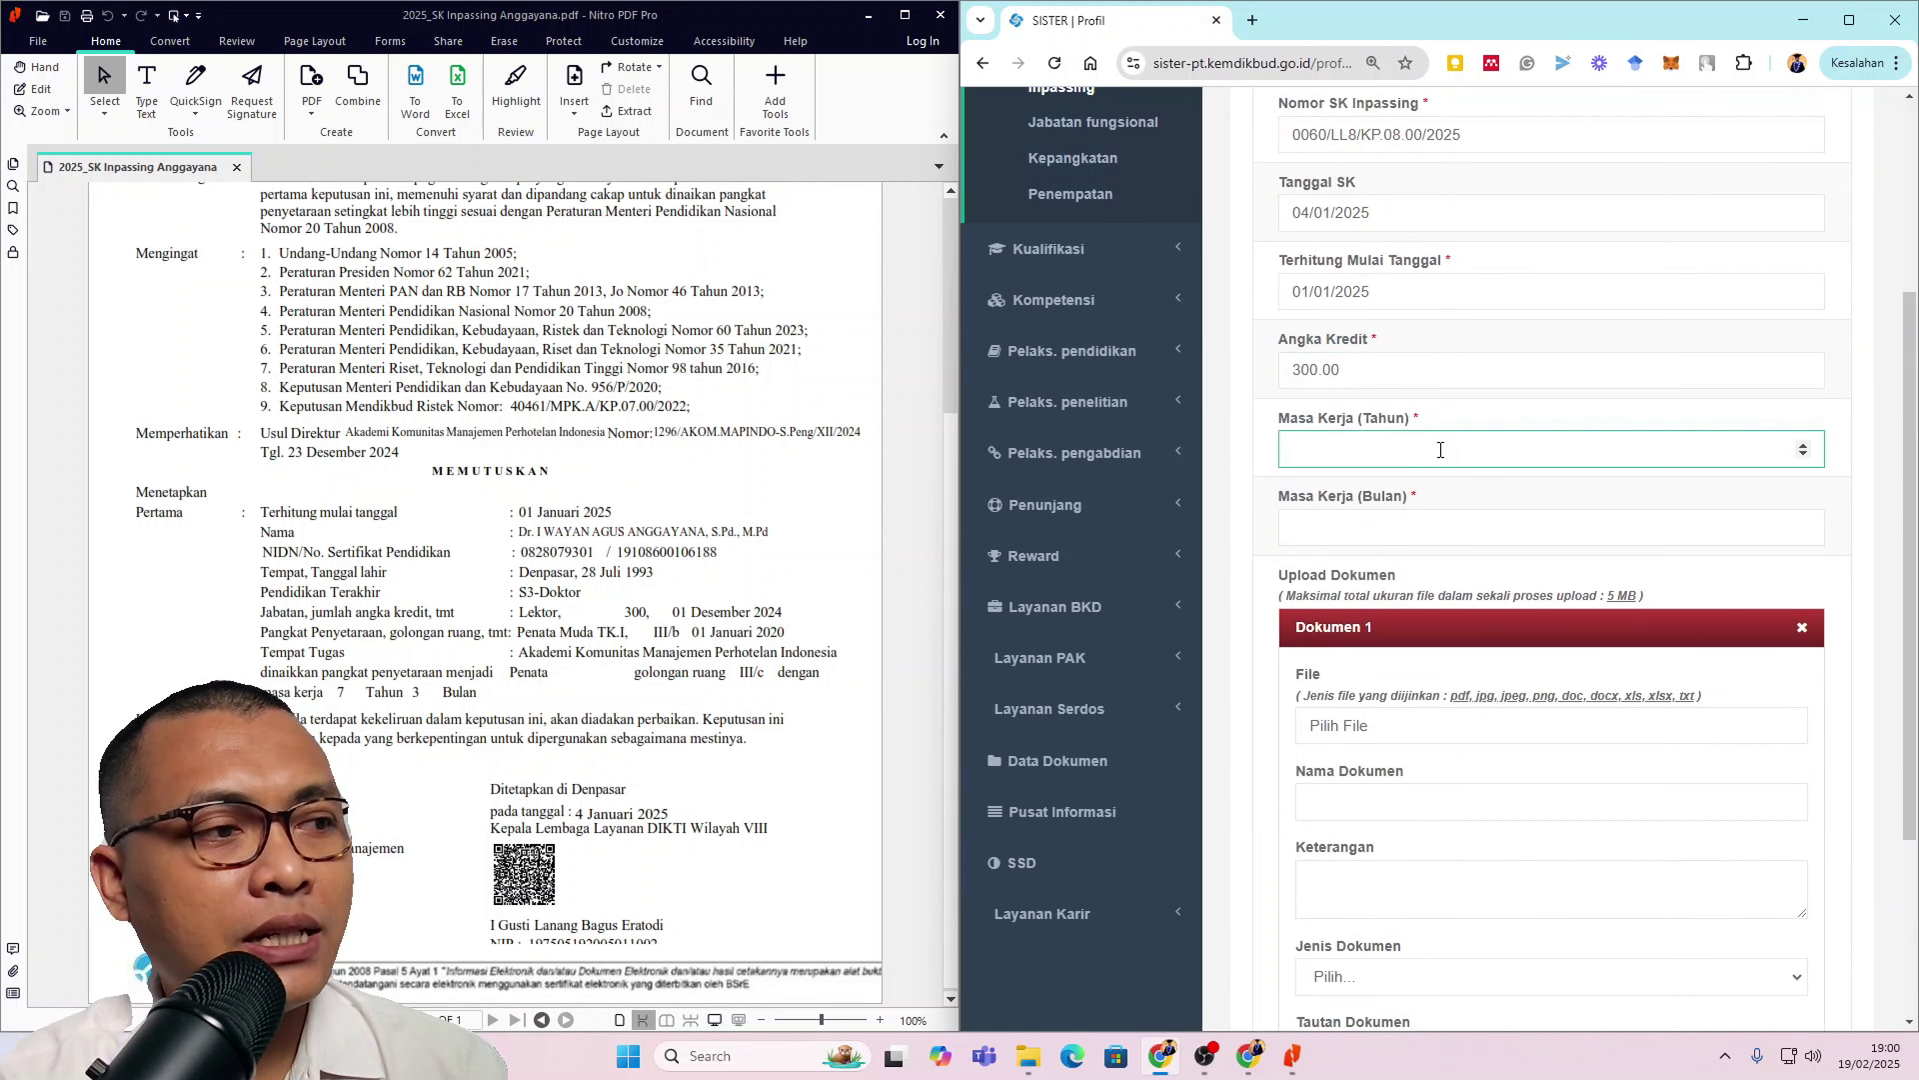
double_click(344, 694)
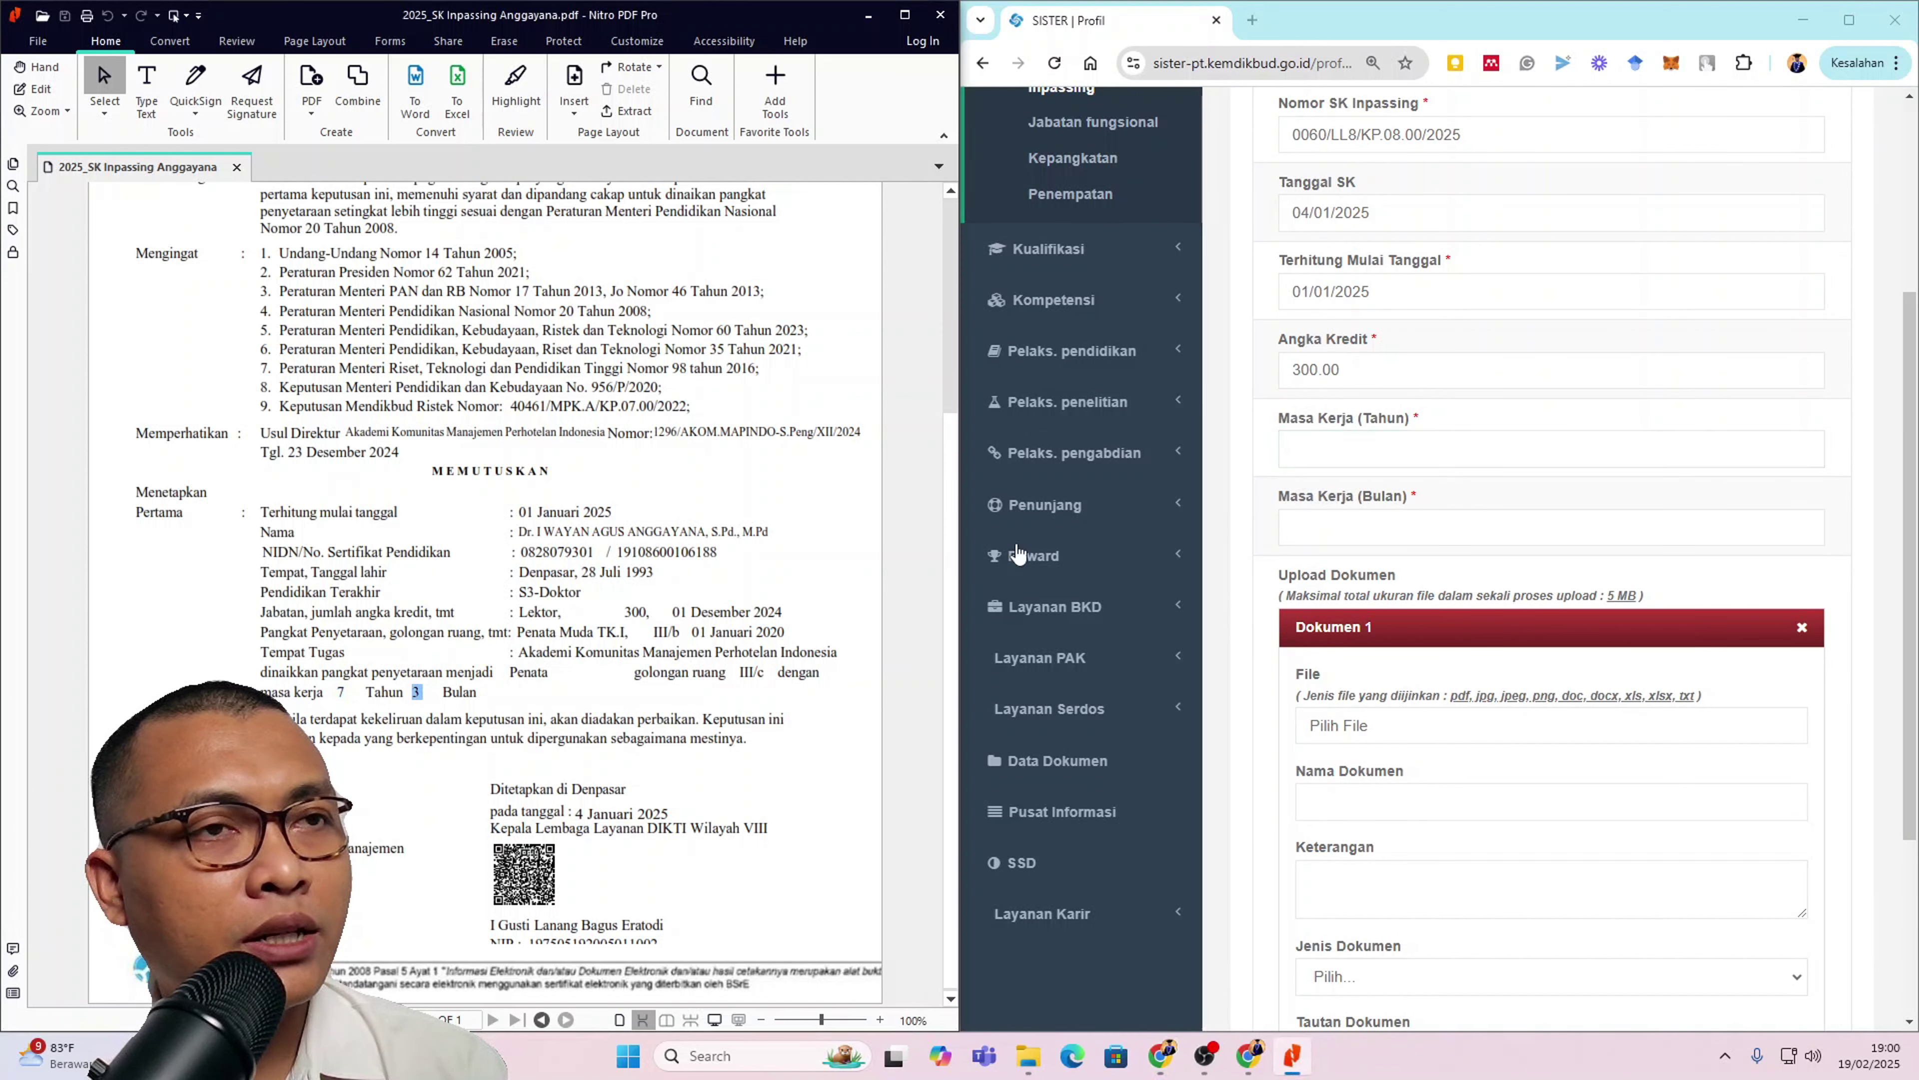
left_click(1578, 449)
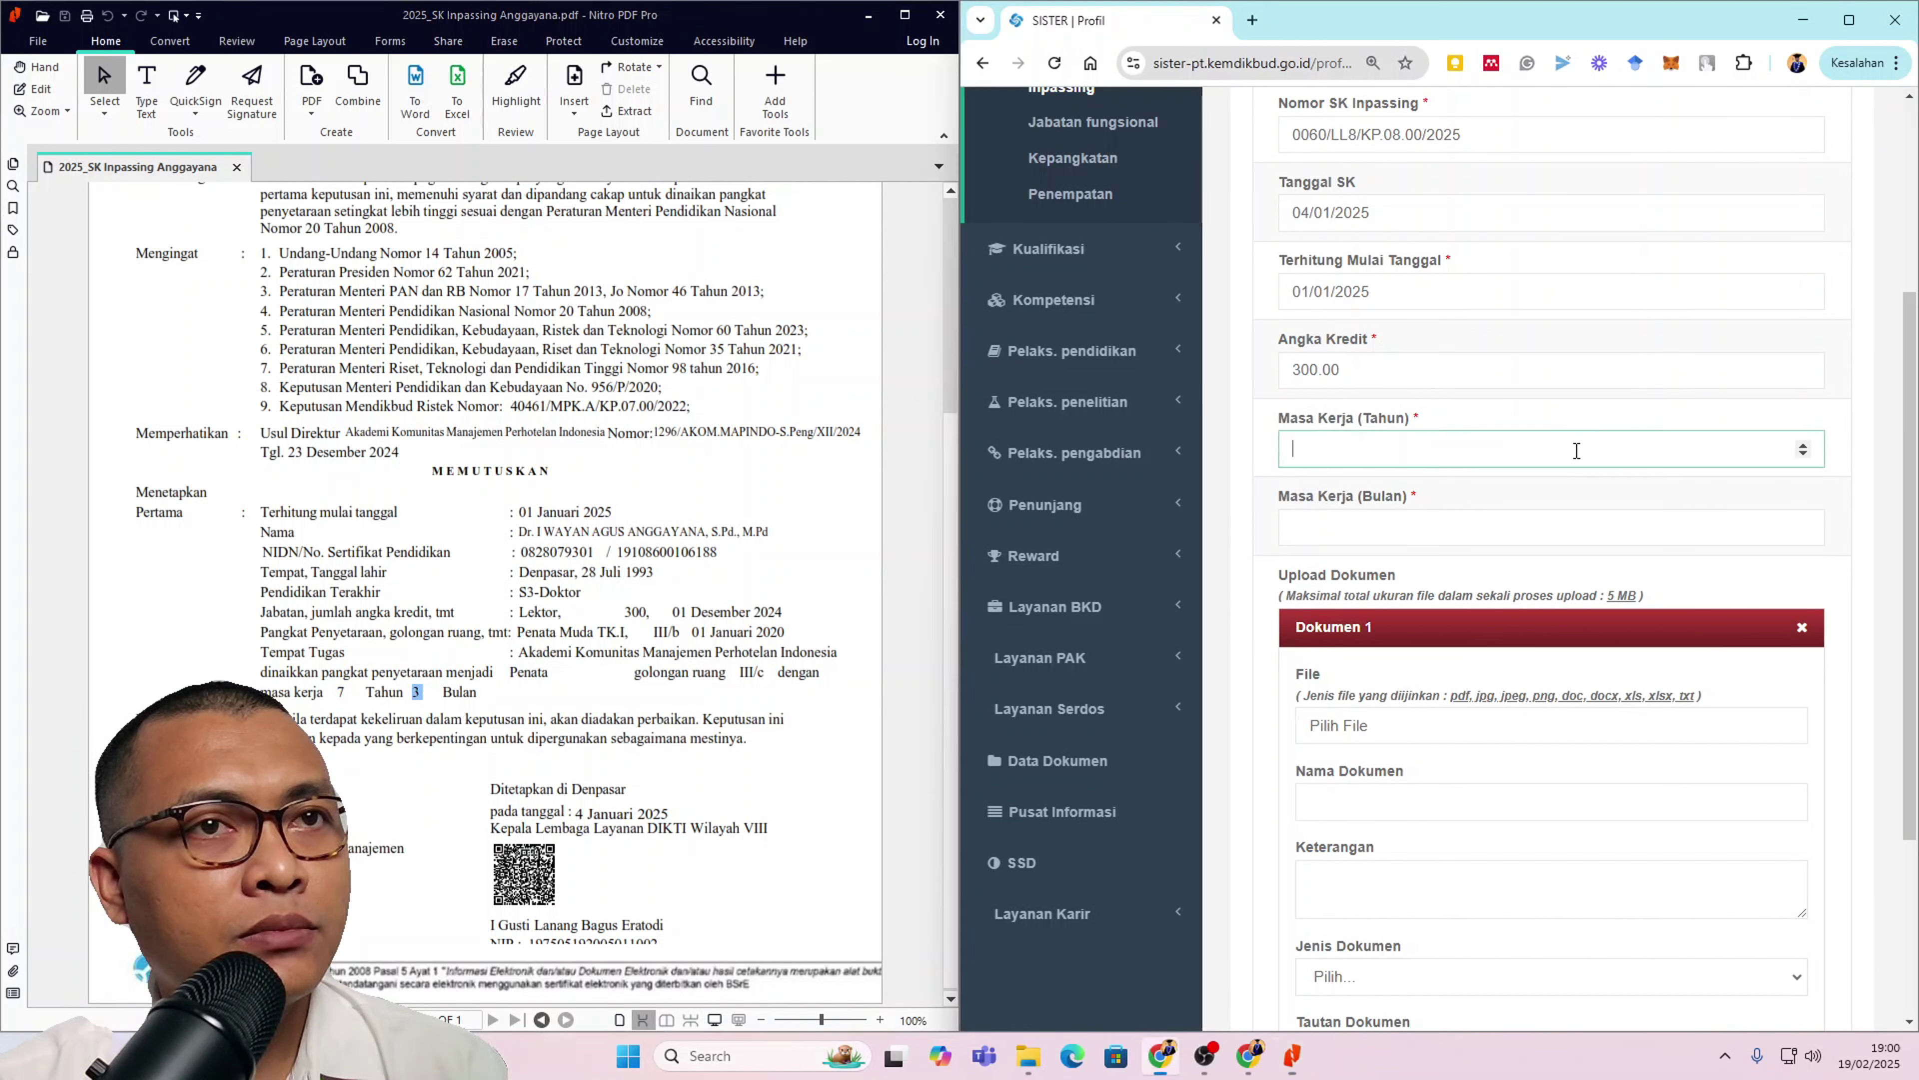
left_click(1803, 447)
left_click(1803, 447)
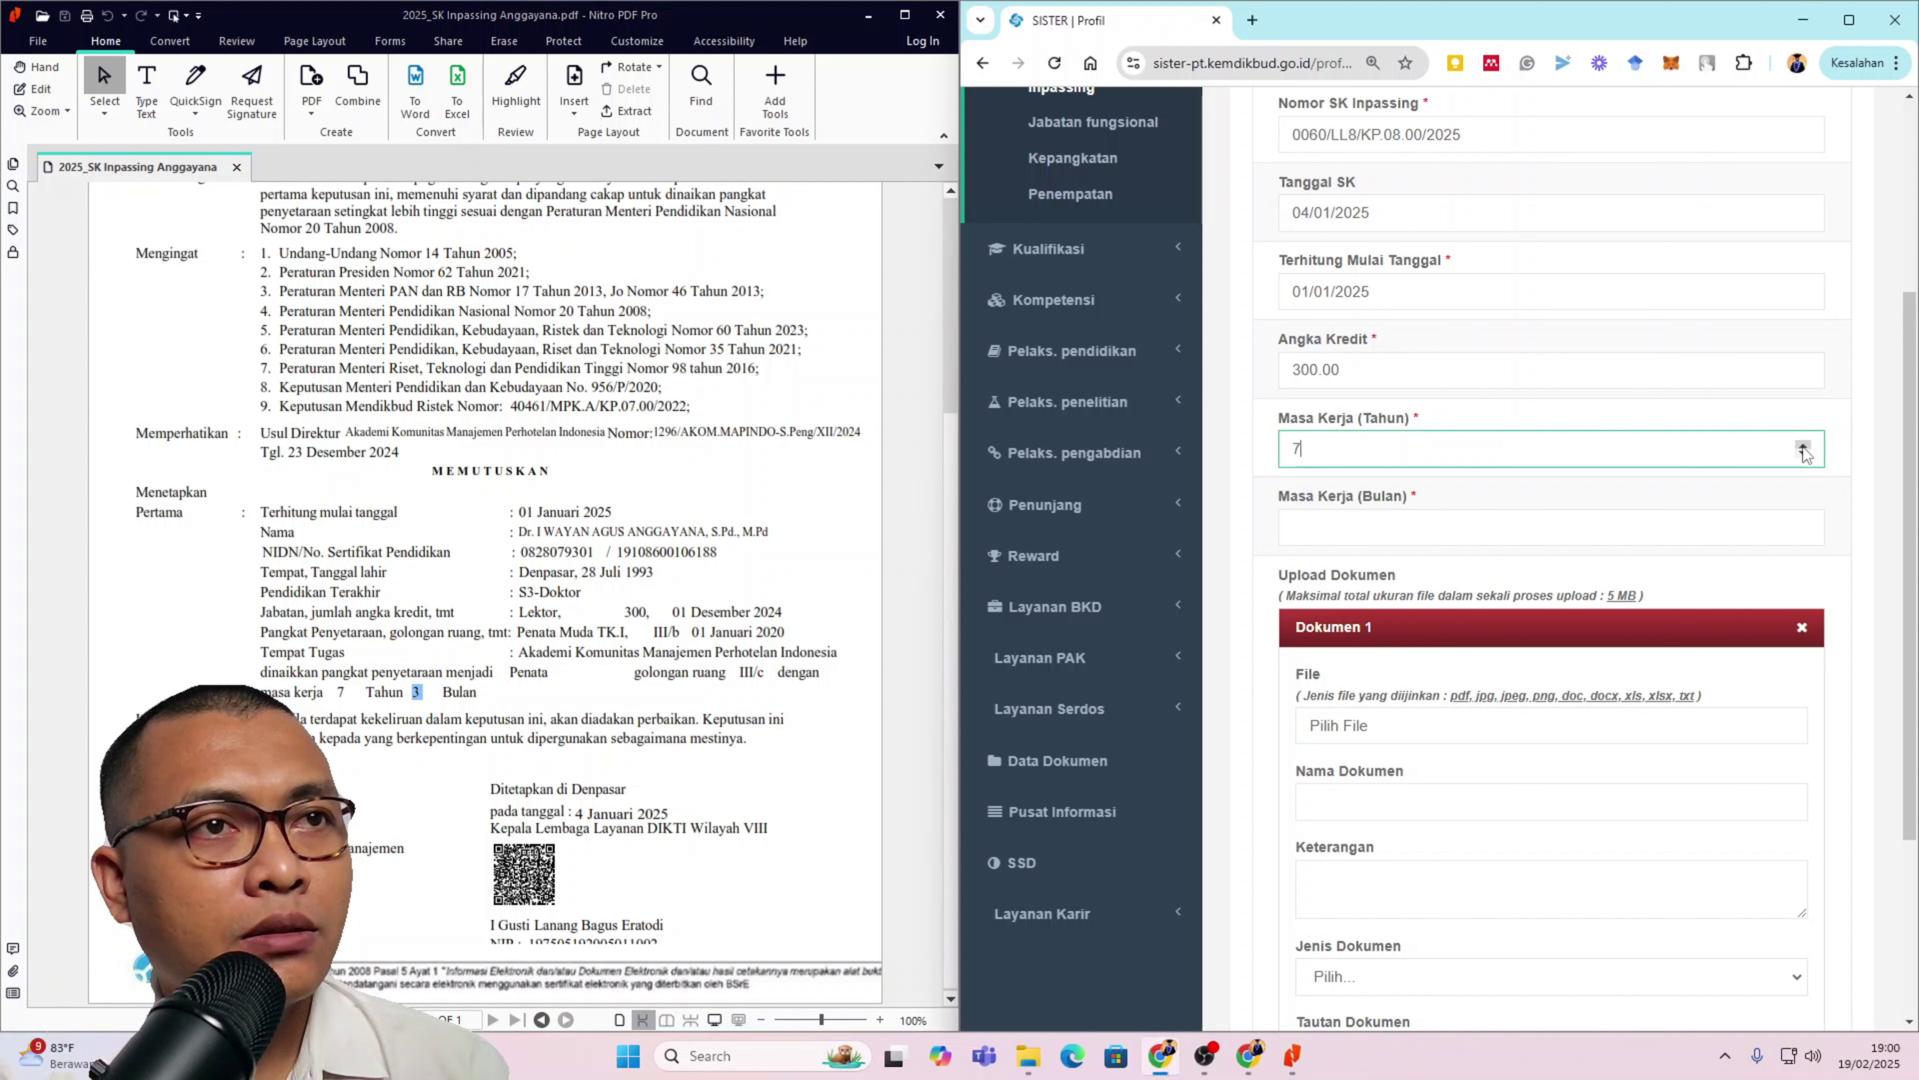
left_click(1784, 527)
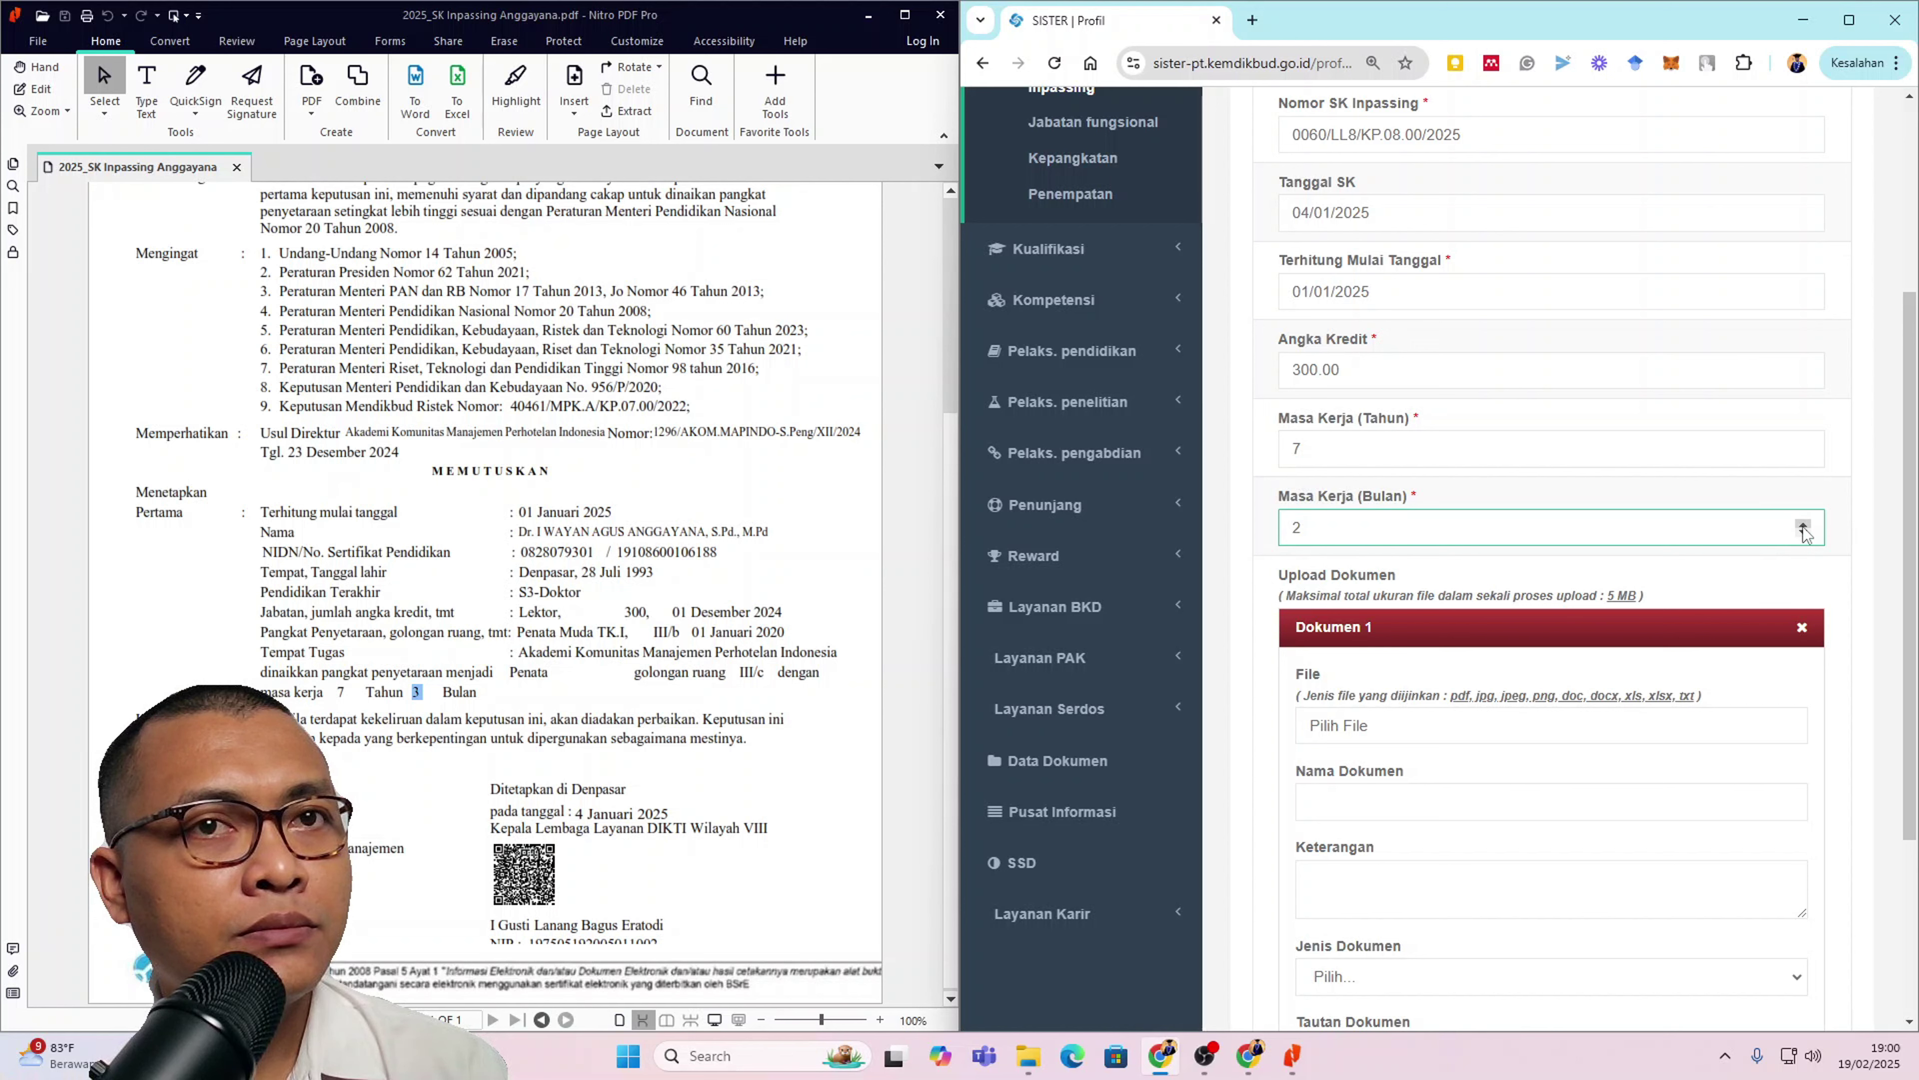
Step: Verify the 01 Januari 2025 start date and 7-year 3-month service period against the SK
scroll(1745, 589, "up", 4)
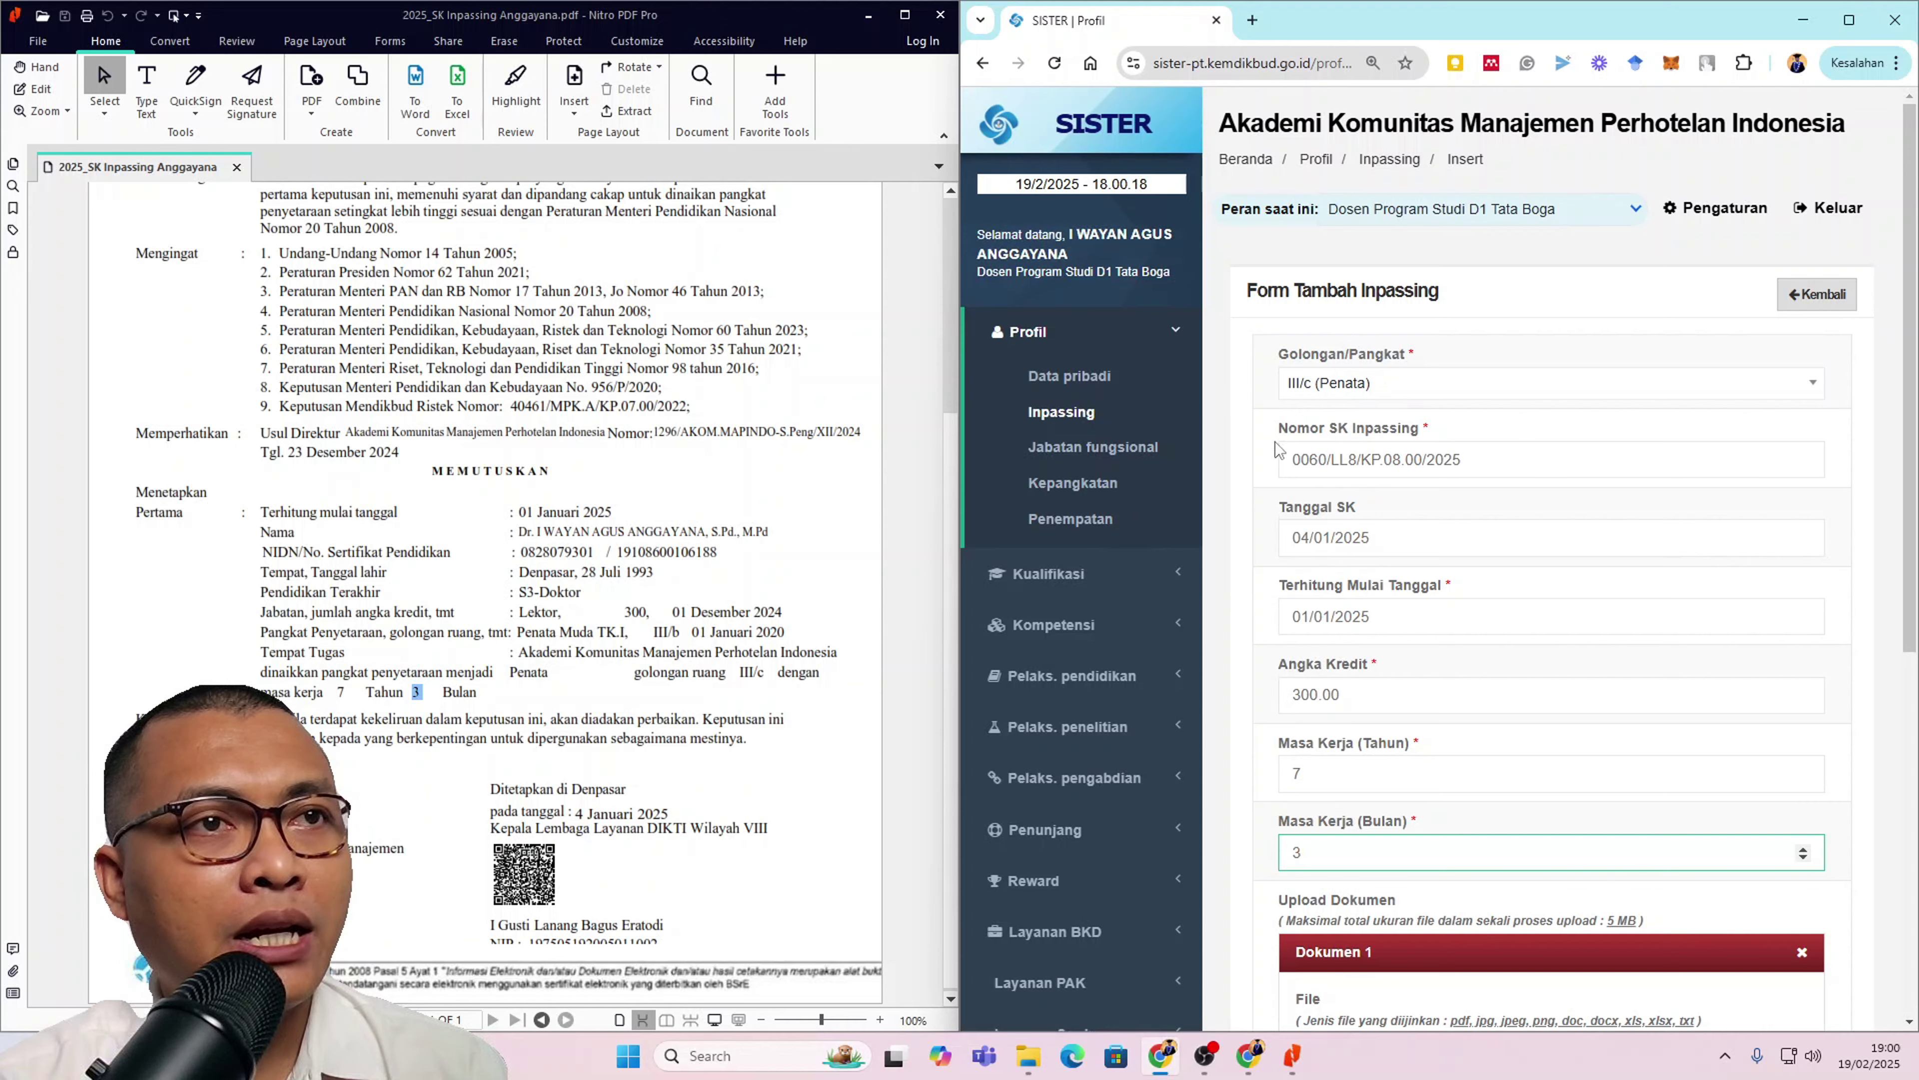
scroll(484, 457, "up", 3)
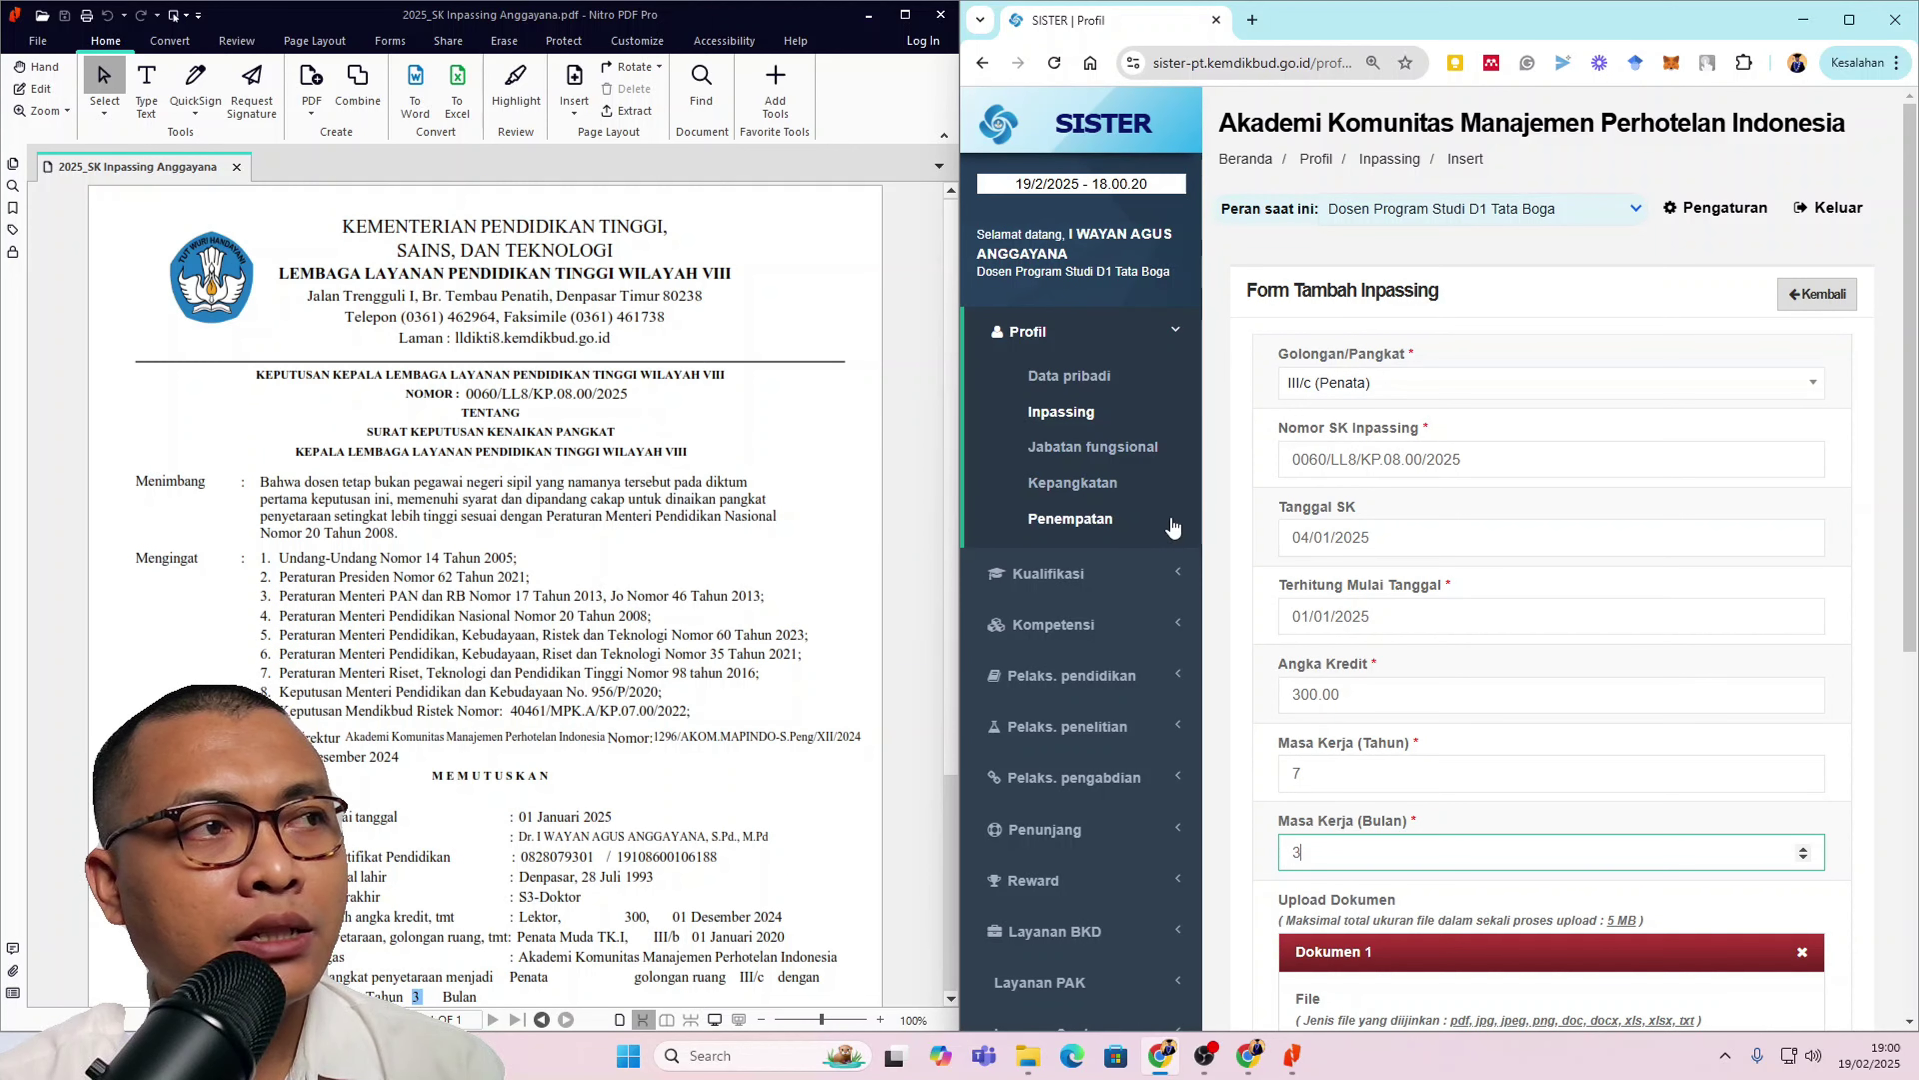
scroll(739, 557, "down", 3)
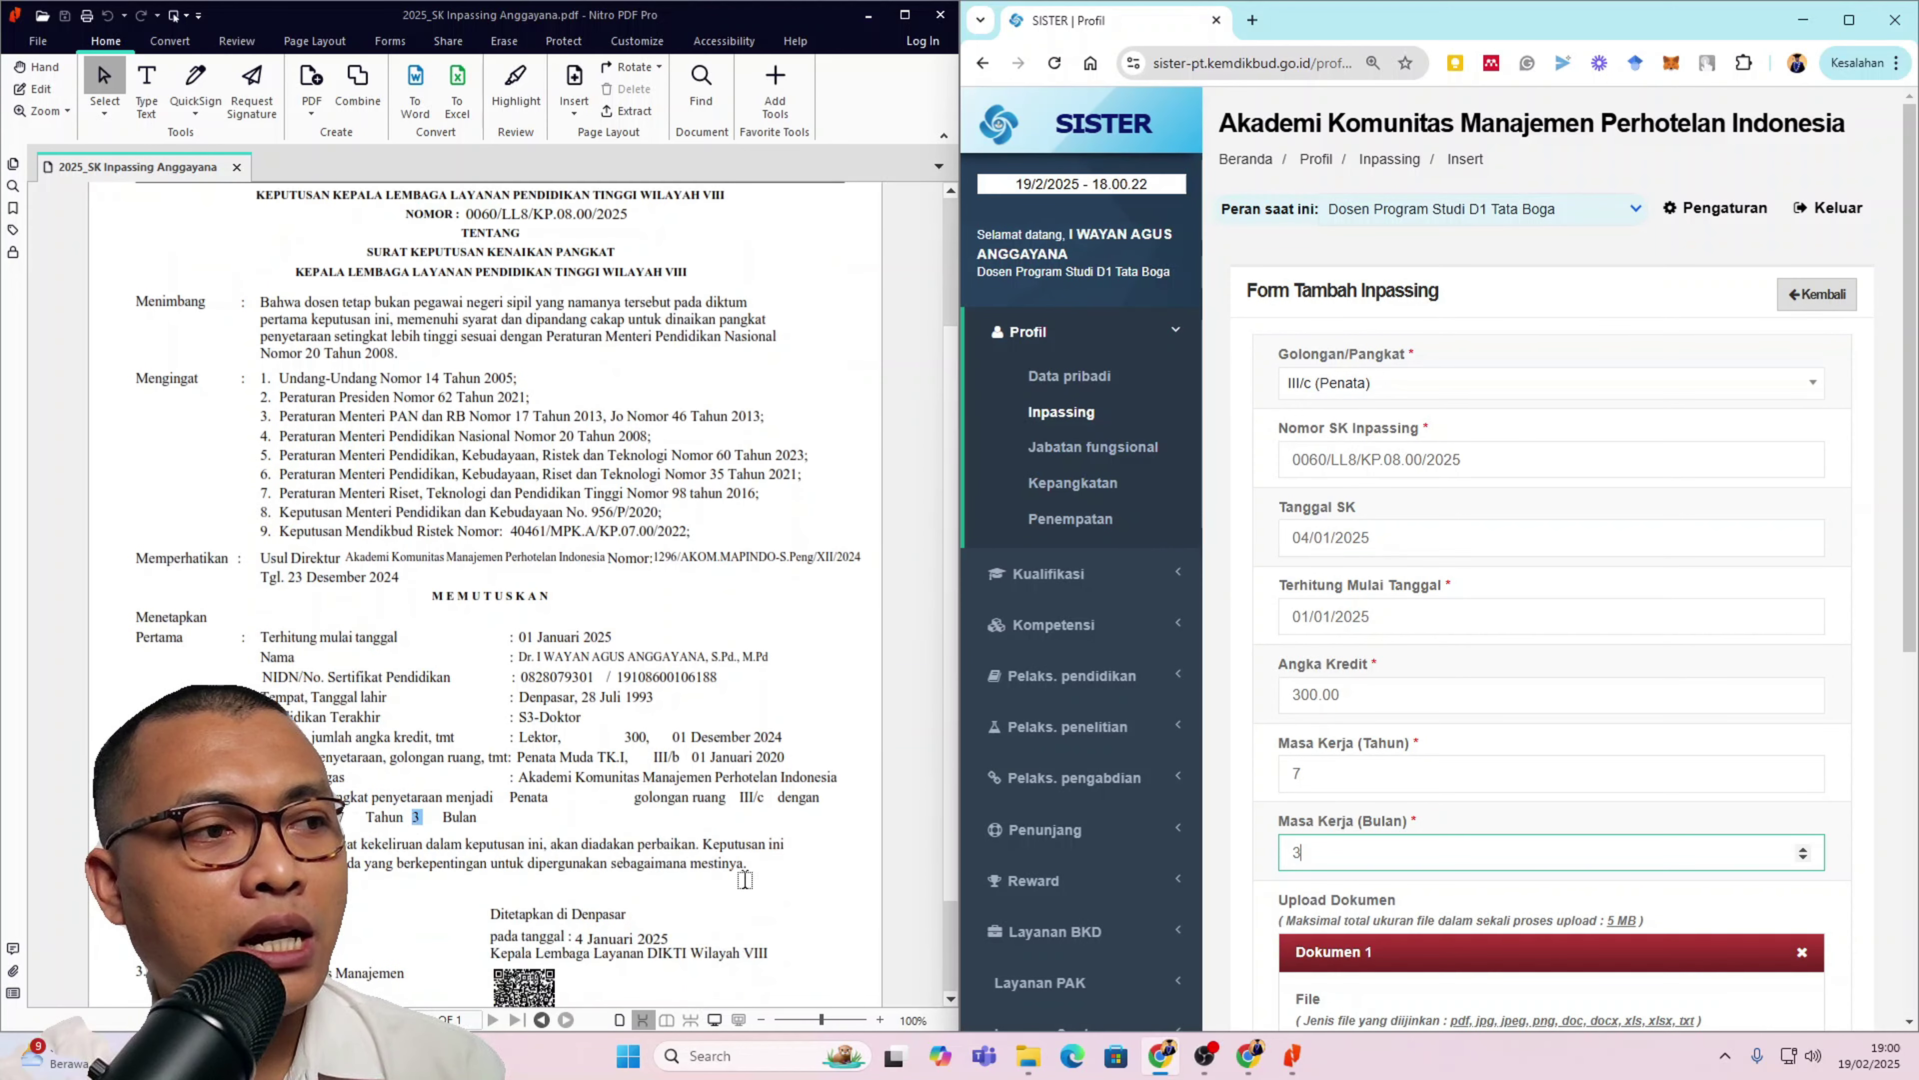
scroll(638, 910, "down", 2)
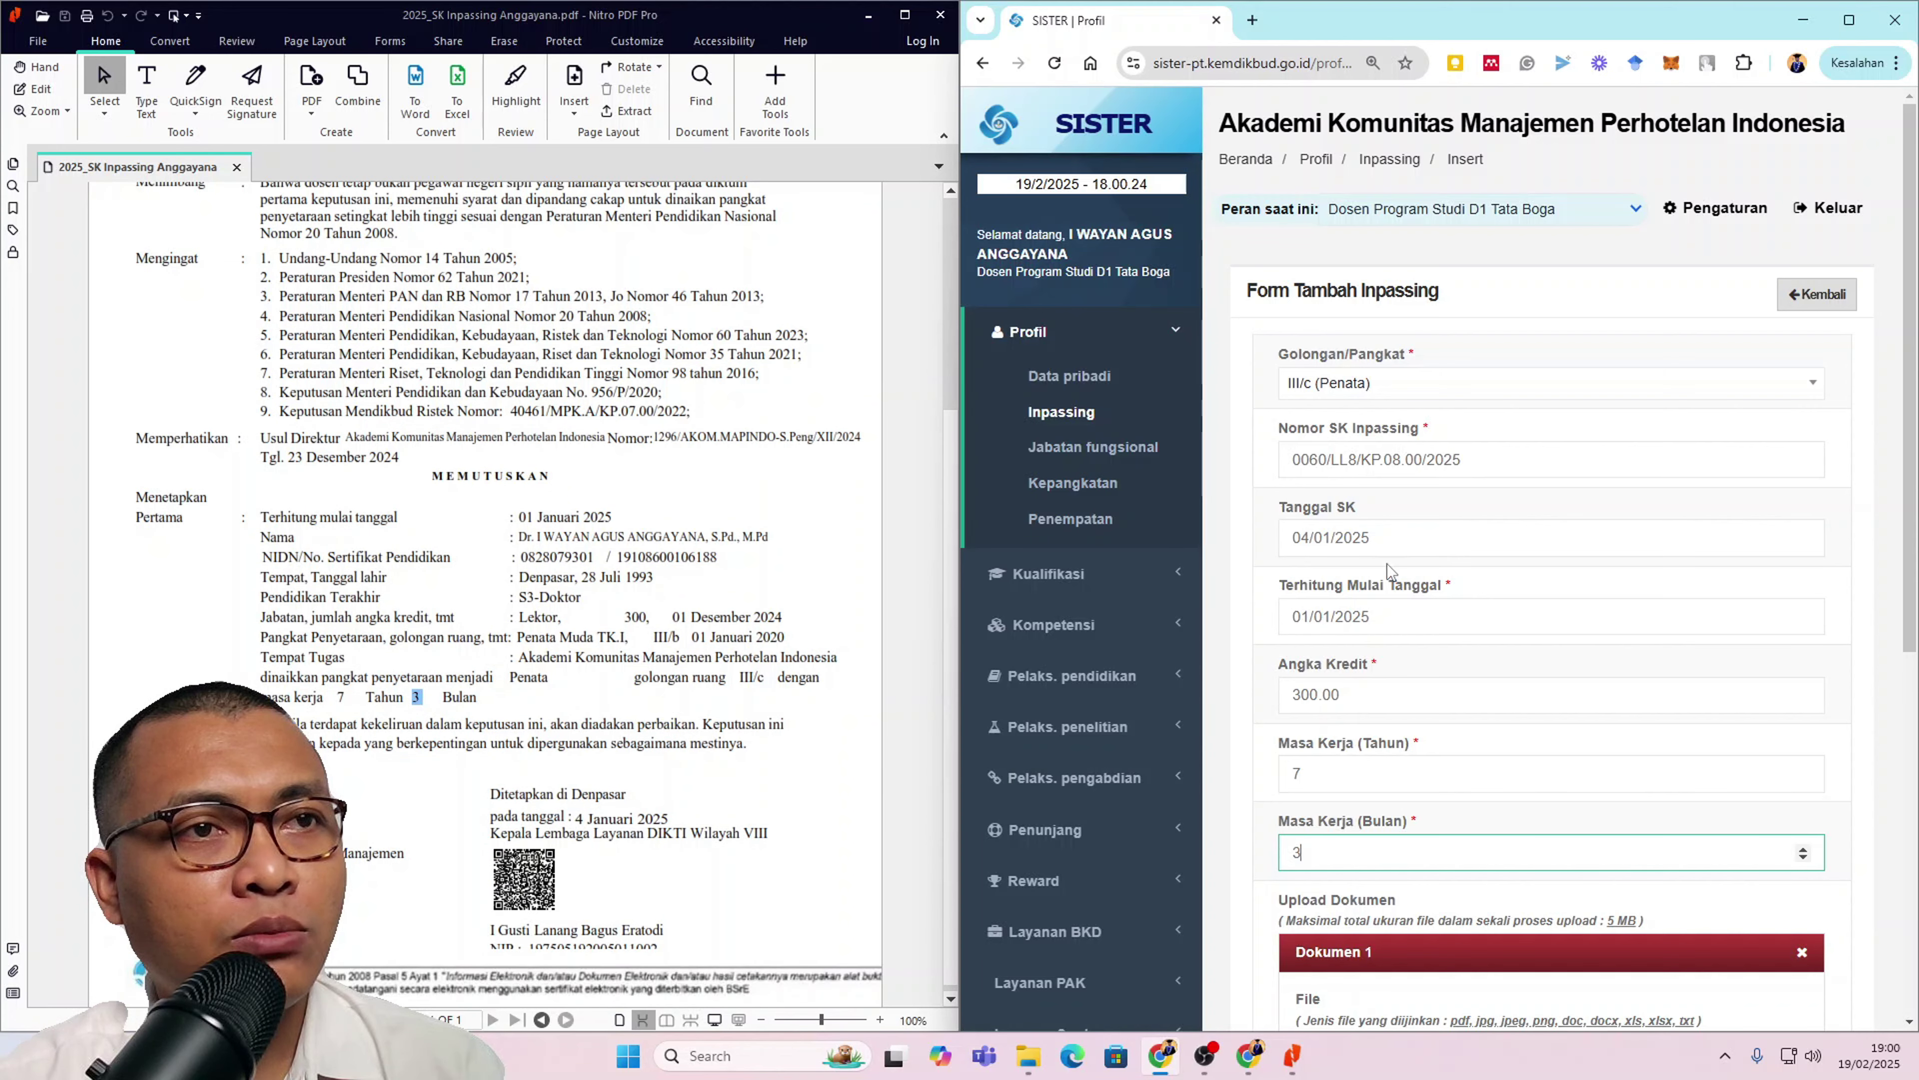
left_click_drag(524, 522, 622, 517)
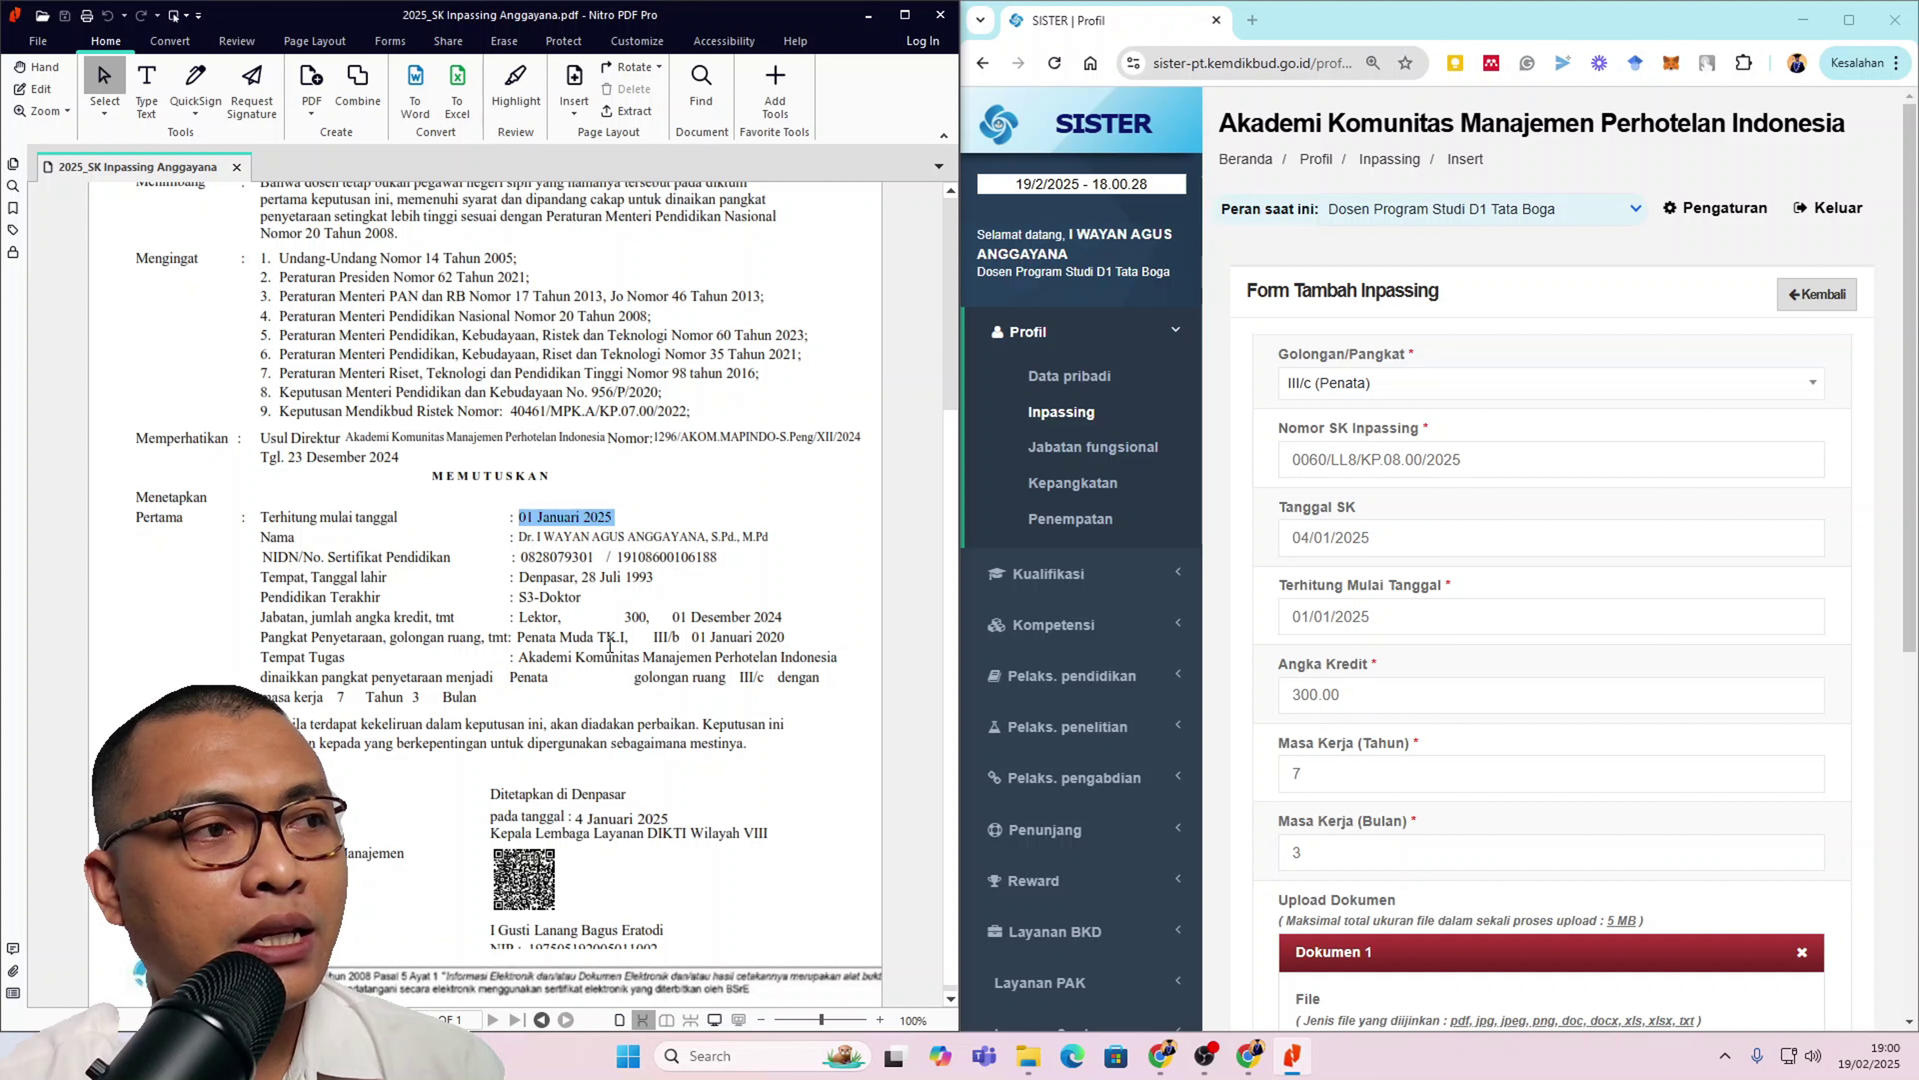
left_click(624, 616)
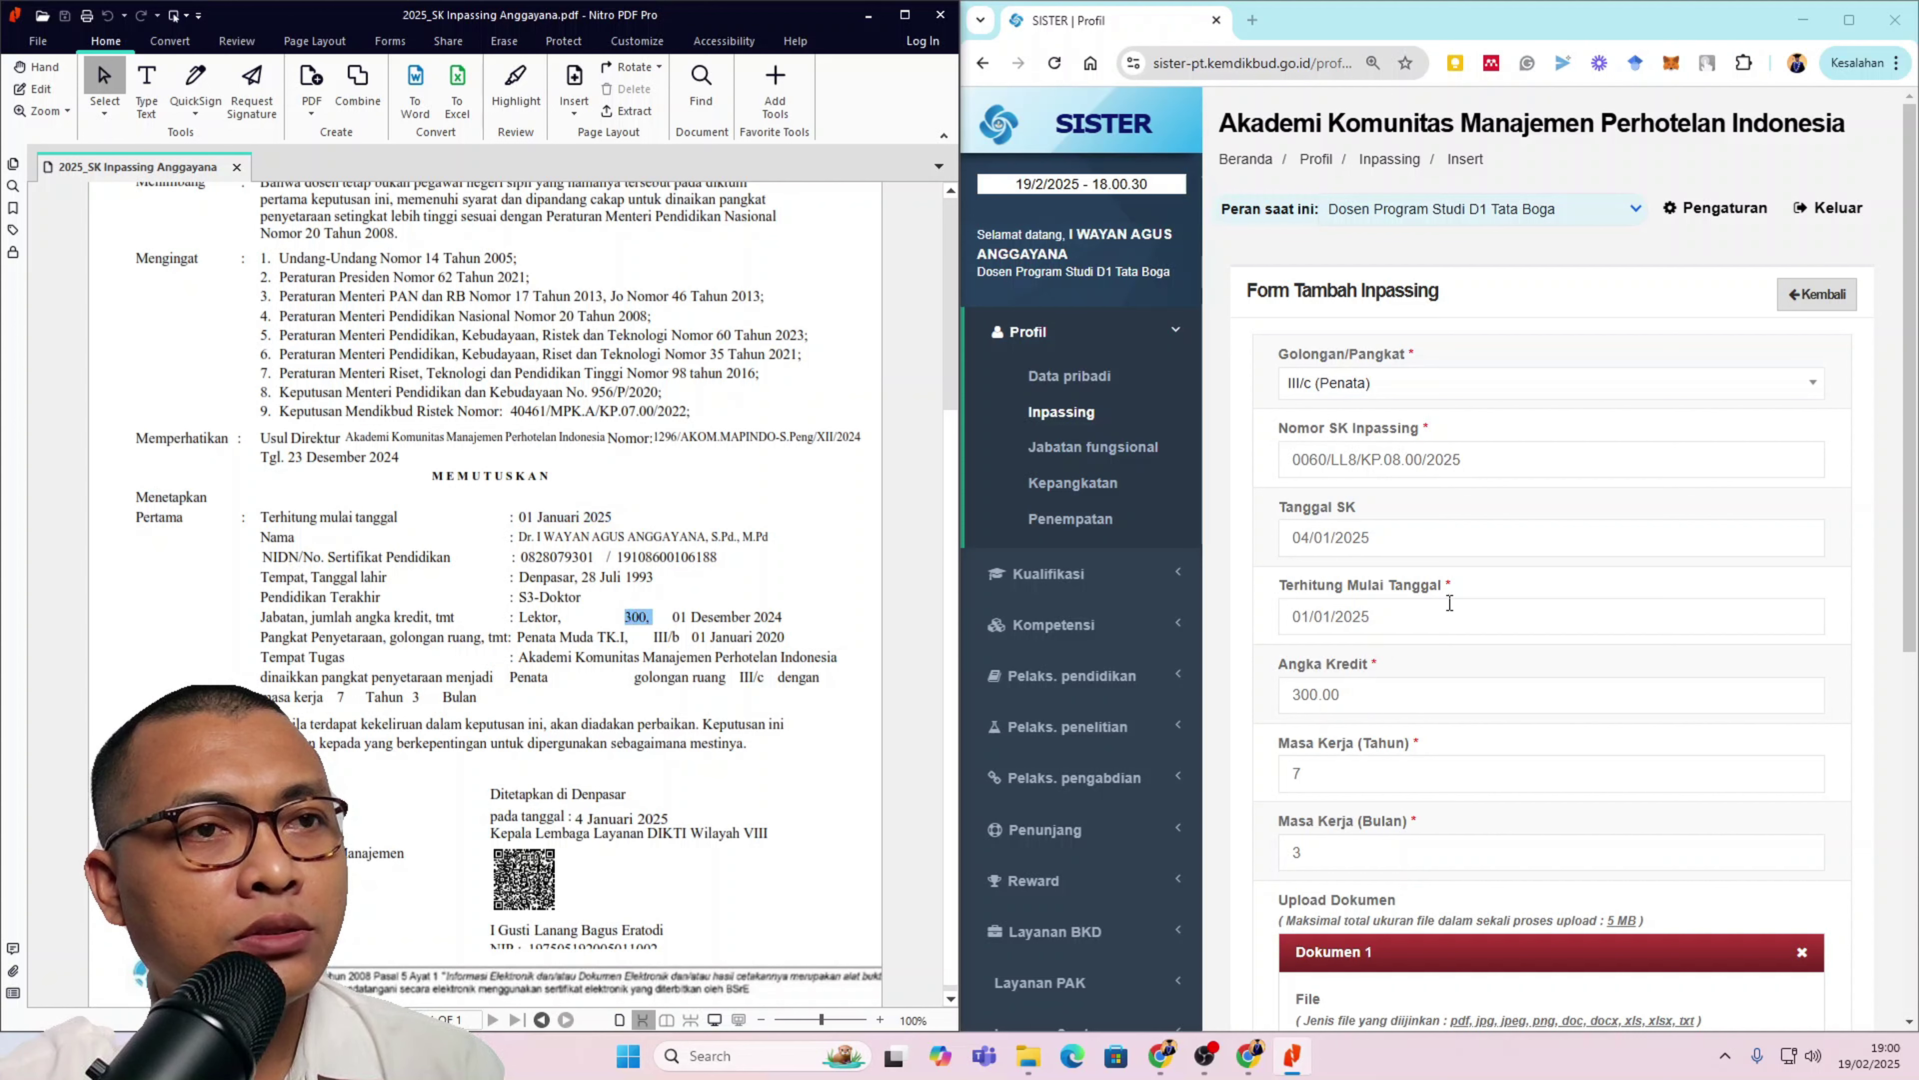
scroll(1382, 701, "down", 1)
left_click(1391, 675)
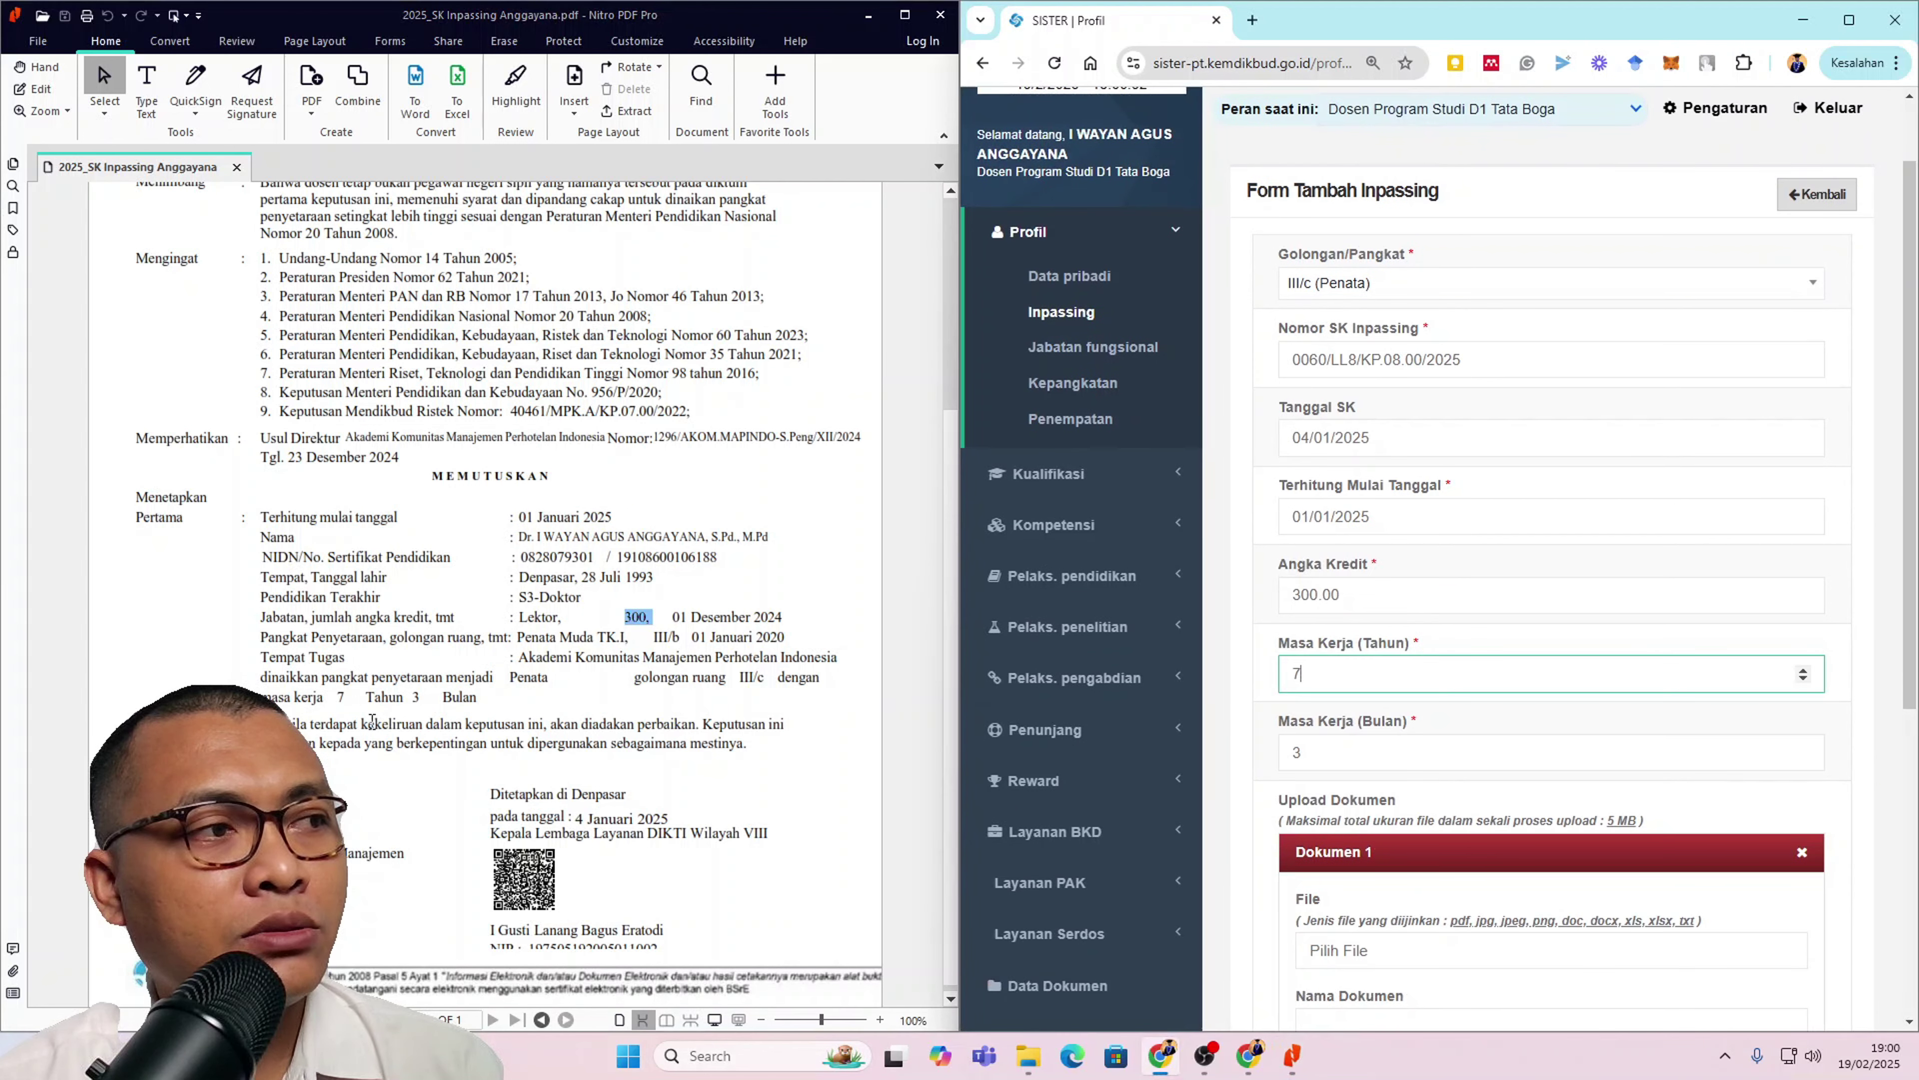
left_click_drag(337, 696, 511, 708)
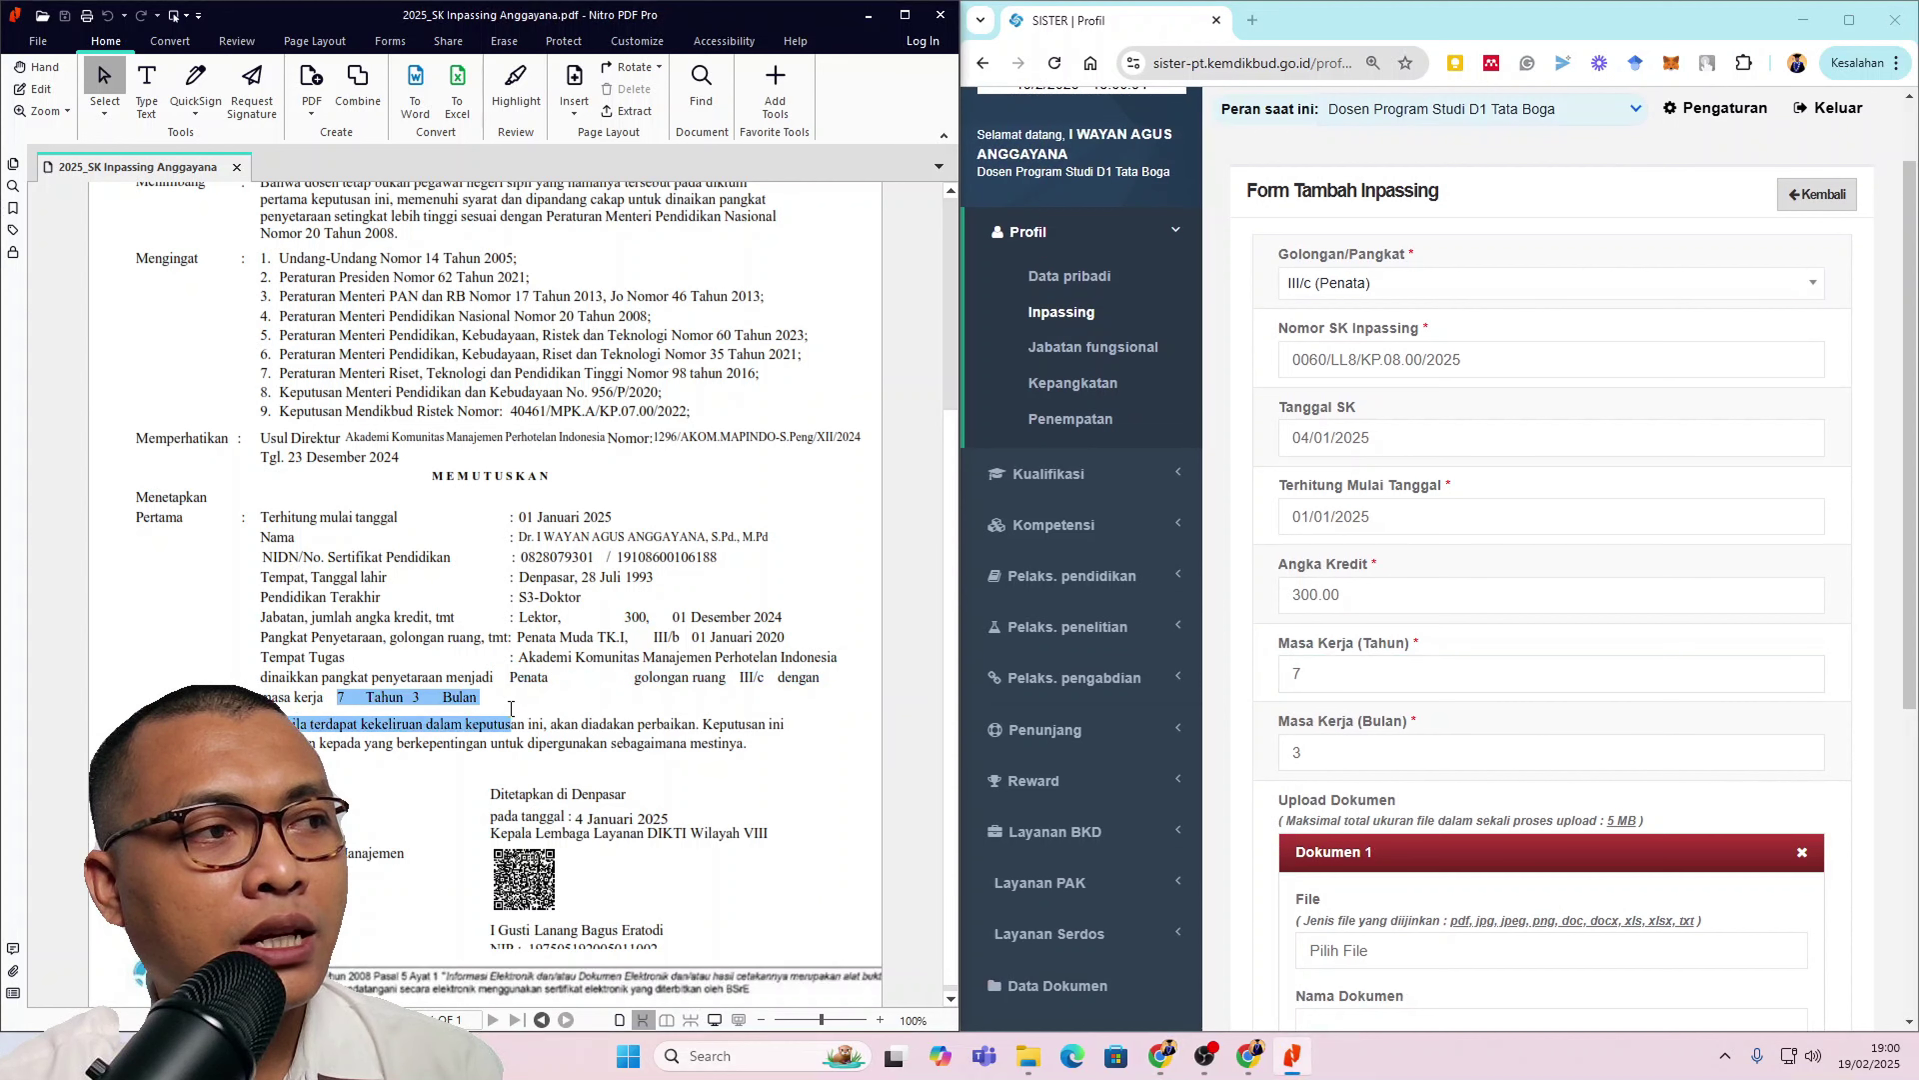
left_click(642, 708)
Step: Attach the 2025_SK Inpassing Anggayana file as Dokumen 1
scroll(1804, 676, "down", 3)
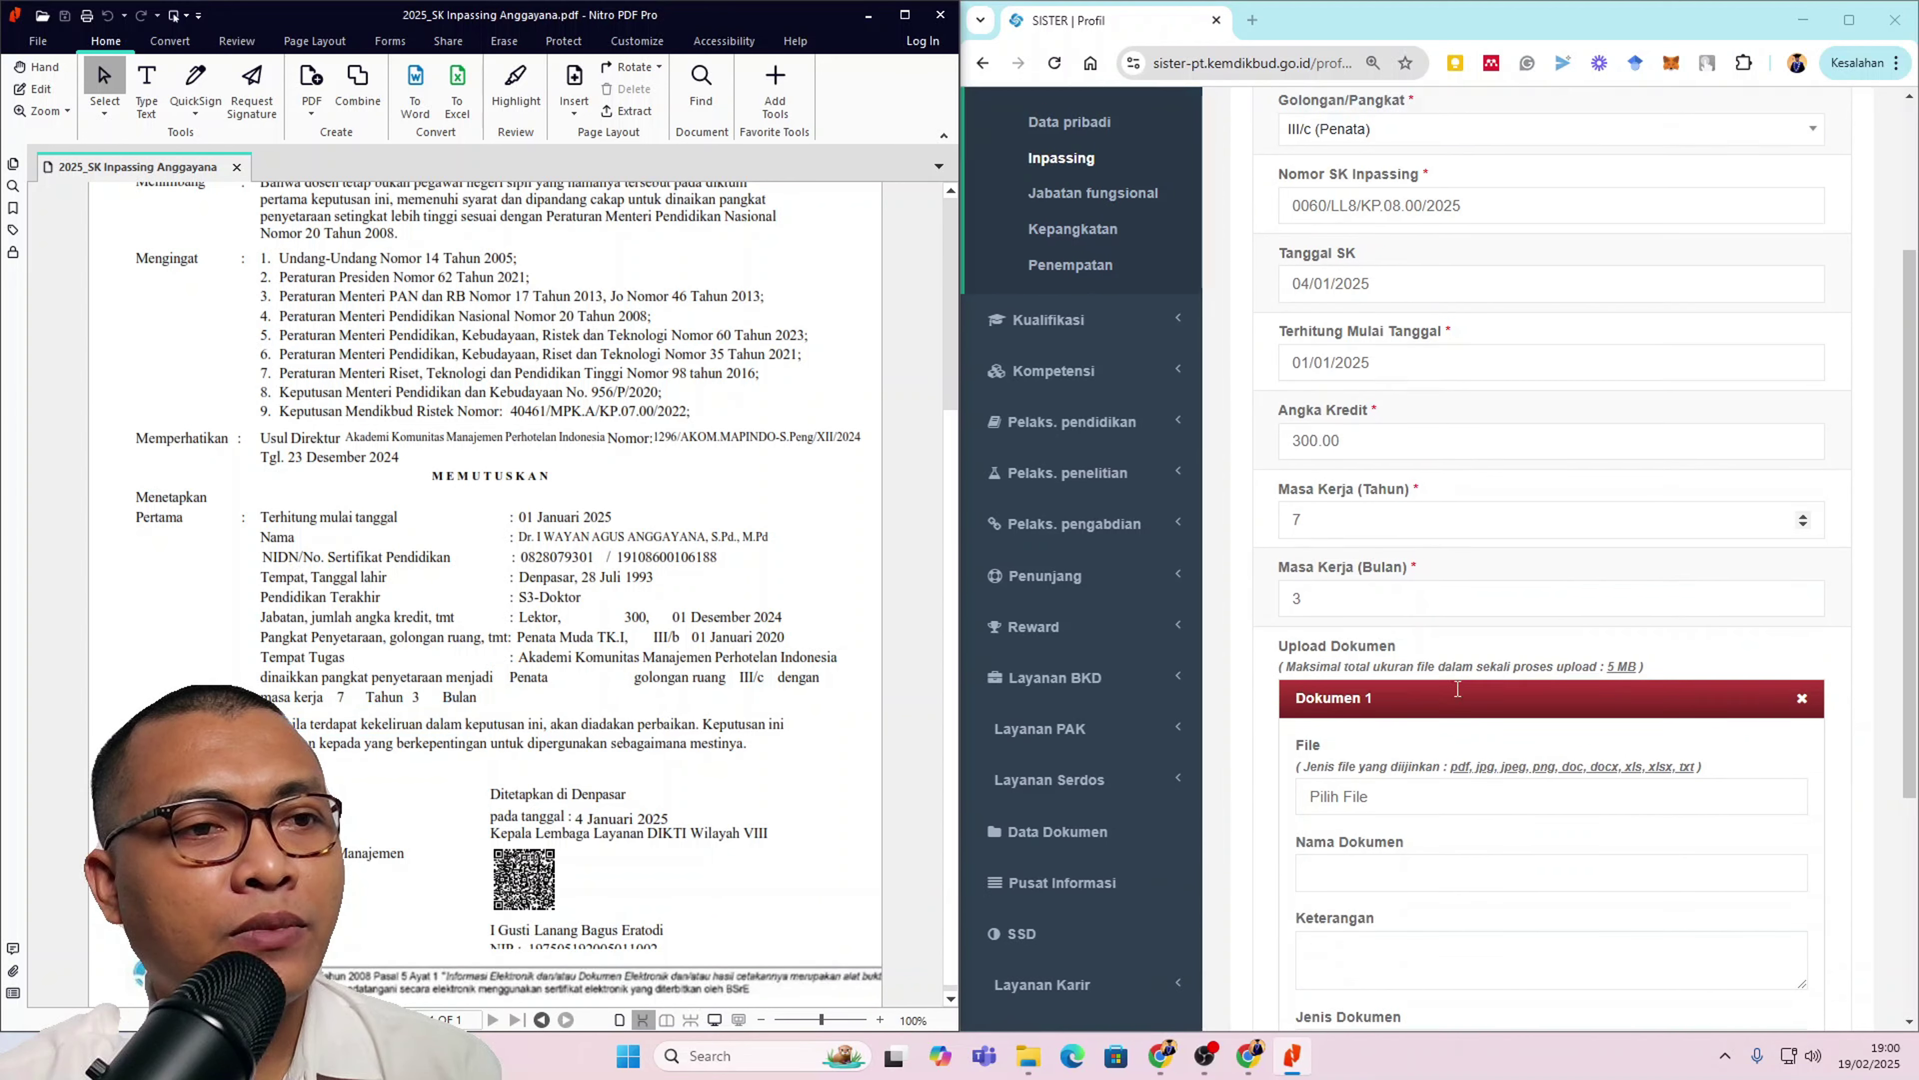
scroll(1457, 695, "down", 3)
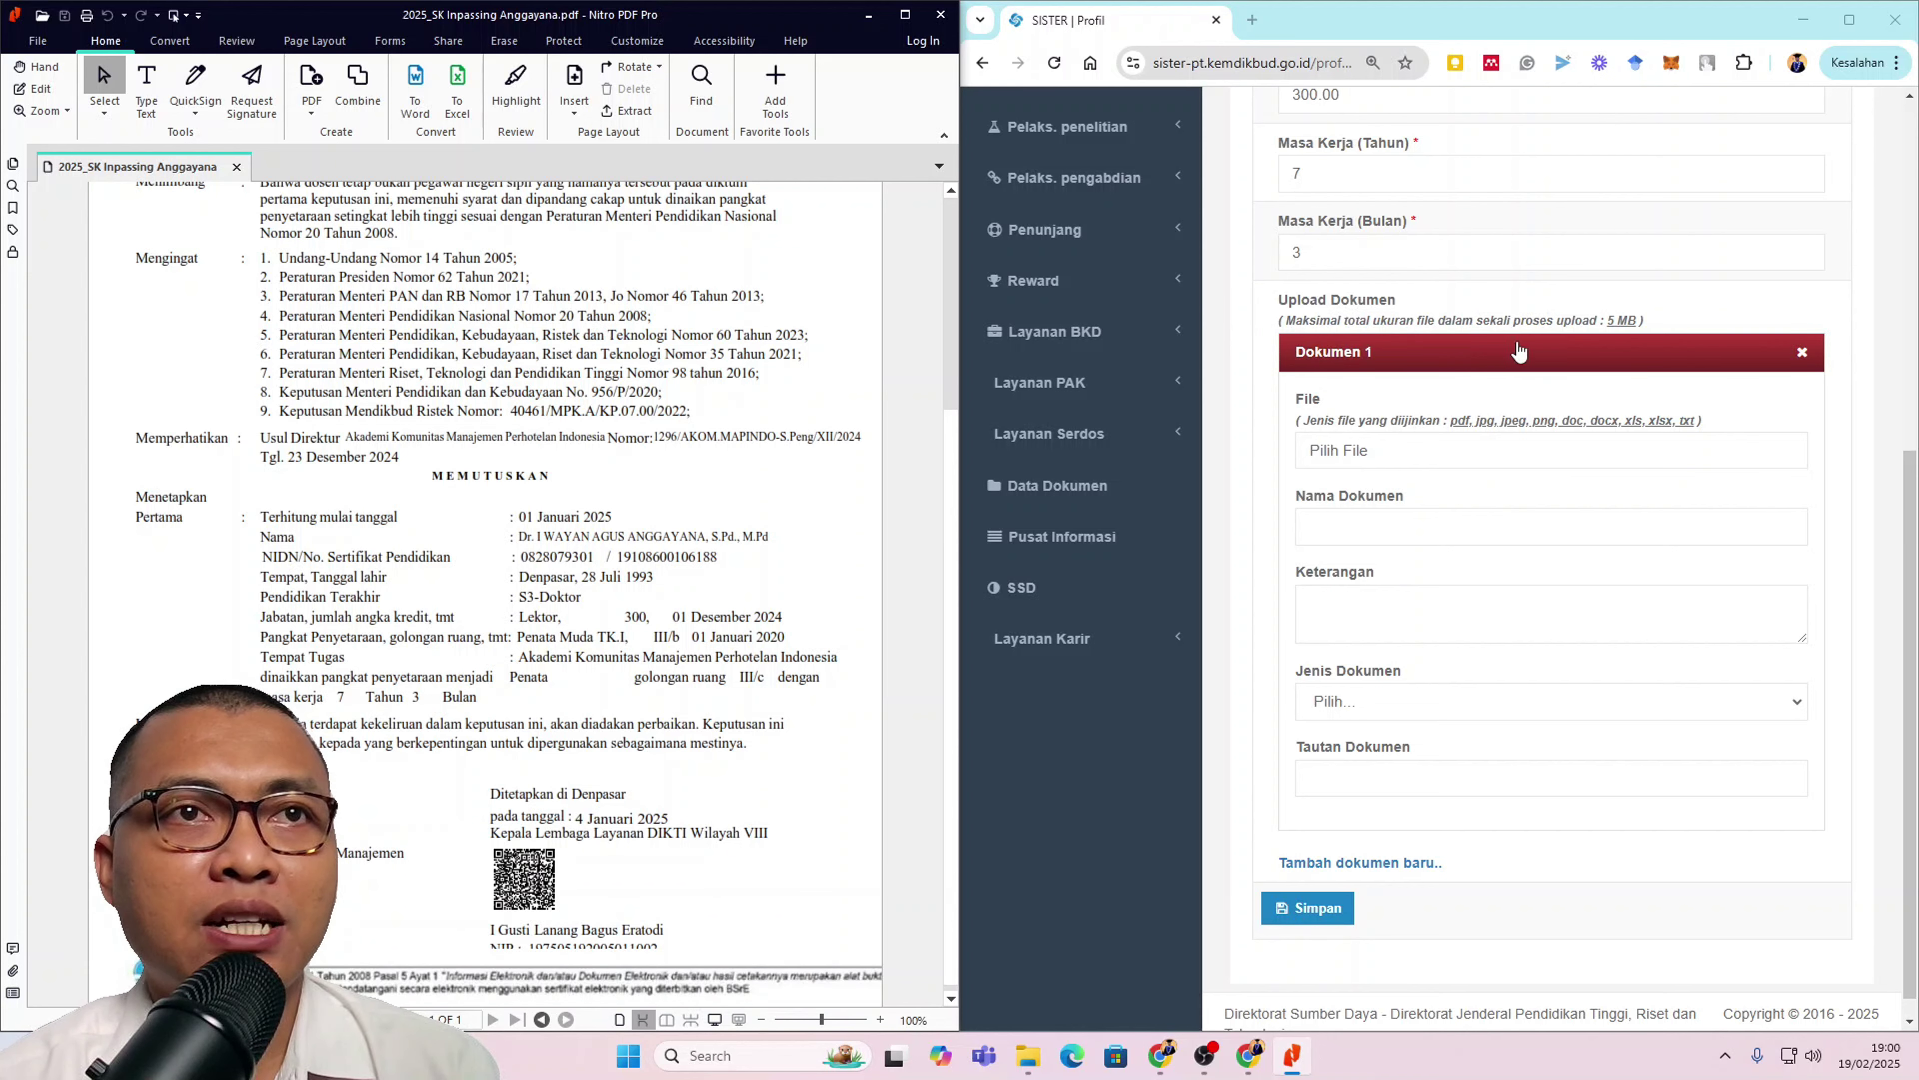
left_click(1561, 457)
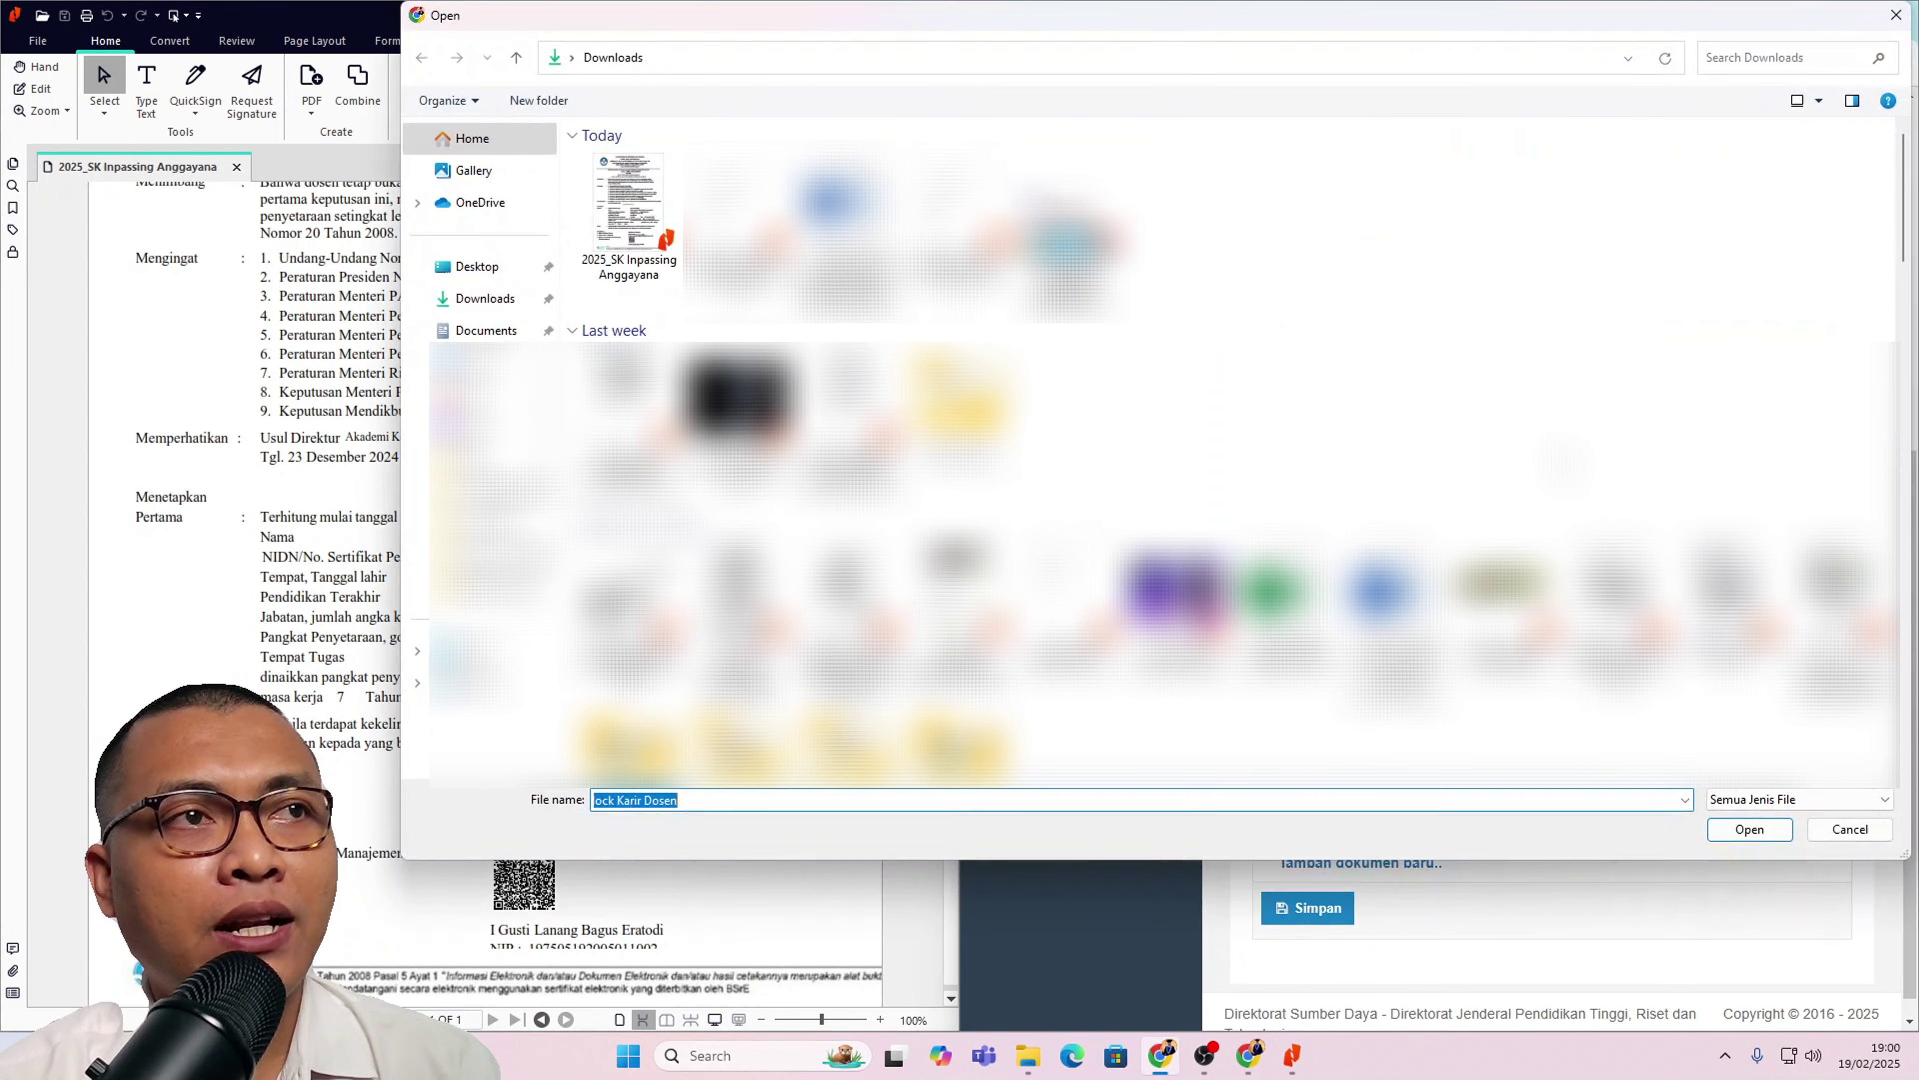
left_click(665, 227)
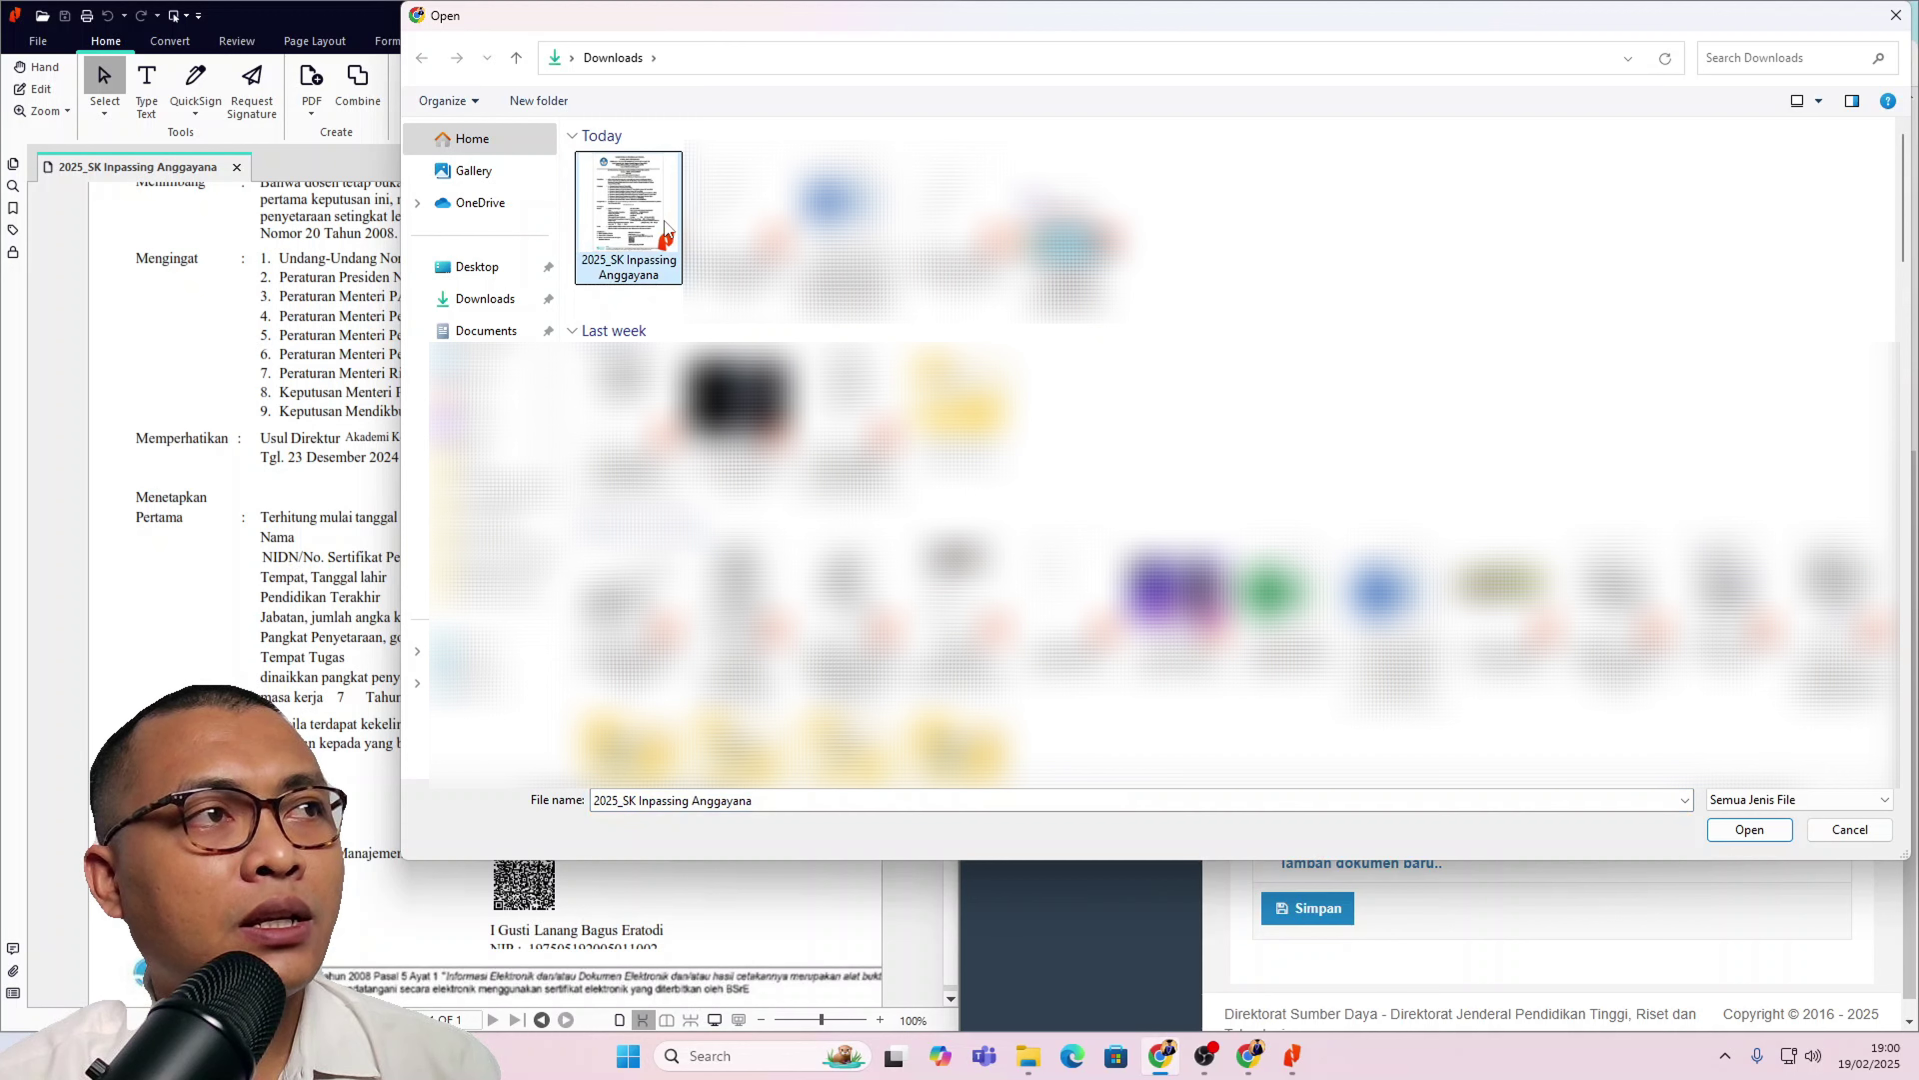
left_click(1751, 829)
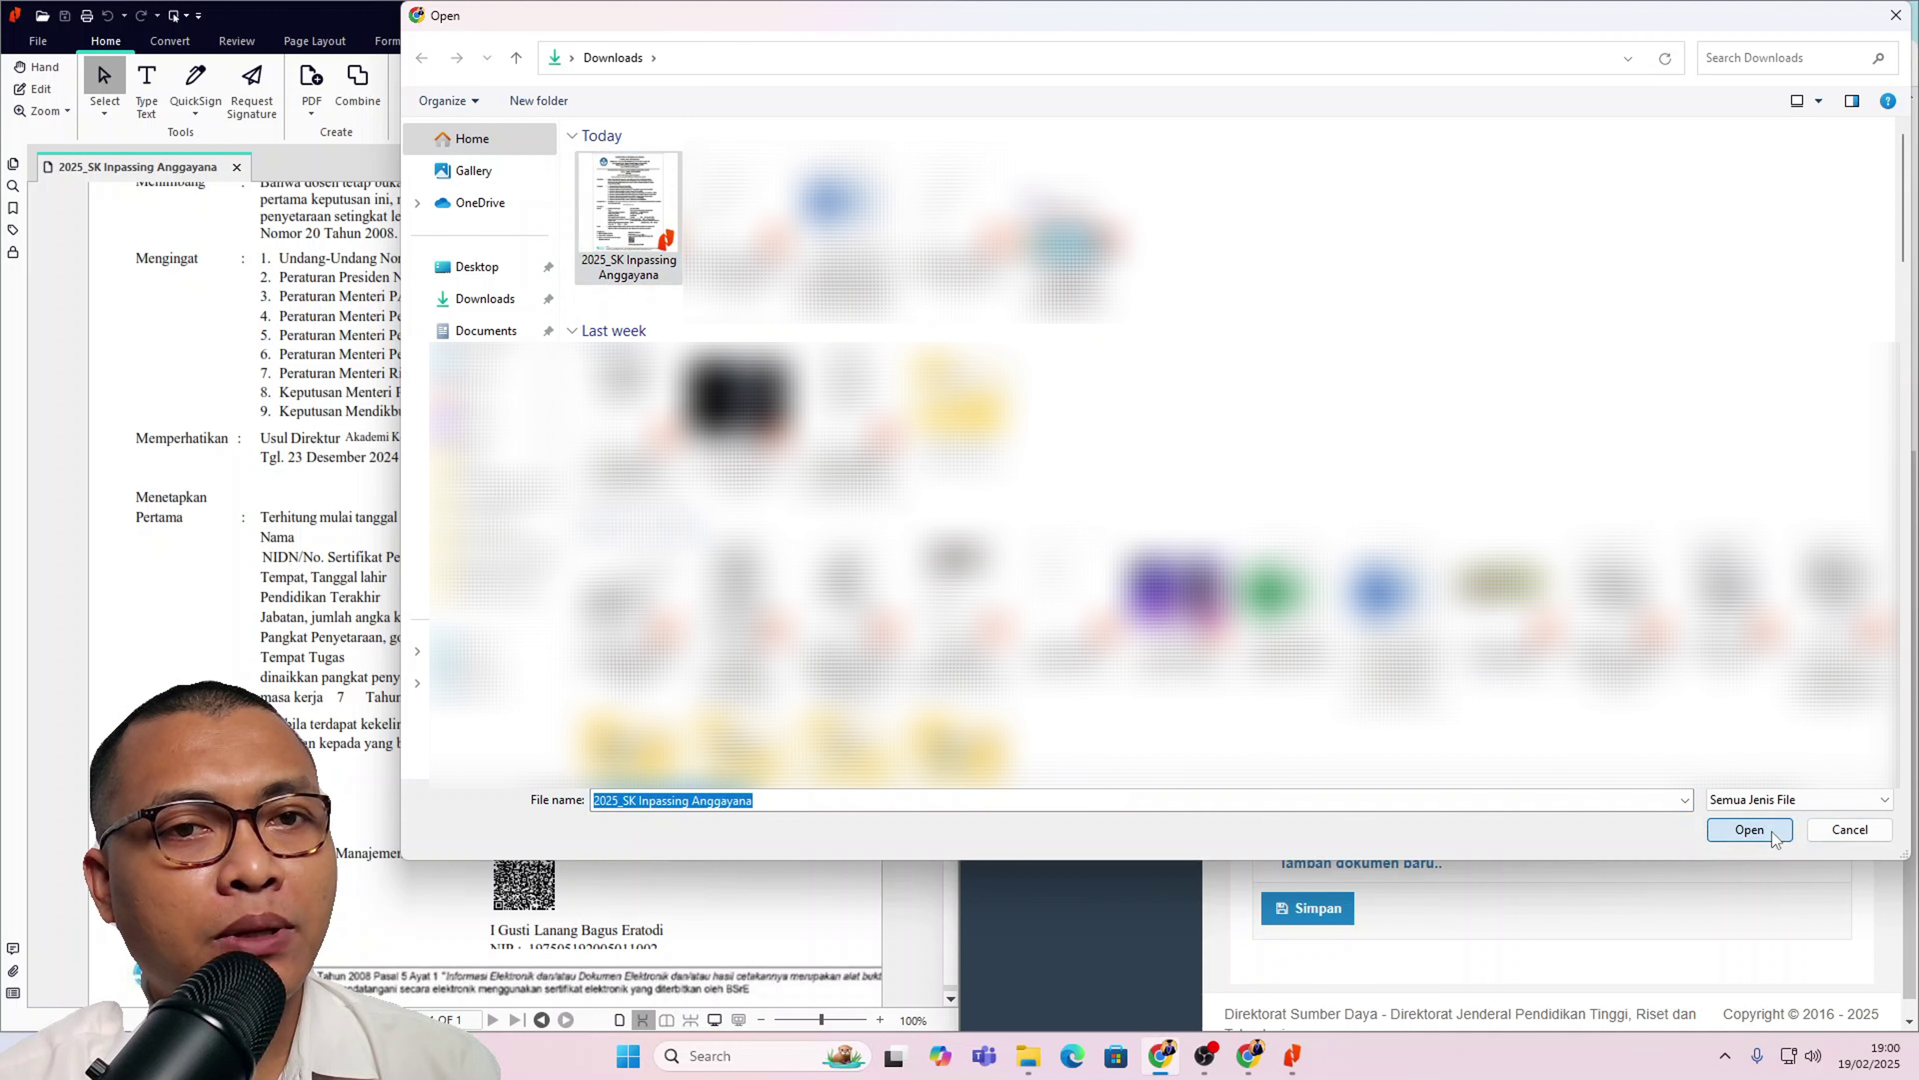
left_click(1449, 523)
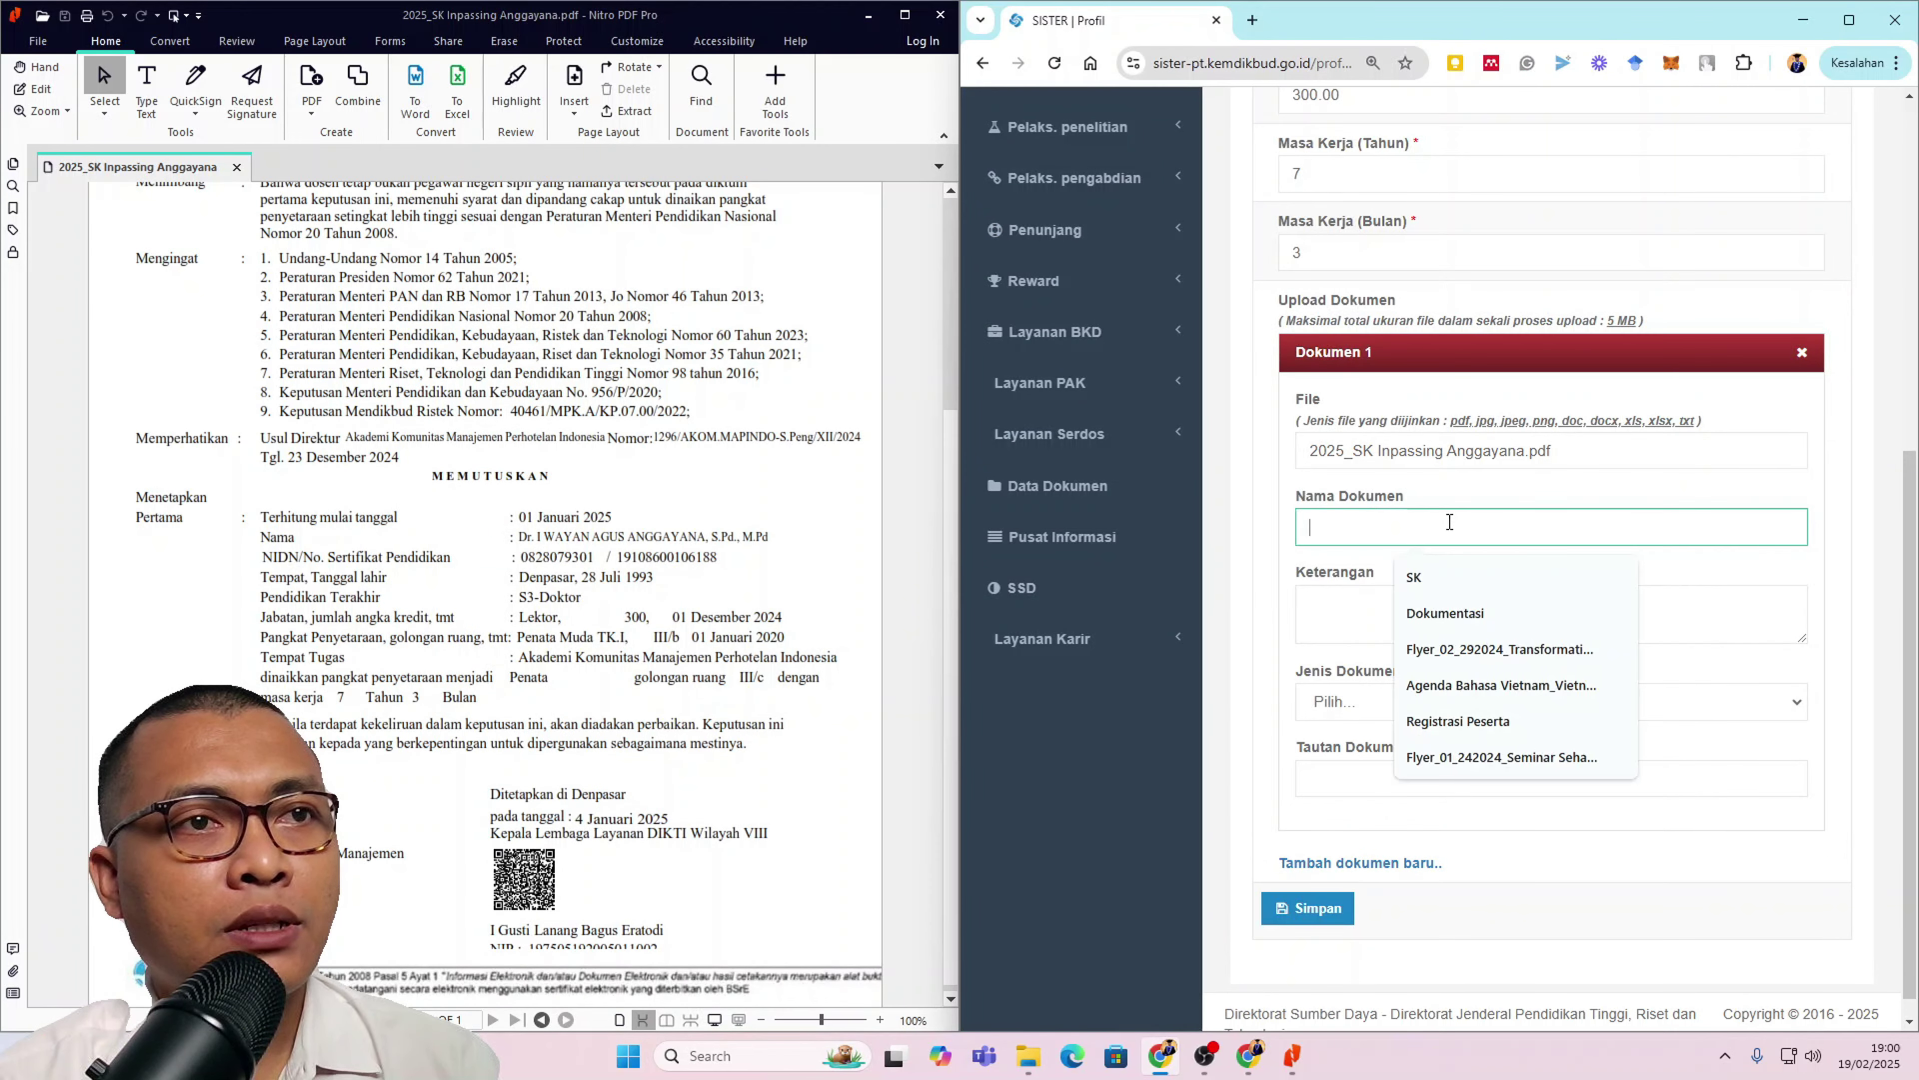
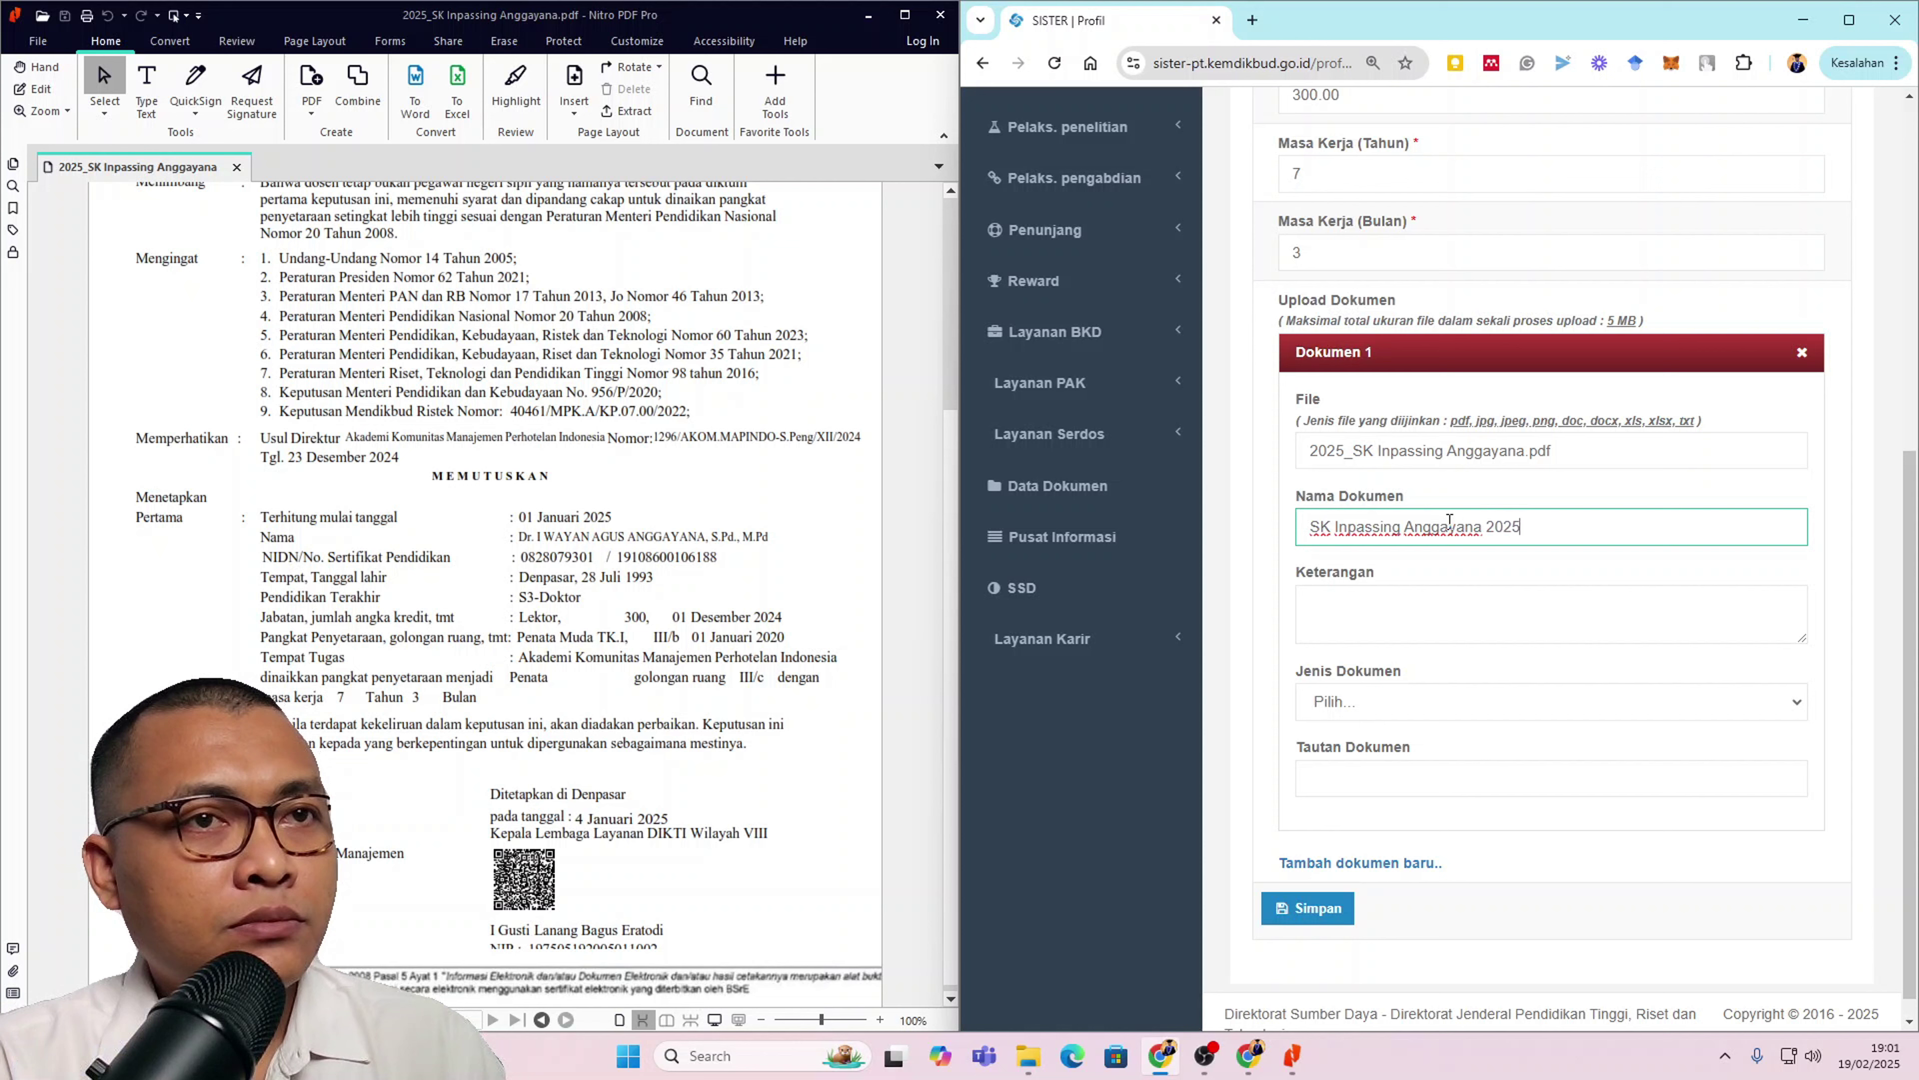
key("ctrl+a")
key("ctrl+c")
left_click(1435, 608)
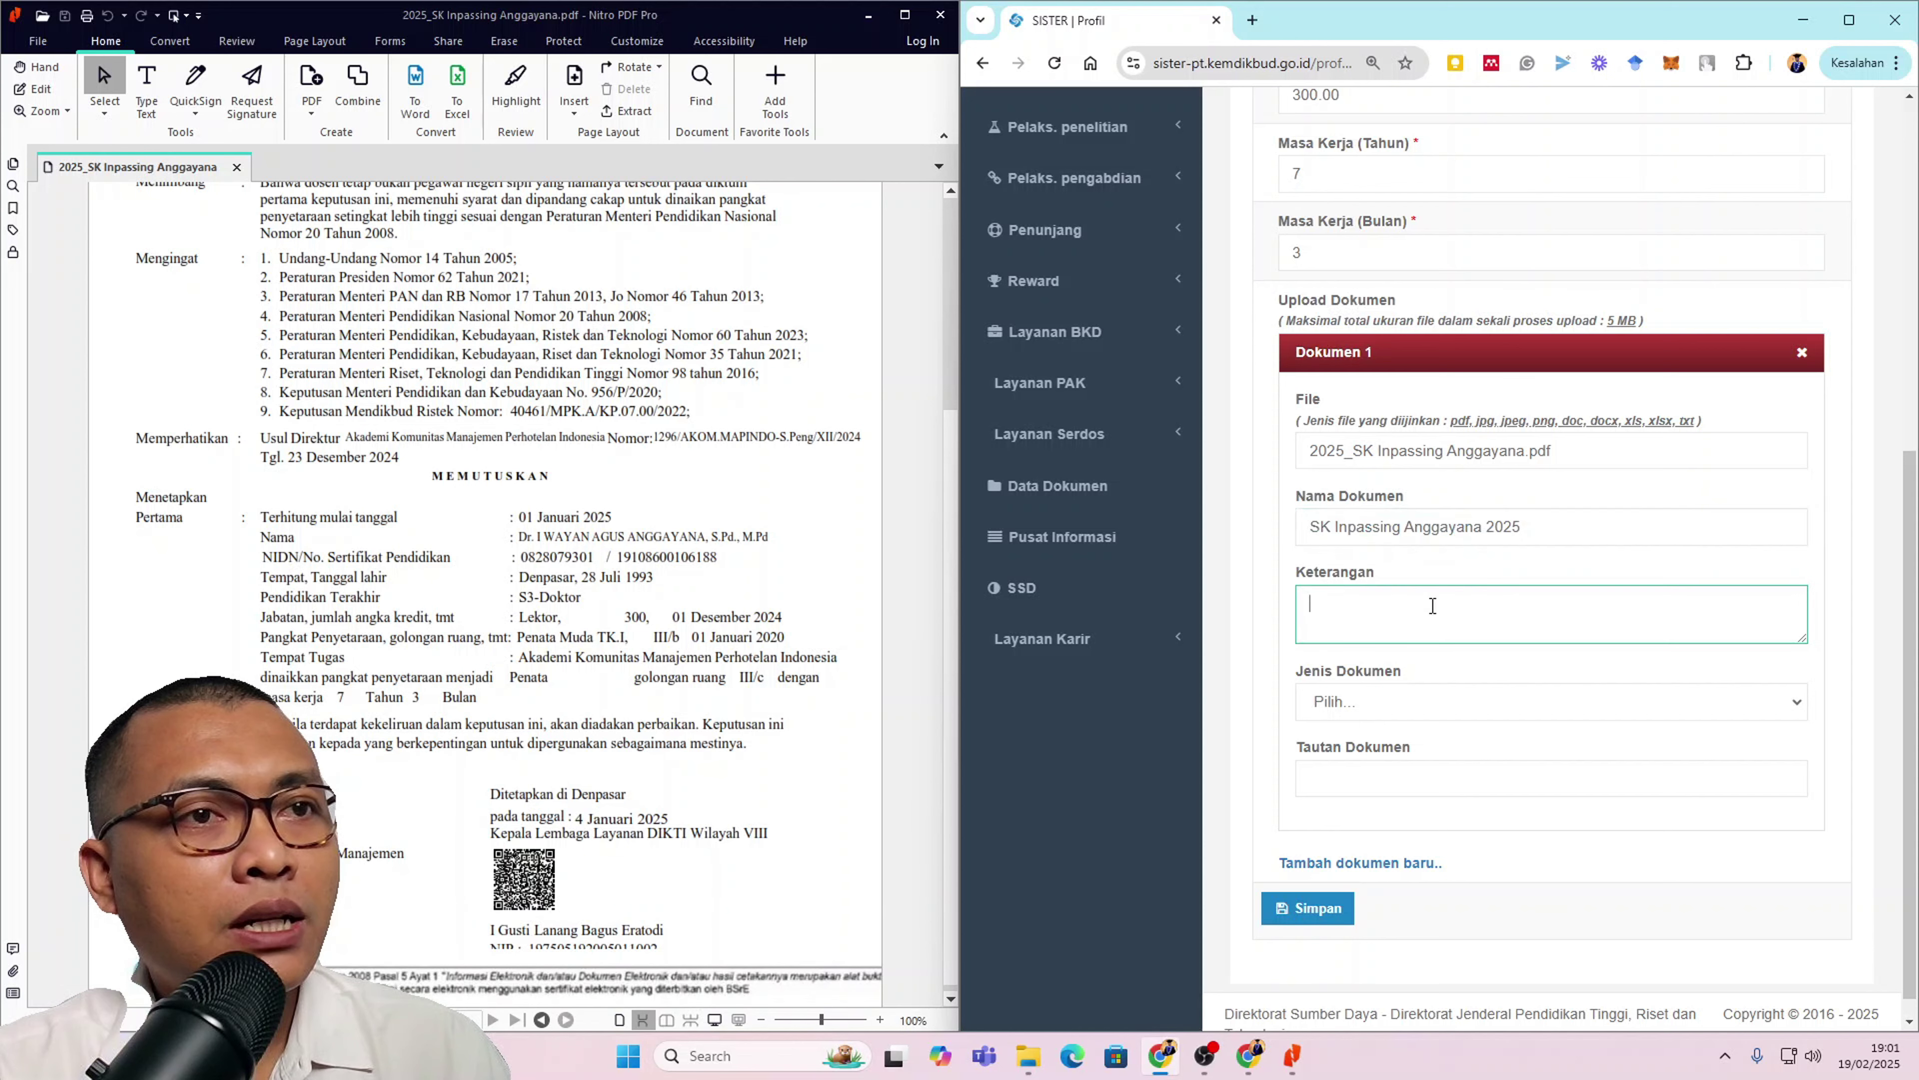
key("ctrl+v")
Step: Set the Jenis Dokumen to SK Pangkat/Inpassing
left_click(1422, 699)
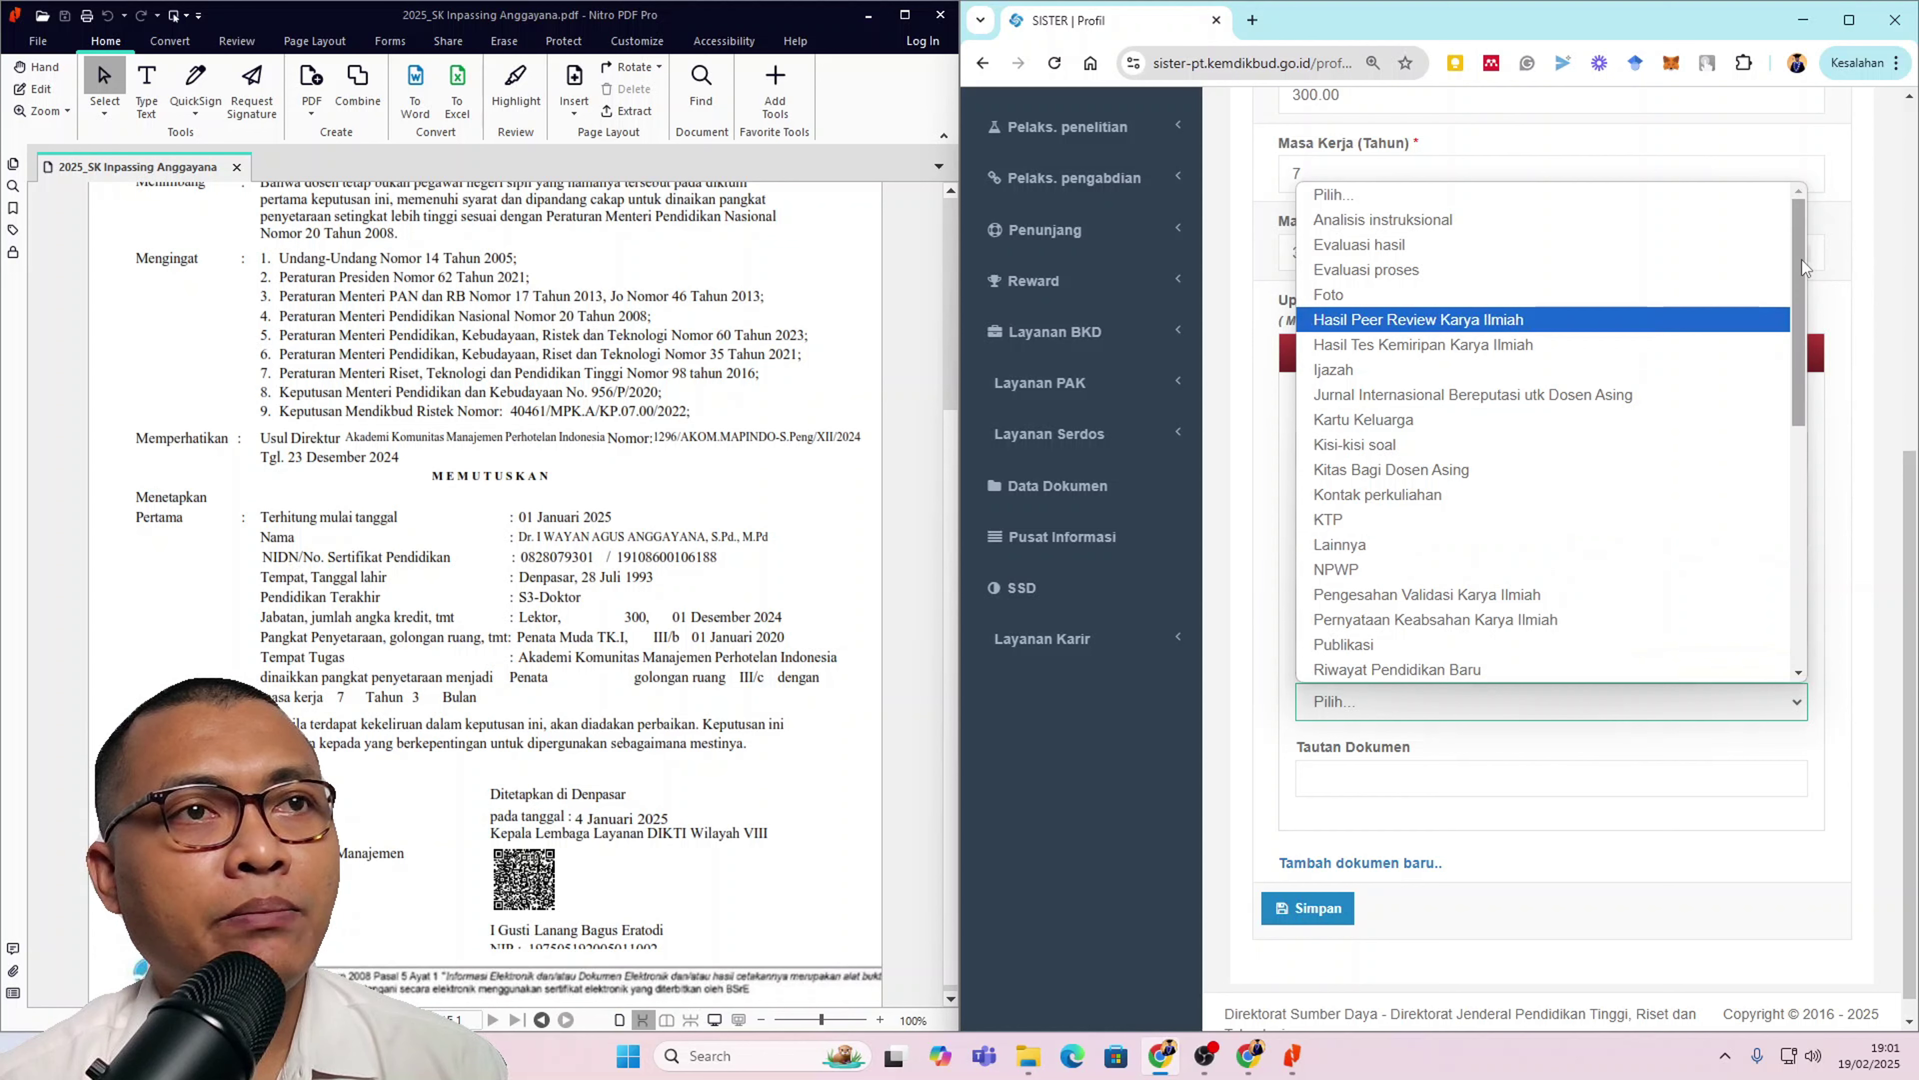
left_click_drag(1802, 259, 1816, 536)
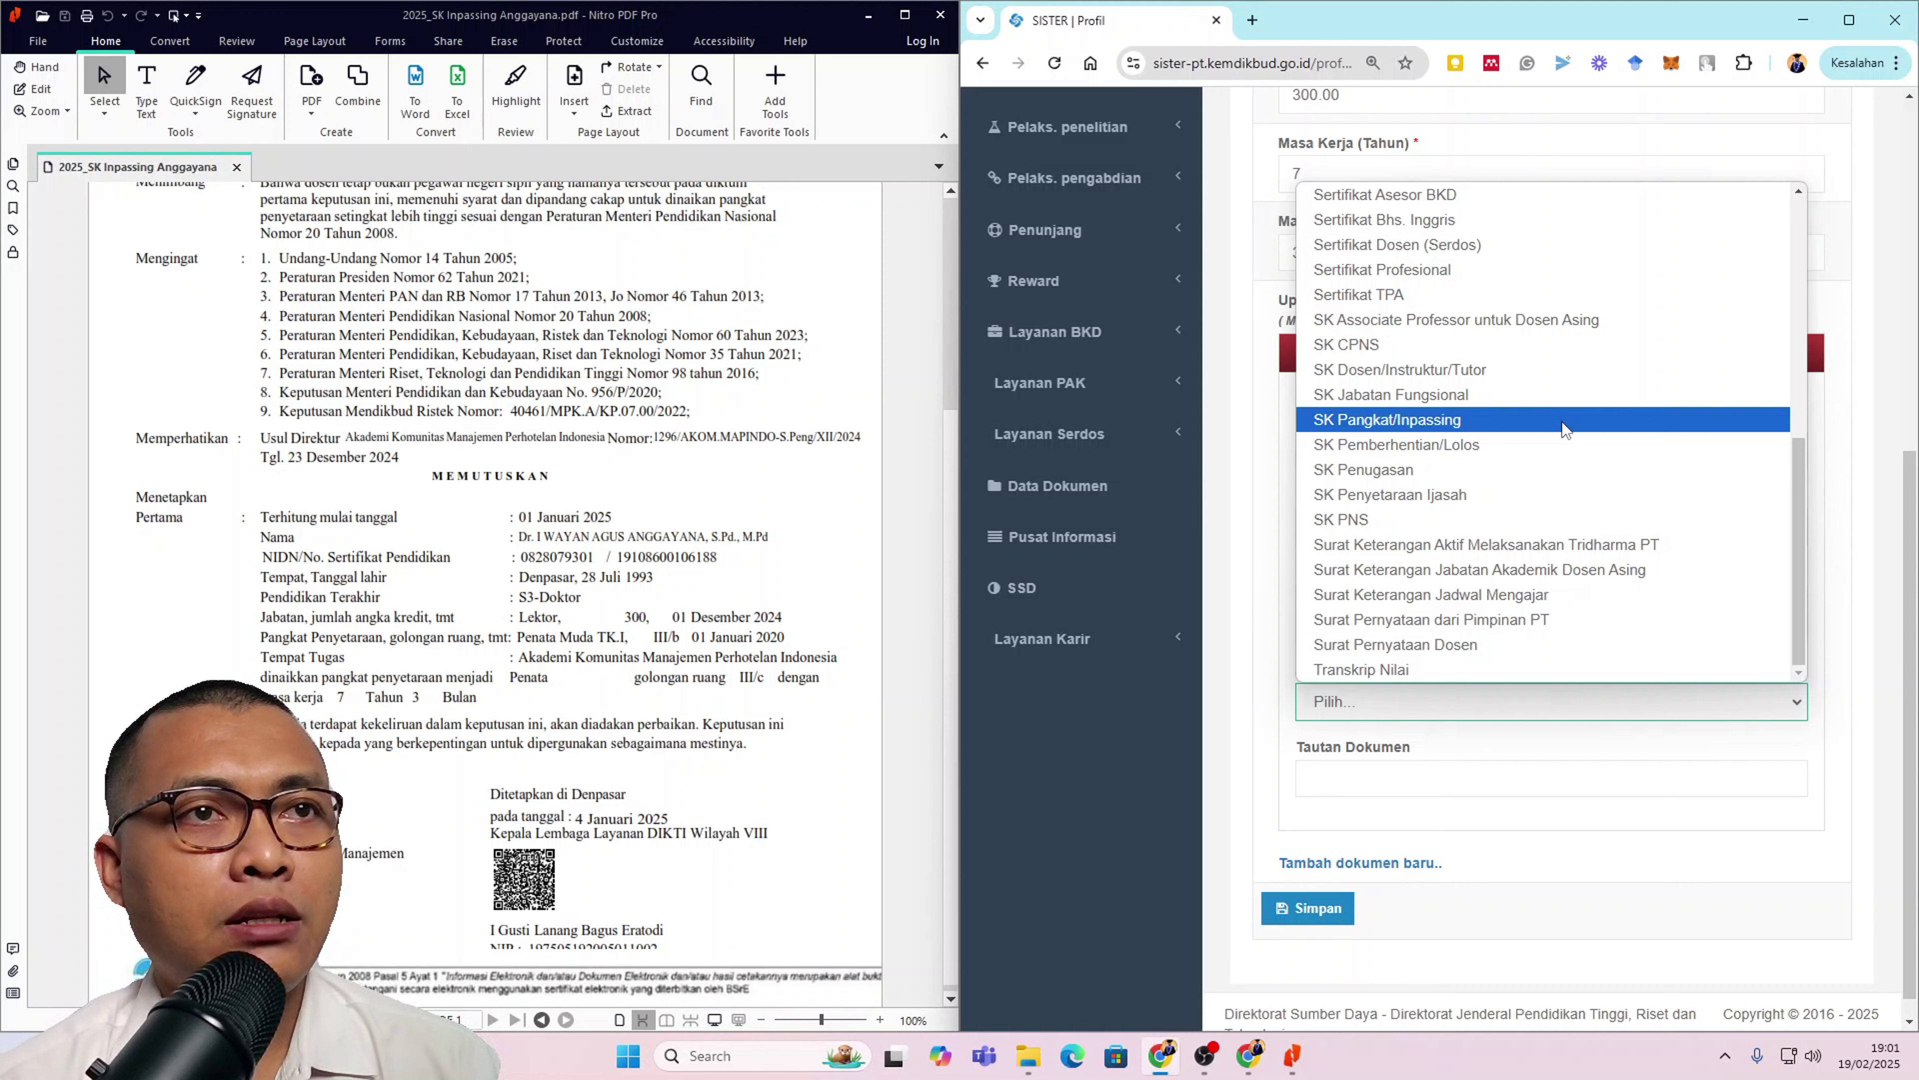
left_click(1563, 422)
left_click(1421, 770)
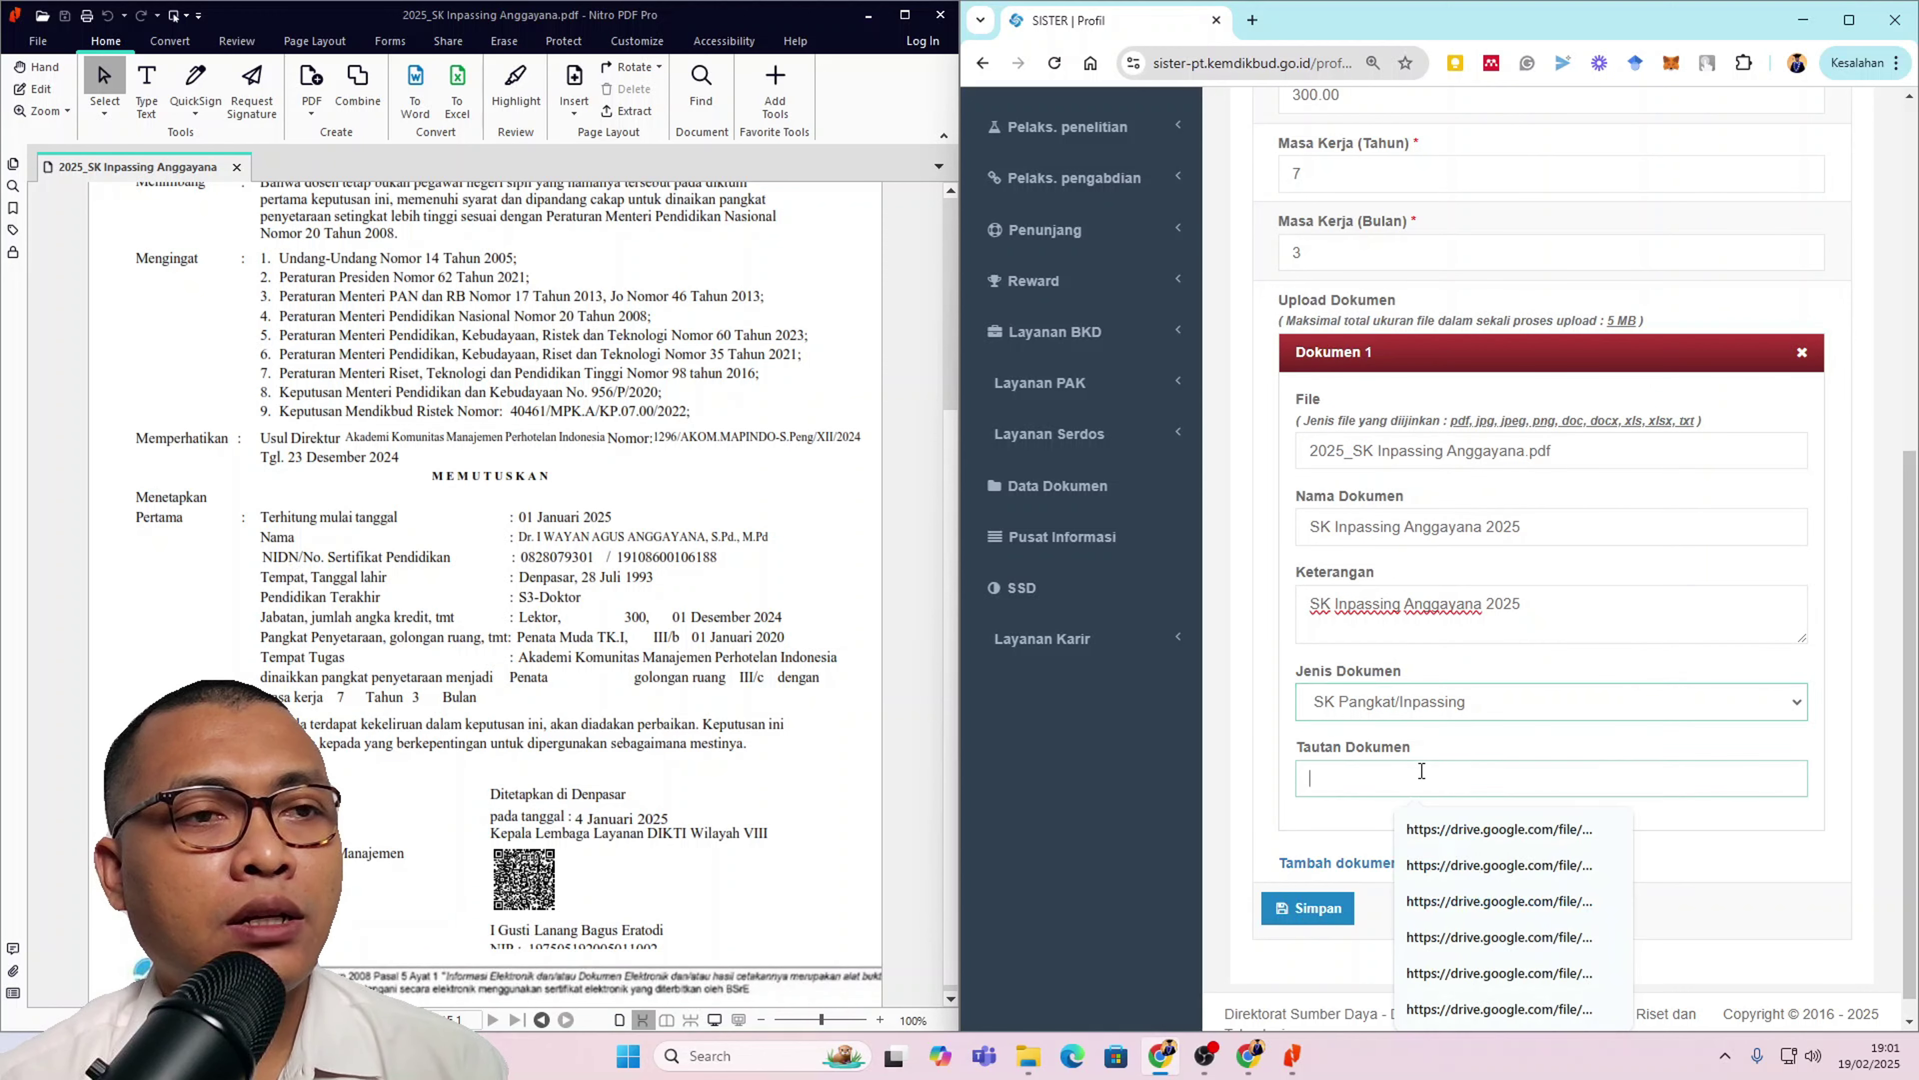
left_click(1274, 796)
Step: Share 2025_SK Inpassing Anggayana.pdf with 'Siapa saja yang memiliki link' and copy its link
mouse_move(1264, 1064)
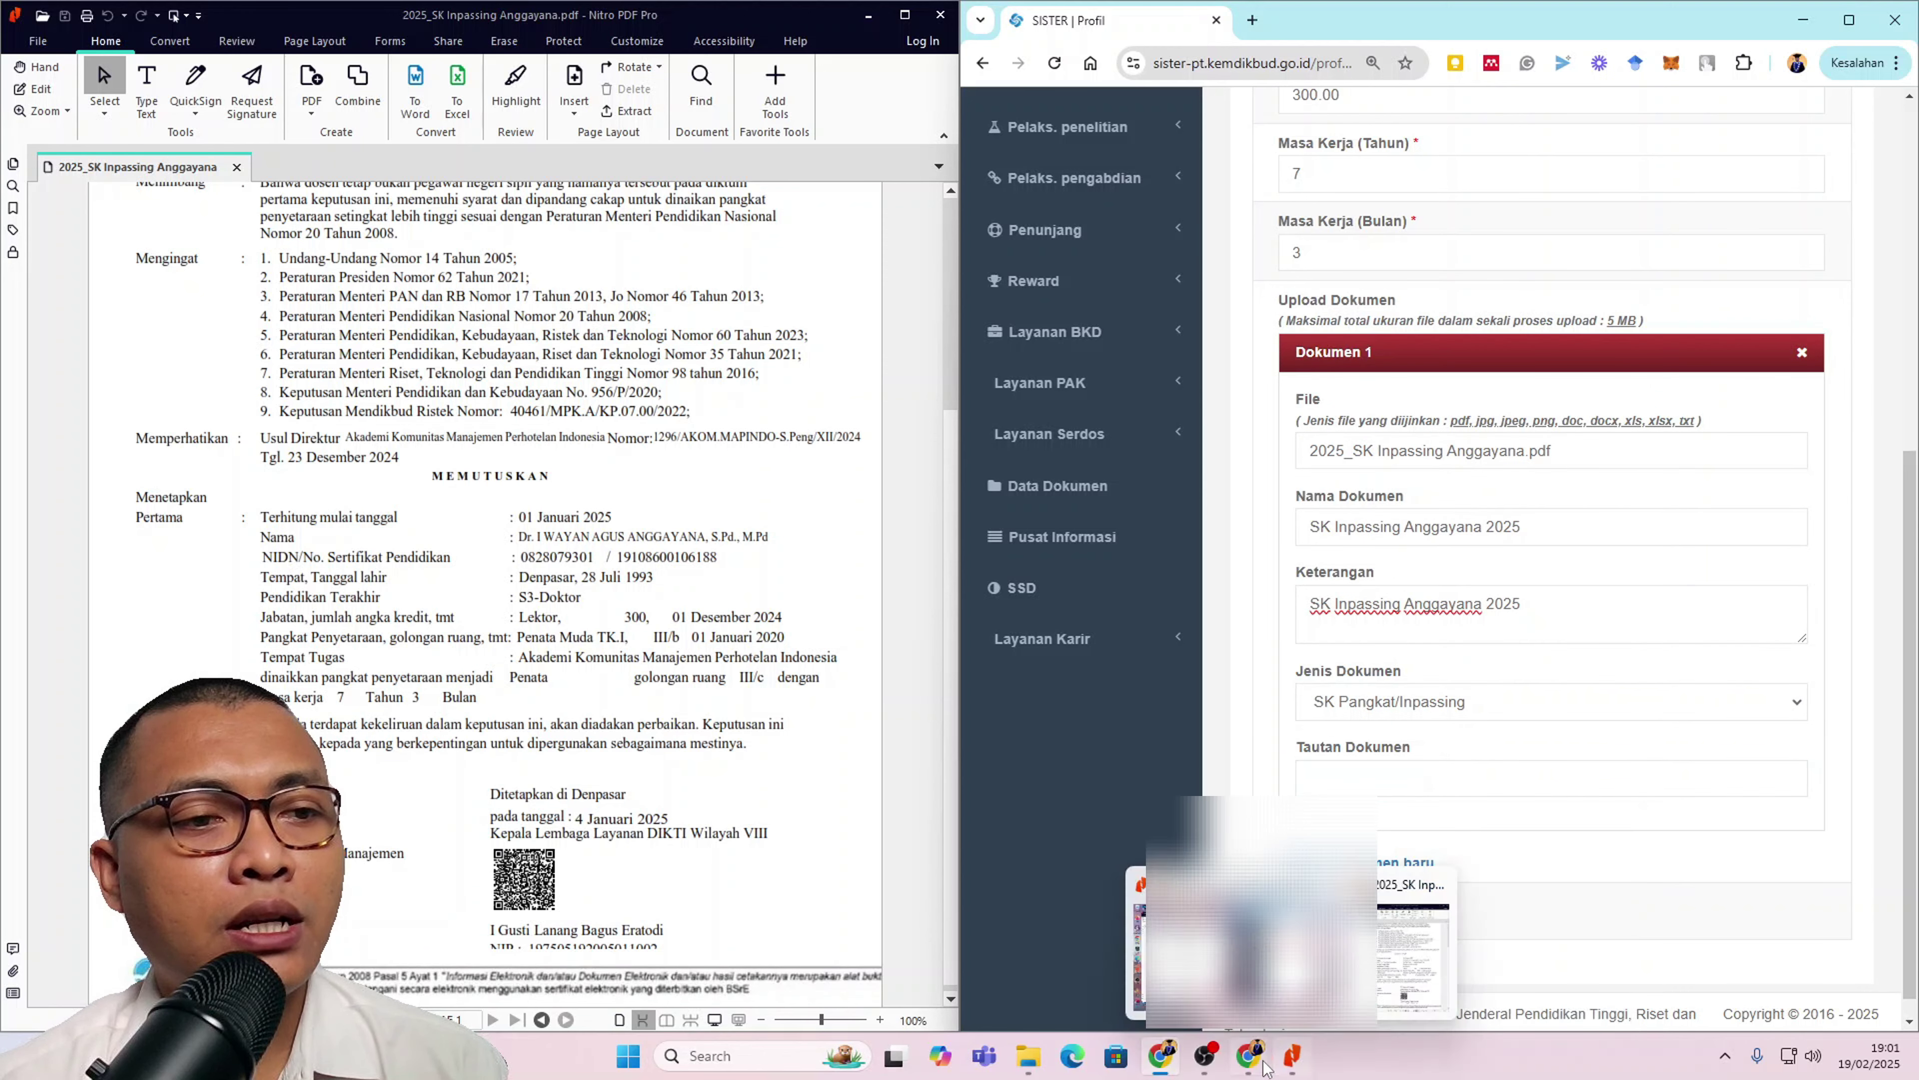
left_click(1260, 930)
left_click(1147, 519)
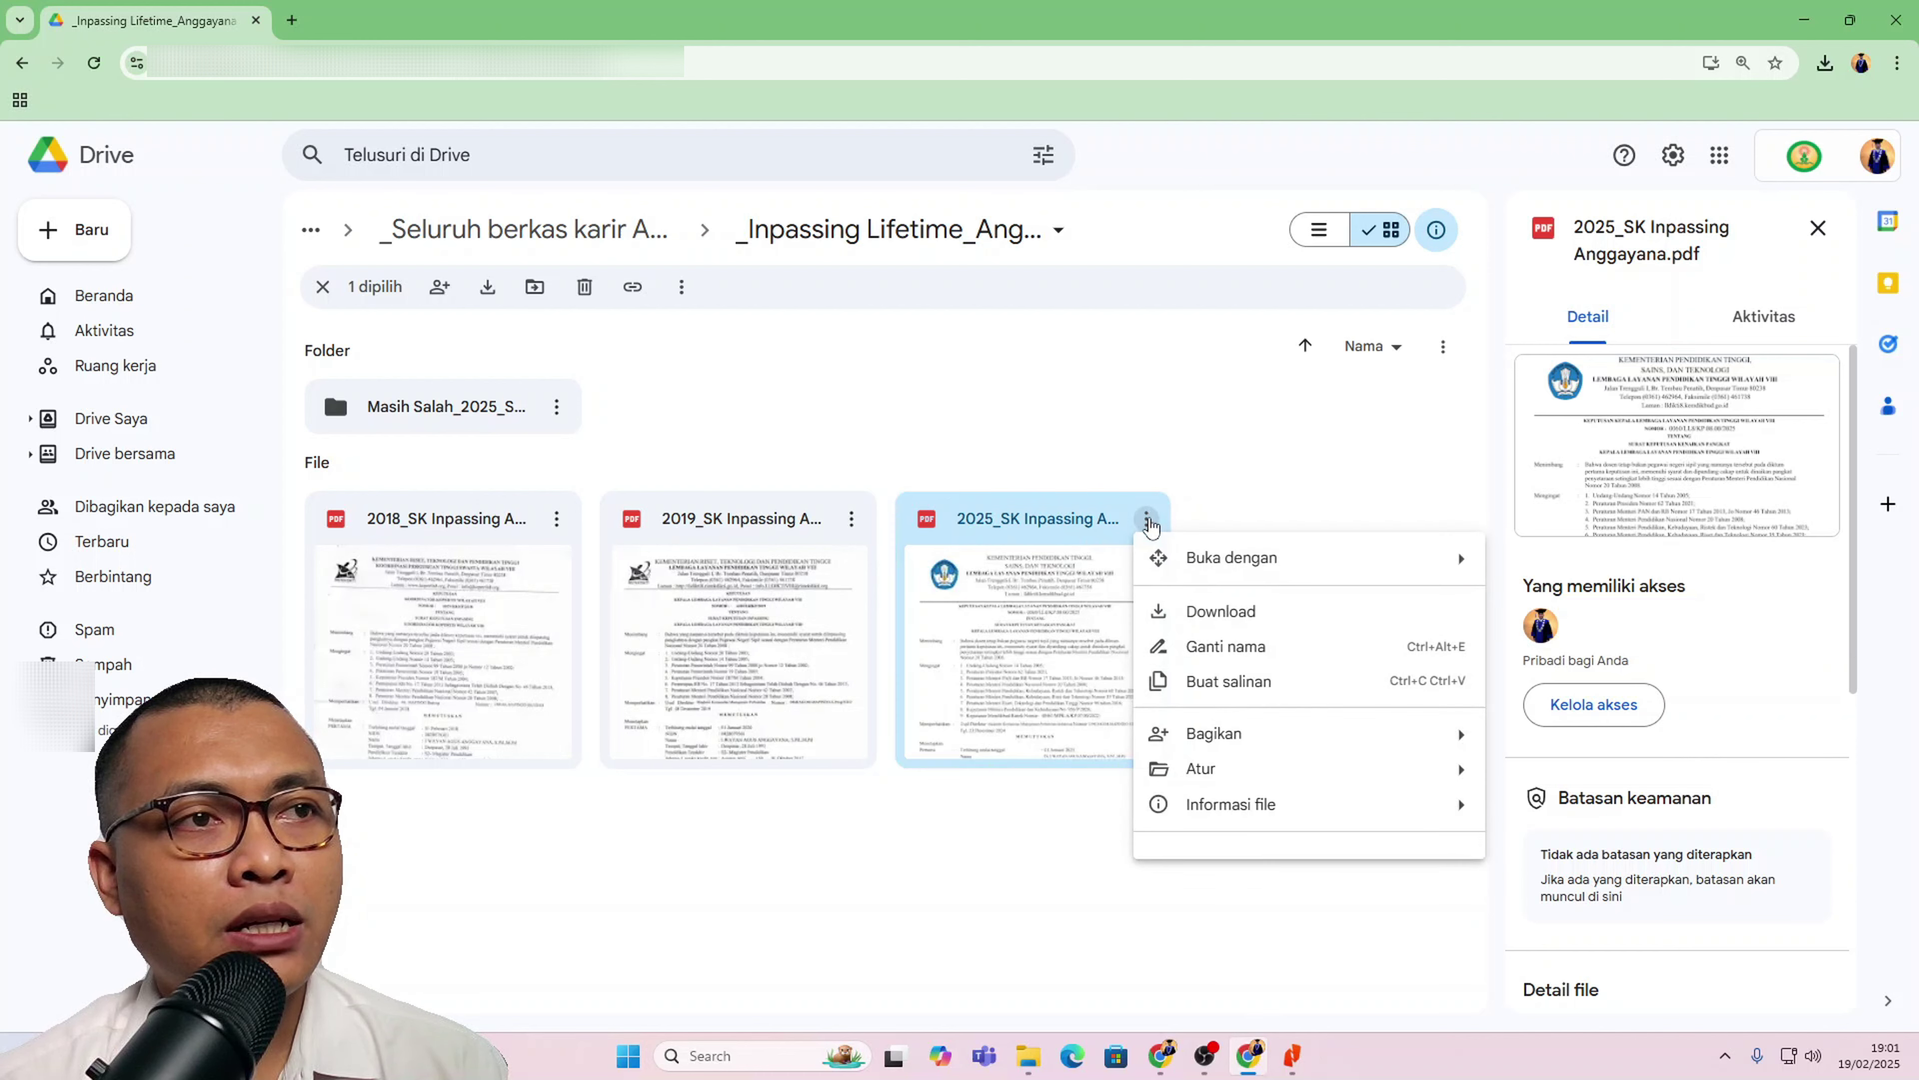
mouse_move(1279, 733)
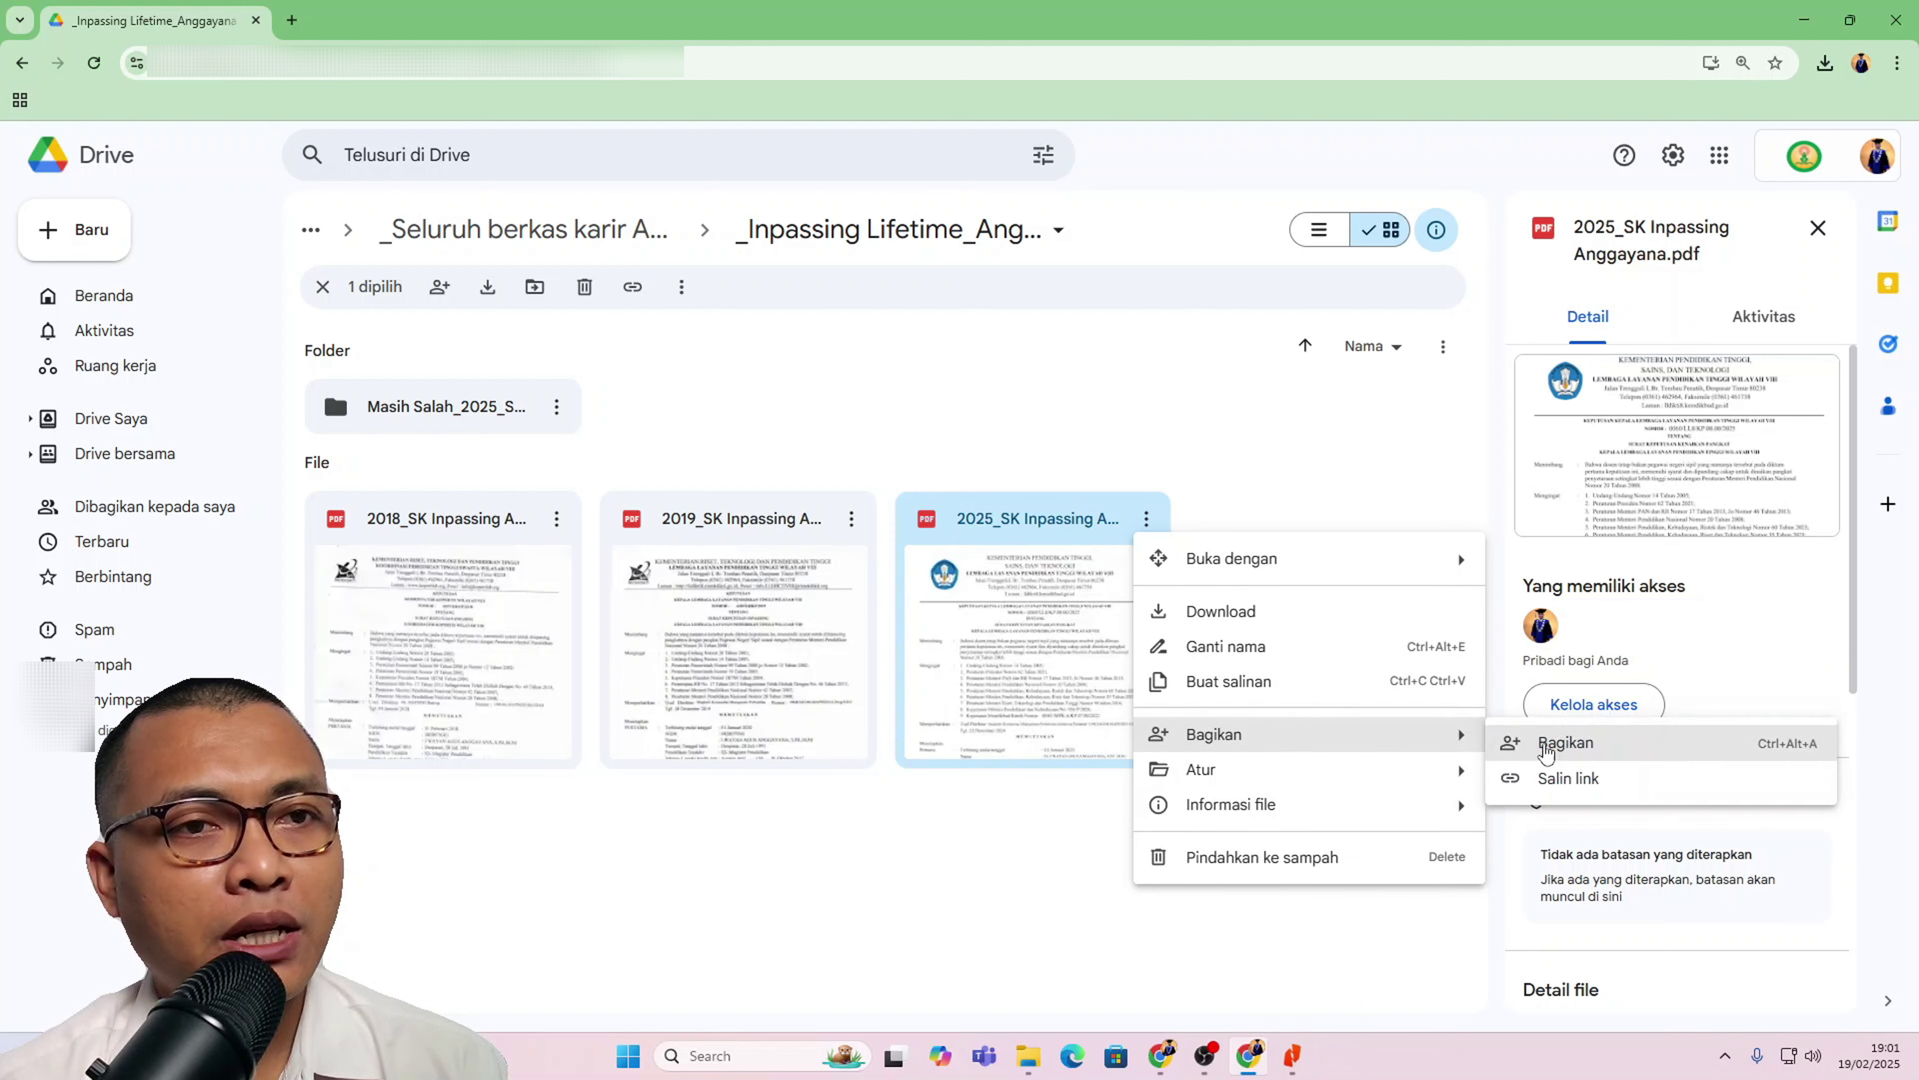
left_click(1545, 754)
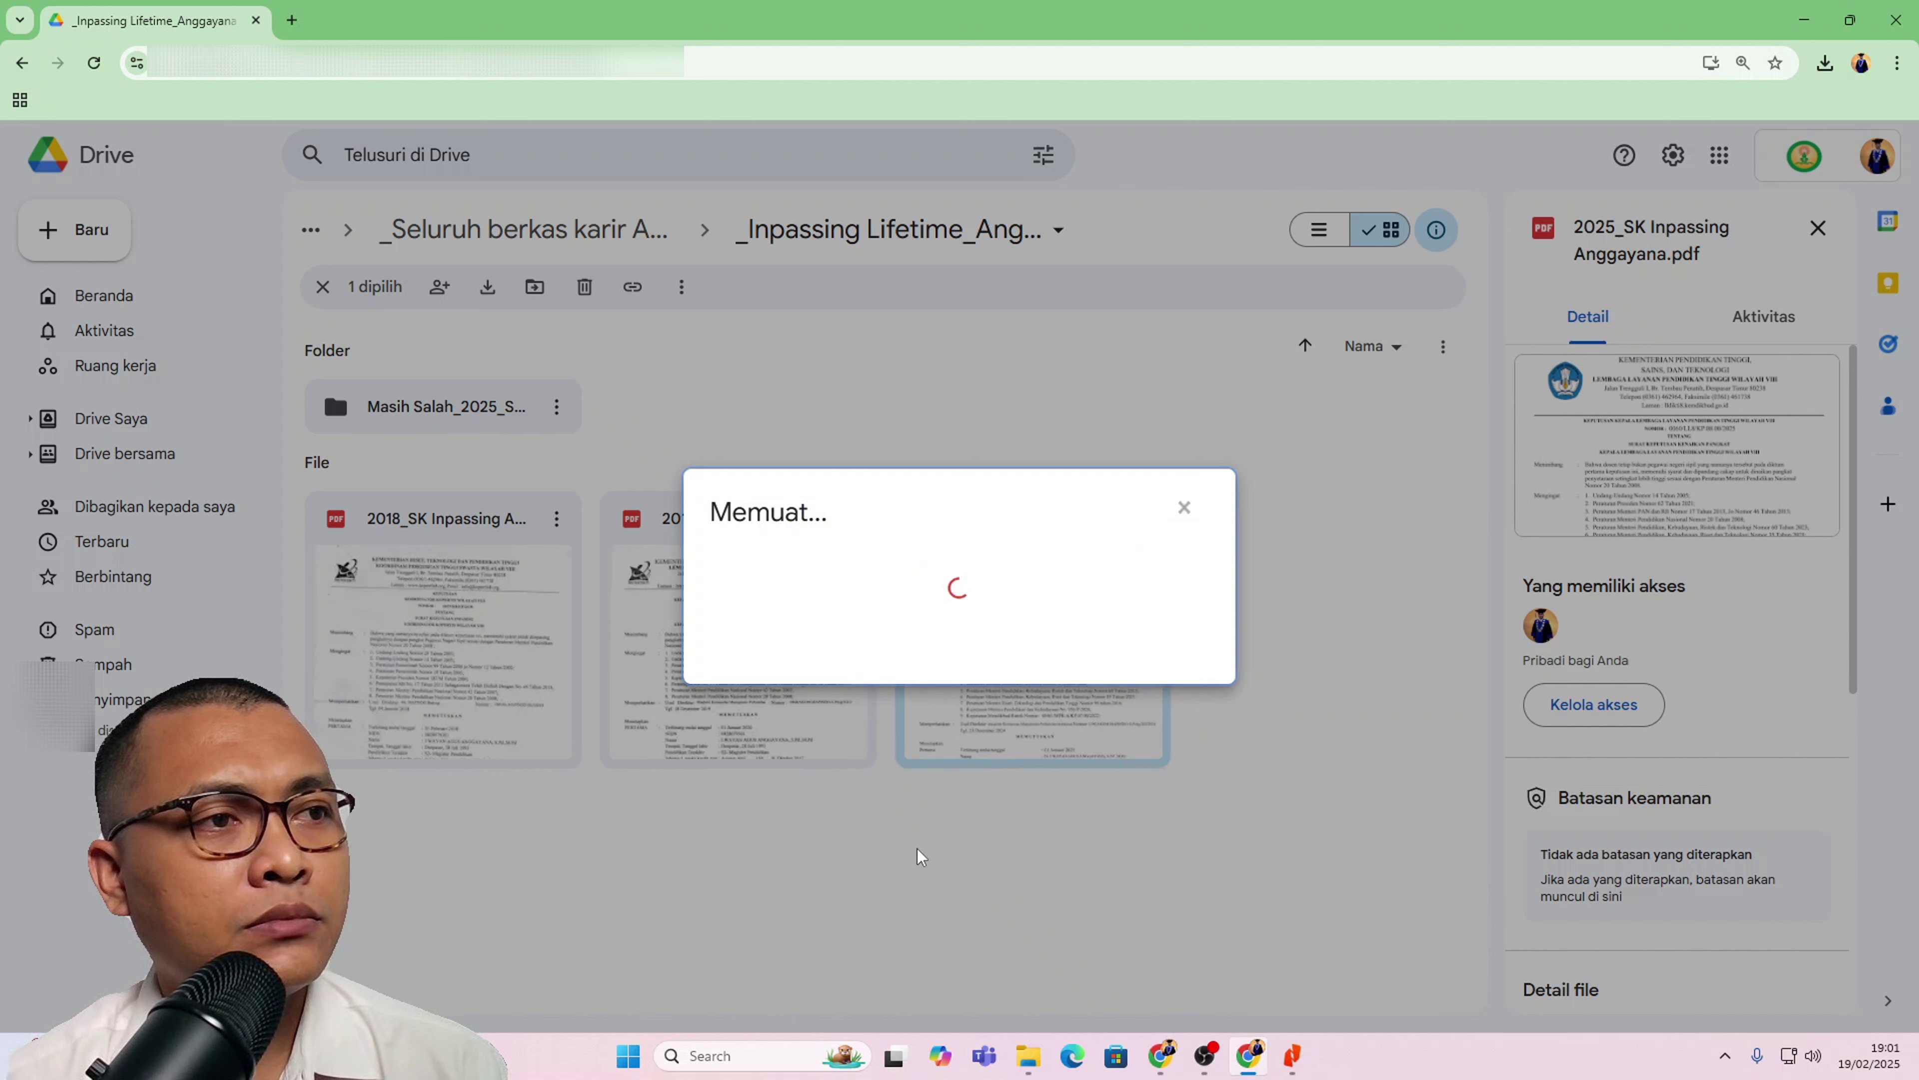
left_click(799, 679)
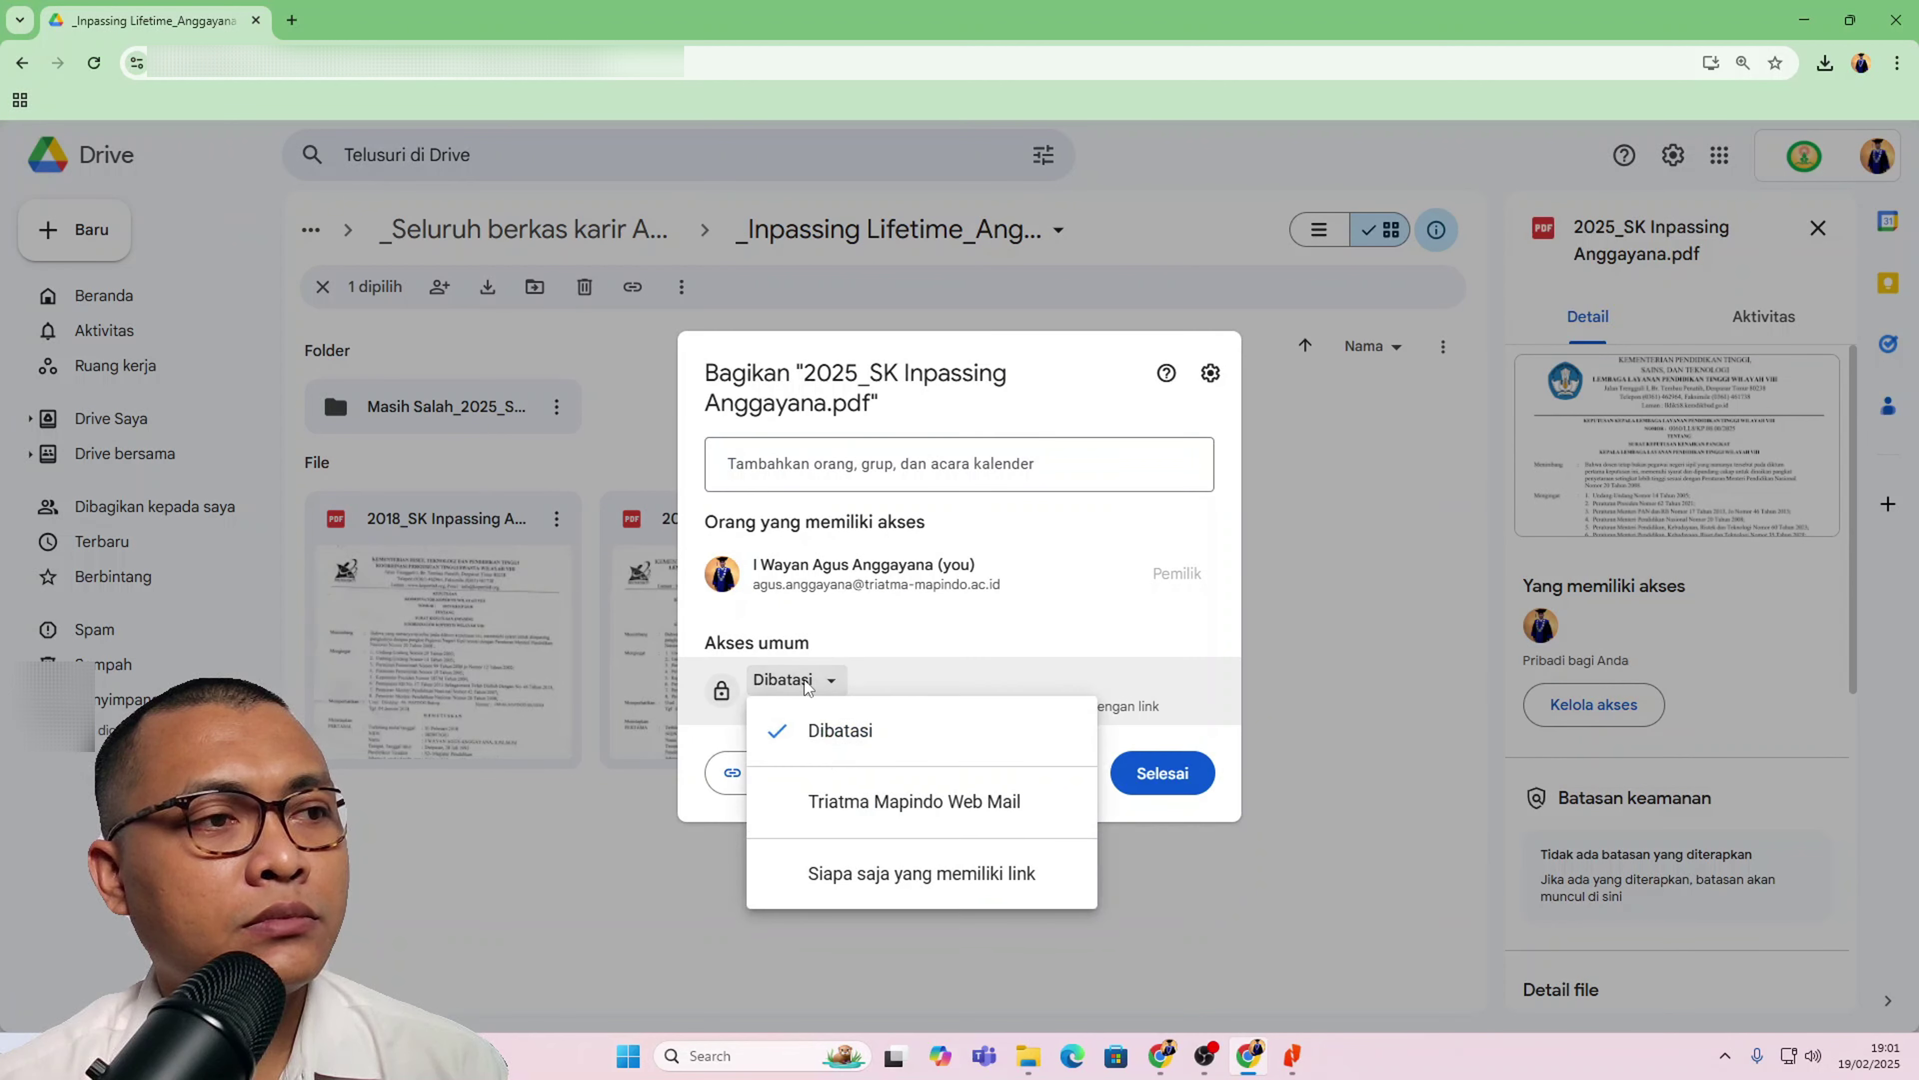
left_click(846, 884)
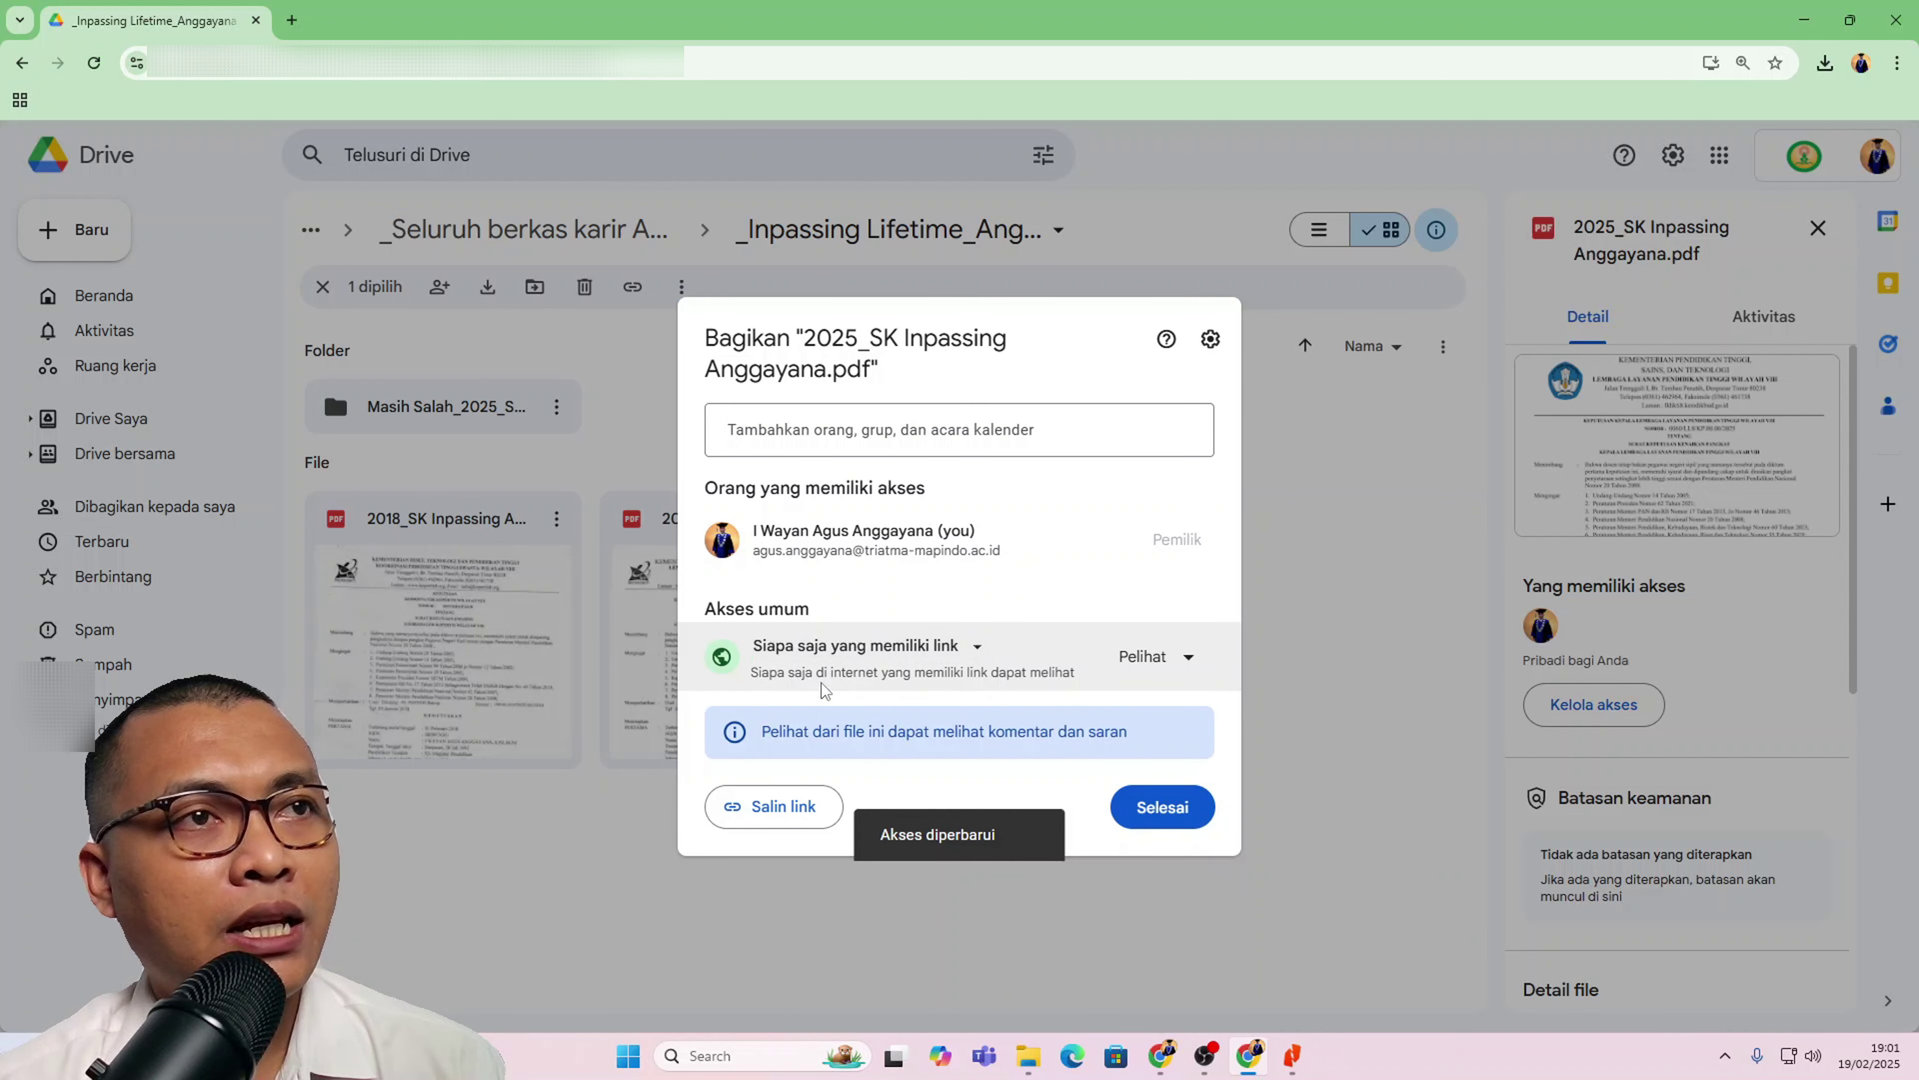
left_click(827, 797)
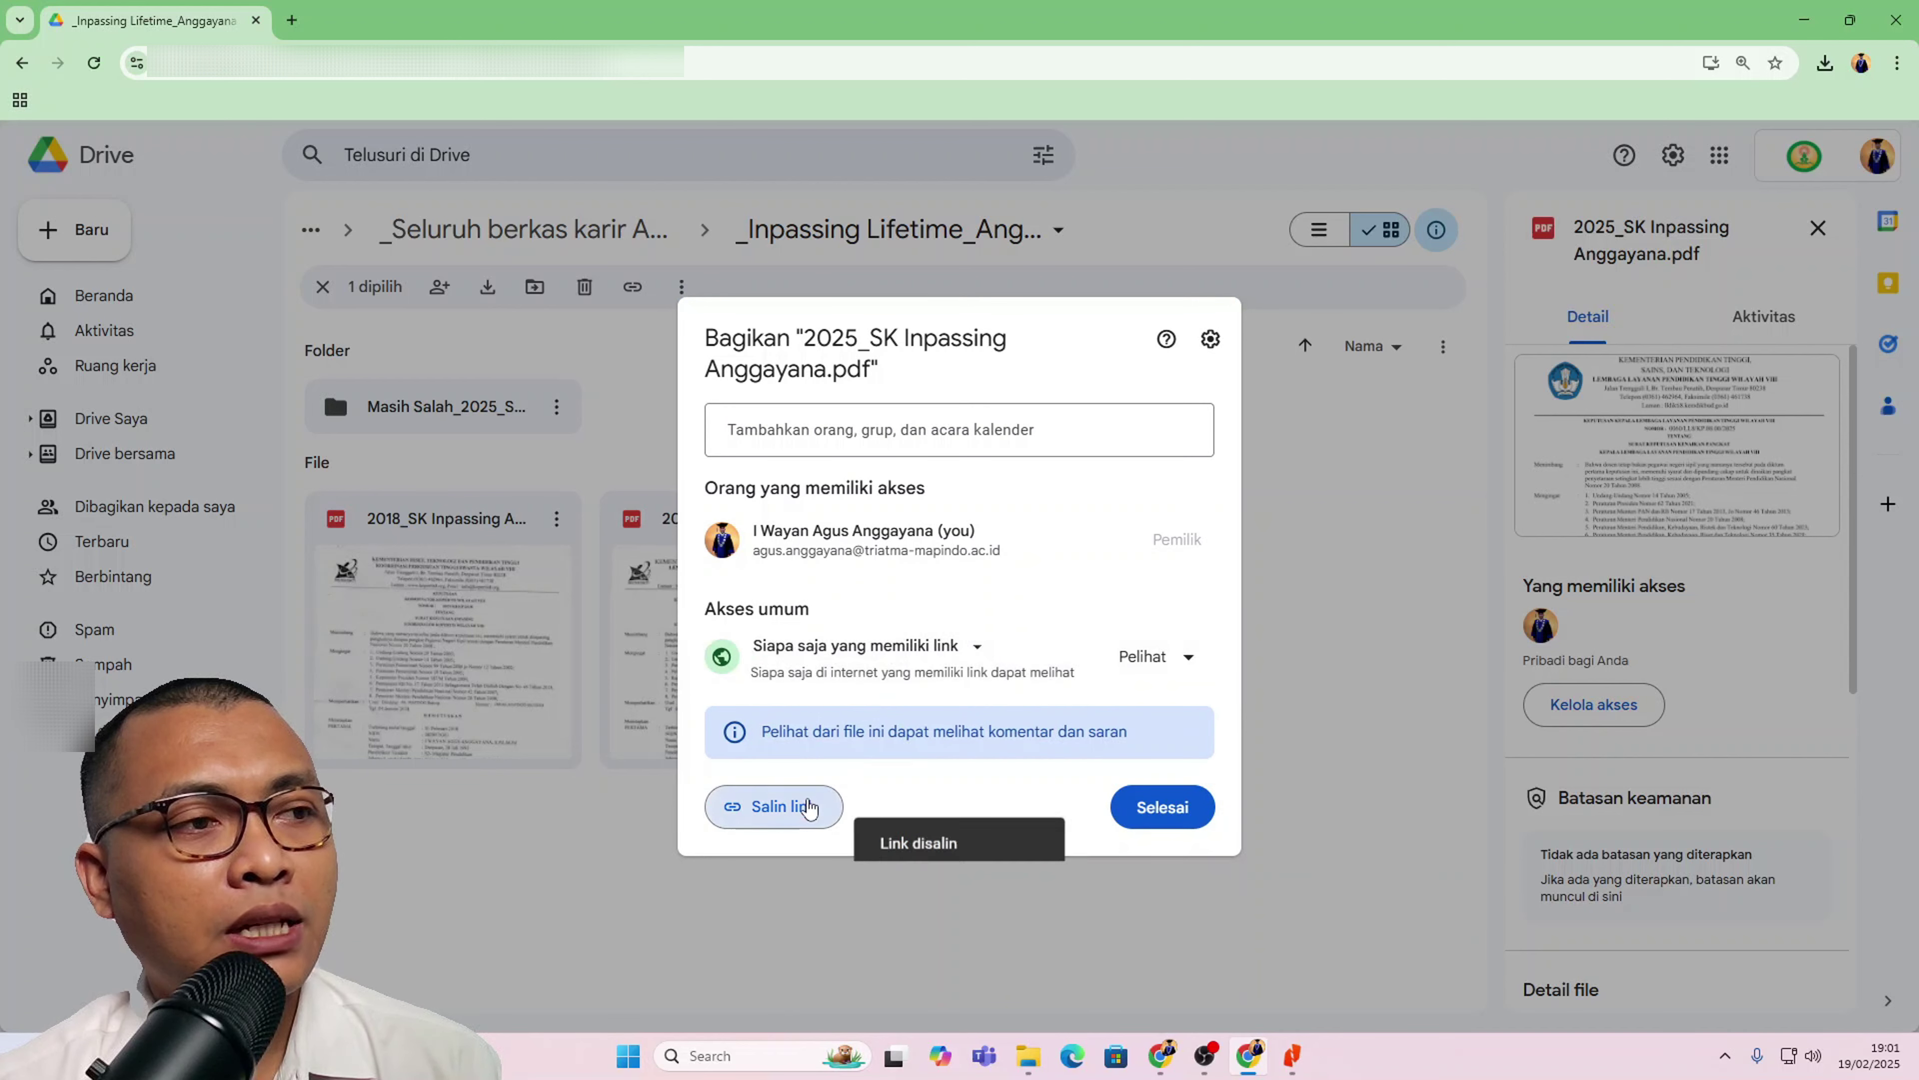
left_click(1162, 804)
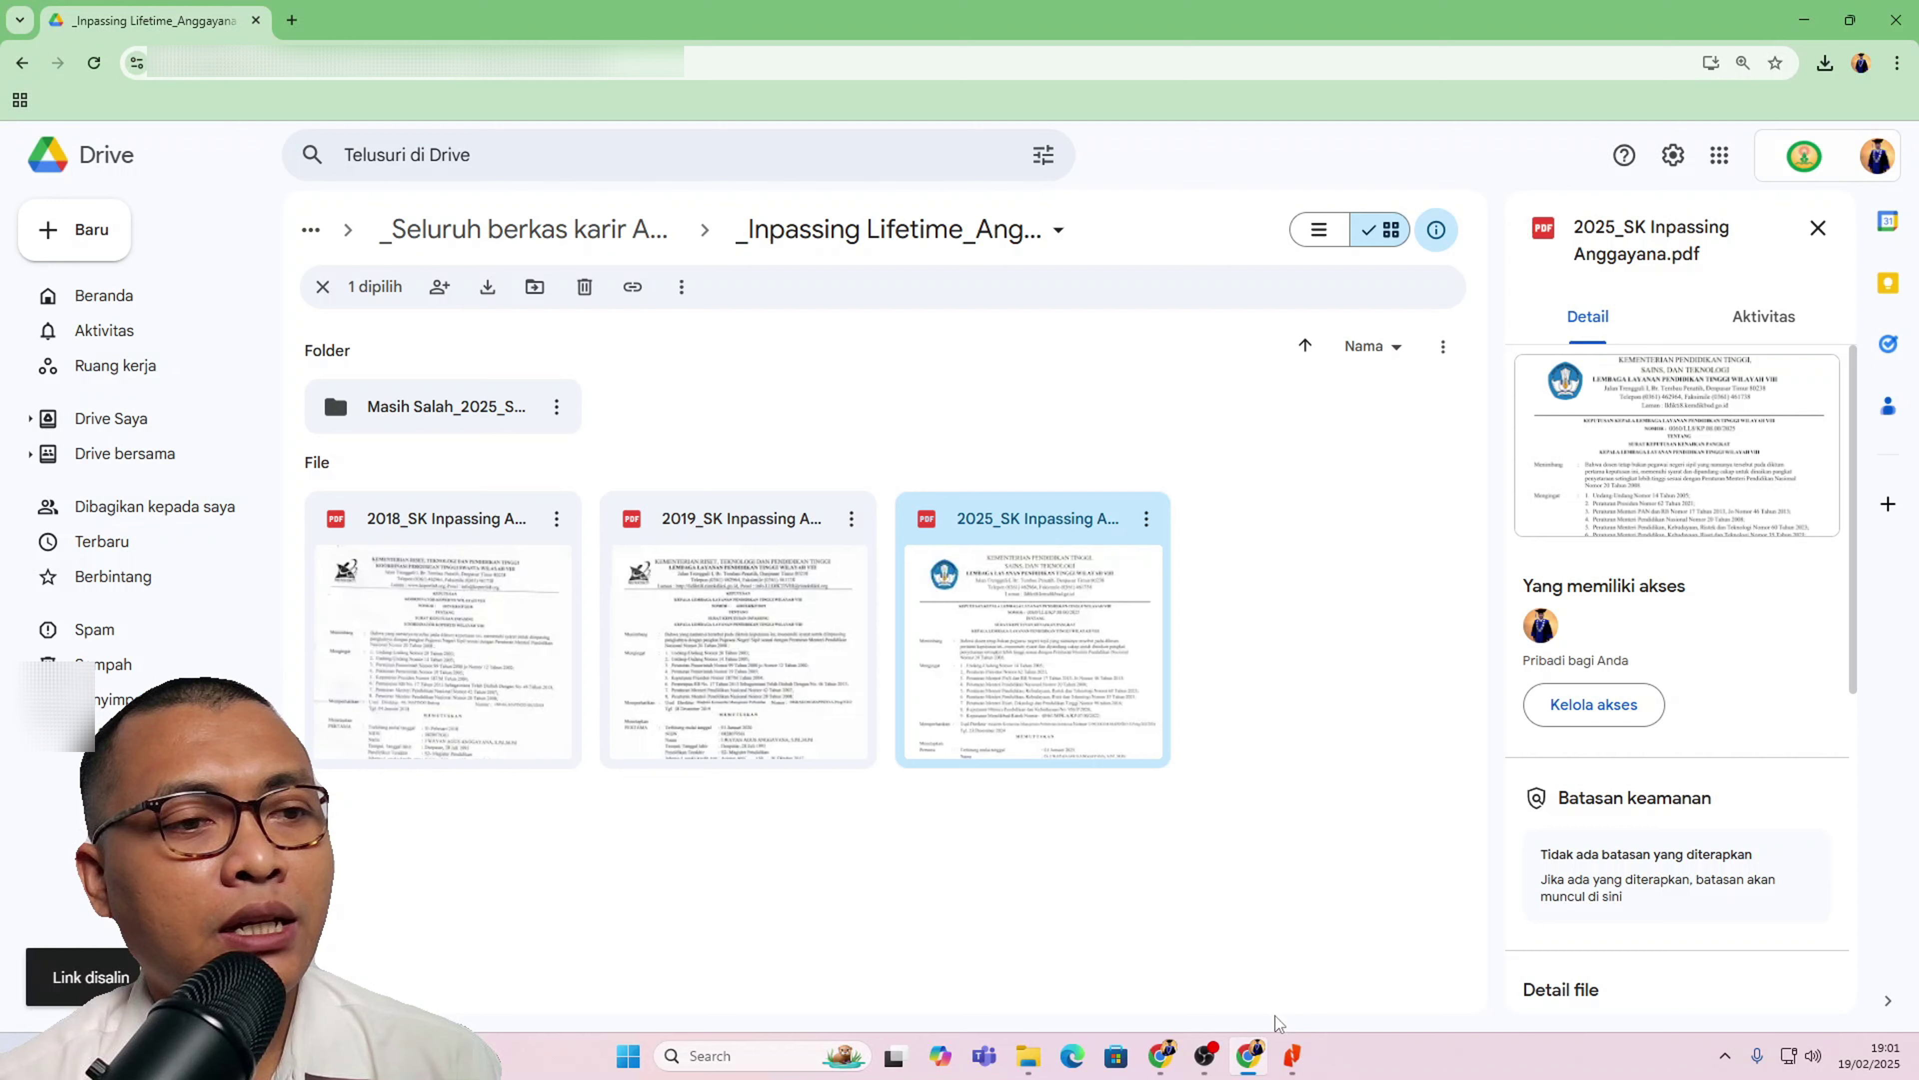
left_click(1178, 1054)
Step: Paste the Drive link into Tautan Dokumen and save the inpassing entry
left_click(1395, 776)
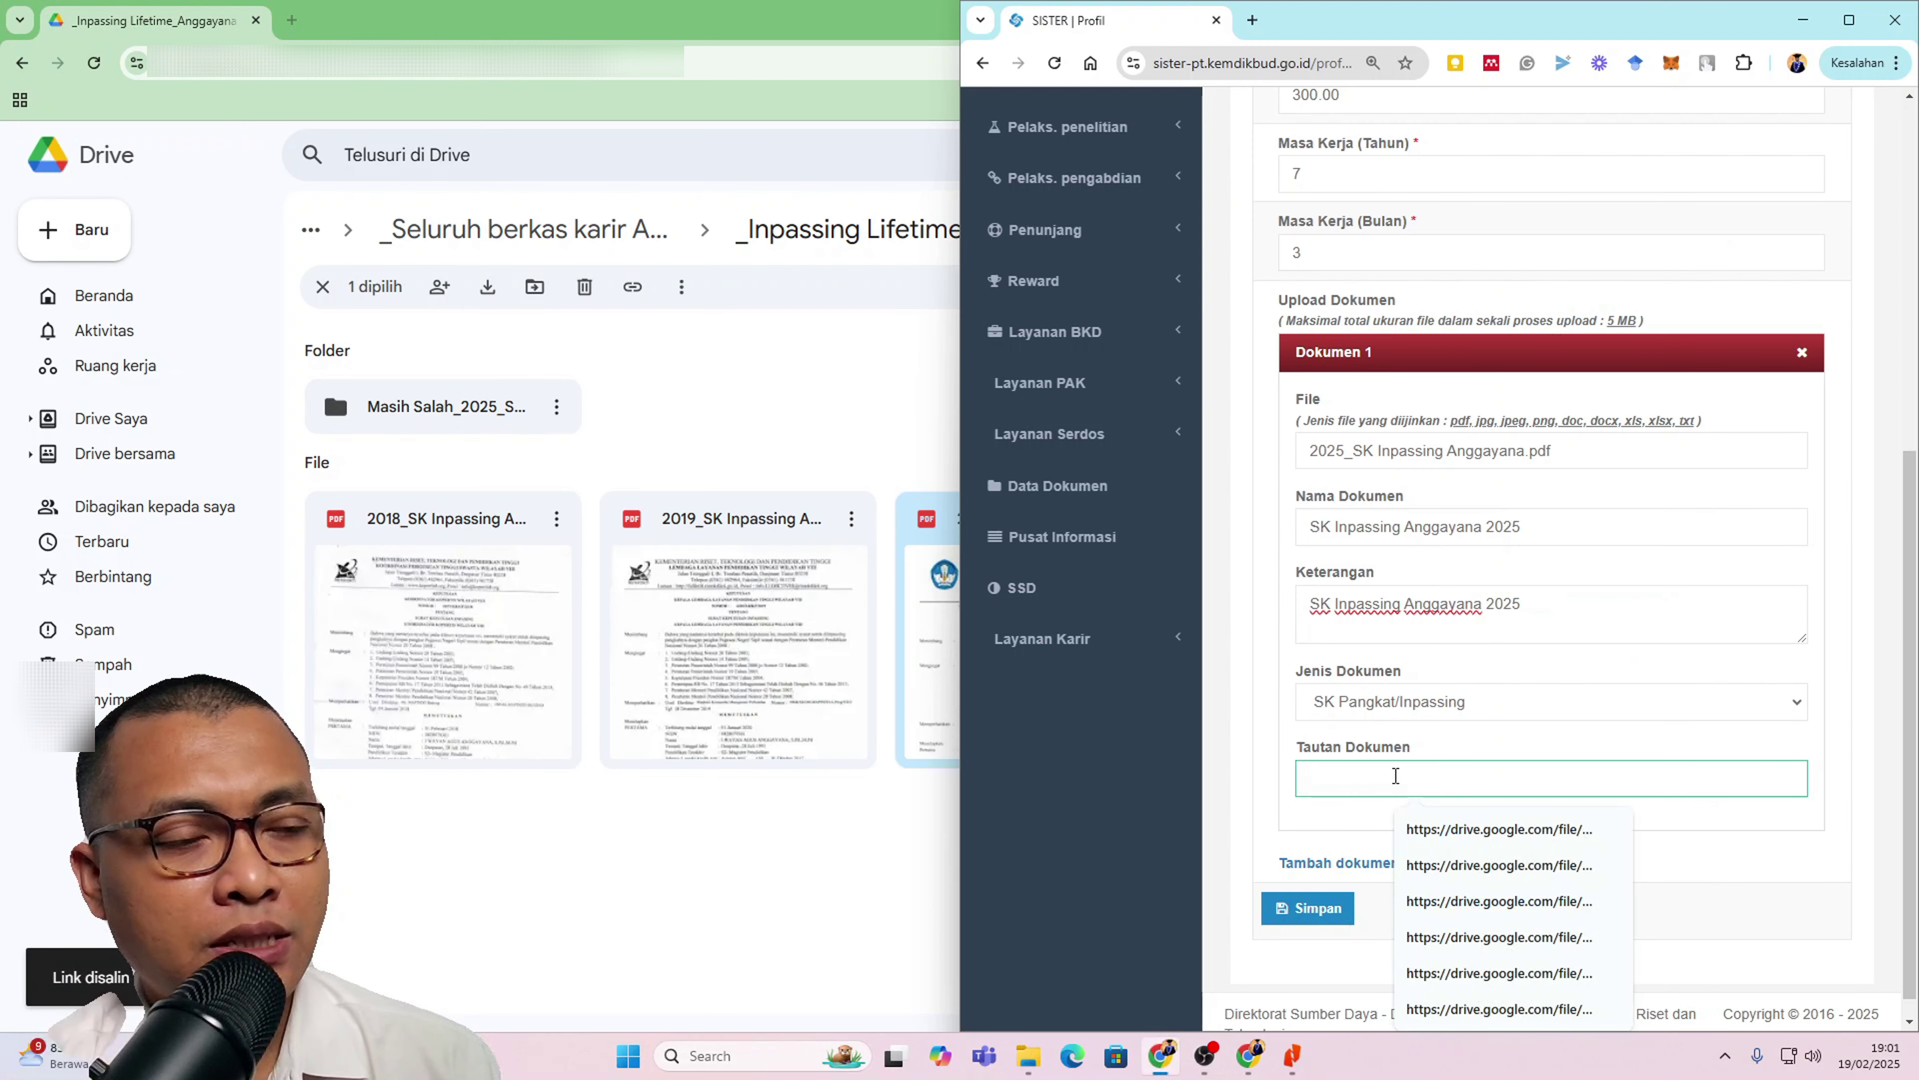
key("ctrl+v")
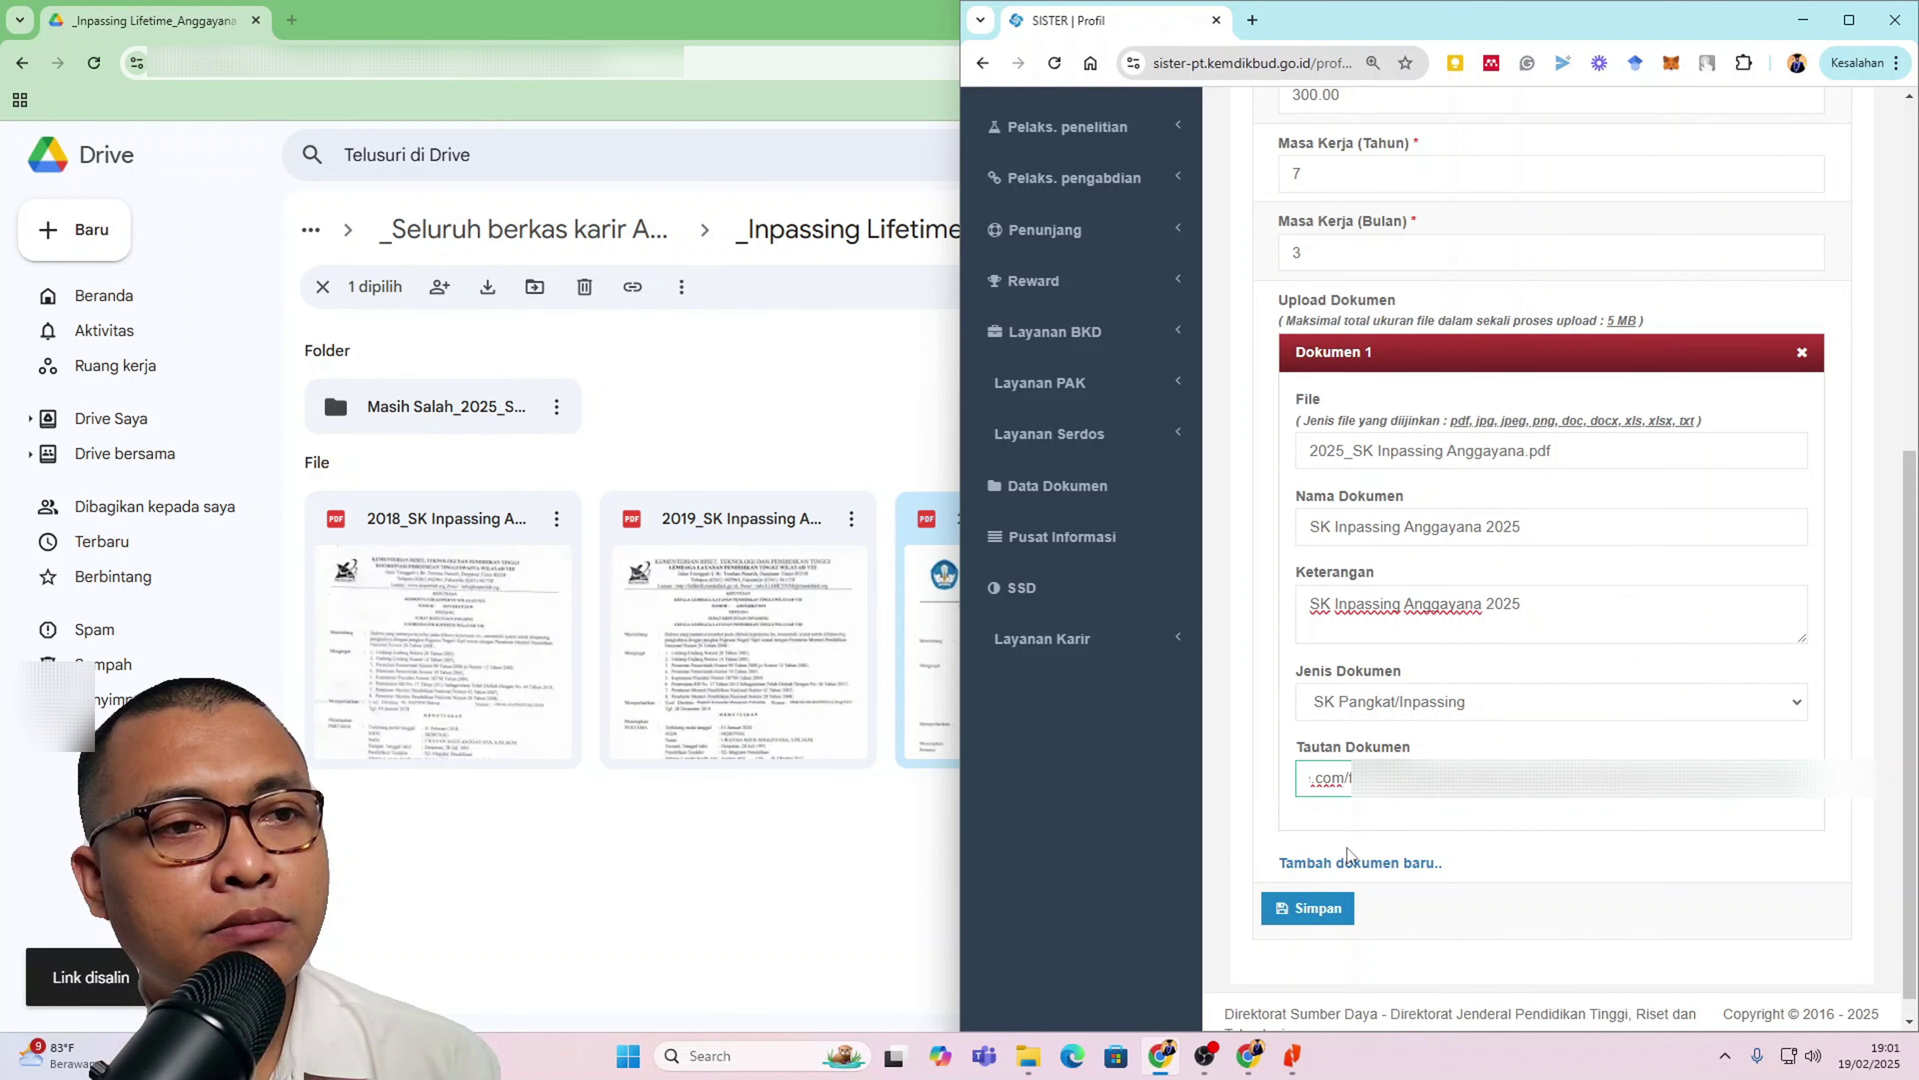
left_click(1321, 914)
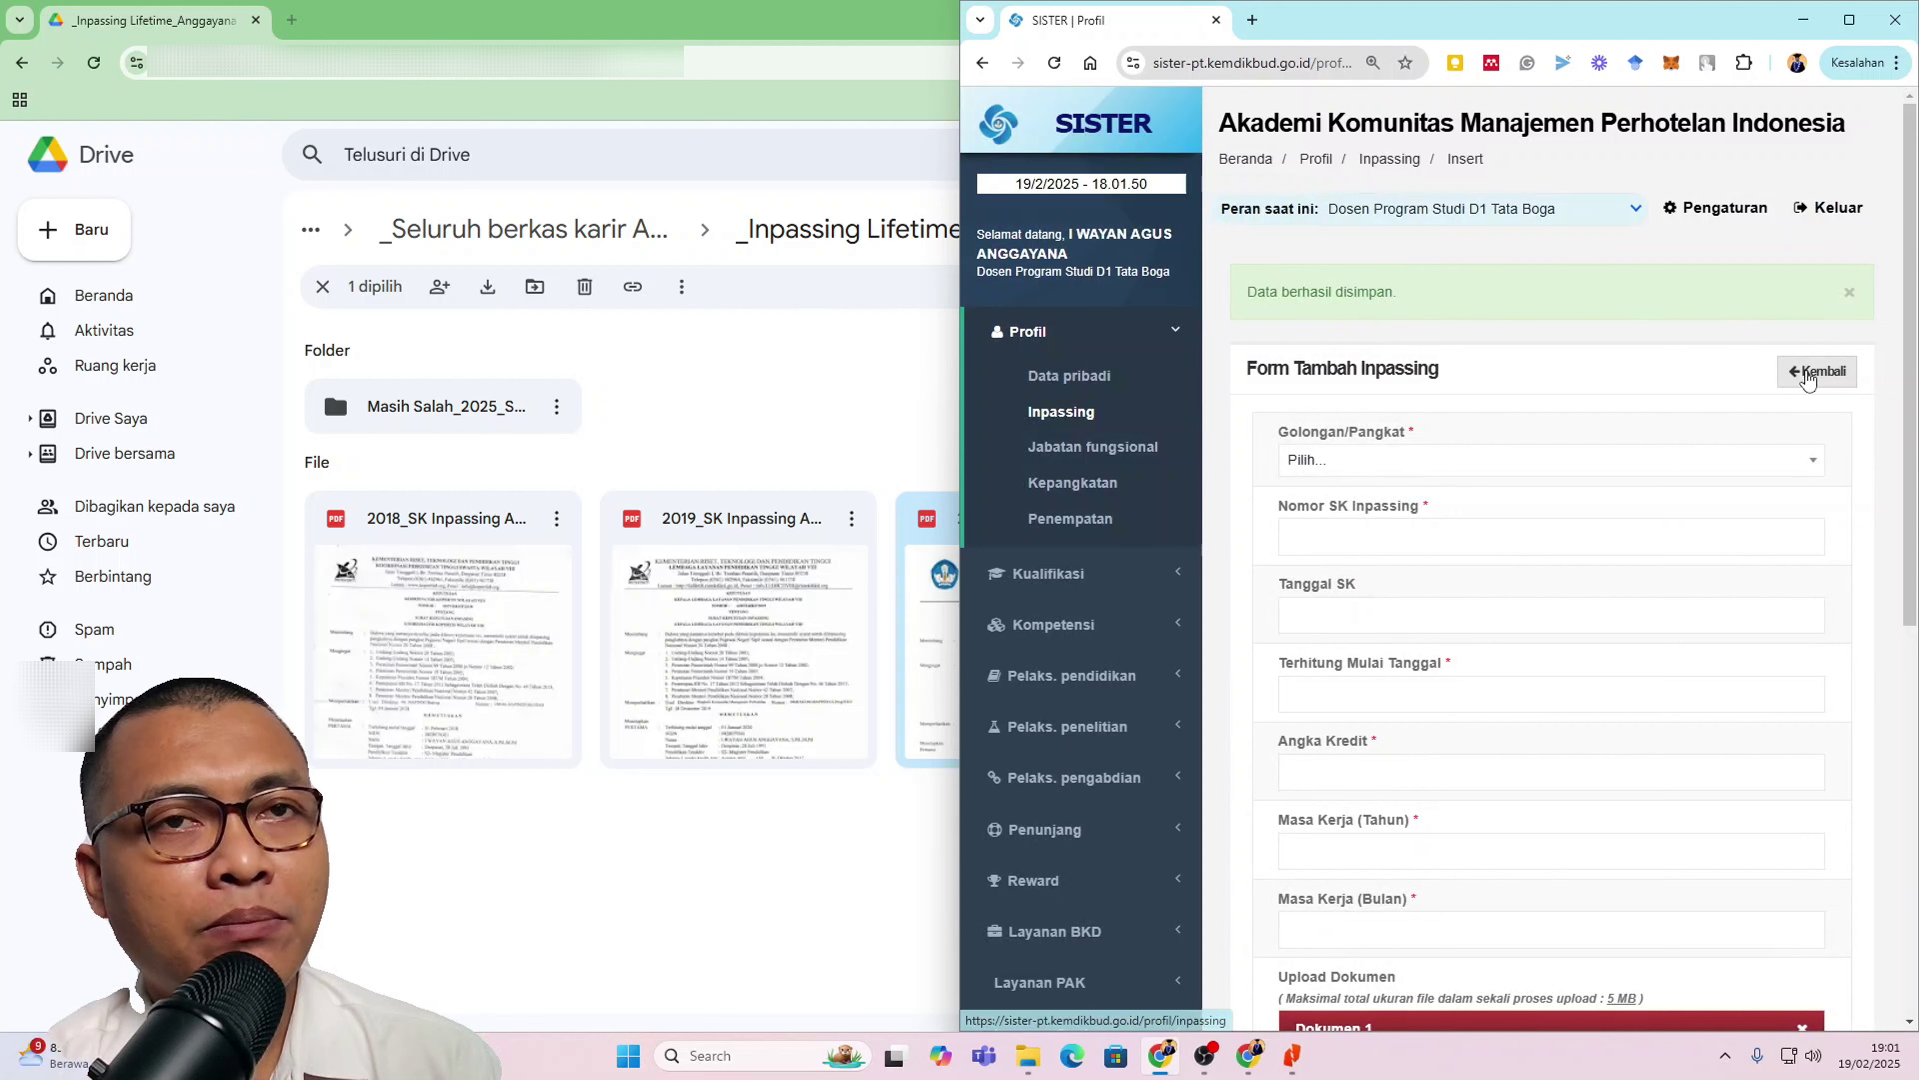
left_click(1849, 20)
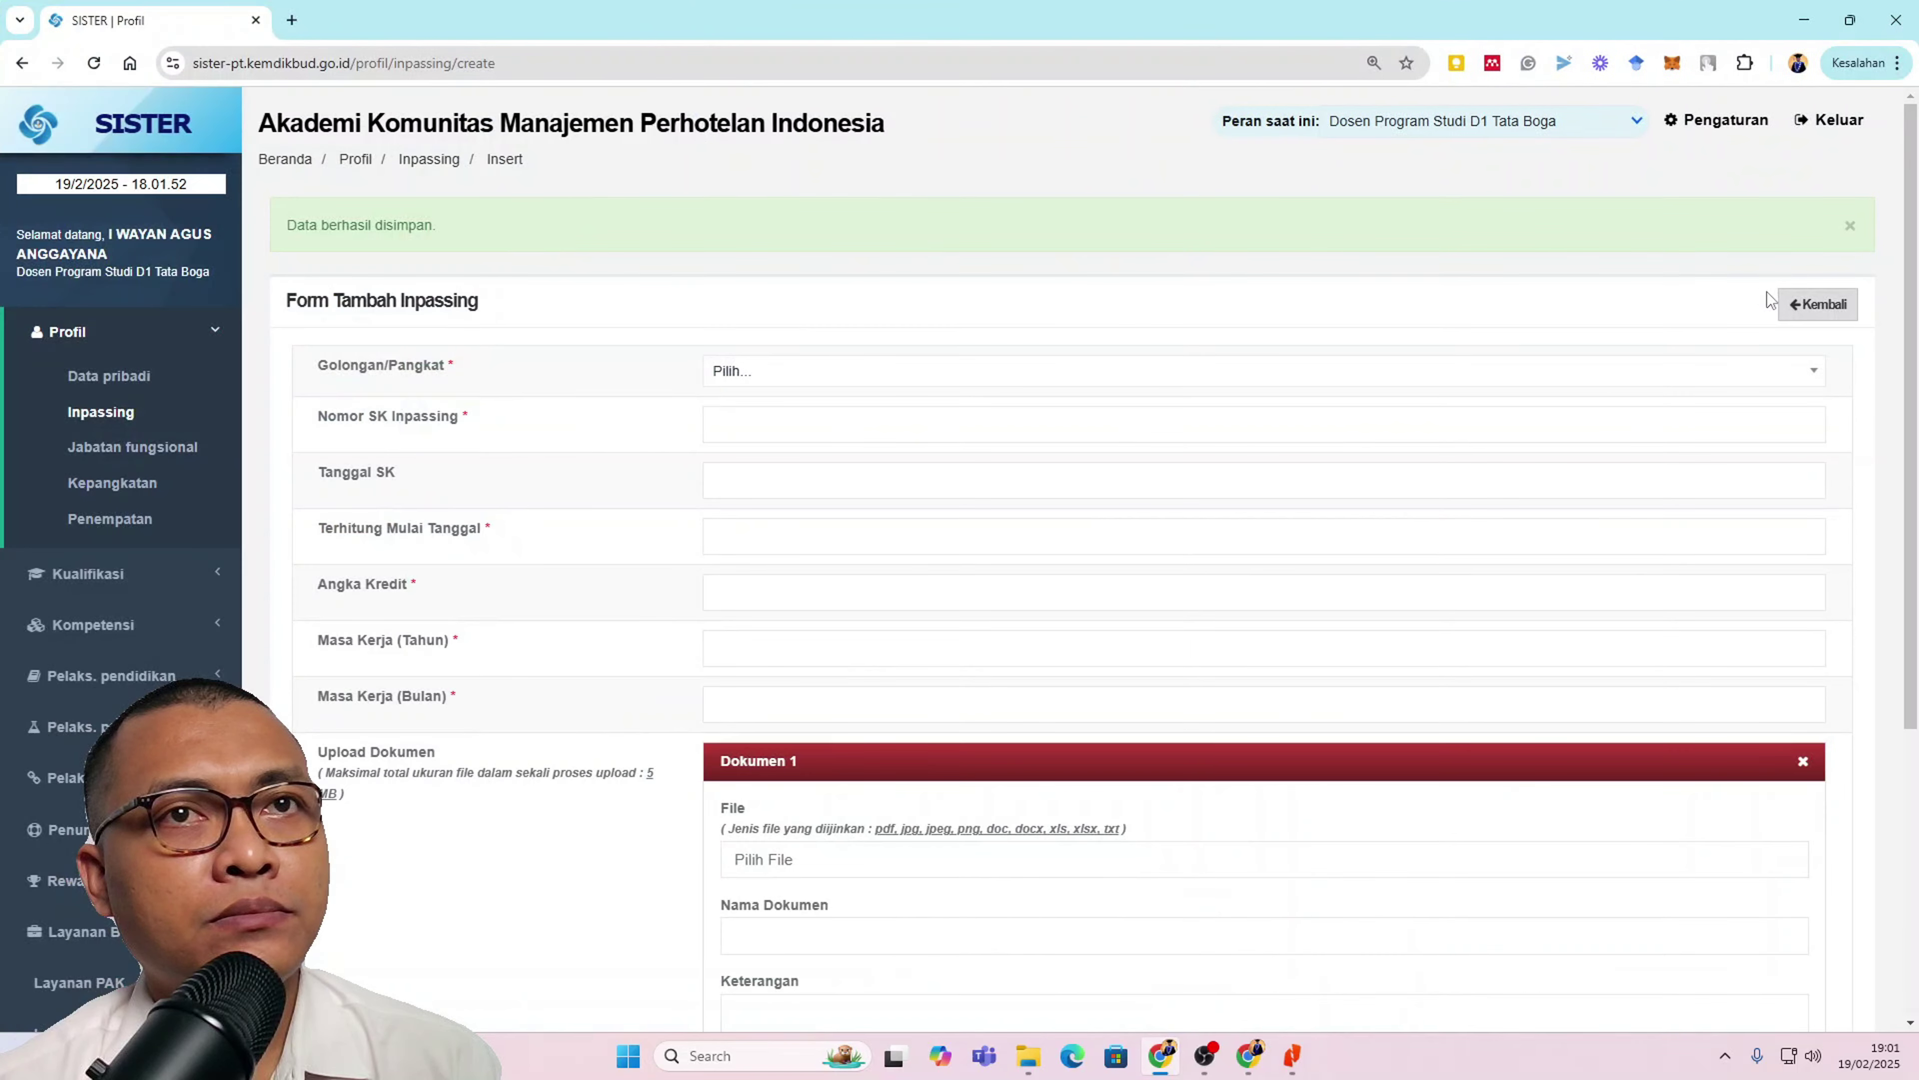
left_click(1810, 306)
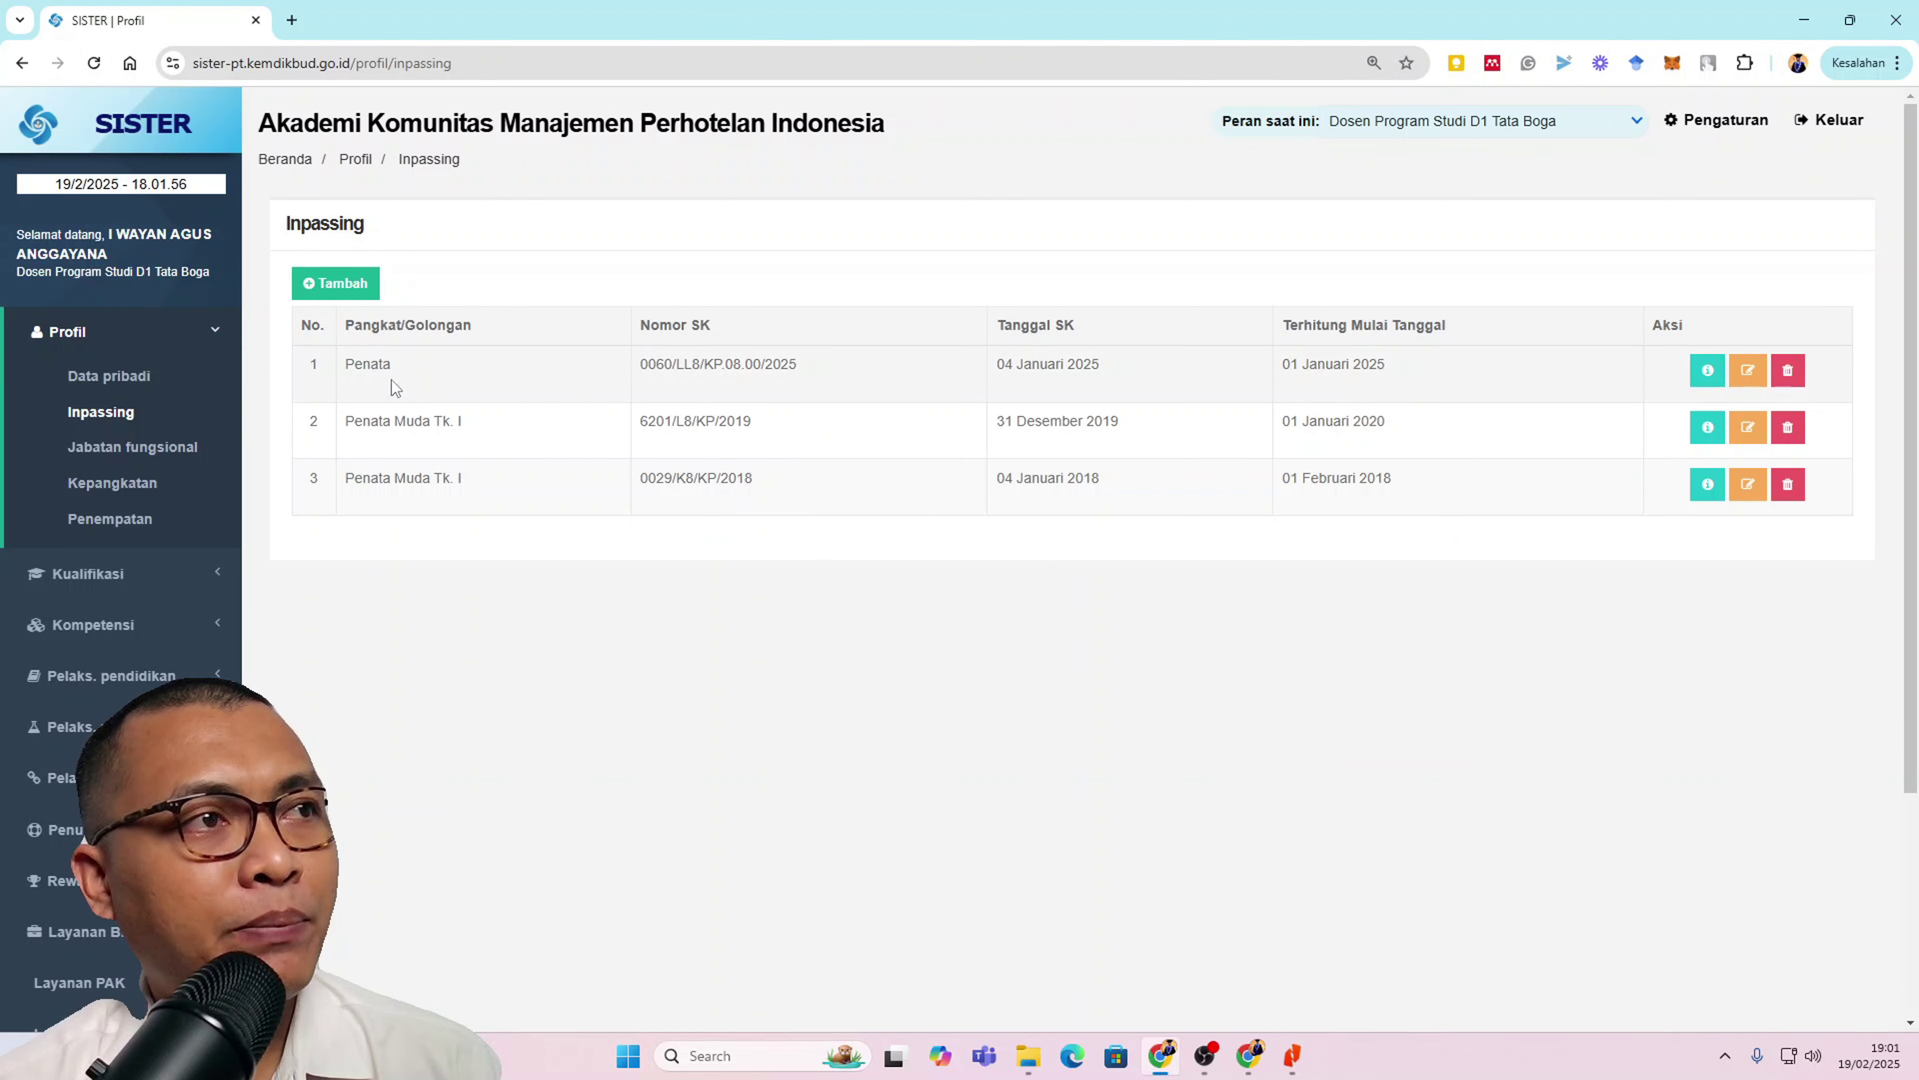
key("ctrl+plus")
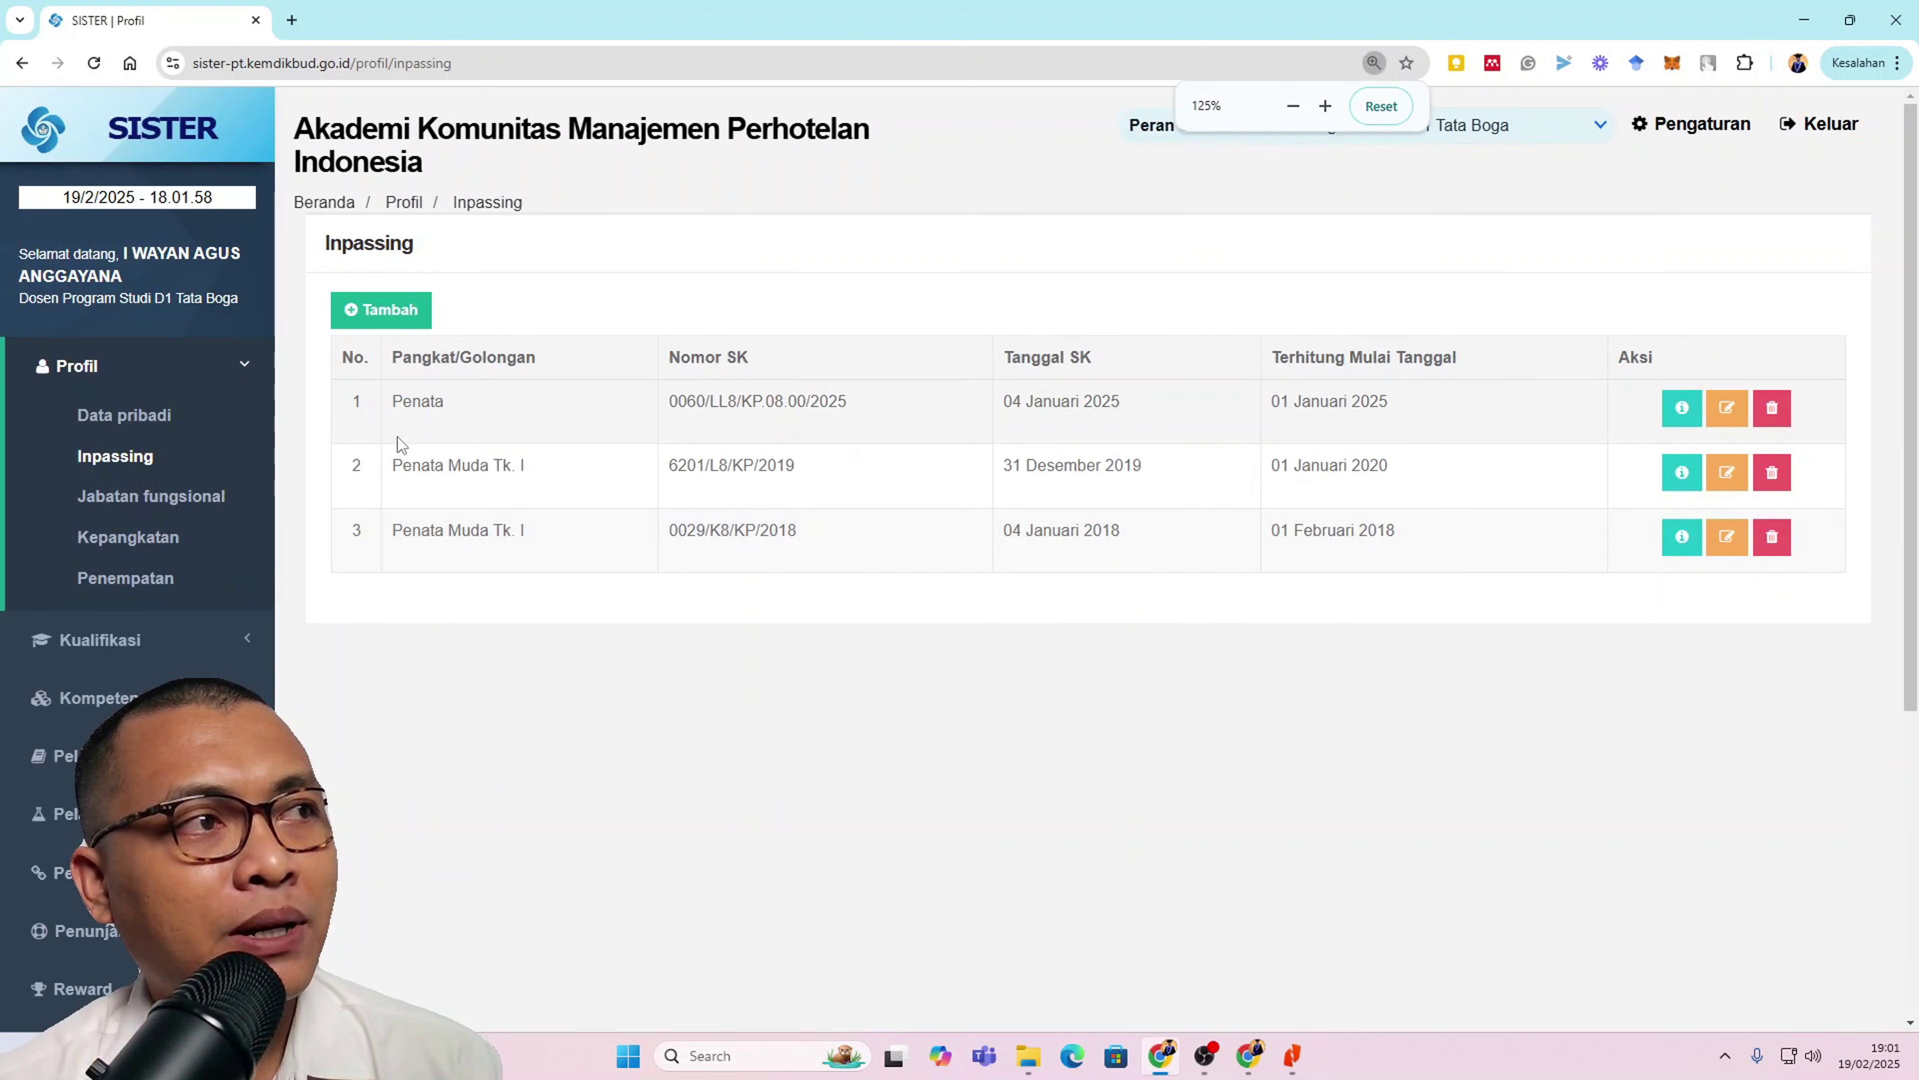
left_click_drag(669, 402, 885, 404)
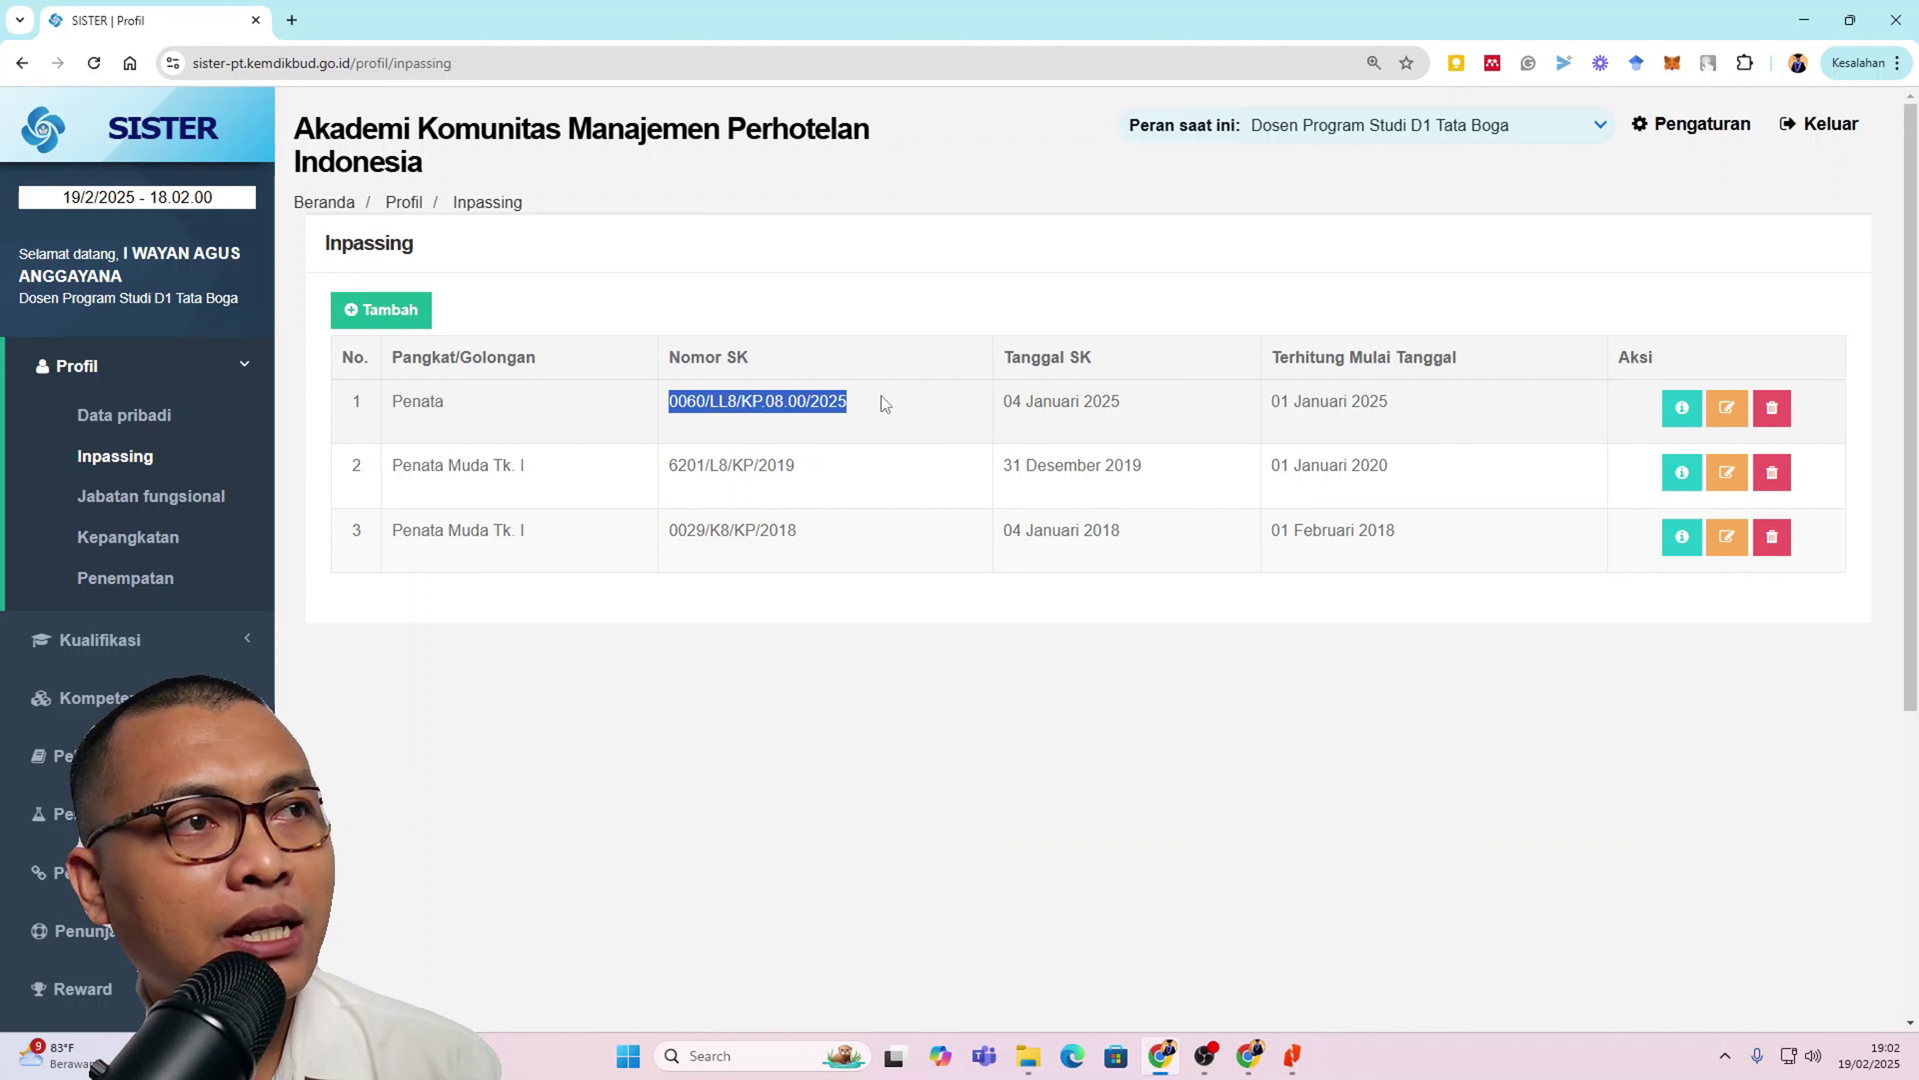
left_click_drag(1004, 400, 1389, 401)
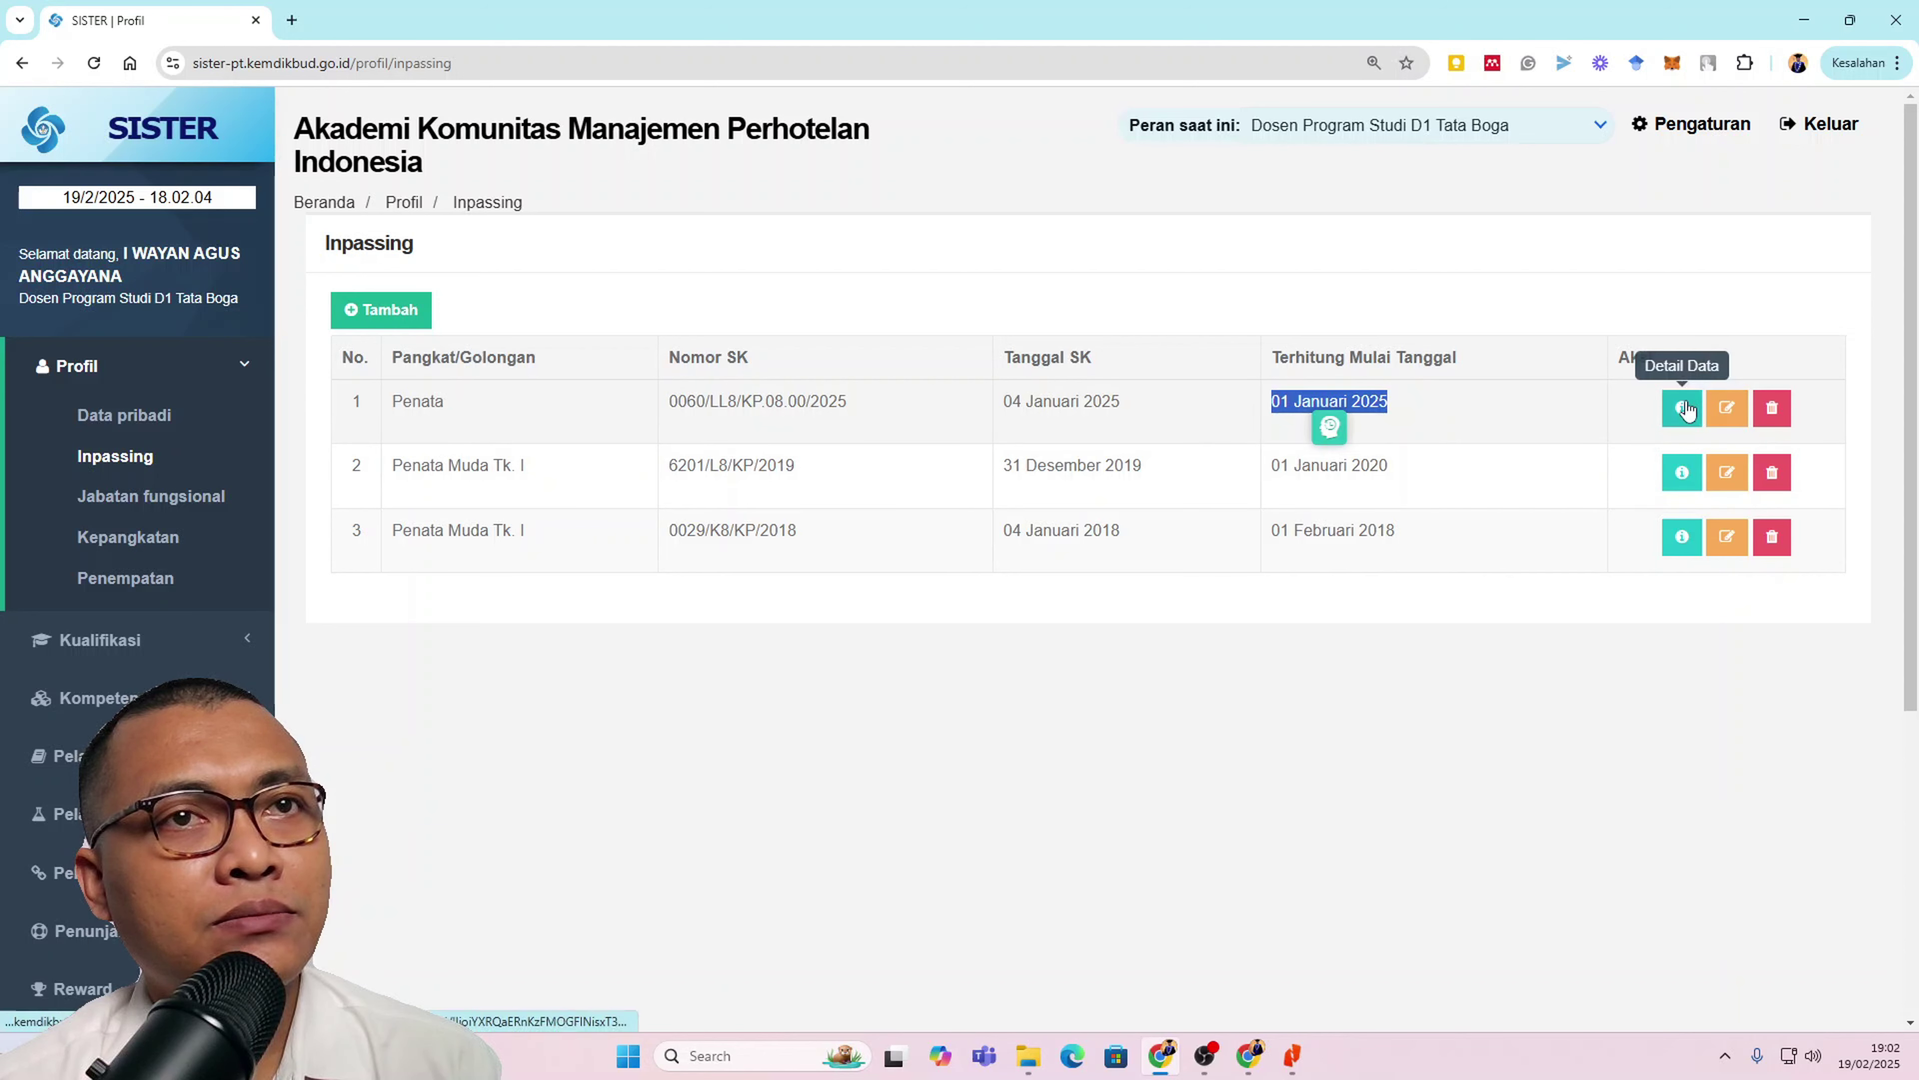
left_click(1345, 729)
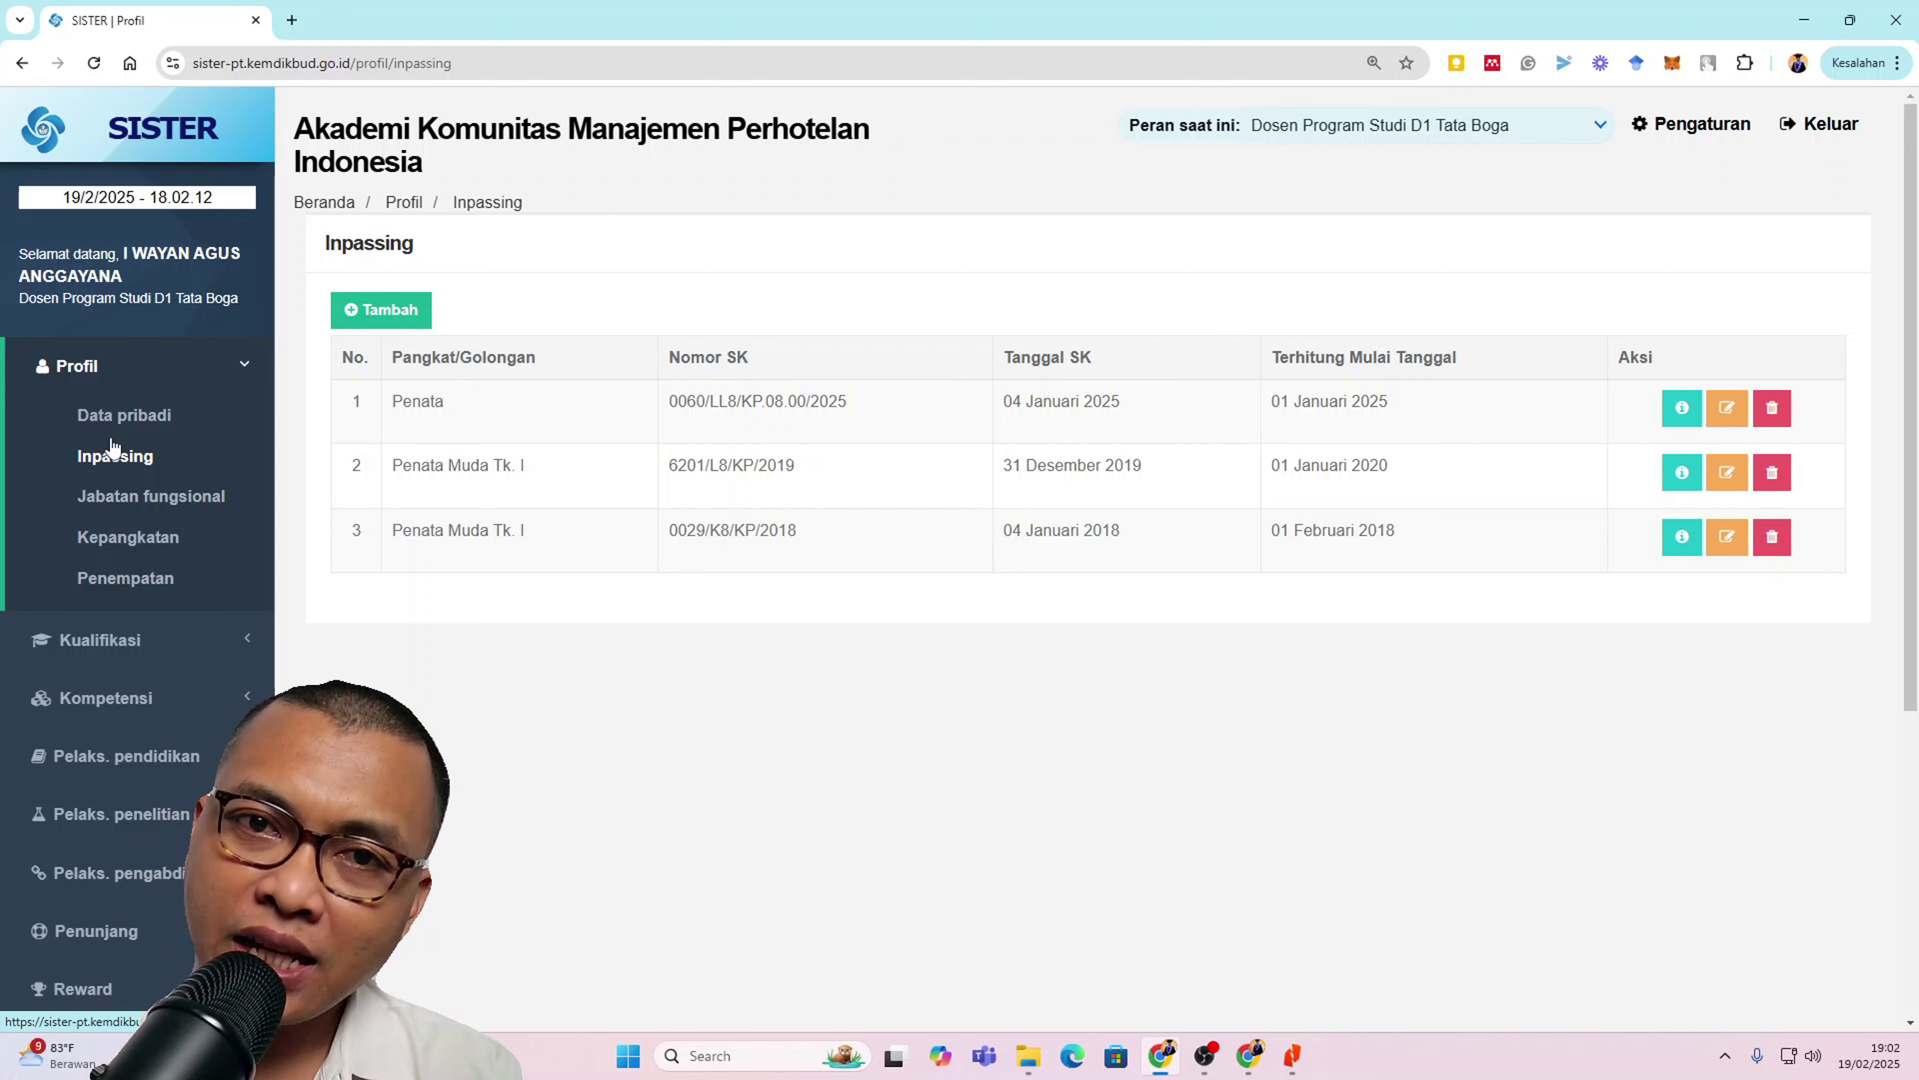
Step: View the 18 Nov 2022 III/b ajuan details in Kepangkatan Riwayat Ajuan, showing DISETUJUI
left_click(102, 537)
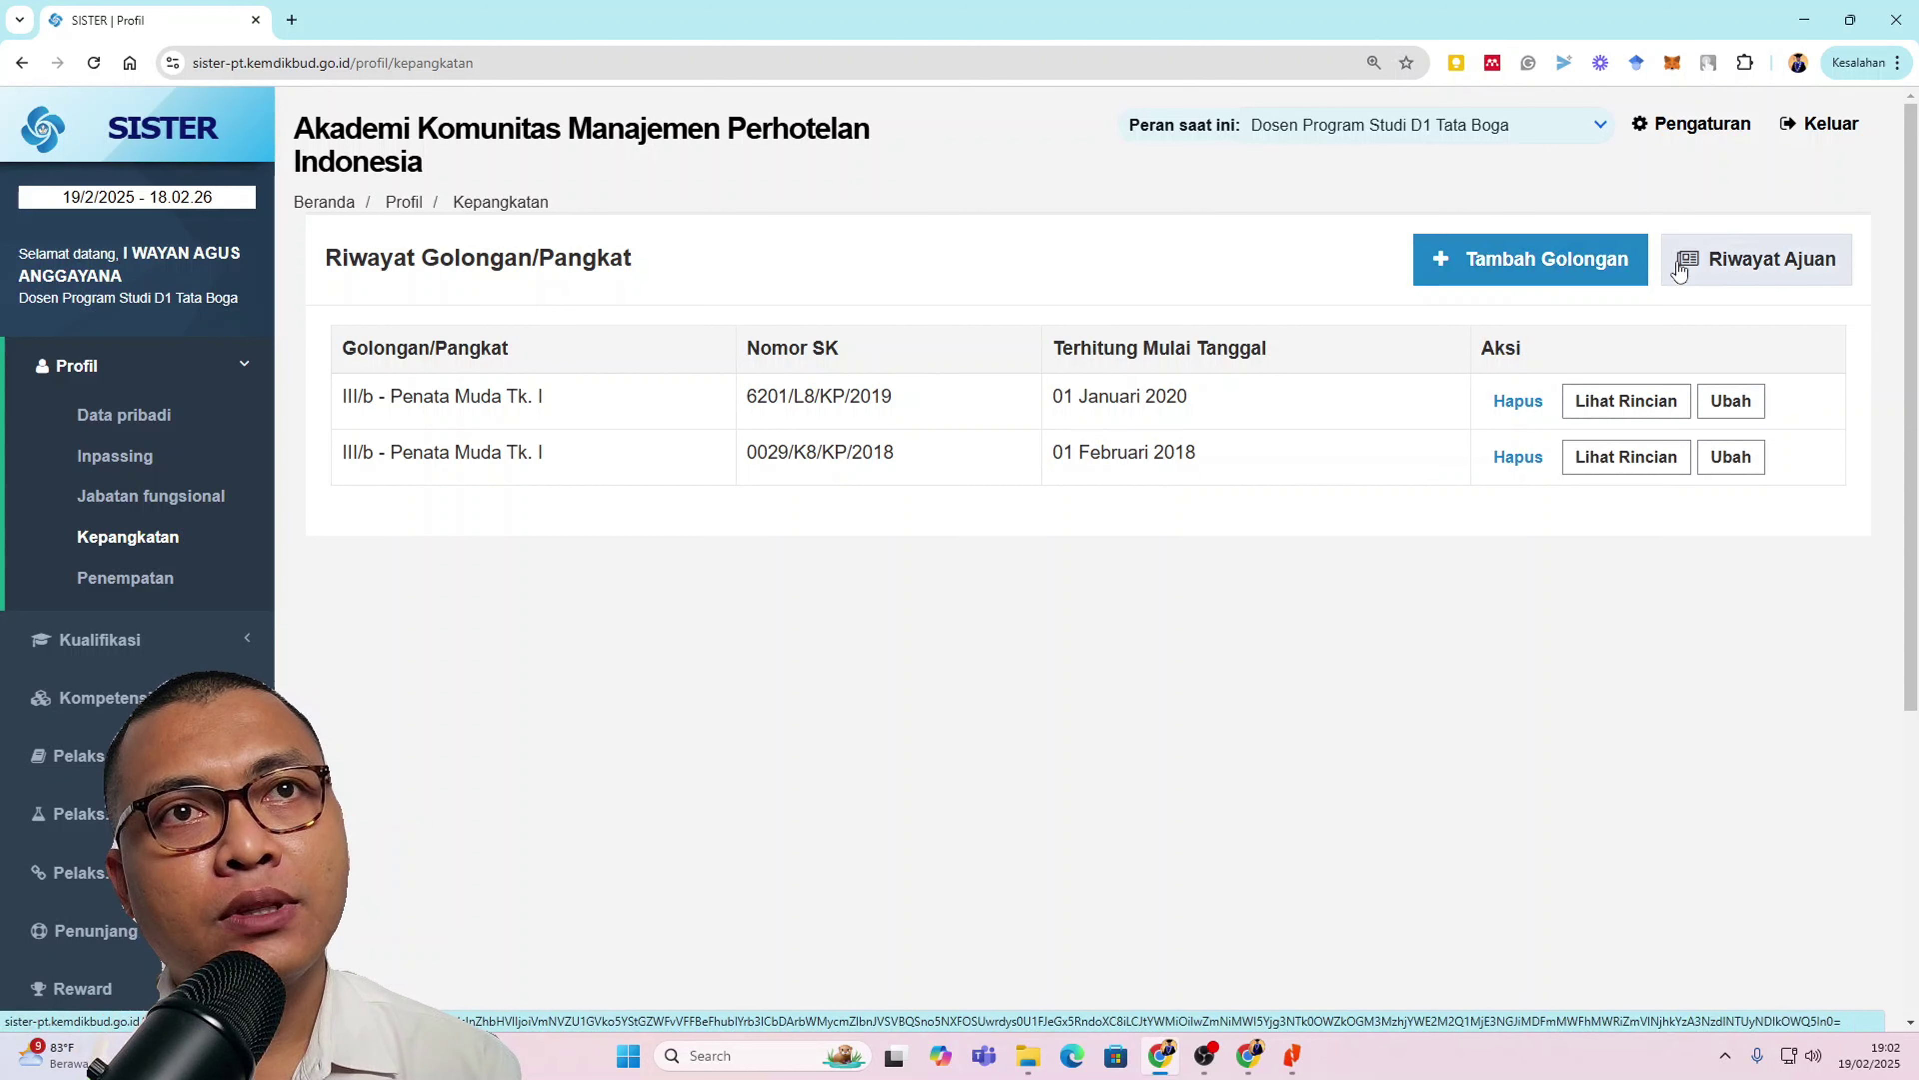
left_click(1732, 274)
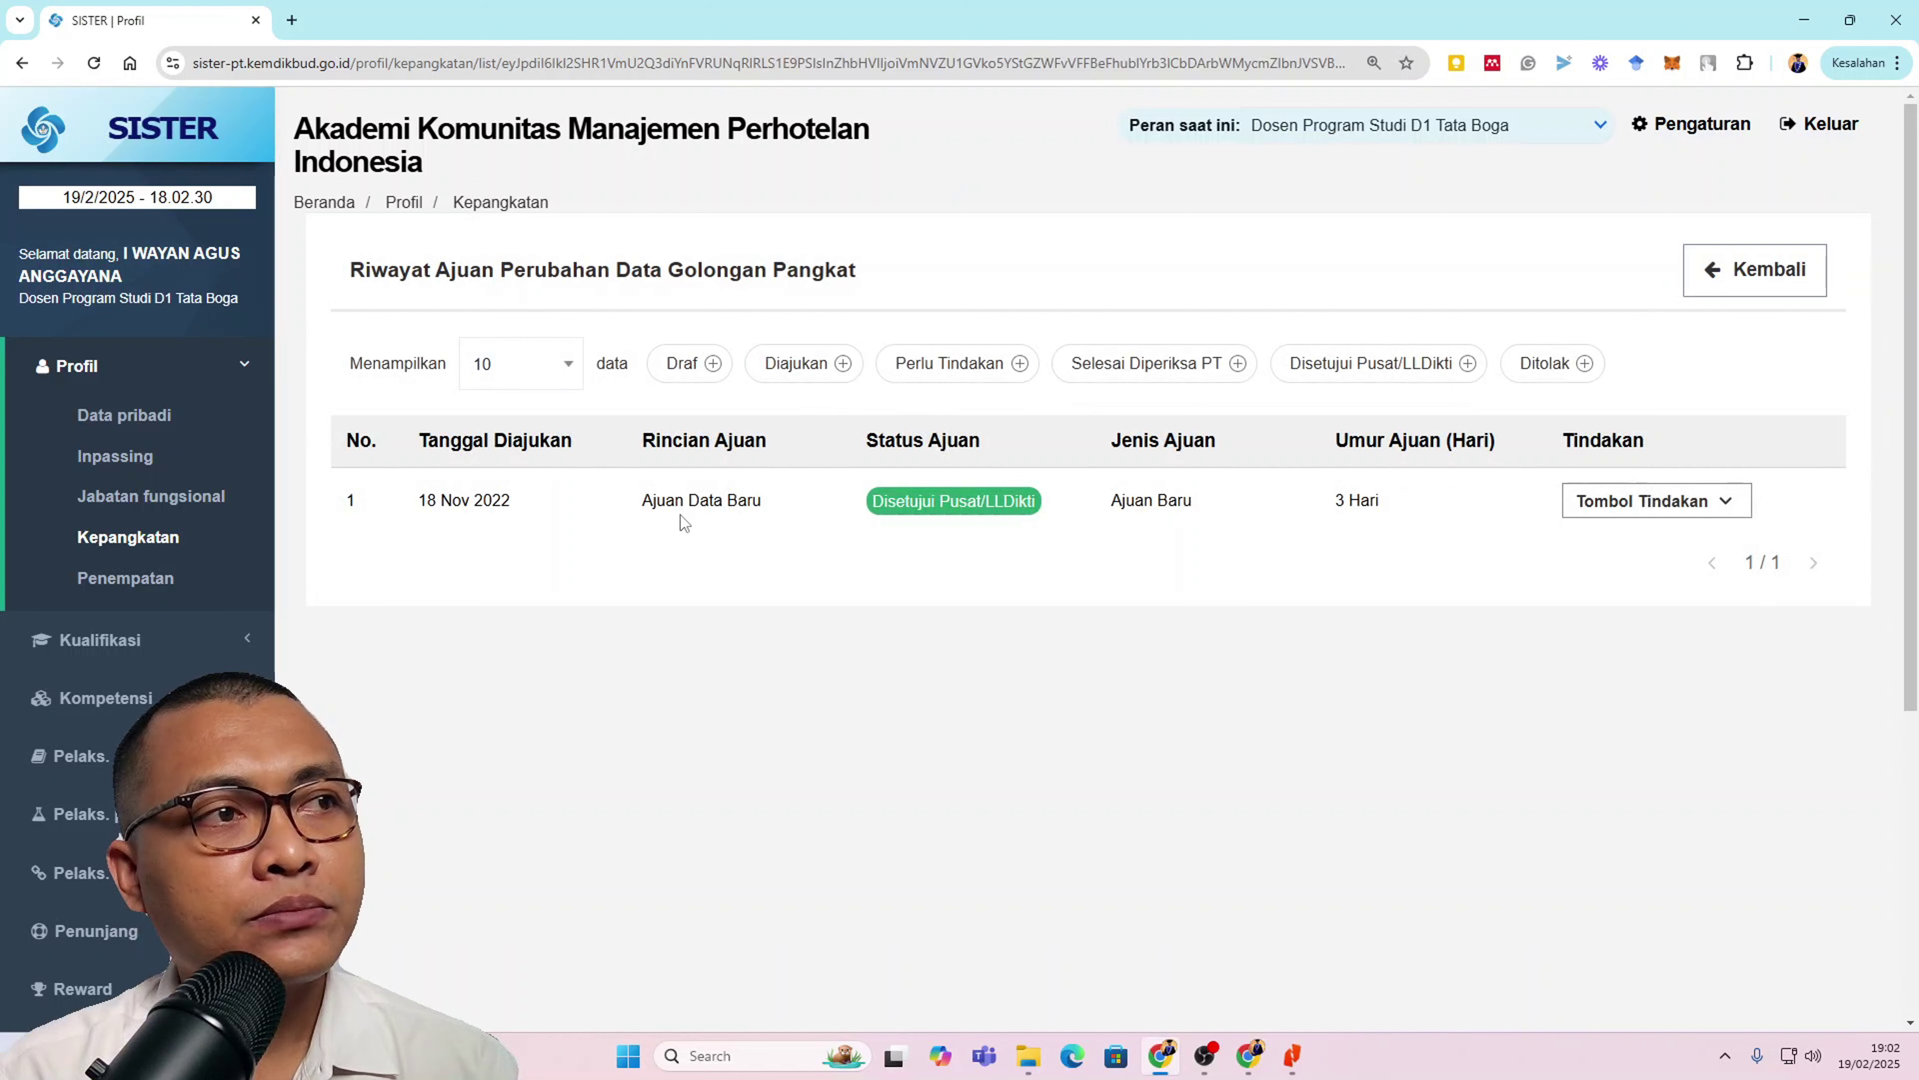
left_click(1595, 516)
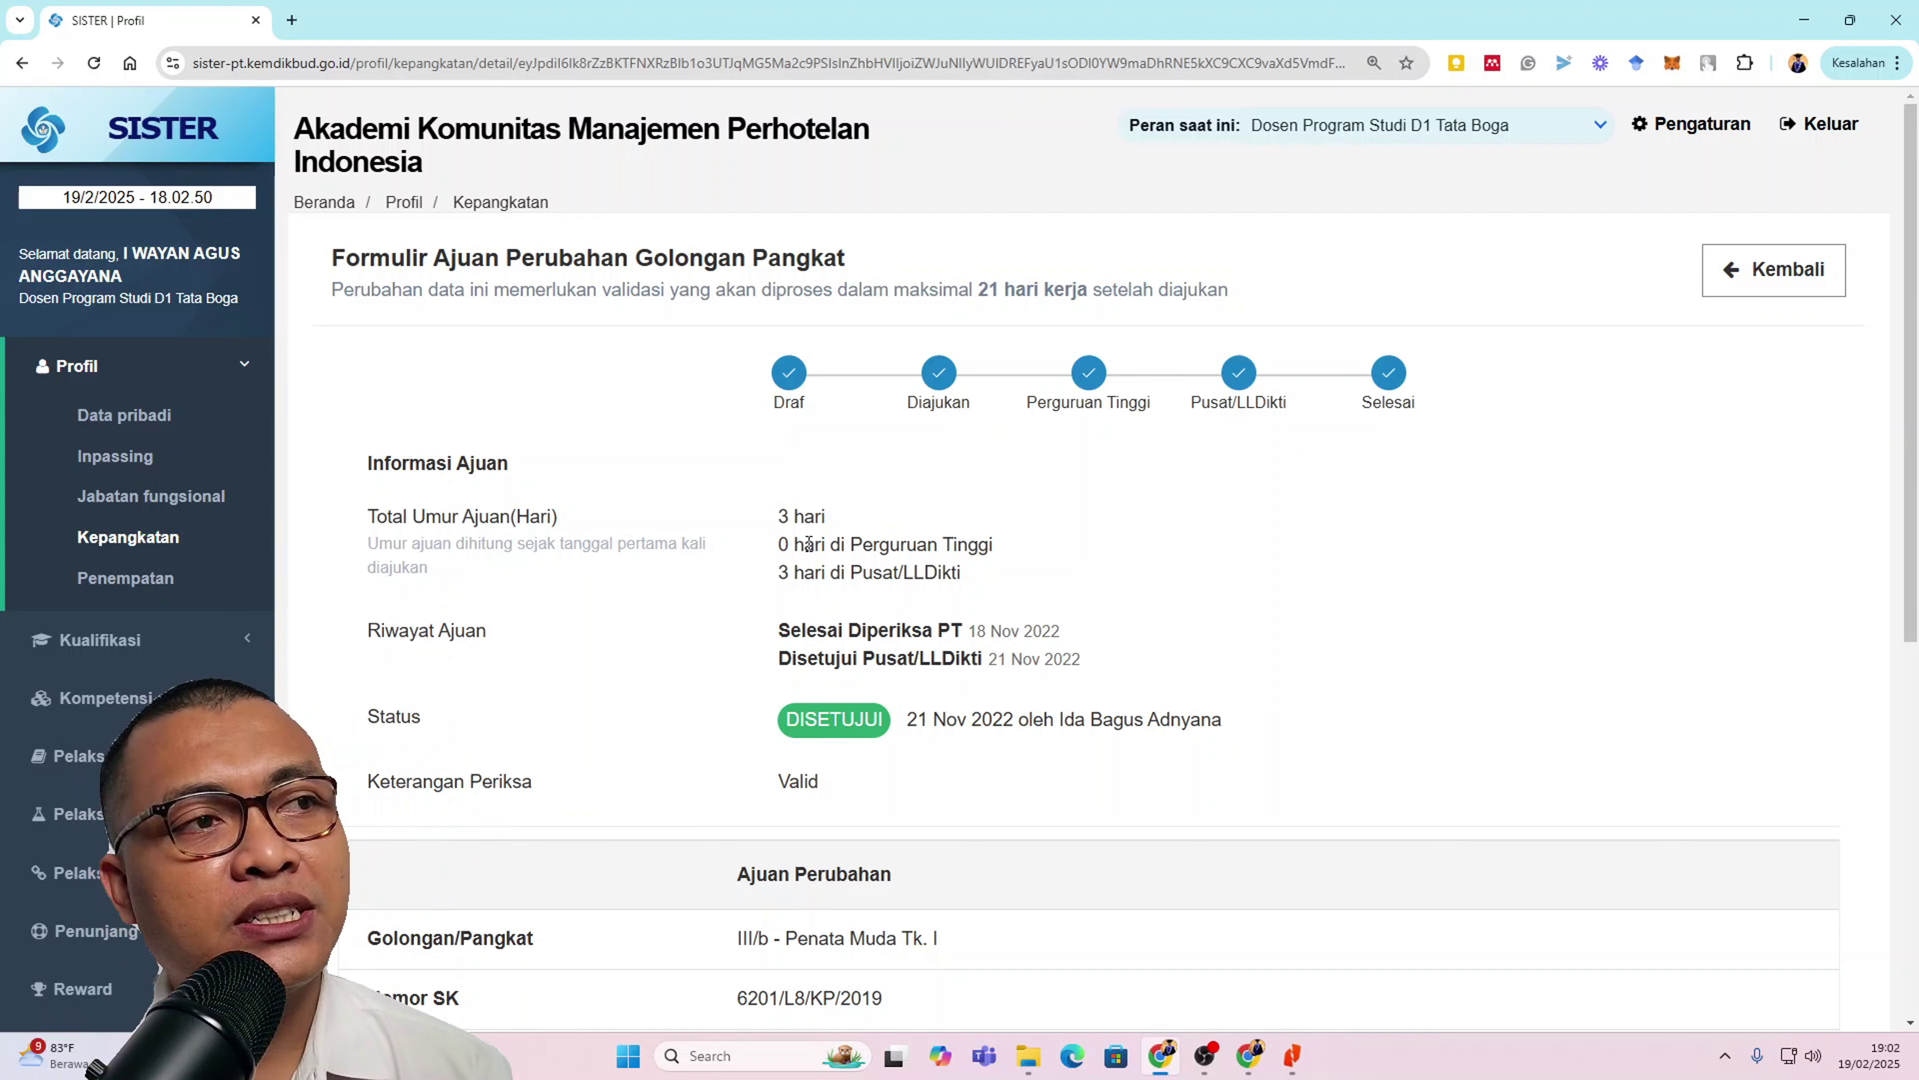
scroll(815, 546, "down", 2)
scroll(807, 542, "down", 1)
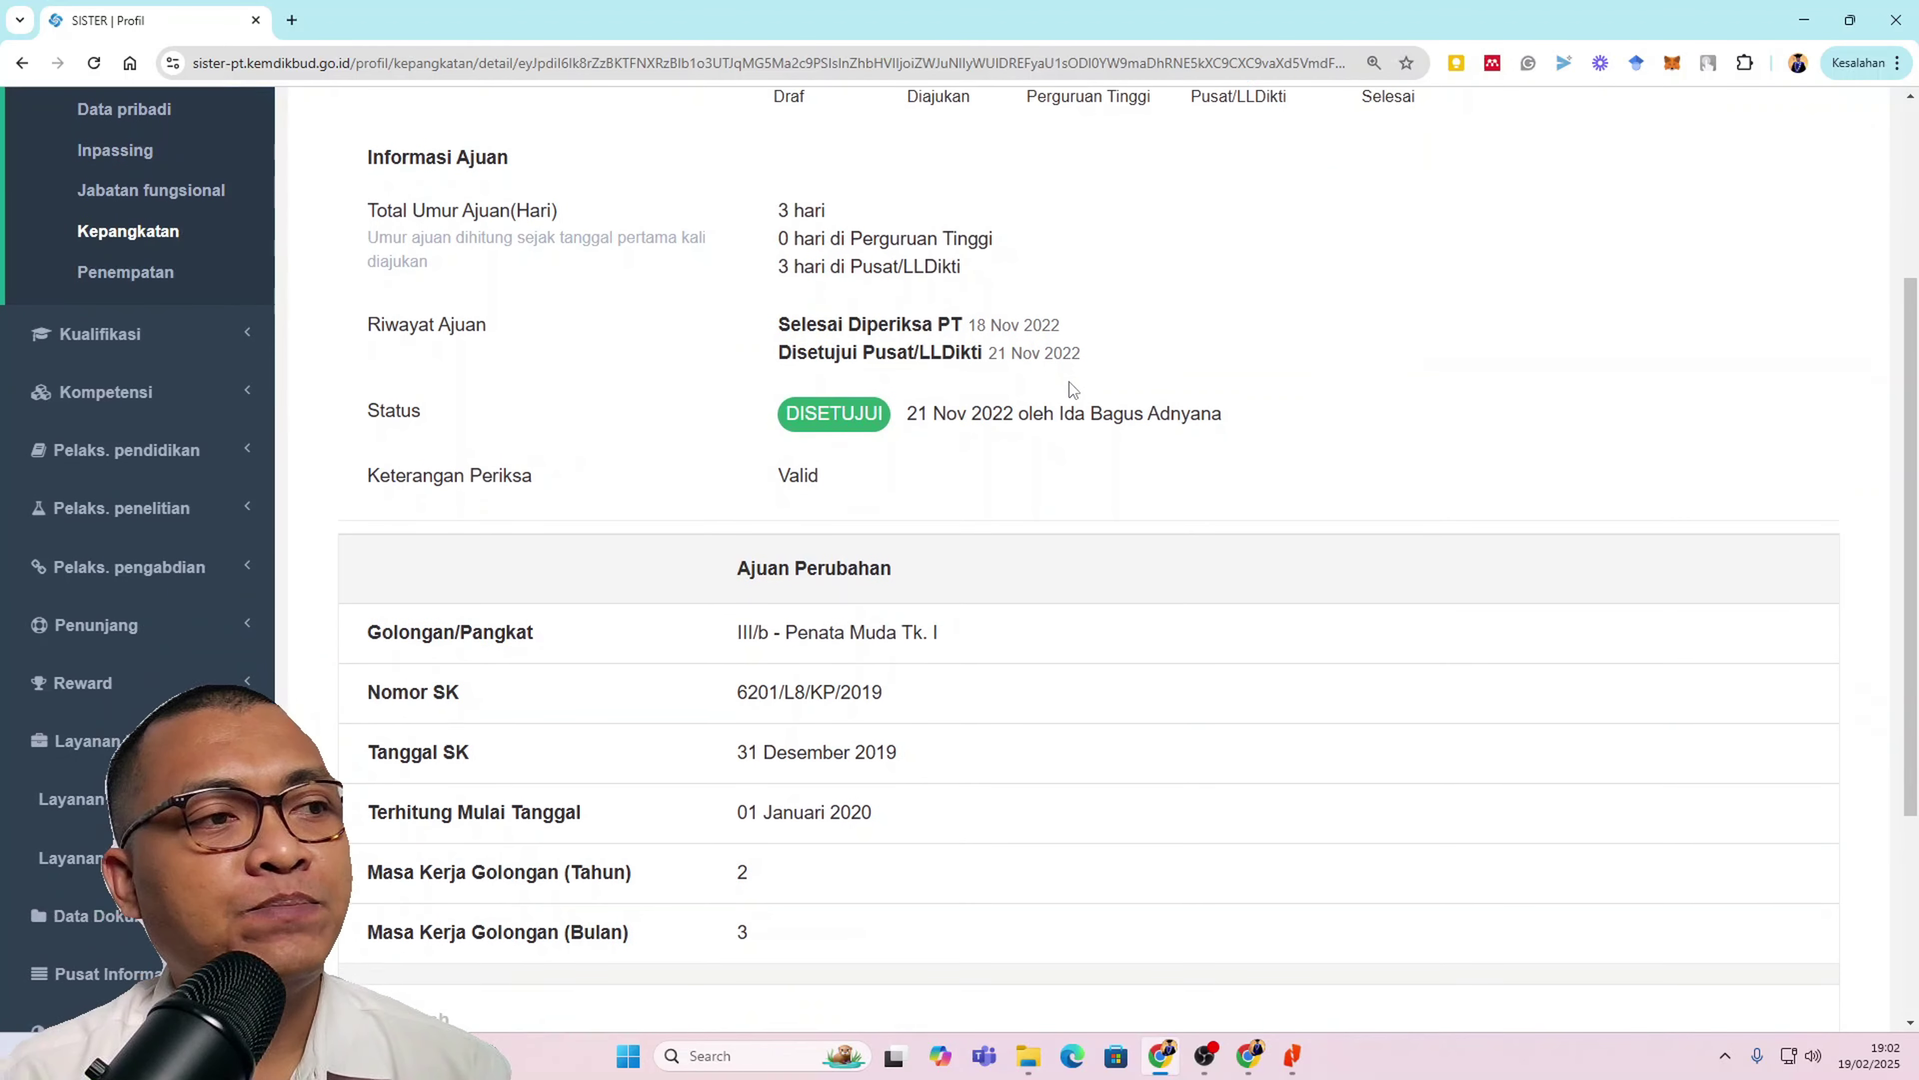
scroll(1071, 384, "down", 4)
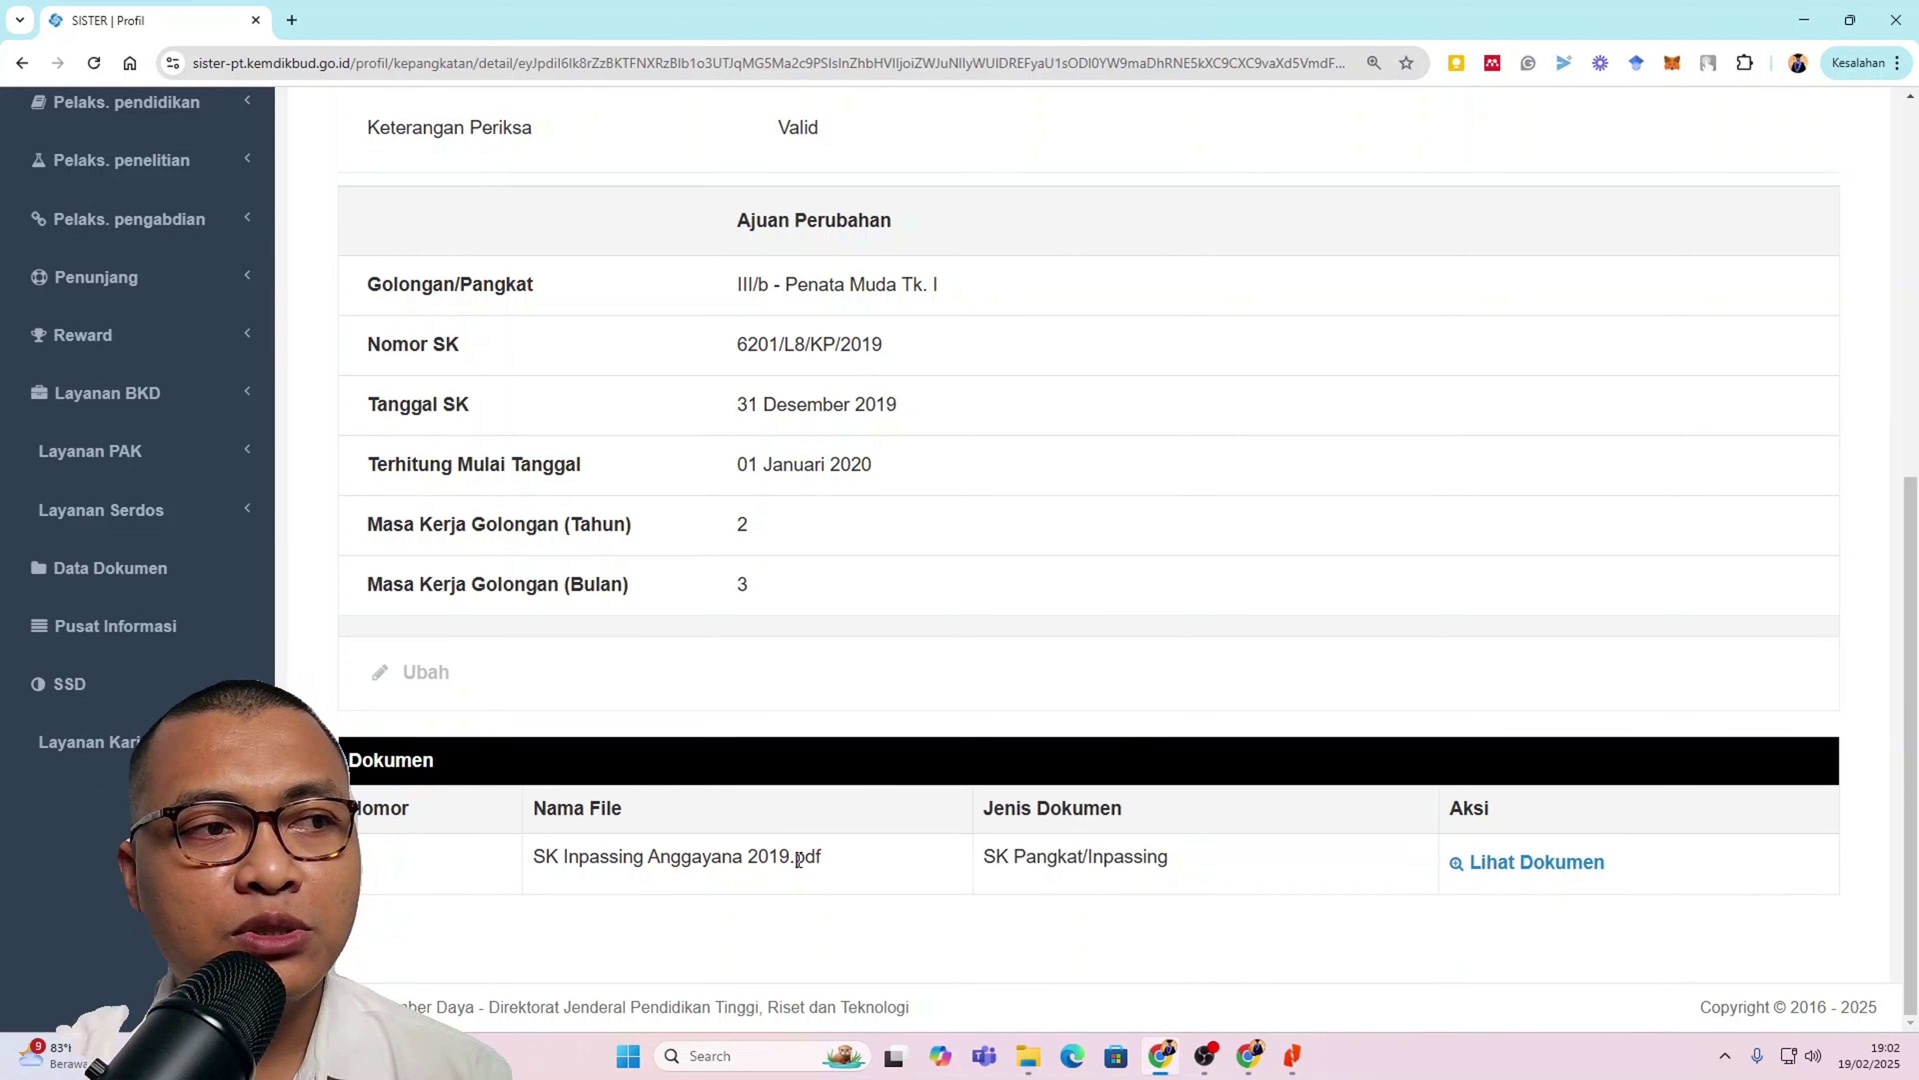
scroll(1323, 852, "up", 2)
scroll(1319, 843, "up", 5)
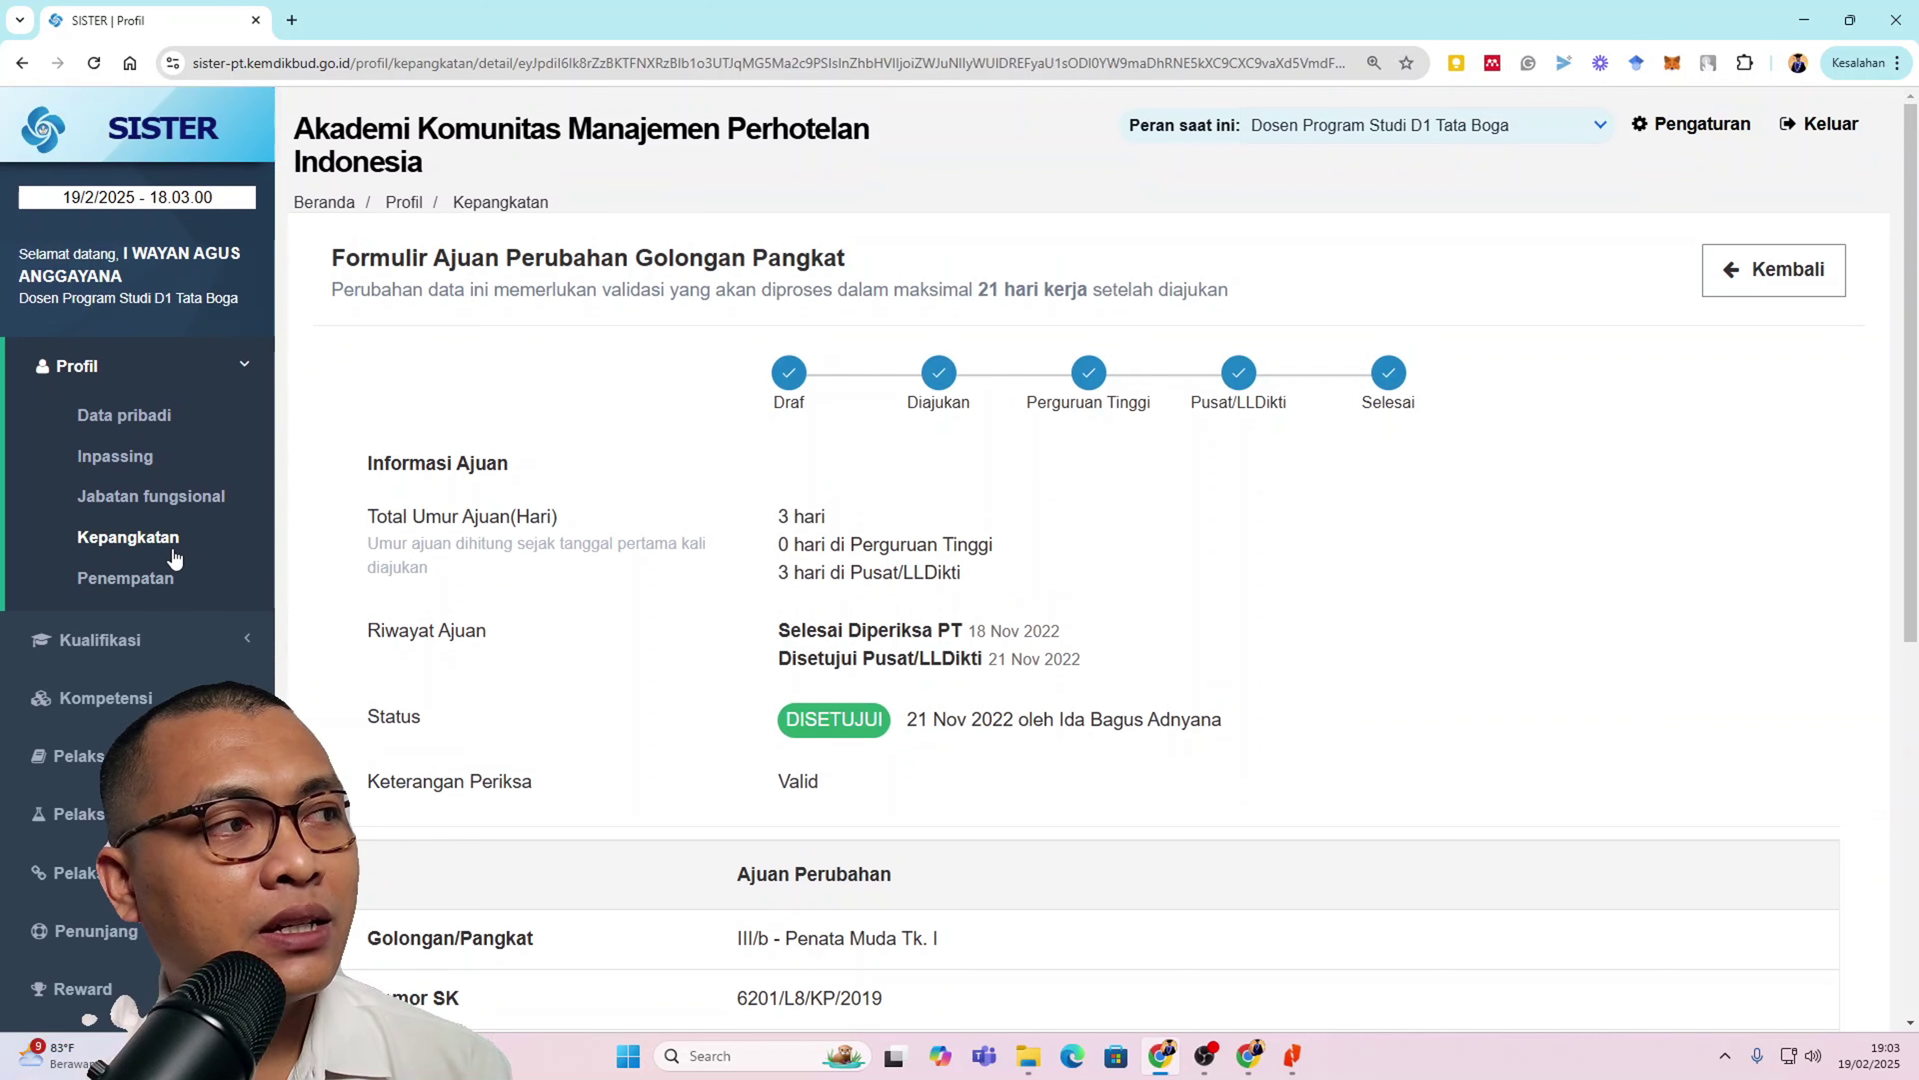
Step: Start a new golongan/pangkat submission and choose III/c (Penata) as the rank
left_click(166, 539)
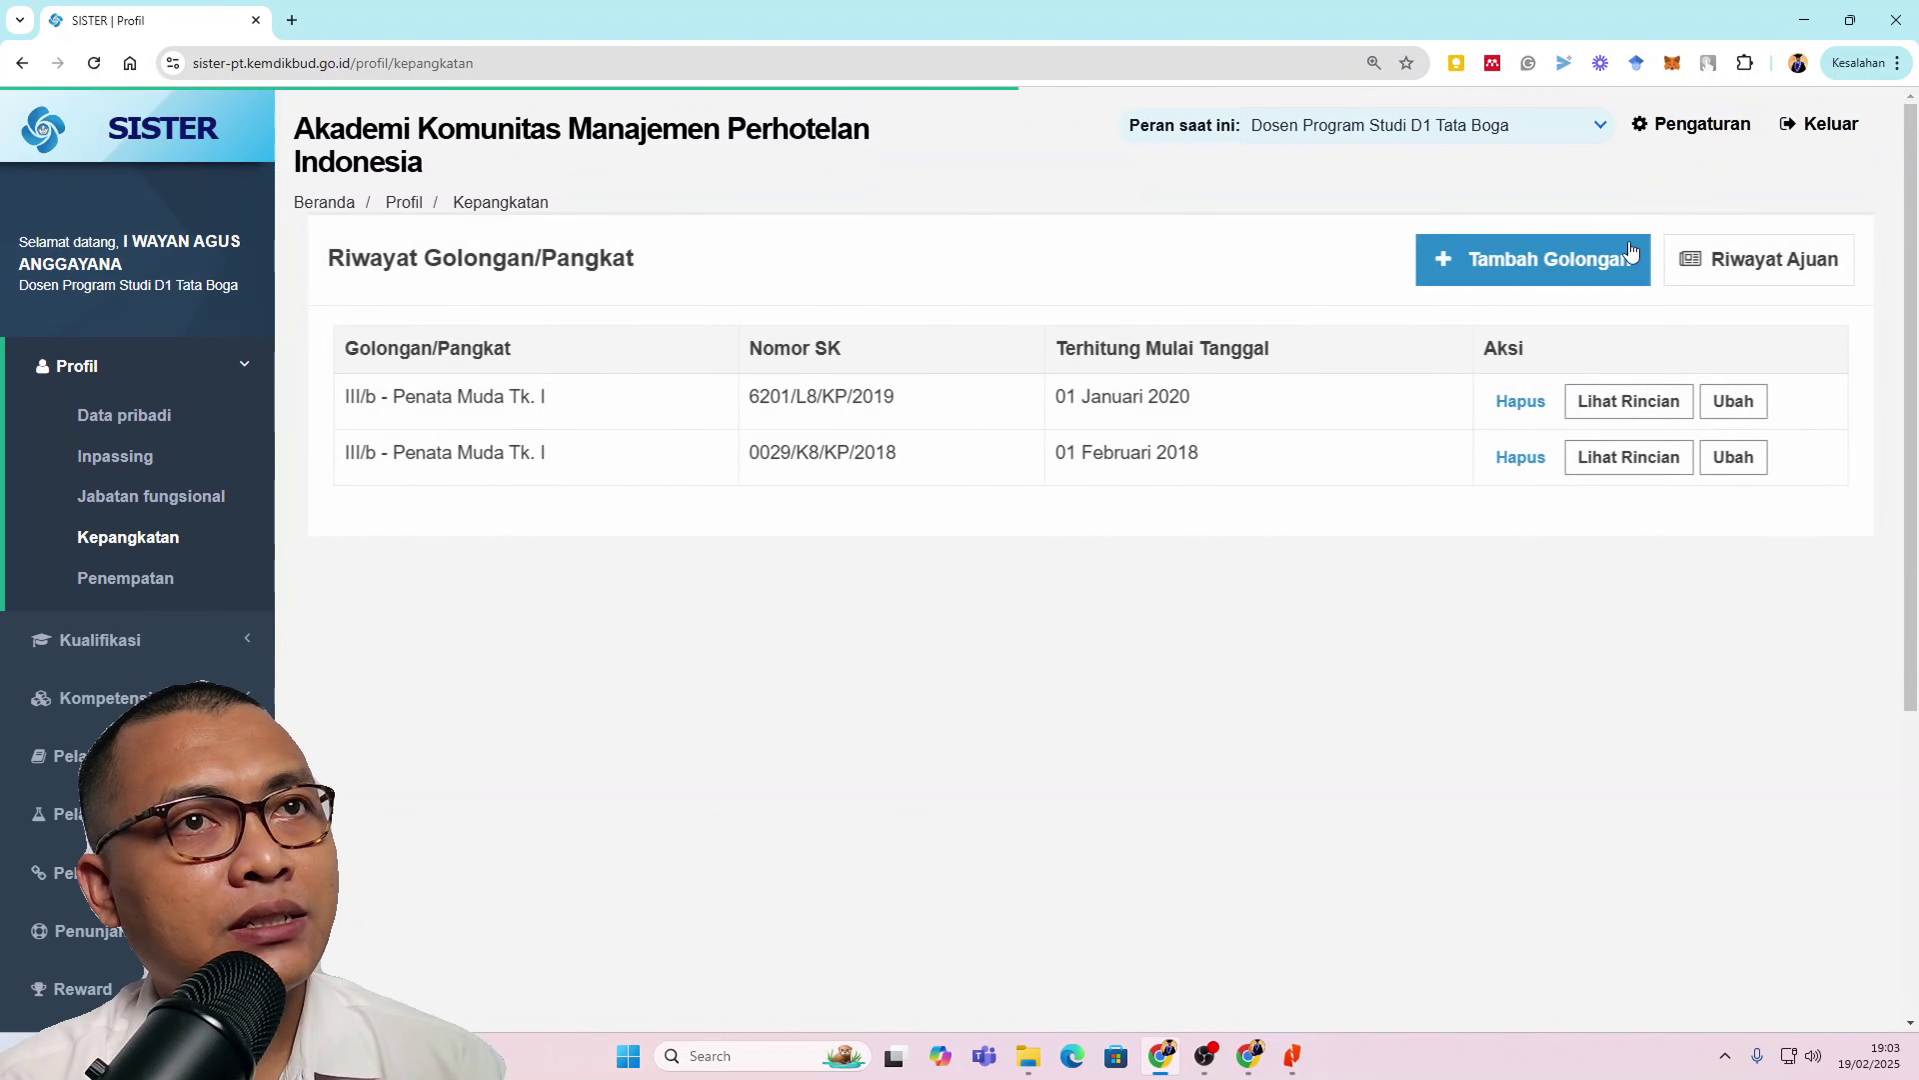
left_click(1587, 268)
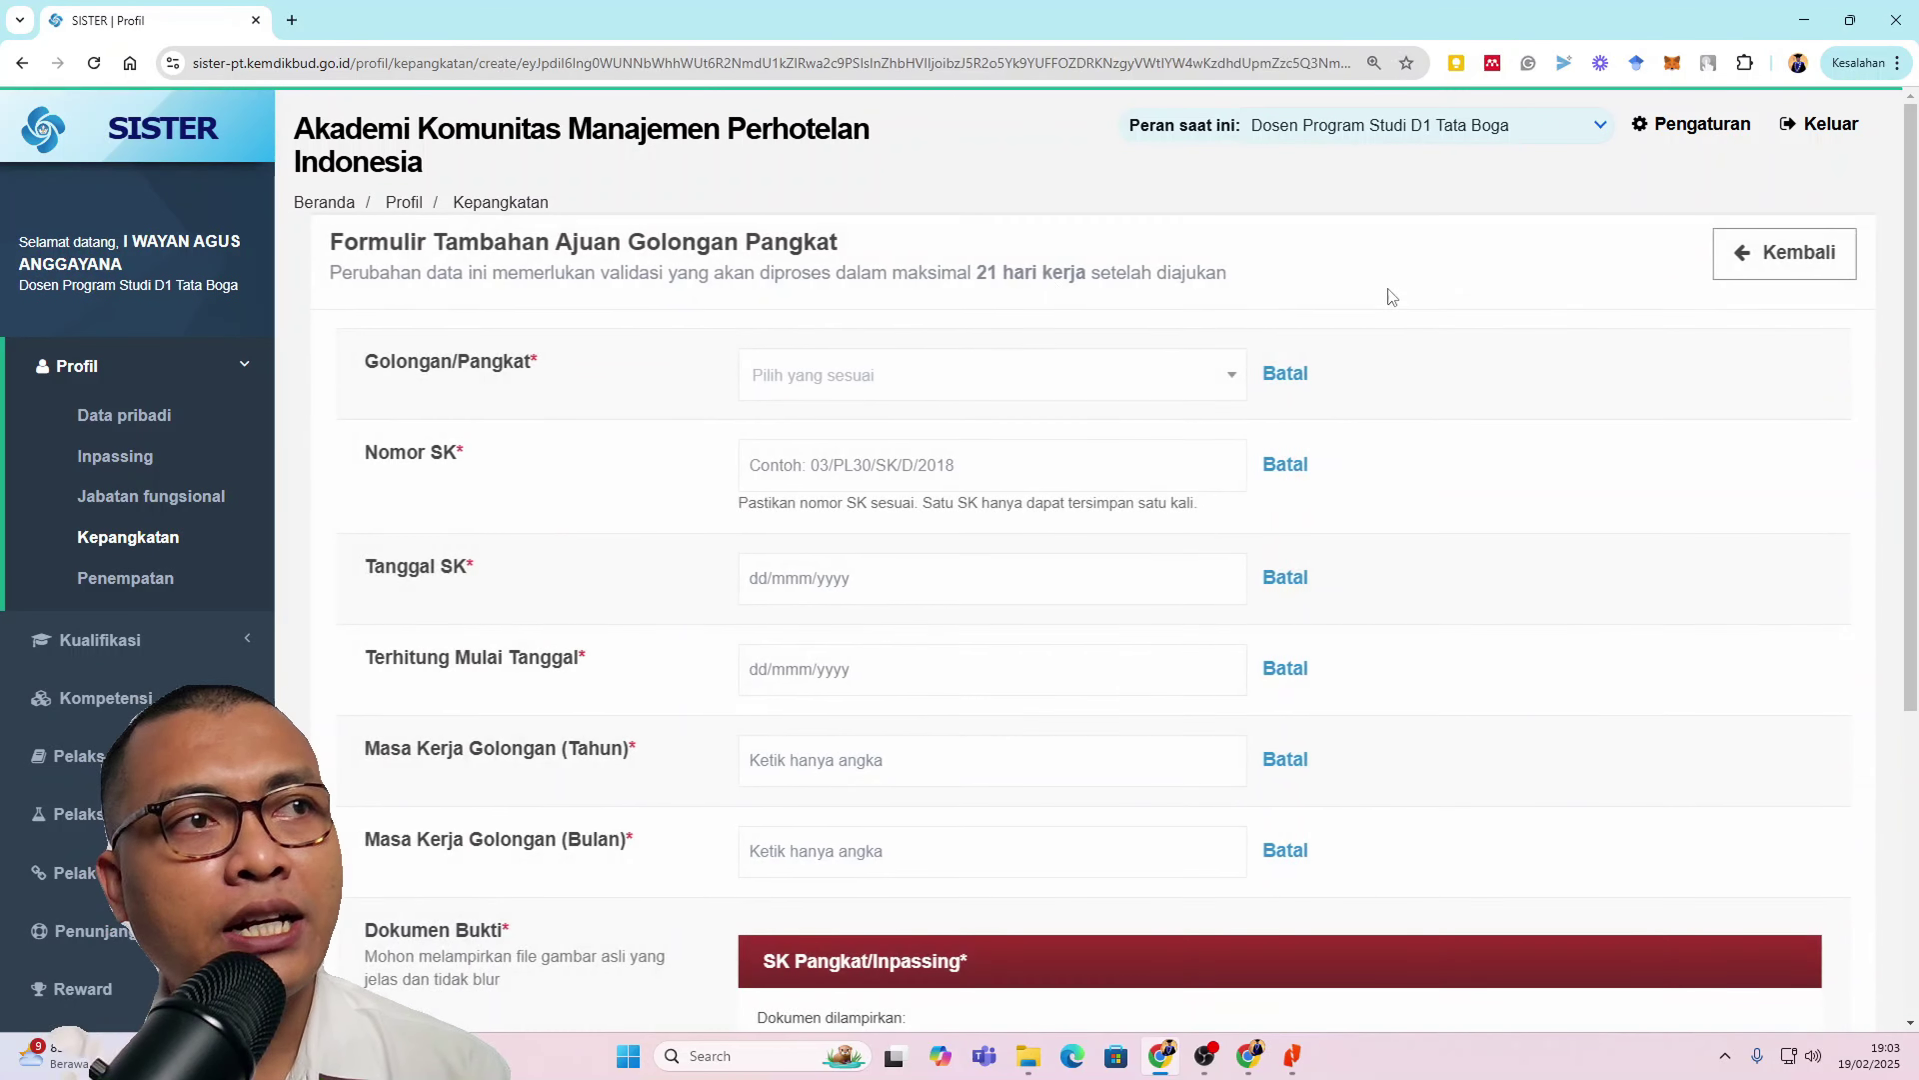
left_click(844, 386)
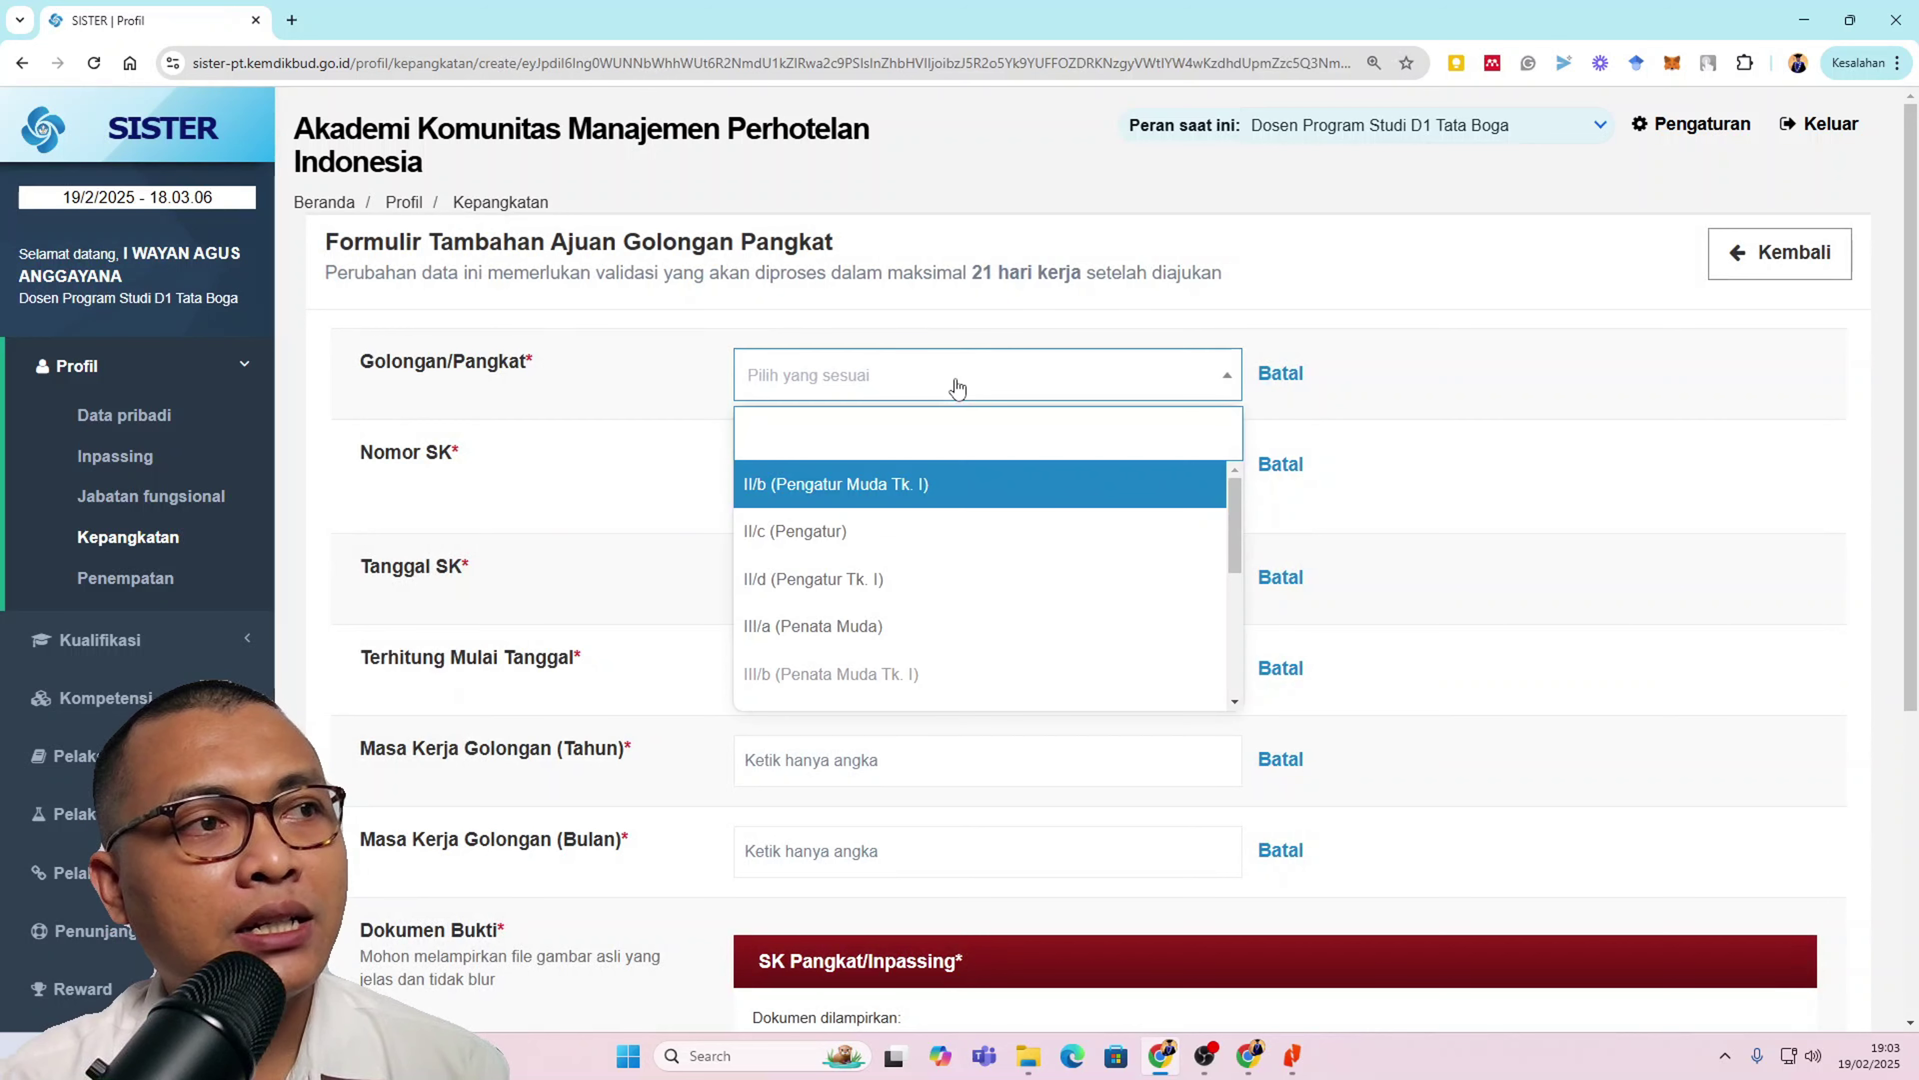
scroll(959, 588, "down", 1)
scroll(956, 593, "down", 1)
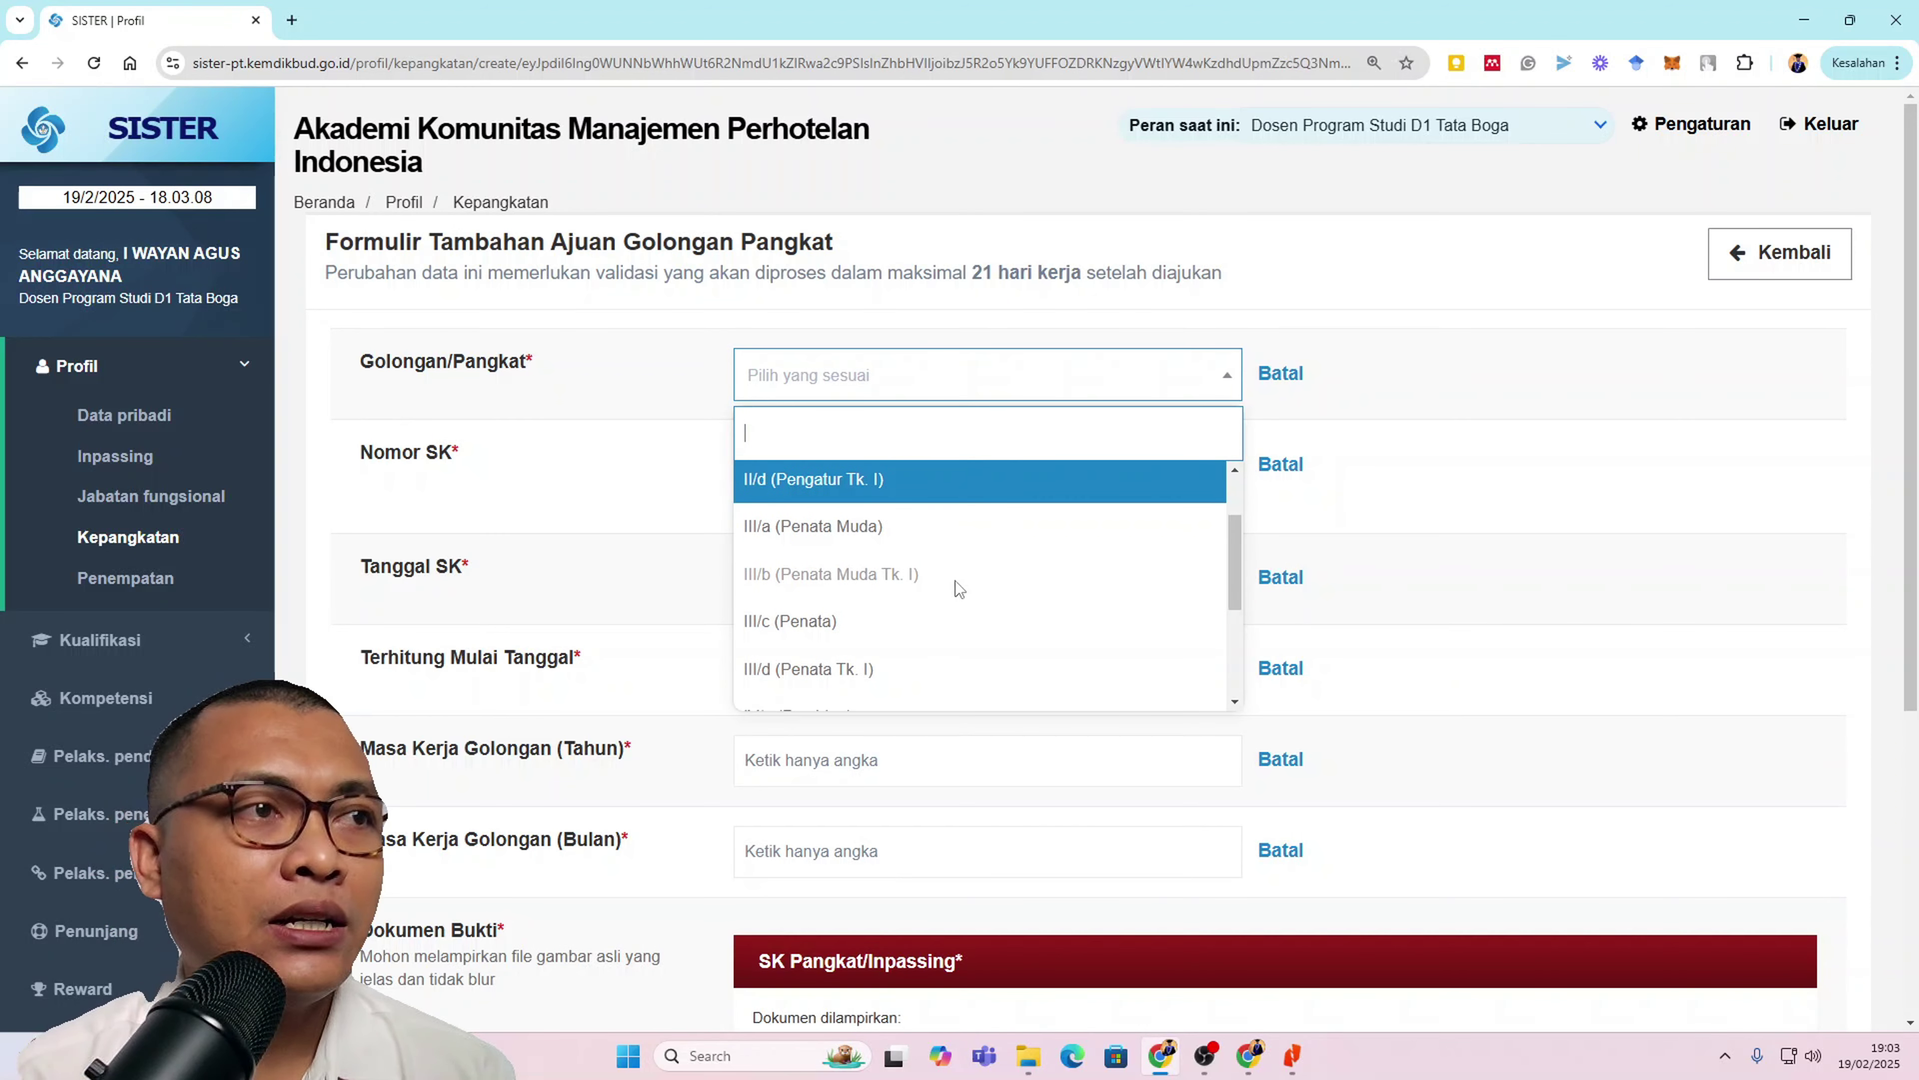
left_click(831, 622)
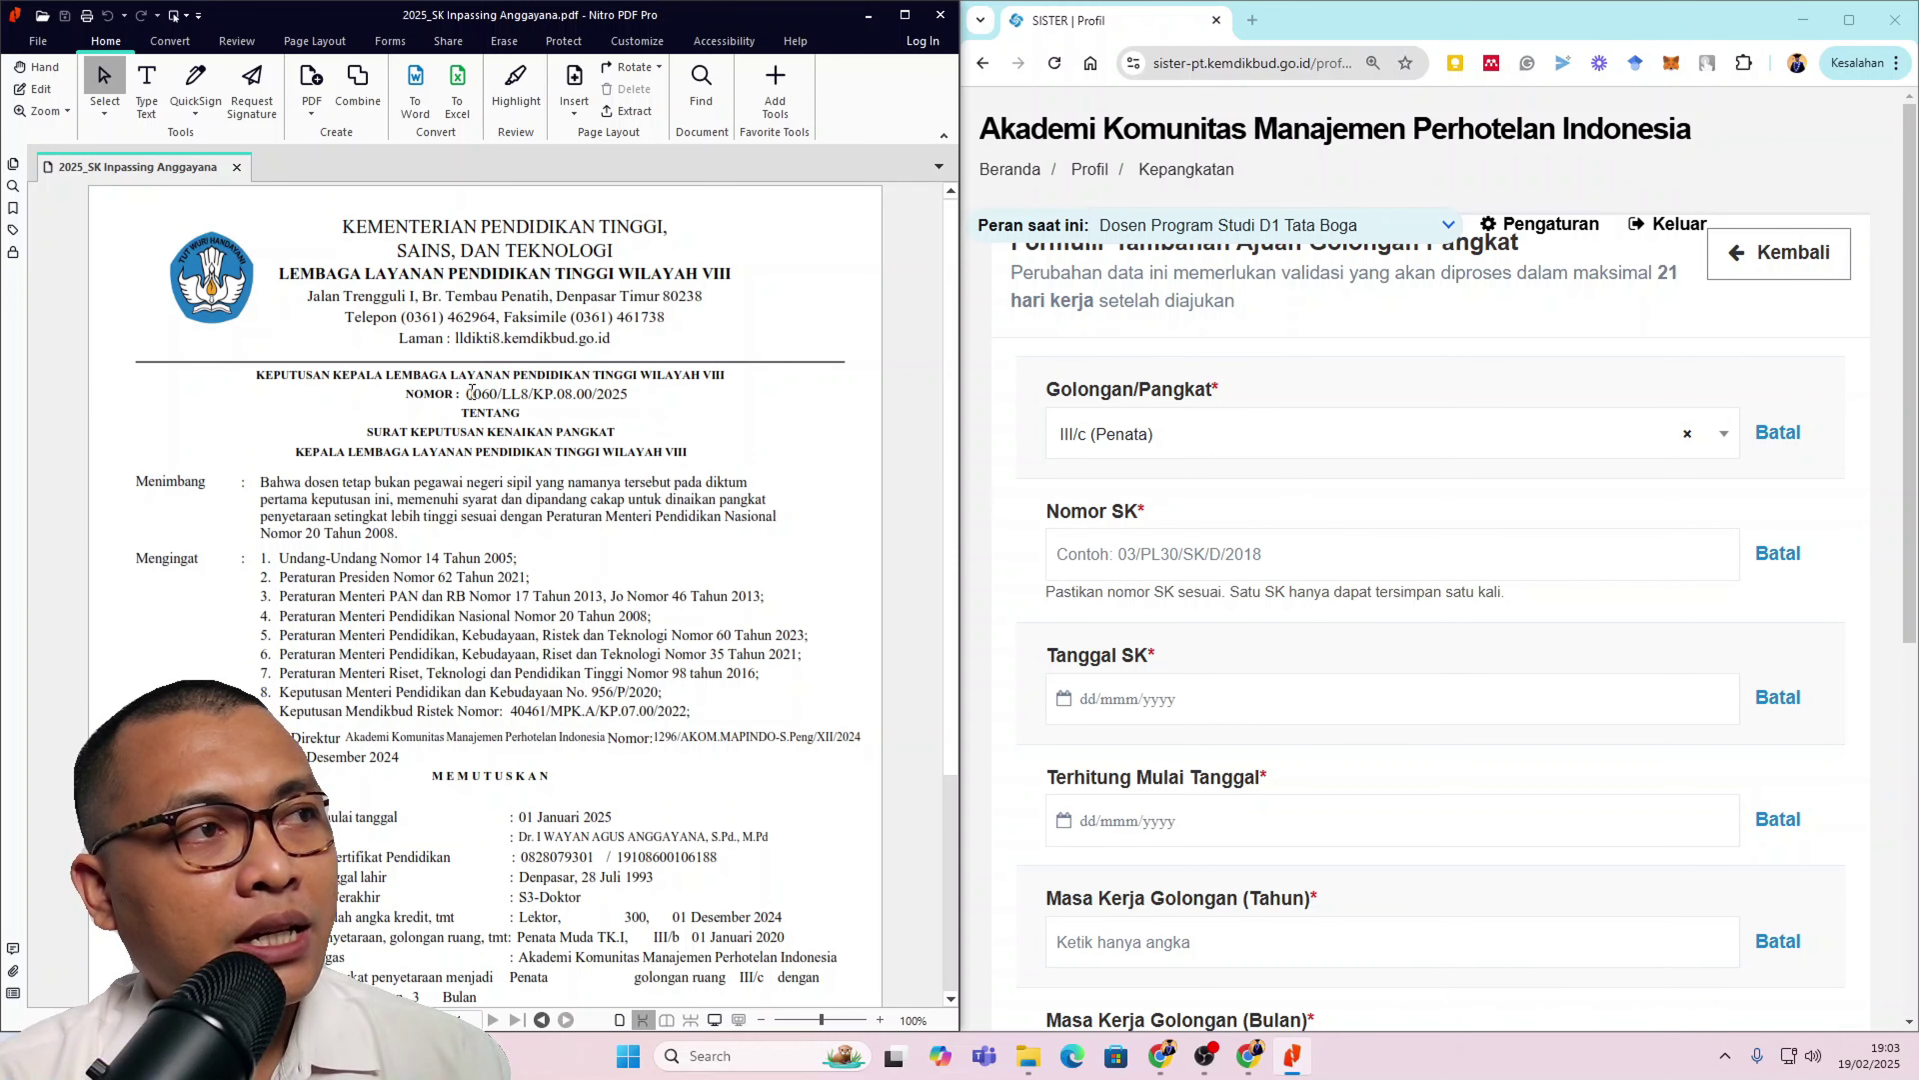
left_click_drag(468, 393, 619, 391)
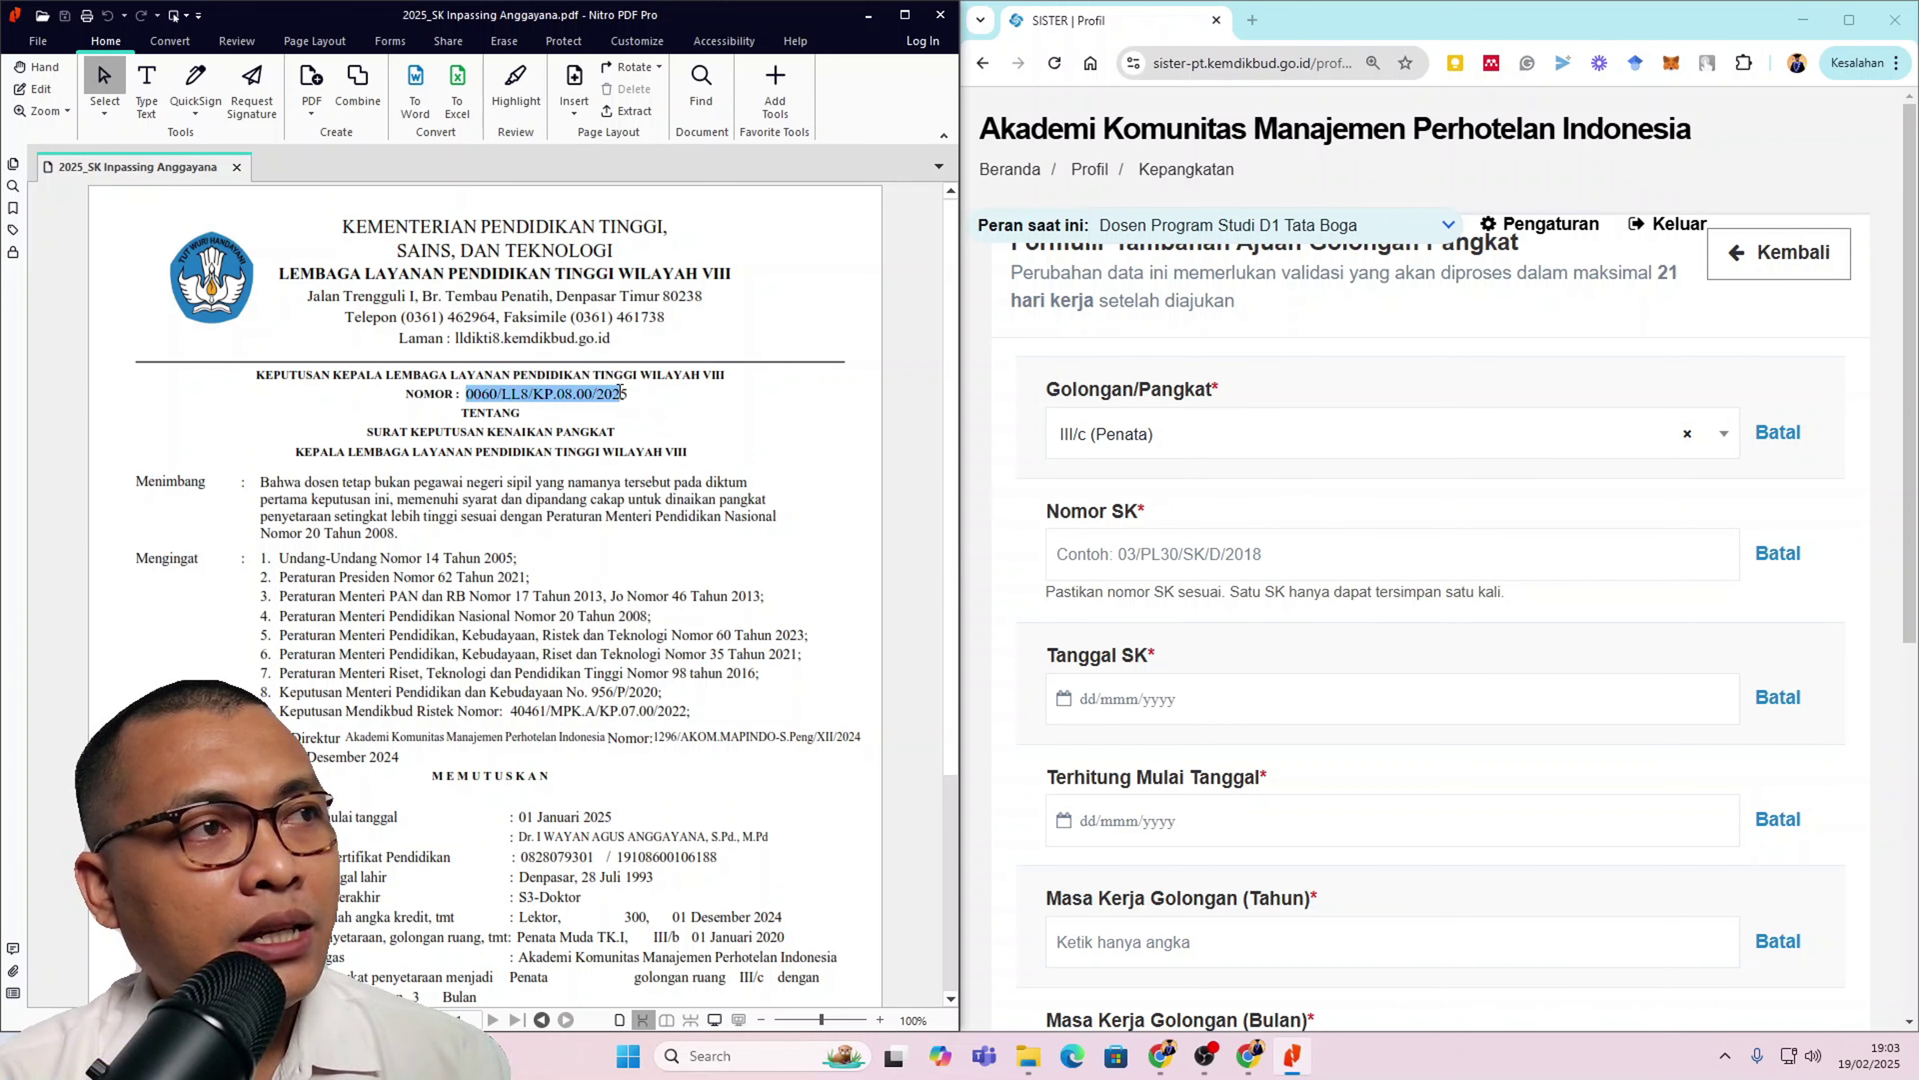
right_click(623, 394)
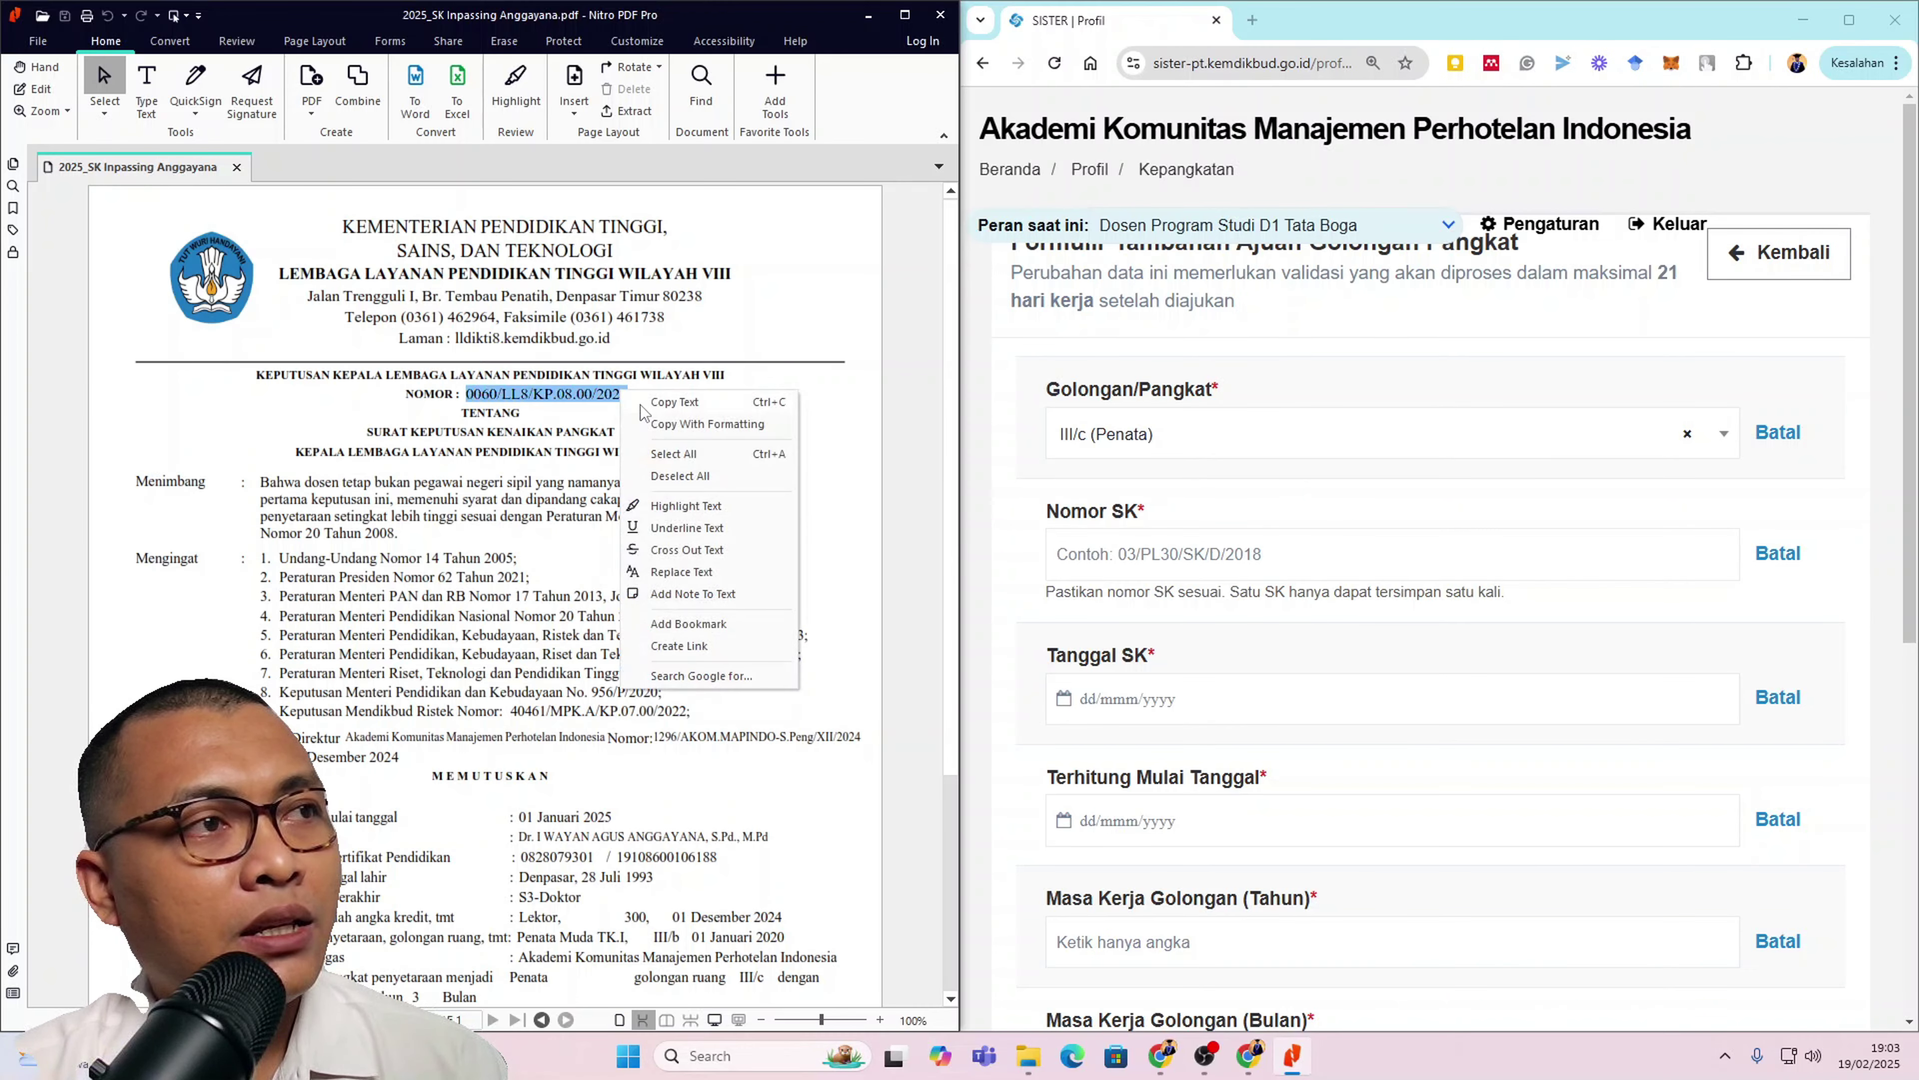
left_click(674, 401)
right_click(1217, 557)
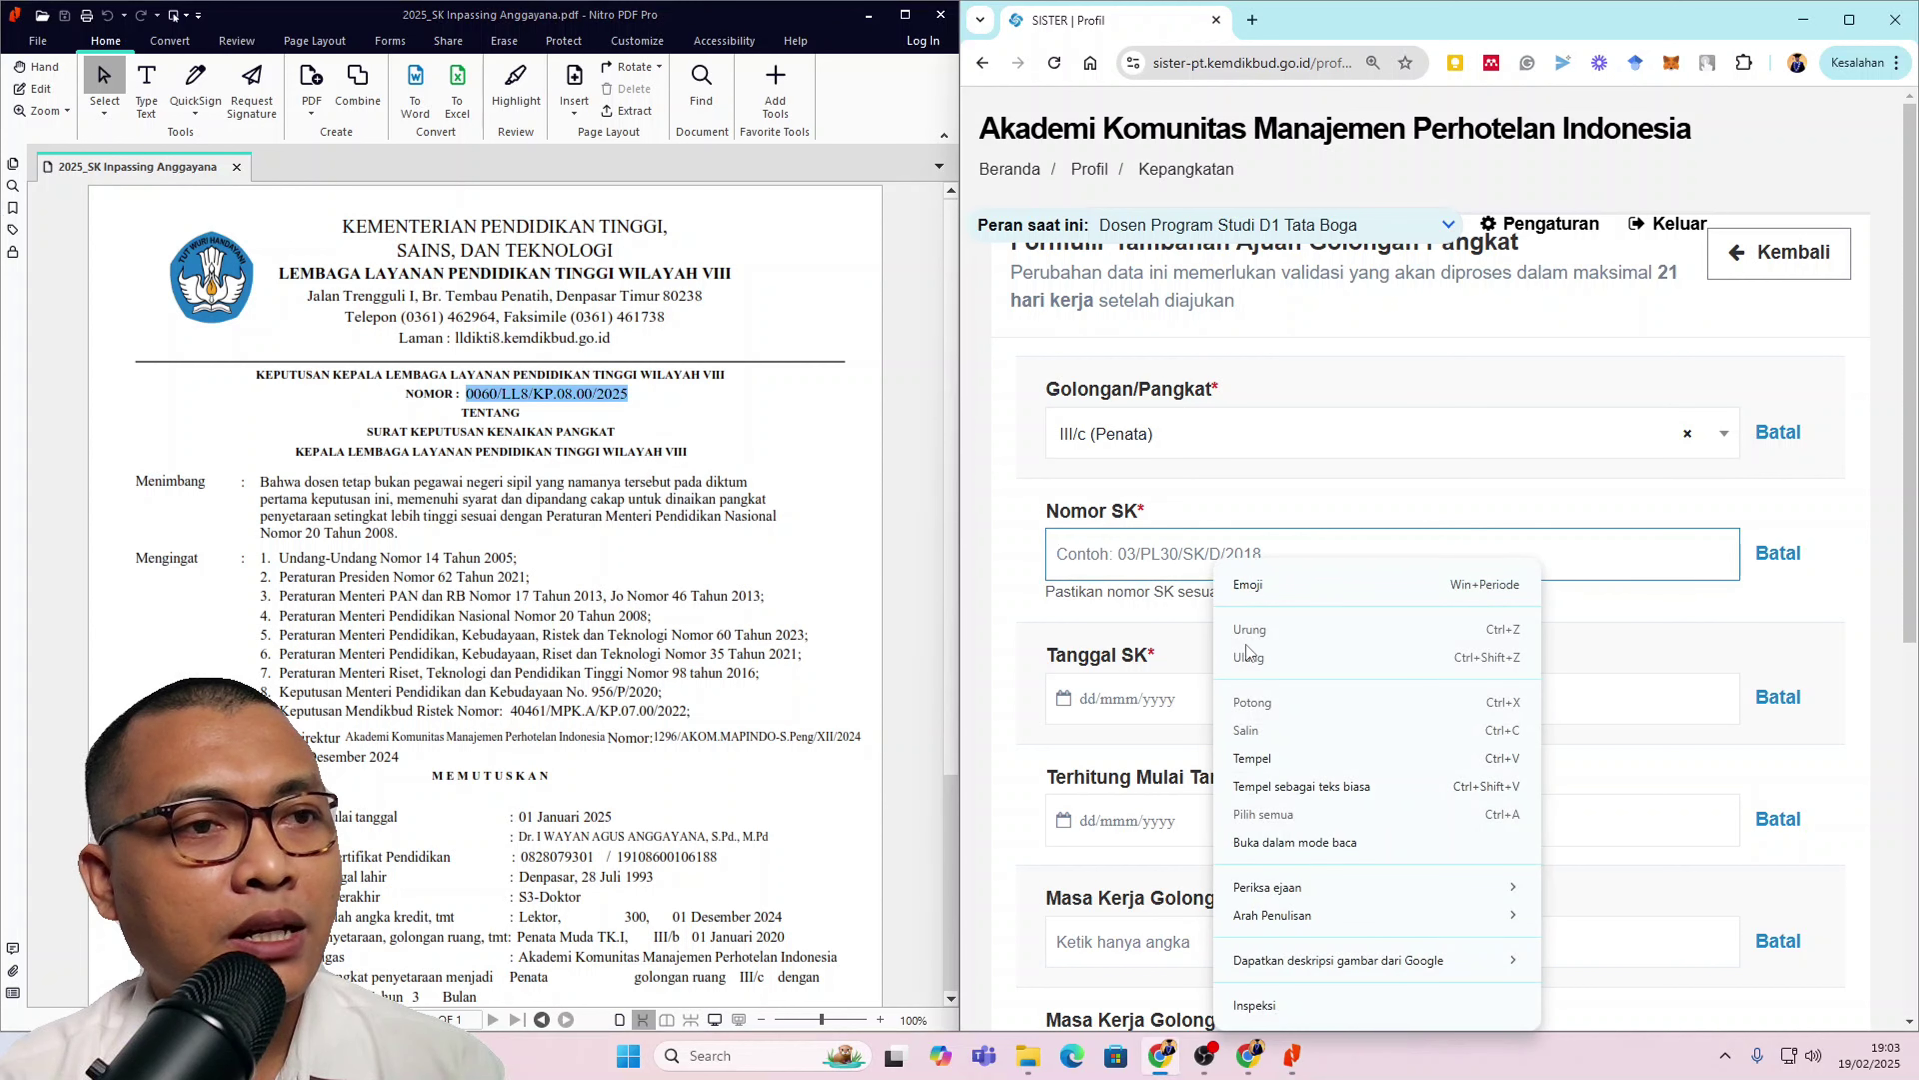
left_click(1281, 789)
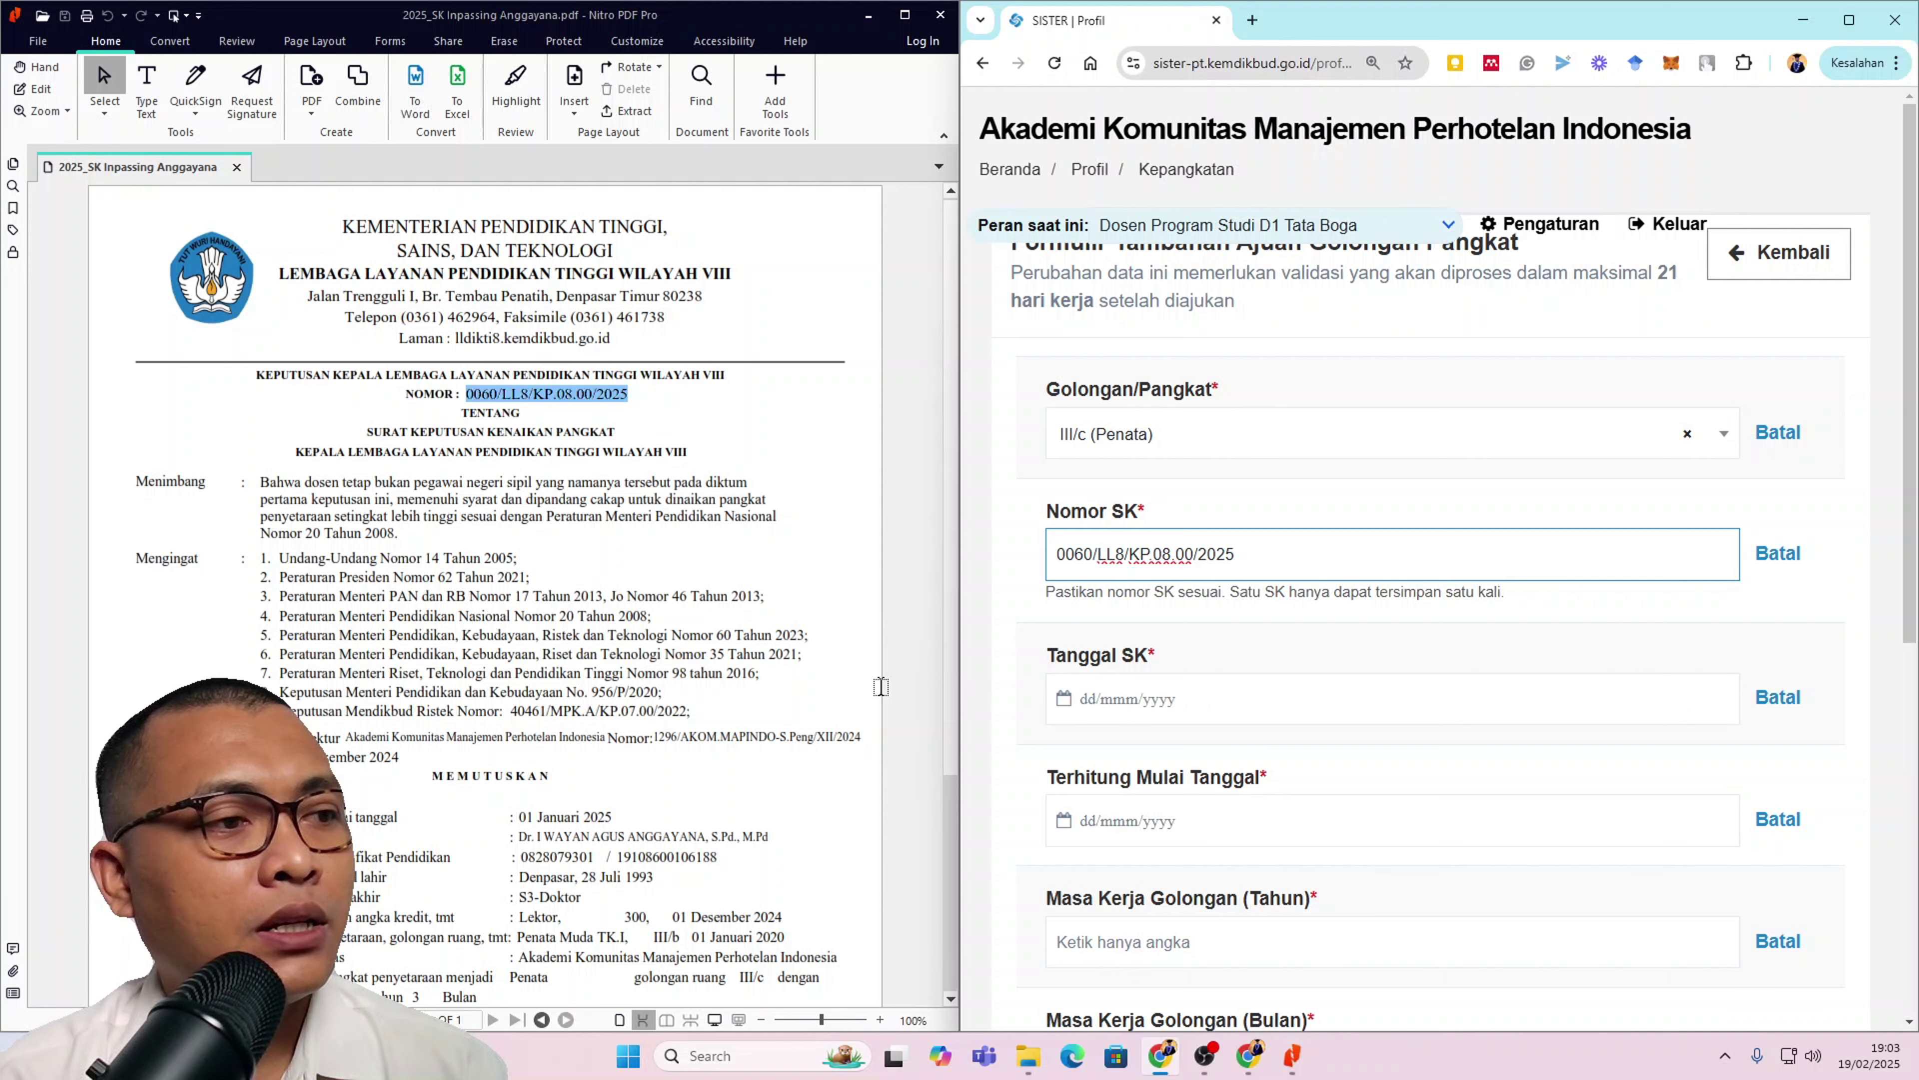
scroll(785, 776, "down", 2)
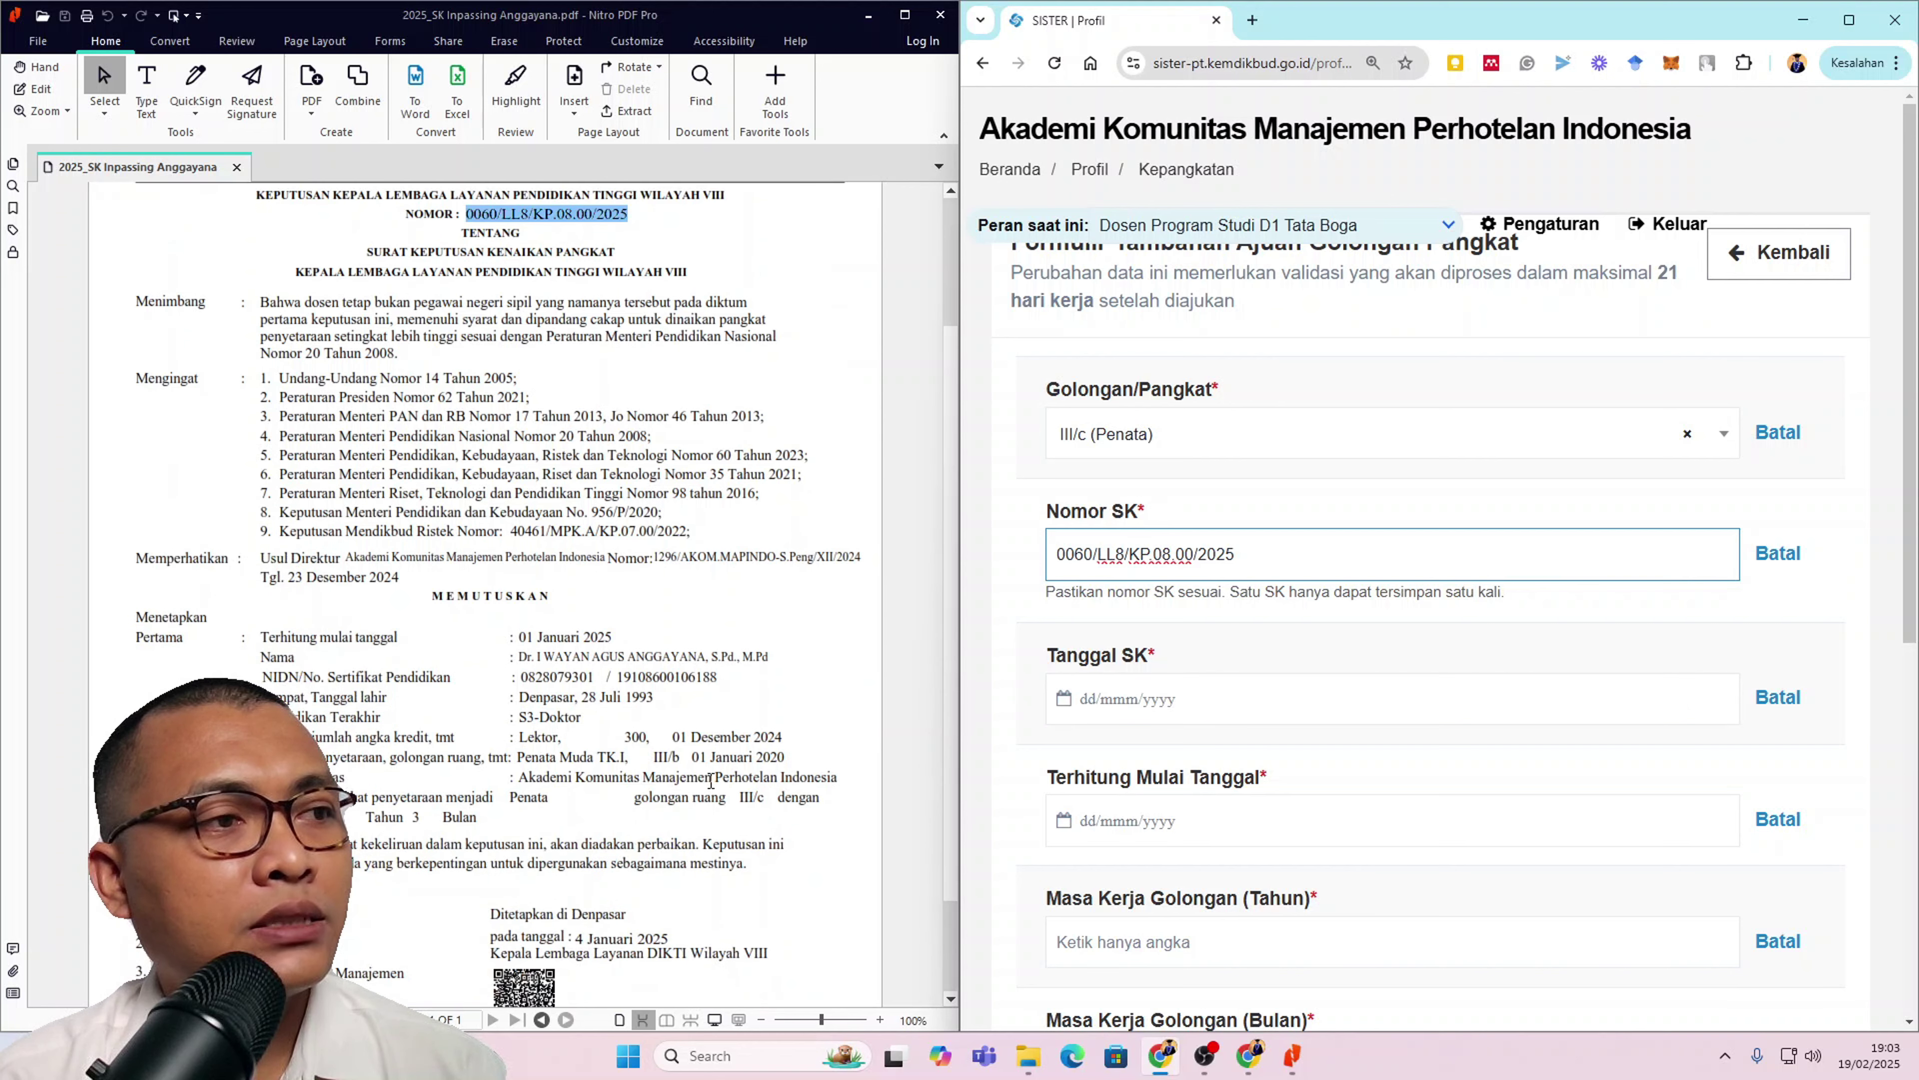
Step: Set Tanggal SK to 04 Januari 2025 with the date picker
left_click(1175, 686)
left_click(1076, 769)
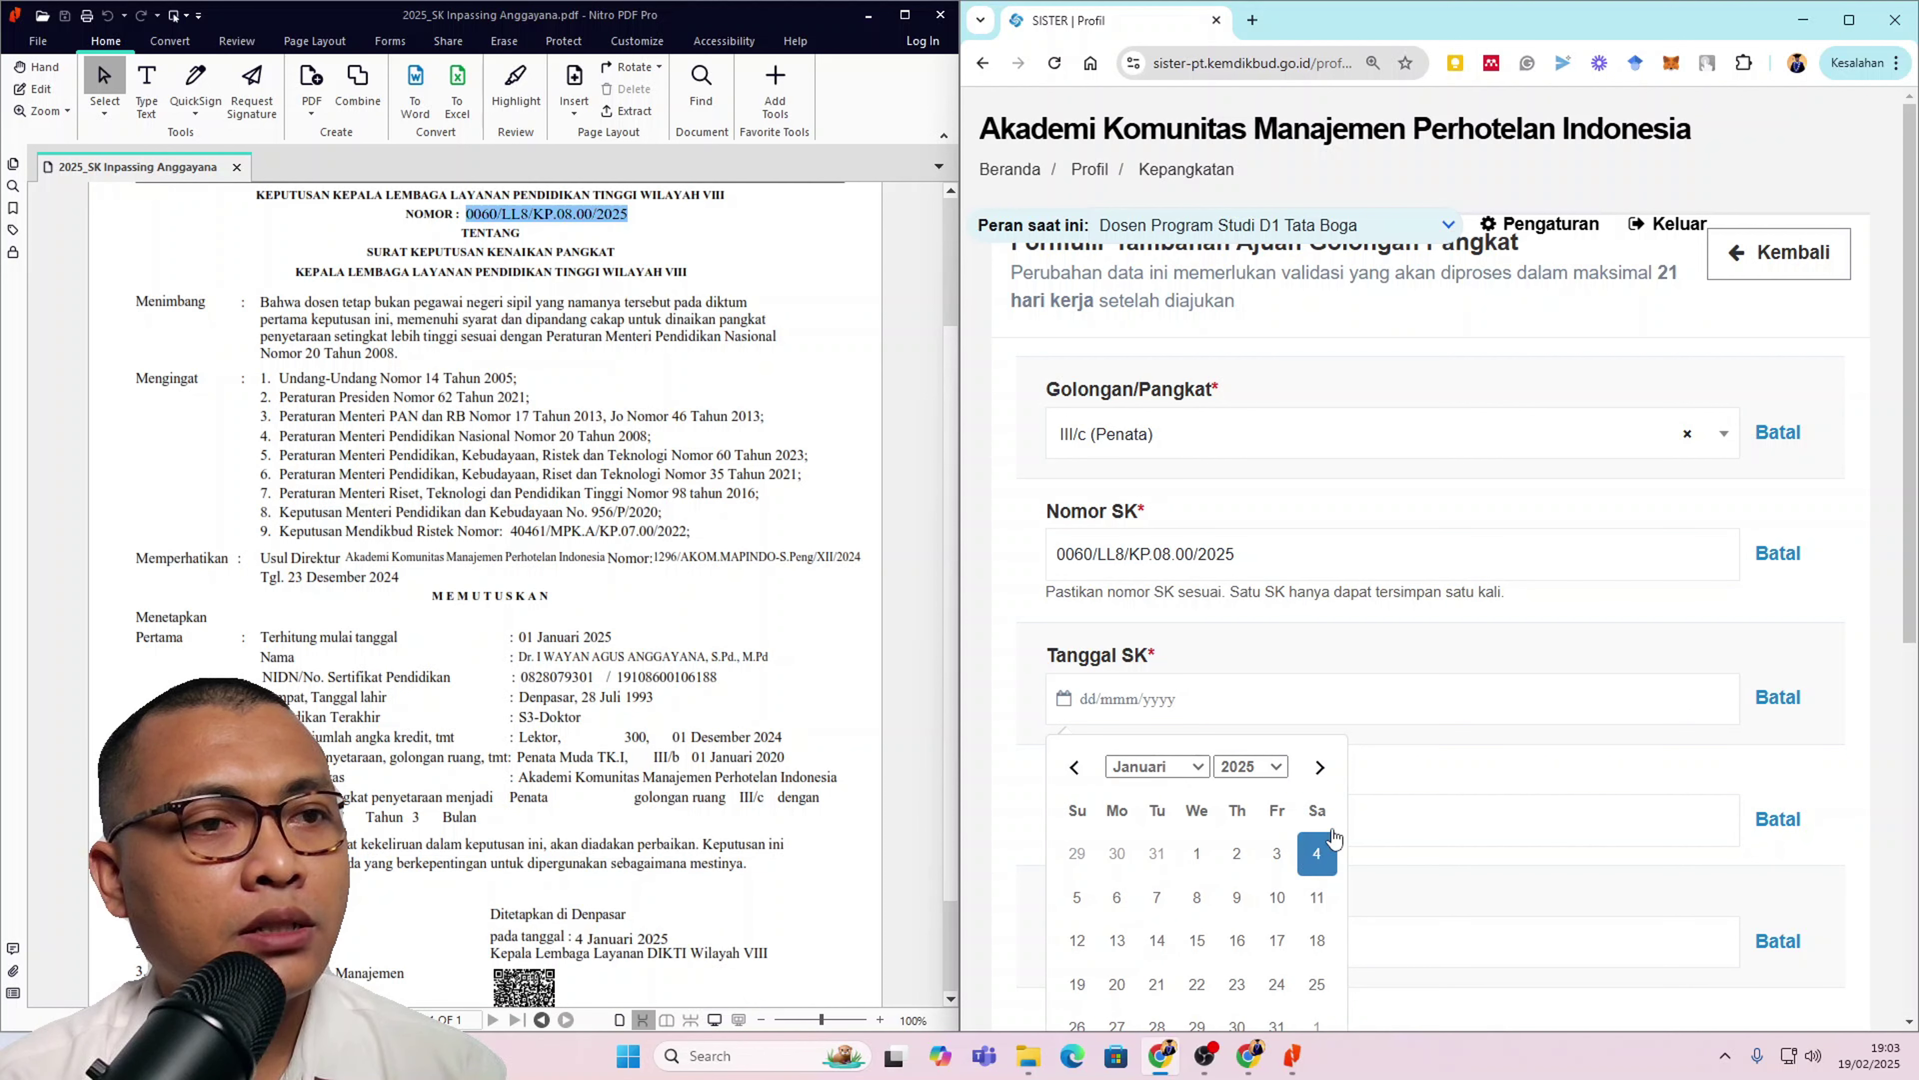
left_click(1316, 853)
scroll(1316, 853, "down", 4)
left_click(1306, 828)
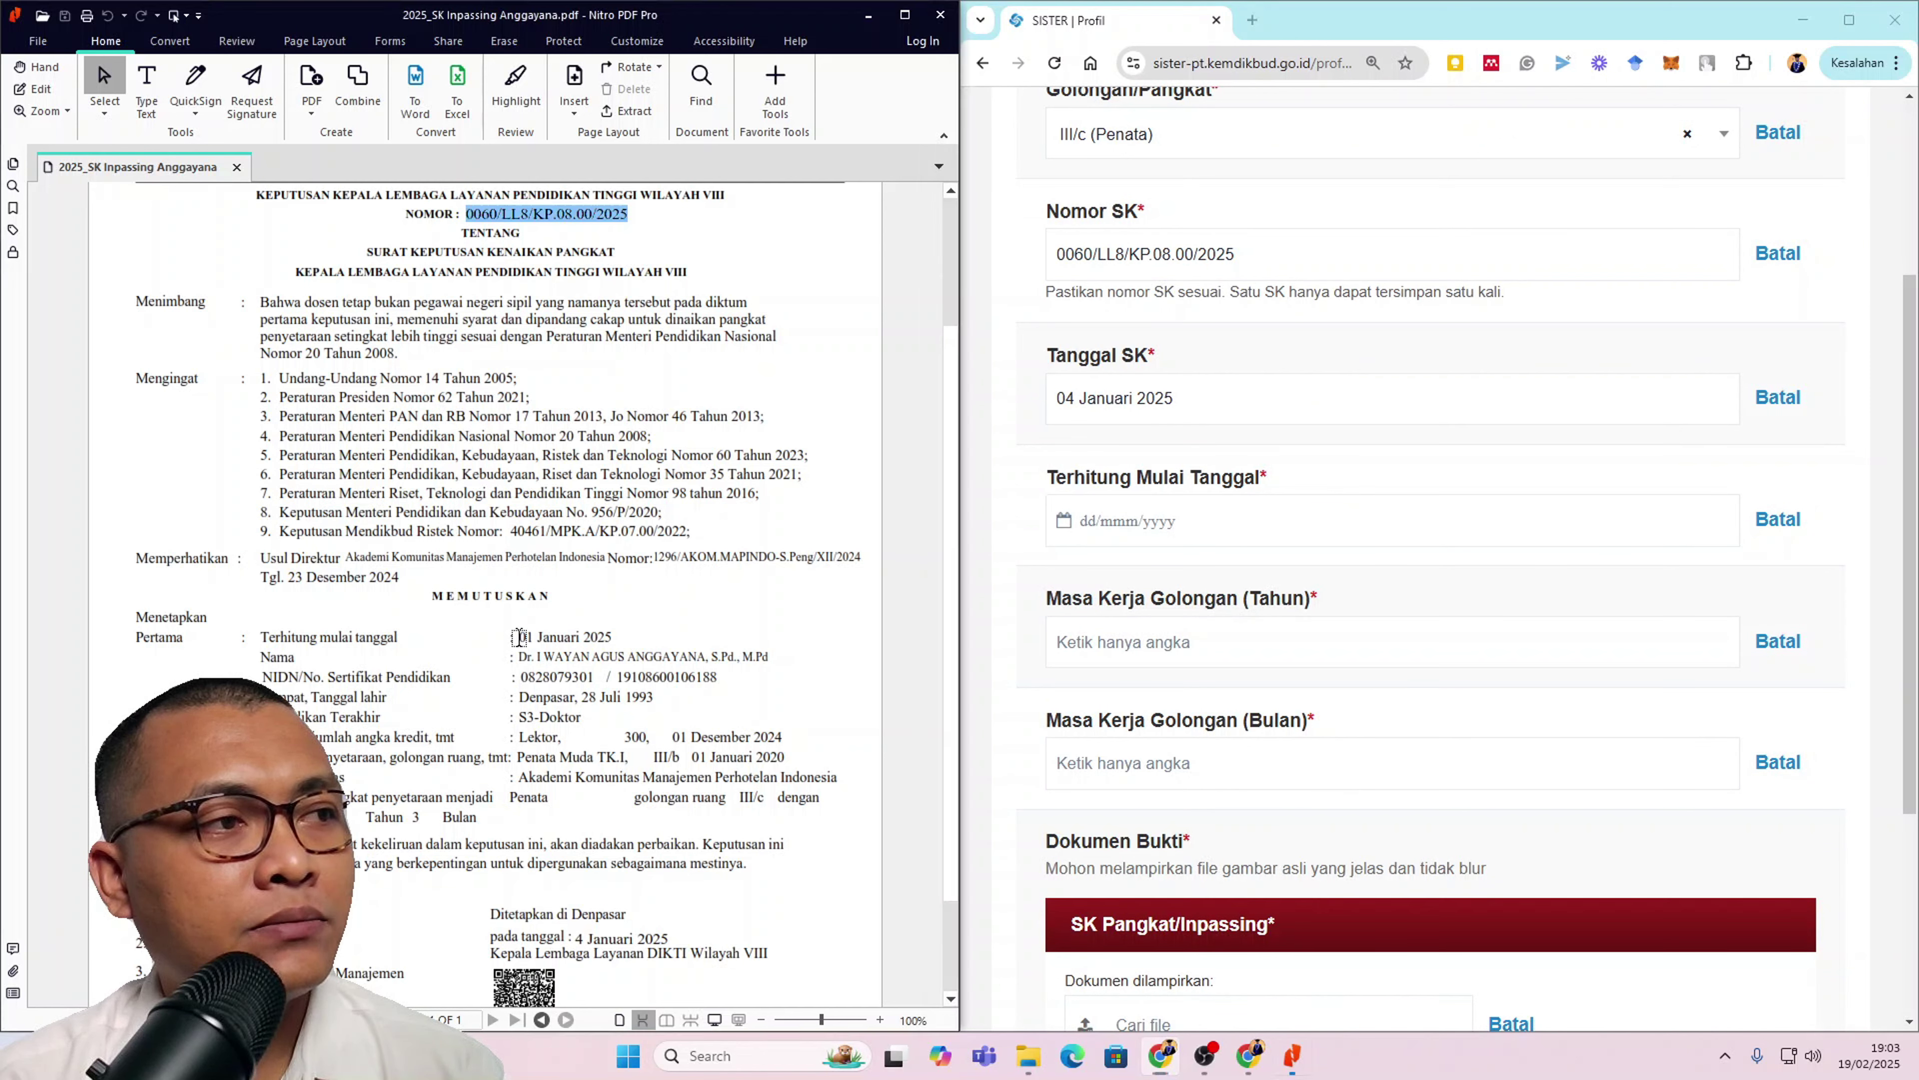
Step: Set Terhitung Mulai Tanggal to 01 Januari 2025
left_click_drag(520, 637, 614, 636)
left_click(1149, 520)
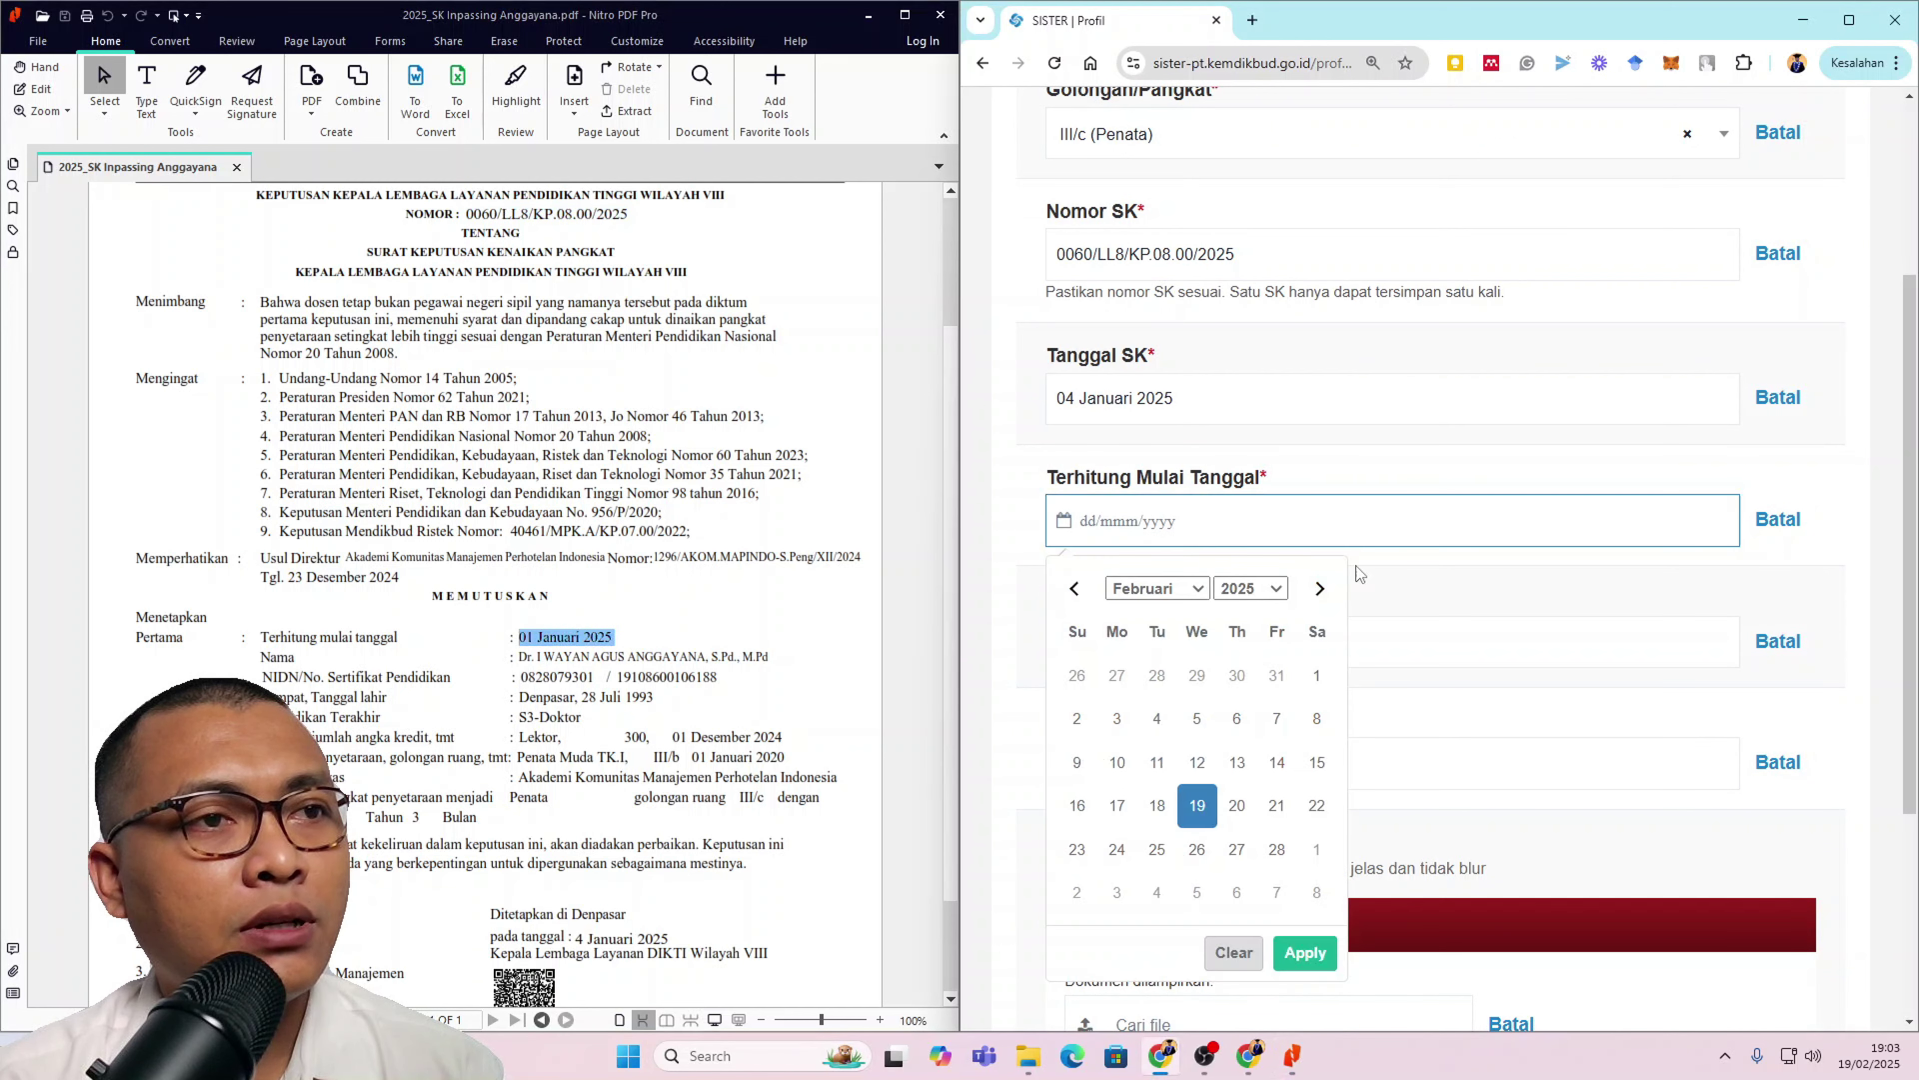
left_click(1073, 588)
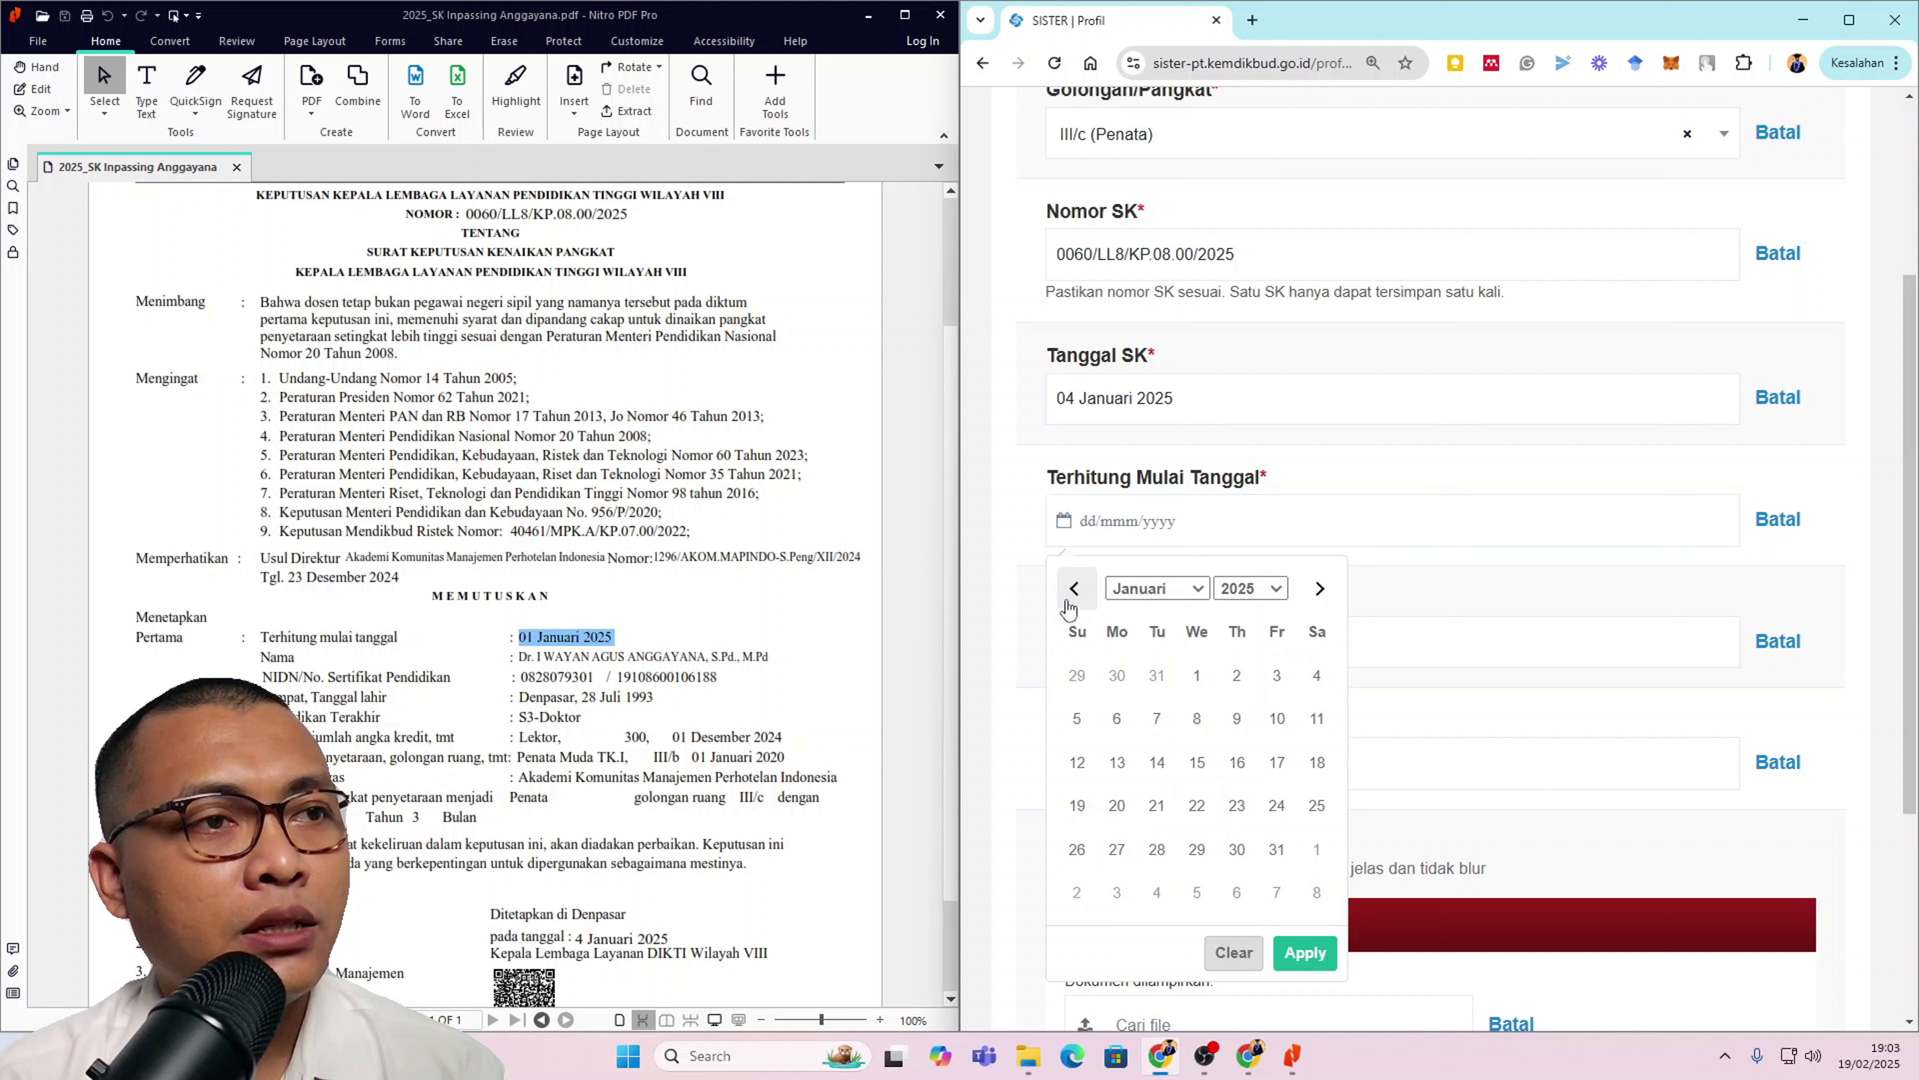
left_click(1196, 675)
left_click(1277, 950)
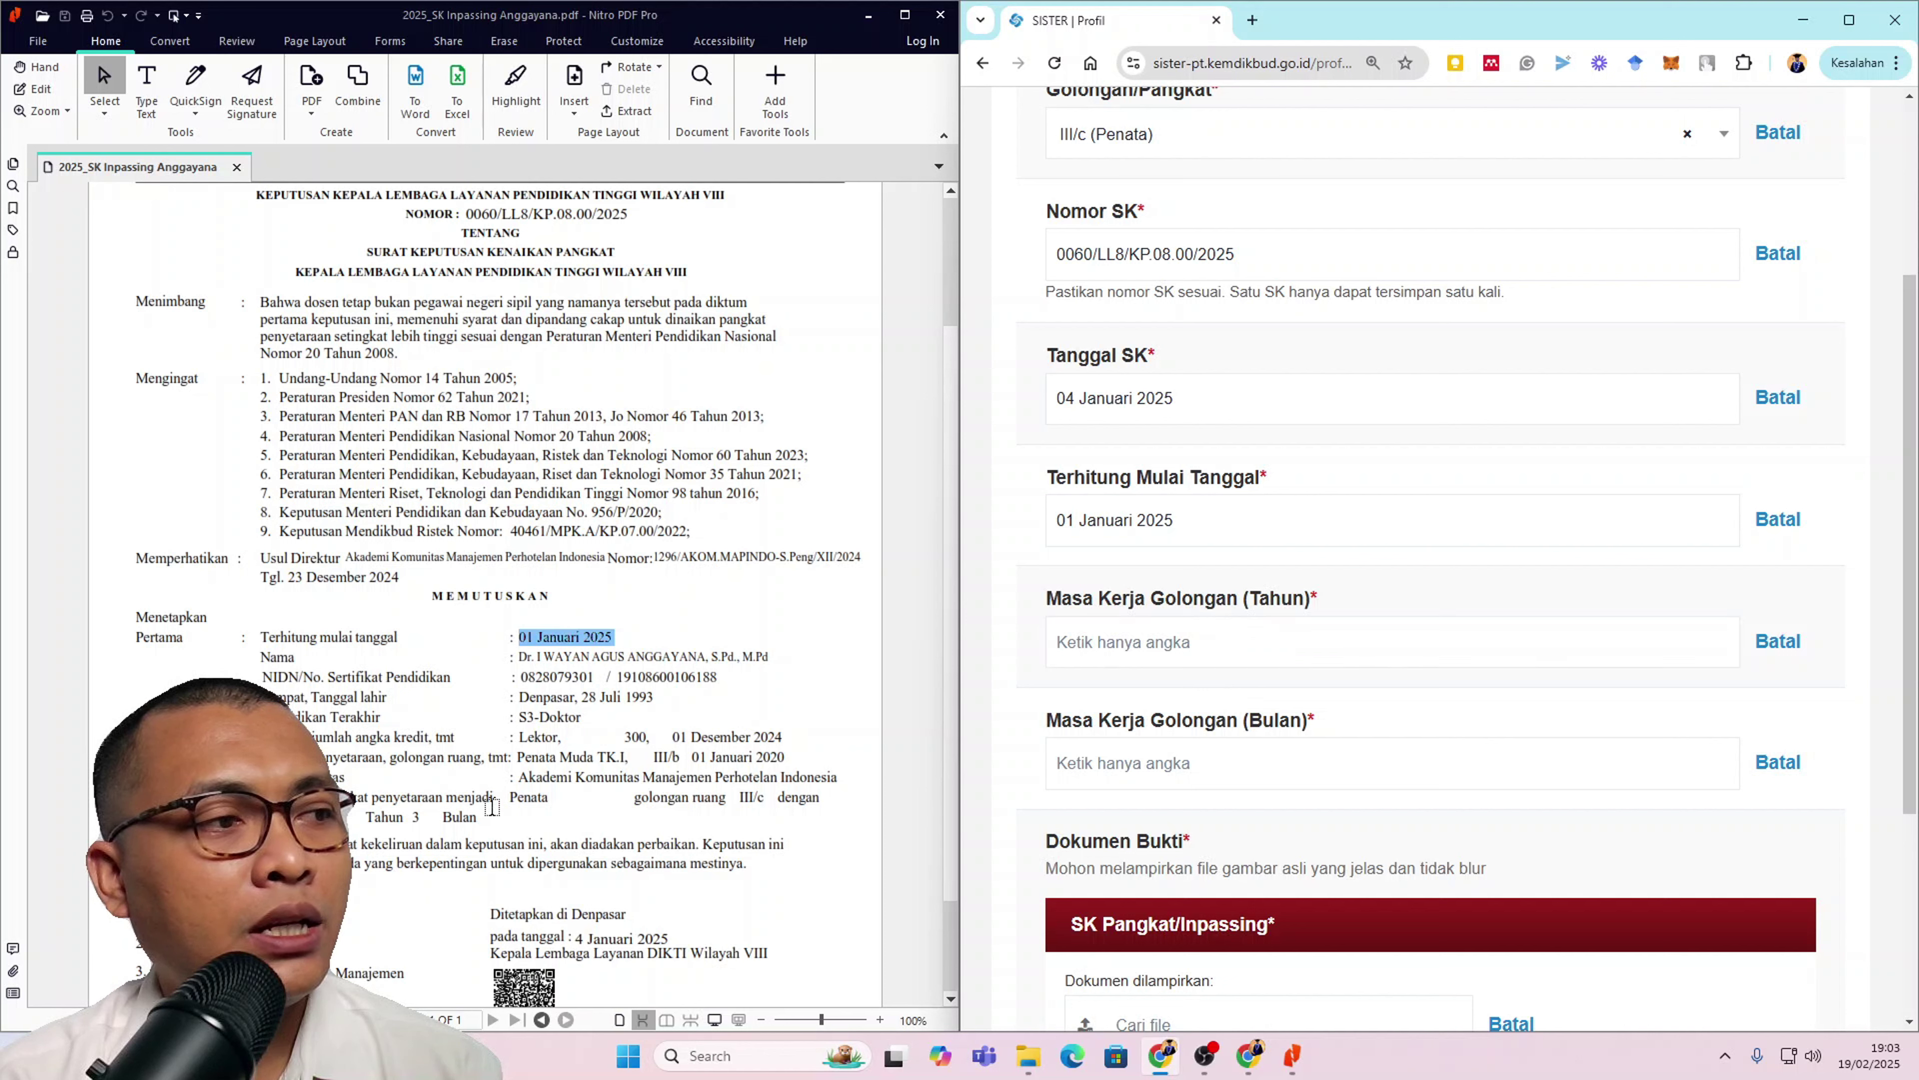
Step: Enter Masa Kerja as 7 years and 3 months
left_click_drag(318, 816, 481, 816)
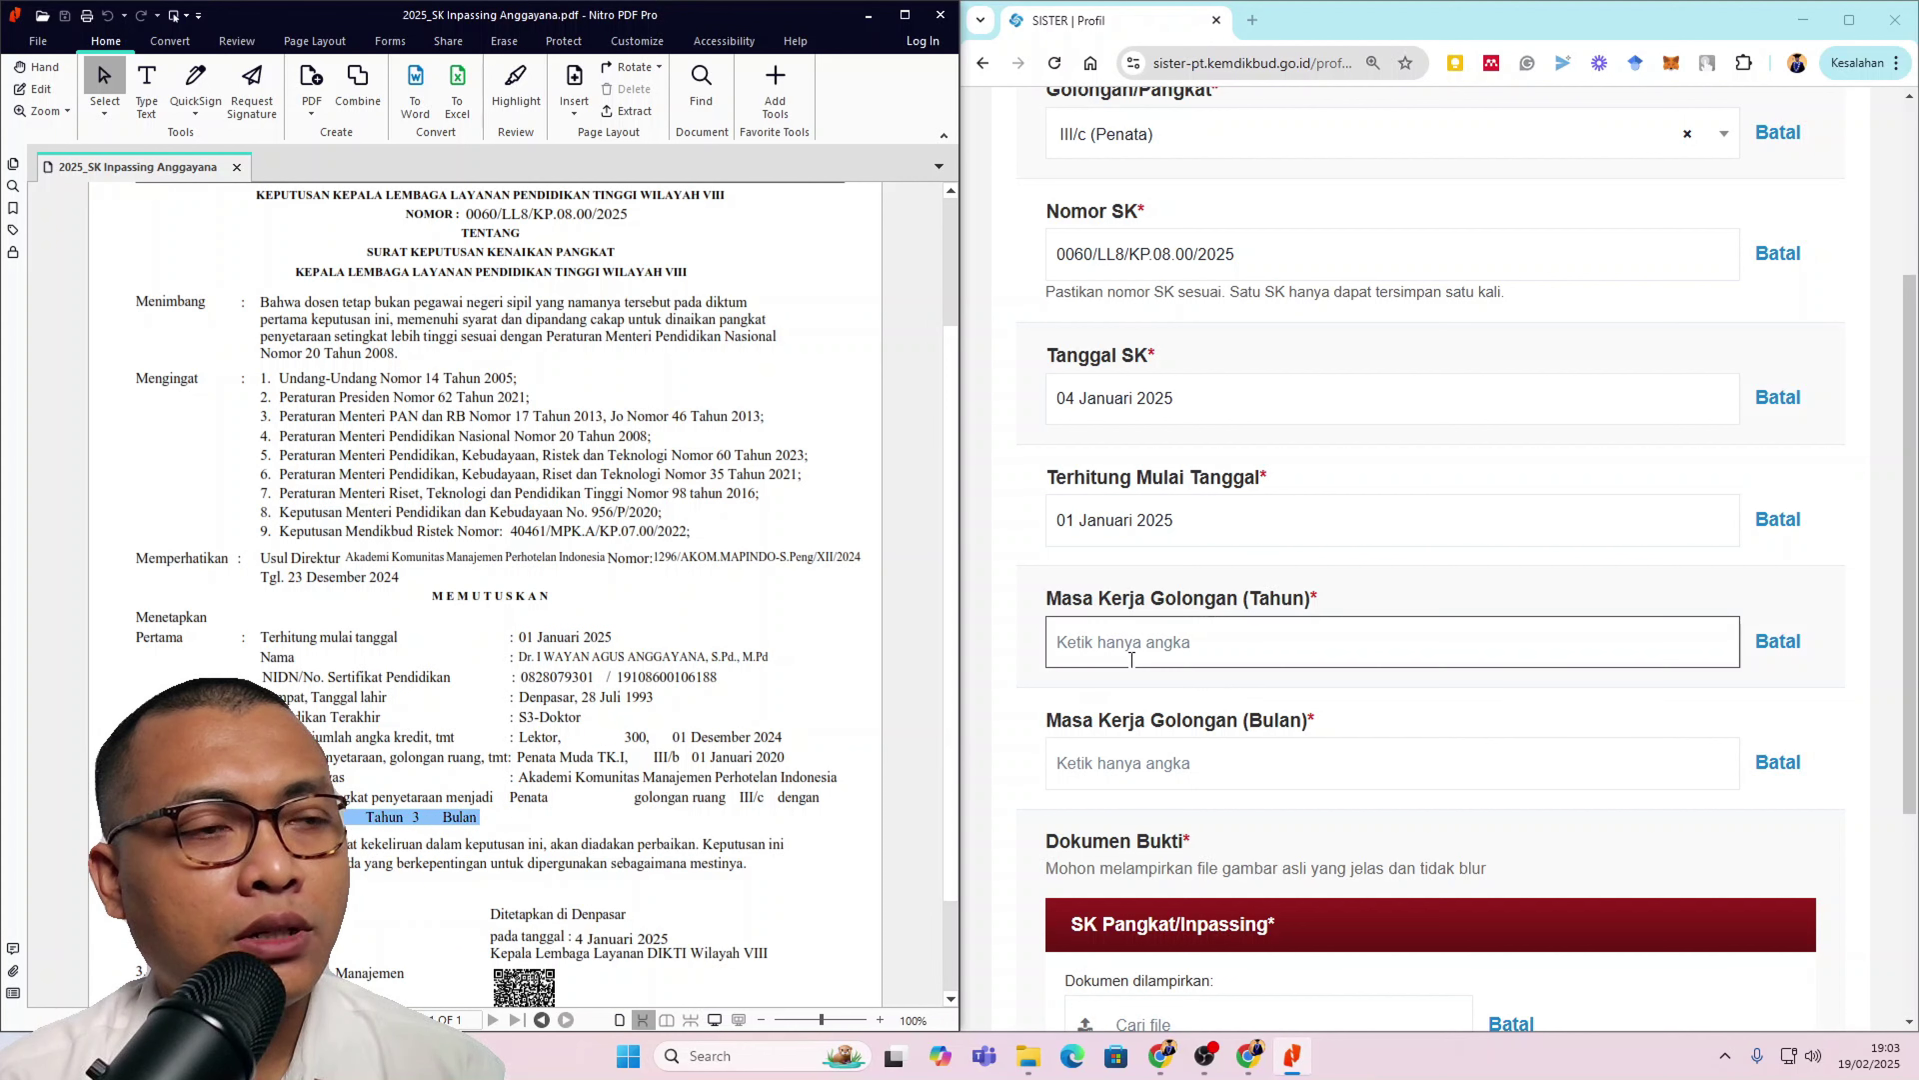
left_click(1194, 637)
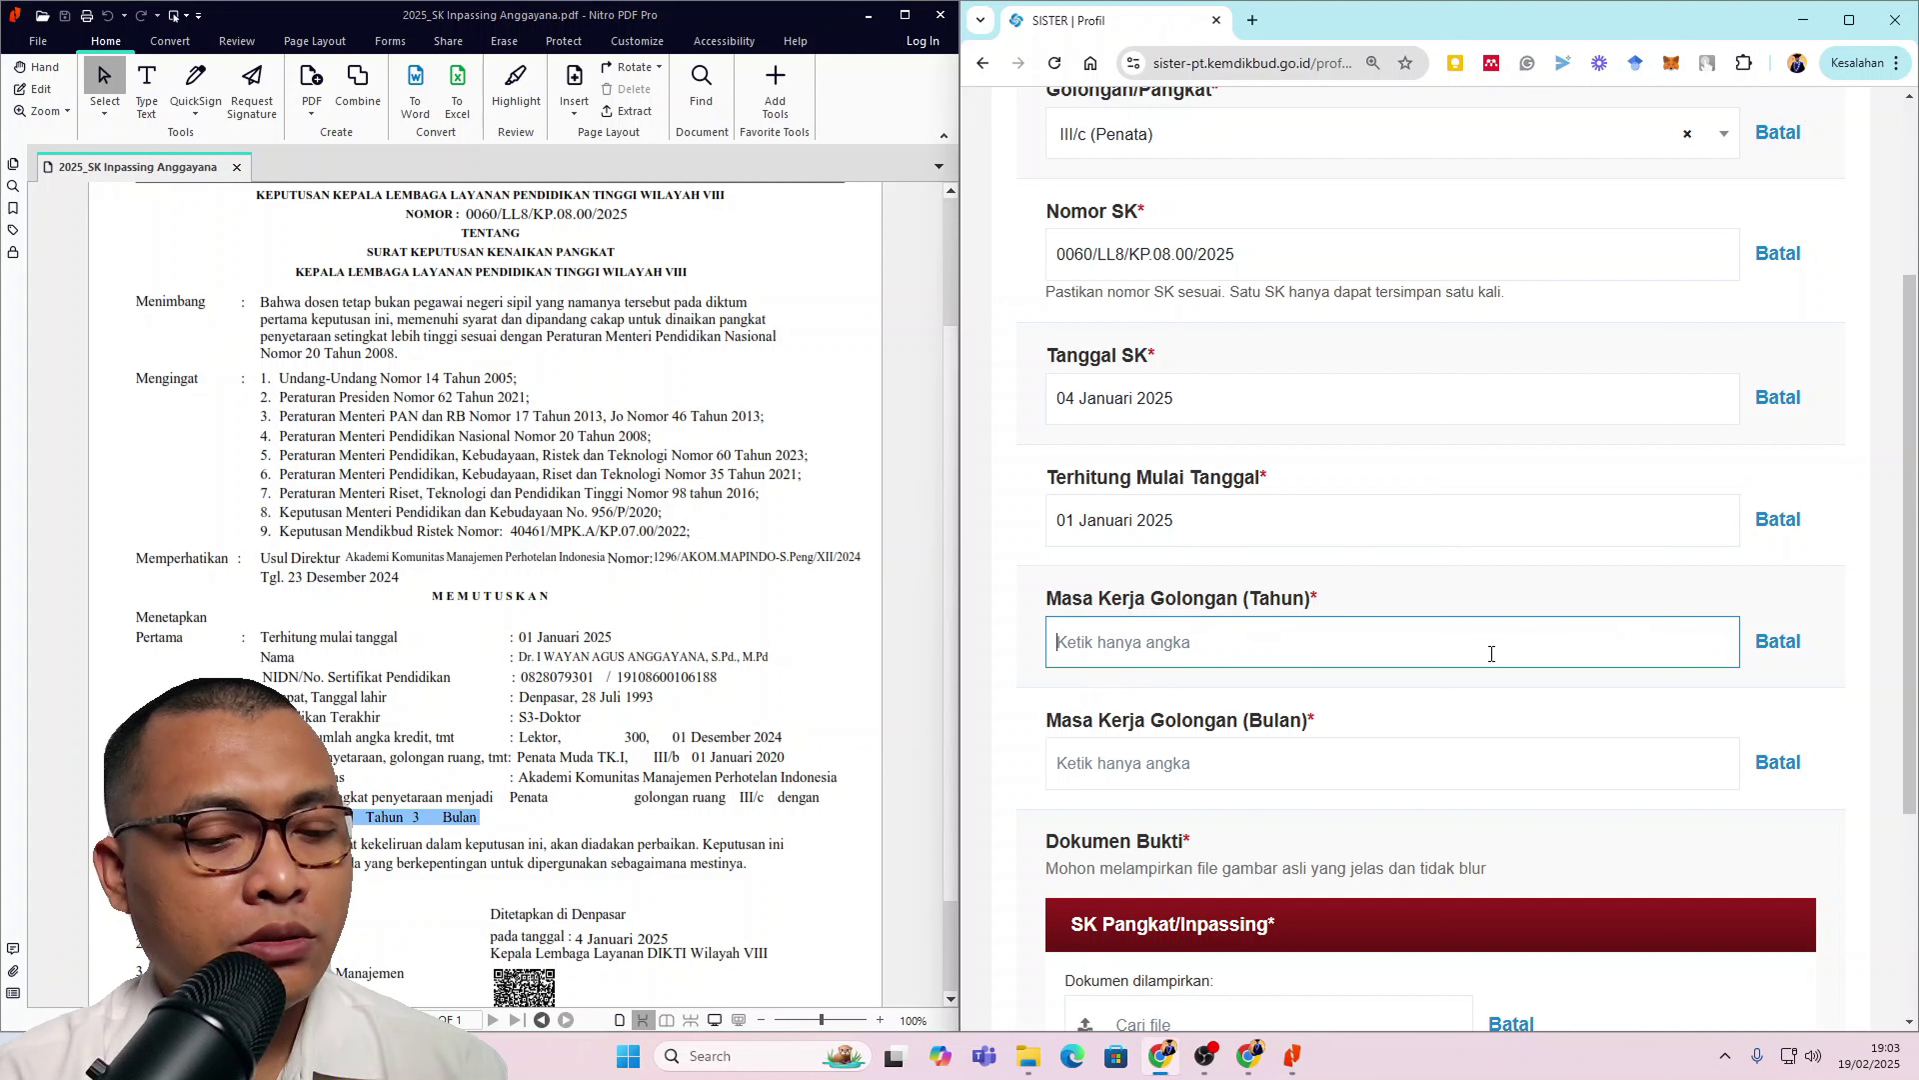
type("7")
left_click(1651, 771)
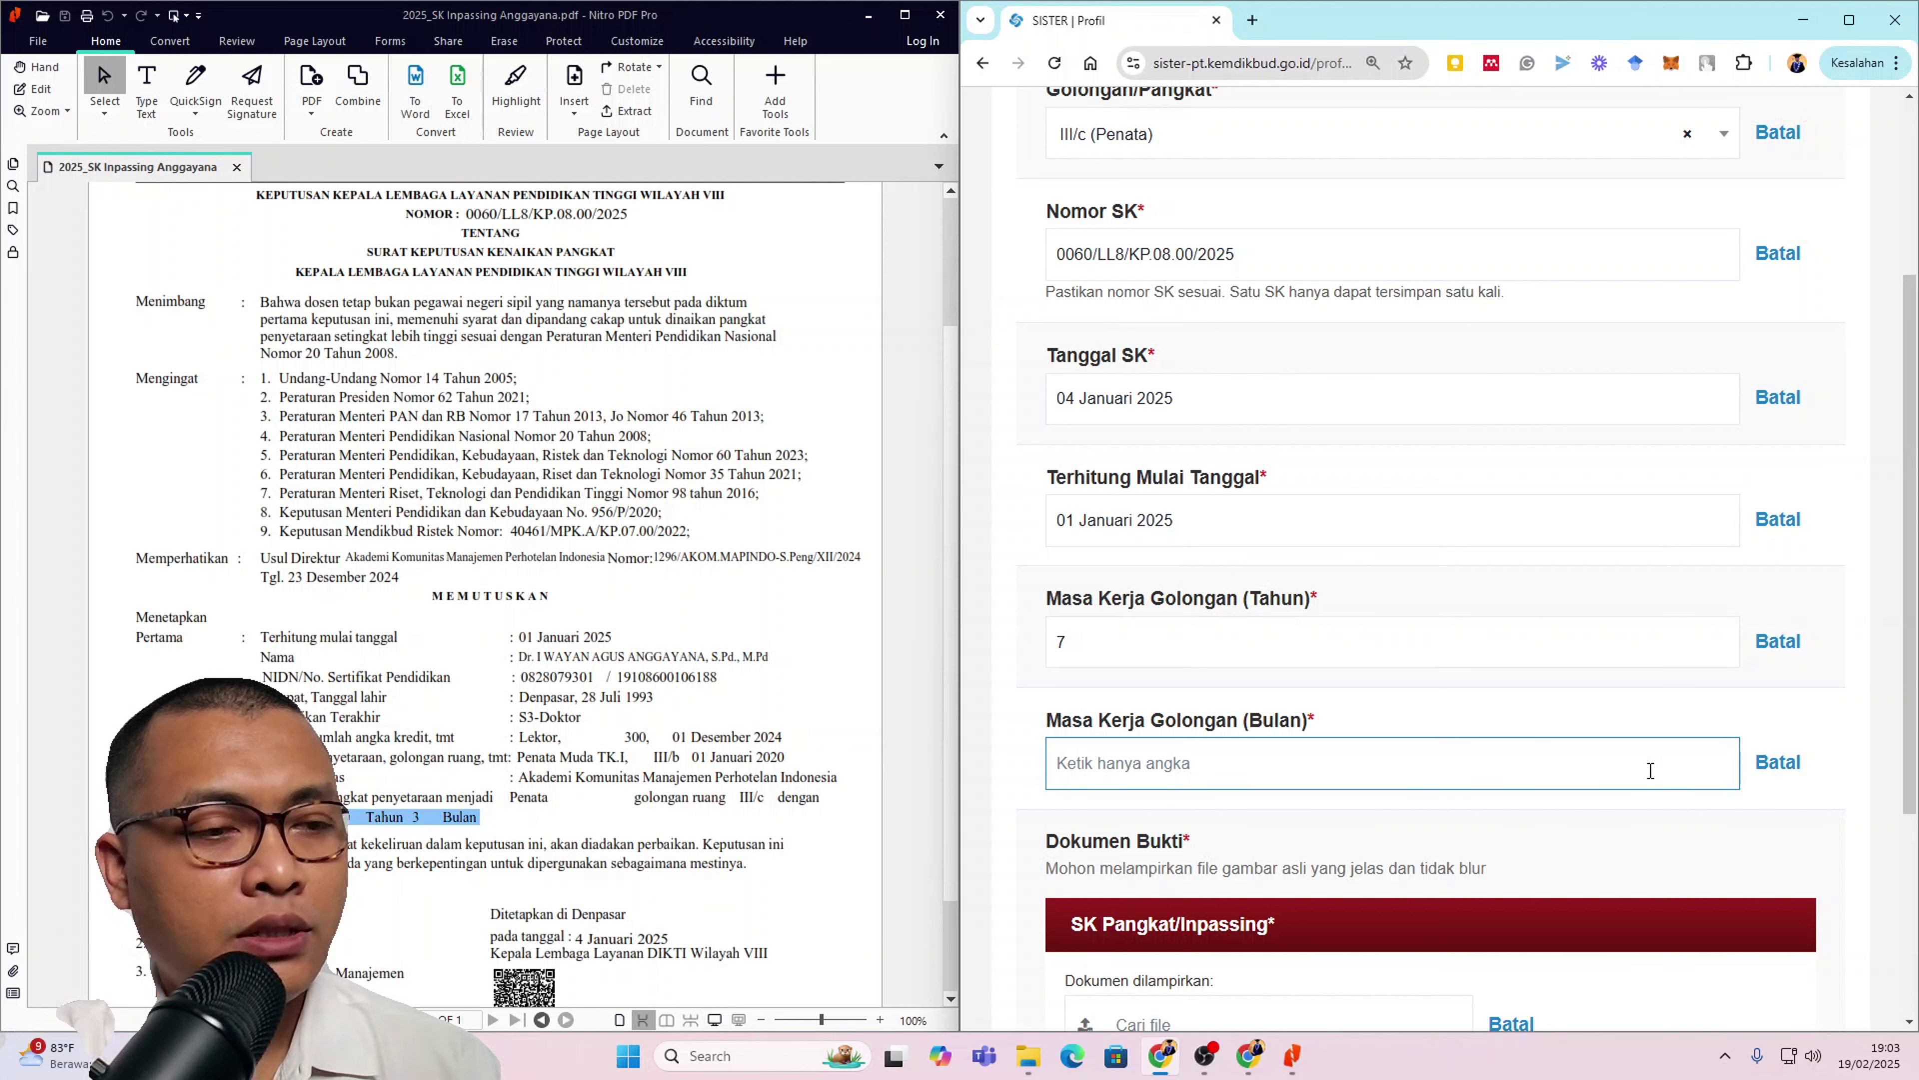
type("3")
scroll(1650, 764, "down", 2)
key("ctrl+minus")
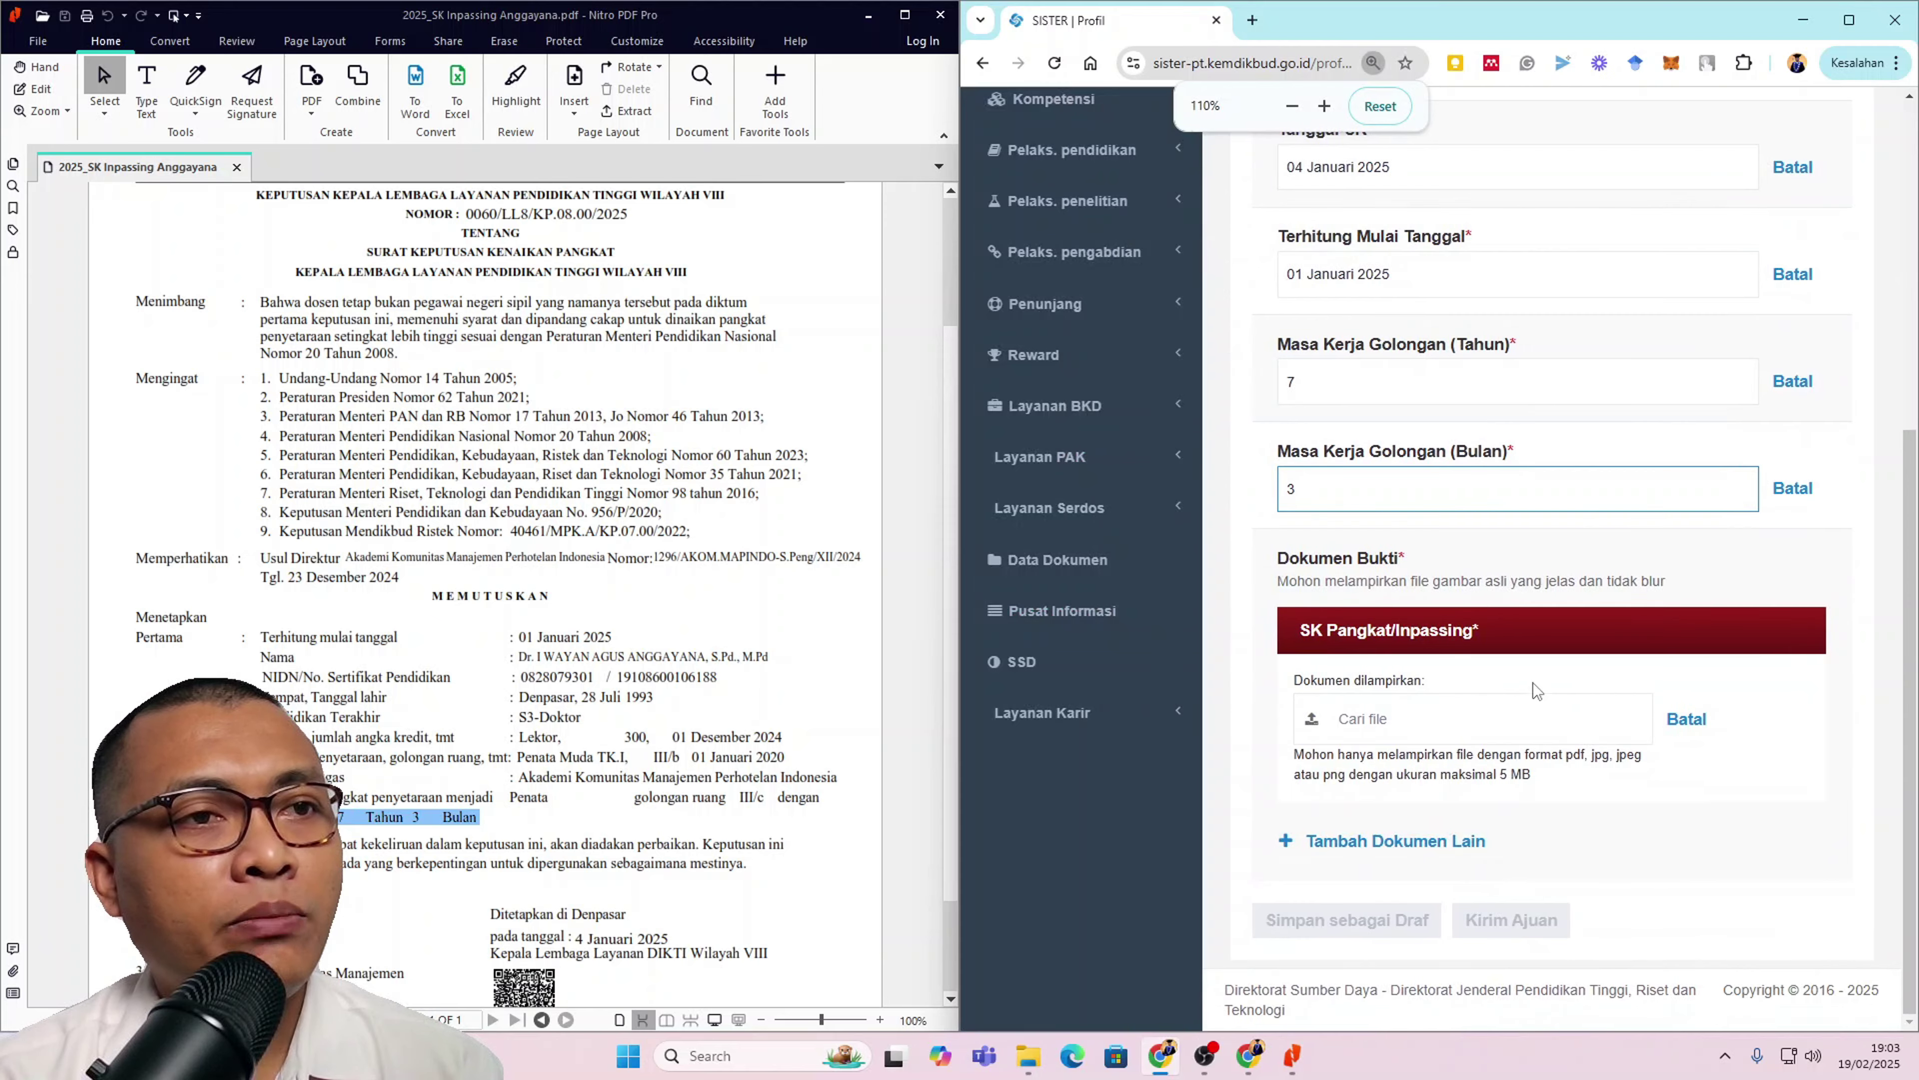
key("ctrl+plus")
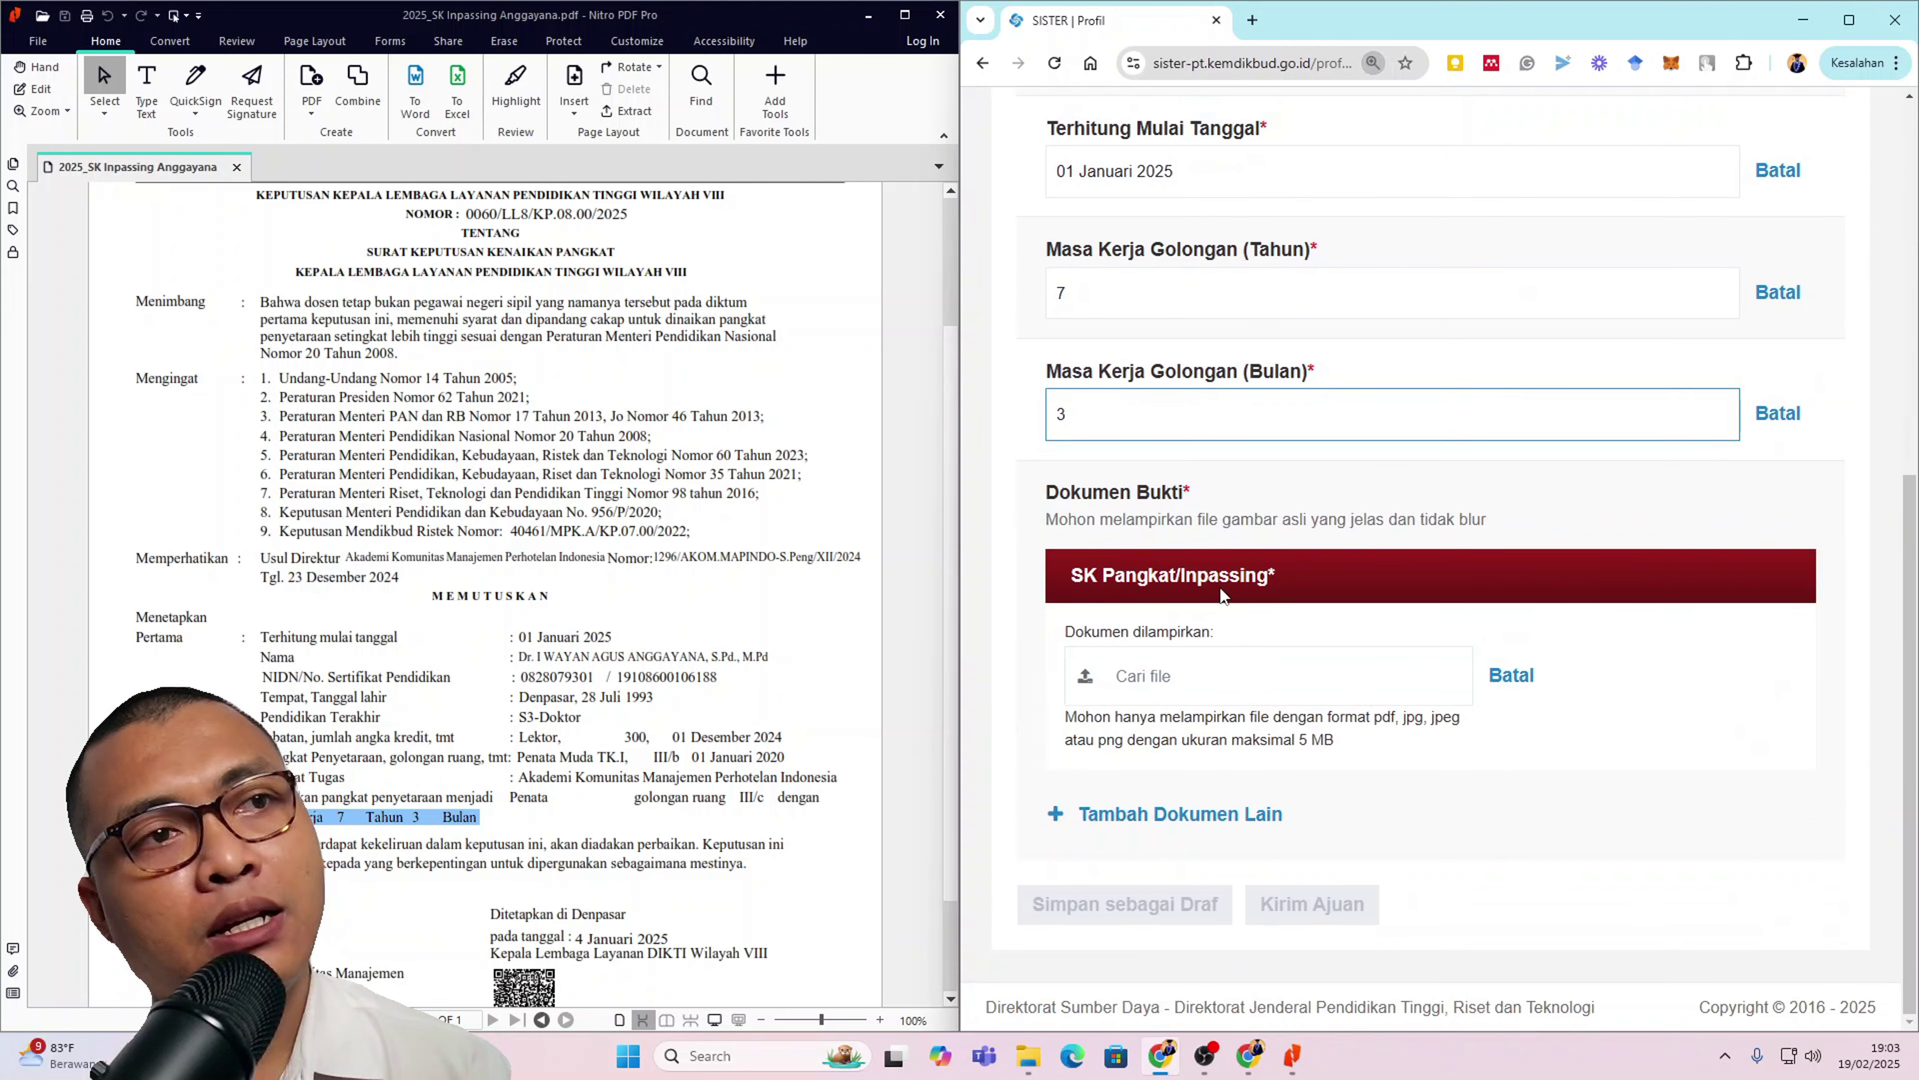
Step: Attach 2025_SK Inpassing Anggayana.pdf from Downloads as the SK proof, then maximize Chrome
left_click(1187, 679)
left_click(628, 212)
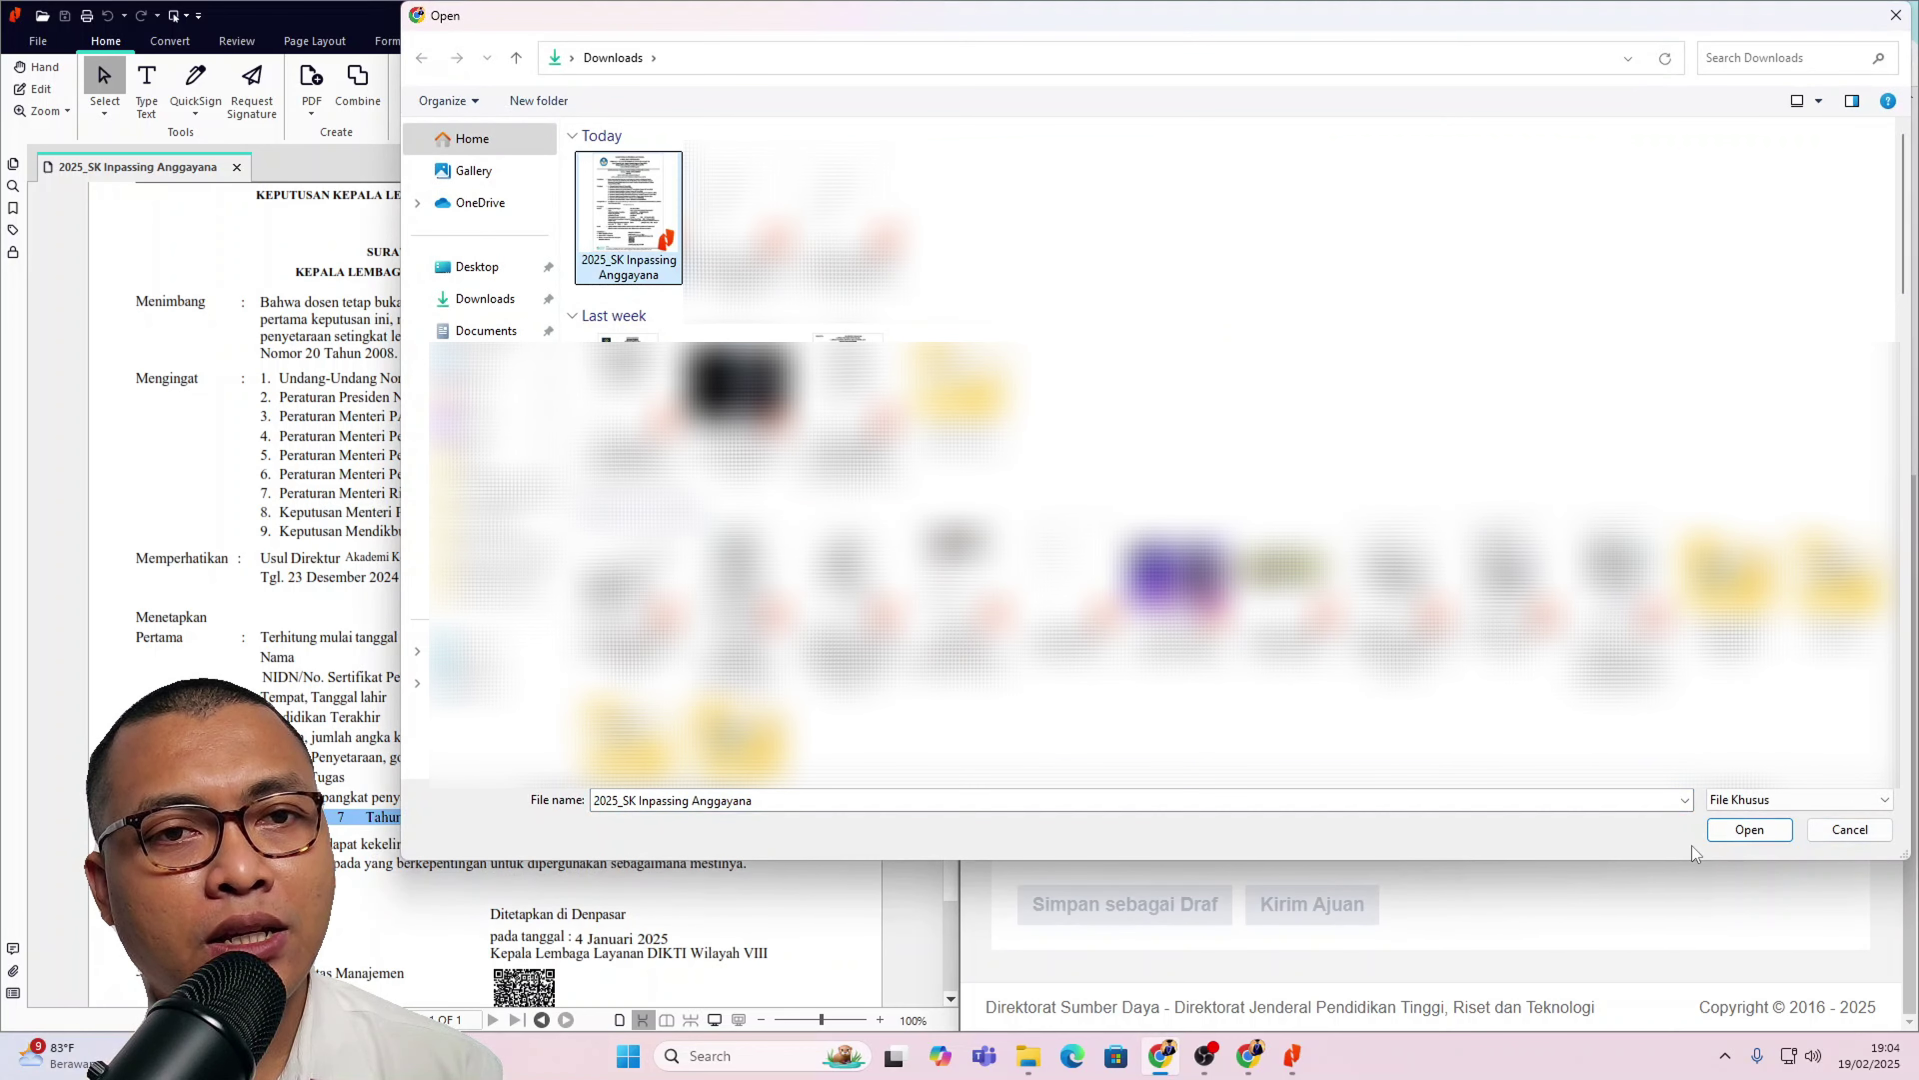
left_click(1746, 831)
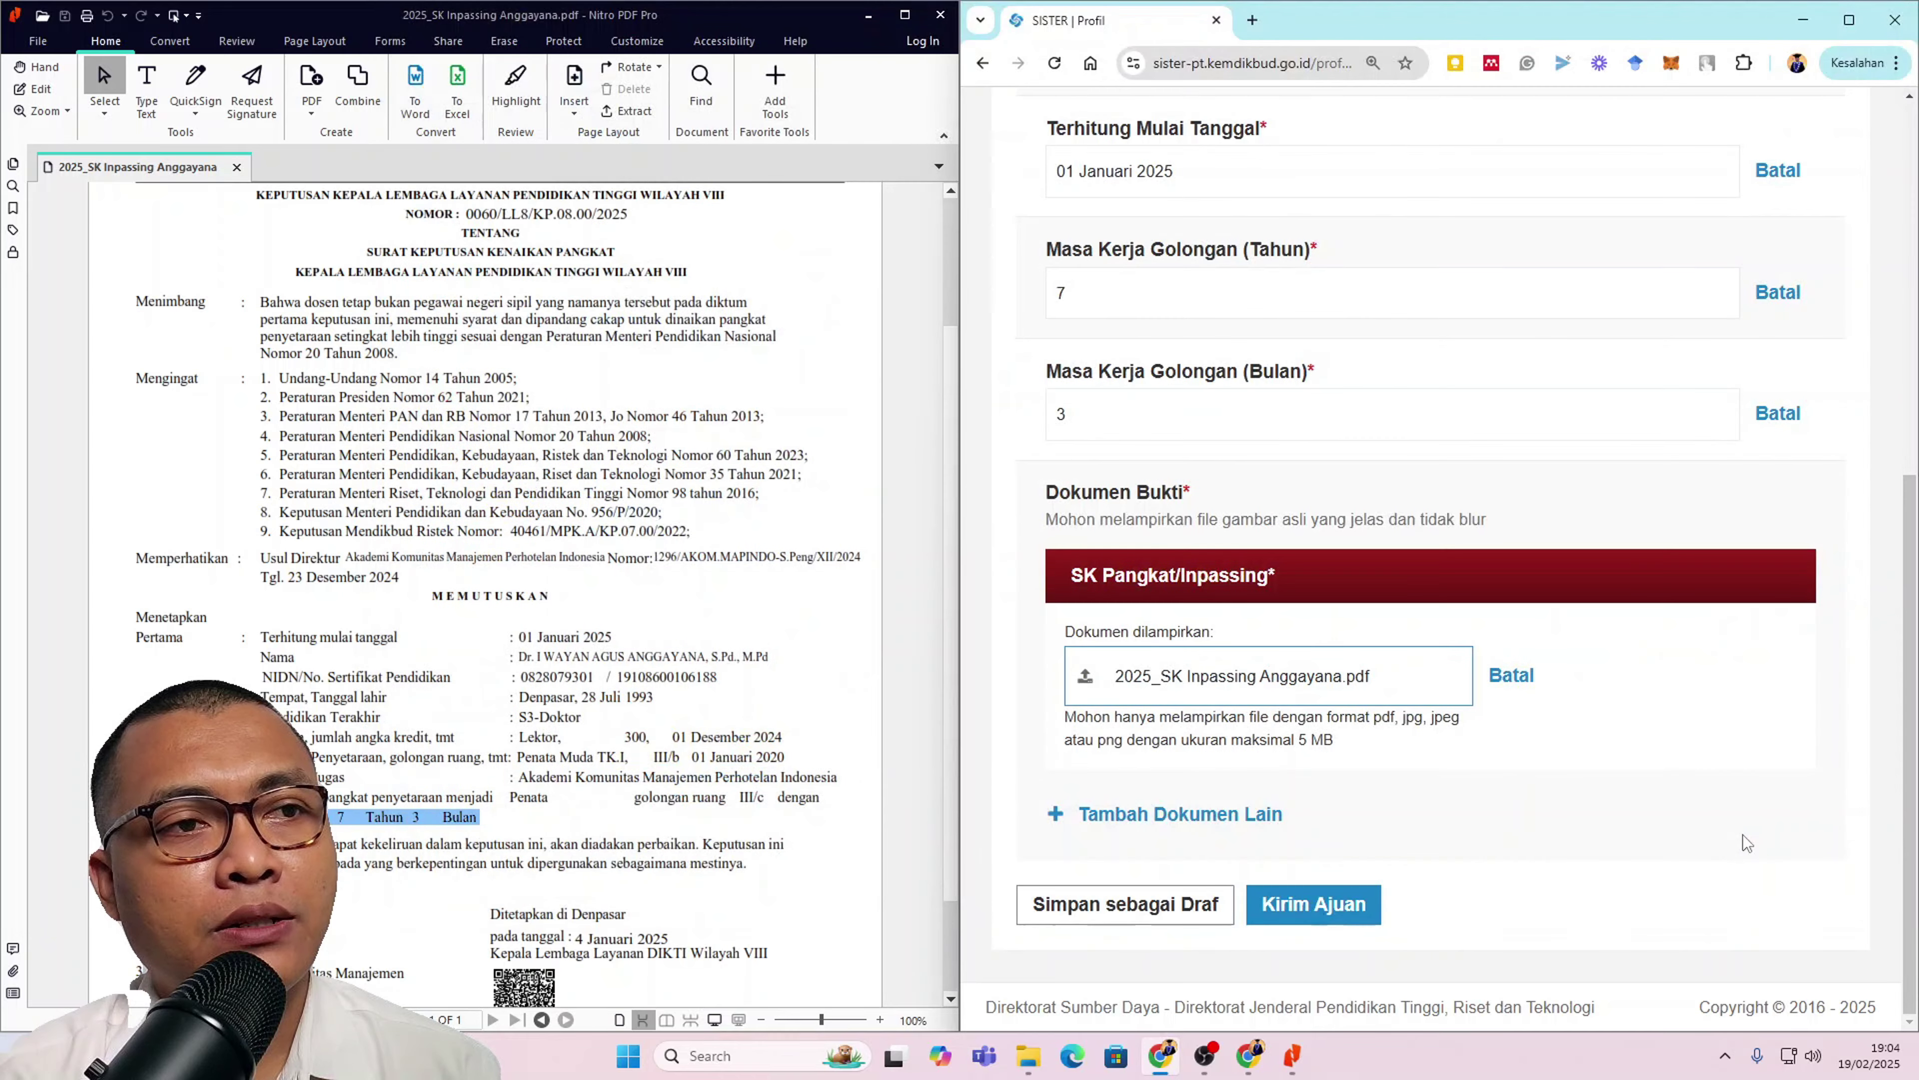
left_click(1848, 19)
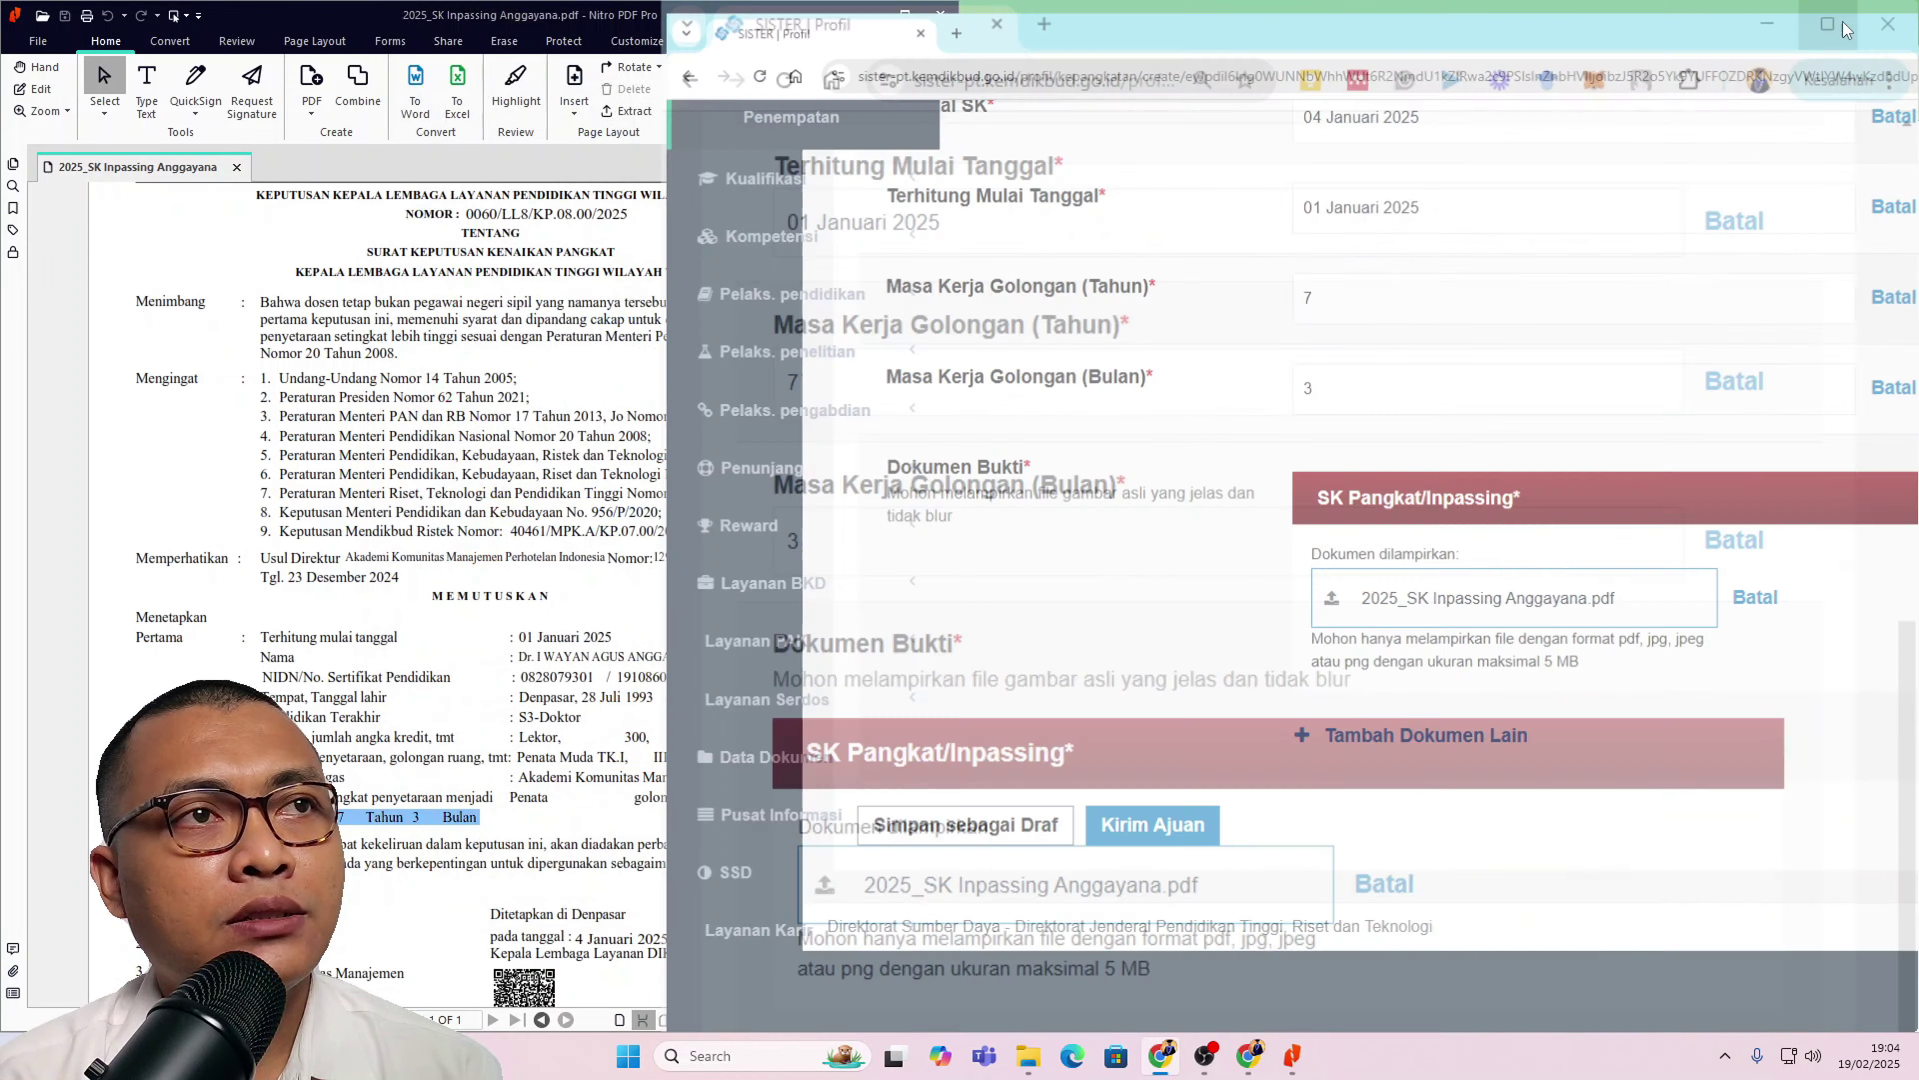
scroll(950, 639, "up", 3)
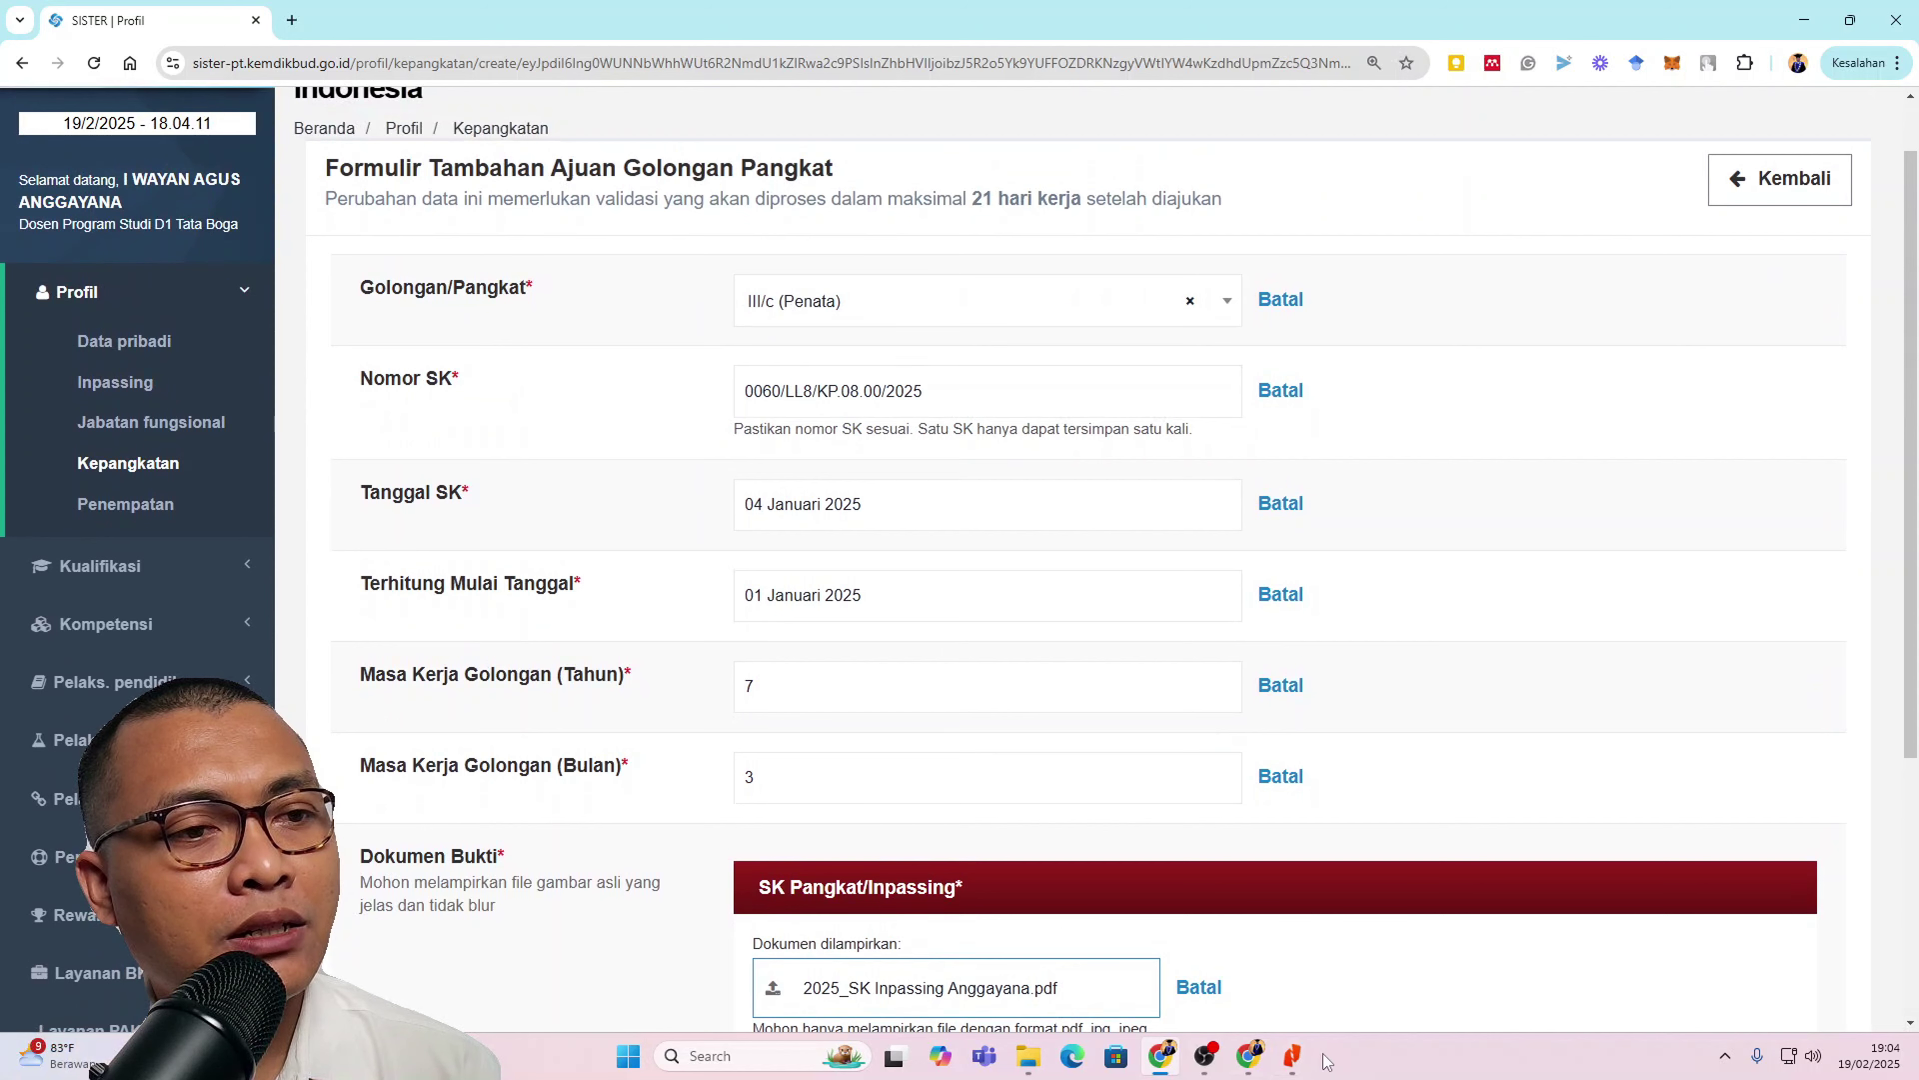
left_click(1308, 1058)
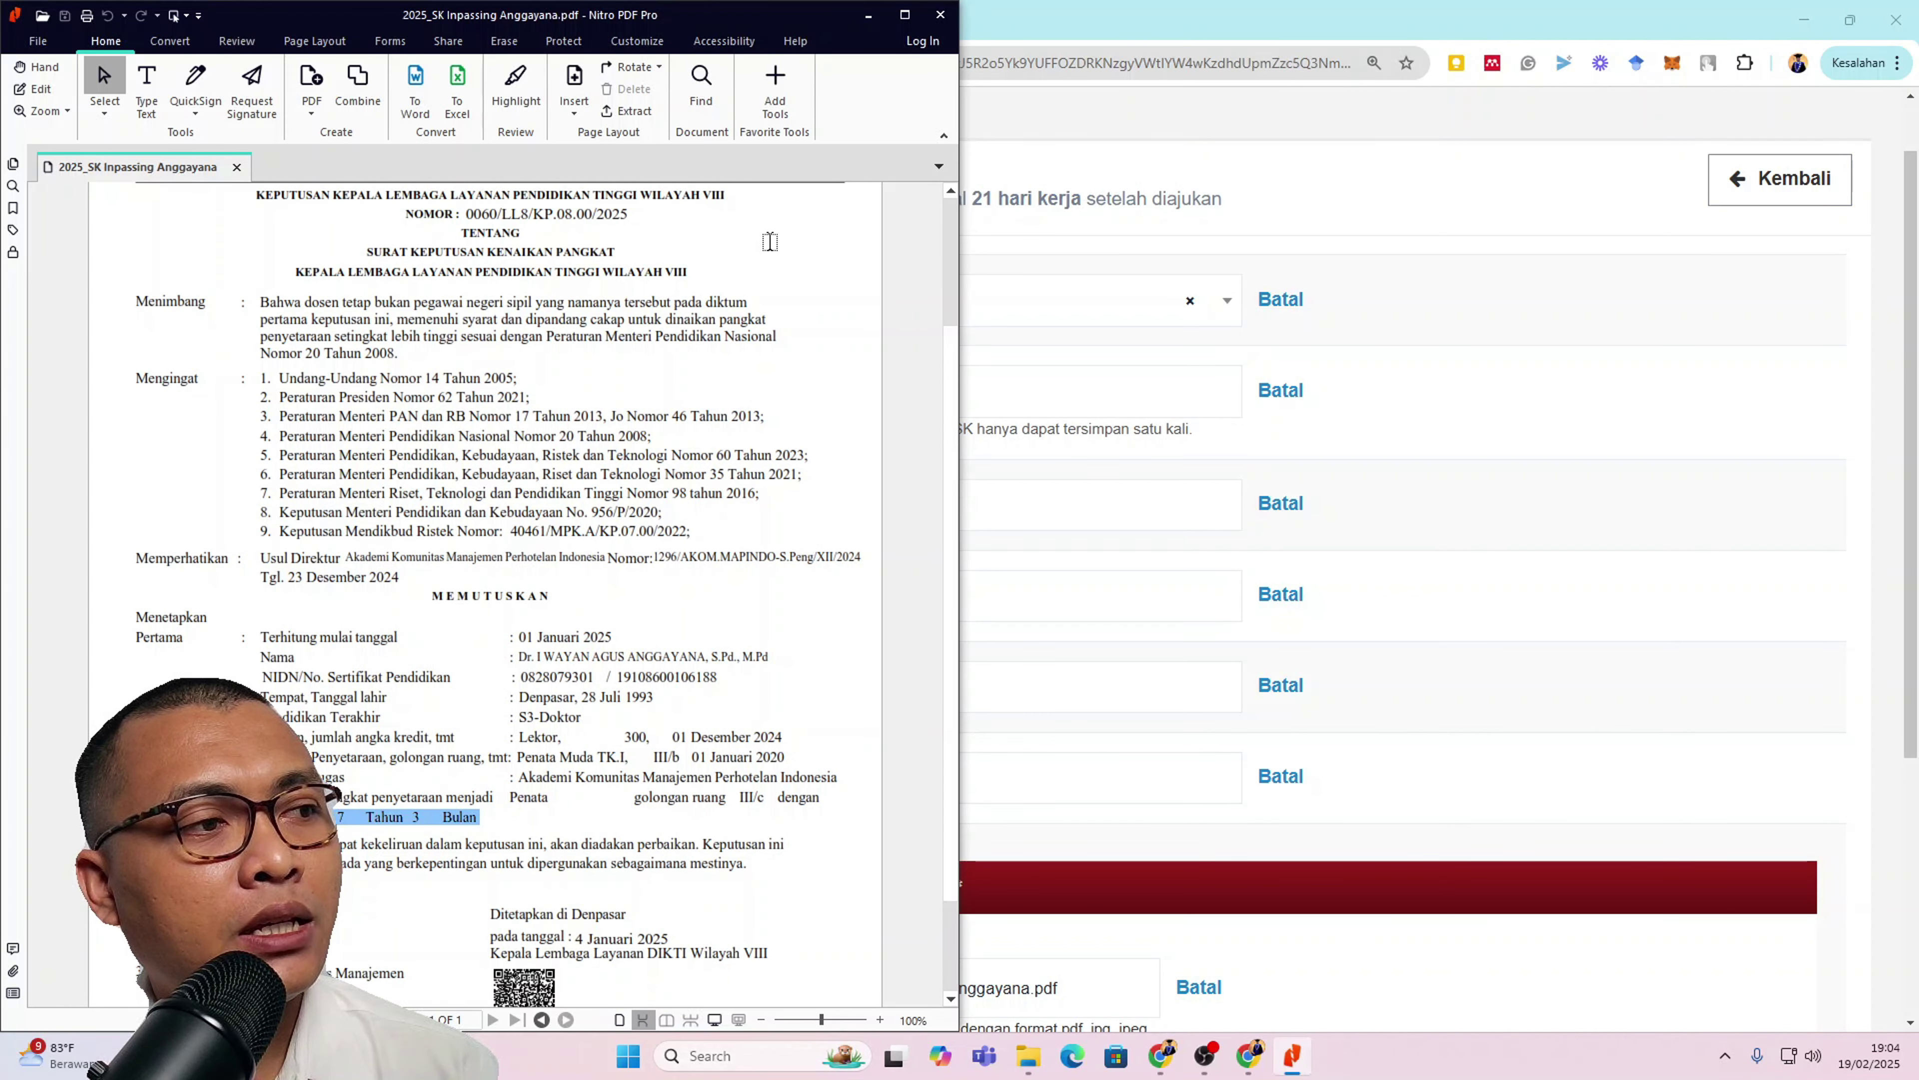
left_click(868, 15)
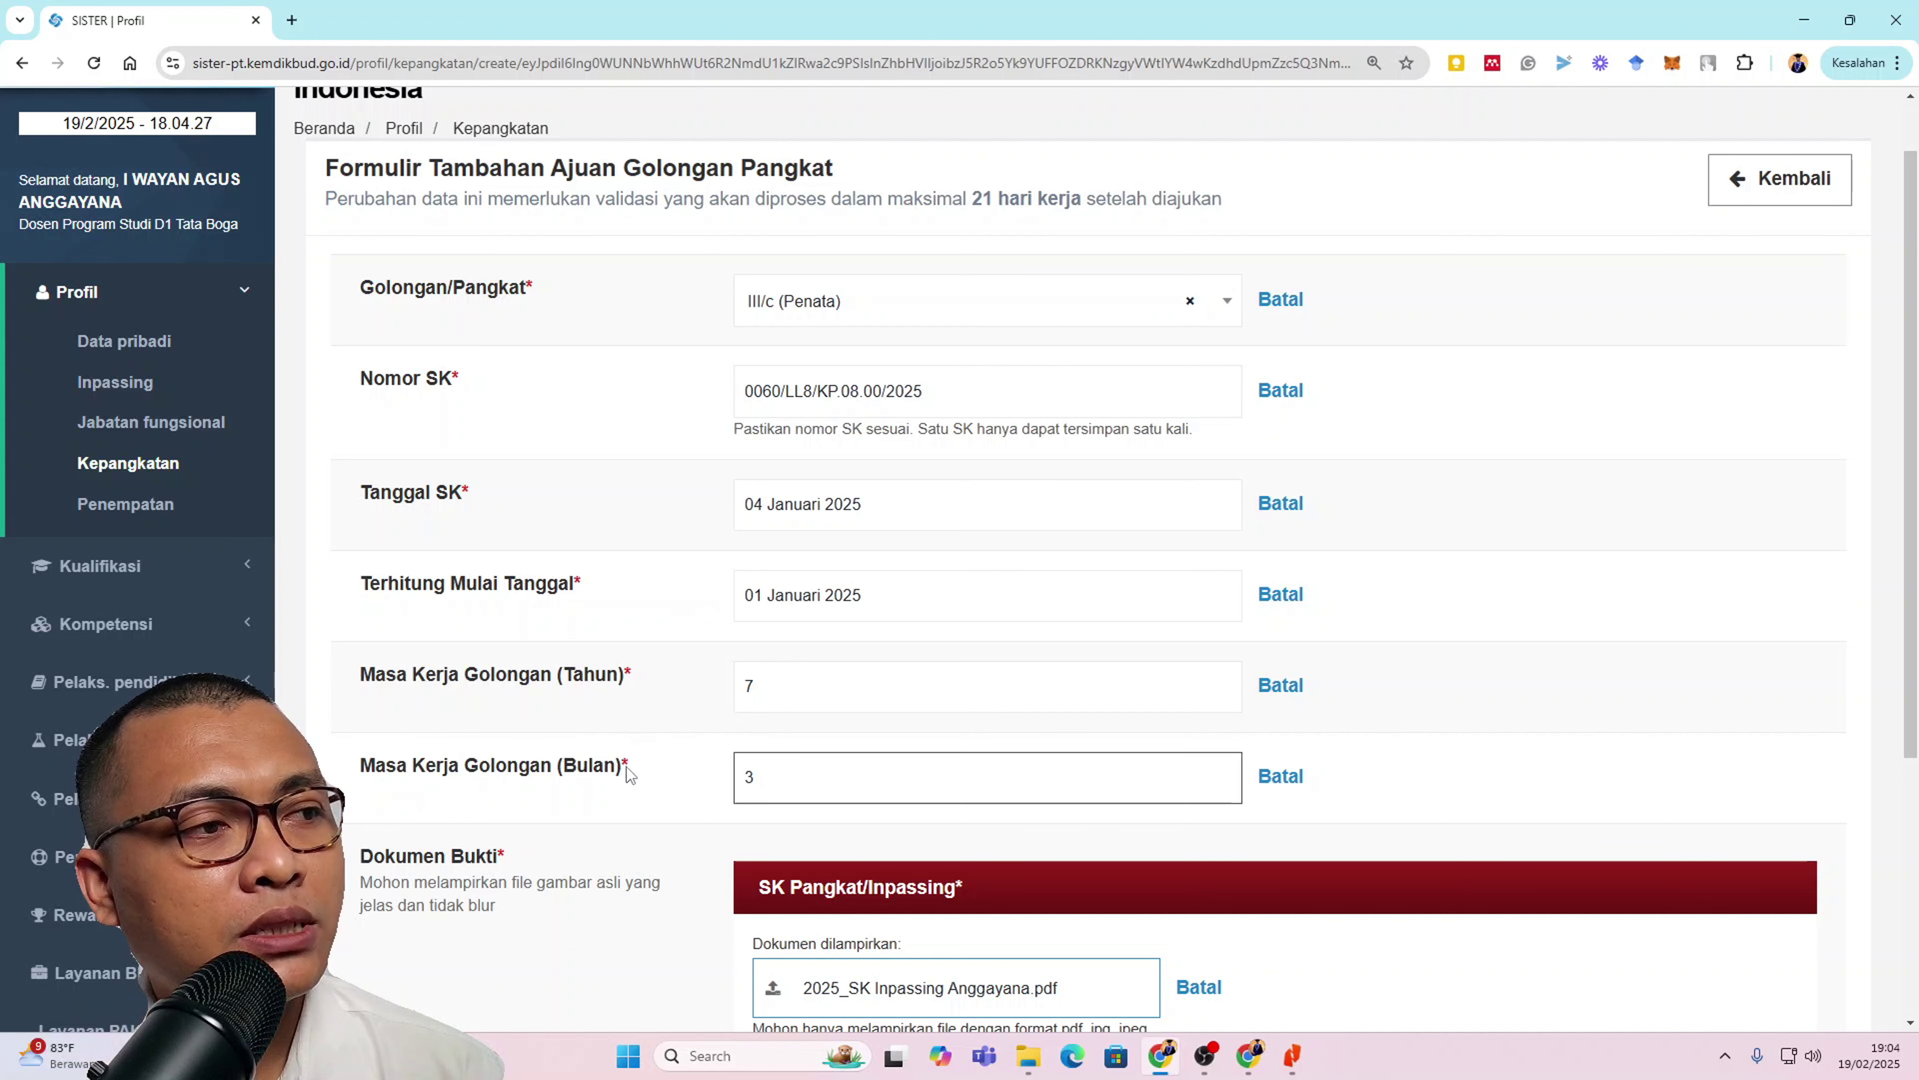
scroll(1010, 801, "down", 3)
scroll(1010, 801, "down", 1)
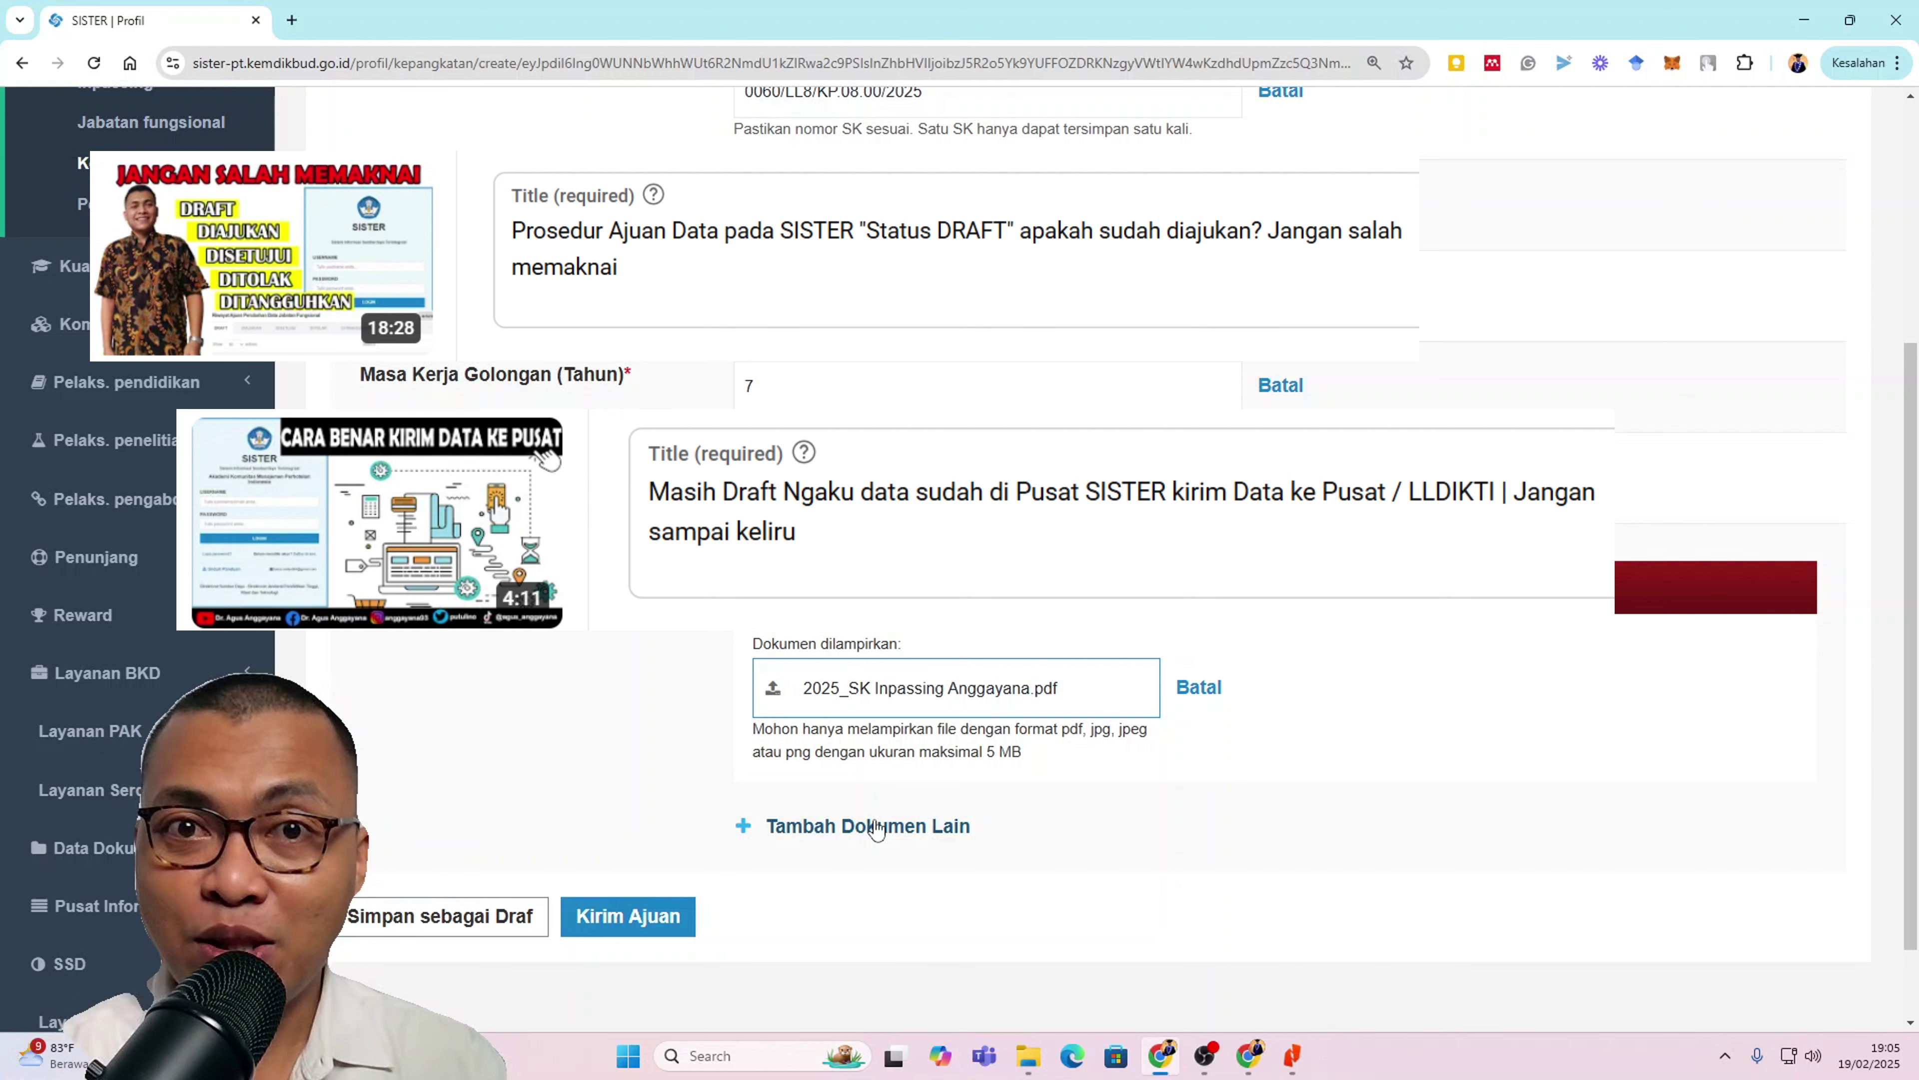
scroll(793, 907, "up", 5)
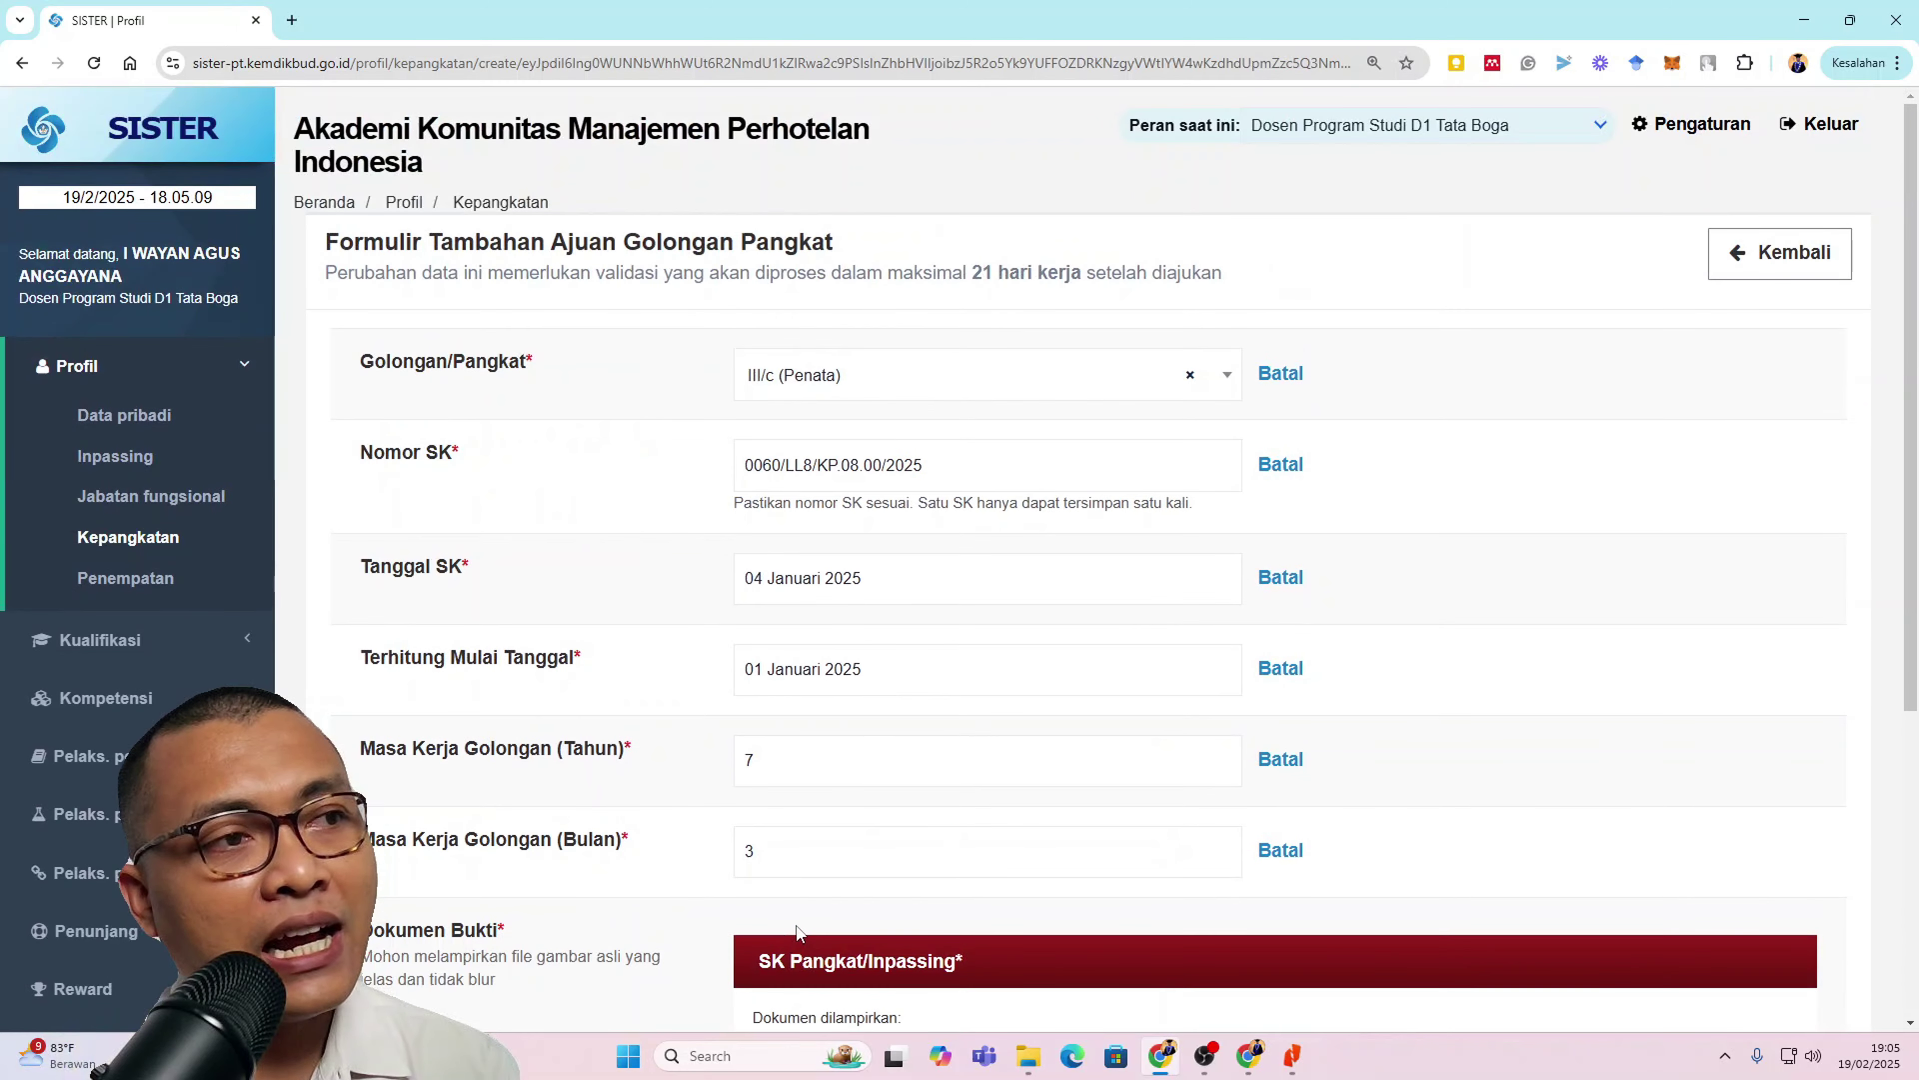
scroll(796, 926, "down", 5)
Step: Send the ajuan via Kirim Ajuan and confirm with Ya, Kirim, getting 'Berhasil Mengirim Ajuan'
left_click(658, 822)
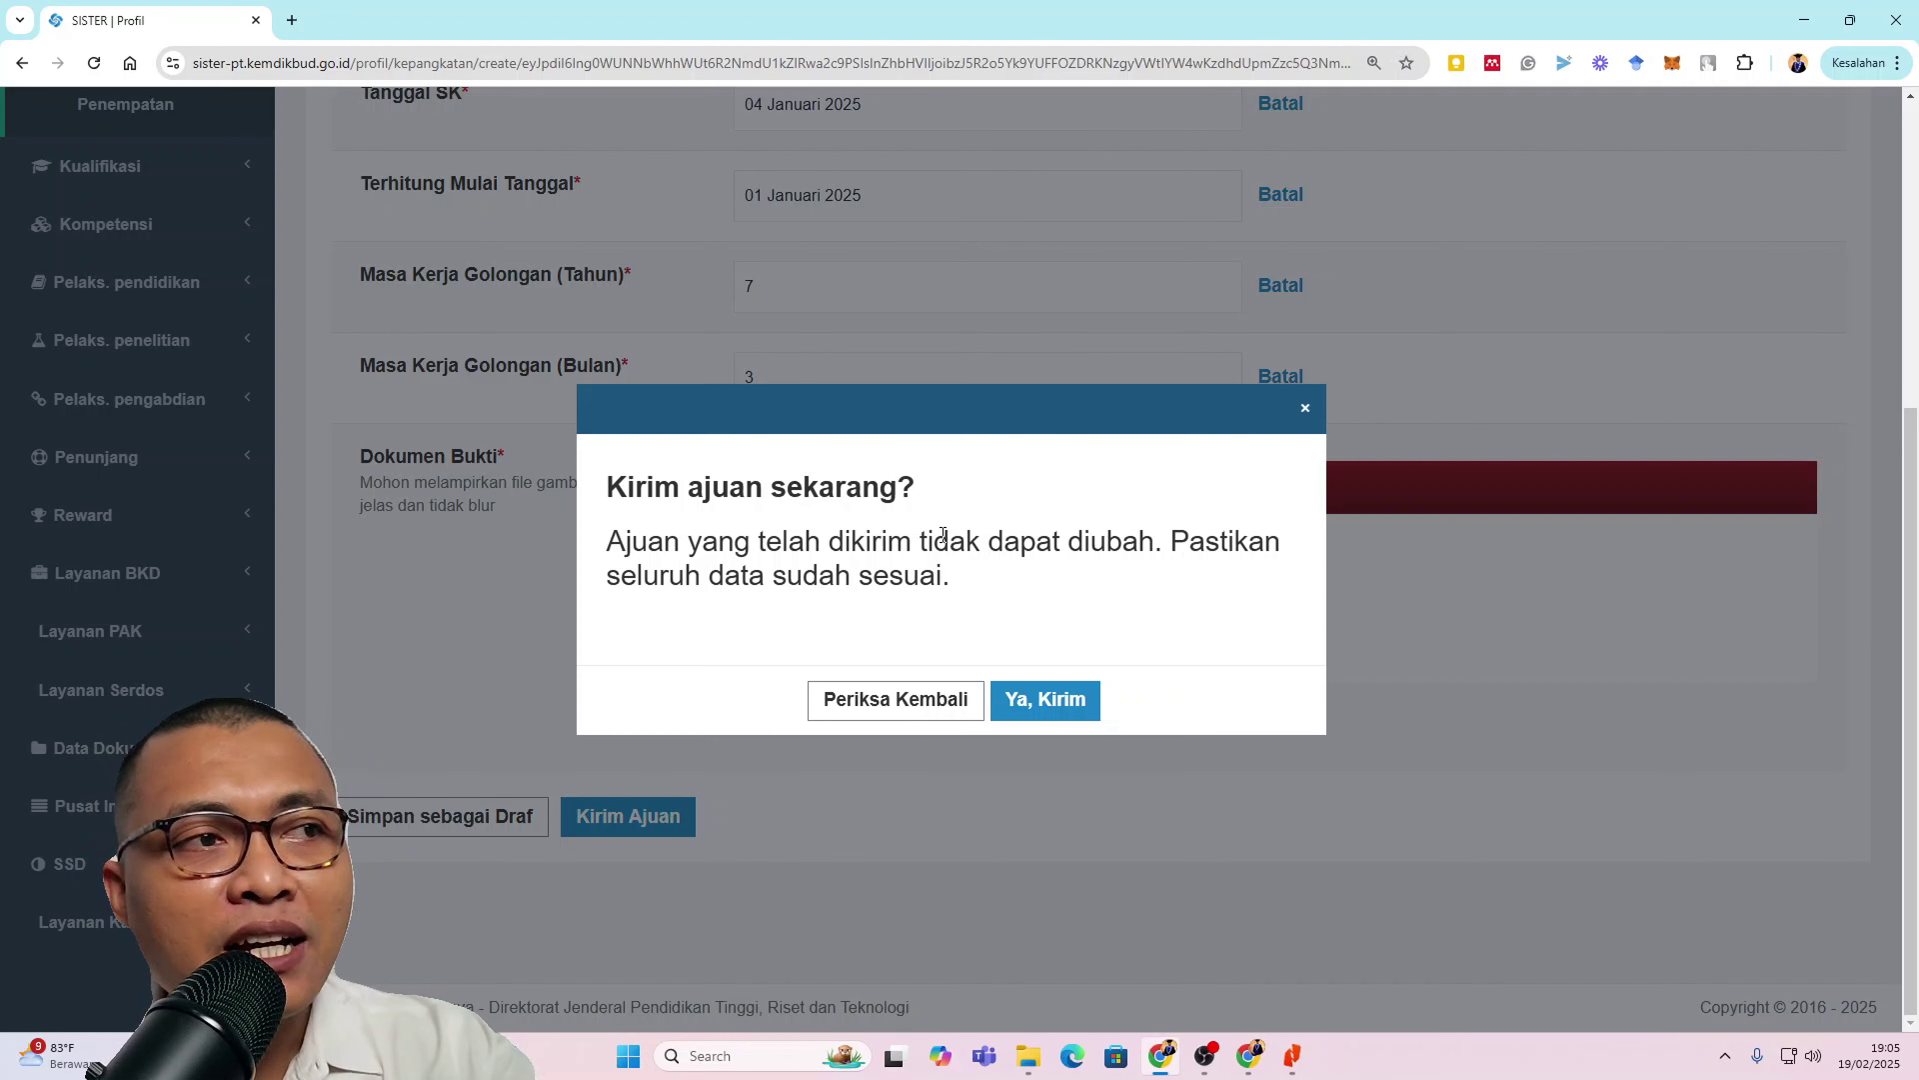
left_click(1013, 714)
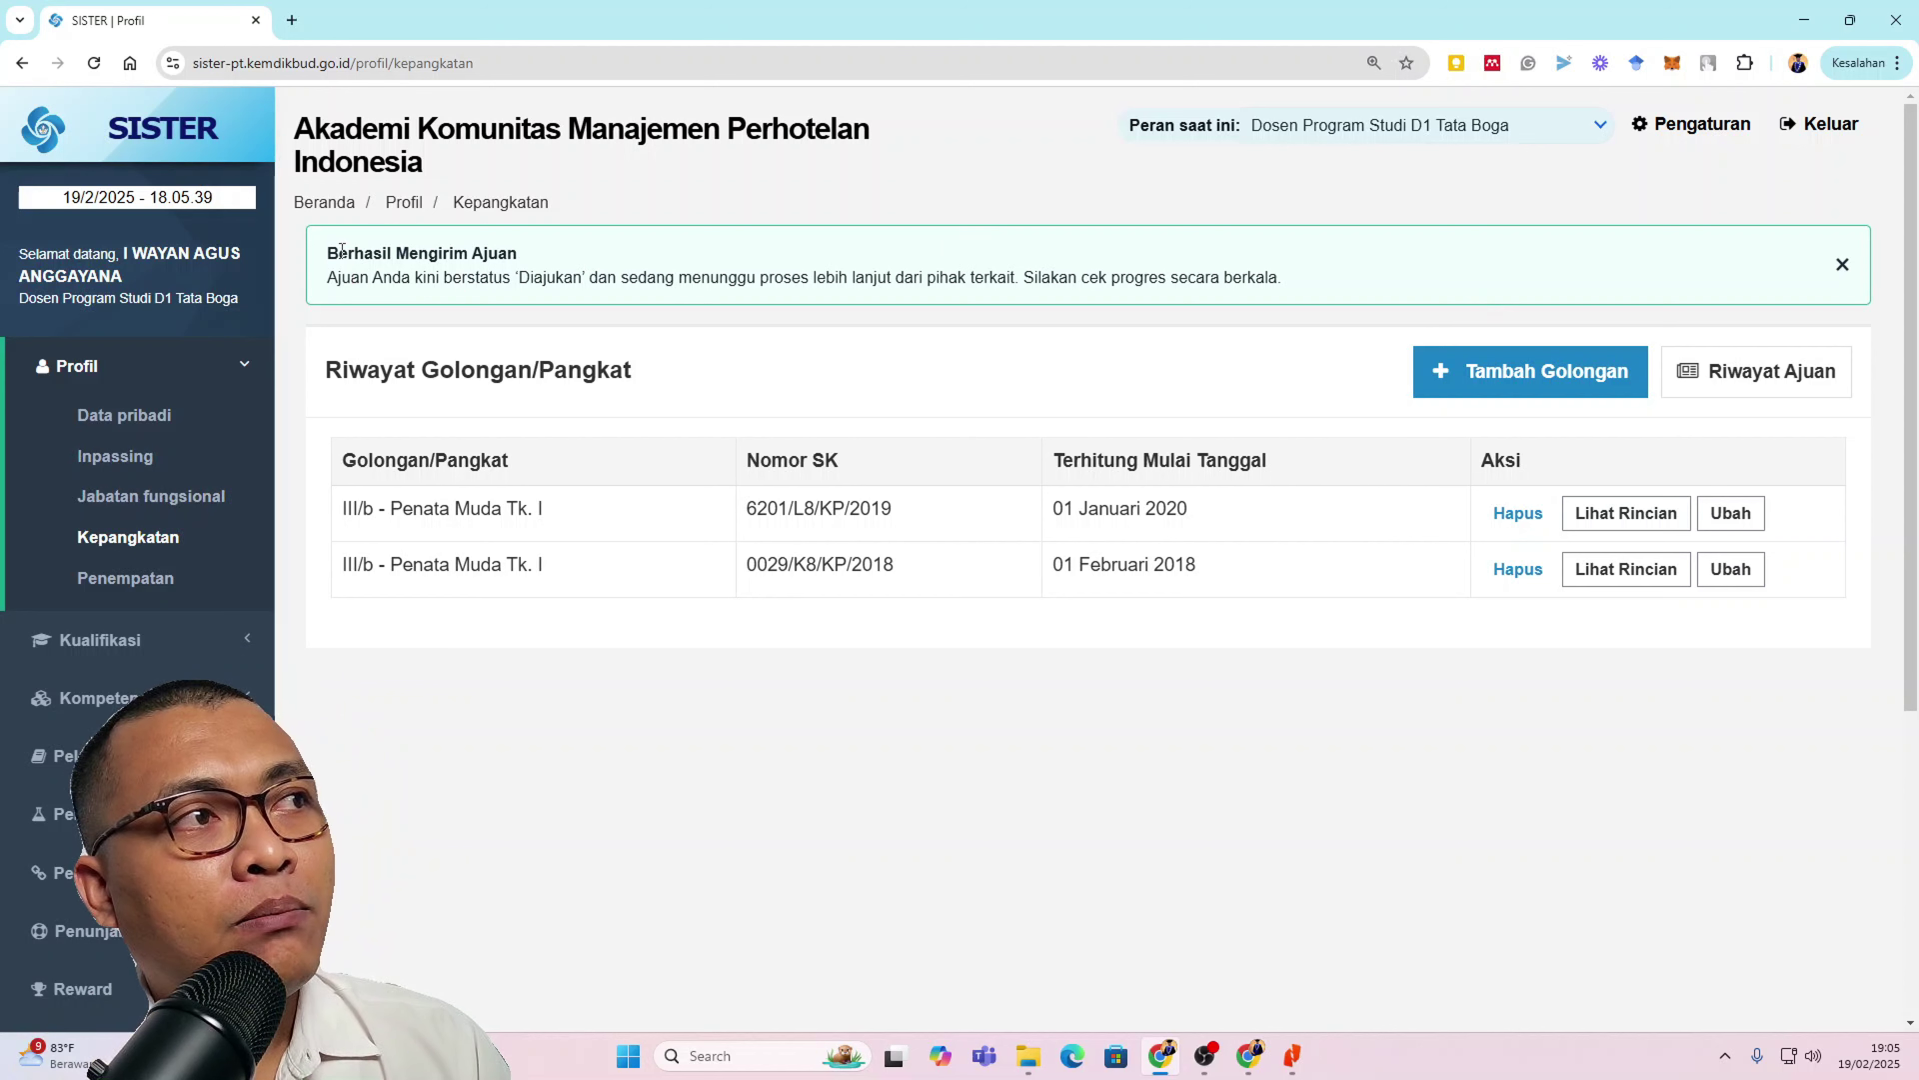
left_click_drag(329, 255, 1298, 279)
left_click(1288, 336)
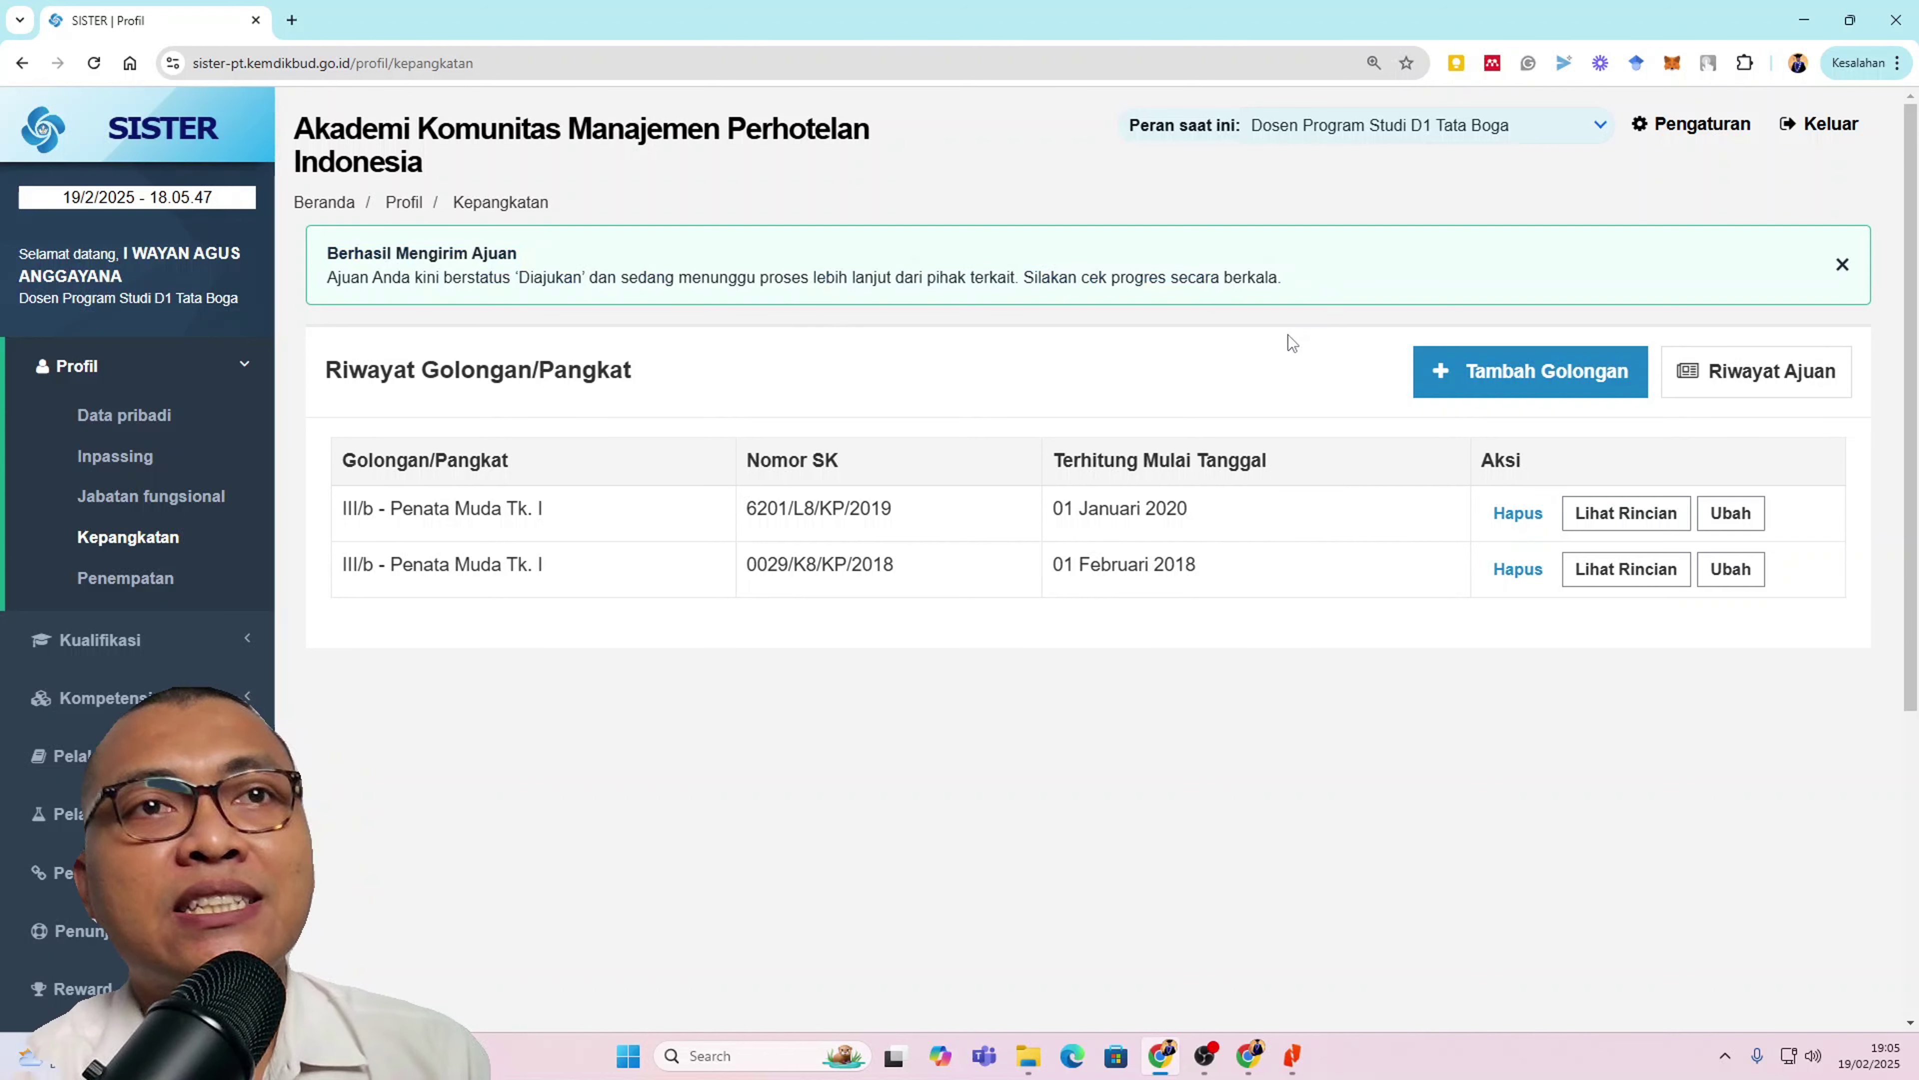
Step: In Riwayat Ajuan, bring up Tombol Tindakan for the 19 Feb 2025 Diajukan ajuan
left_click(1803, 370)
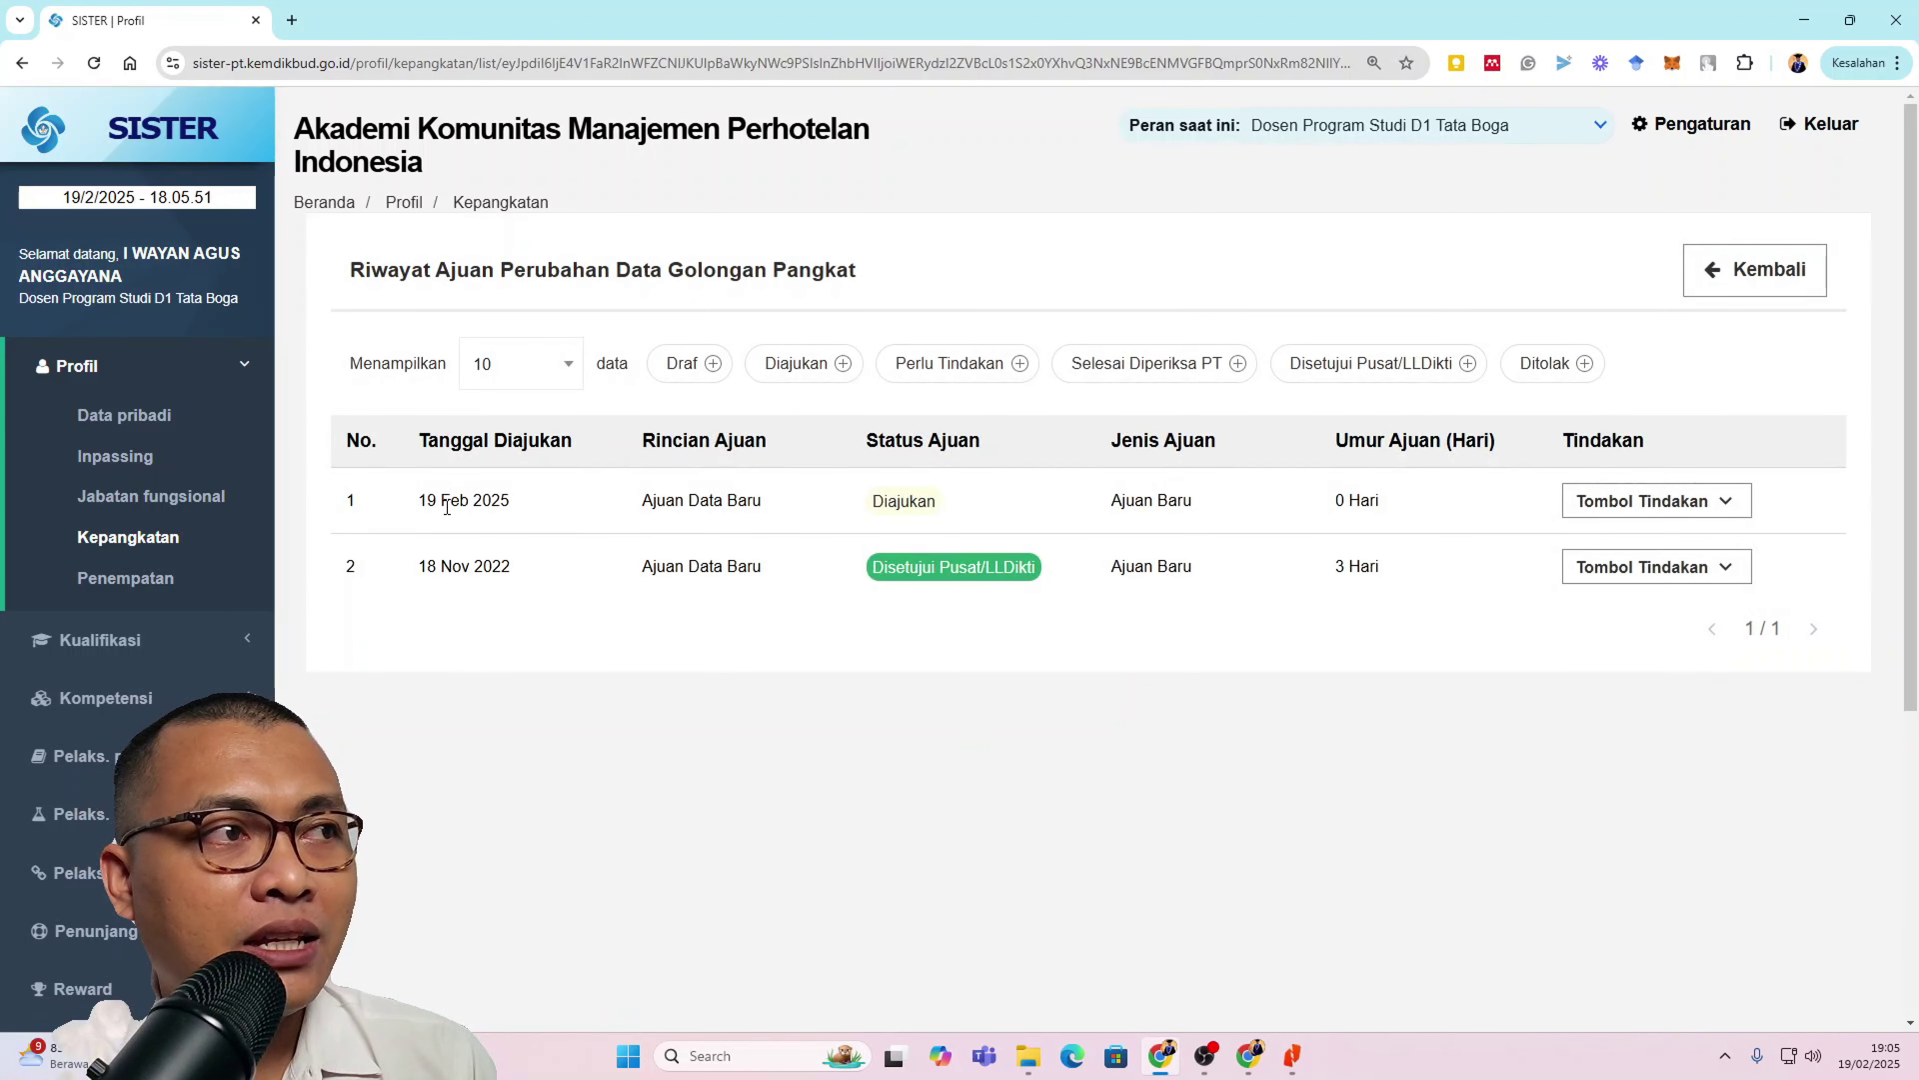
key("ctrl+plus")
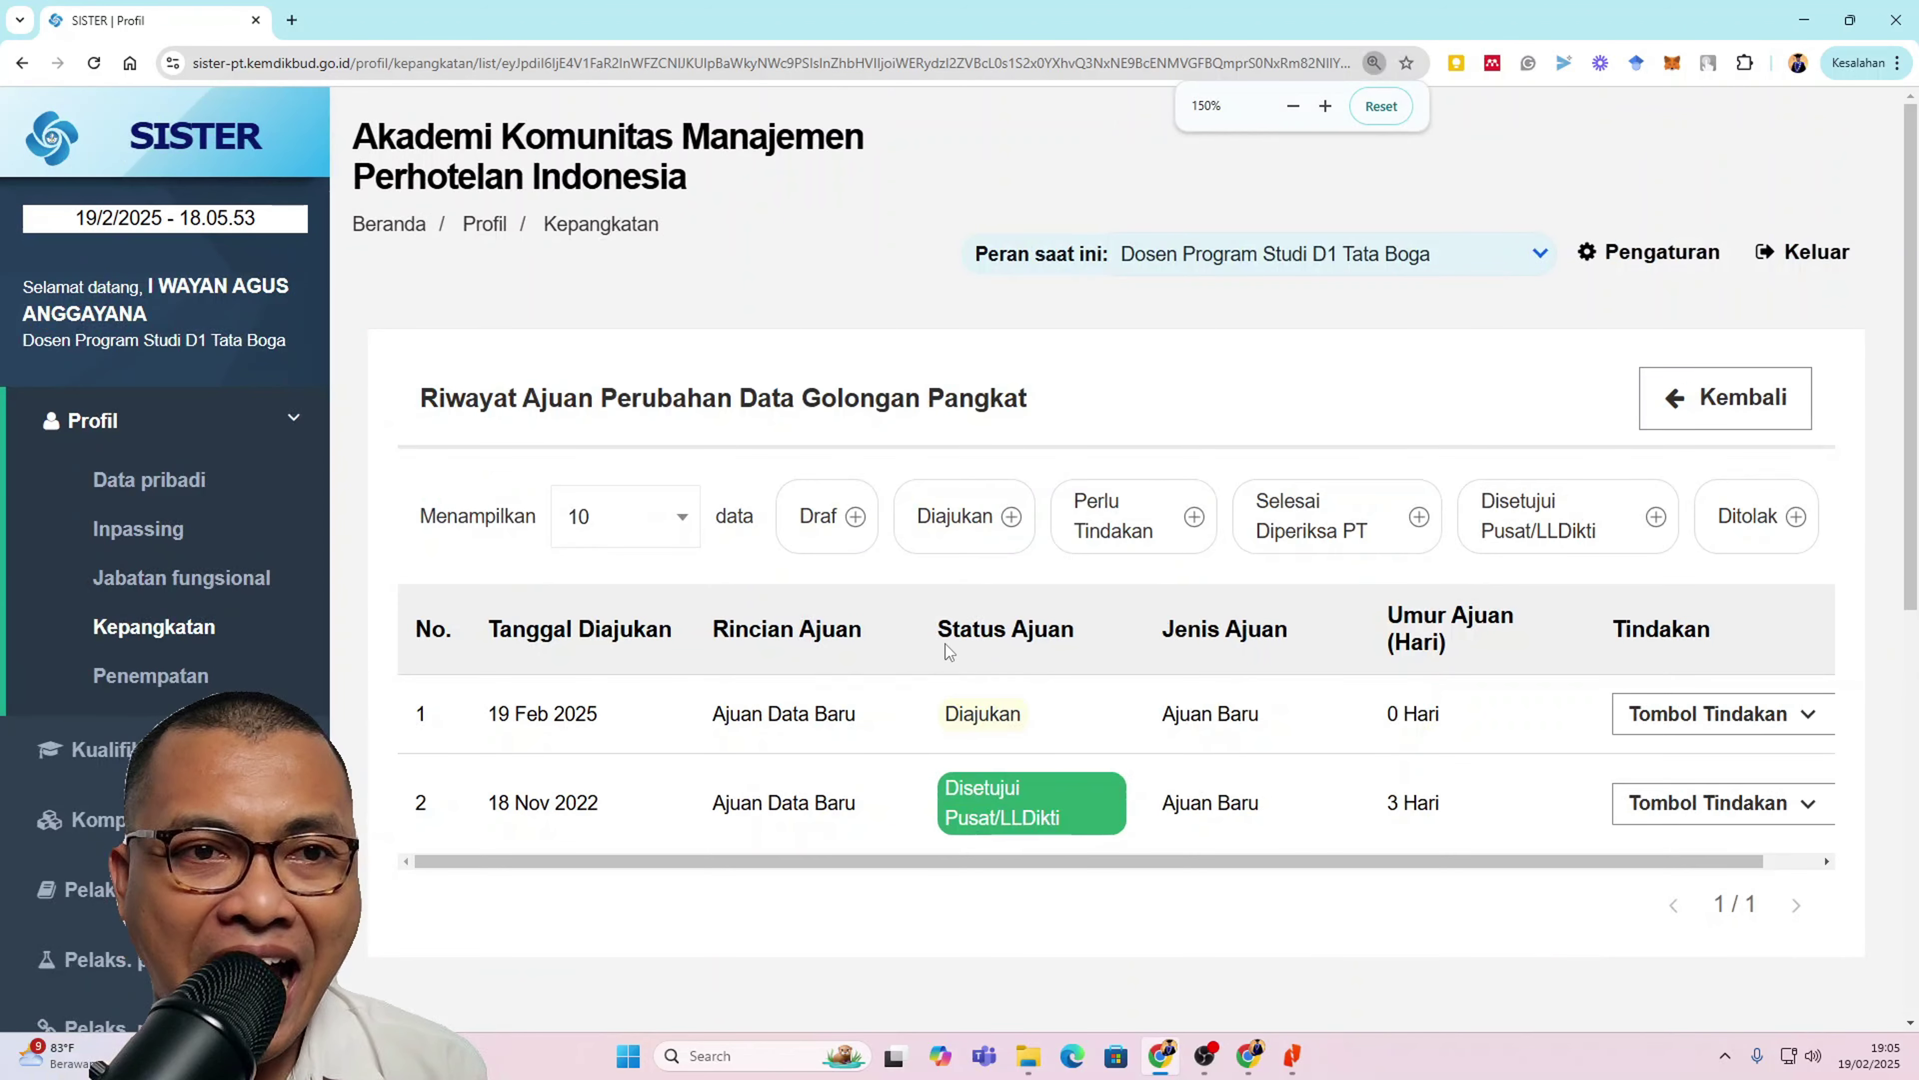
left_click(1901, 1052)
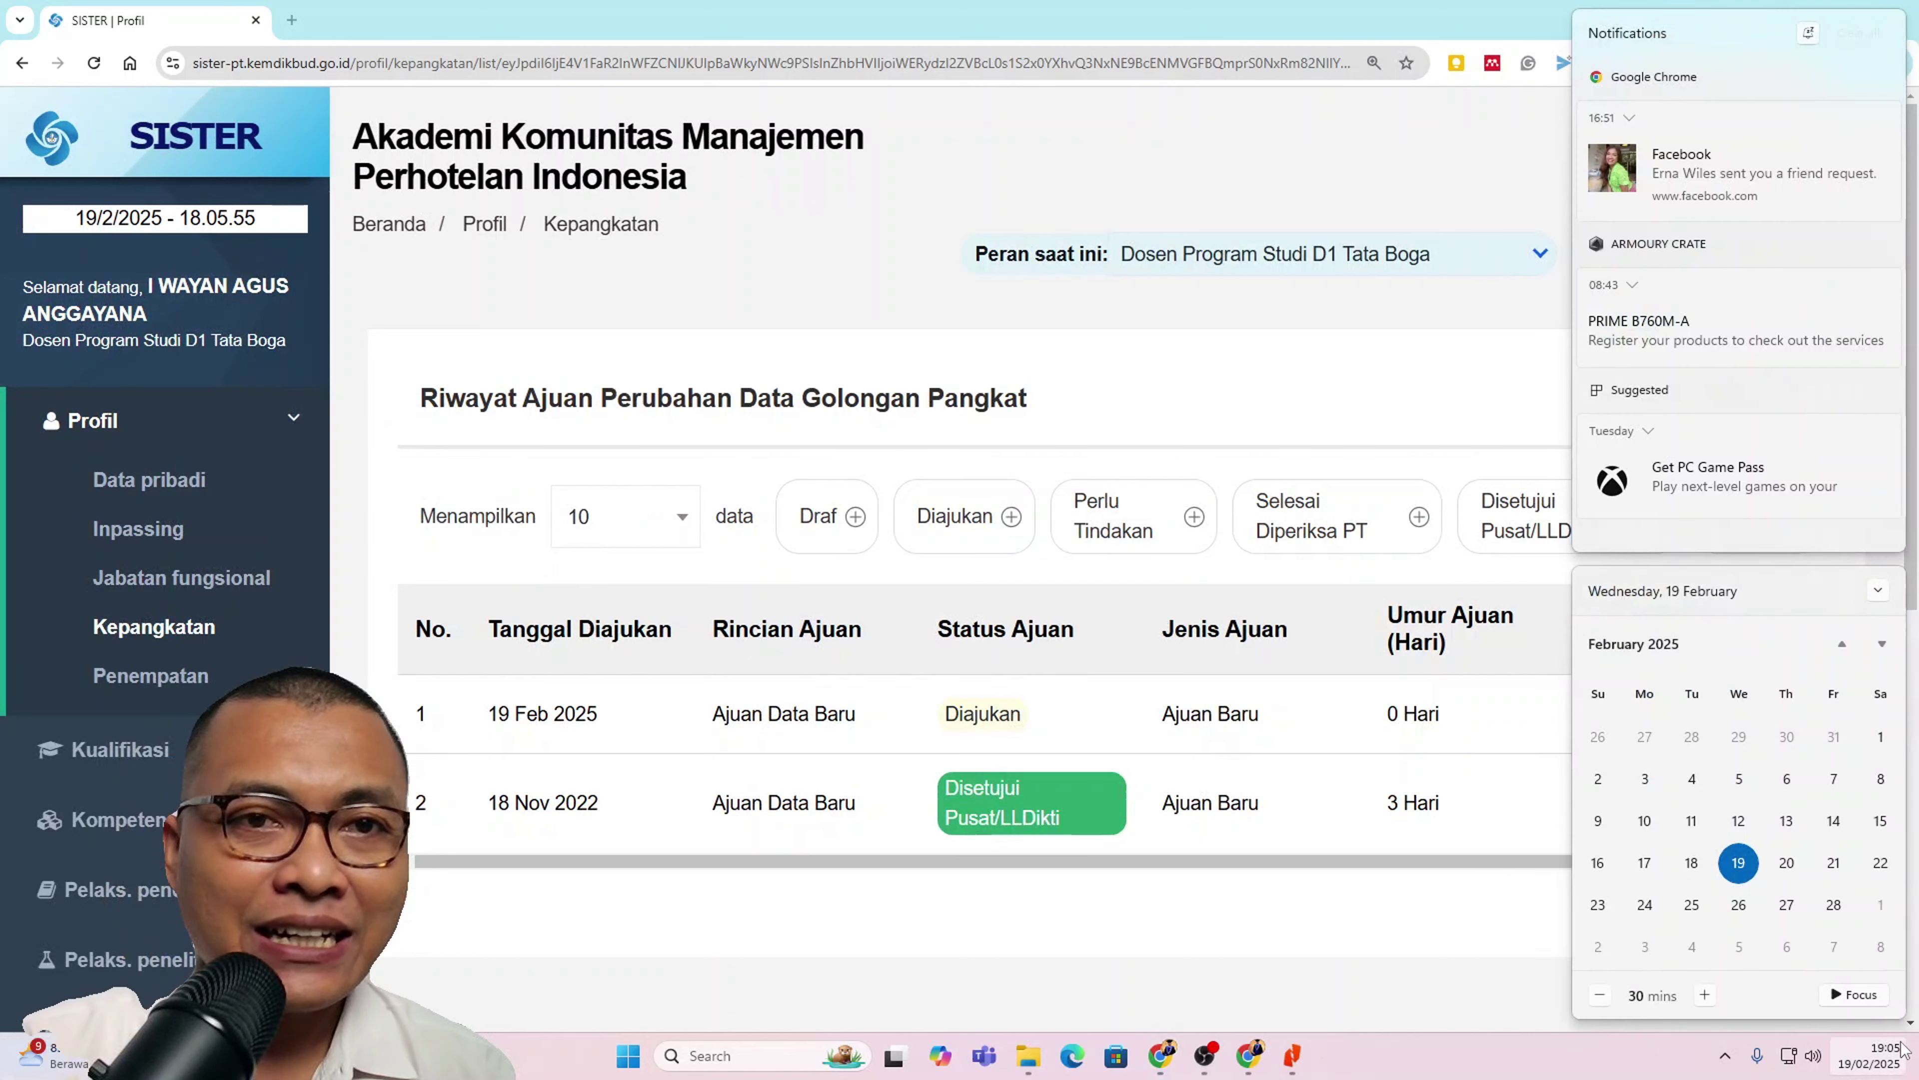
left_click(1901, 1052)
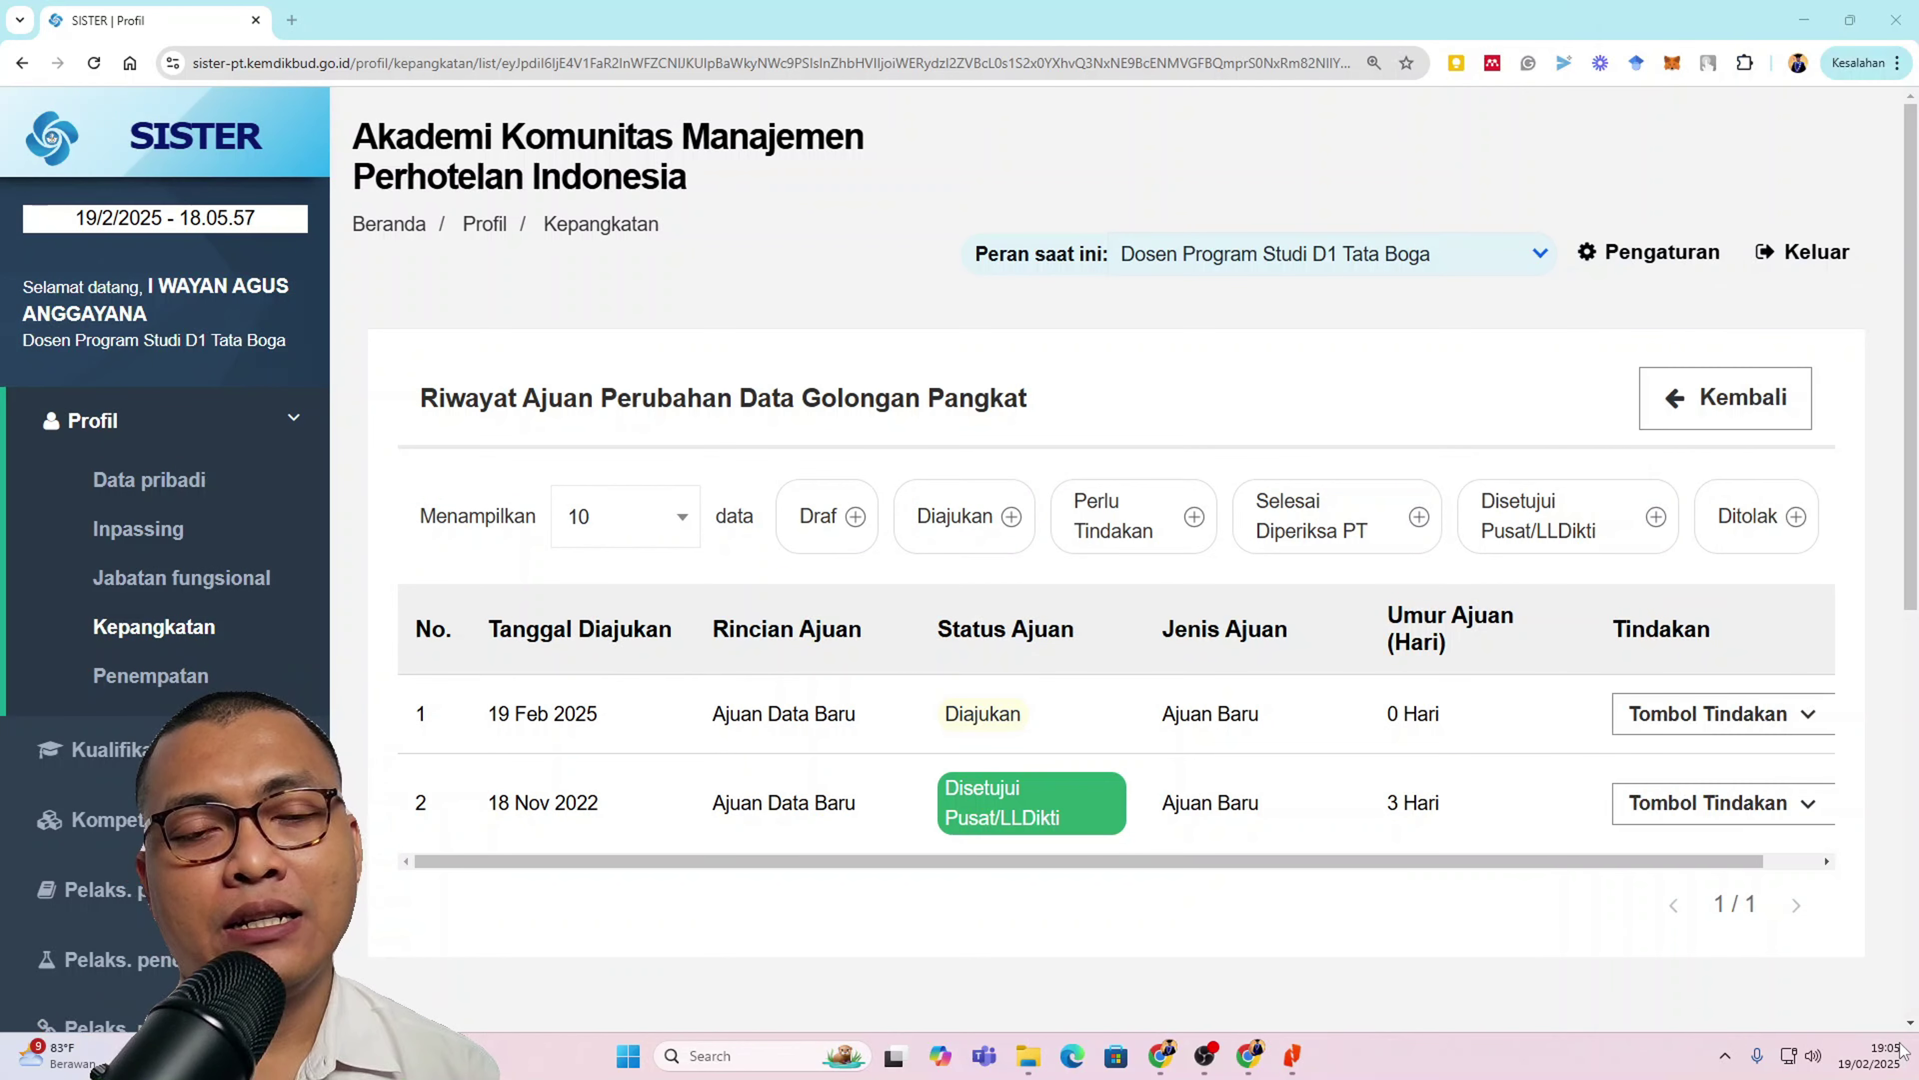
left_click(1898, 1059)
left_click(1897, 1064)
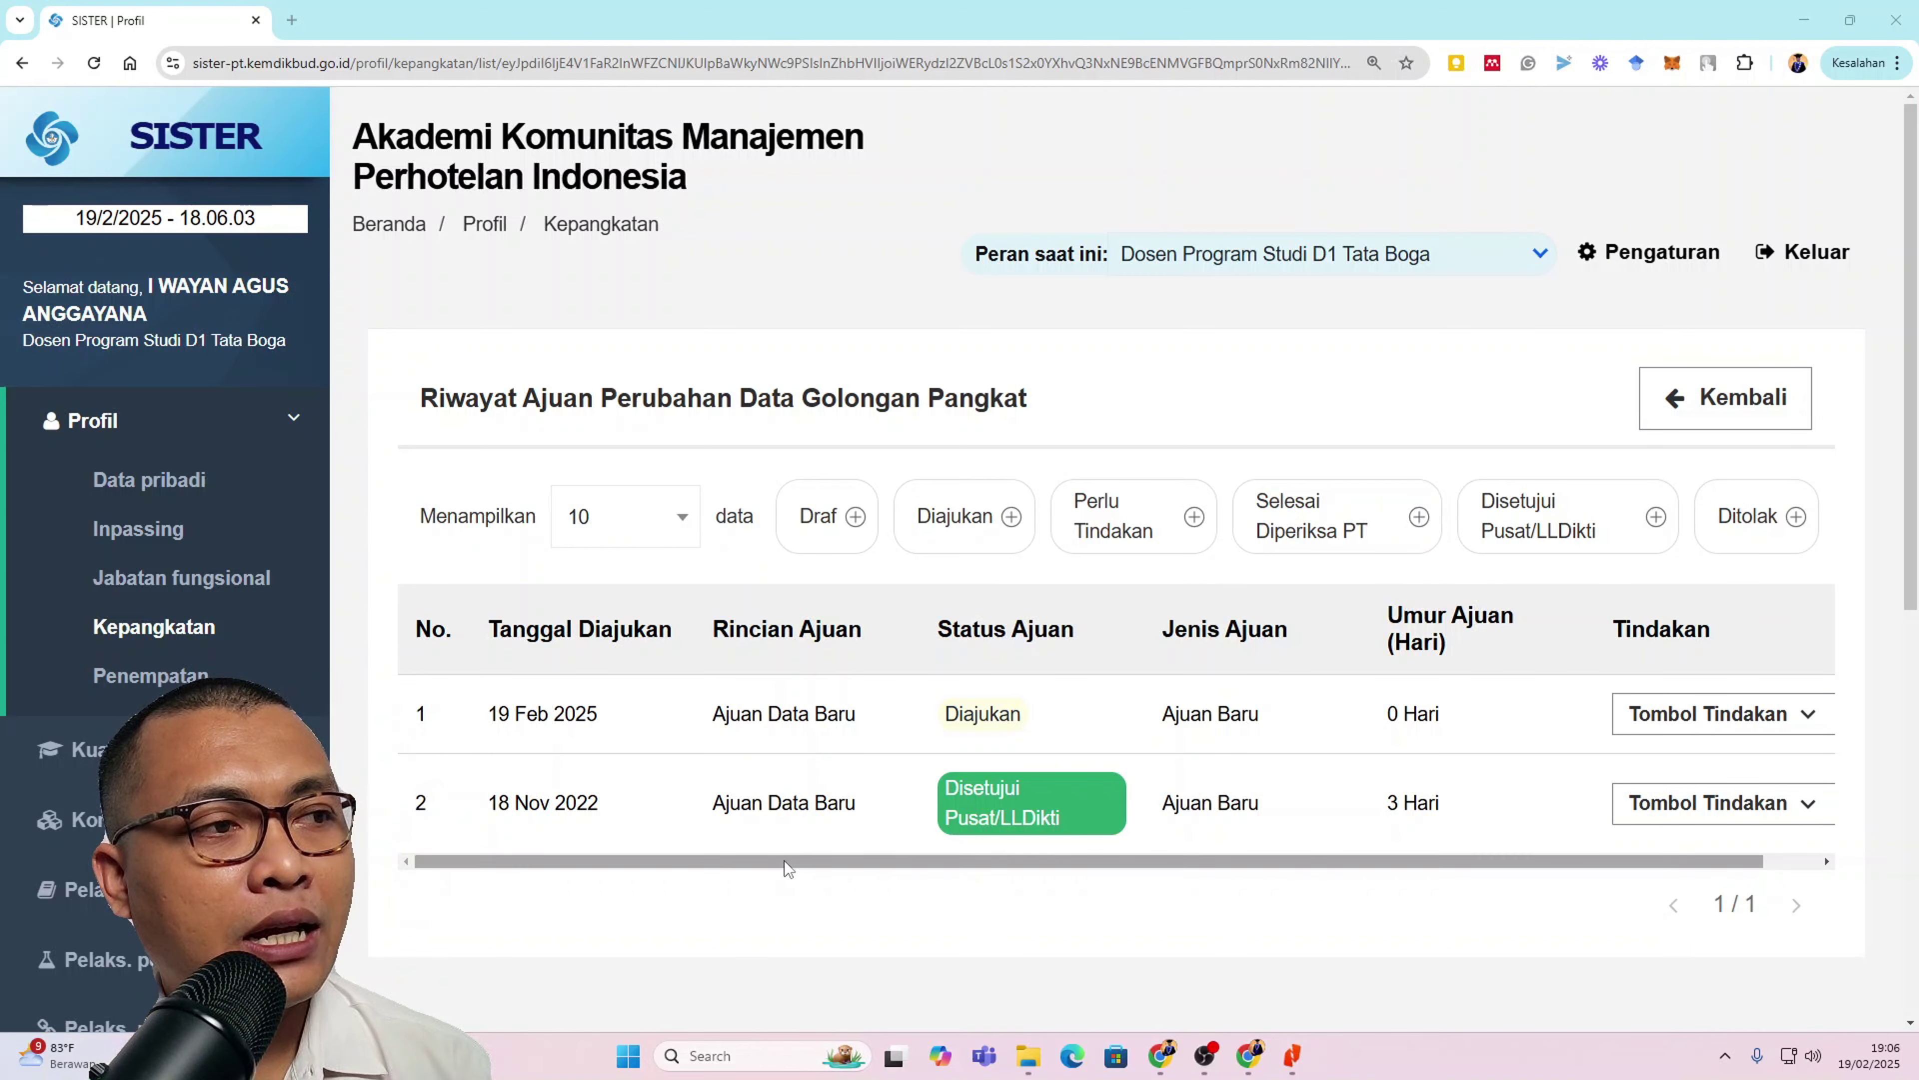
left_click_drag(786, 867, 841, 867)
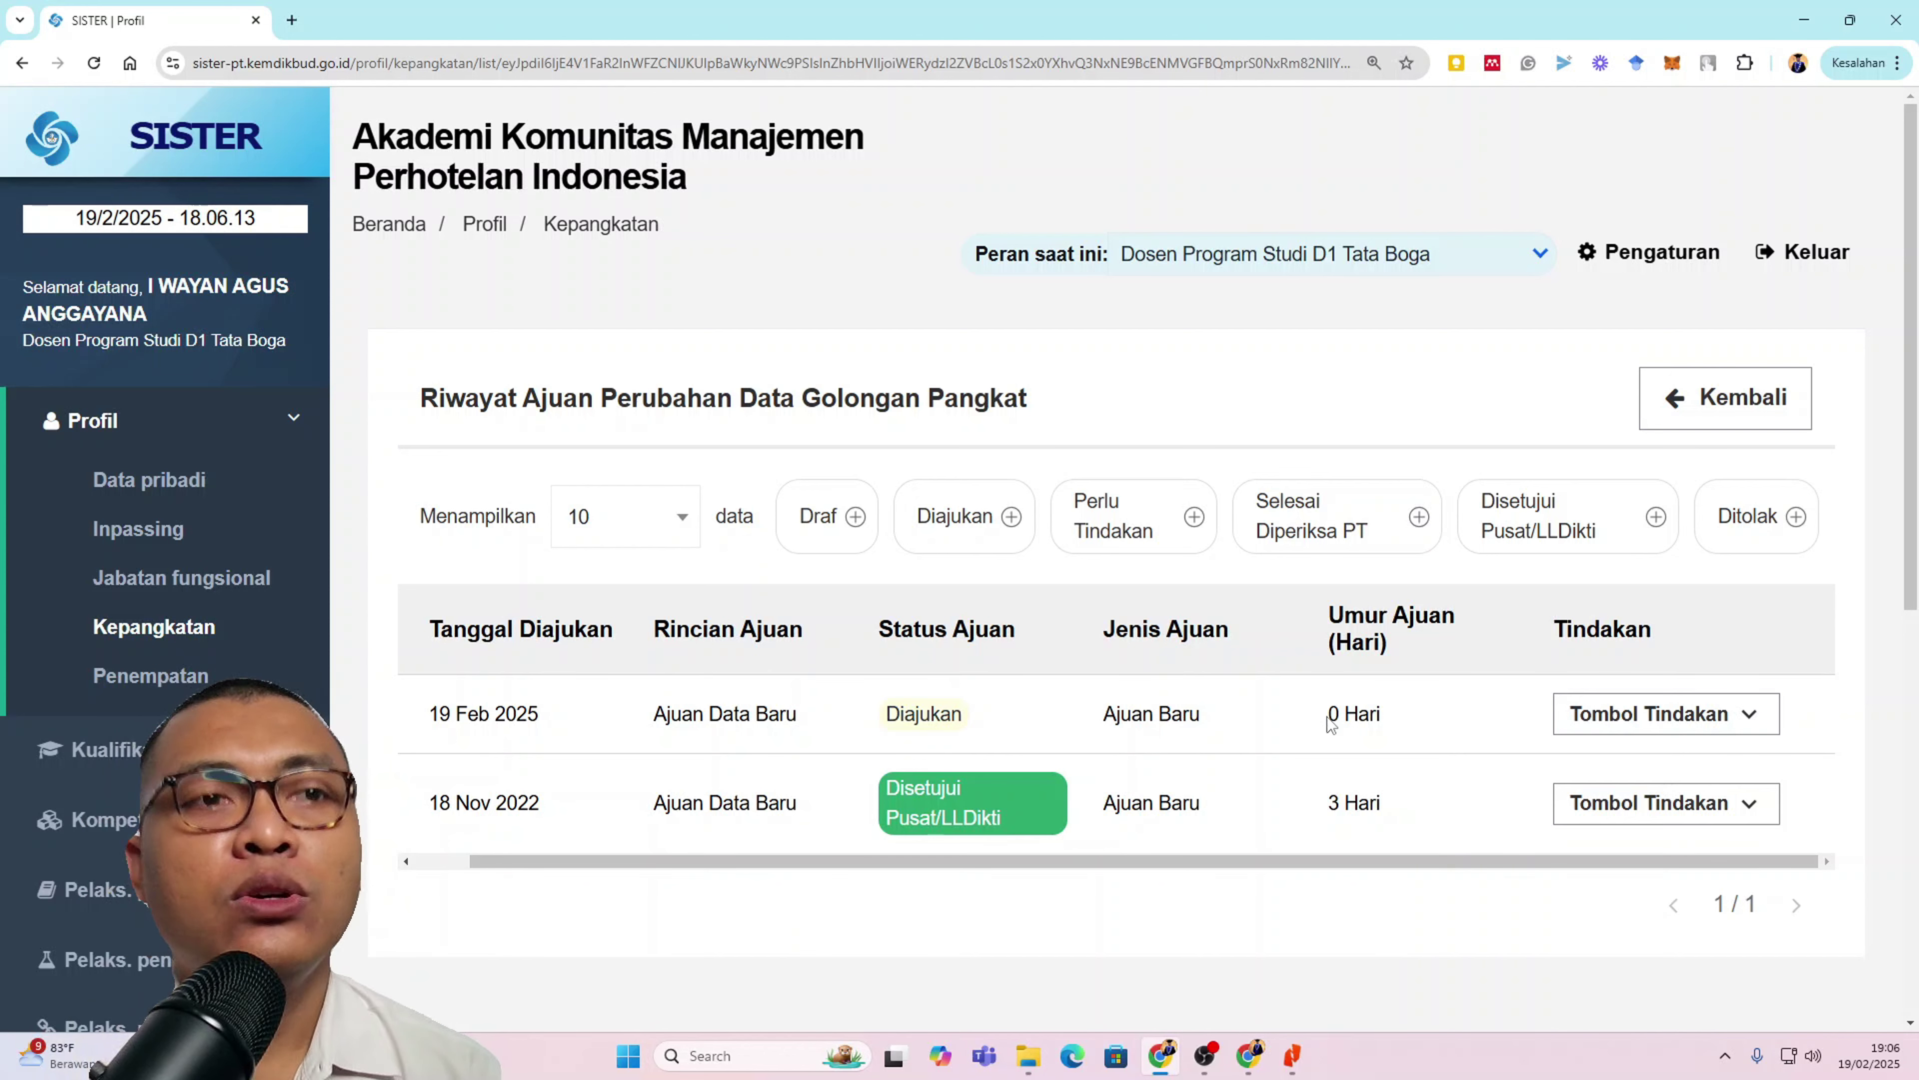
left_click(1636, 718)
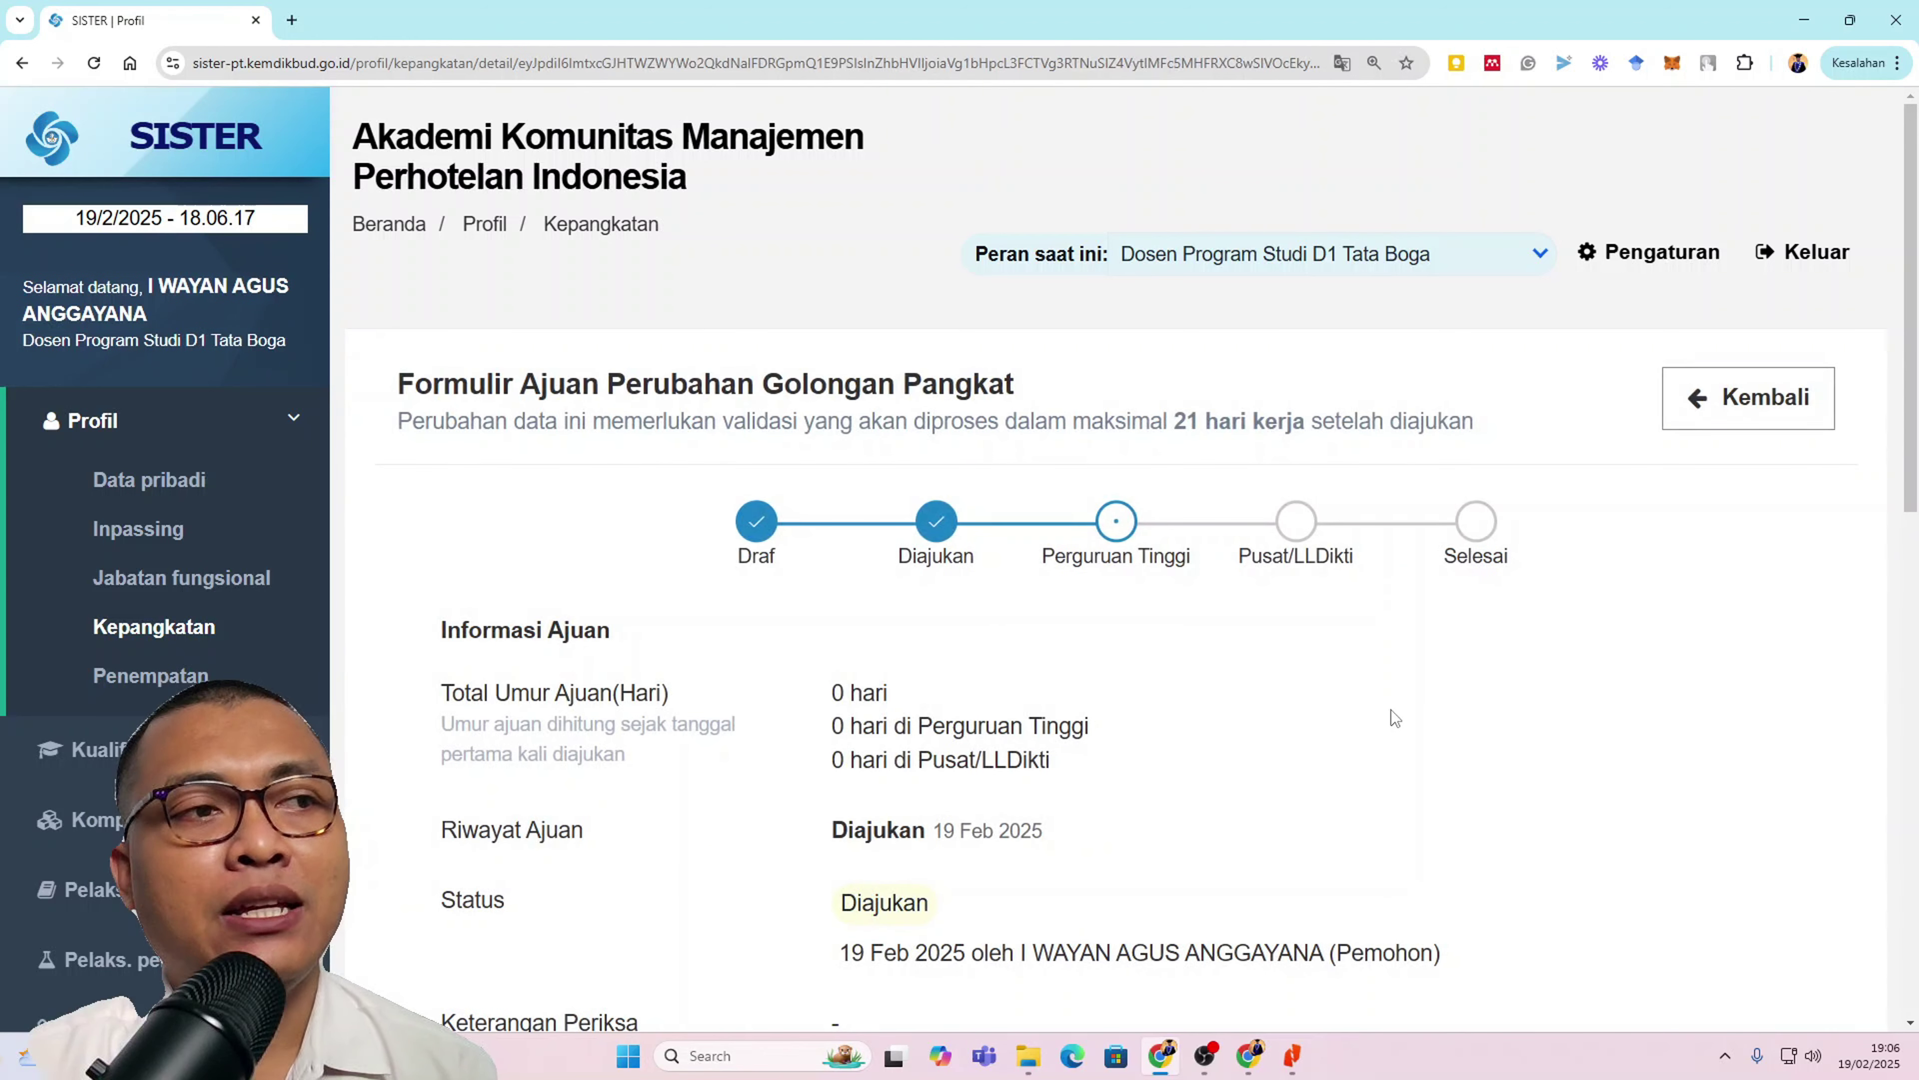
Step: Review the 19 Feb 2025 ajuan's Formulir Ajuan, progress steps and Dokumen table with the uploaded SK
scroll(1173, 692, "down", 2)
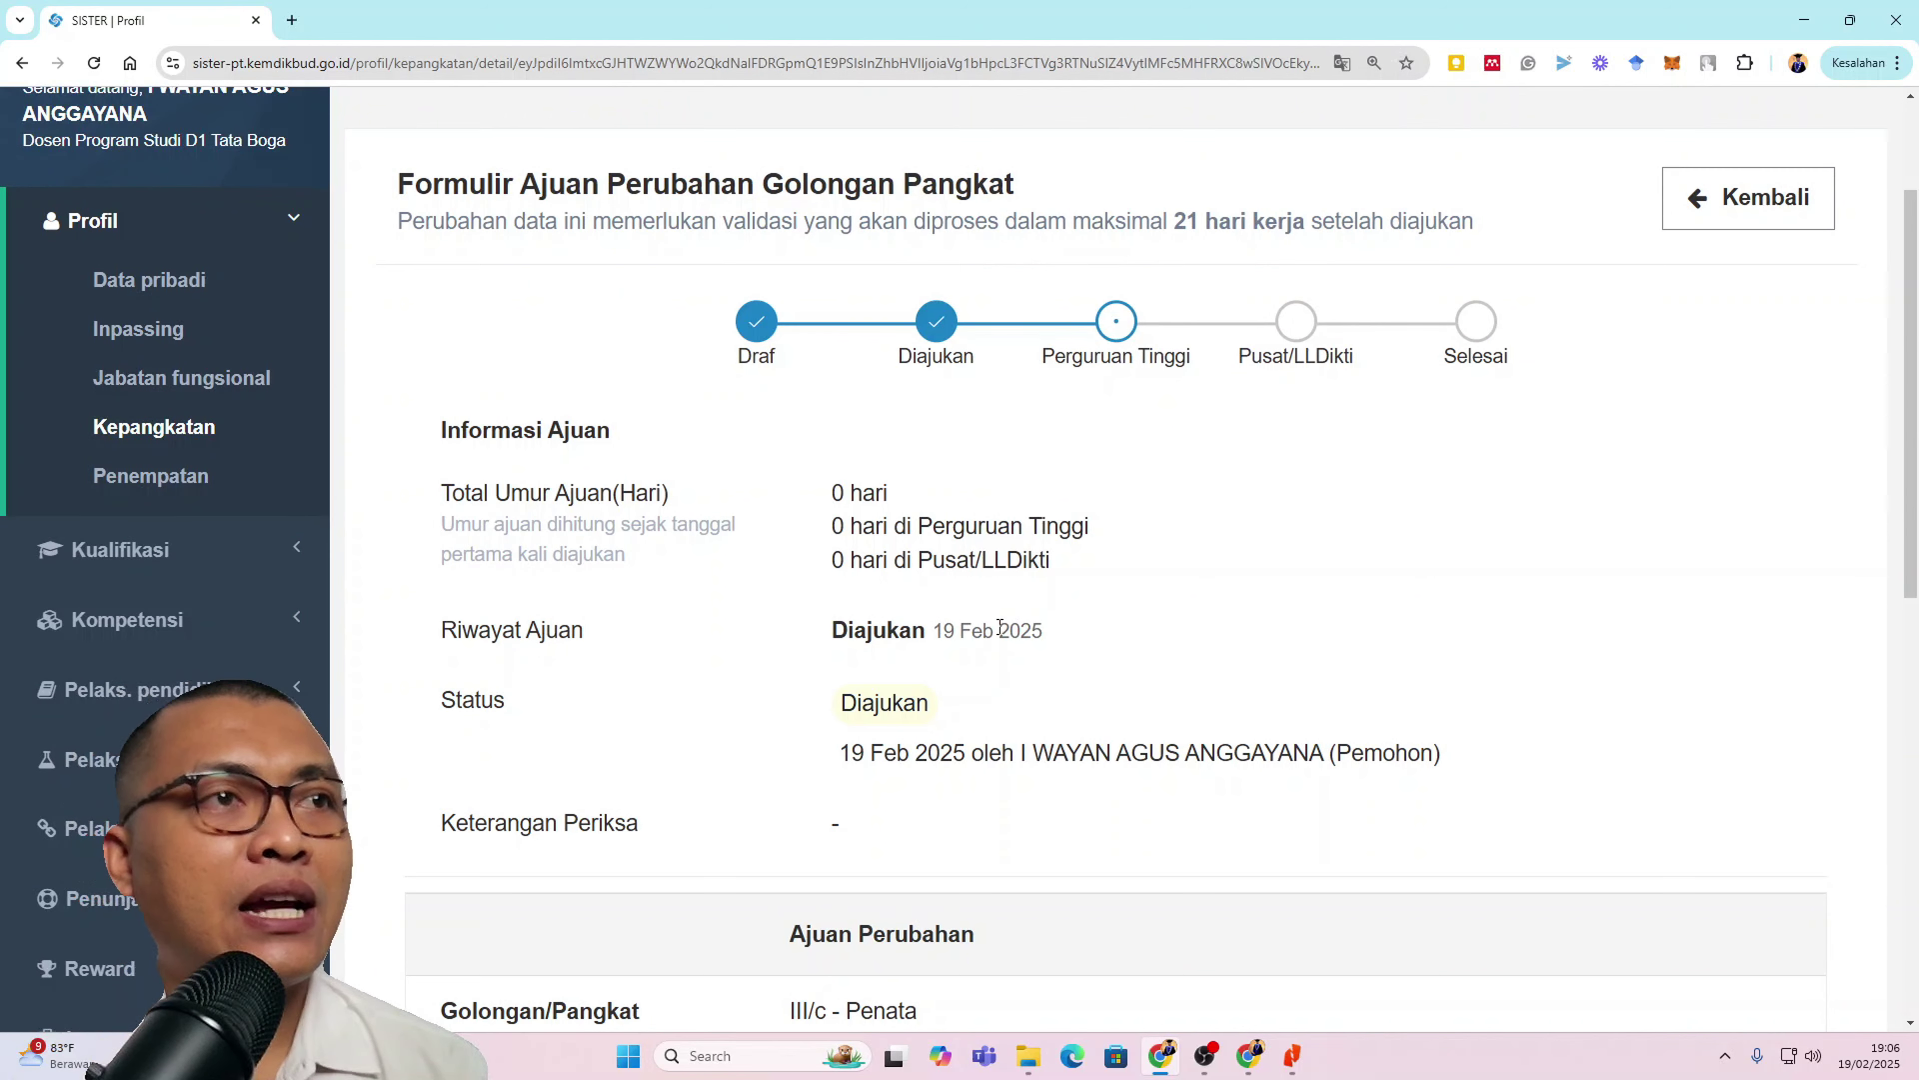
scroll(999, 625, "up", 2)
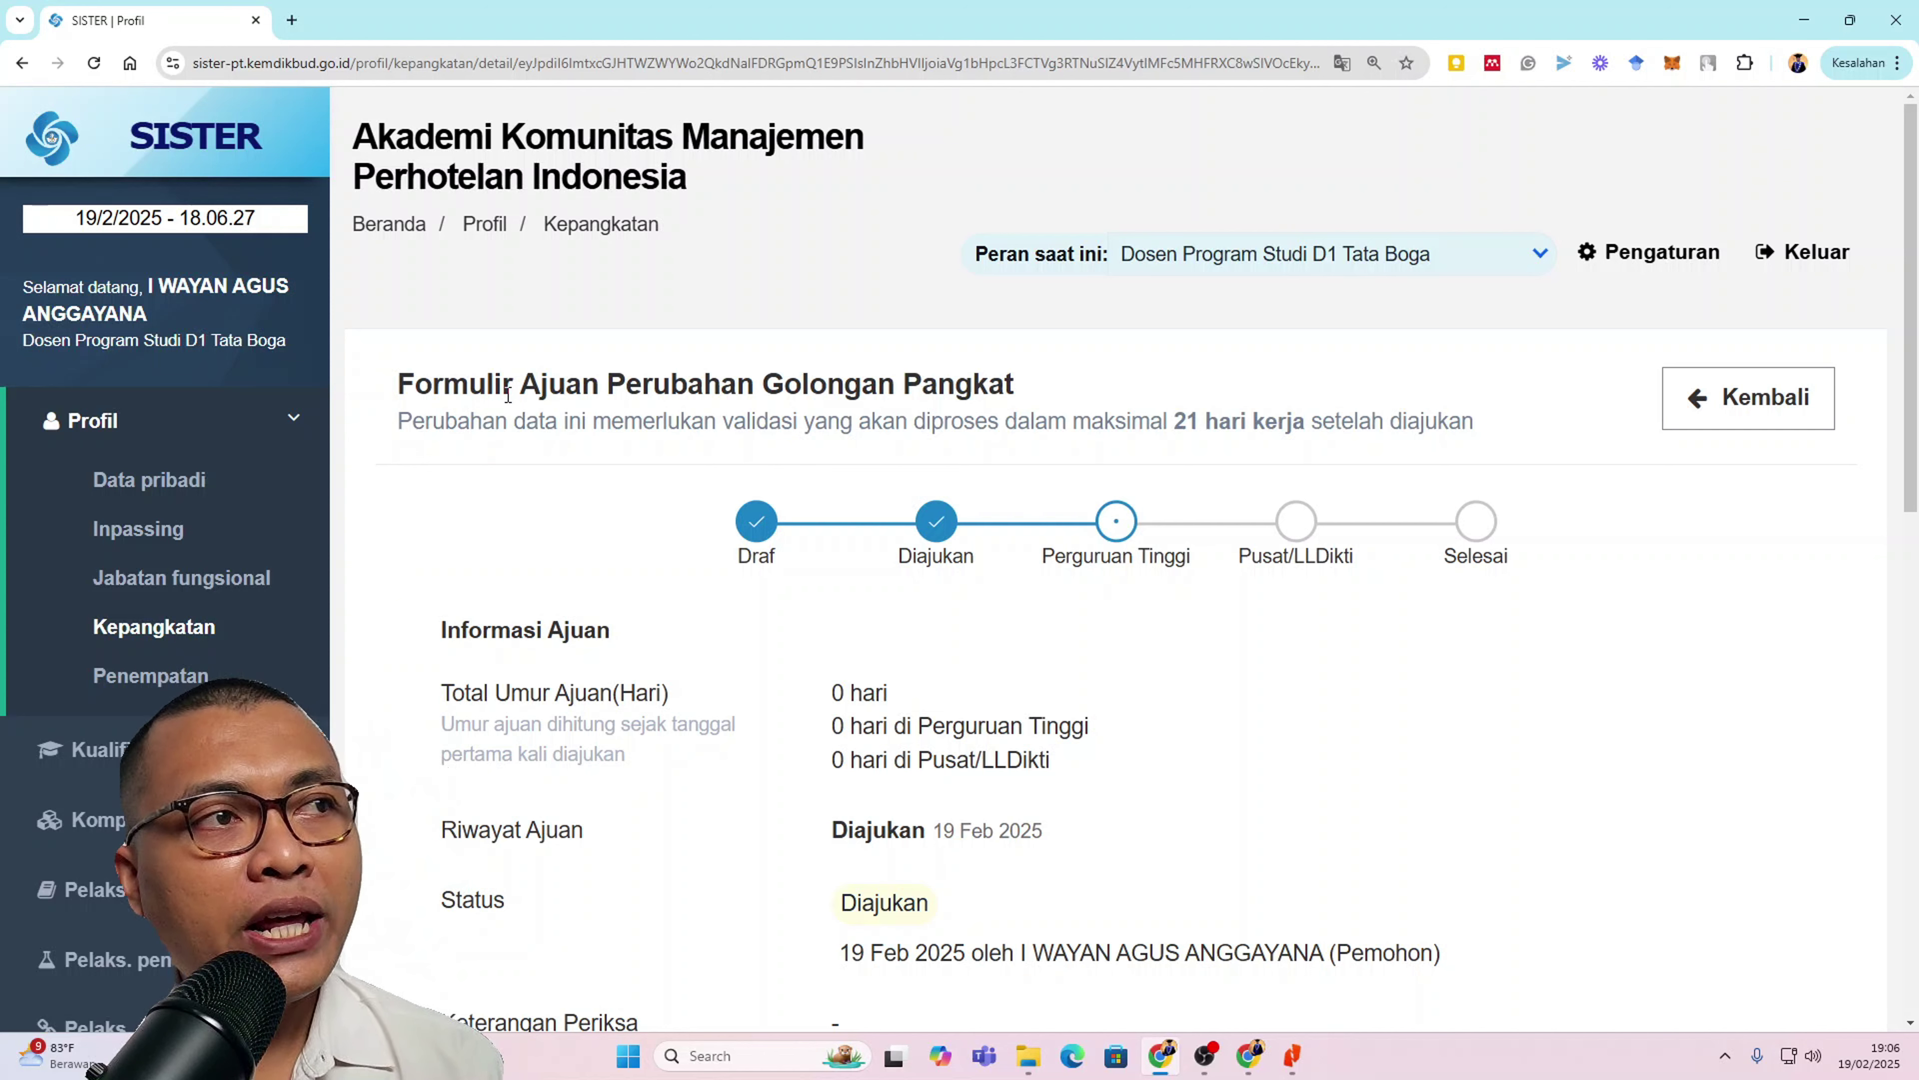
left_click_drag(400, 385, 1483, 437)
left_click(1521, 443)
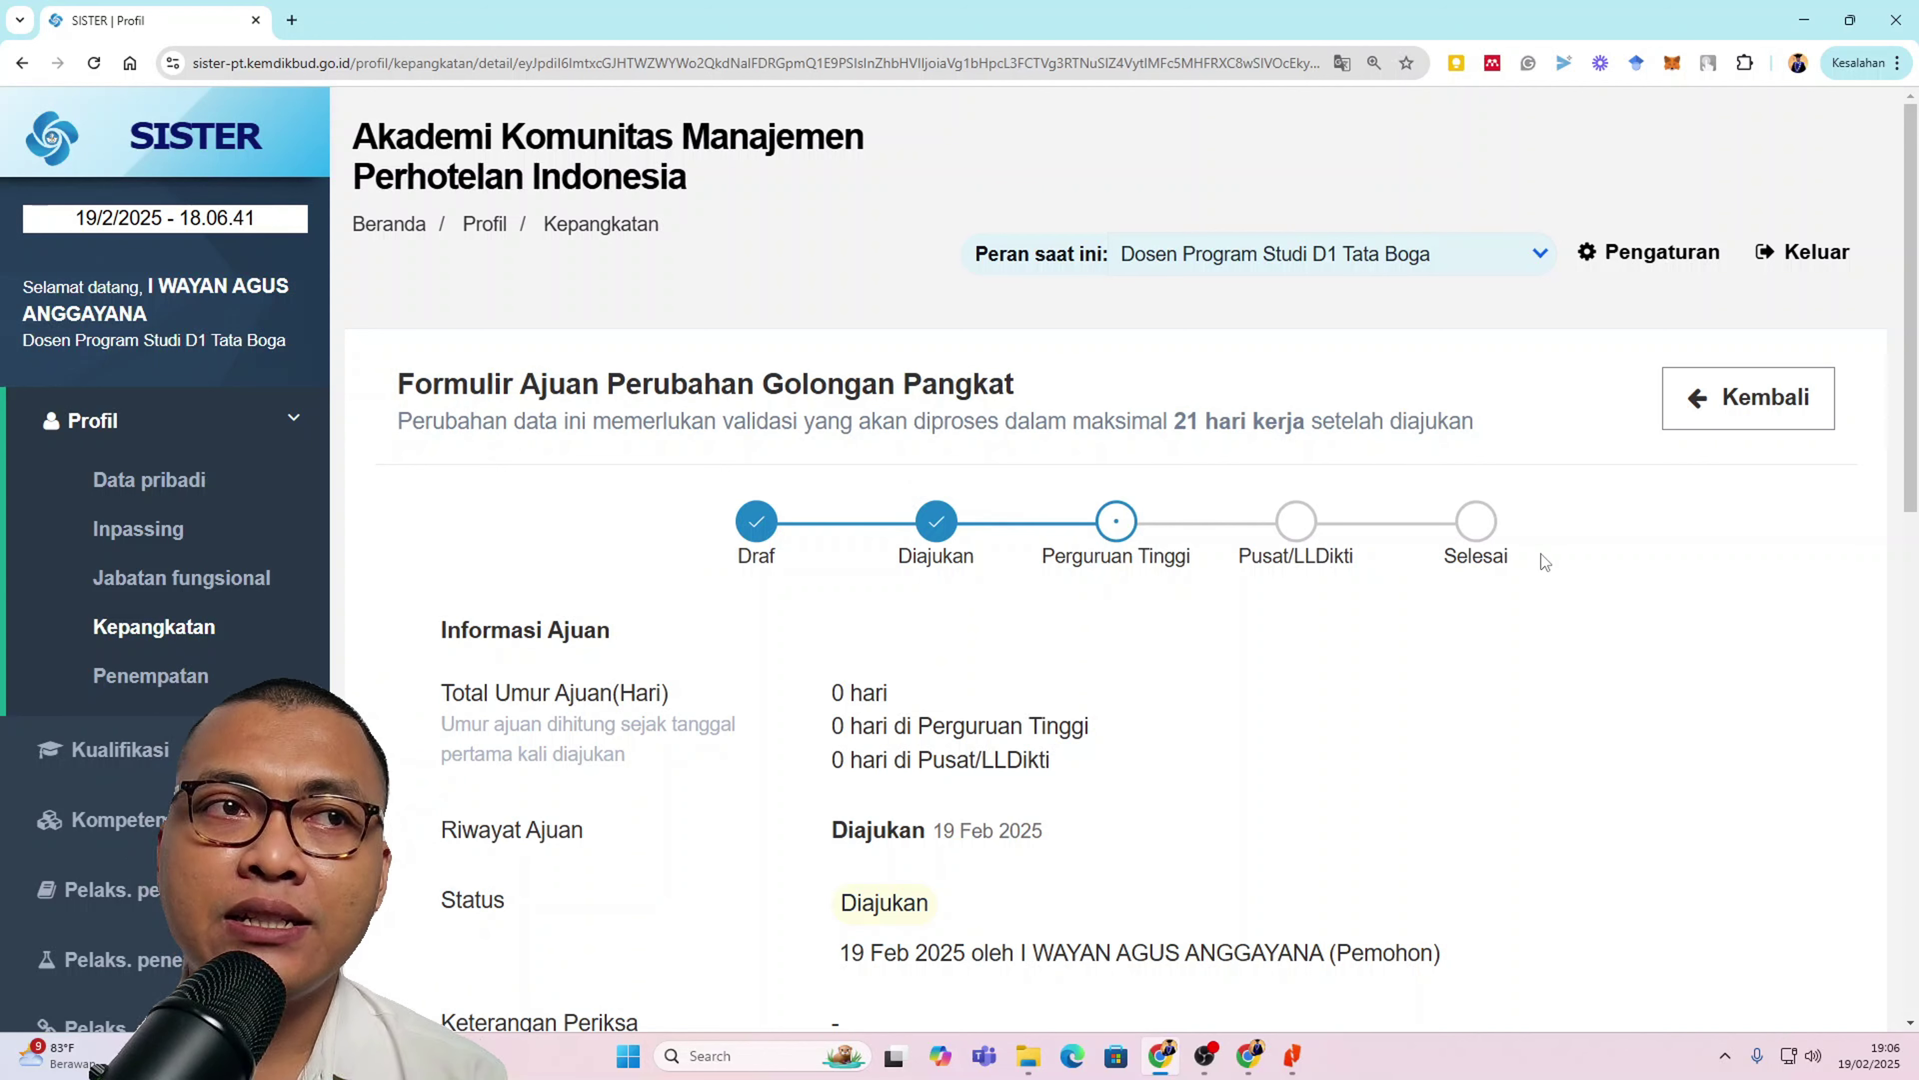
scroll(998, 701, "down", 1)
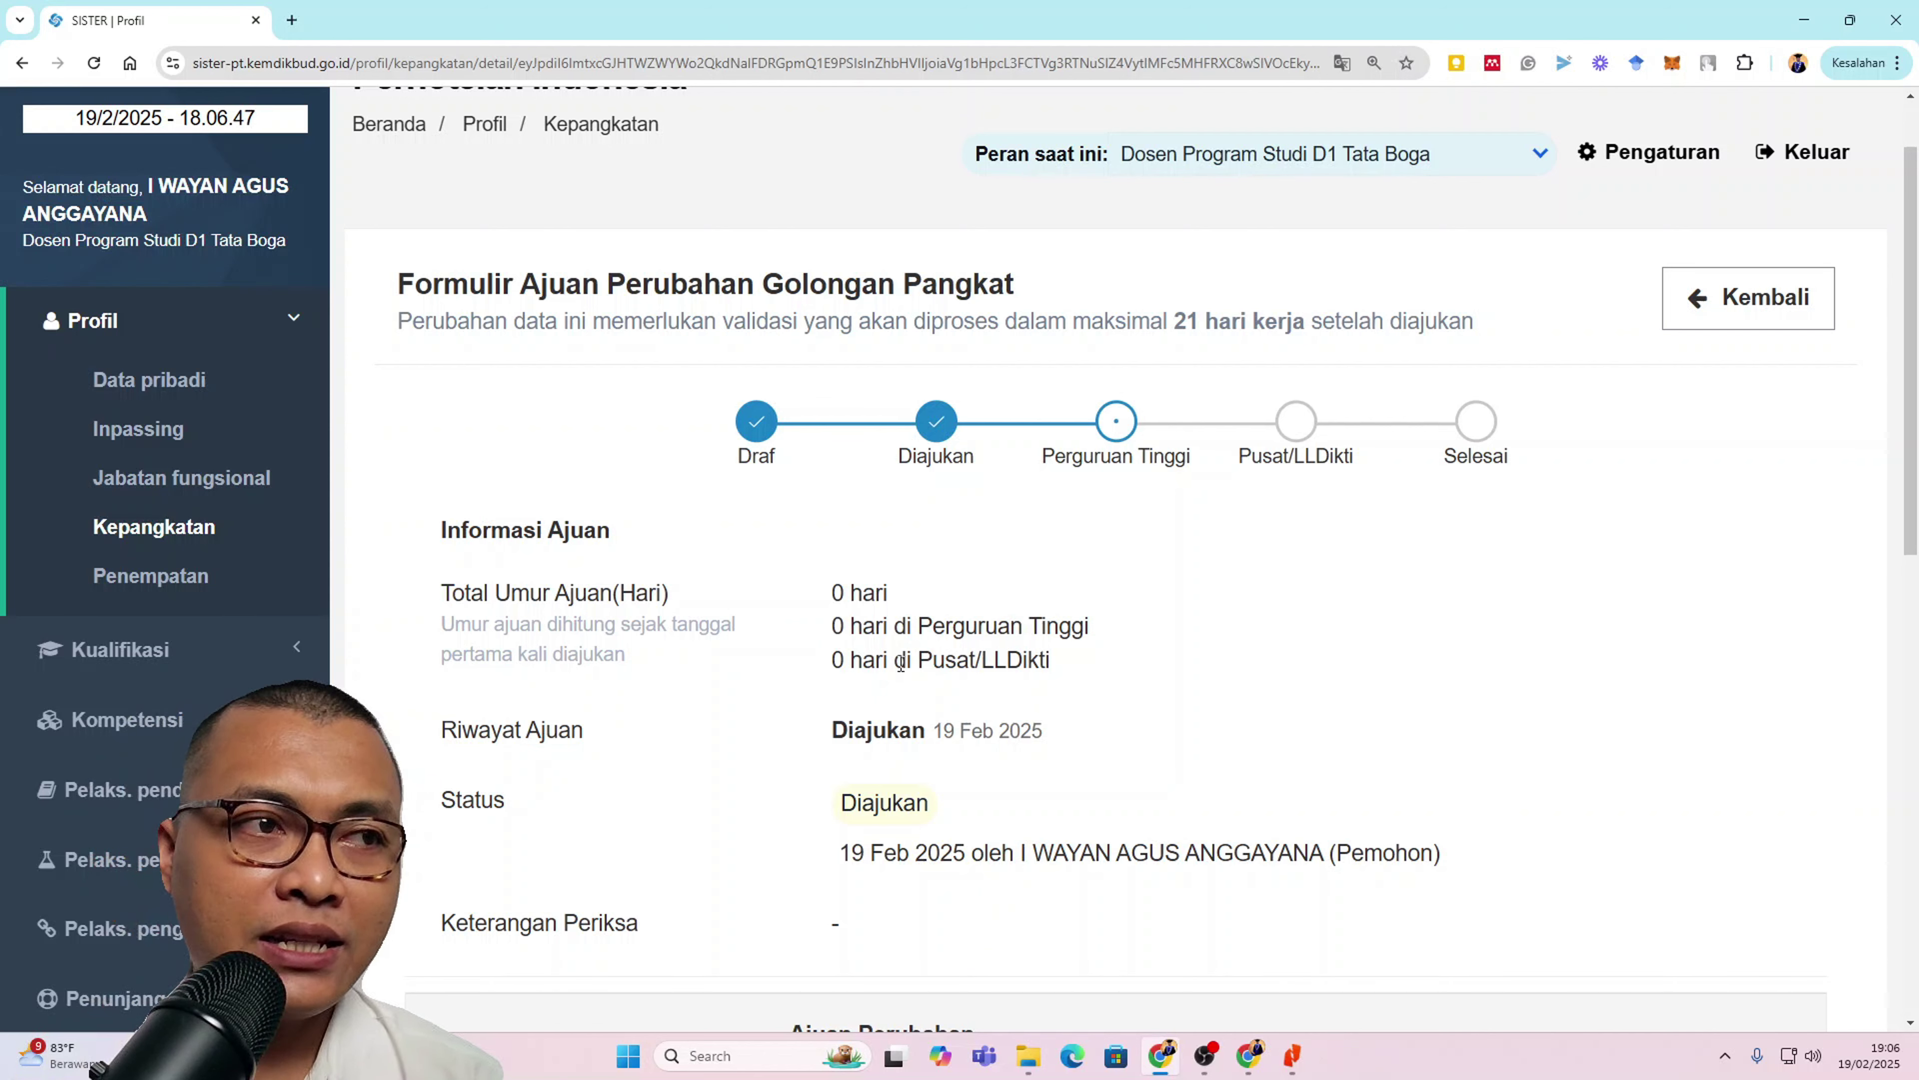
scroll(900, 663, "down", 2)
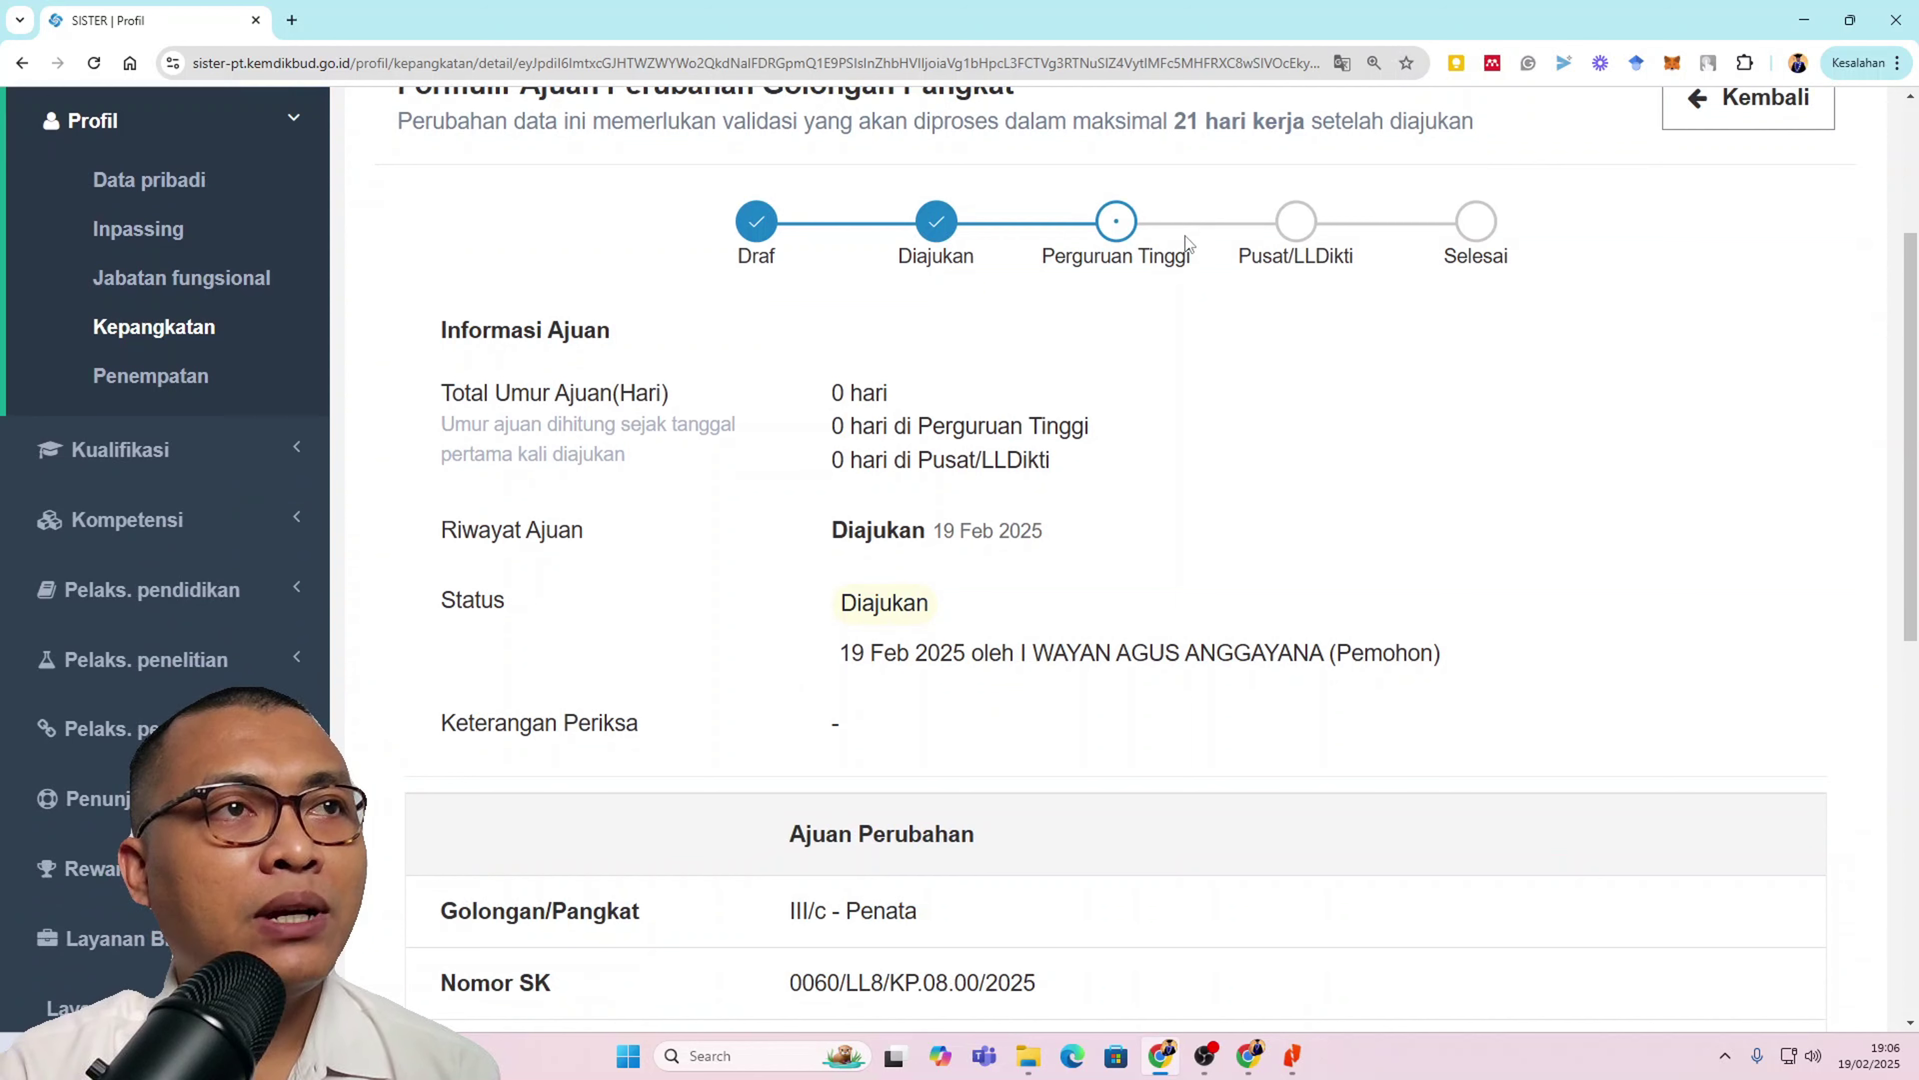
left_click_drag(1093, 195, 1200, 250)
left_click(1303, 320)
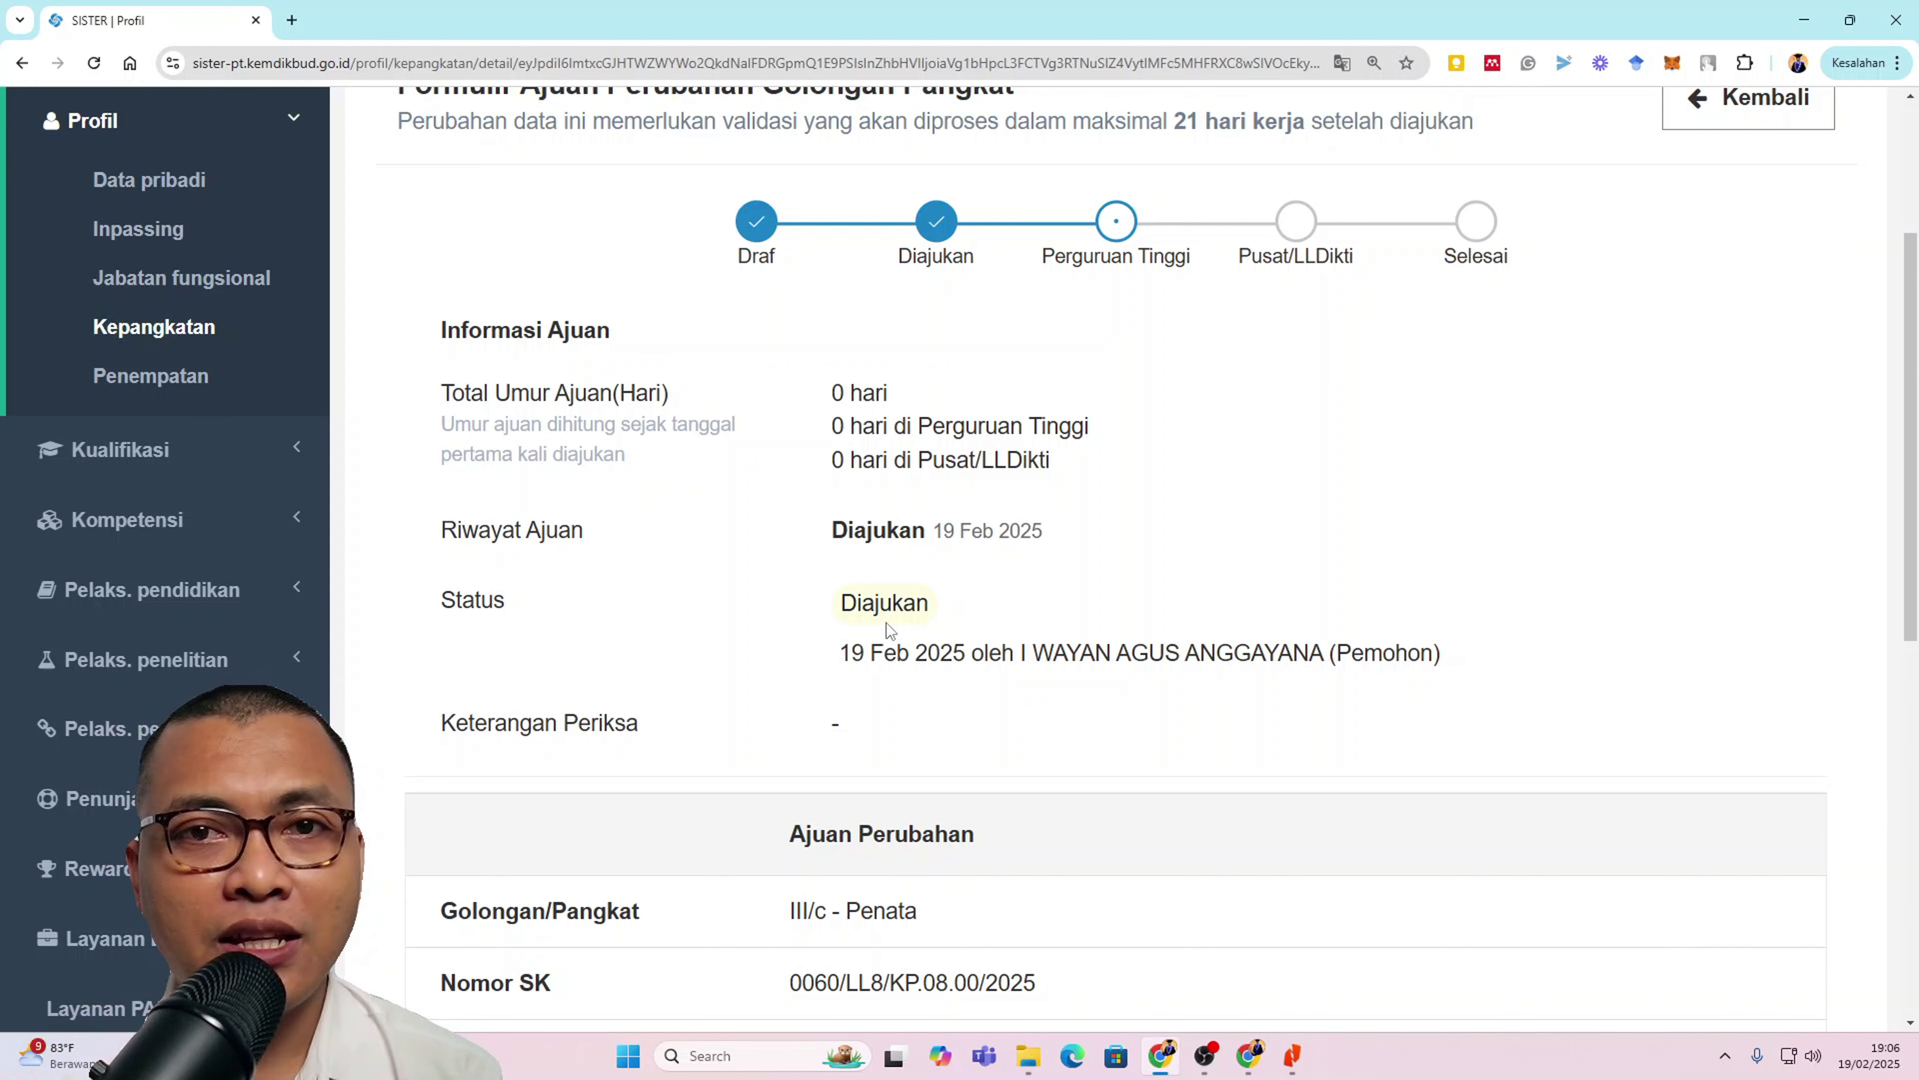
scroll(886, 623, "down", 5)
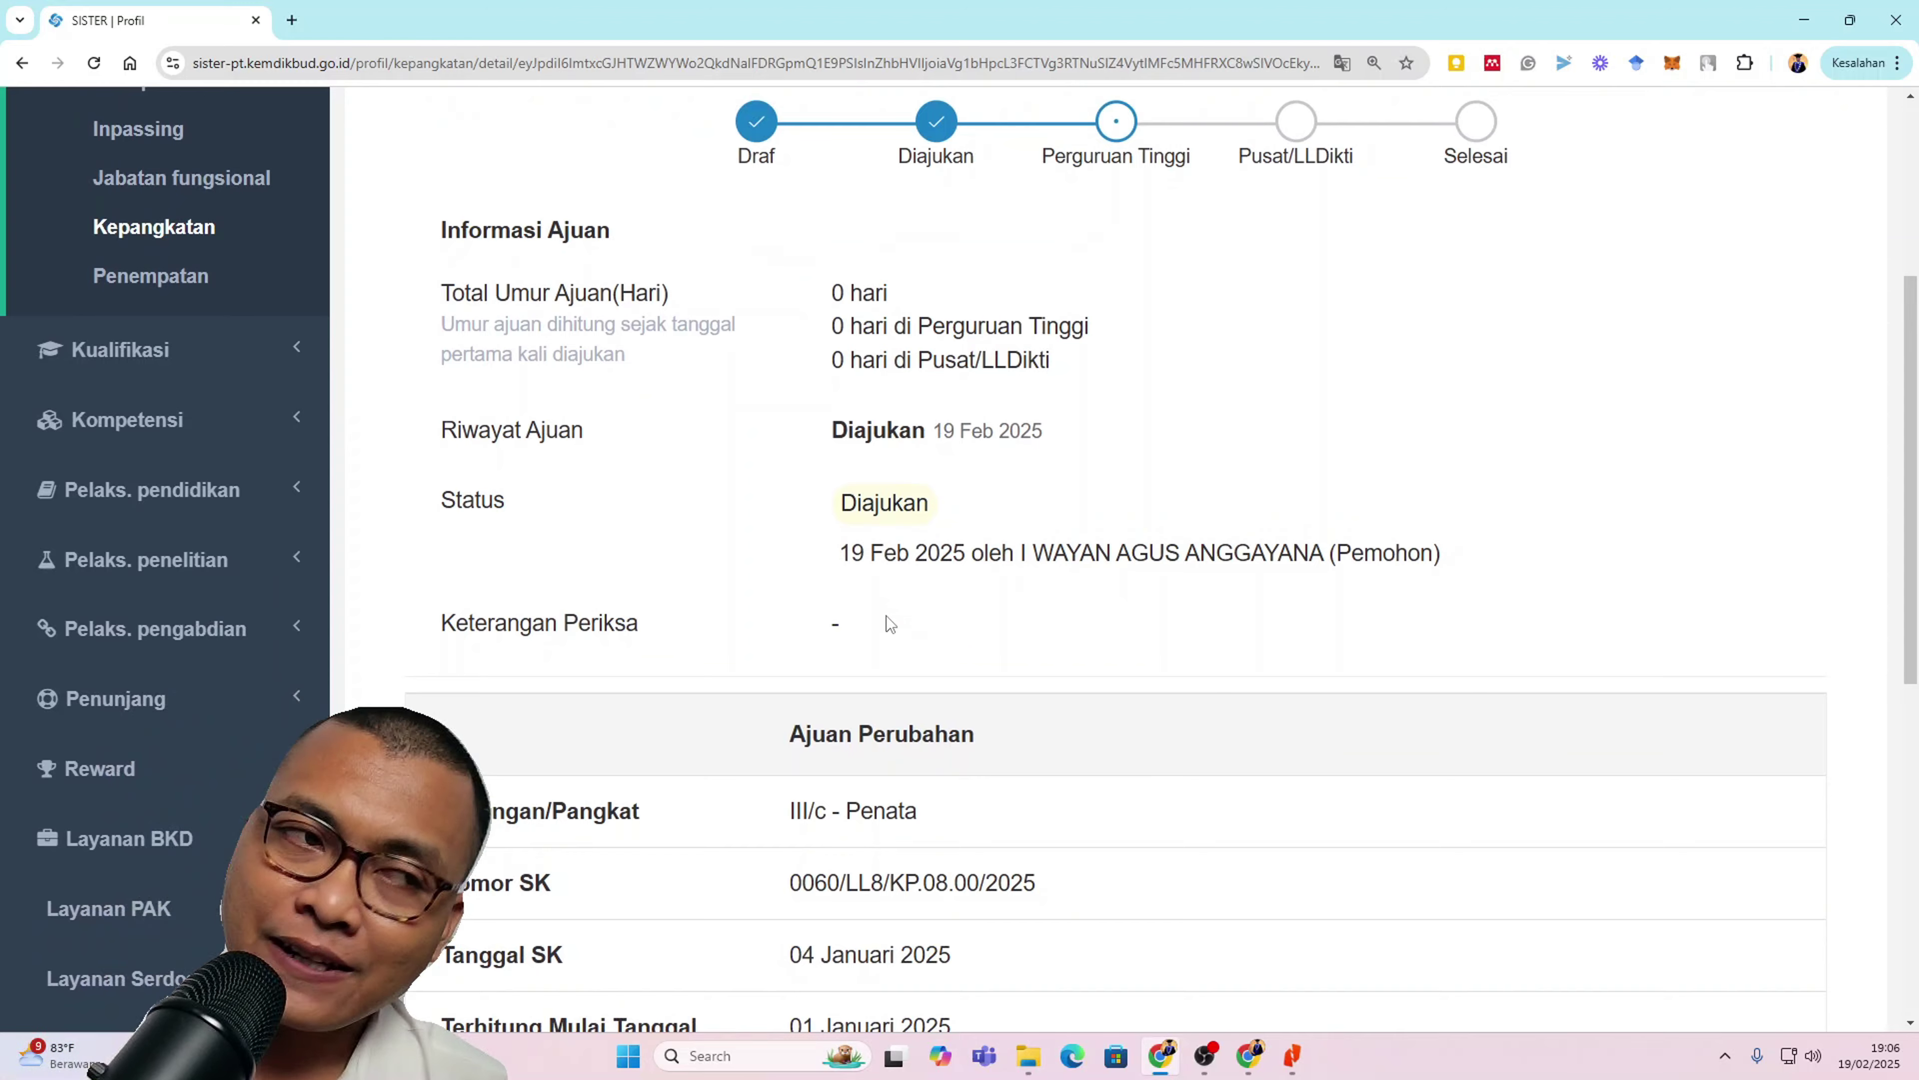
scroll(886, 616, "down", 2)
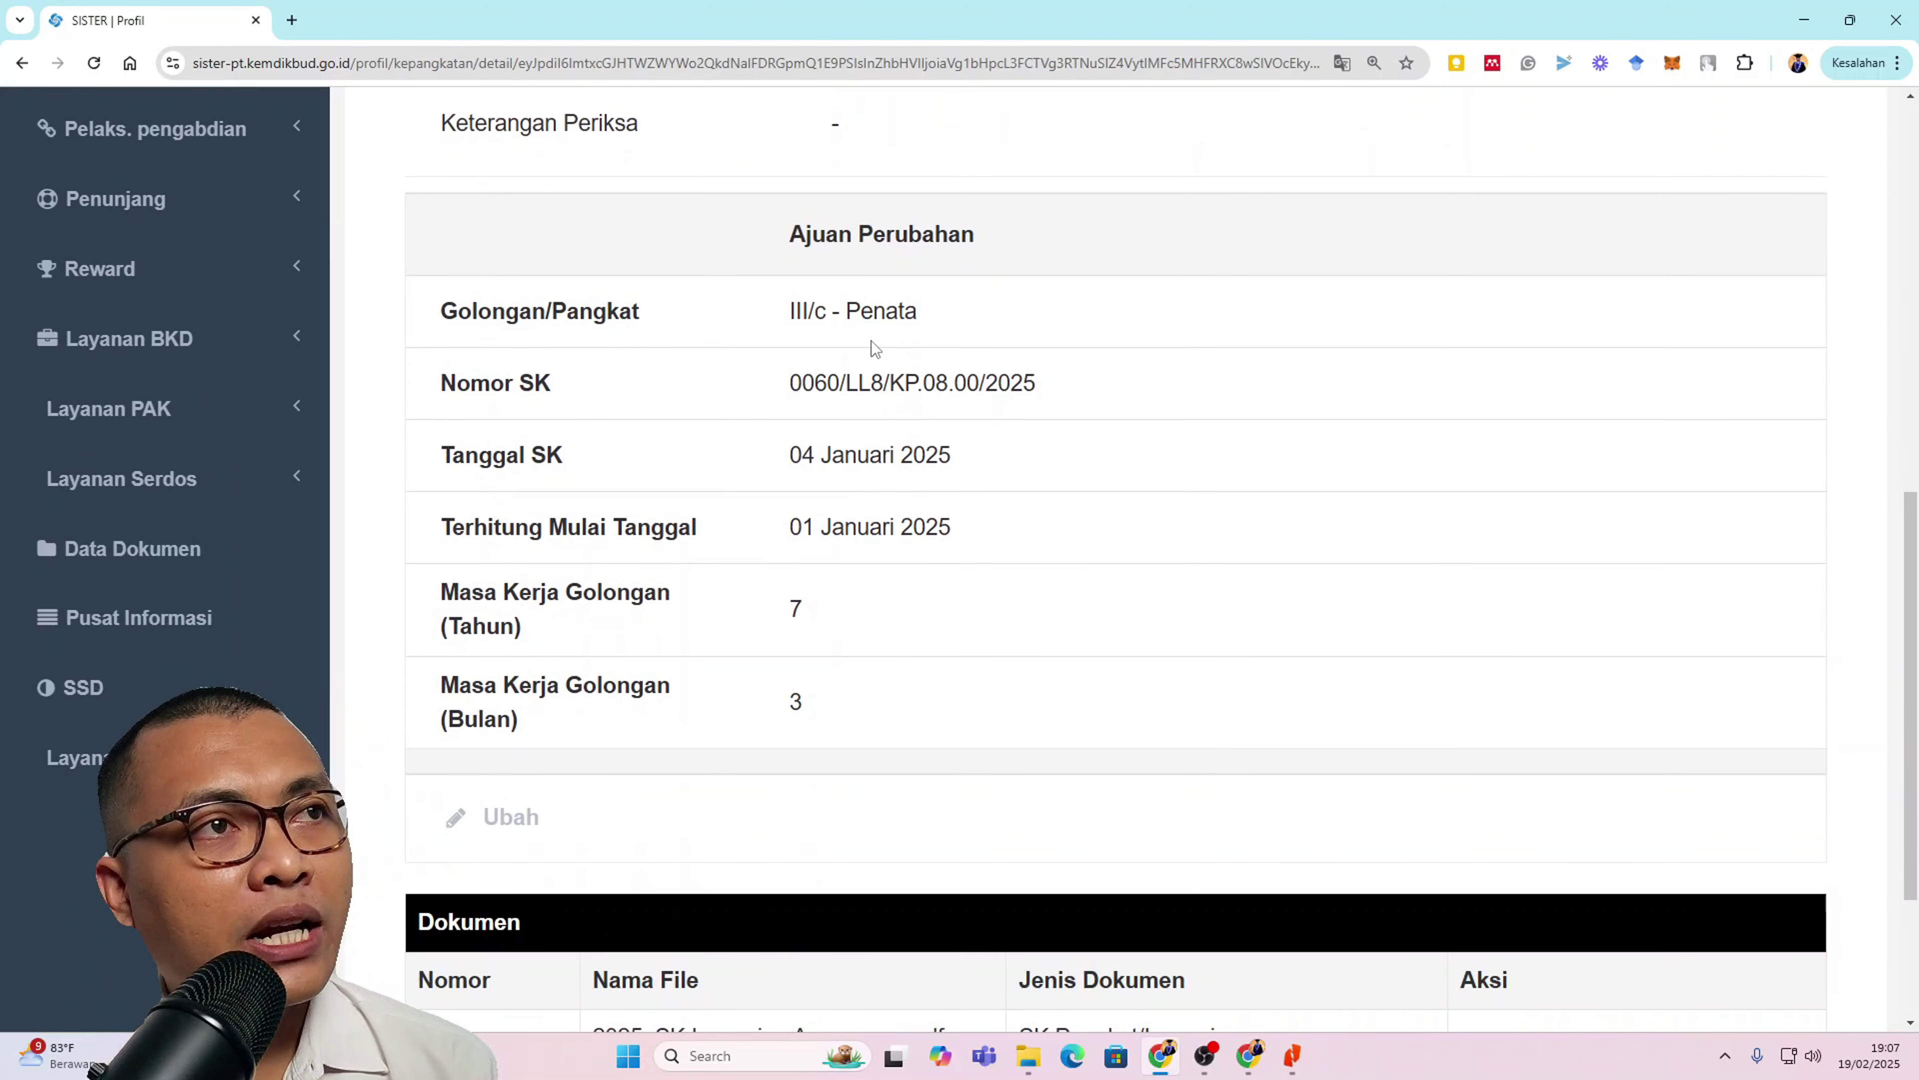
scroll(786, 490, "down", 5)
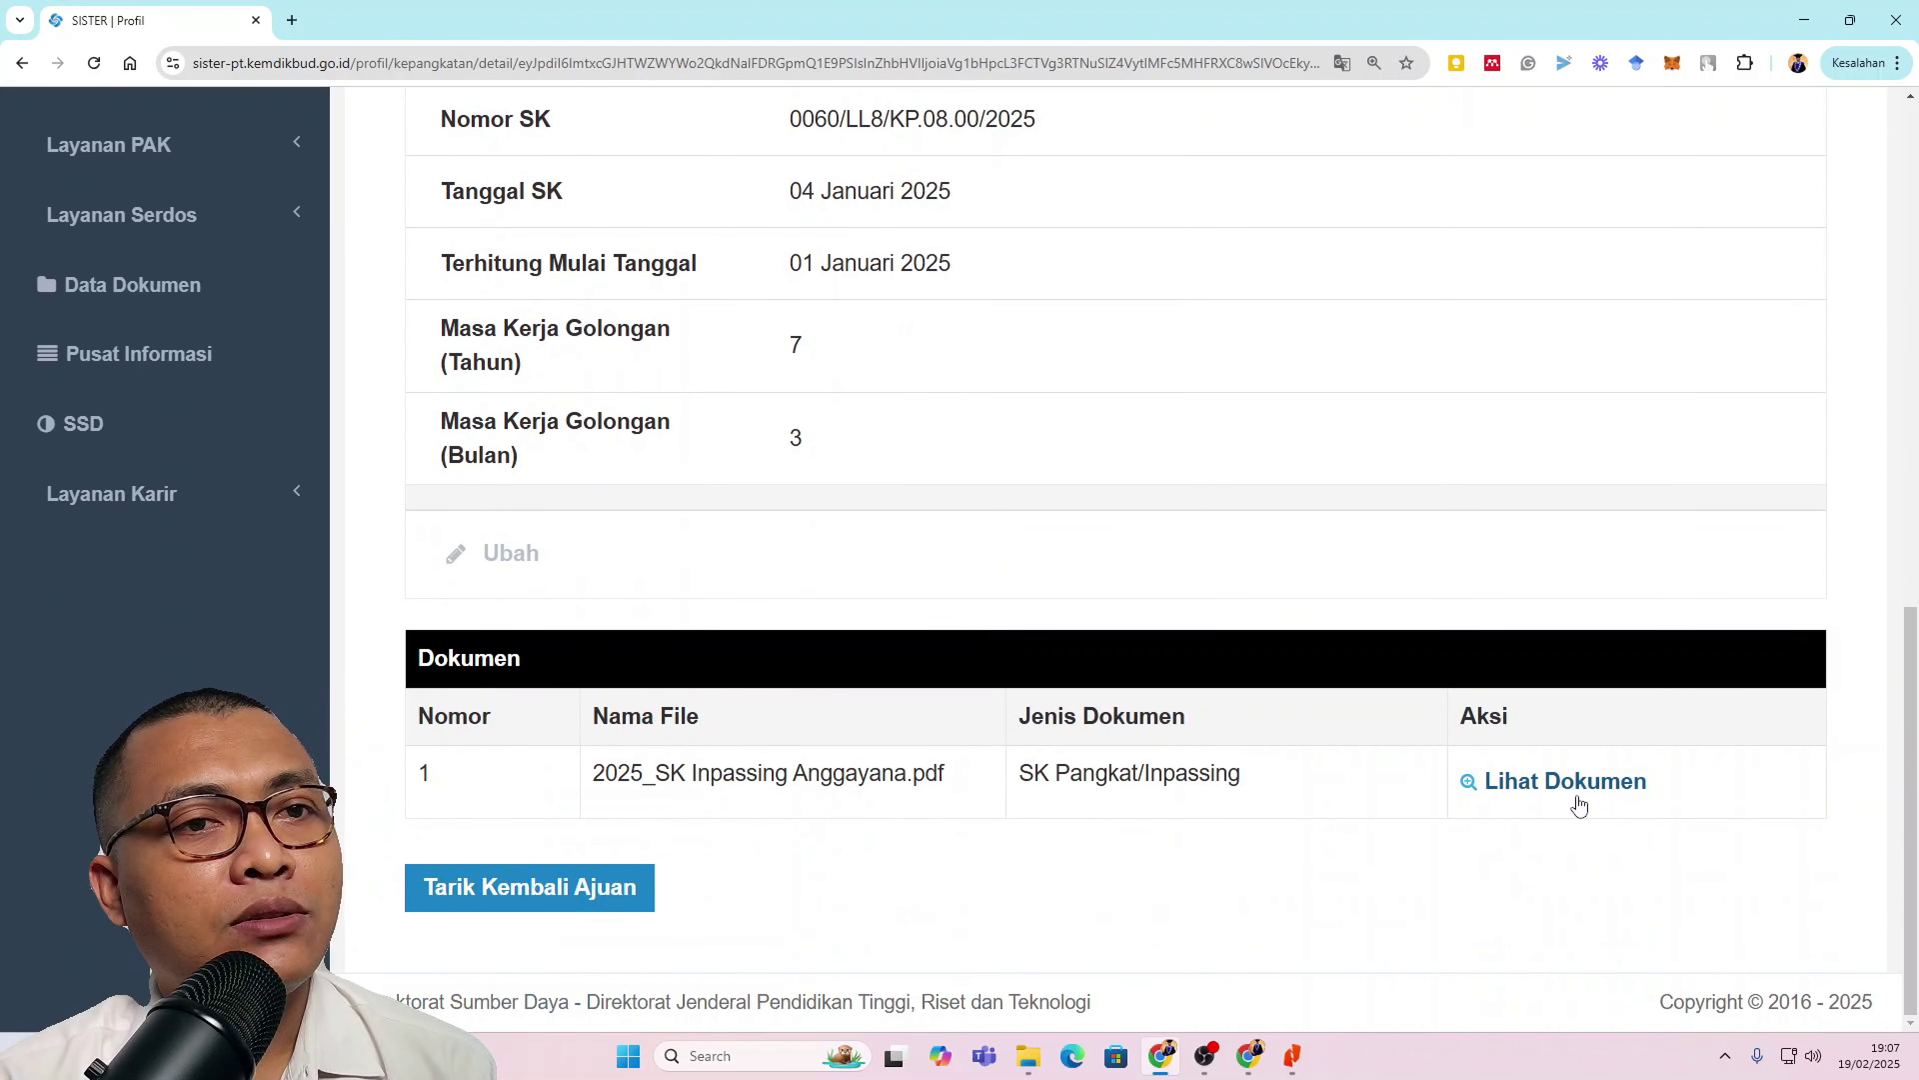
left_click(1579, 784)
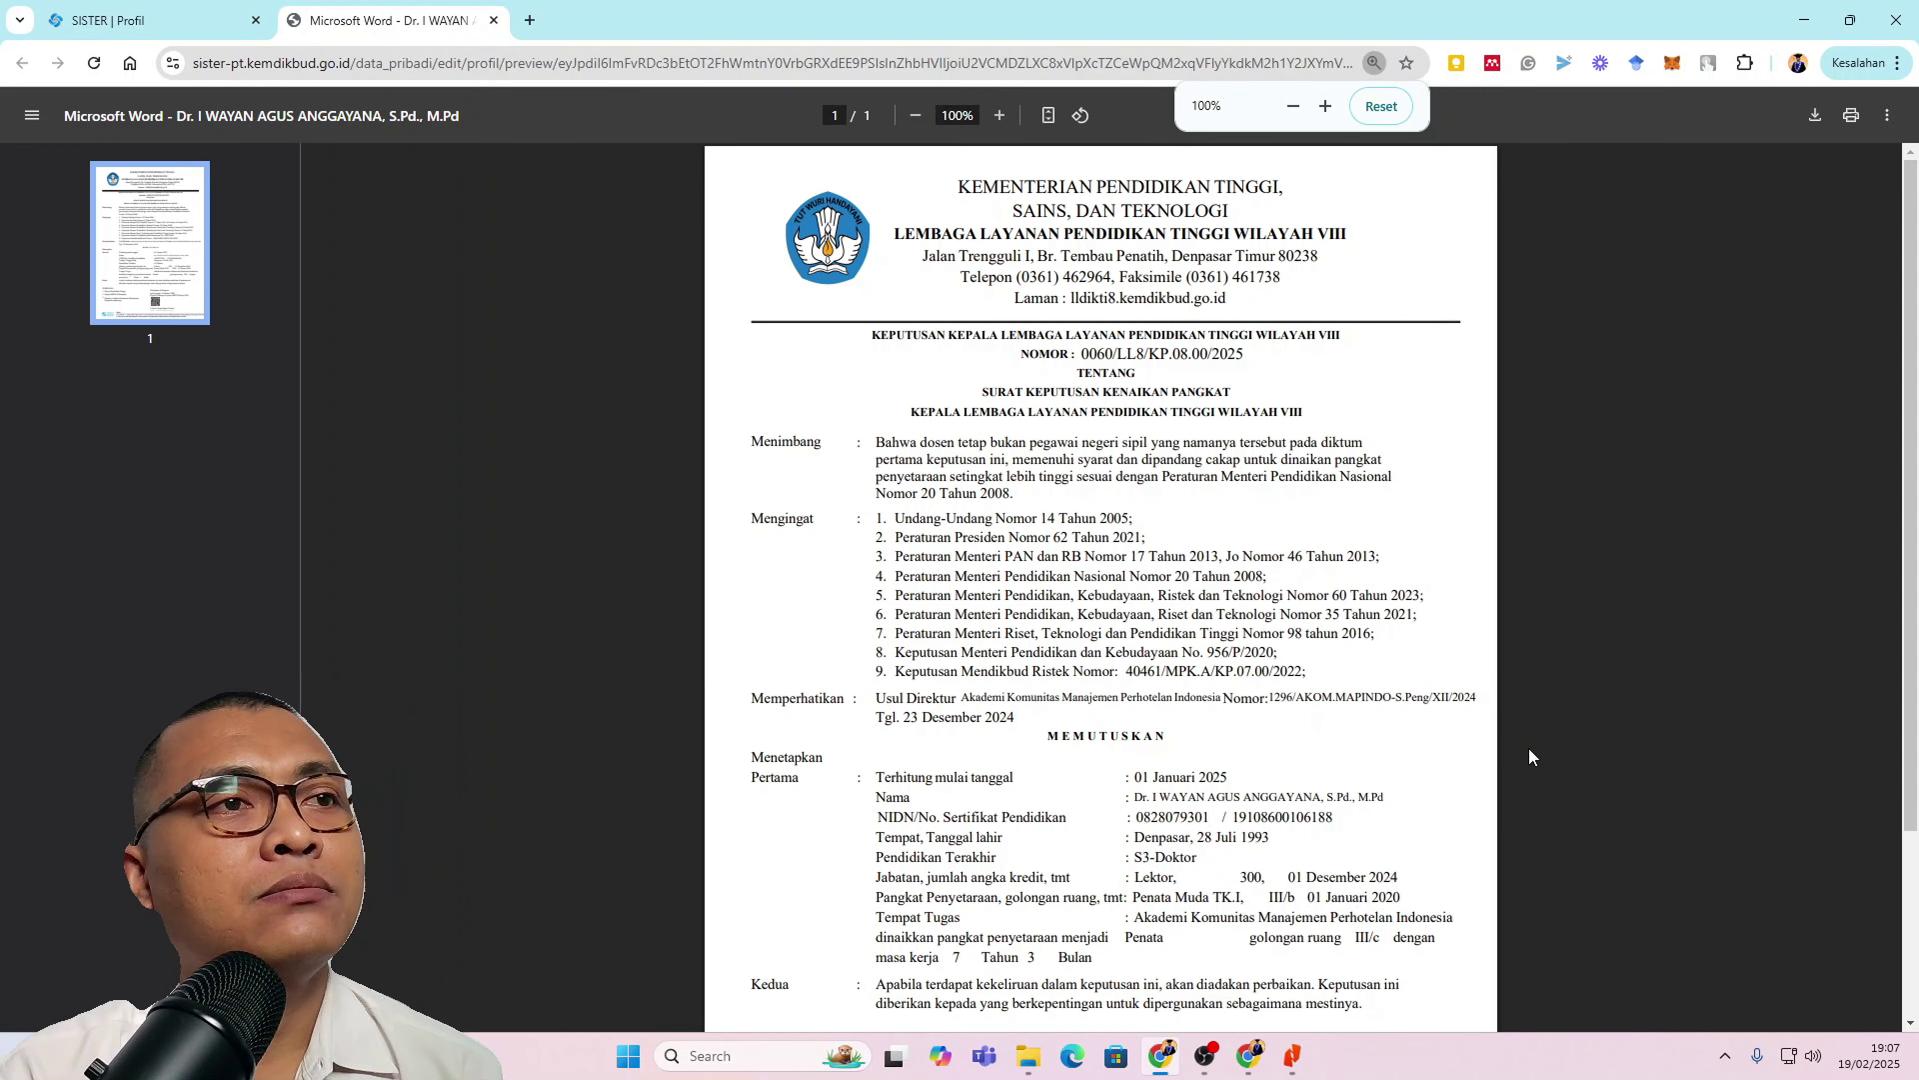
scroll(1528, 749, "down", 2)
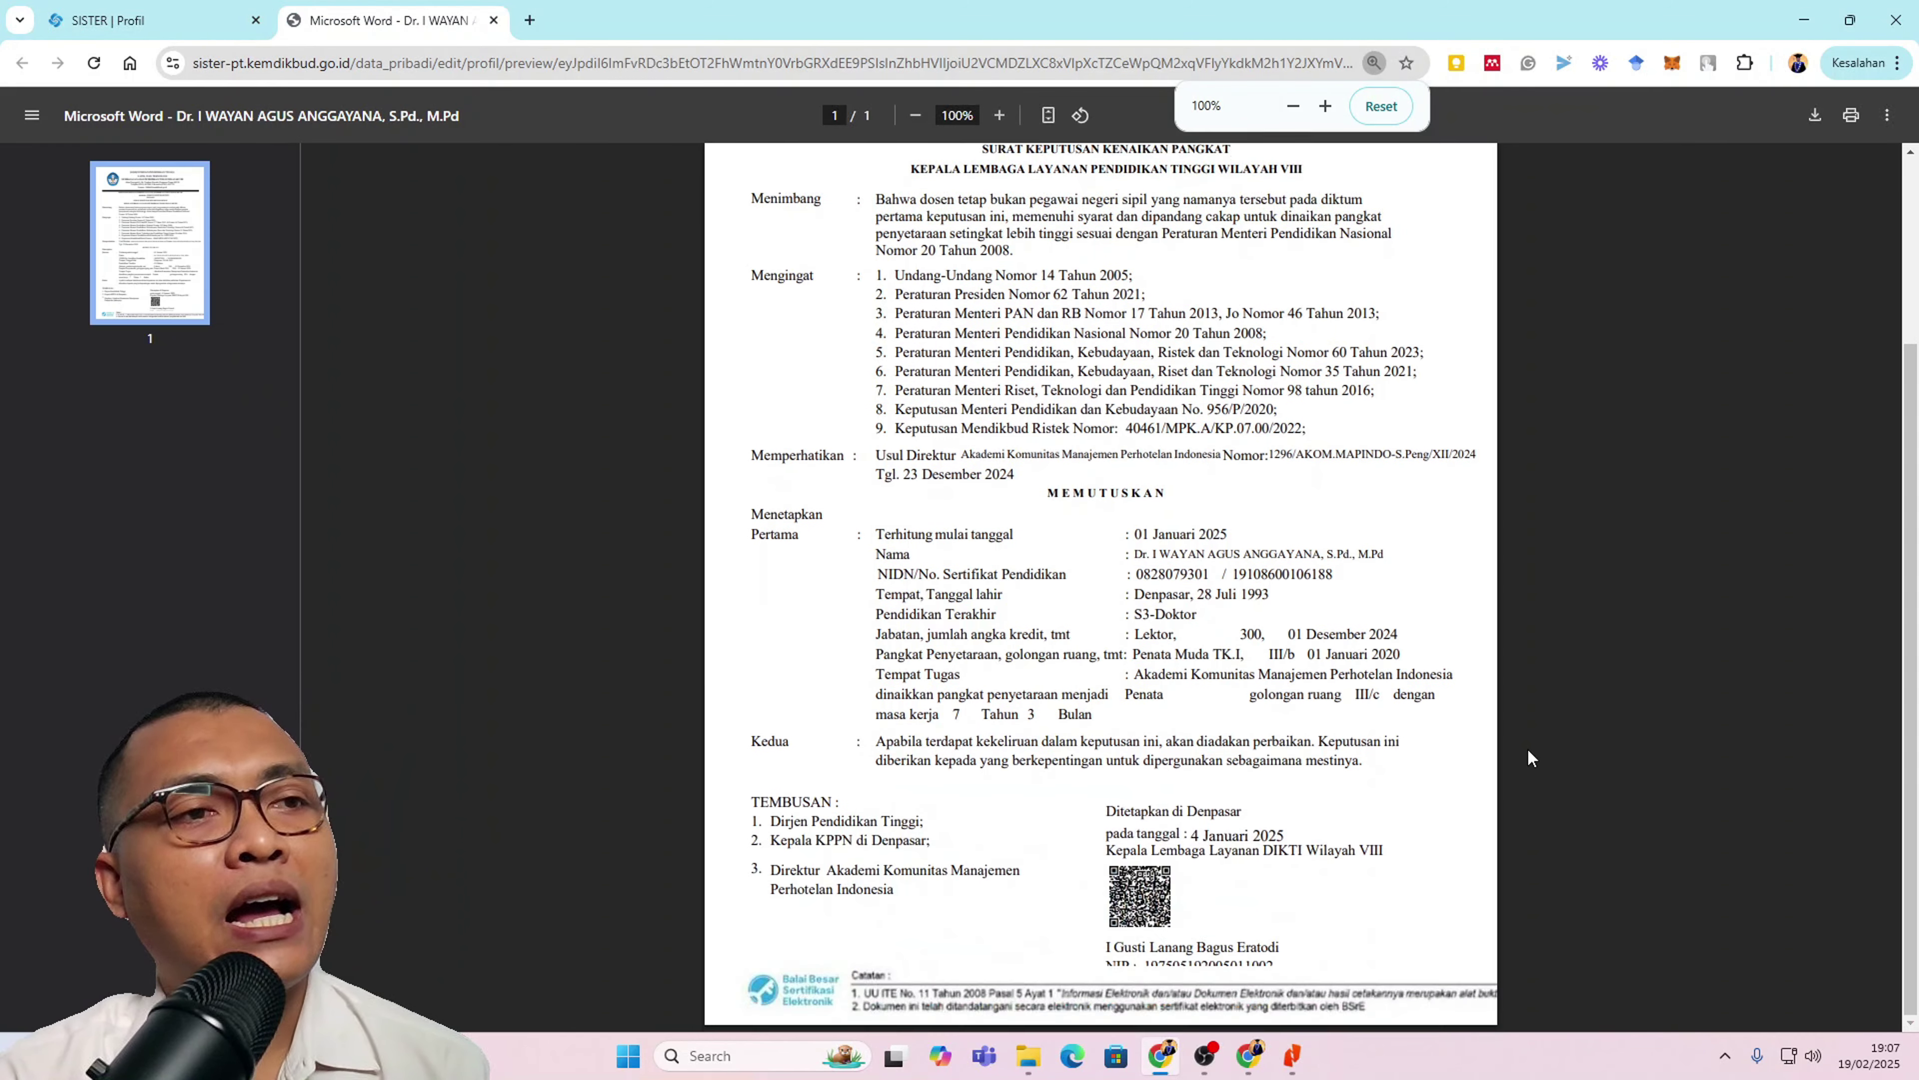
left_click(492, 21)
scroll(1410, 828, "up", 10)
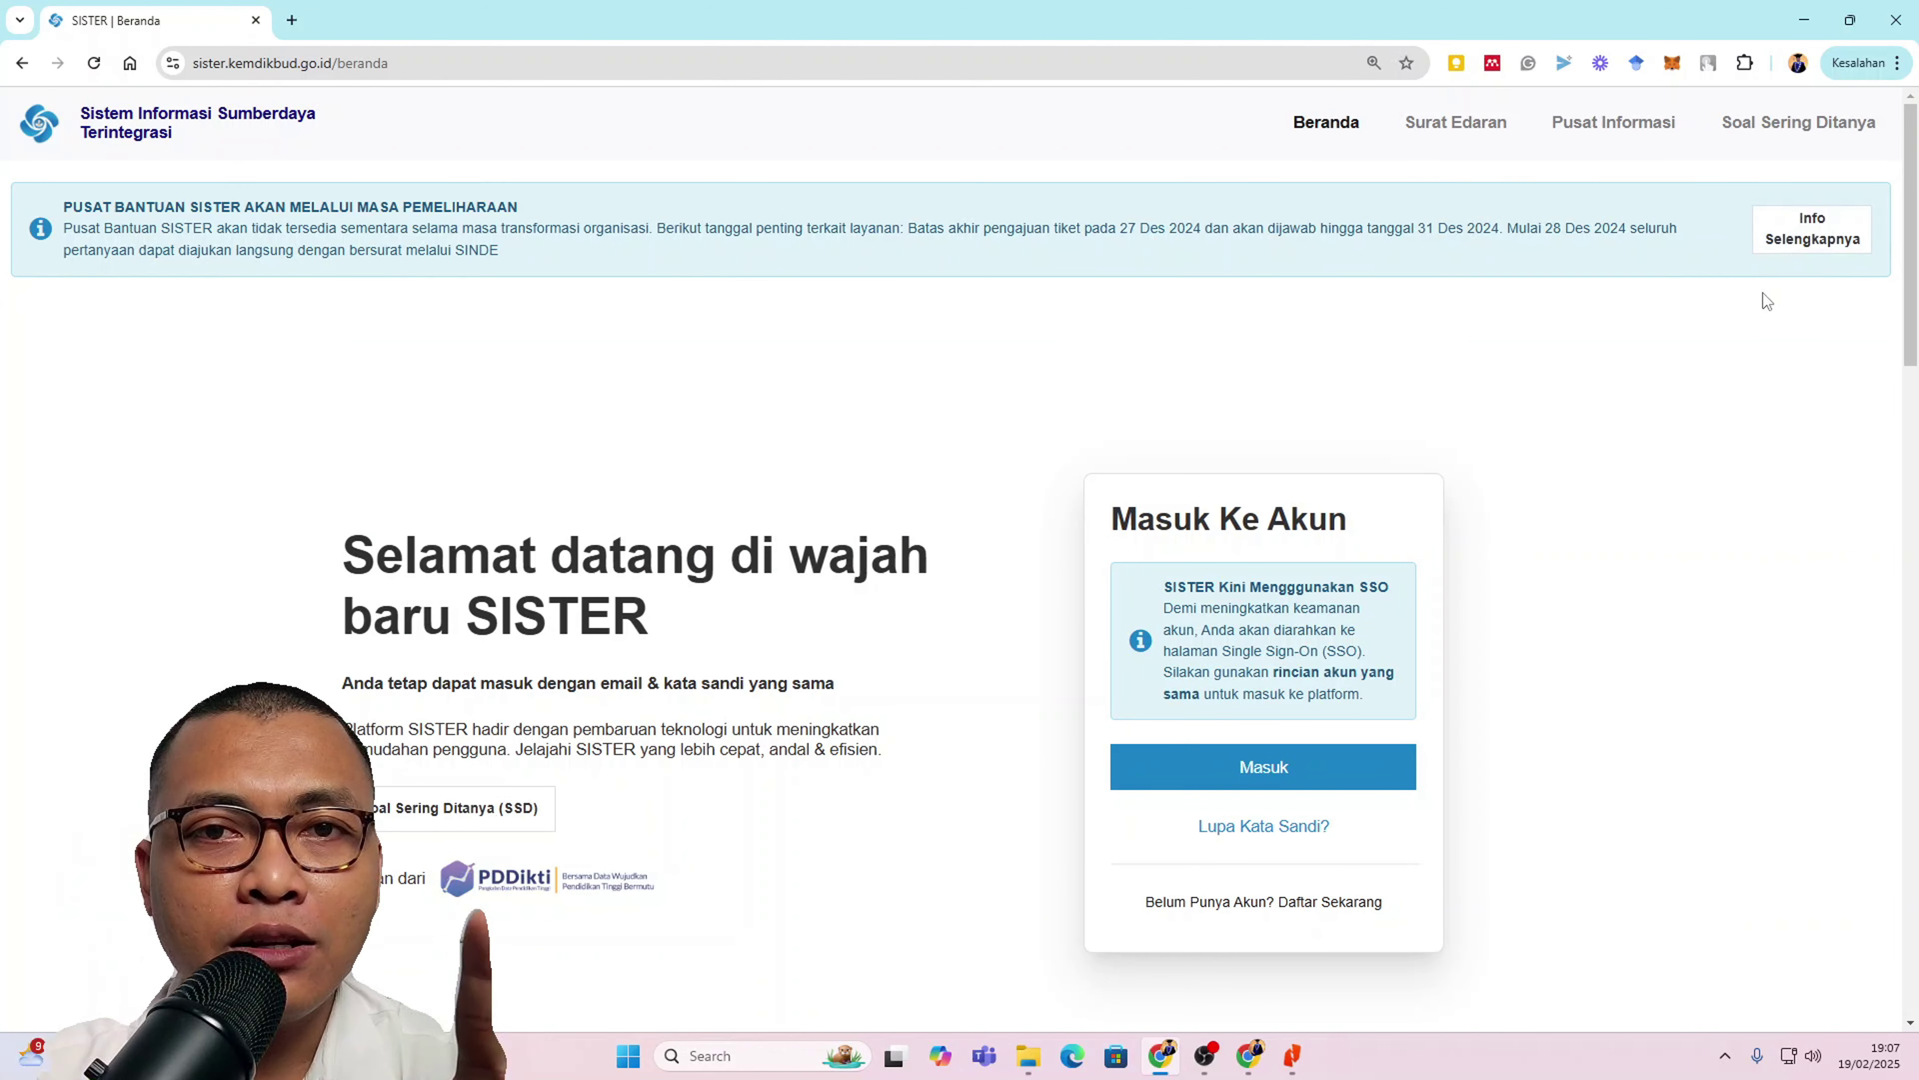
Step: Log in through SSO PDDIKTI as Admin PT and expand Validasi data dosen
left_click(1312, 771)
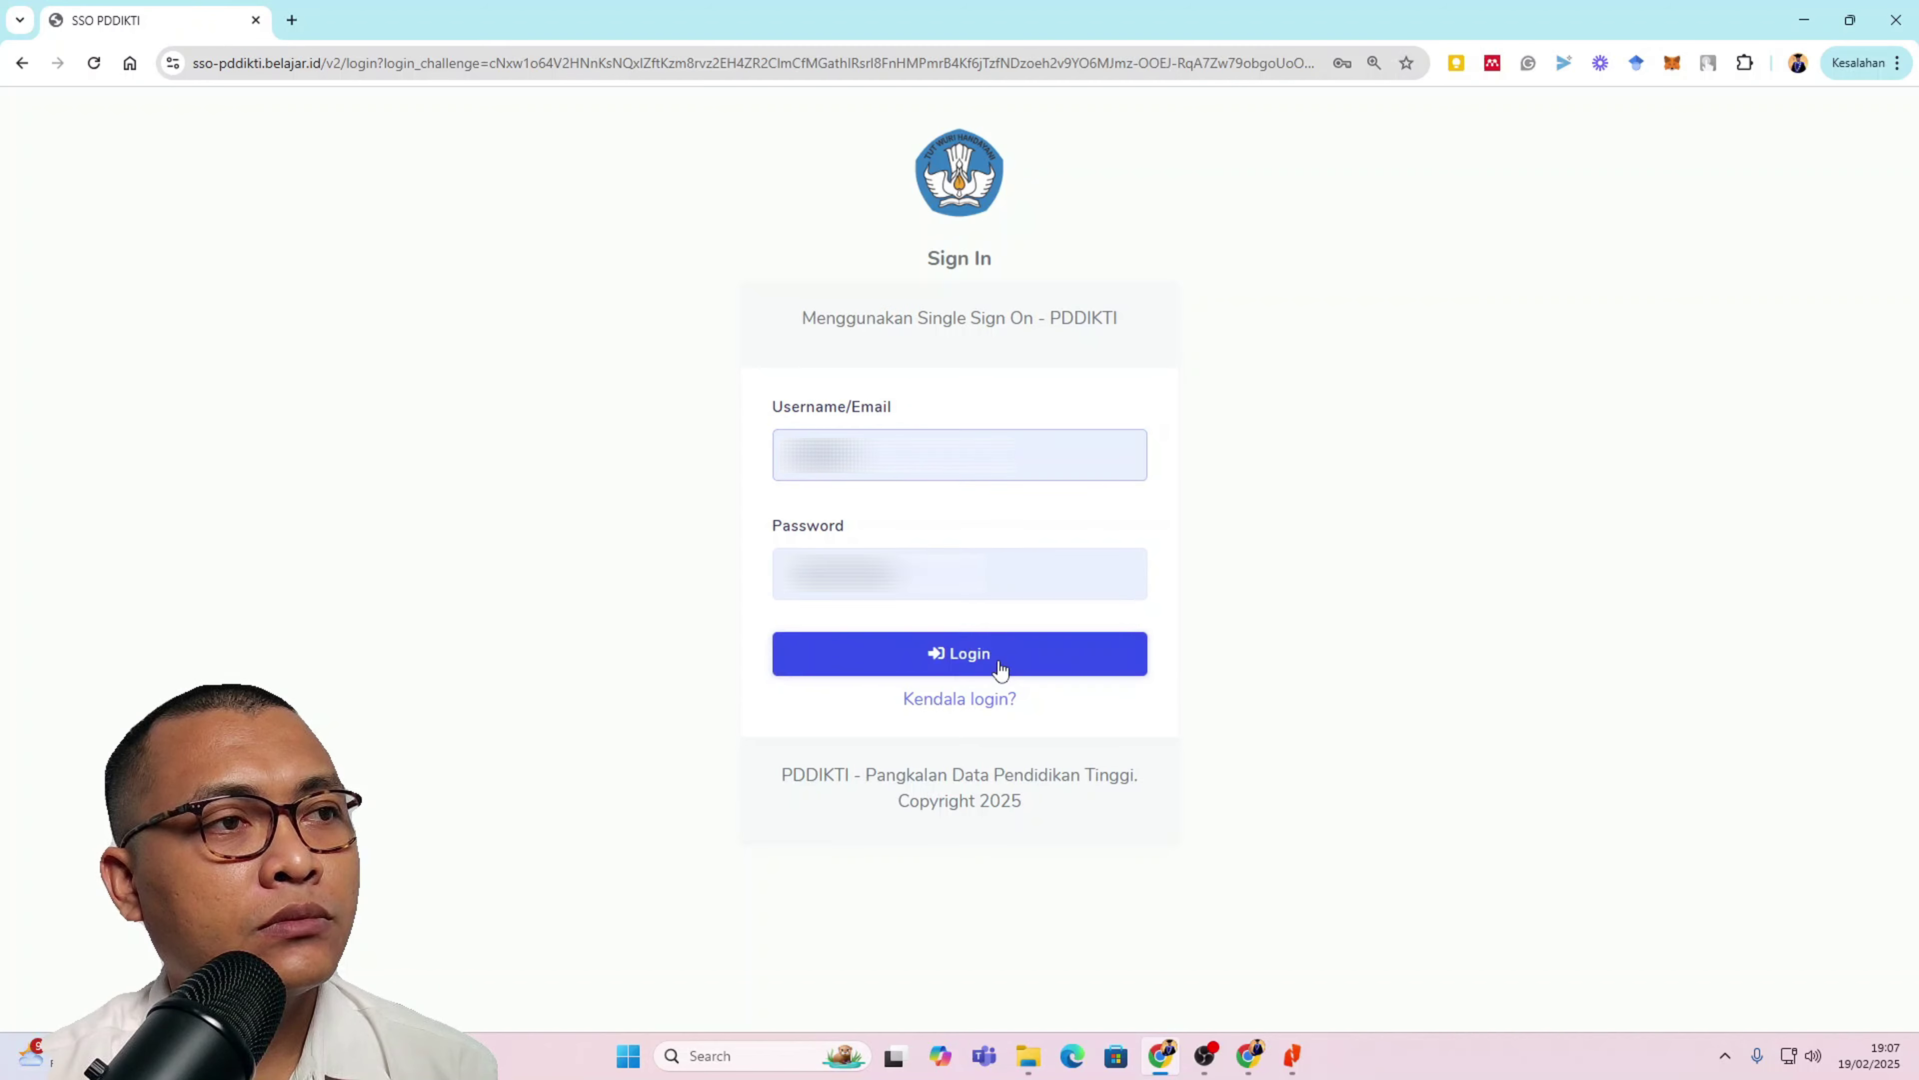
left_click(999, 665)
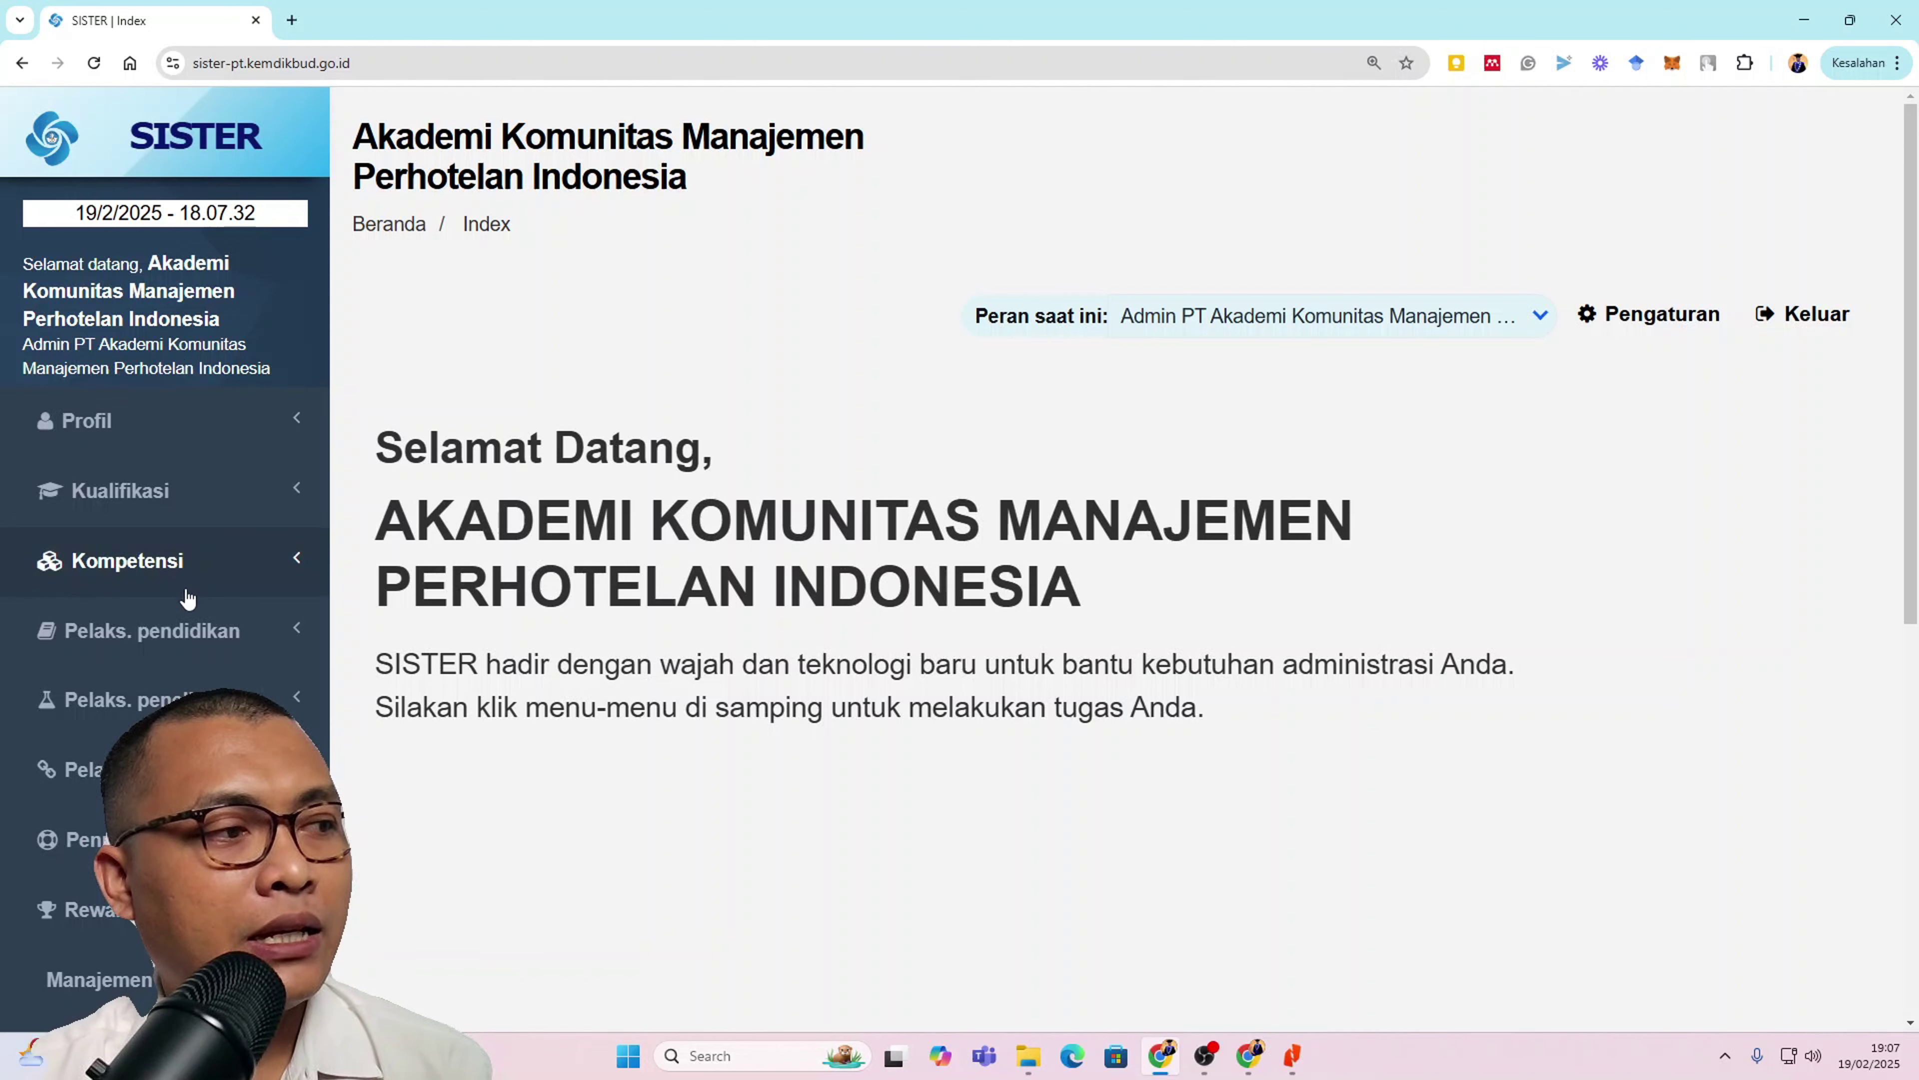
scroll(189, 599, "down", 6)
scroll(189, 599, "down", 3)
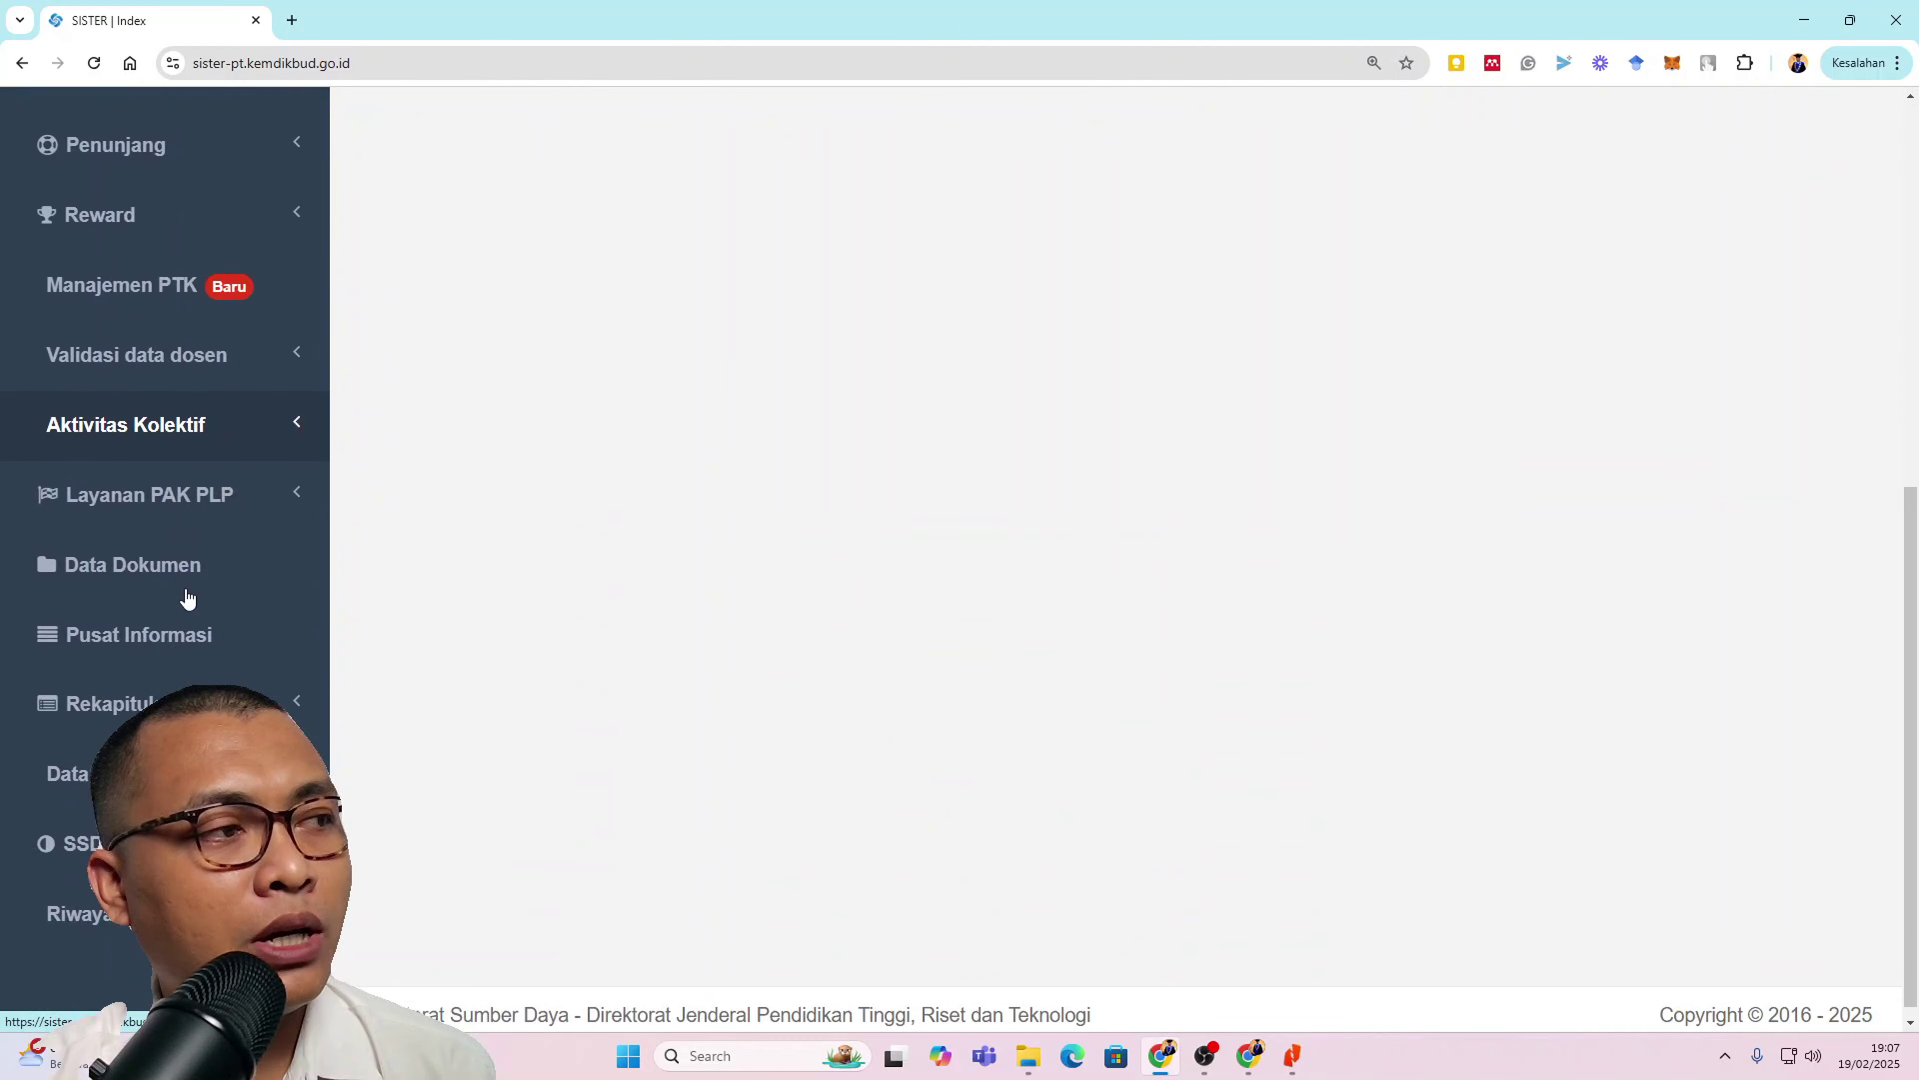
left_click(207, 364)
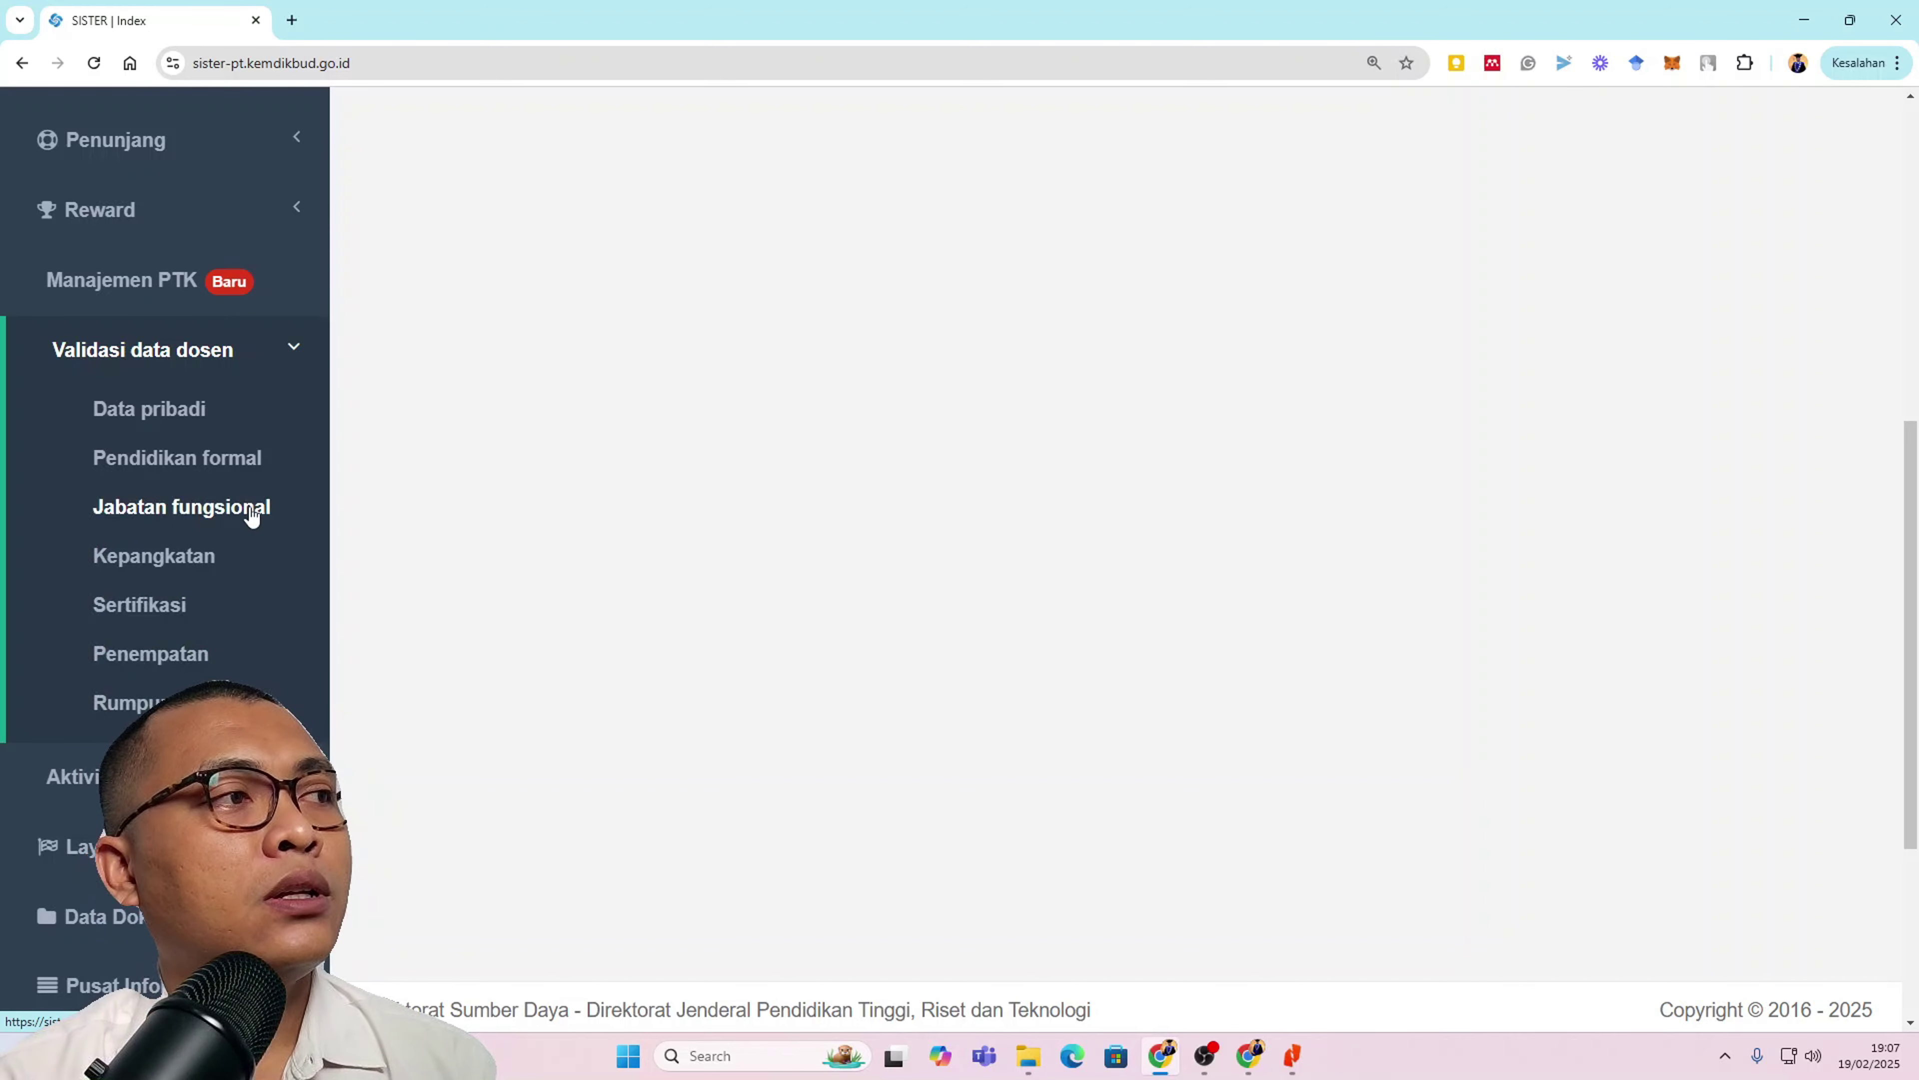
Step: Open Kepangkatan under Validasi data dosen to reach the lecturer's pending III/c - Penata request
left_click(197, 556)
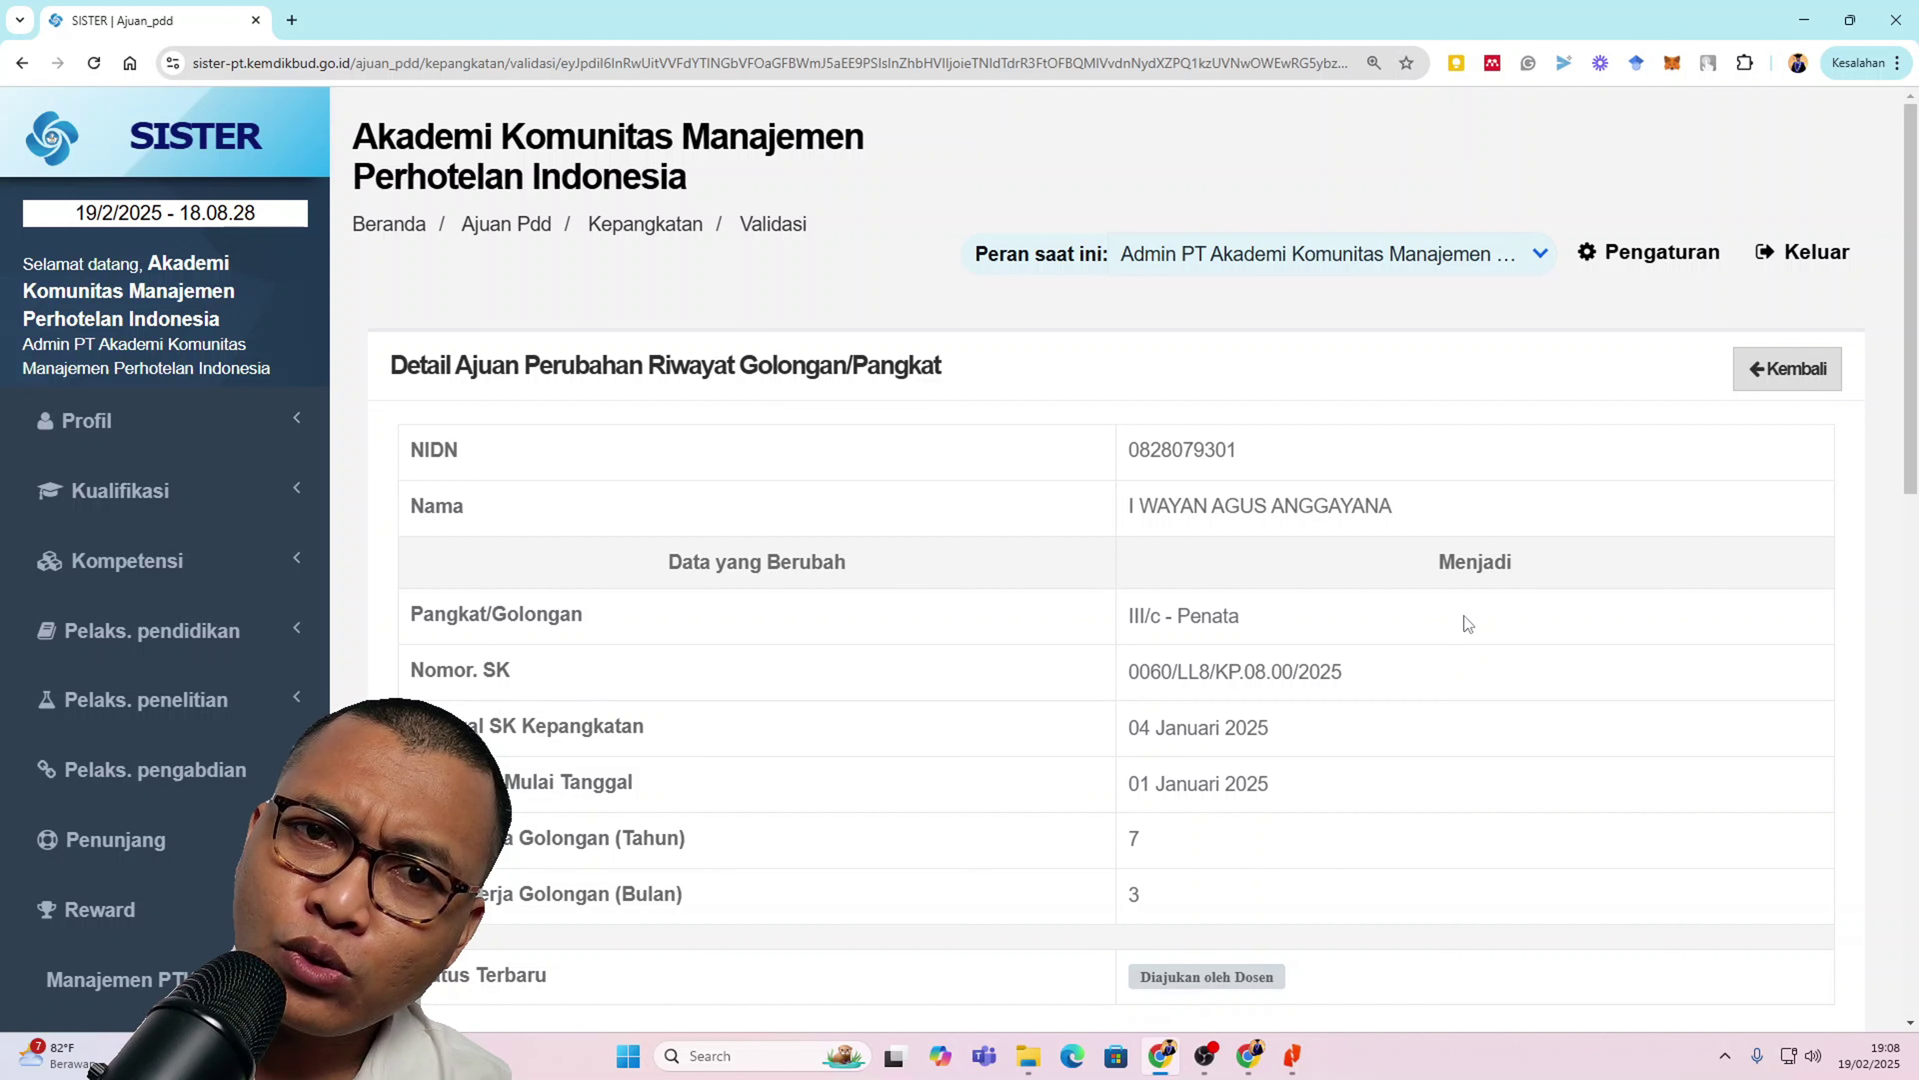
scroll(1466, 633, "down", 1)
scroll(1467, 633, "down", 8)
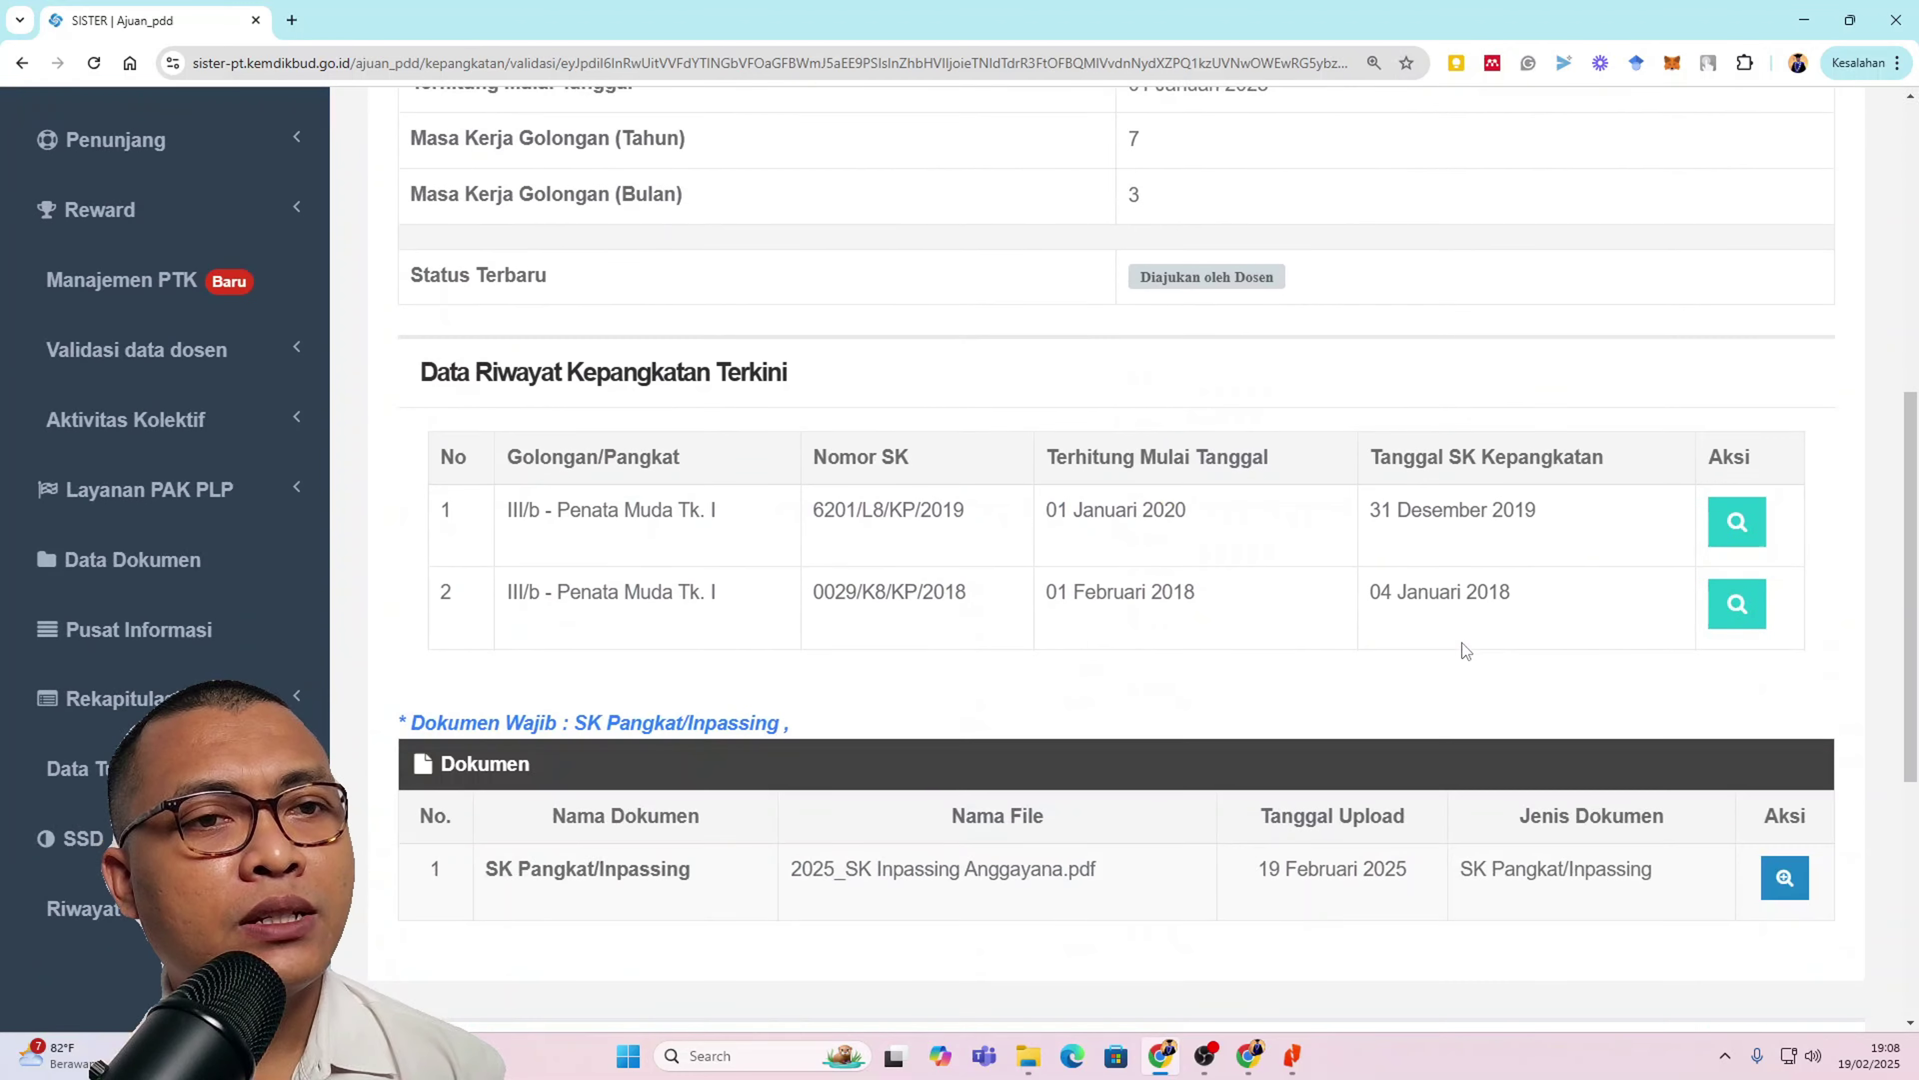
scroll(1462, 642, "down", 5)
scroll(1460, 654, "down", 2)
scroll(1461, 669, "up", 12)
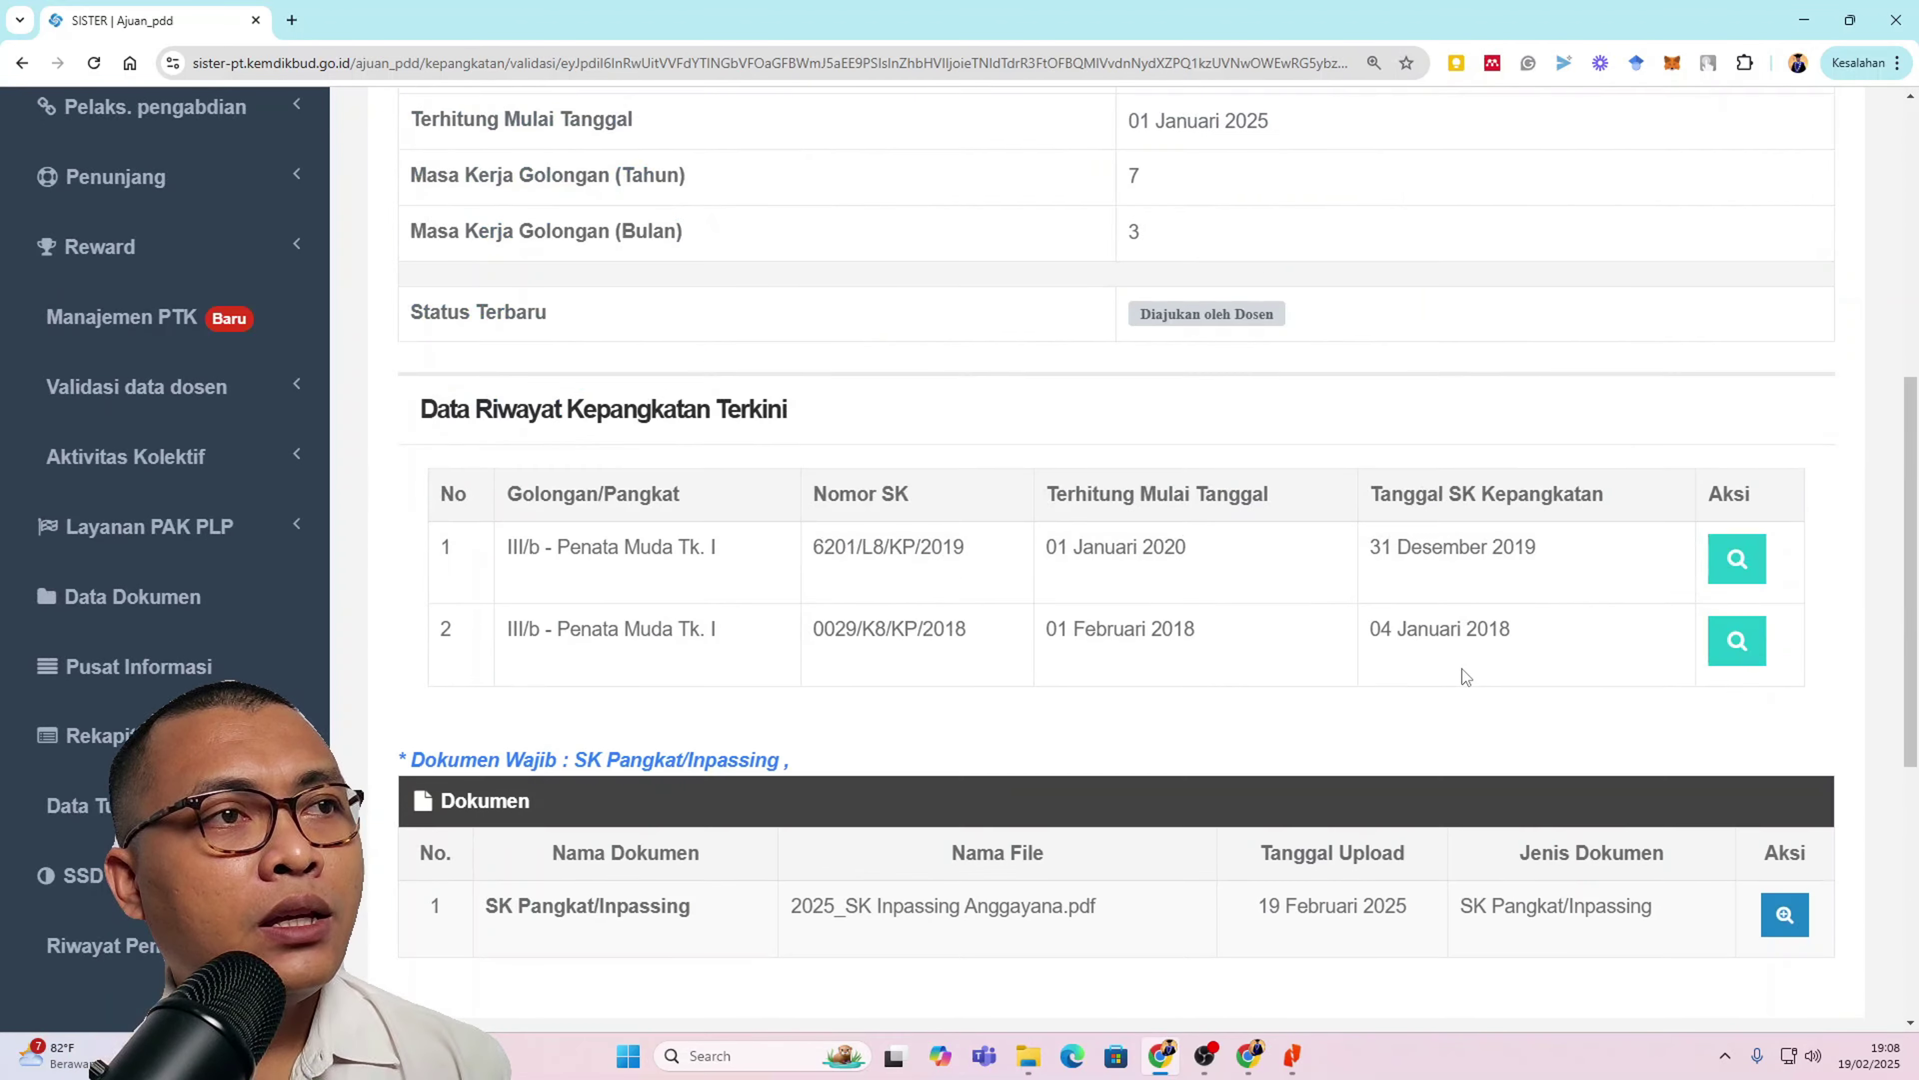
scroll(1462, 671, "up", 1)
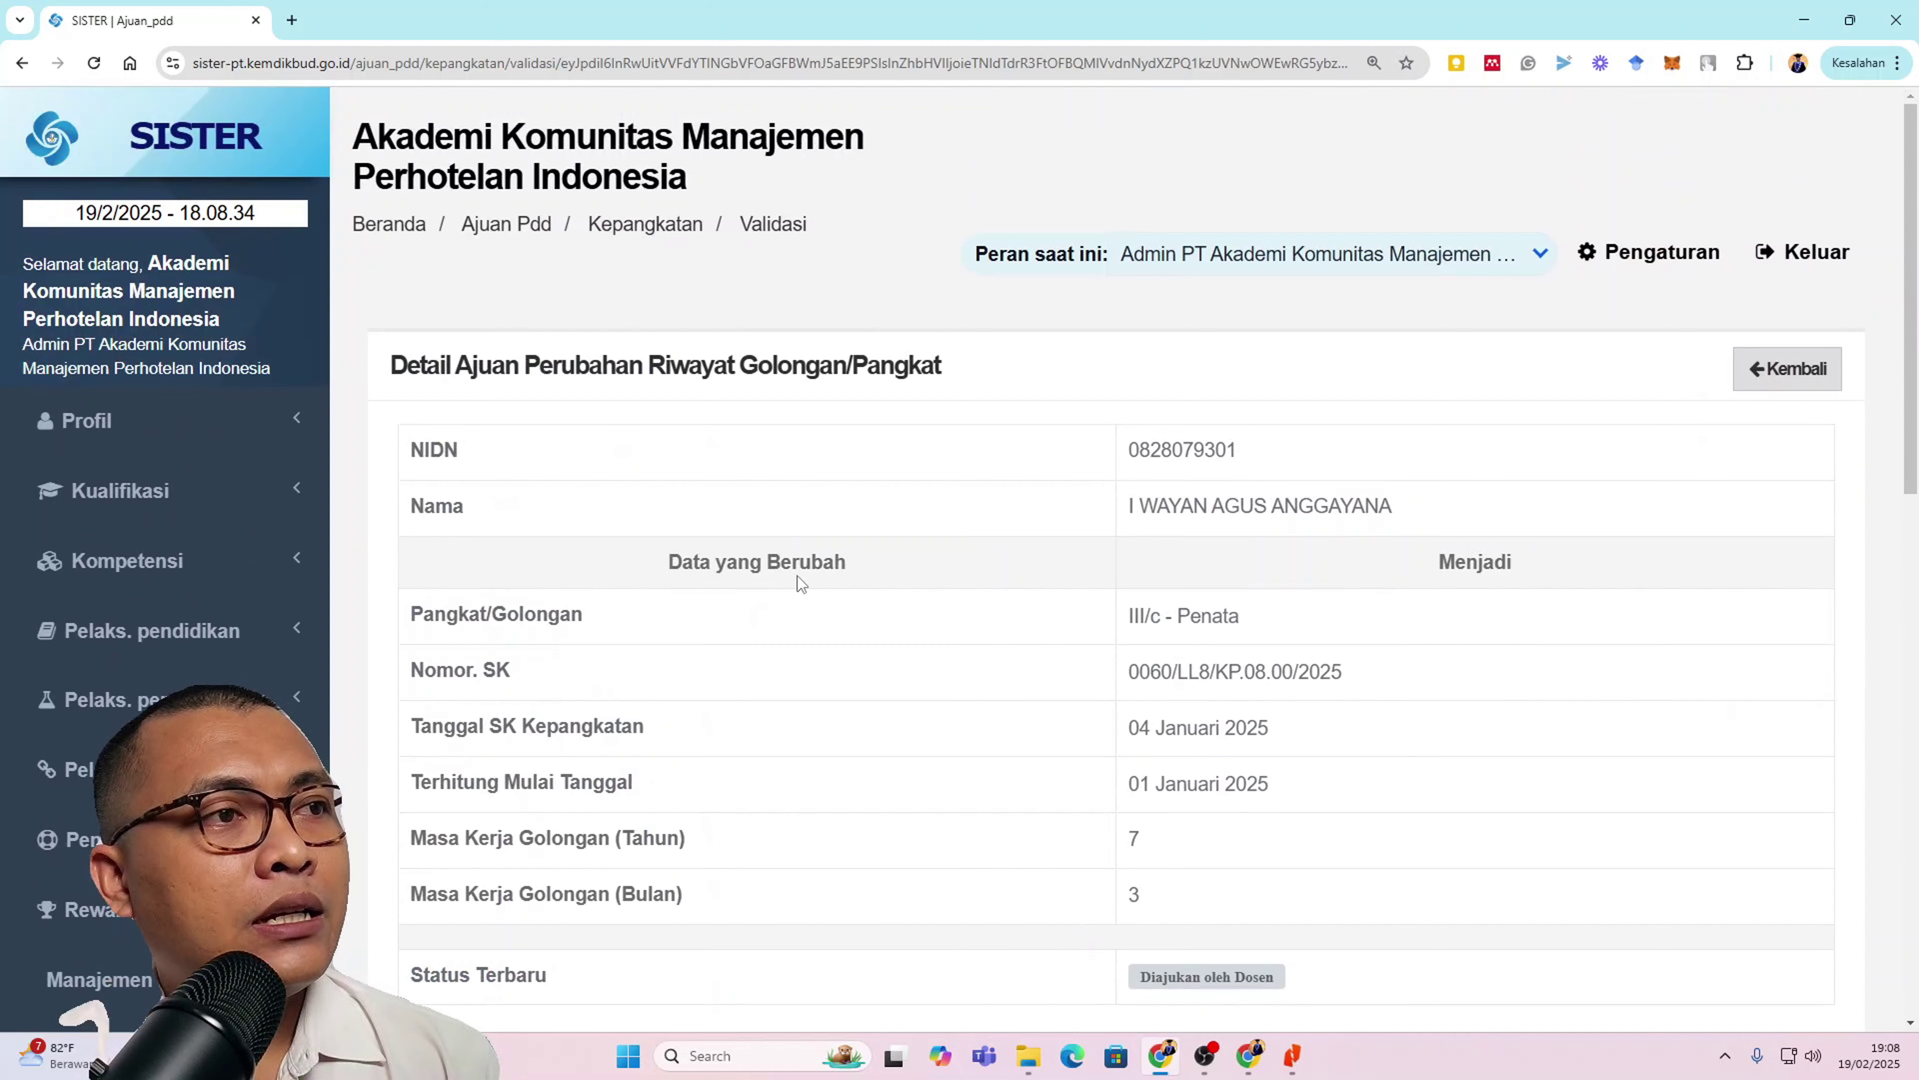
scroll(1240, 526, "down", 3)
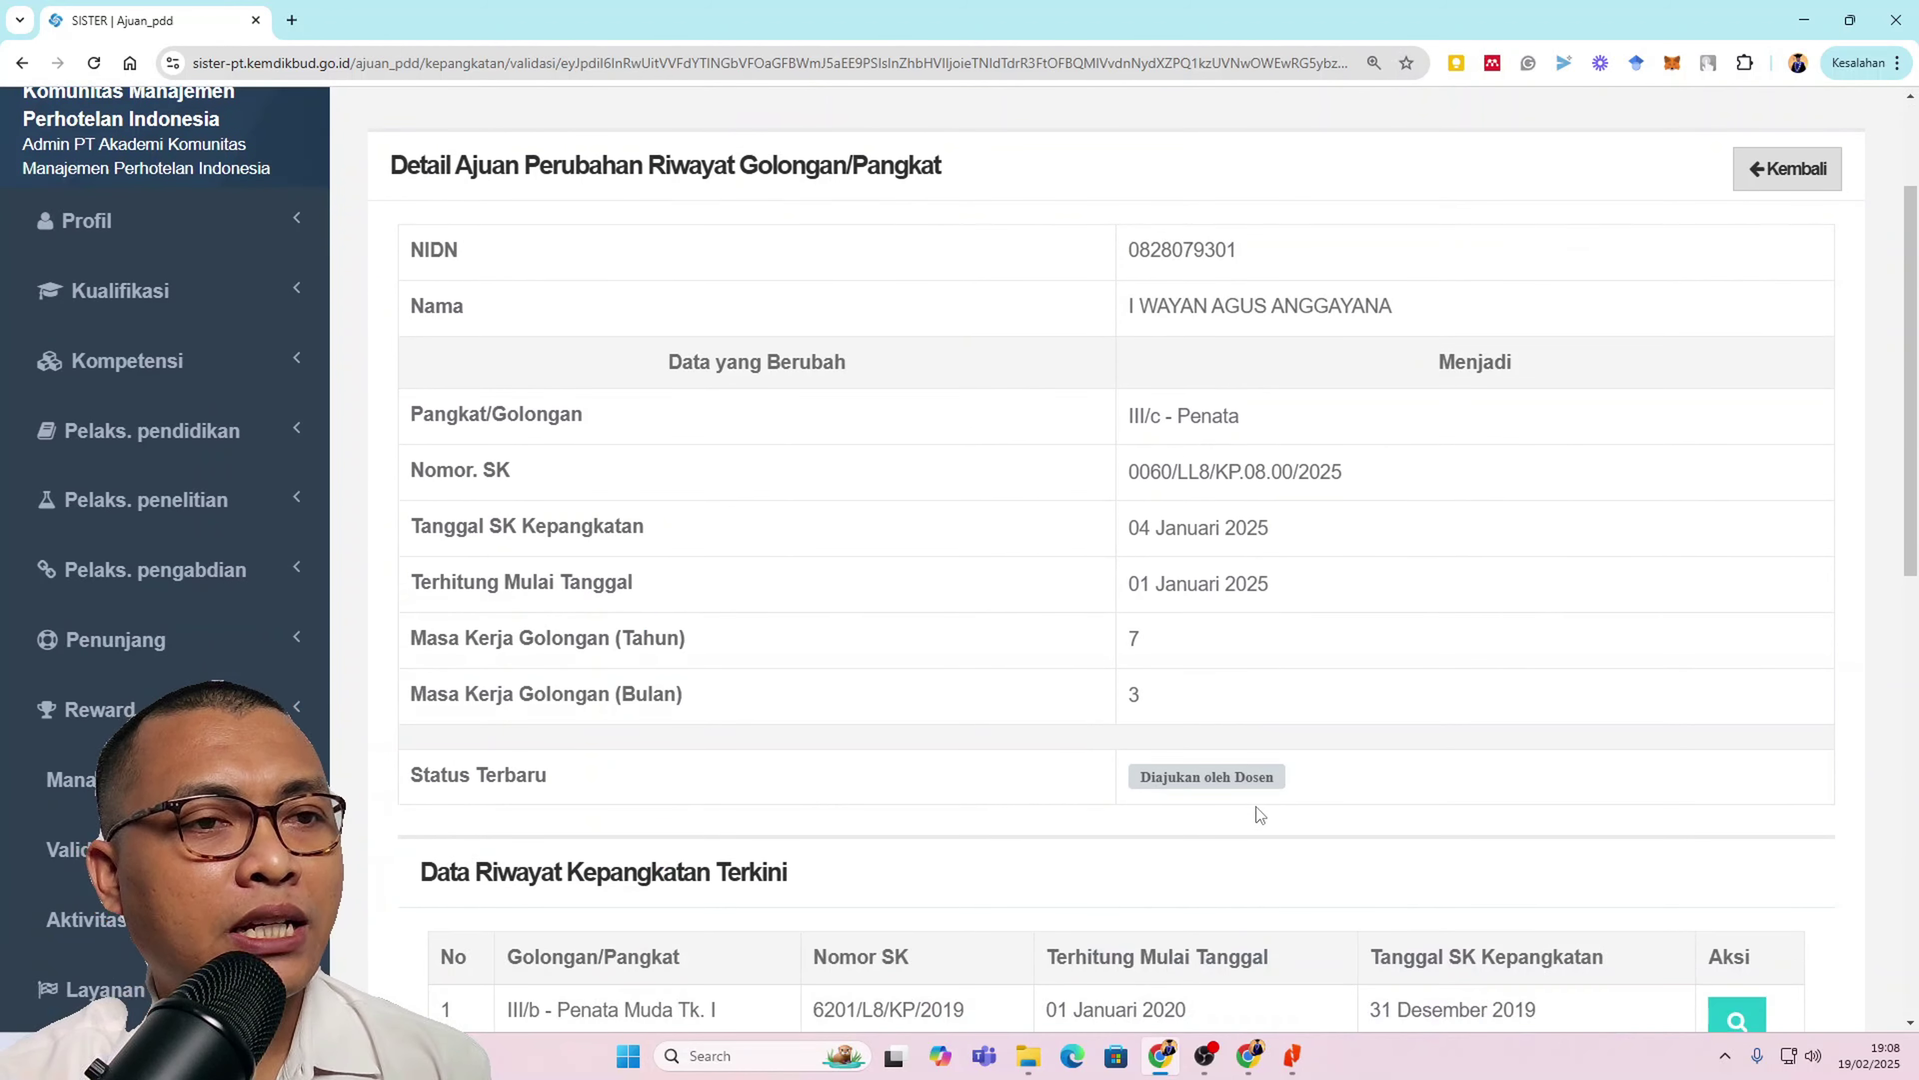
scroll(1257, 809, "down", 10)
scroll(1256, 811, "down", 4)
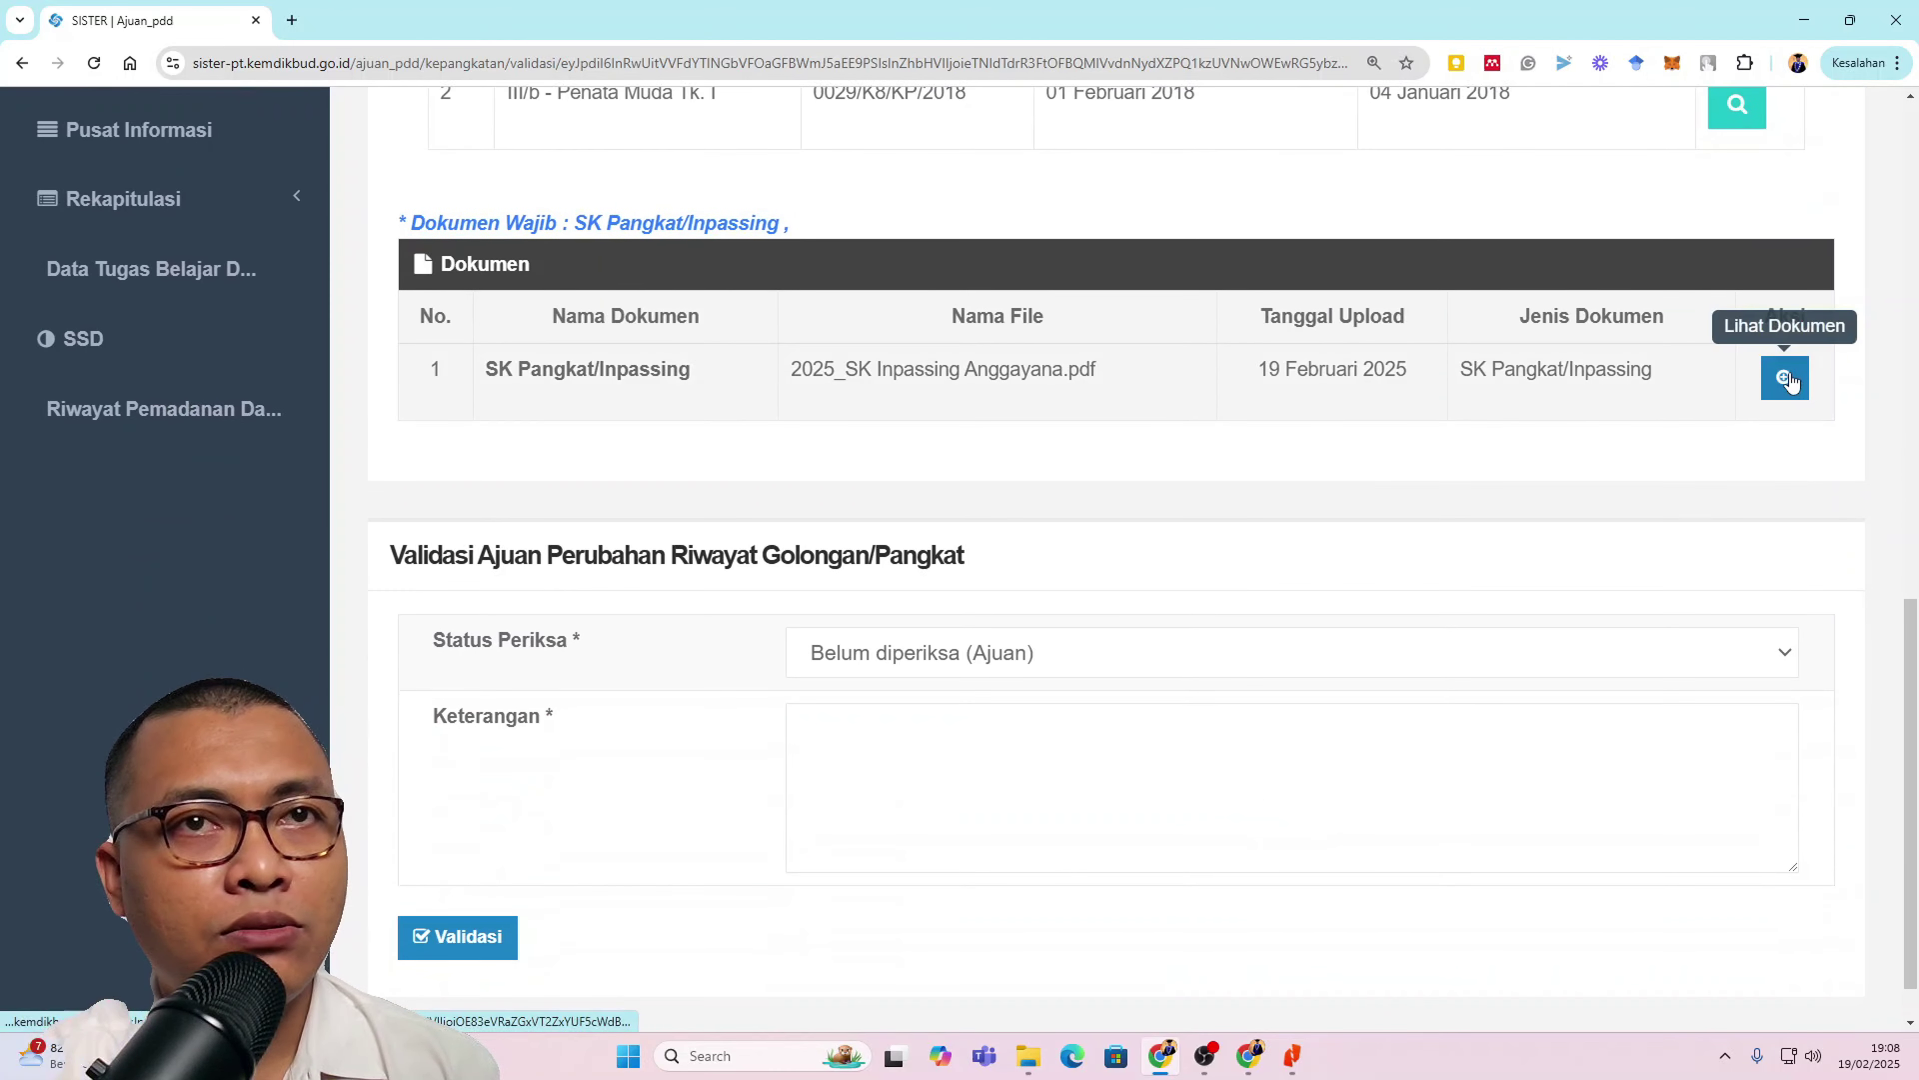
Step: Open the uploaded SK Pangkat/Inpassing PDF in its own window beside the validation page
left_click(1788, 382)
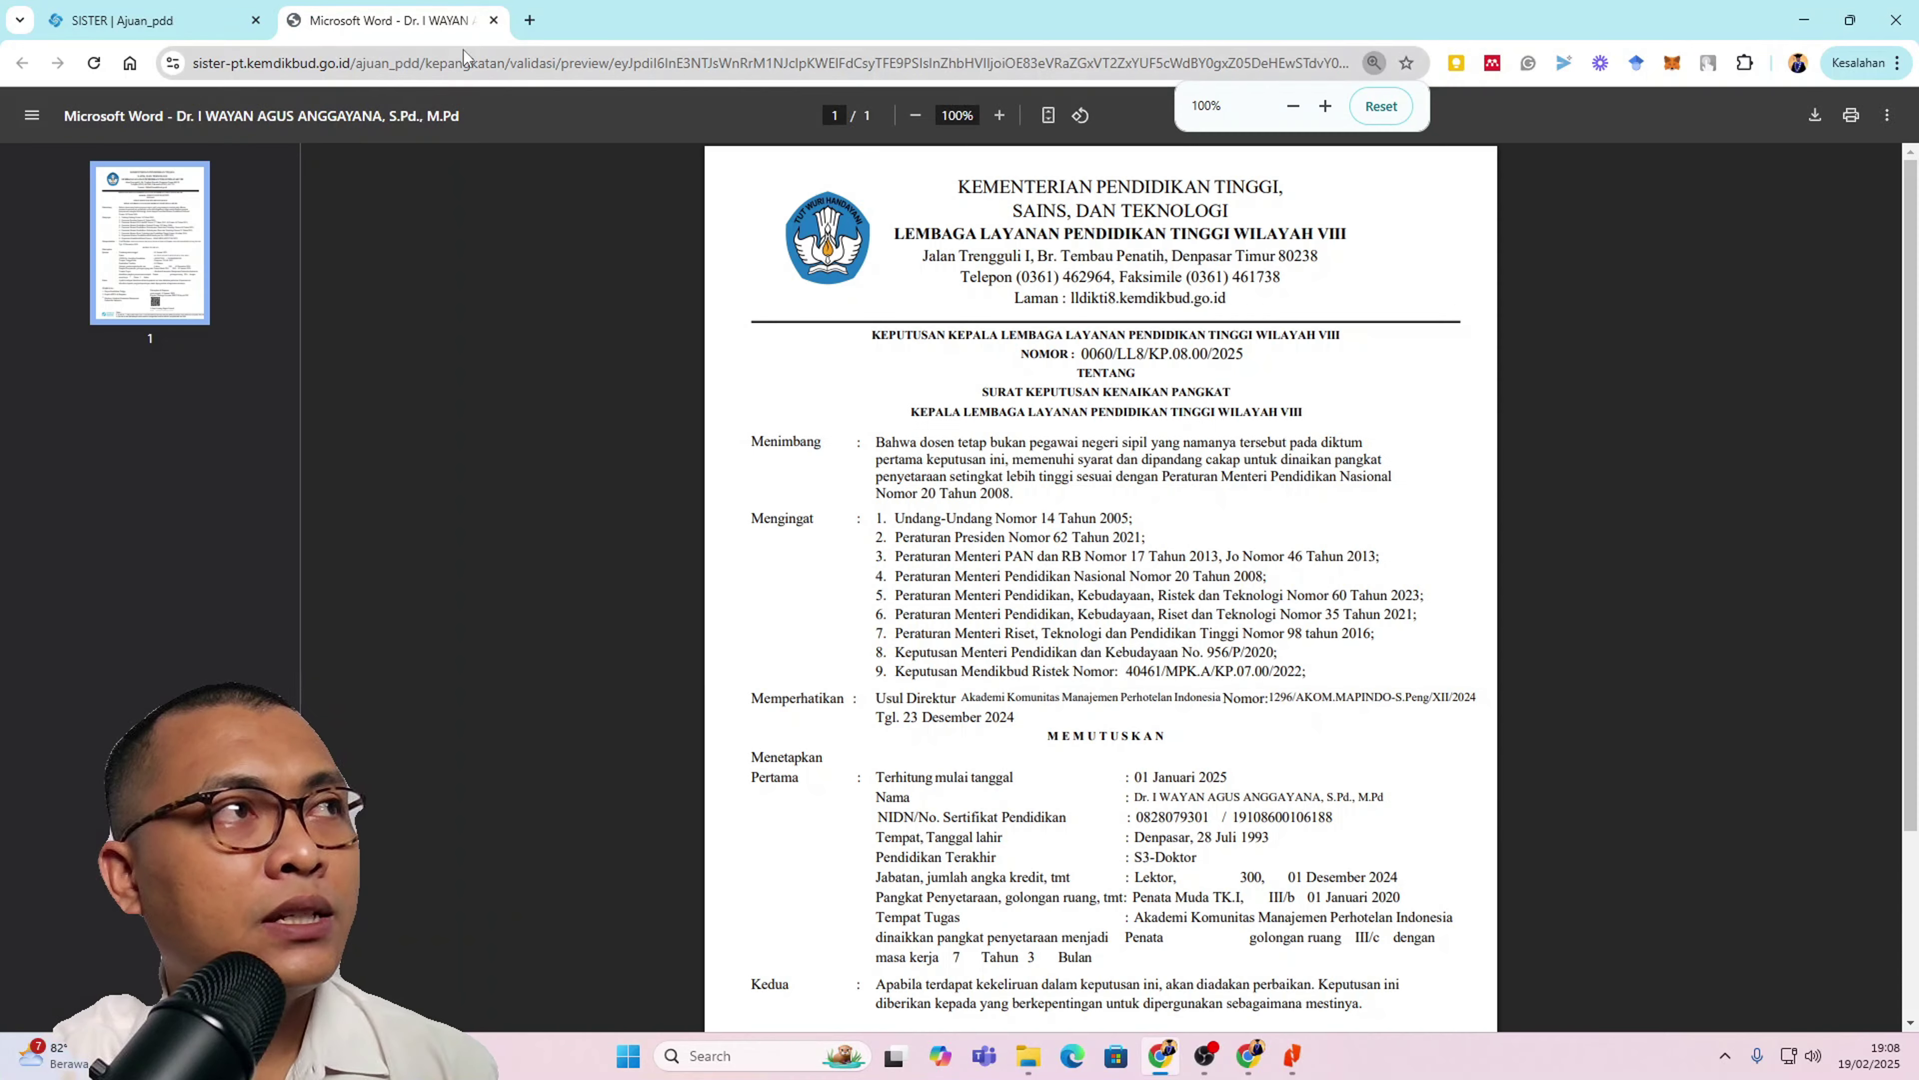
left_click_drag(451, 24, 385, 114)
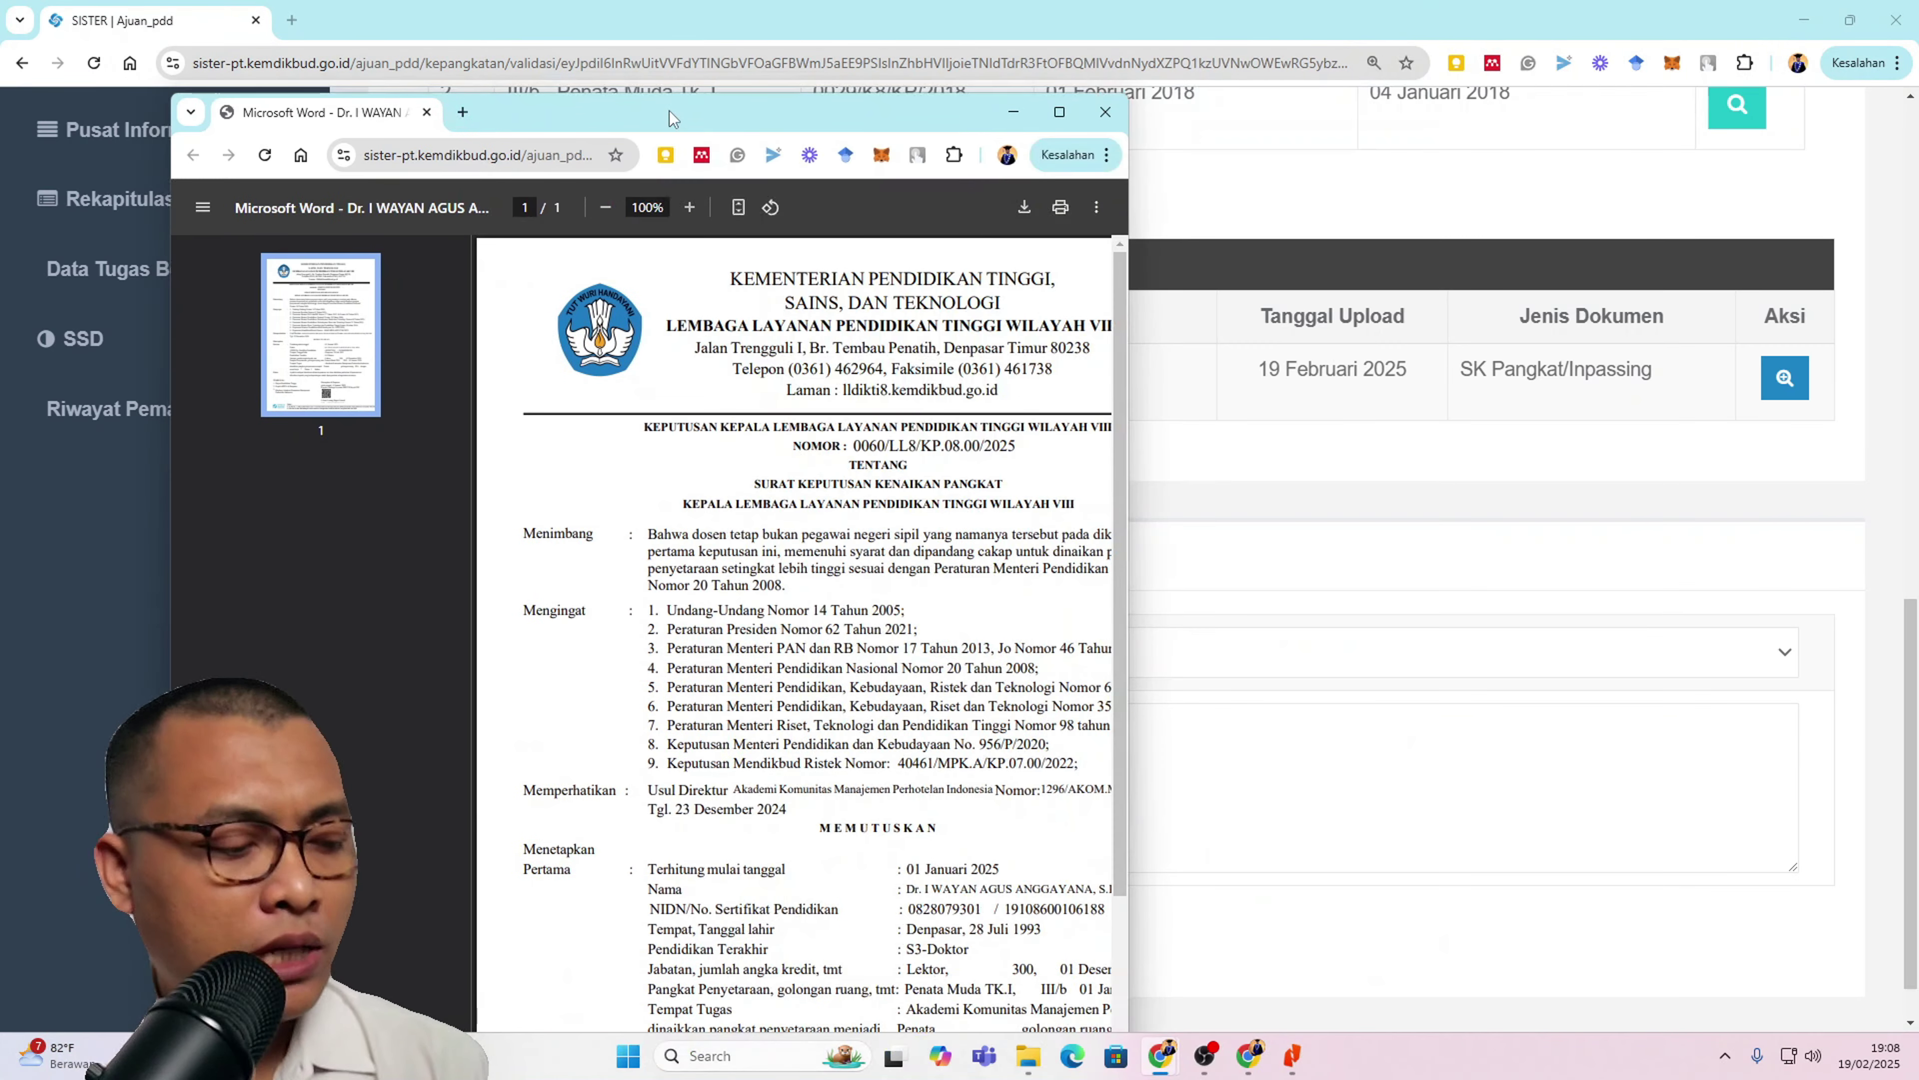
key("super+Right")
left_click(433, 542)
left_click(1202, 591)
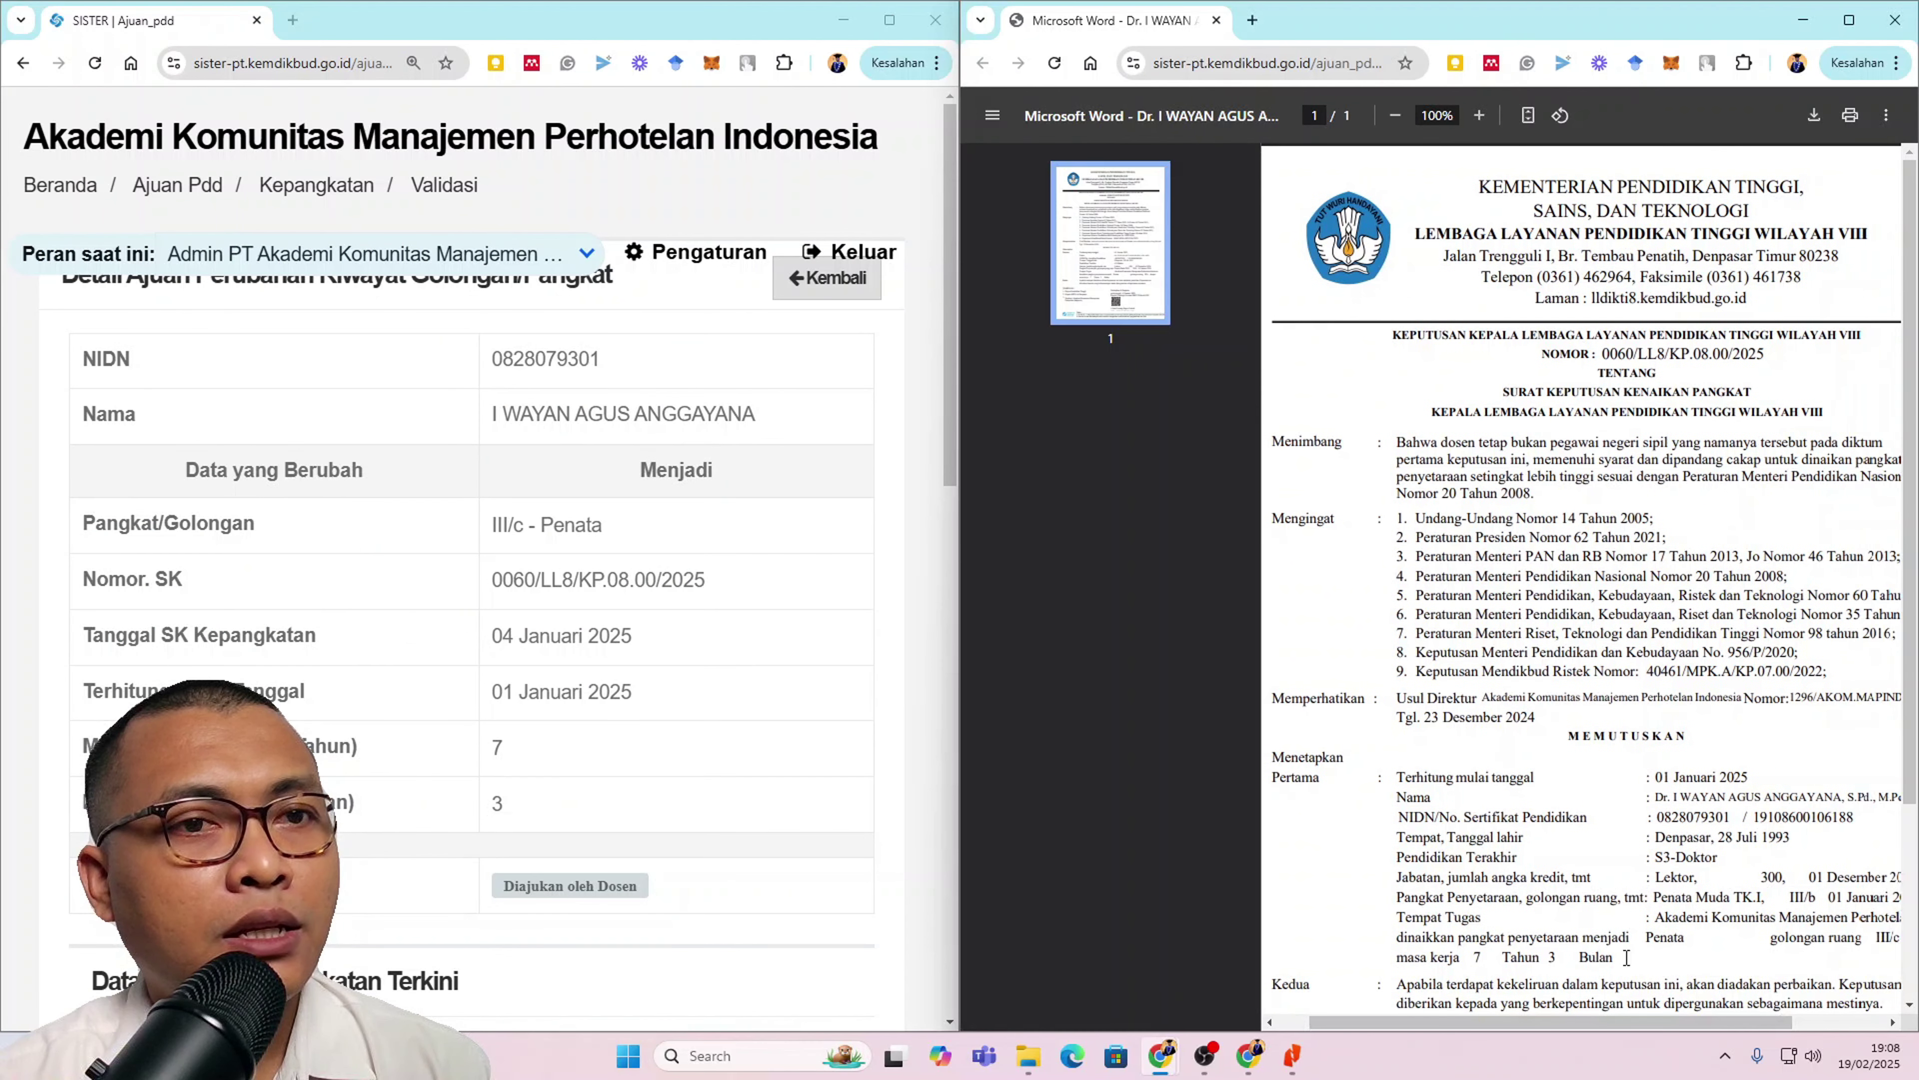
scroll(1202, 591, "down", 3)
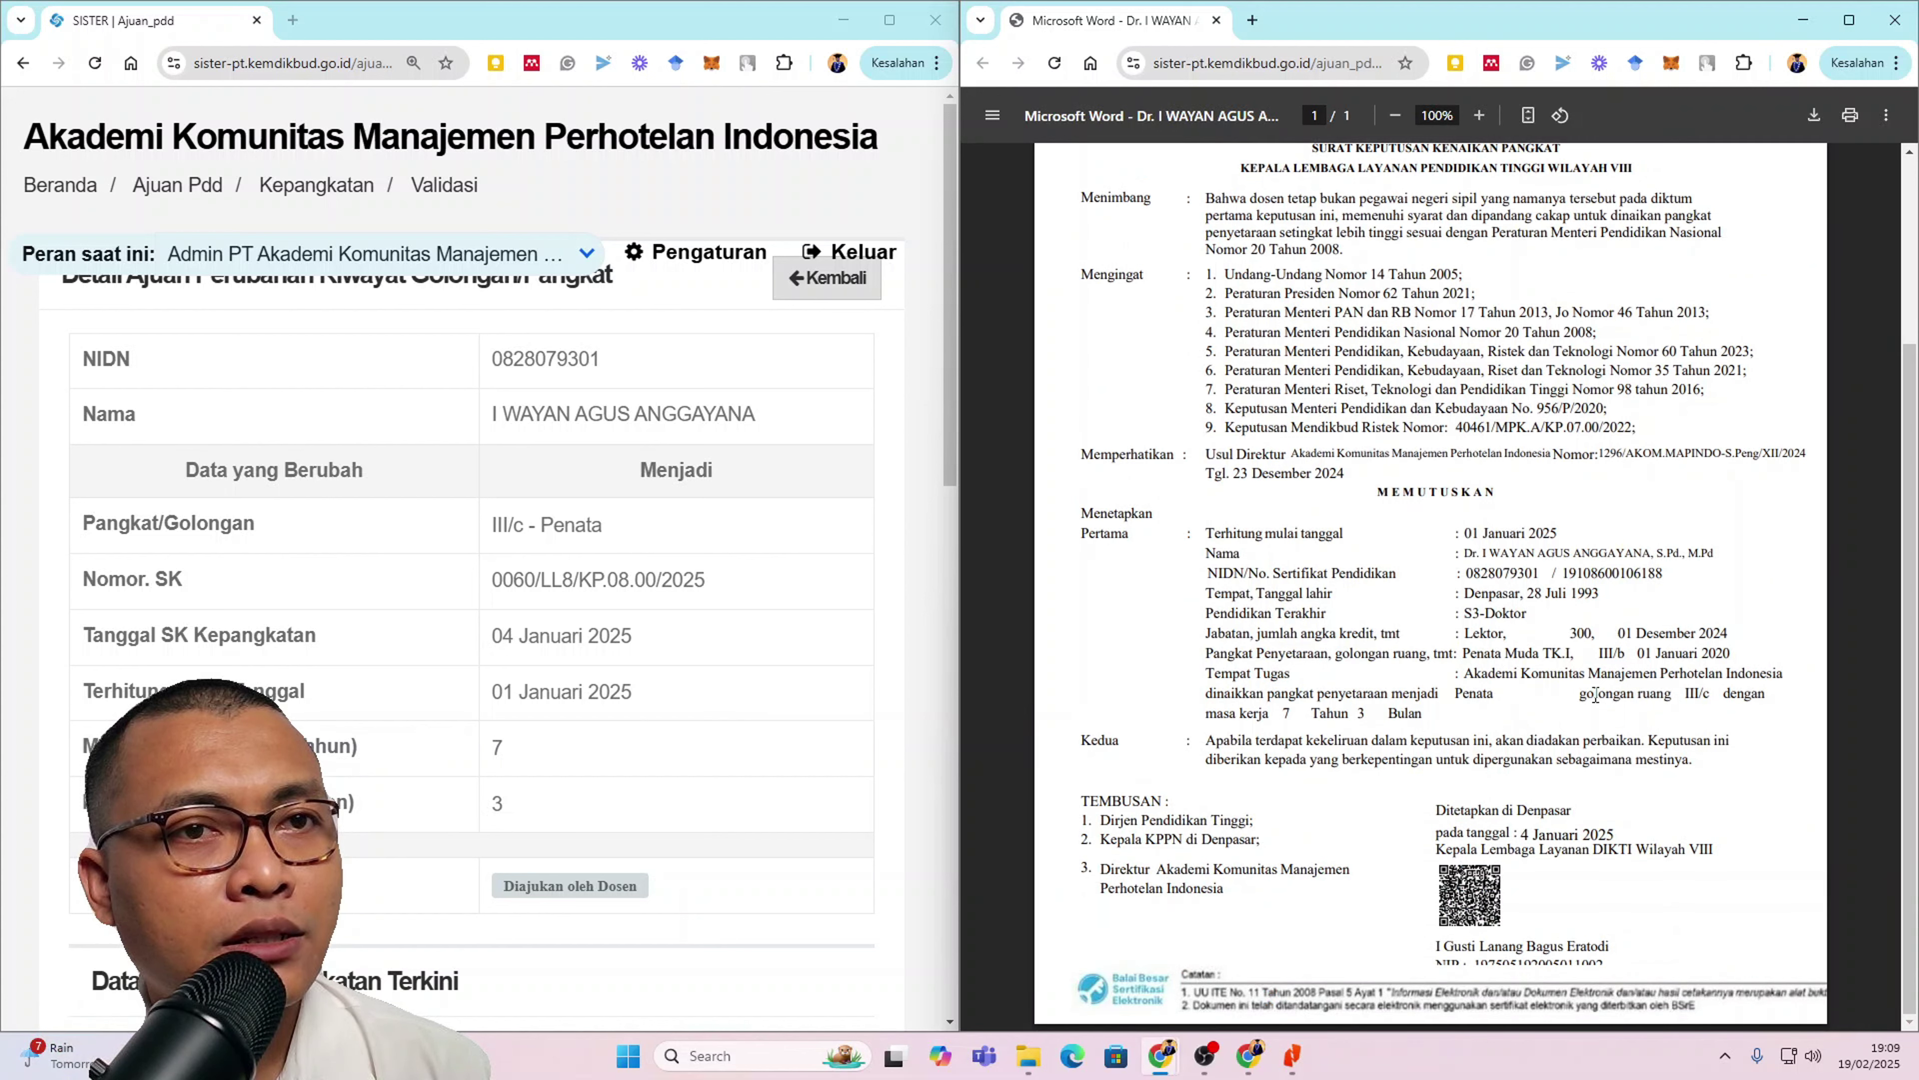
Step: Compare the decree's III/c Penata rank and SK number with the ajuan
left_click_drag(1581, 692, 1710, 696)
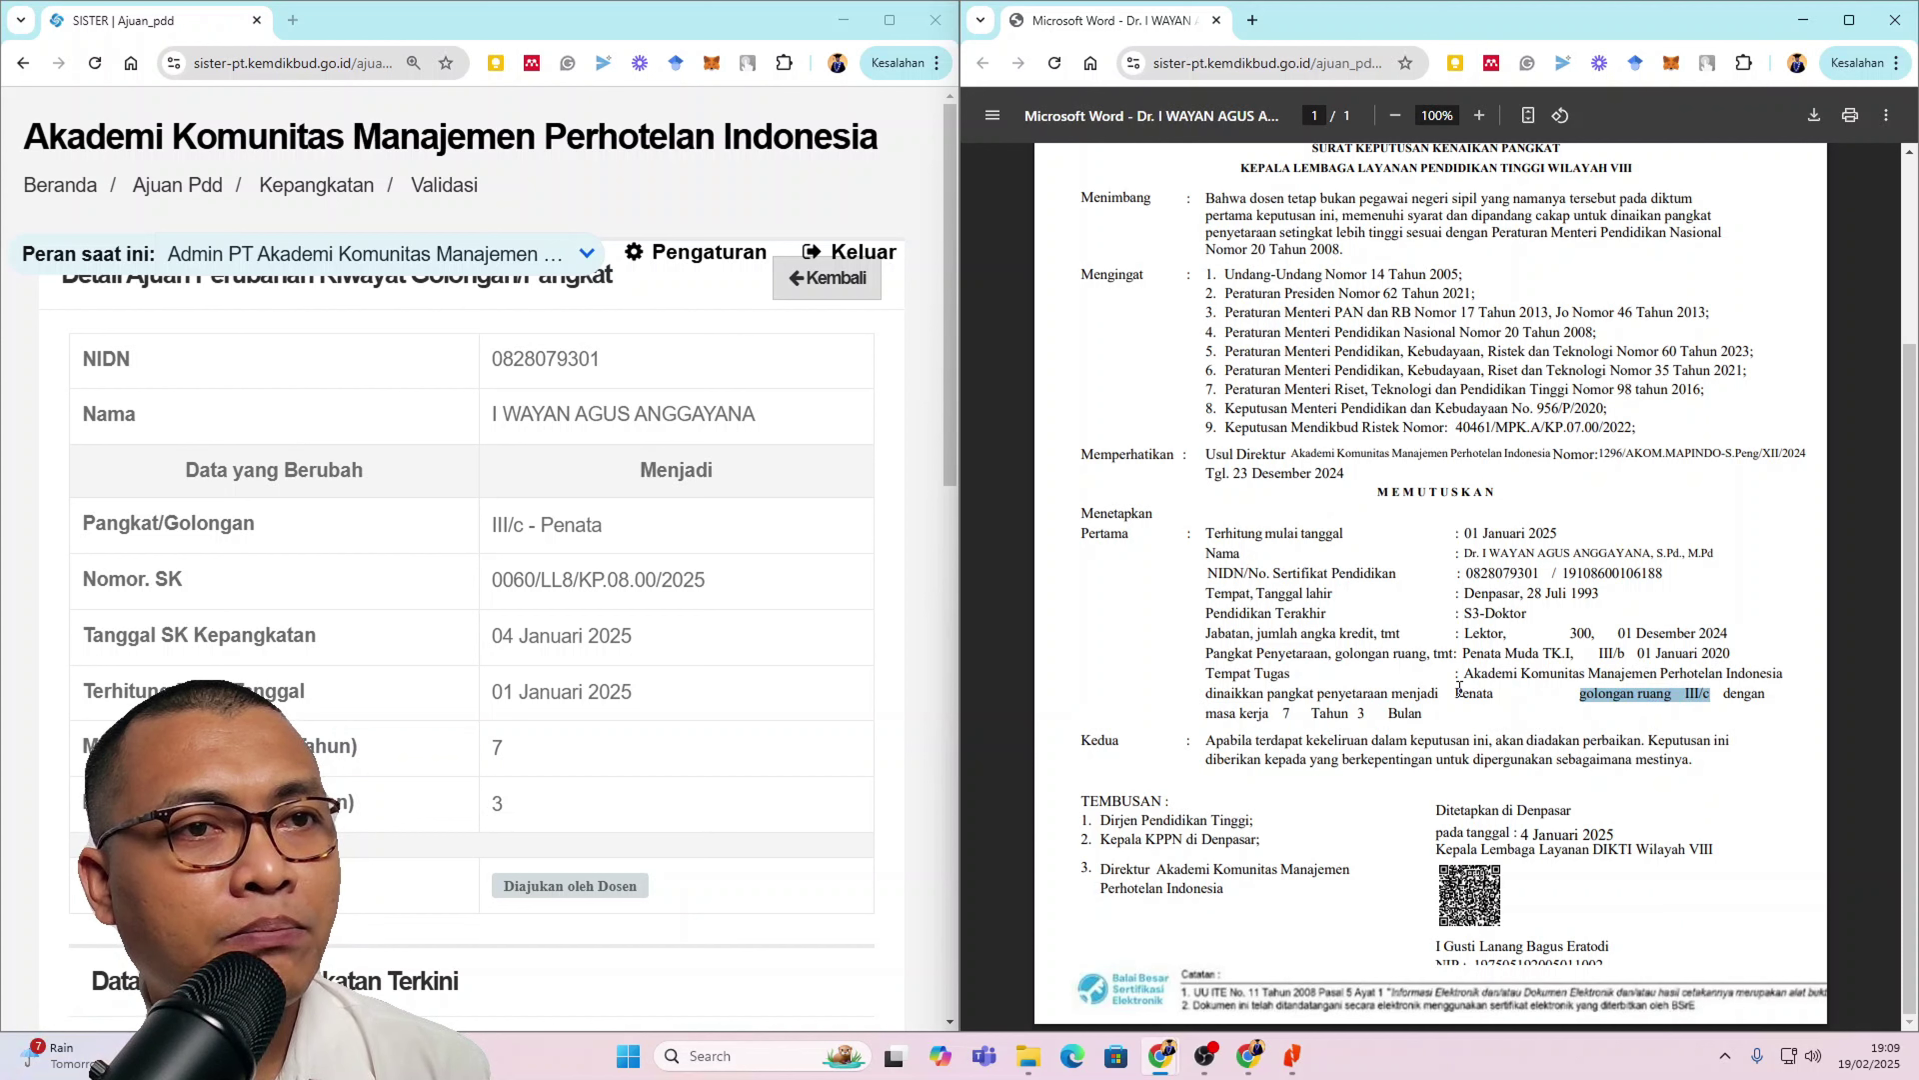
double_click(1473, 692)
left_click_drag(562, 527, 574, 527)
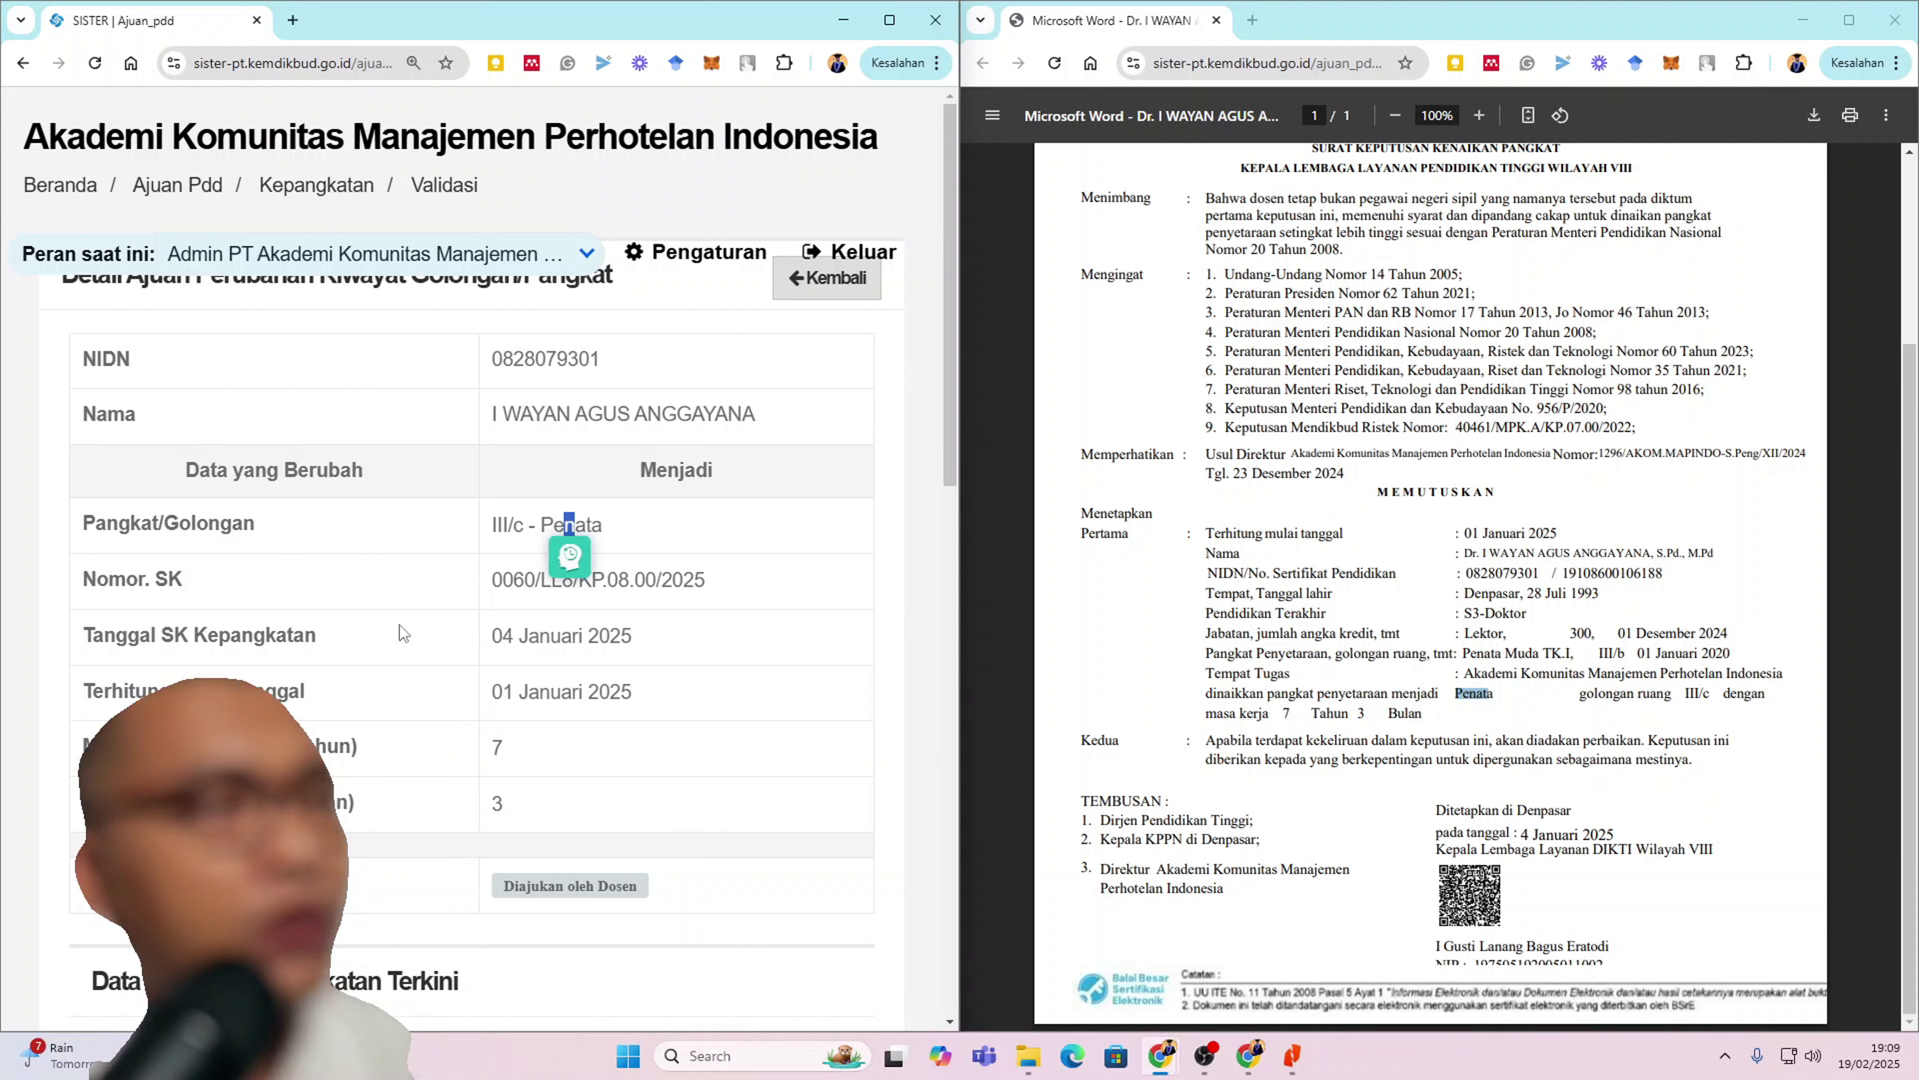
scroll(1415, 380, "up", 3)
left_click(1430, 353)
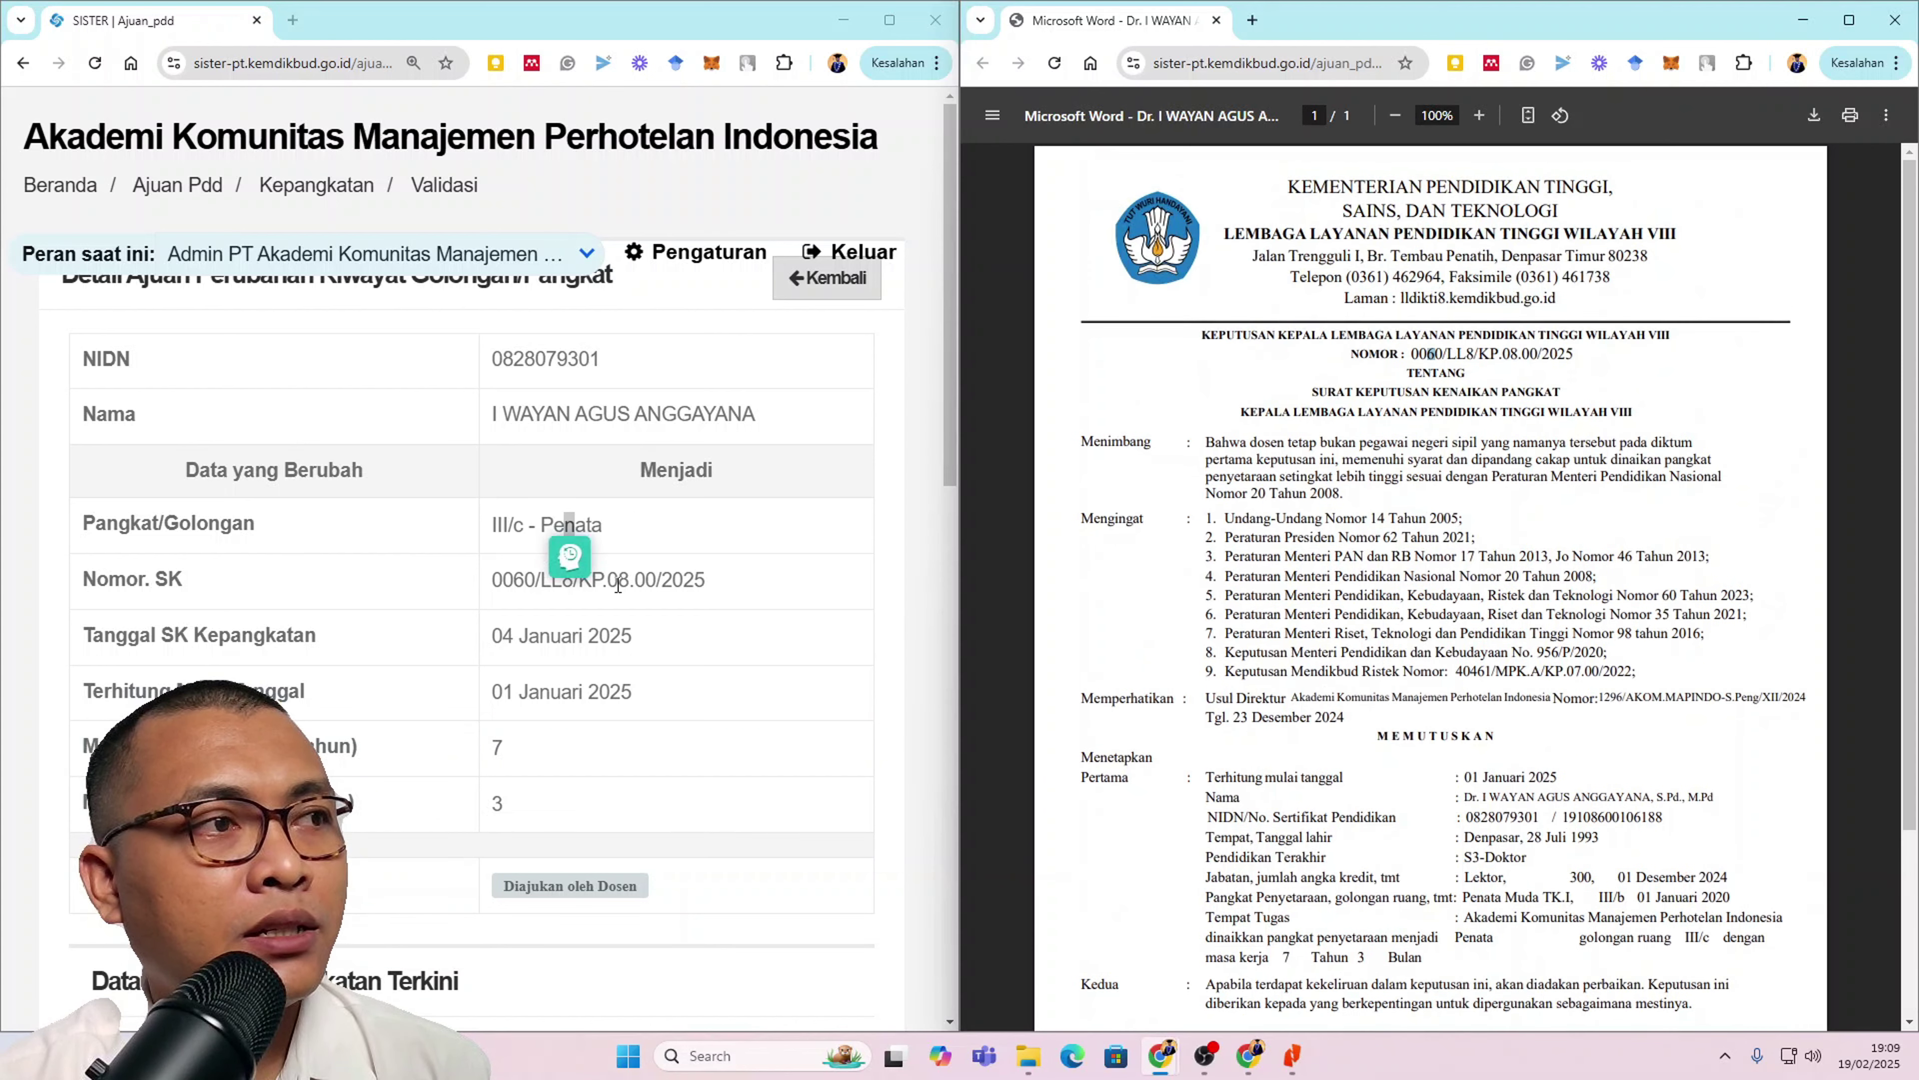
left_click(497, 581)
left_click_drag(497, 581, 714, 580)
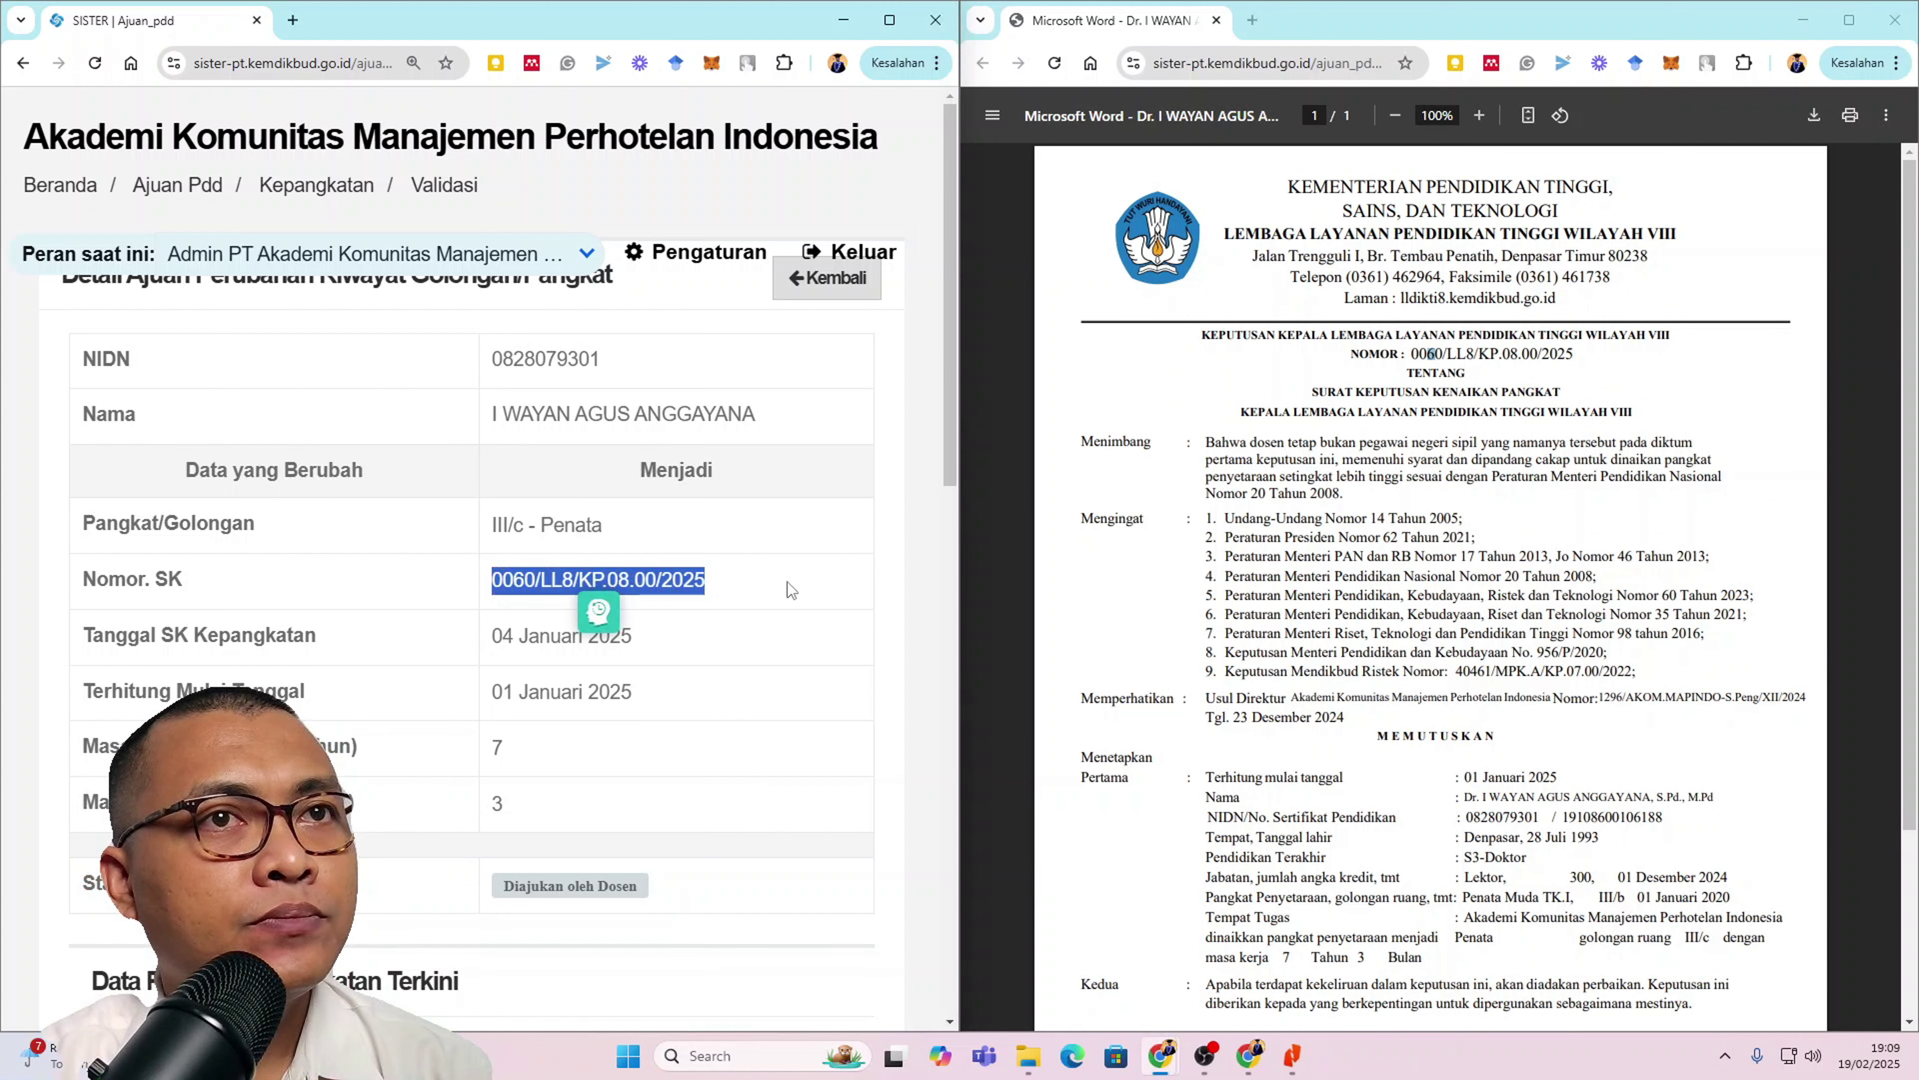
left_click(731, 606)
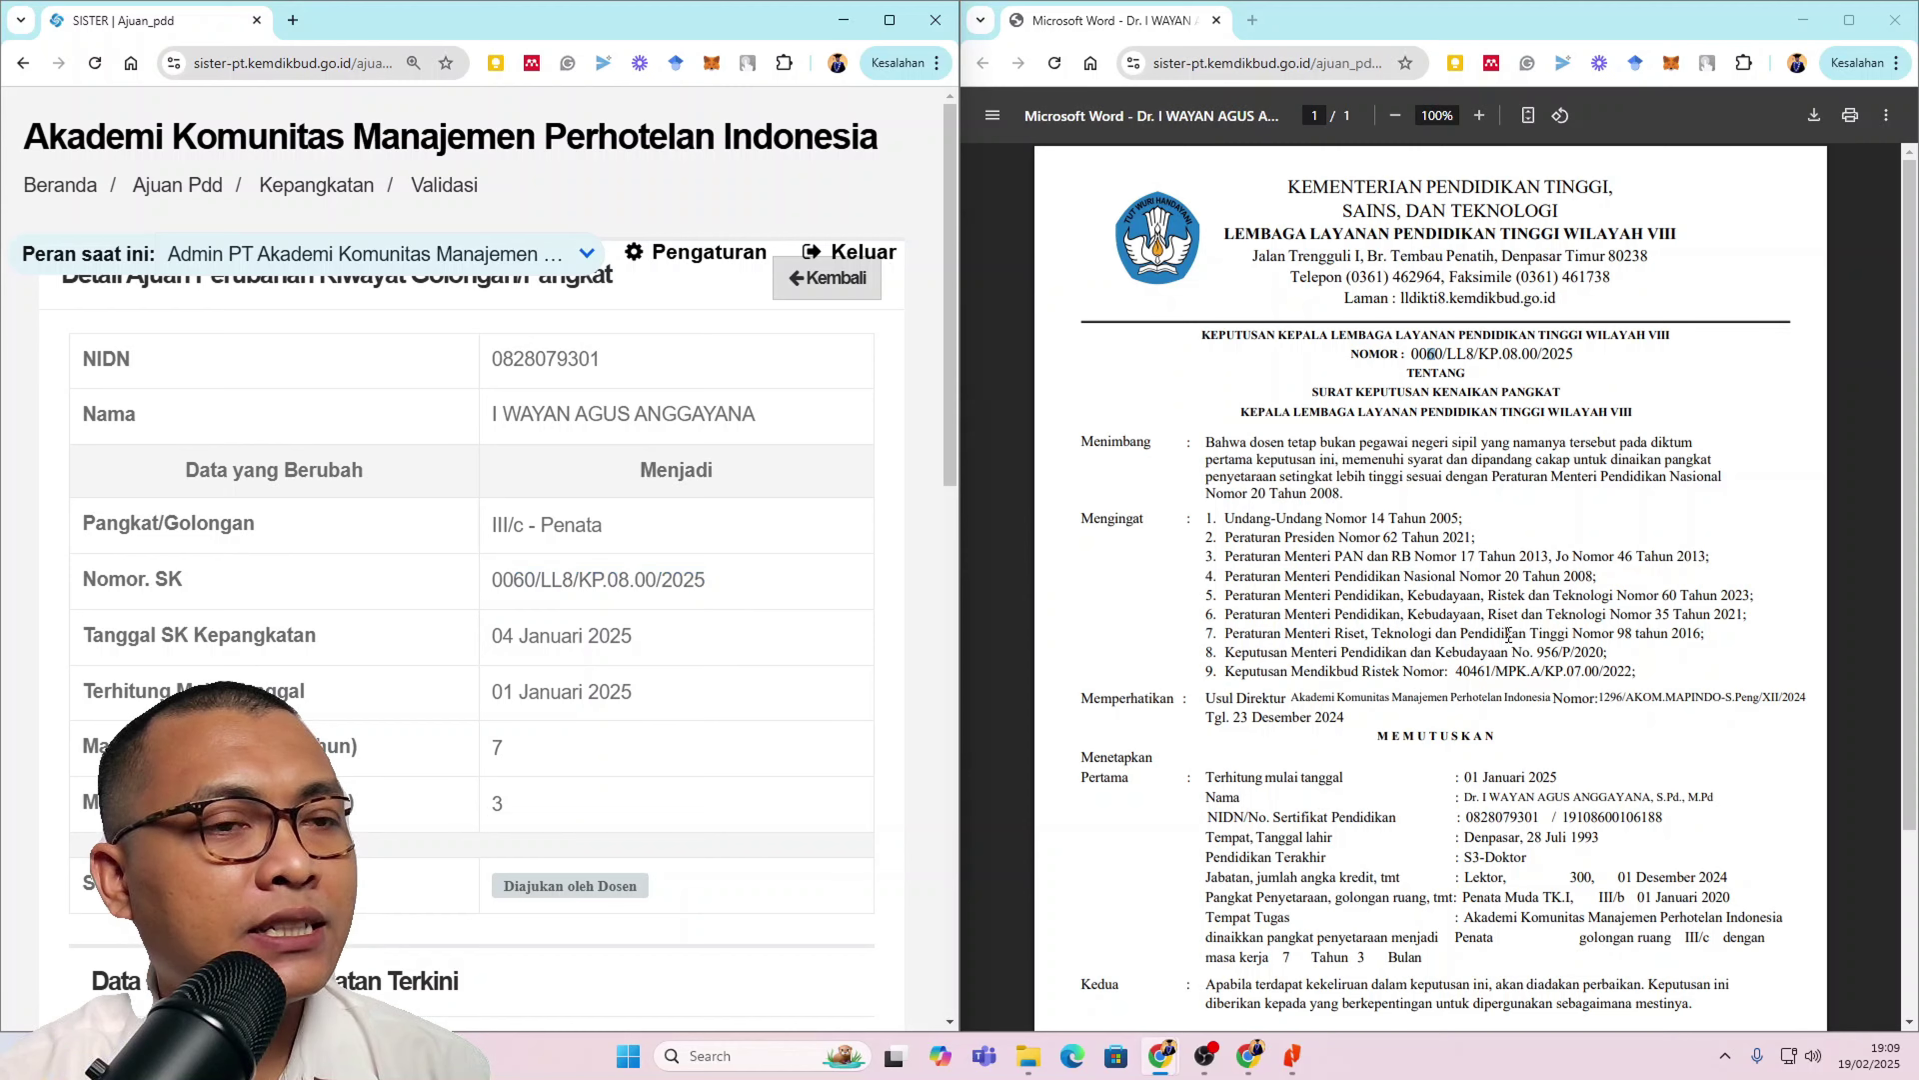
Step: Check the decree's 4 Januari 2025 signing and 01 Januari 2025 effective dates against the ajuan
scroll(1471, 724, "down", 3)
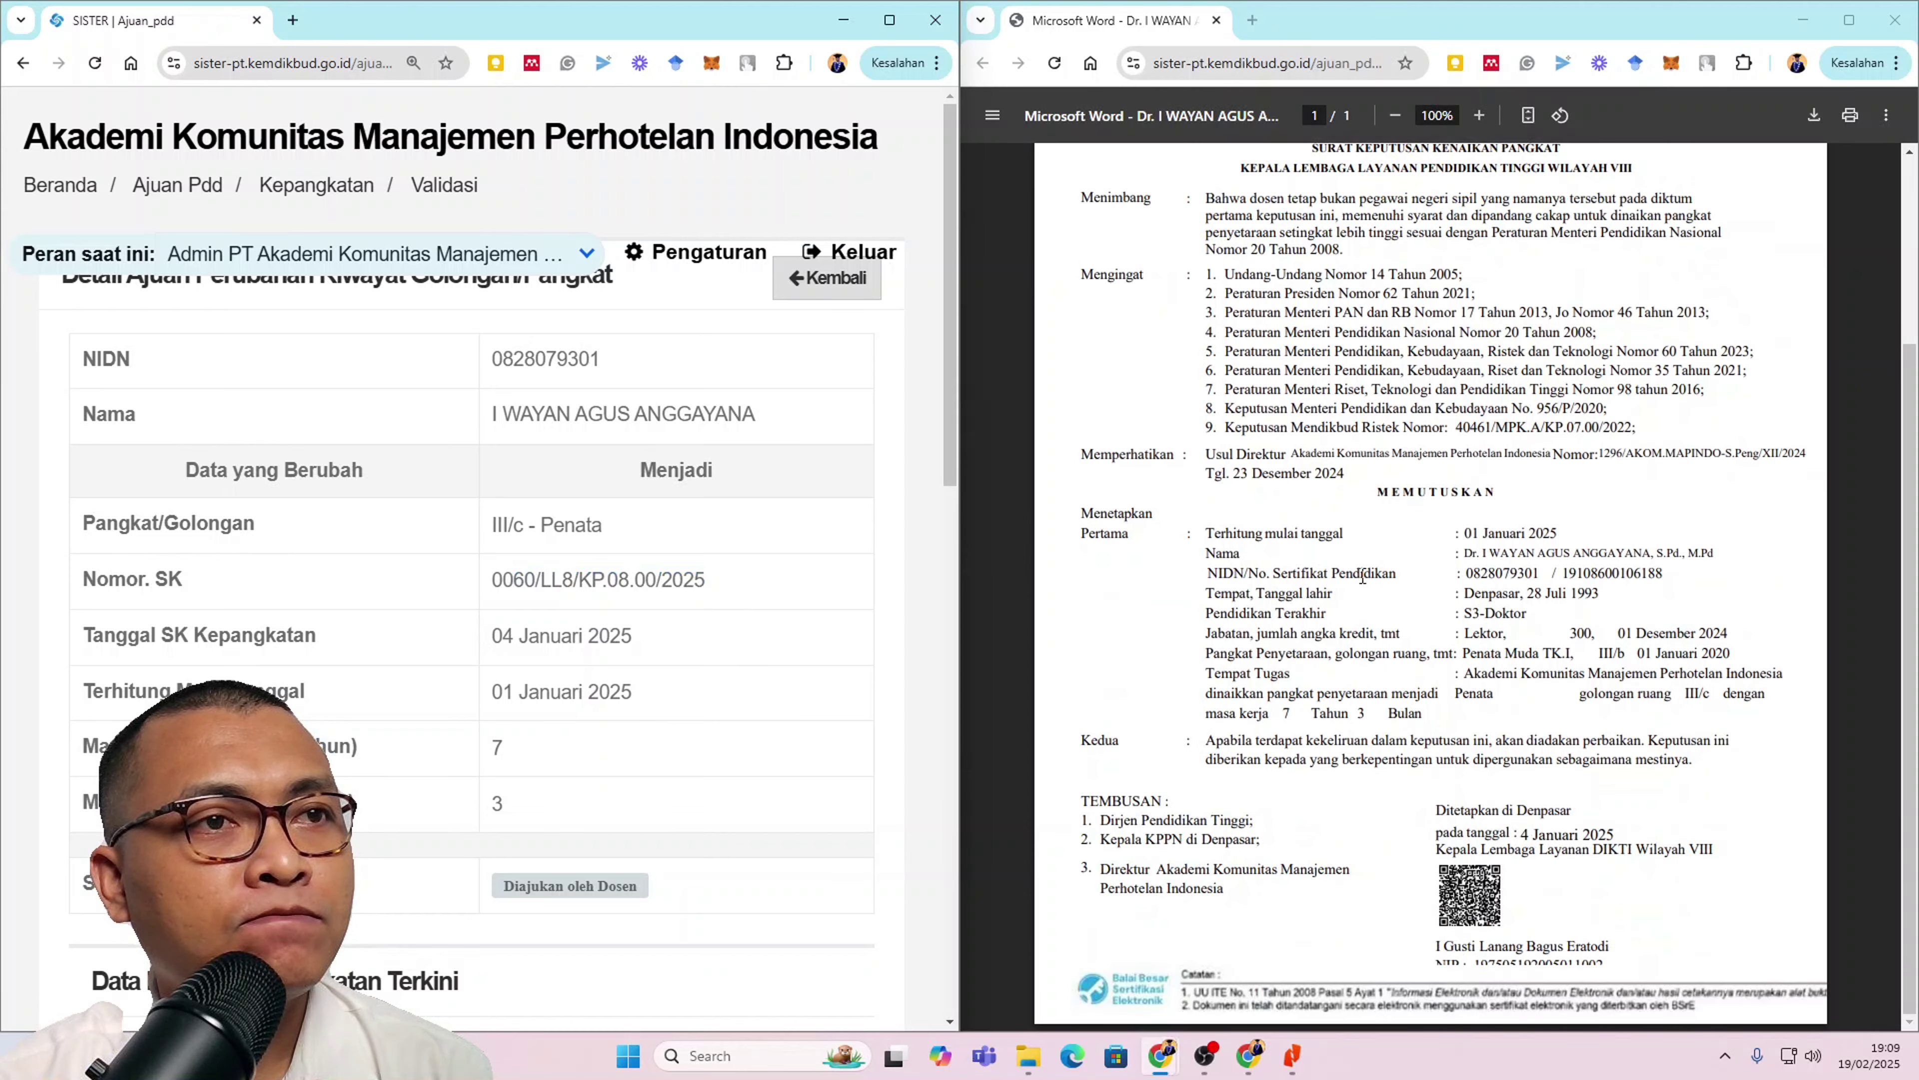
left_click_drag(1517, 834, 1614, 834)
left_click(522, 641)
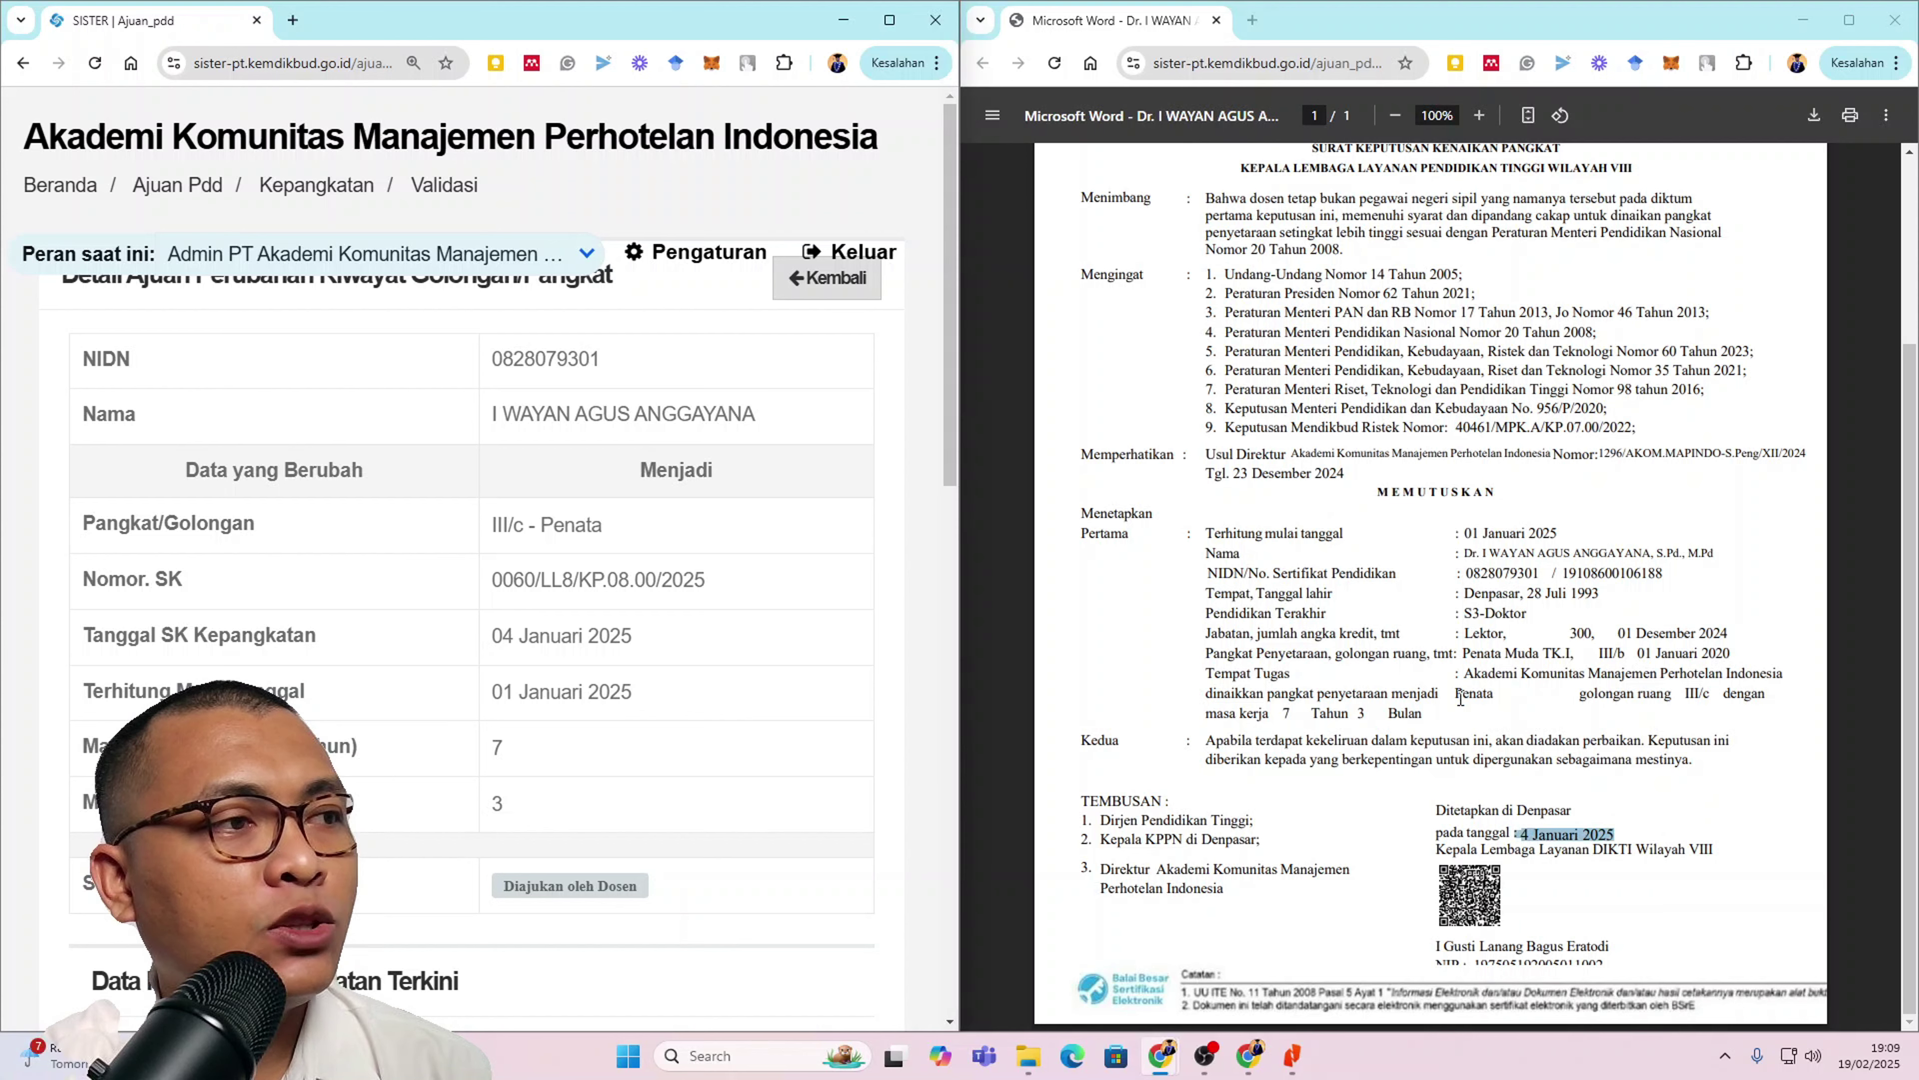
scroll(1448, 633, "up", 1)
left_click_drag(1448, 634, 1559, 634)
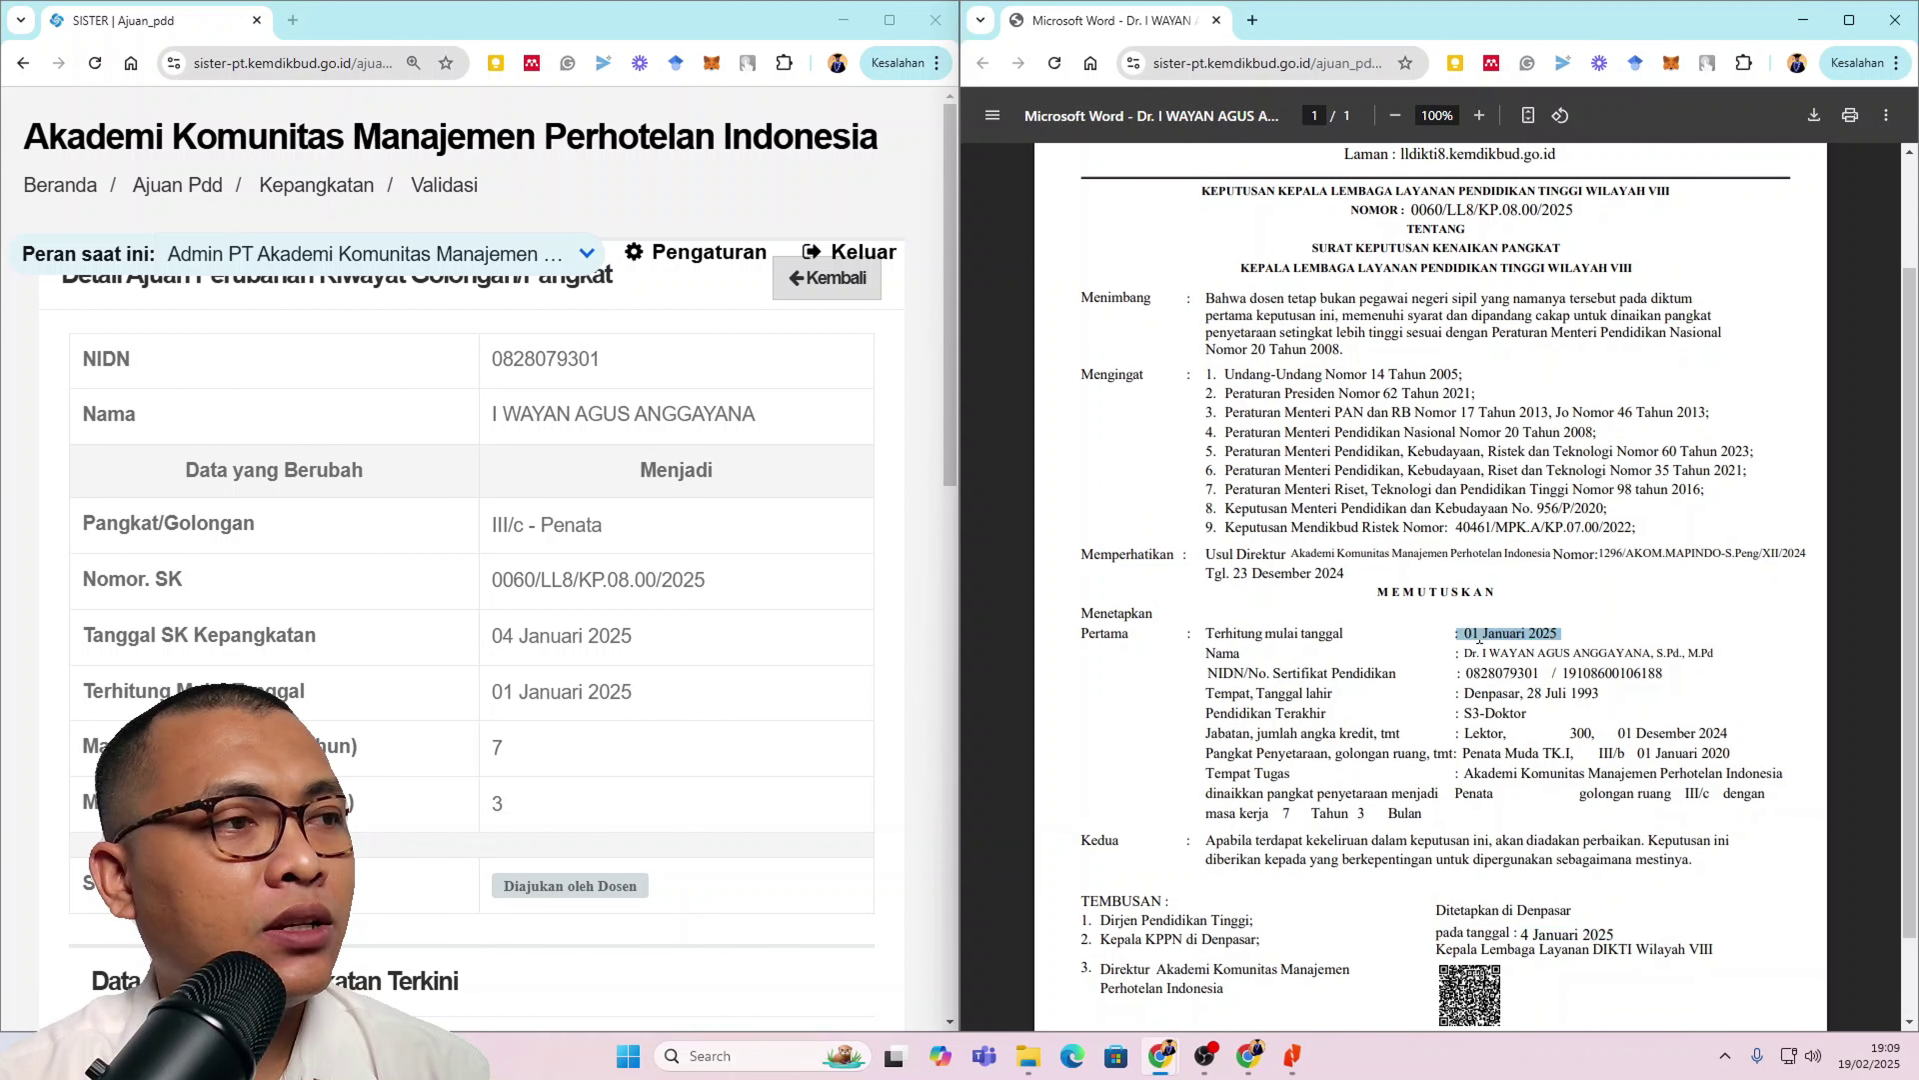
scroll(1345, 759, "down", 1)
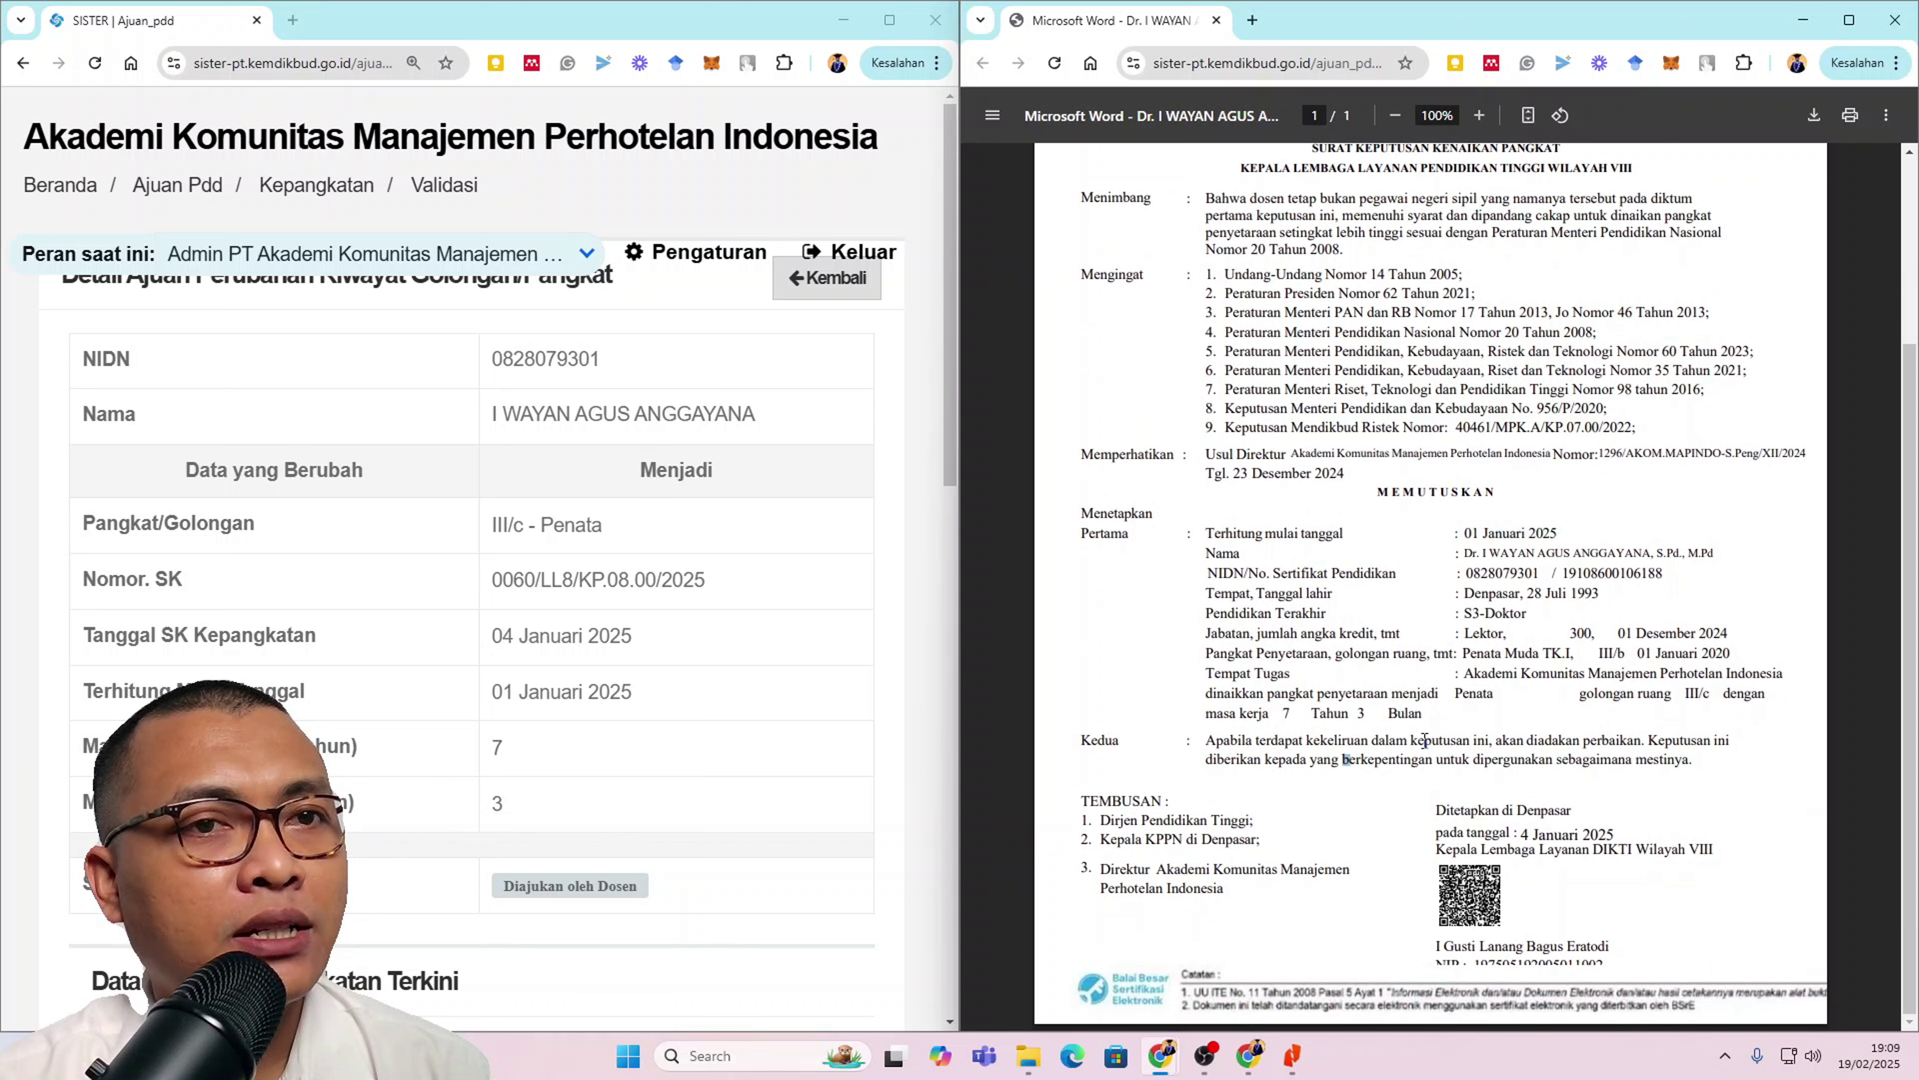
left_click_drag(1343, 759, 1428, 713)
left_click(1166, 718)
Step: Maximize the SISTER window so the validation detail fills the screen again
scroll(554, 723, "down", 5)
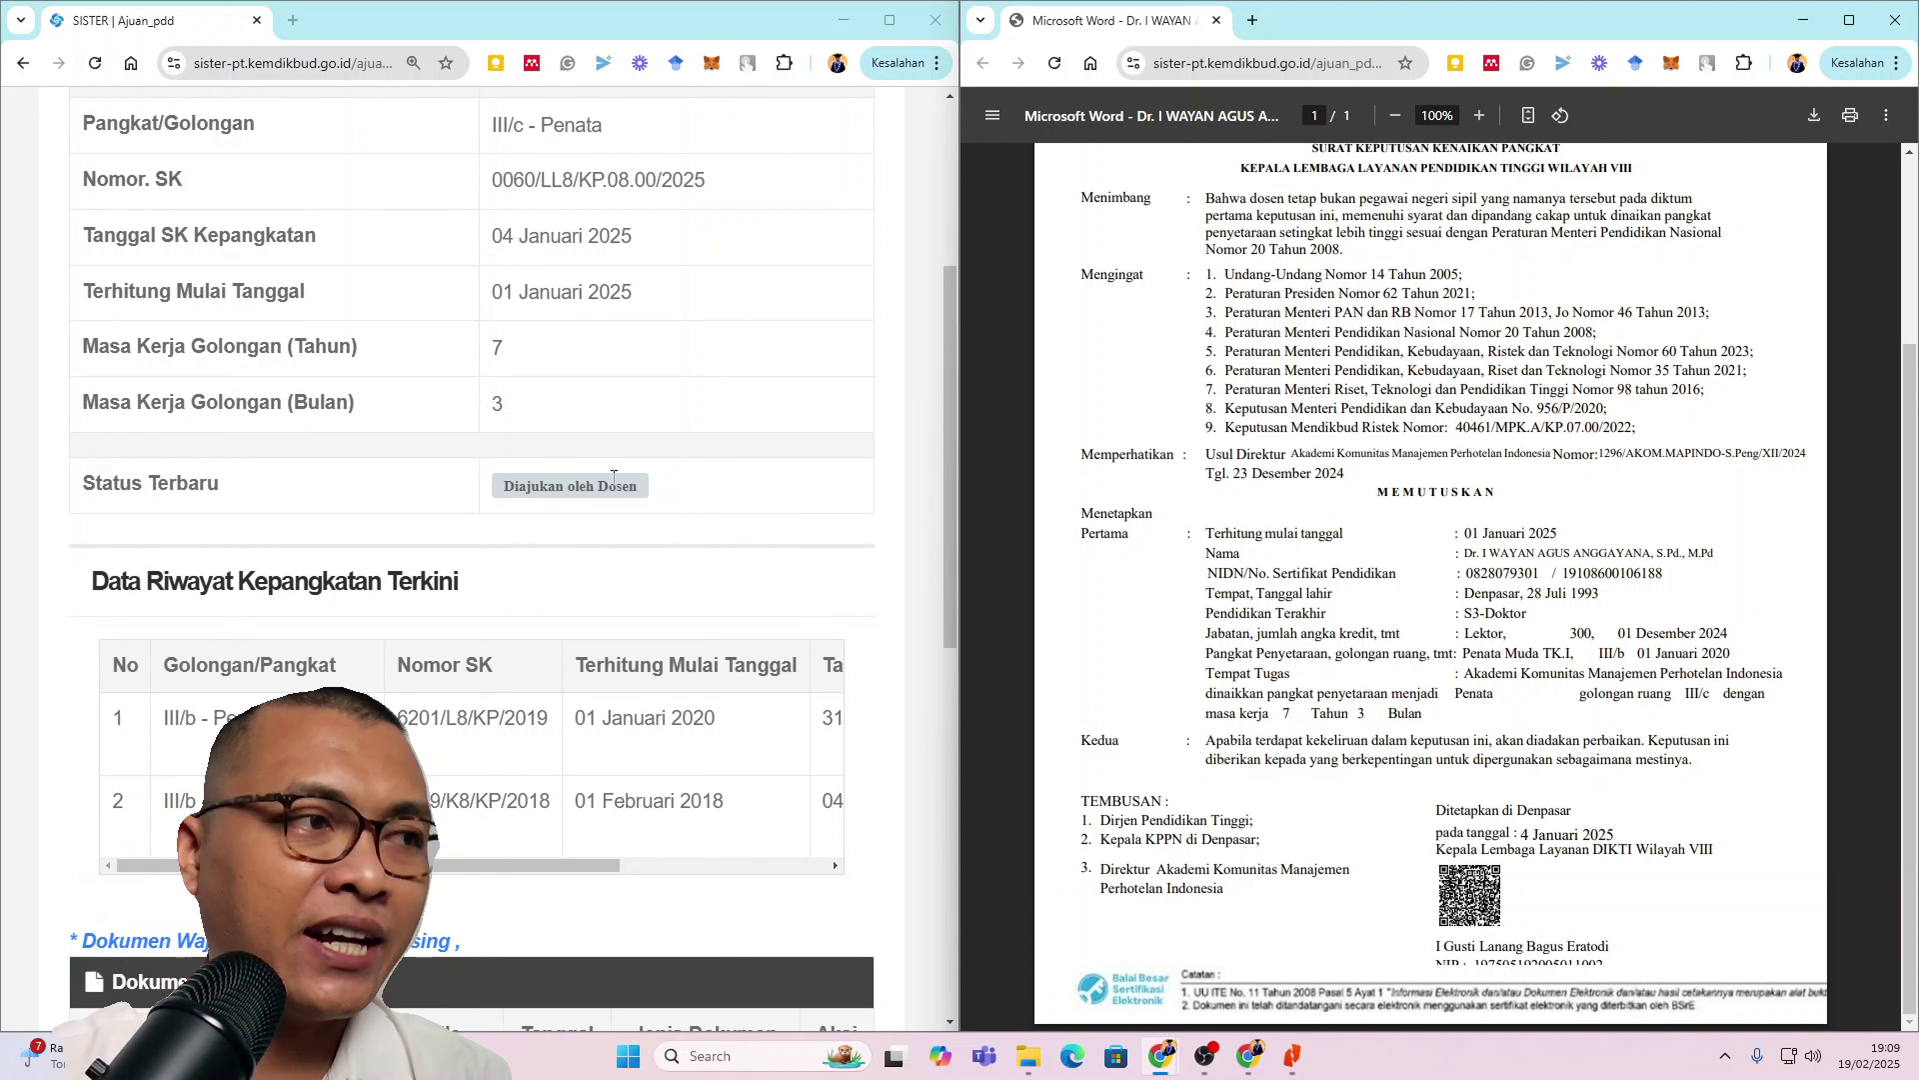
scroll(618, 499, "down", 6)
scroll(618, 505, "up", 3)
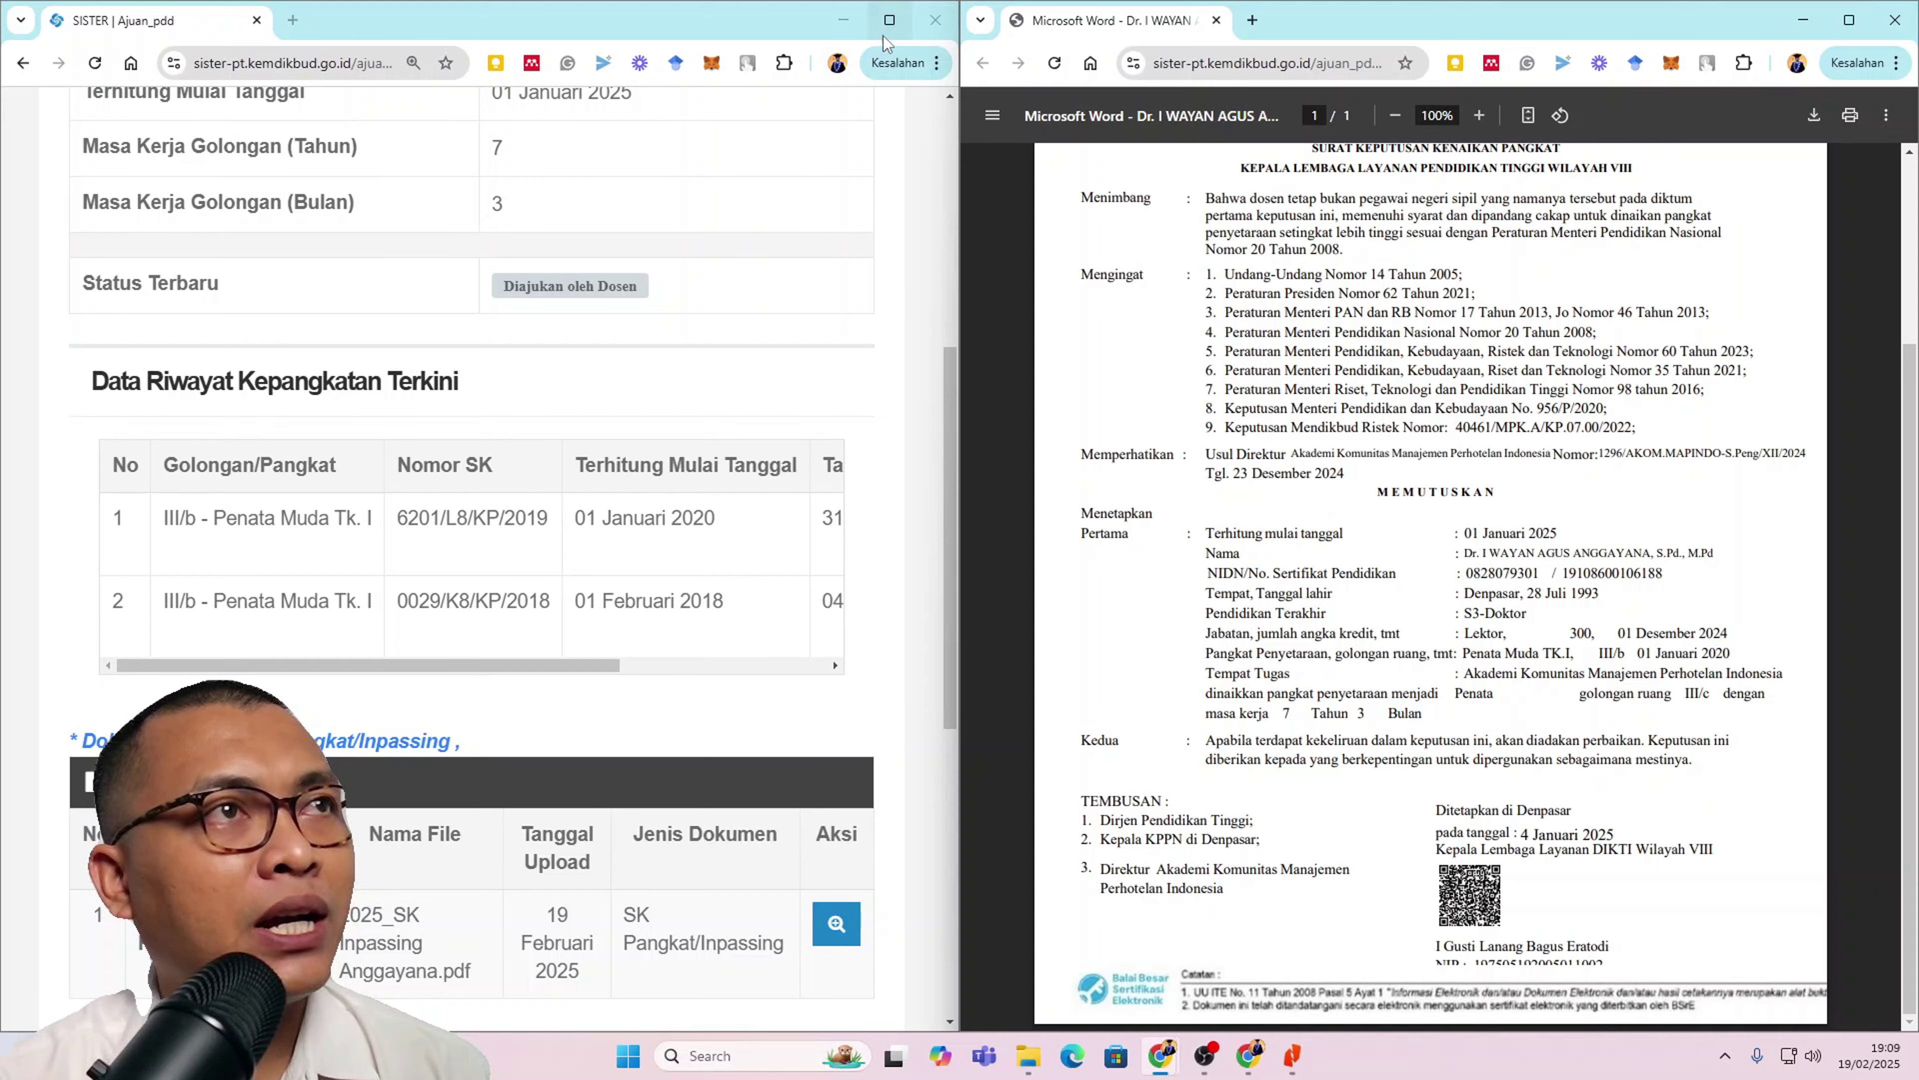
left_click(890, 19)
scroll(1435, 697, "up", 5)
scroll(1637, 630, "down", 6)
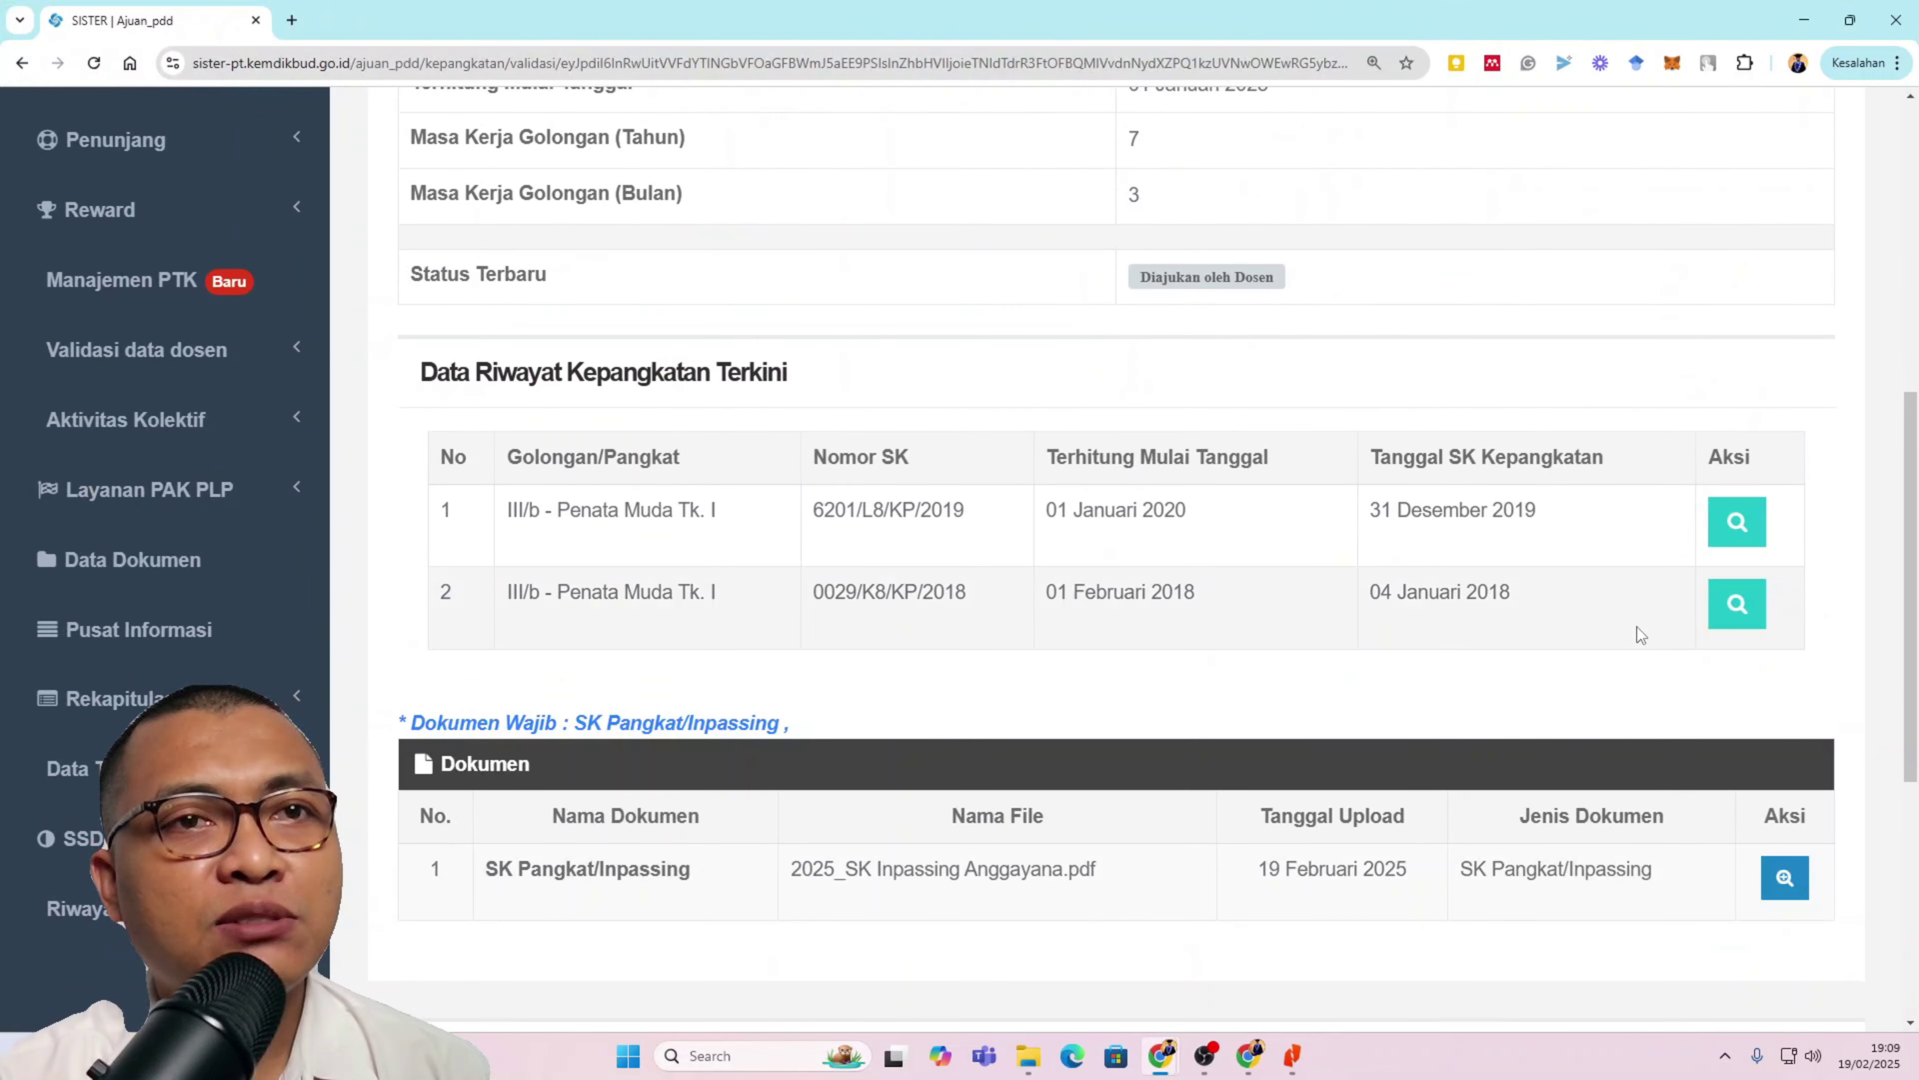
scroll(1707, 612, "up", 1)
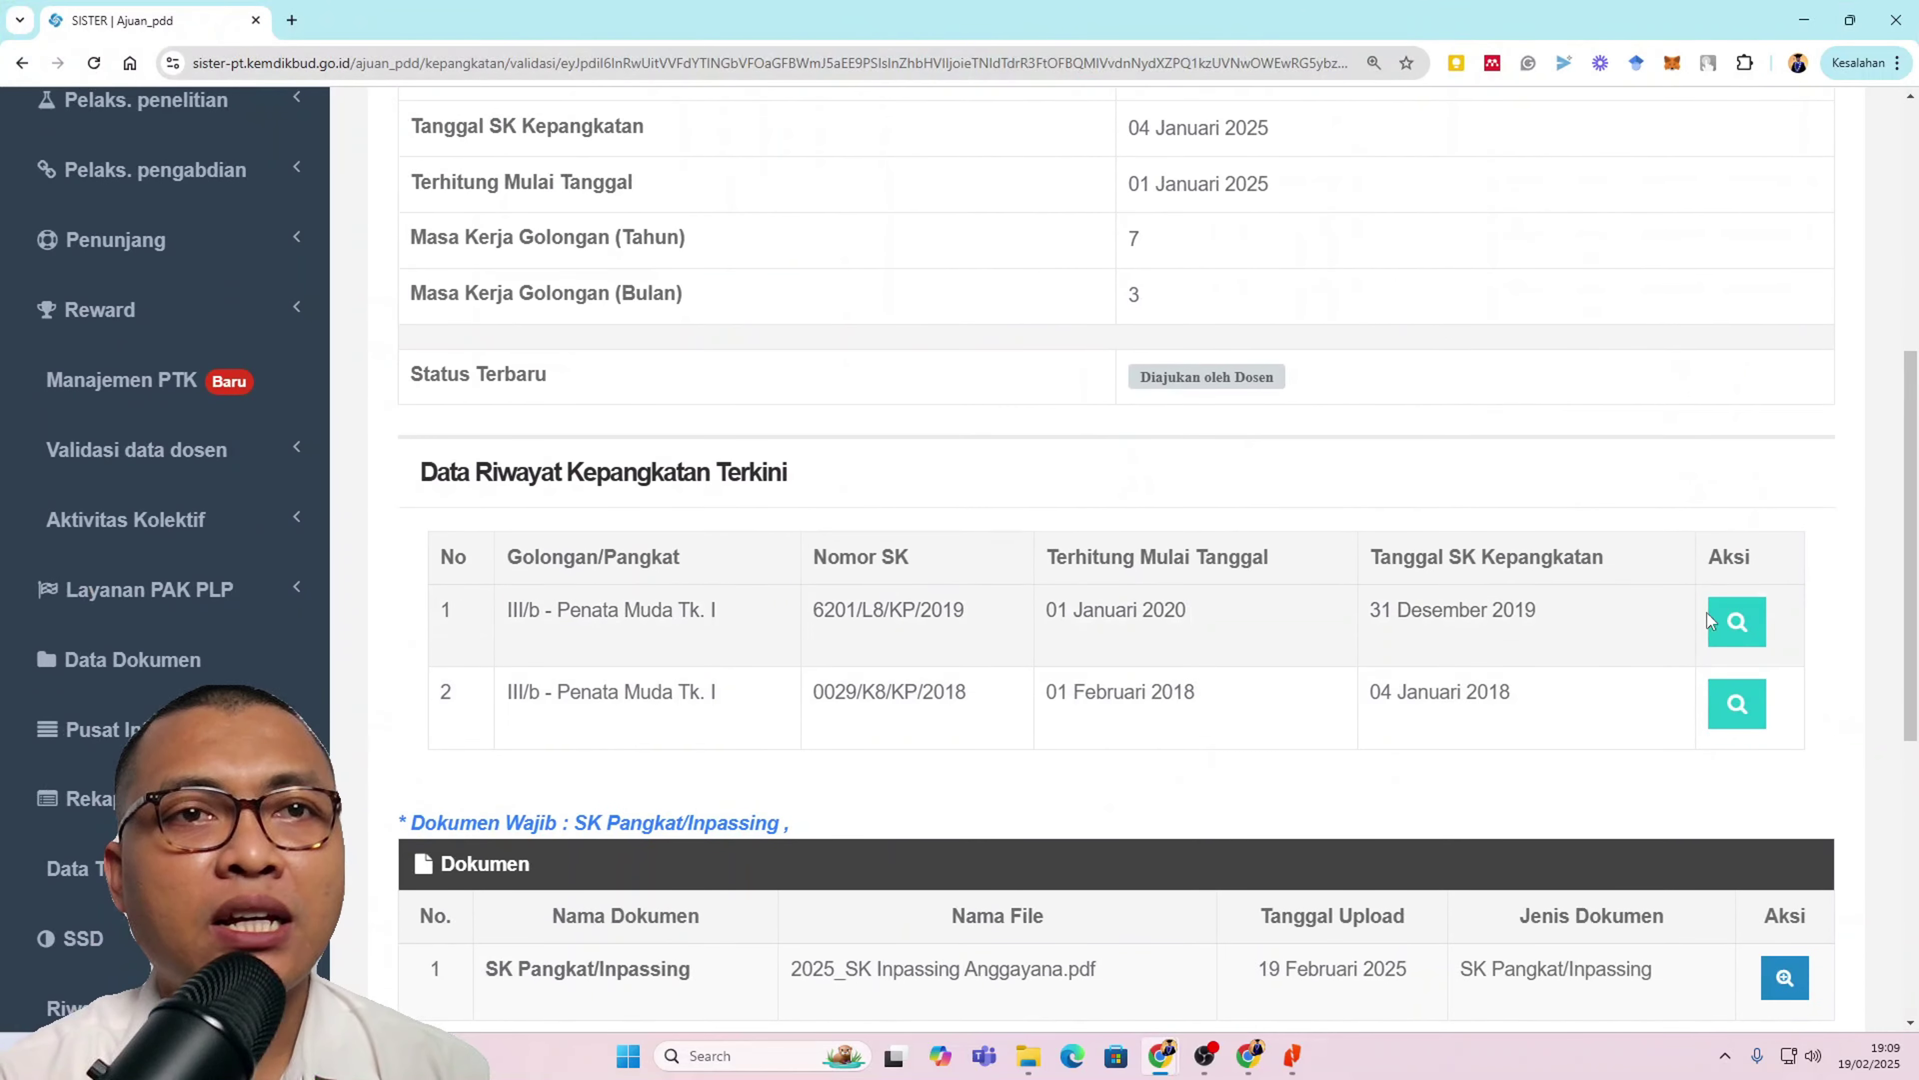
left_click(1738, 628)
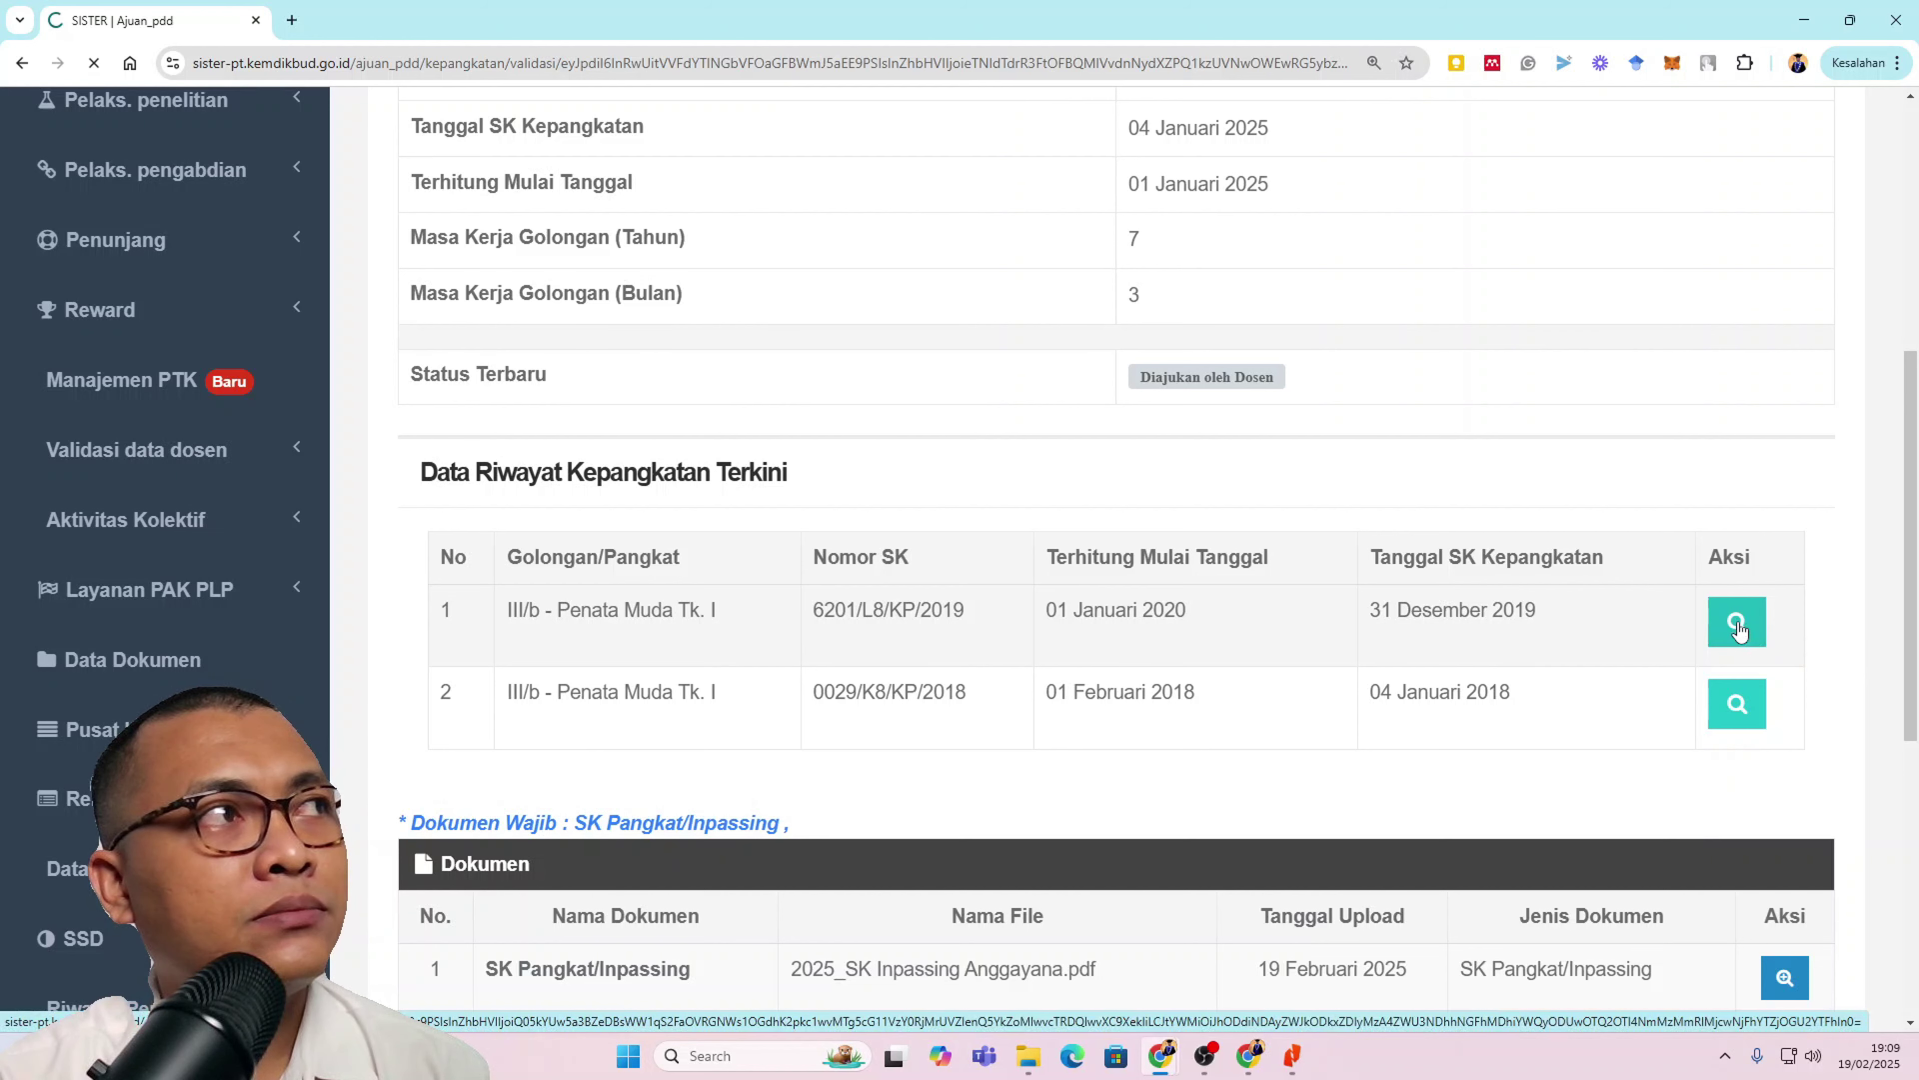
scroll(461, 200, "down", 6)
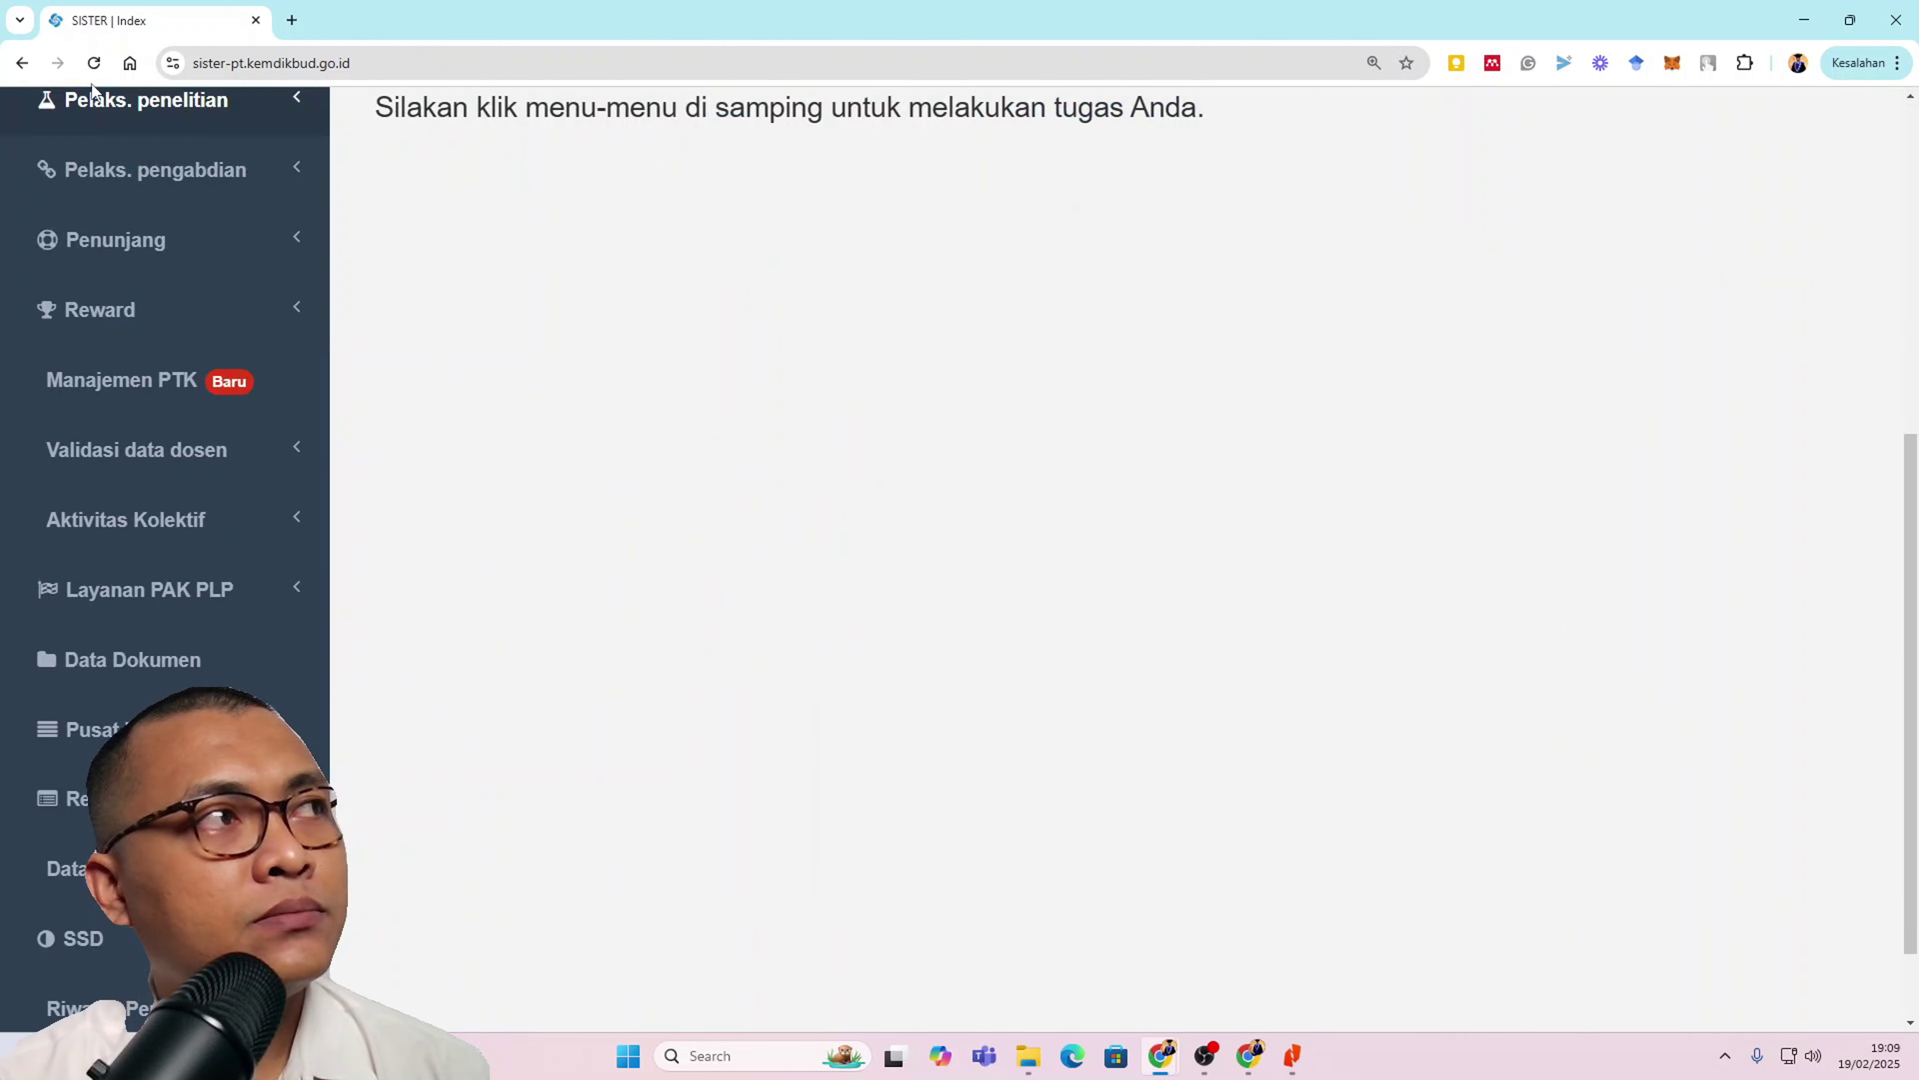
left_click(21, 63)
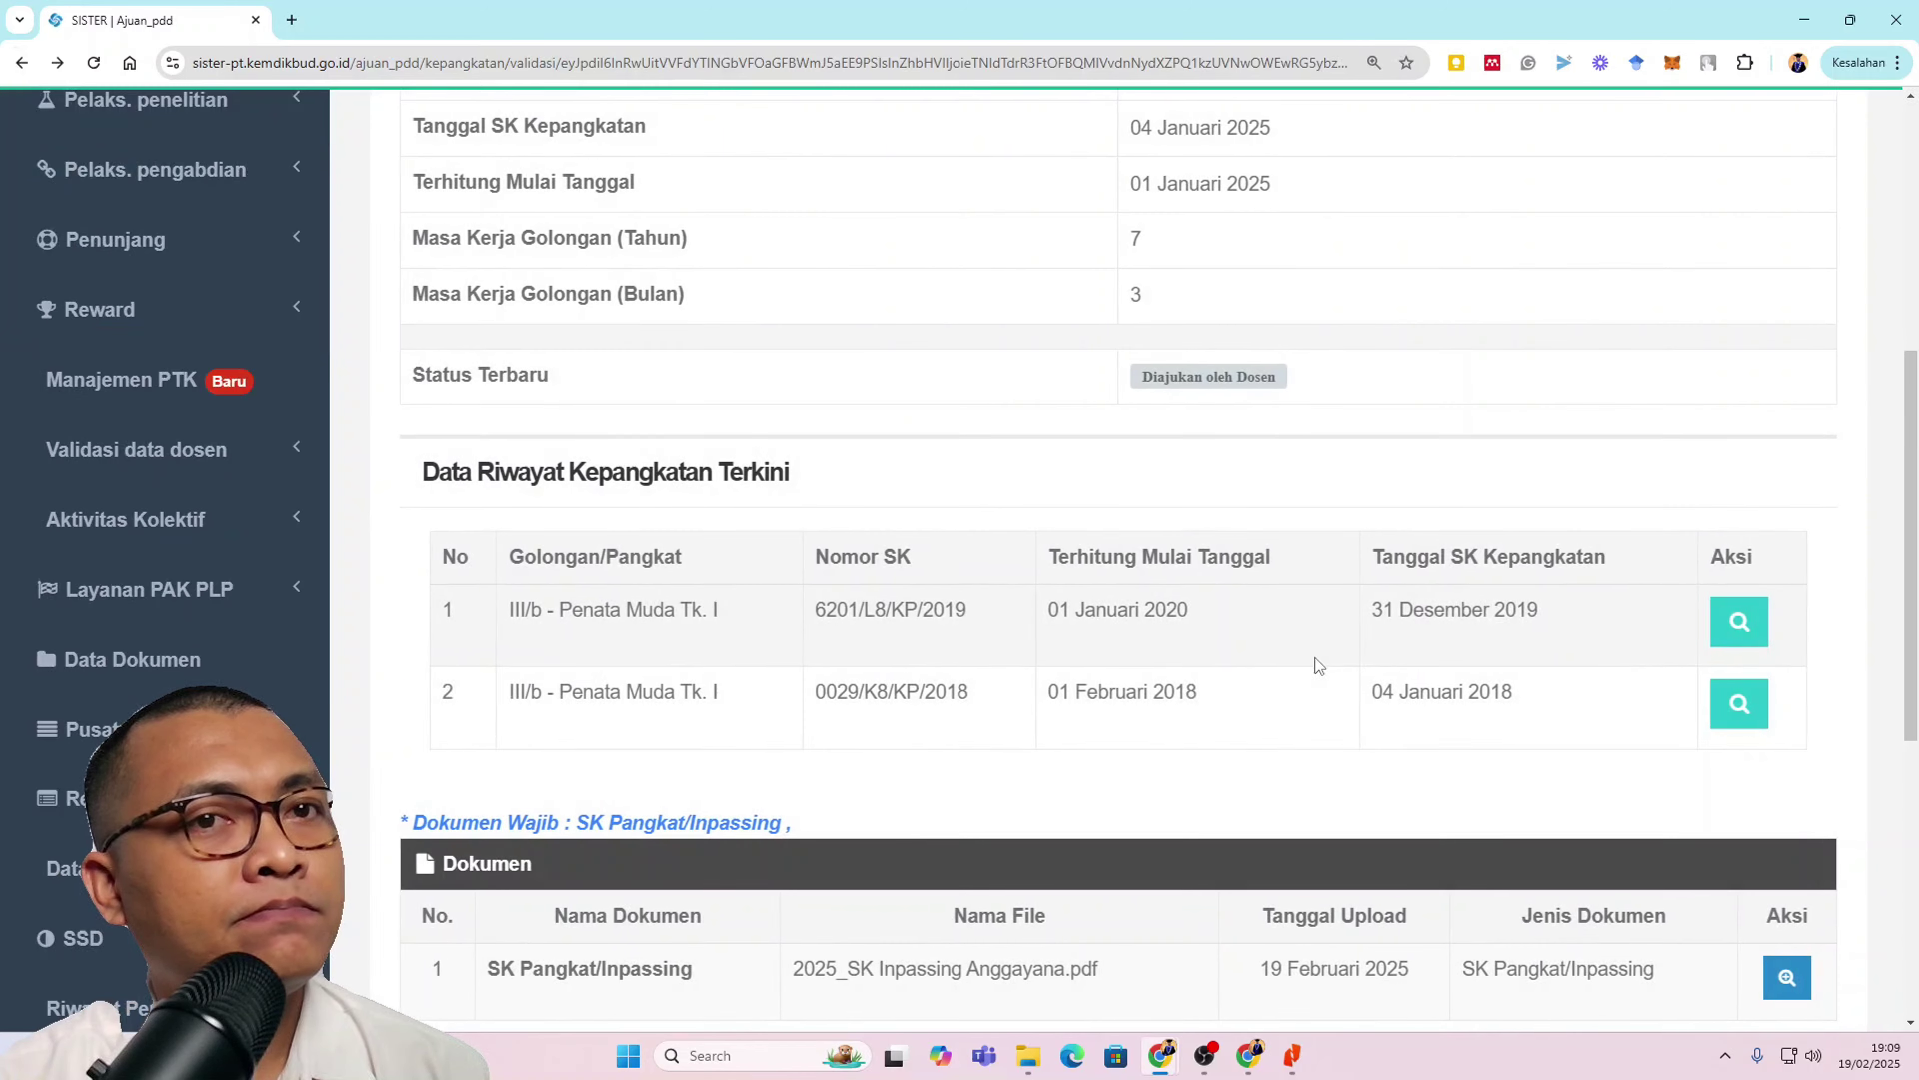
right_click(1741, 700)
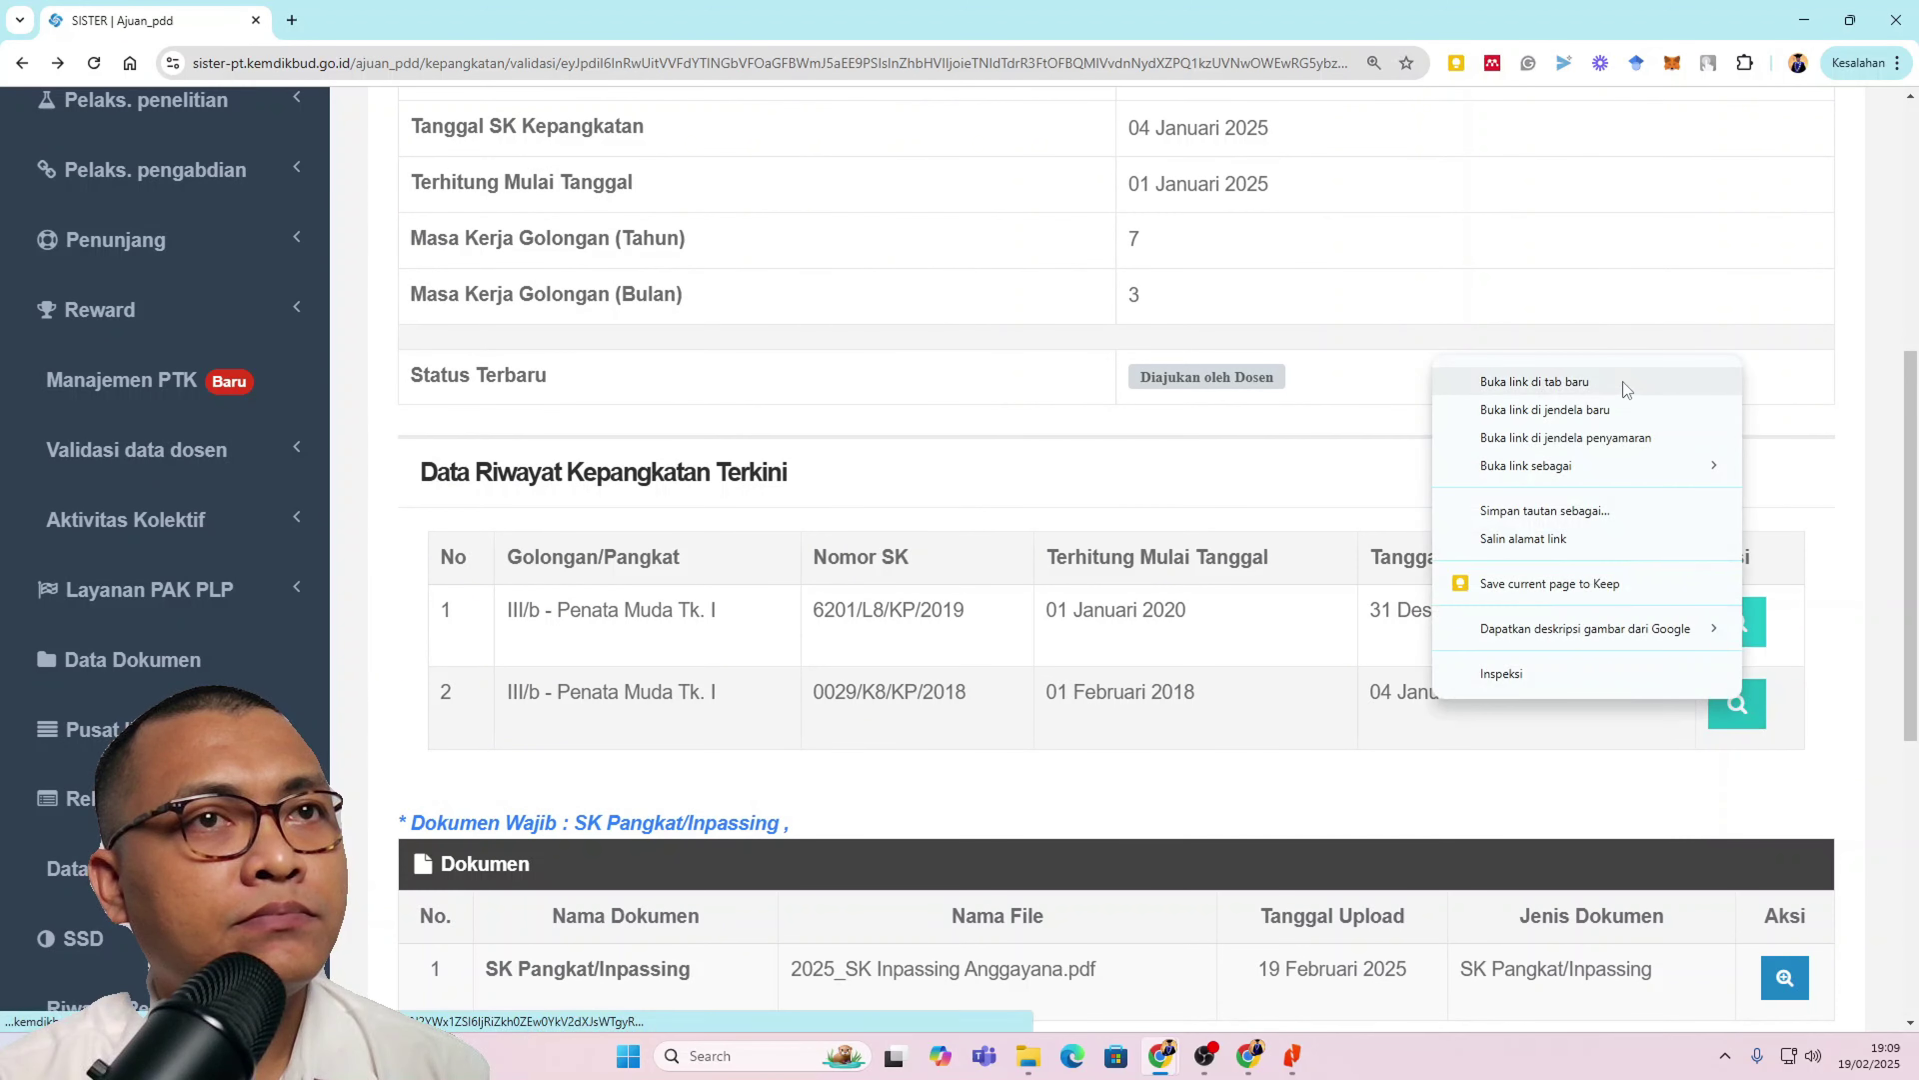
left_click(1534, 382)
left_click(428, 23)
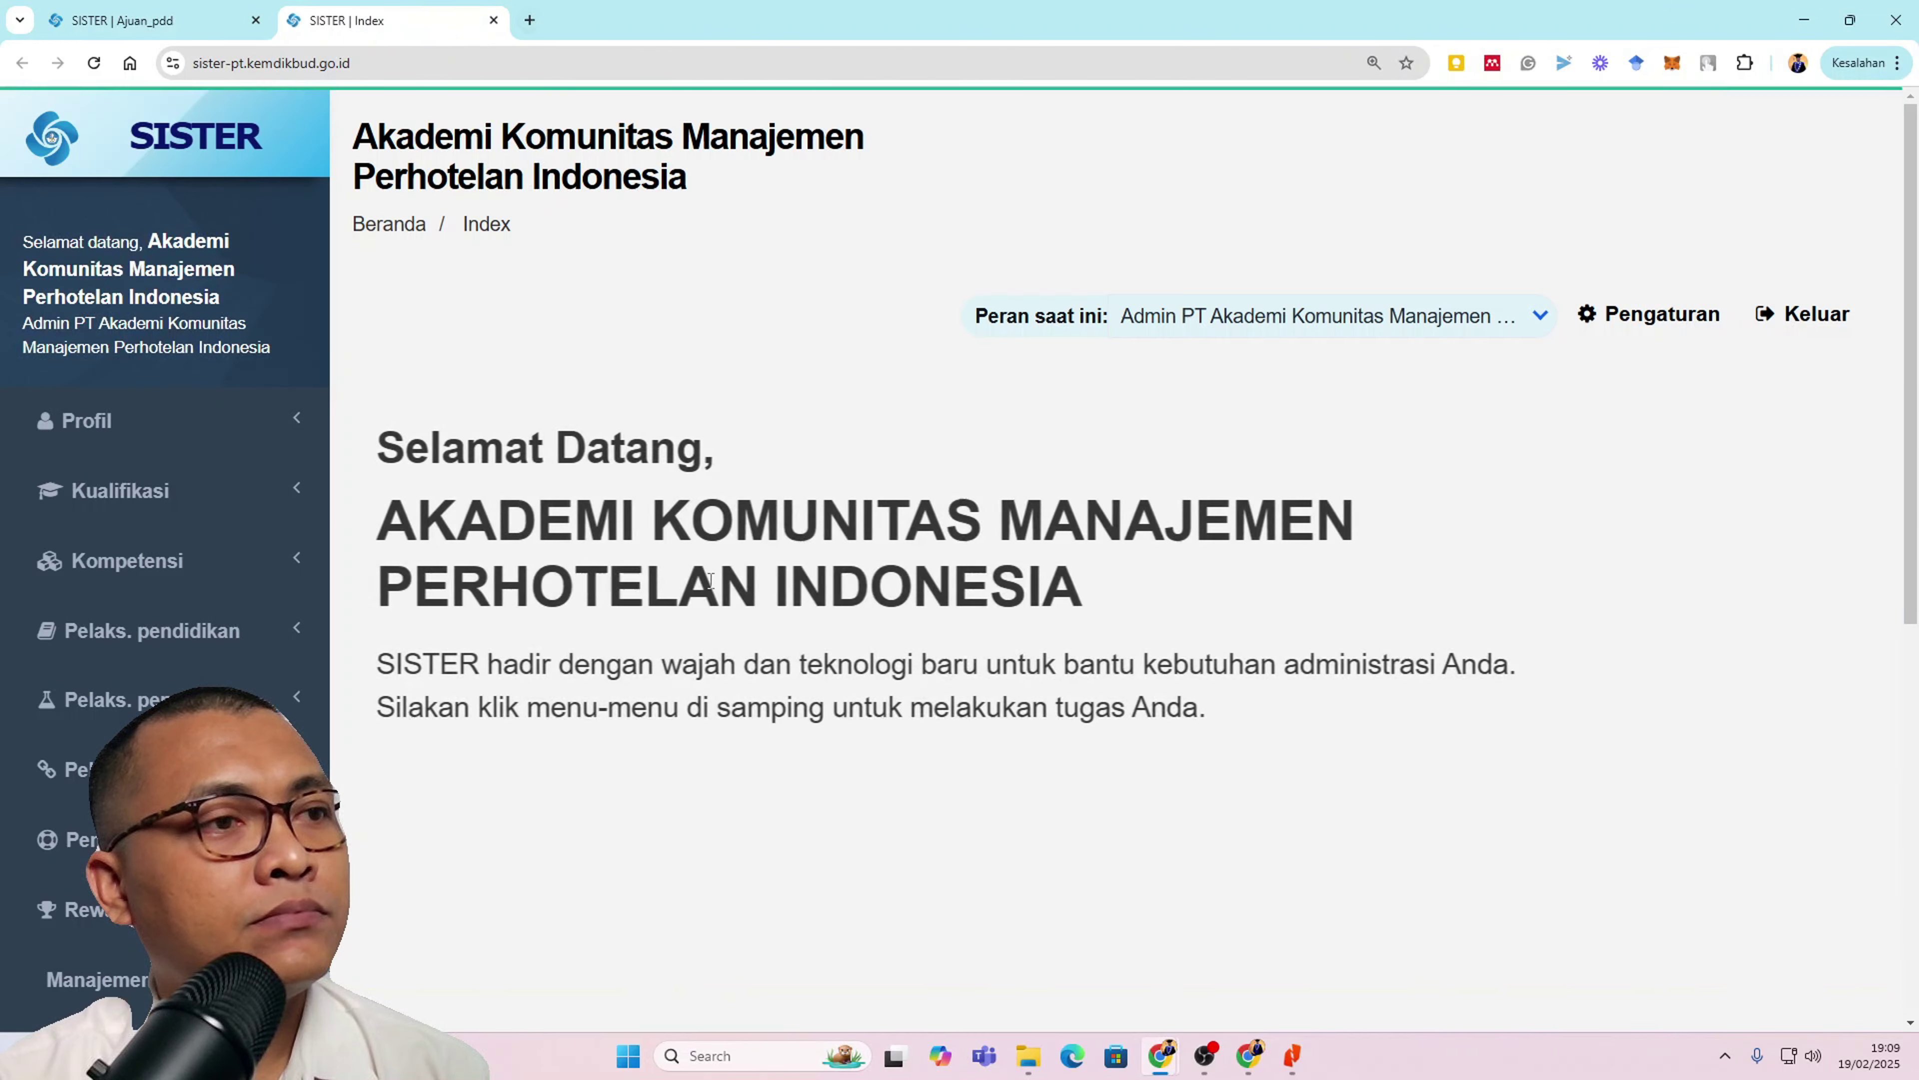
scroll(710, 581, "down", 8)
left_click(495, 20)
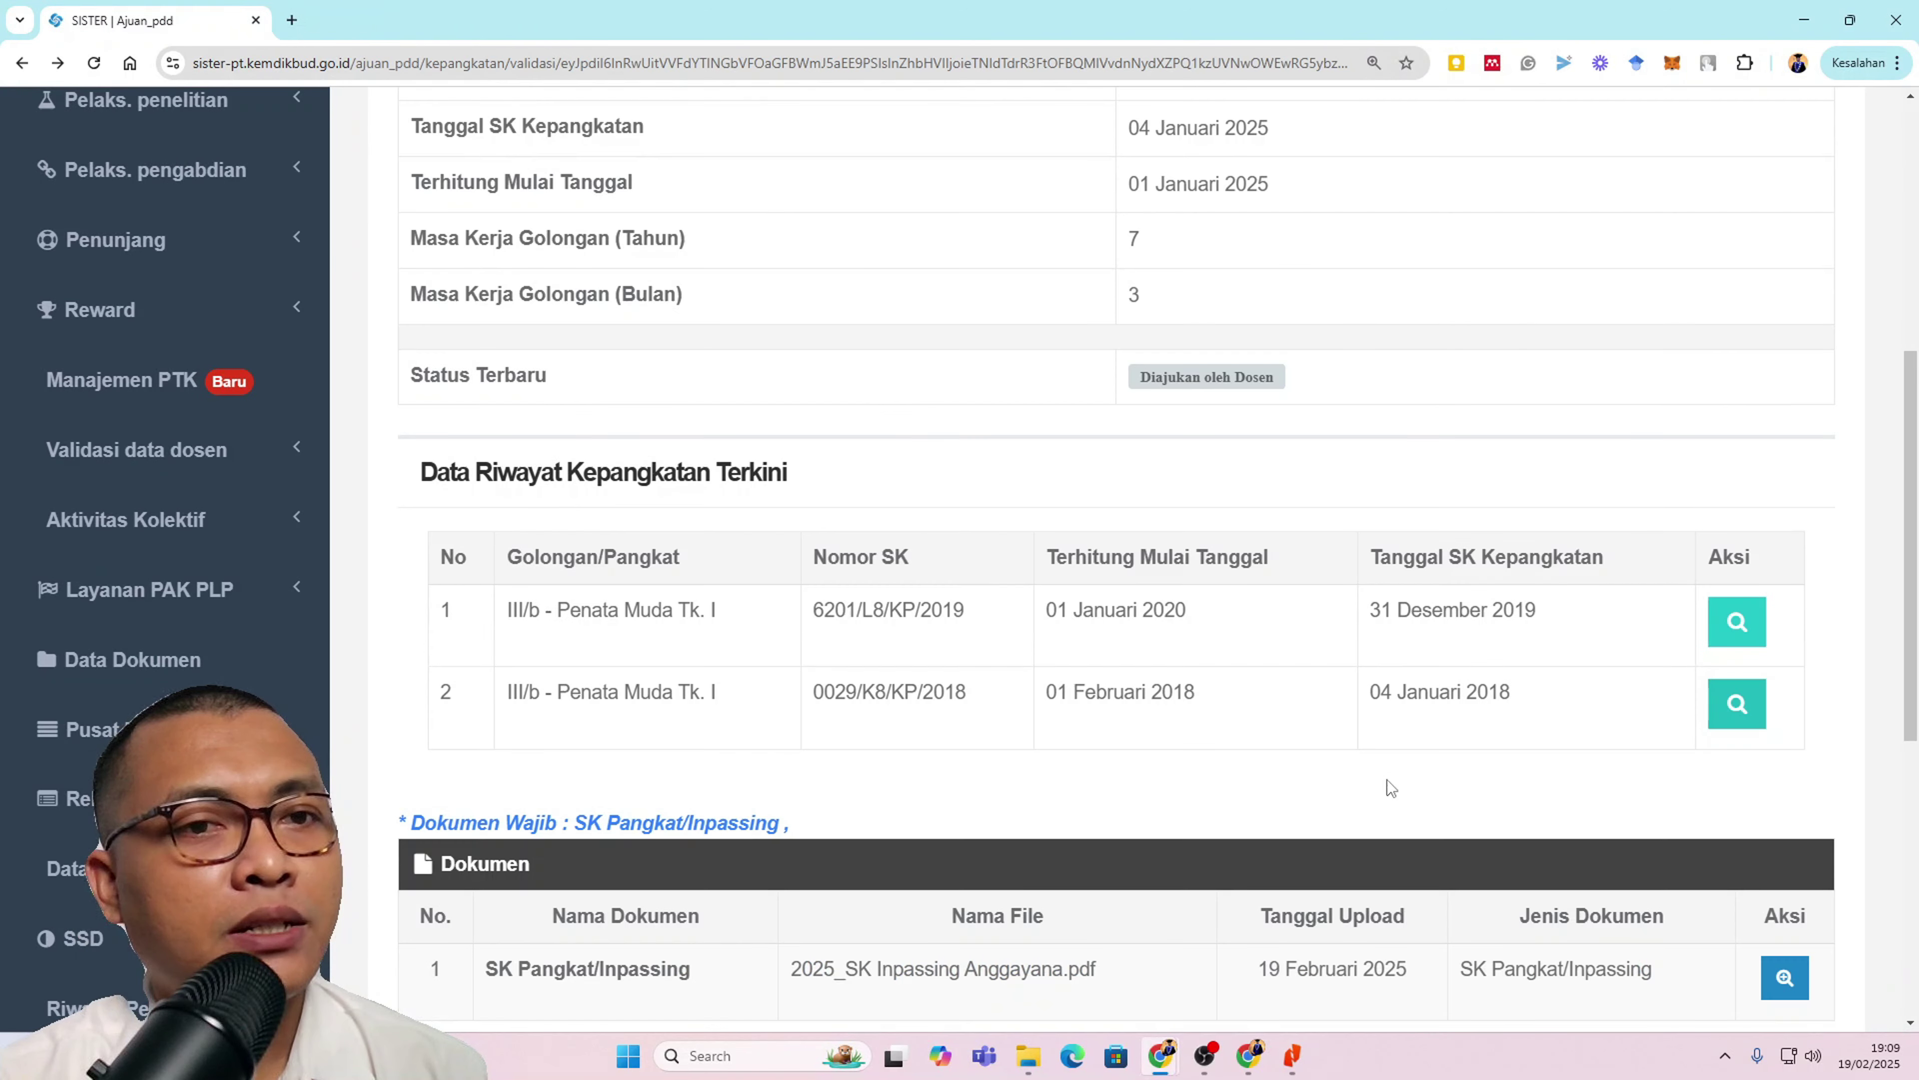
scroll(1387, 781, "down", 5)
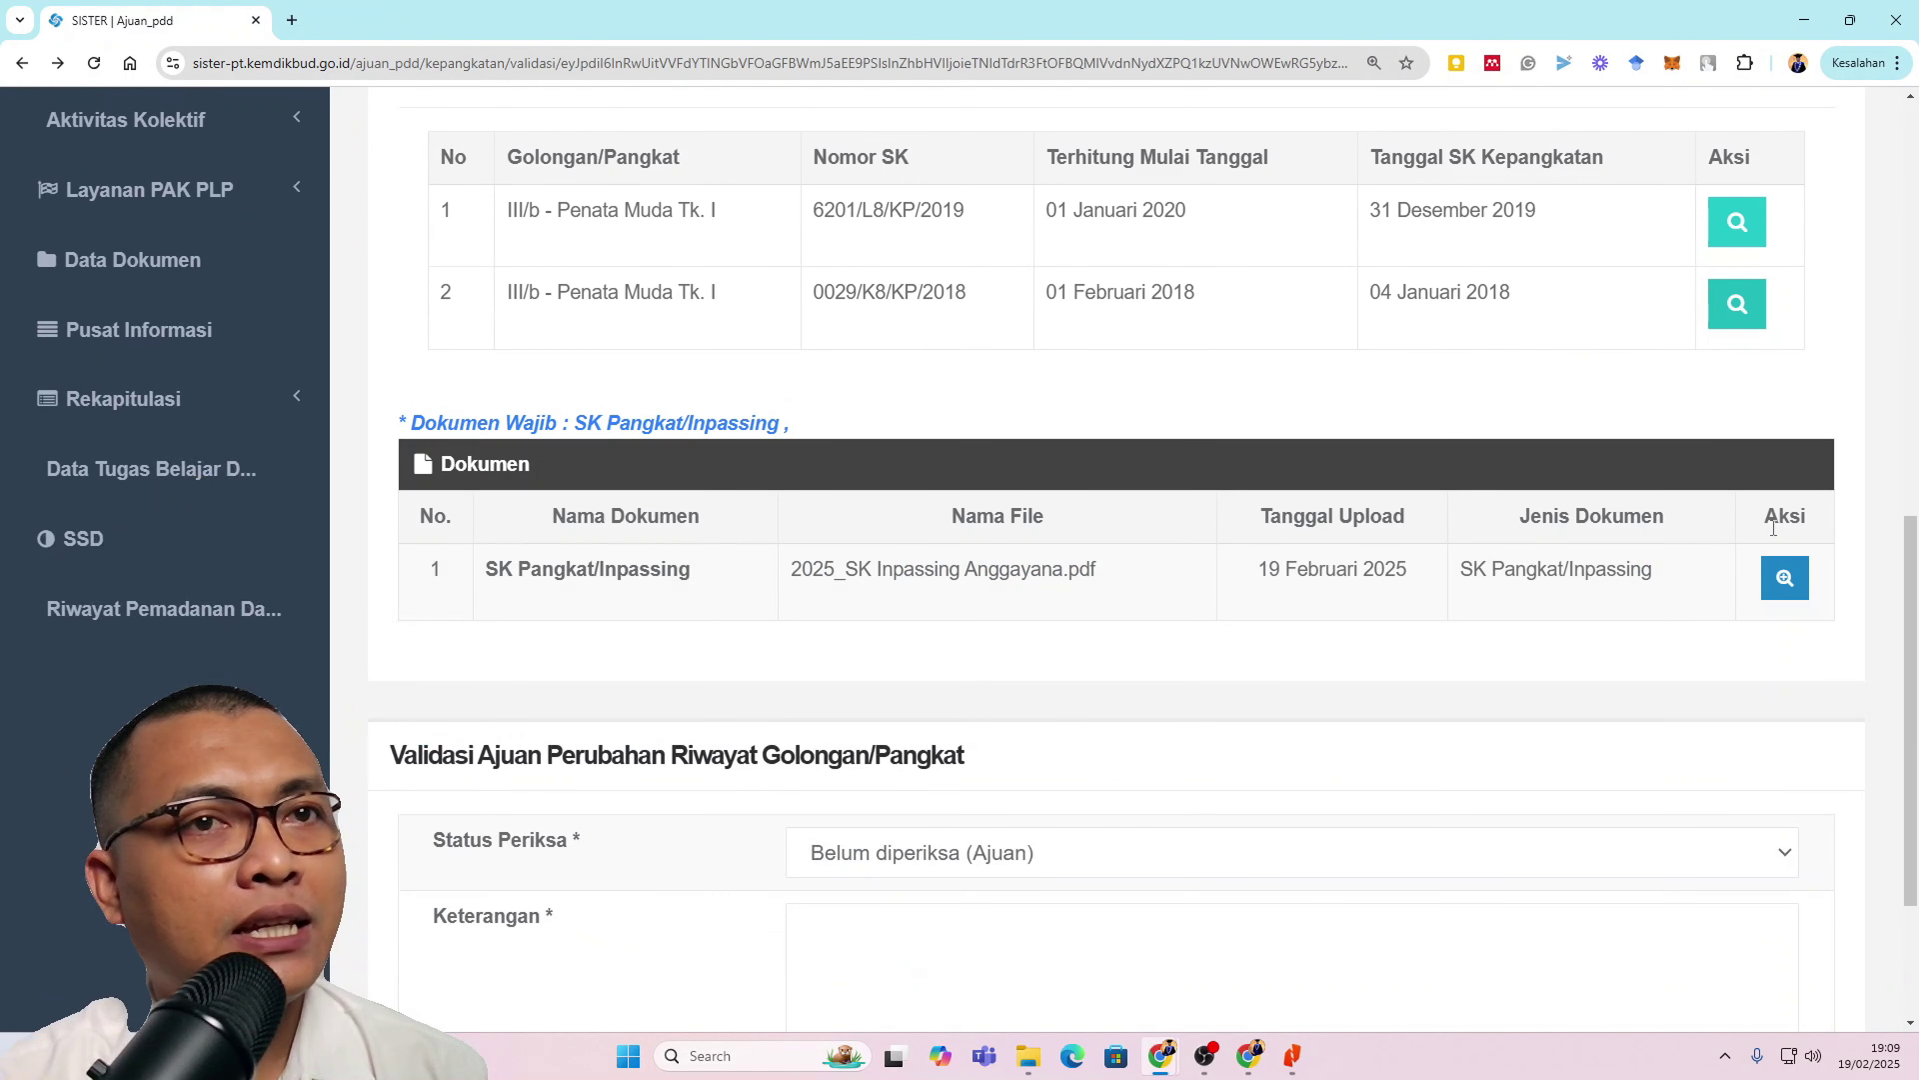
Step: Open the uploaded SK Pangkat/Inpassing PDF in a new tab and review it
left_click(1798, 580)
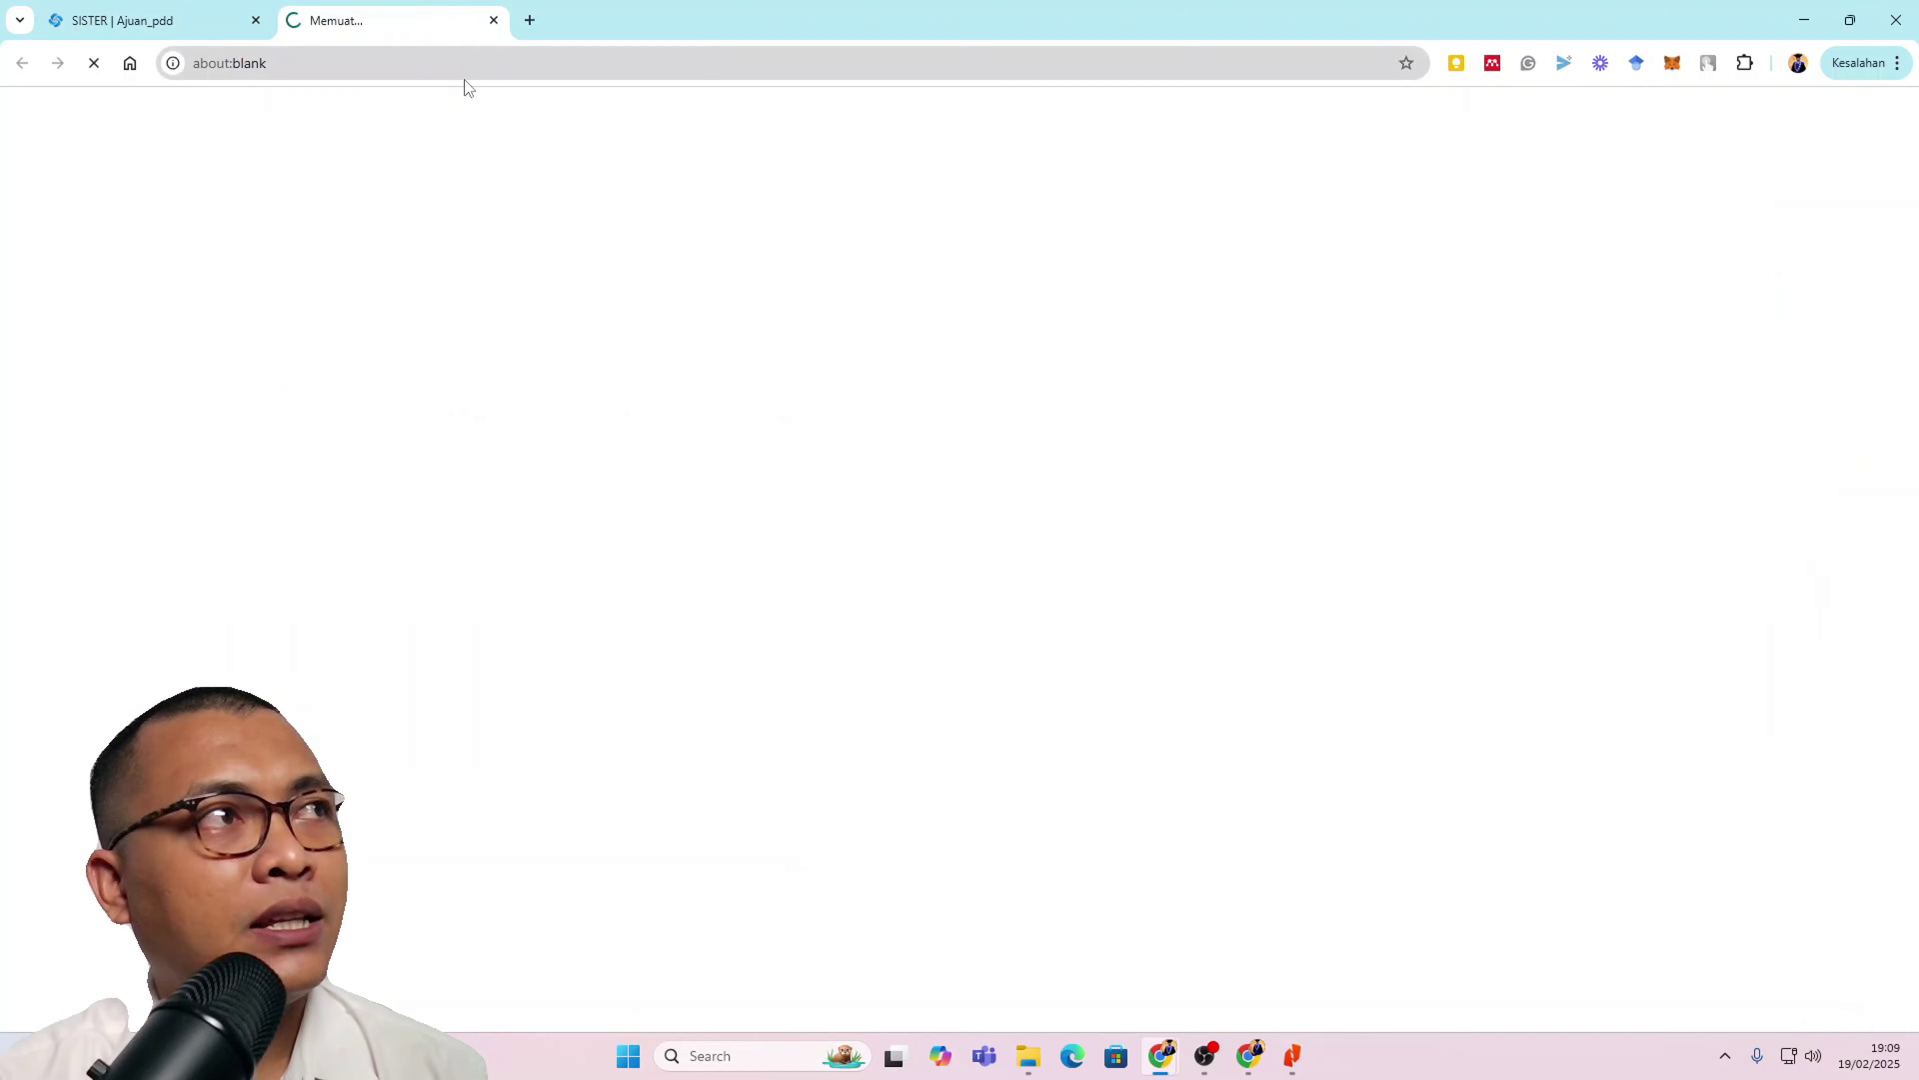
scroll(1212, 714, "down", 4)
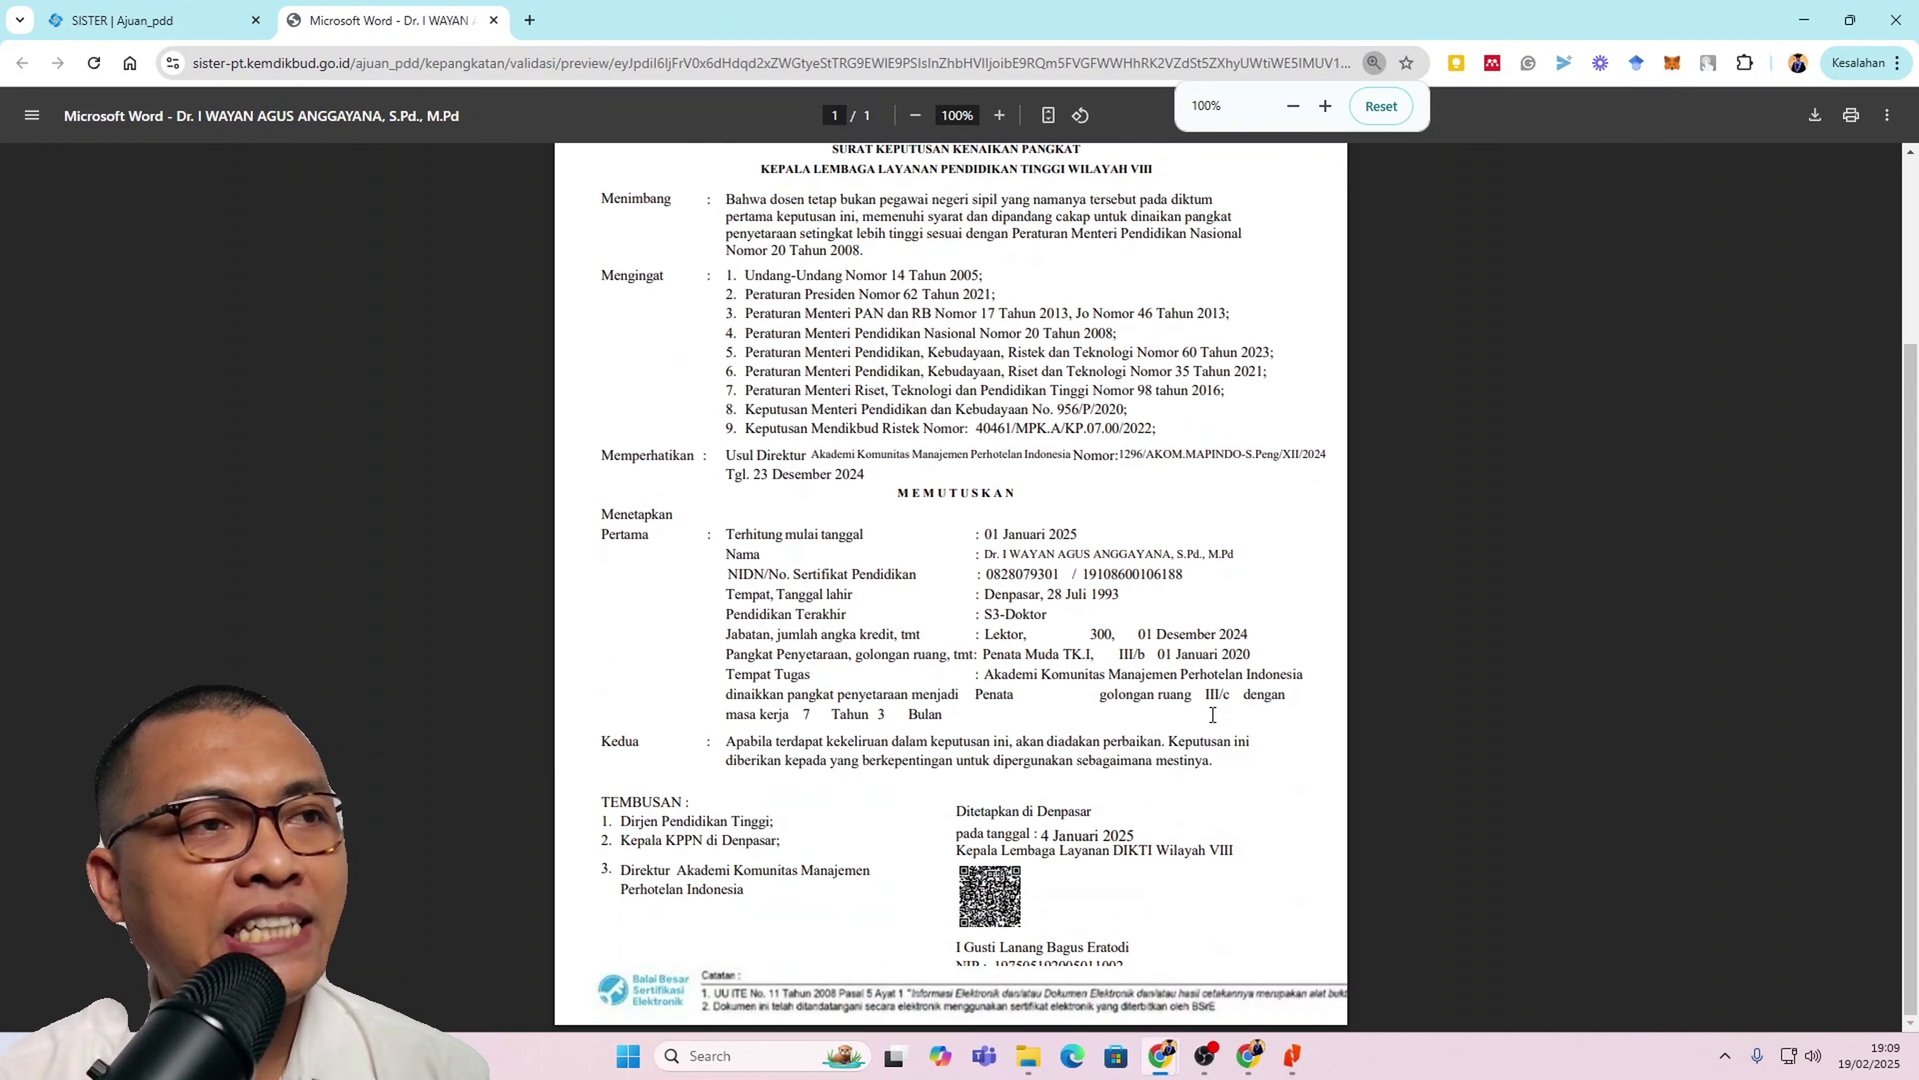
scroll(1212, 715, "up", 4)
Step: Return to the SISTER tab and scroll down to the Validasi form
key("ctrl+shift+Tab")
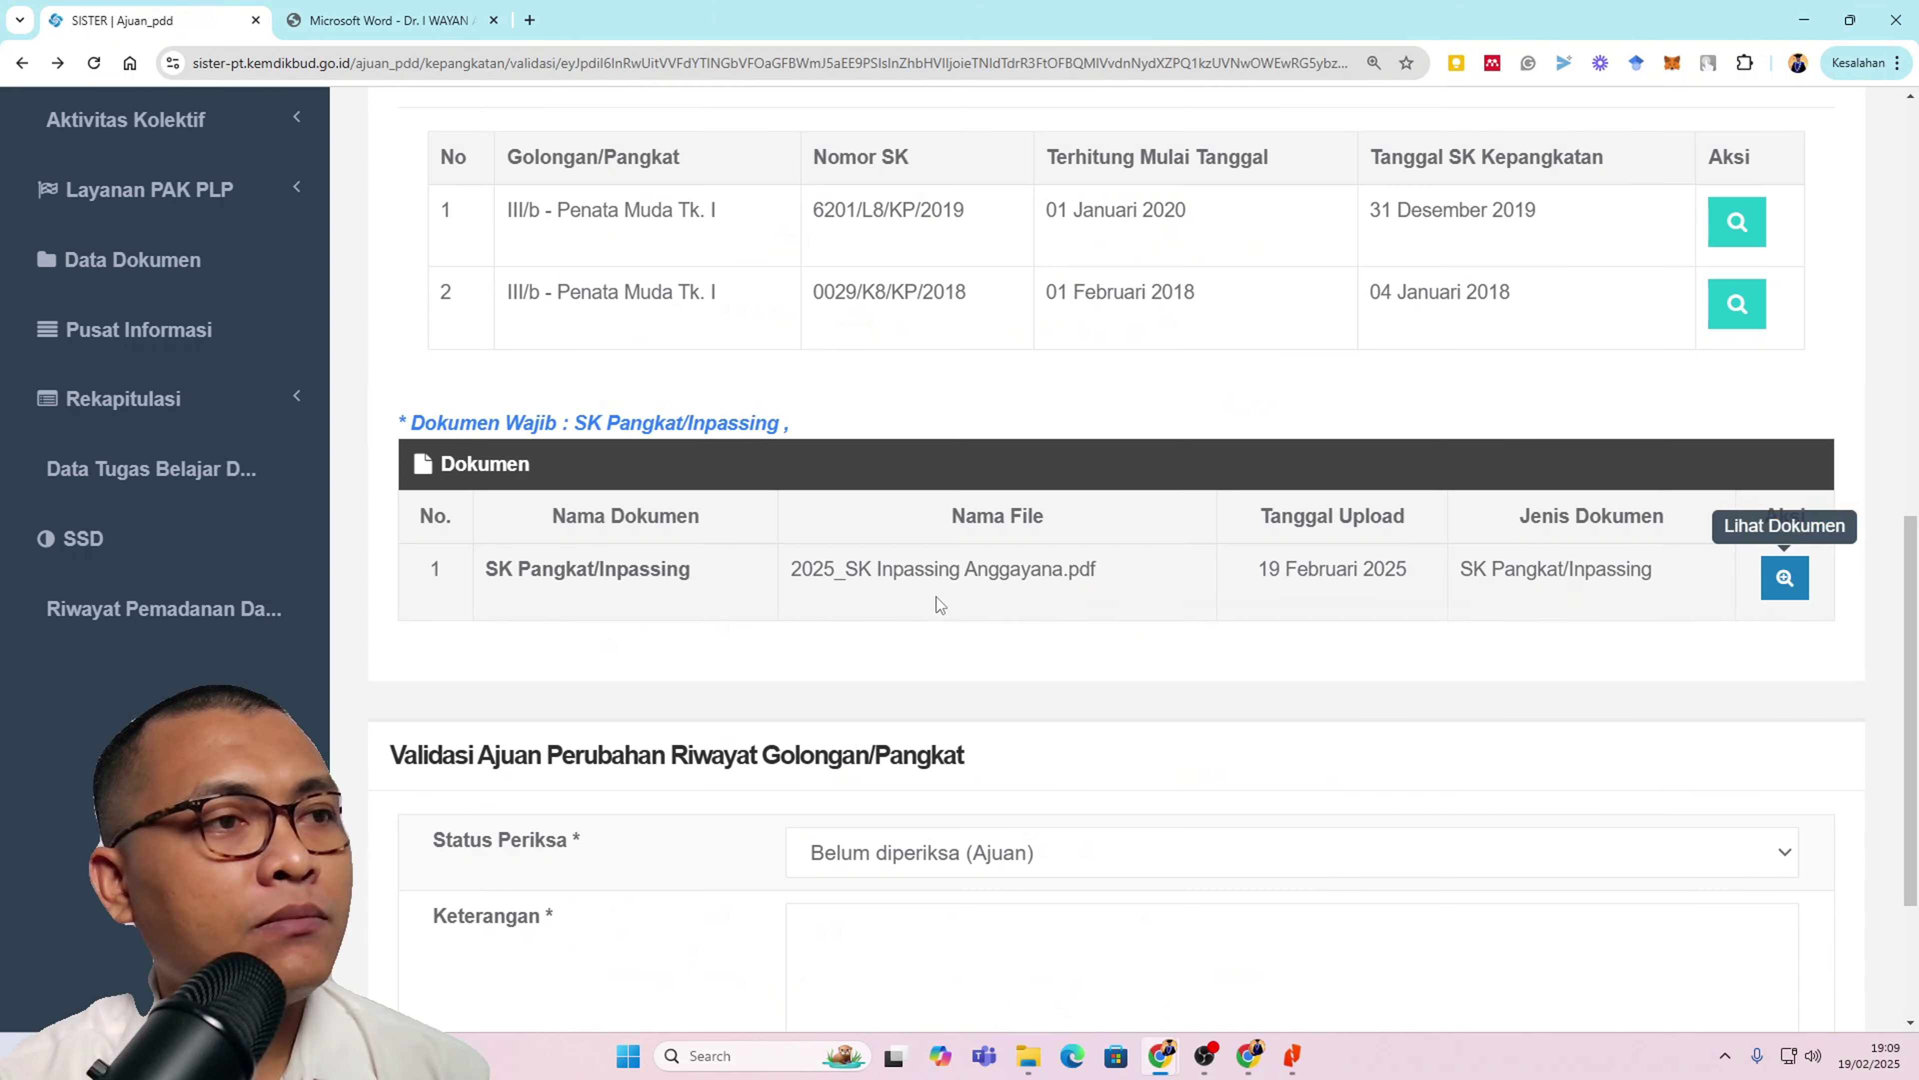
scroll(1073, 759, "up", 10)
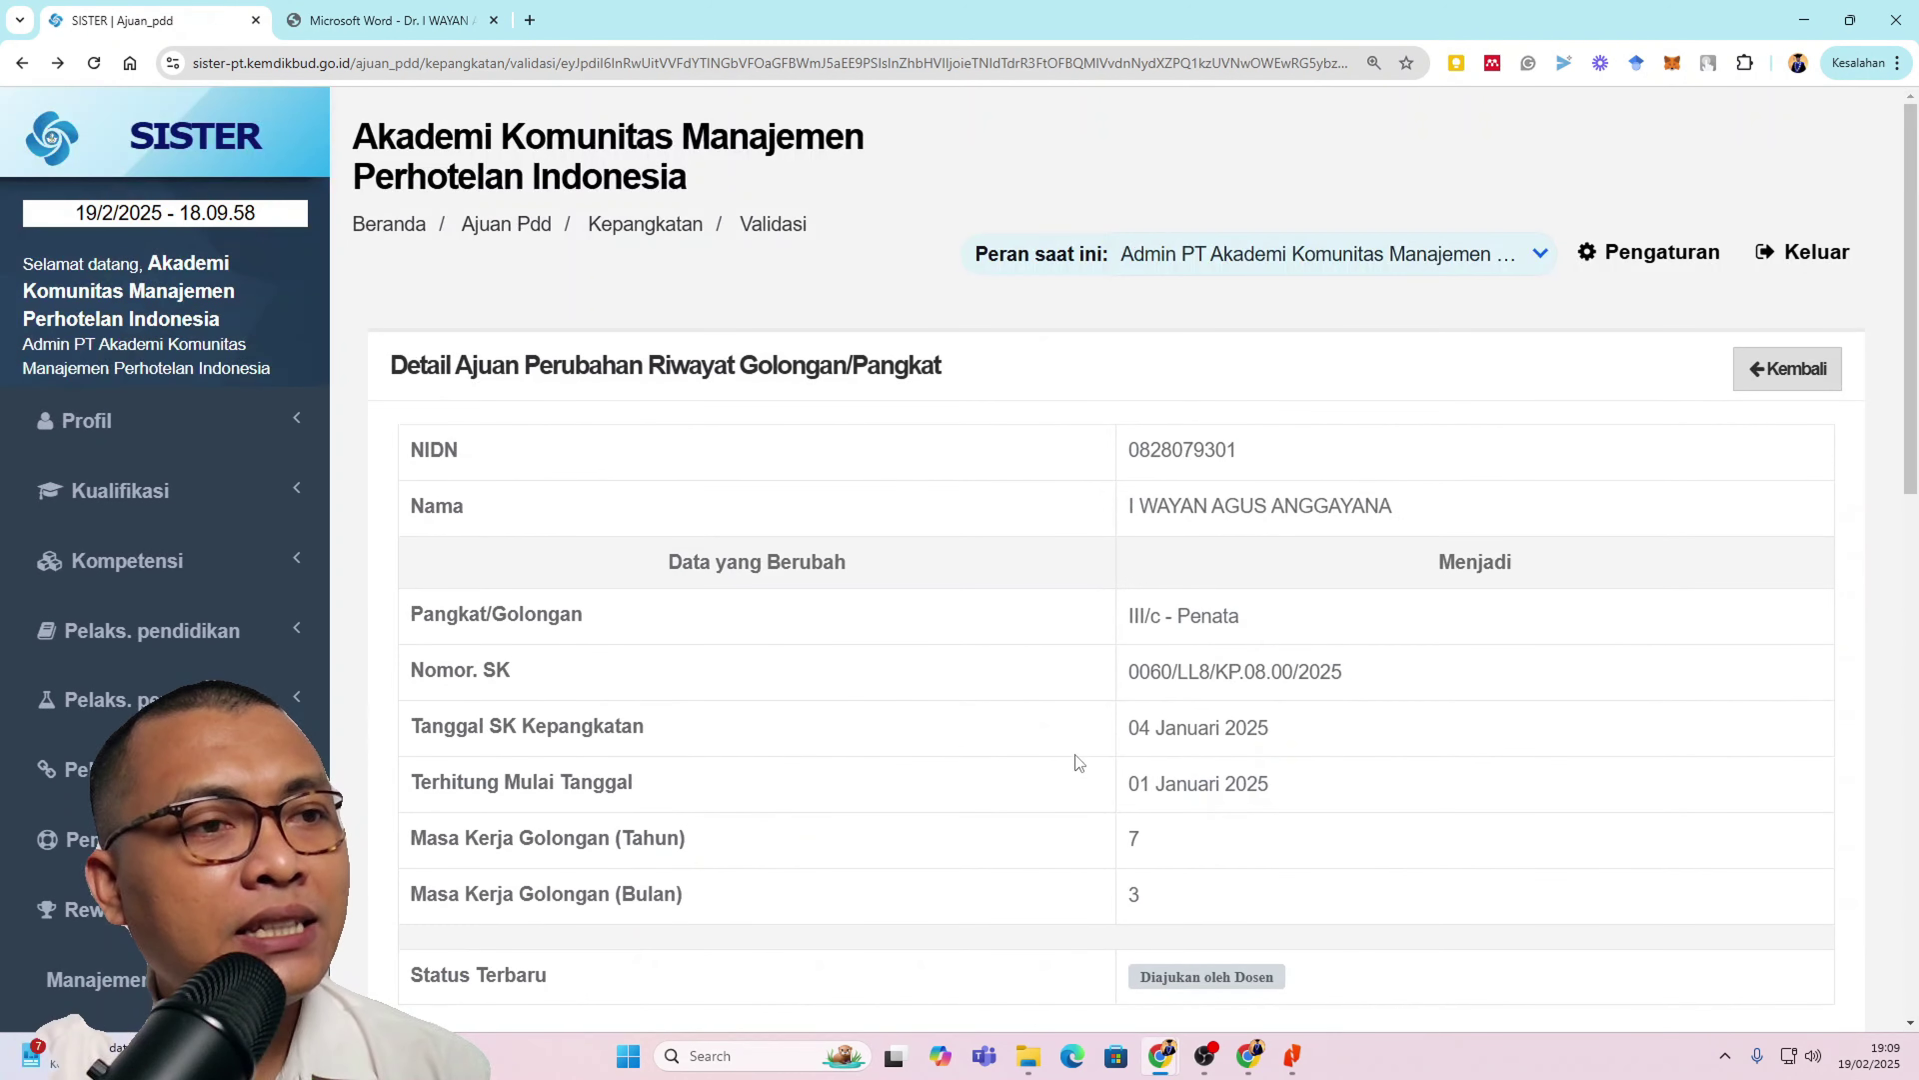
scroll(1077, 756, "down", 10)
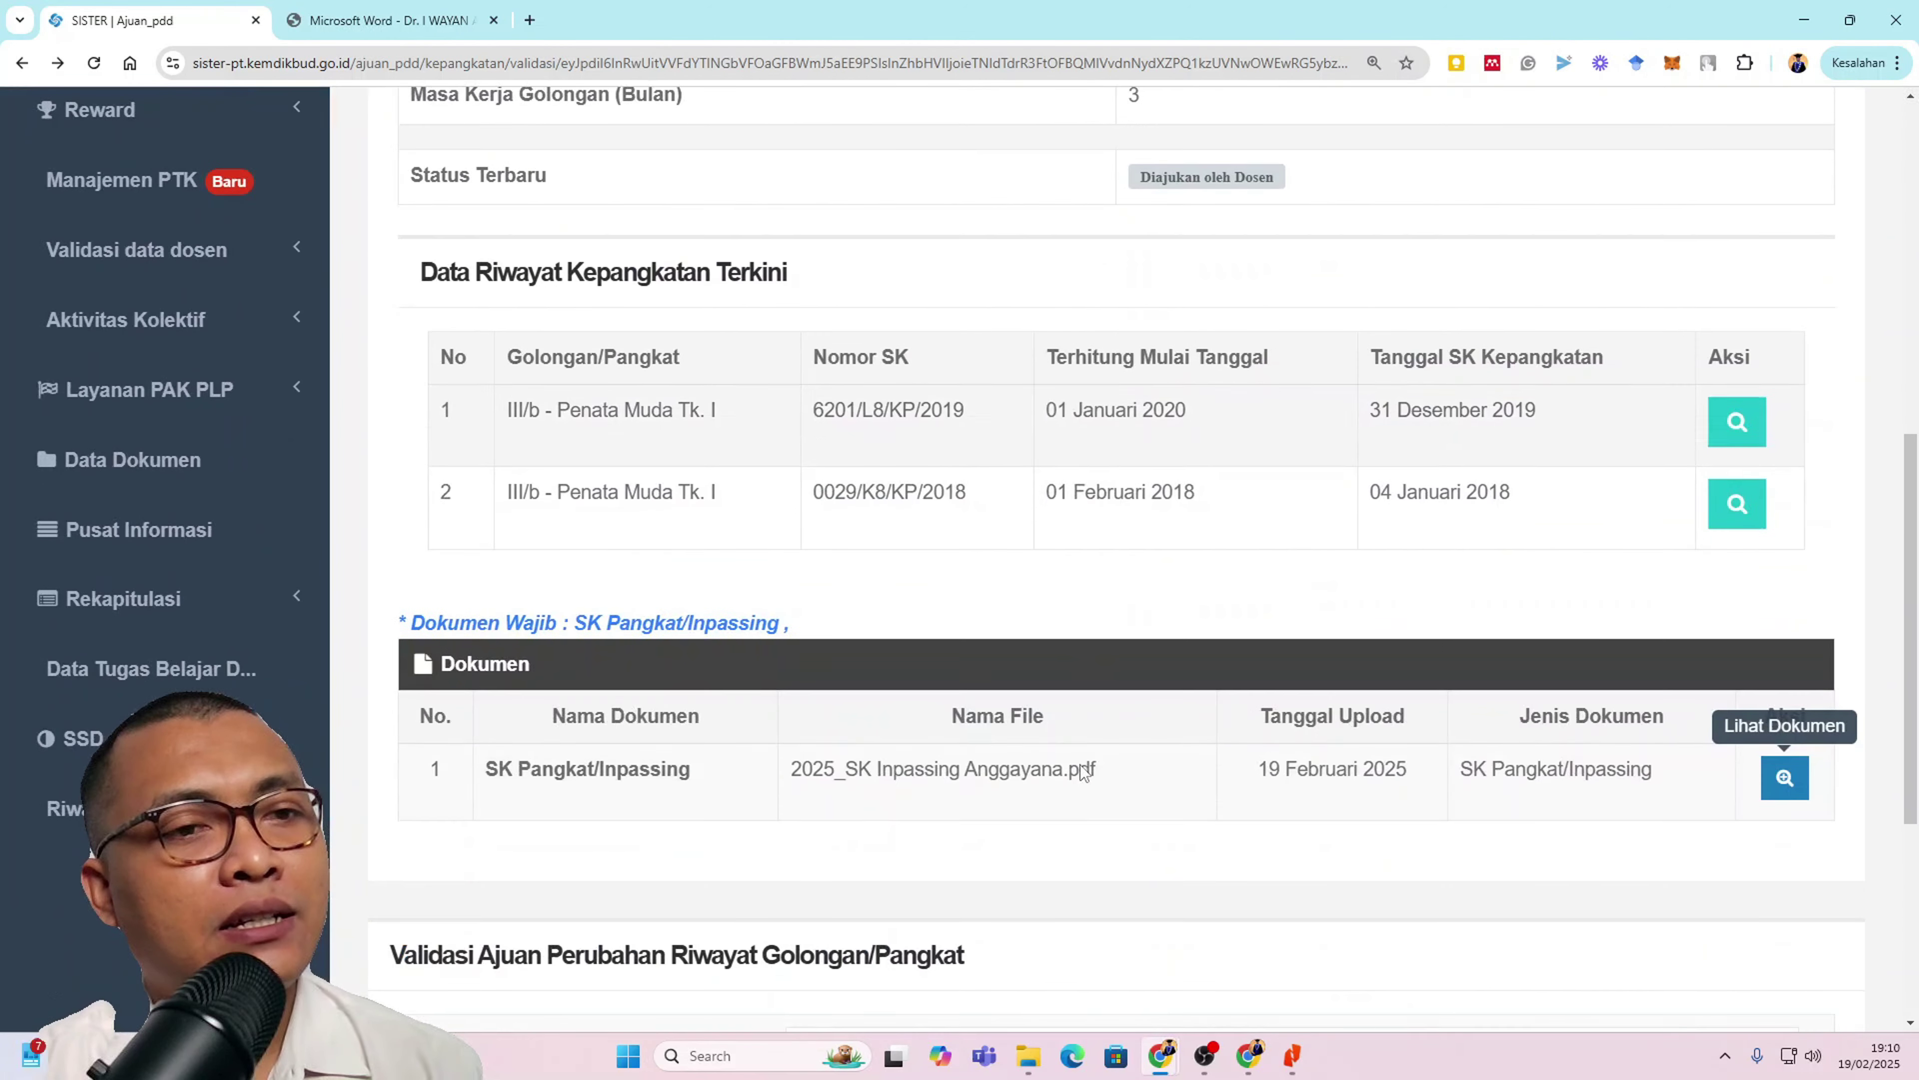
scroll(1081, 767, "down", 5)
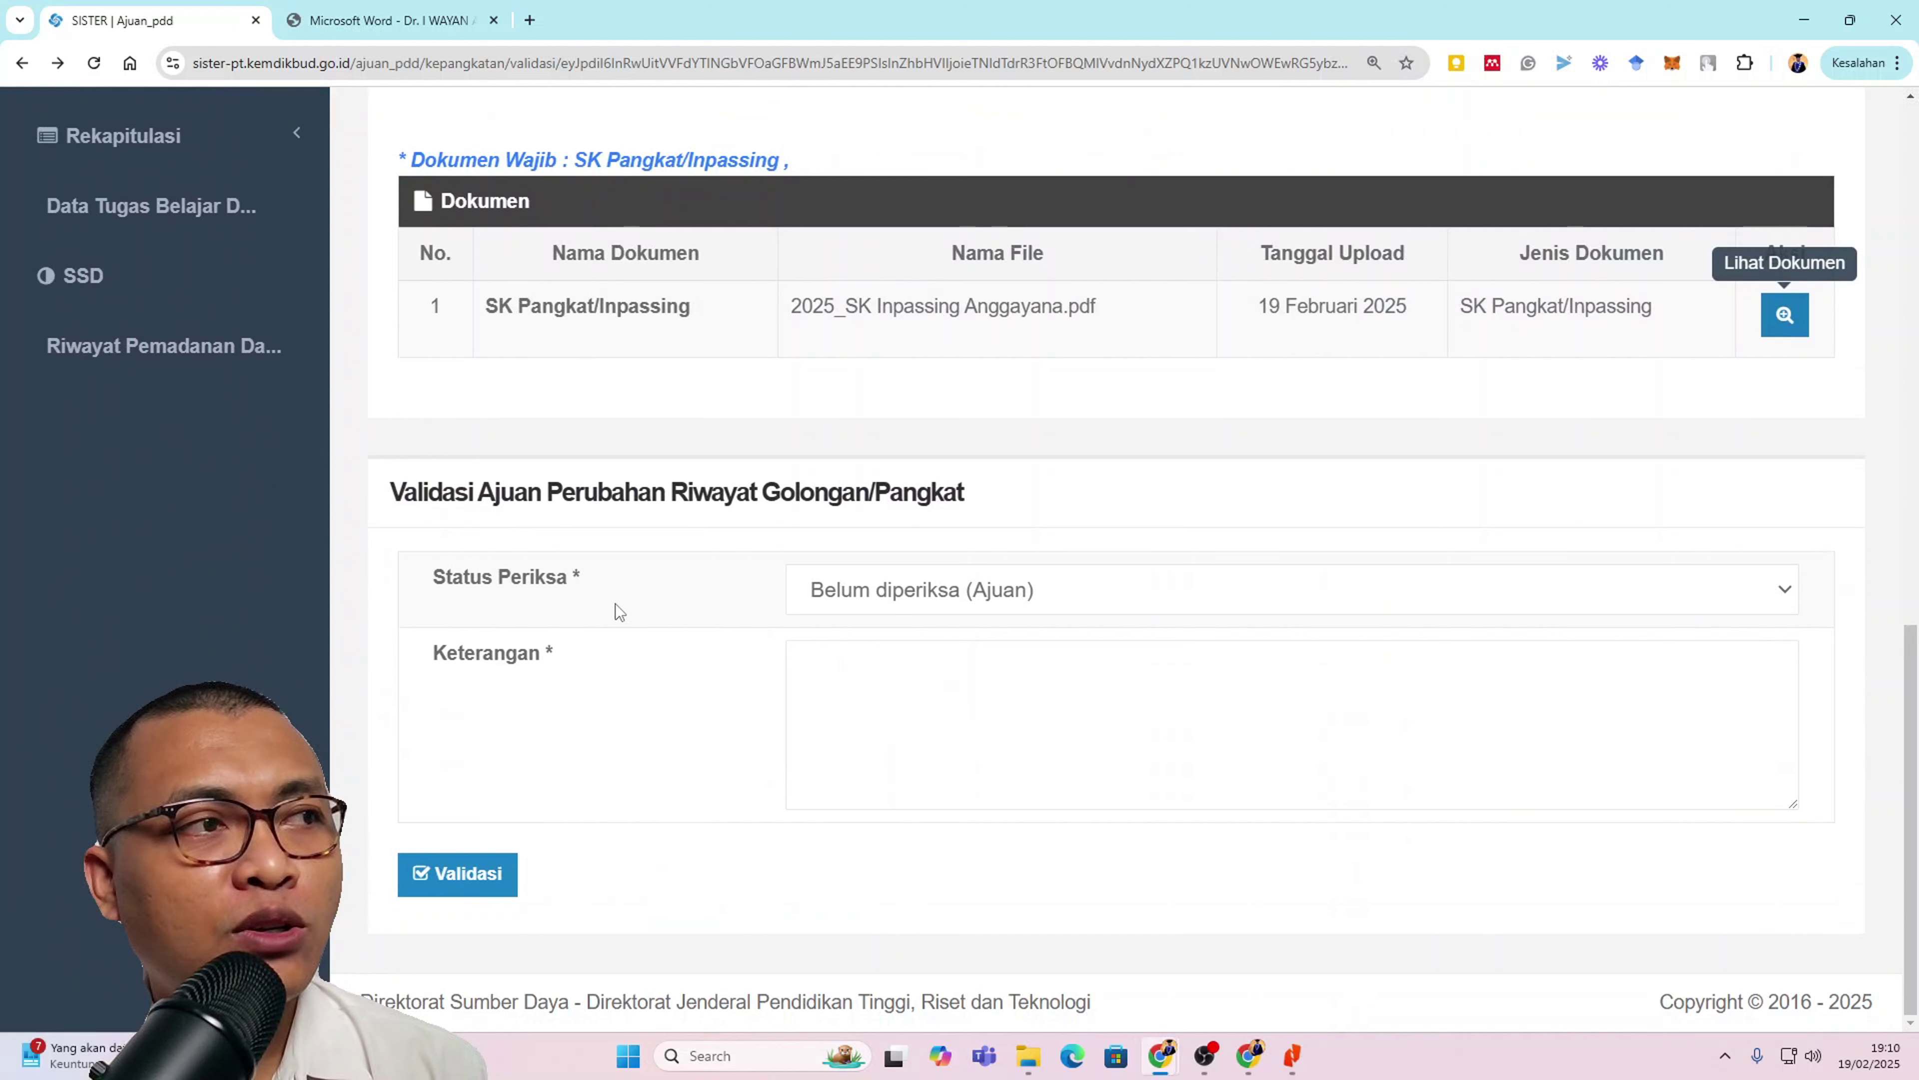
Step: Choose 'Valid (Setujui)' as Status Periksa and enter Keterangan 'Sudah sesuai'
left_click(907, 589)
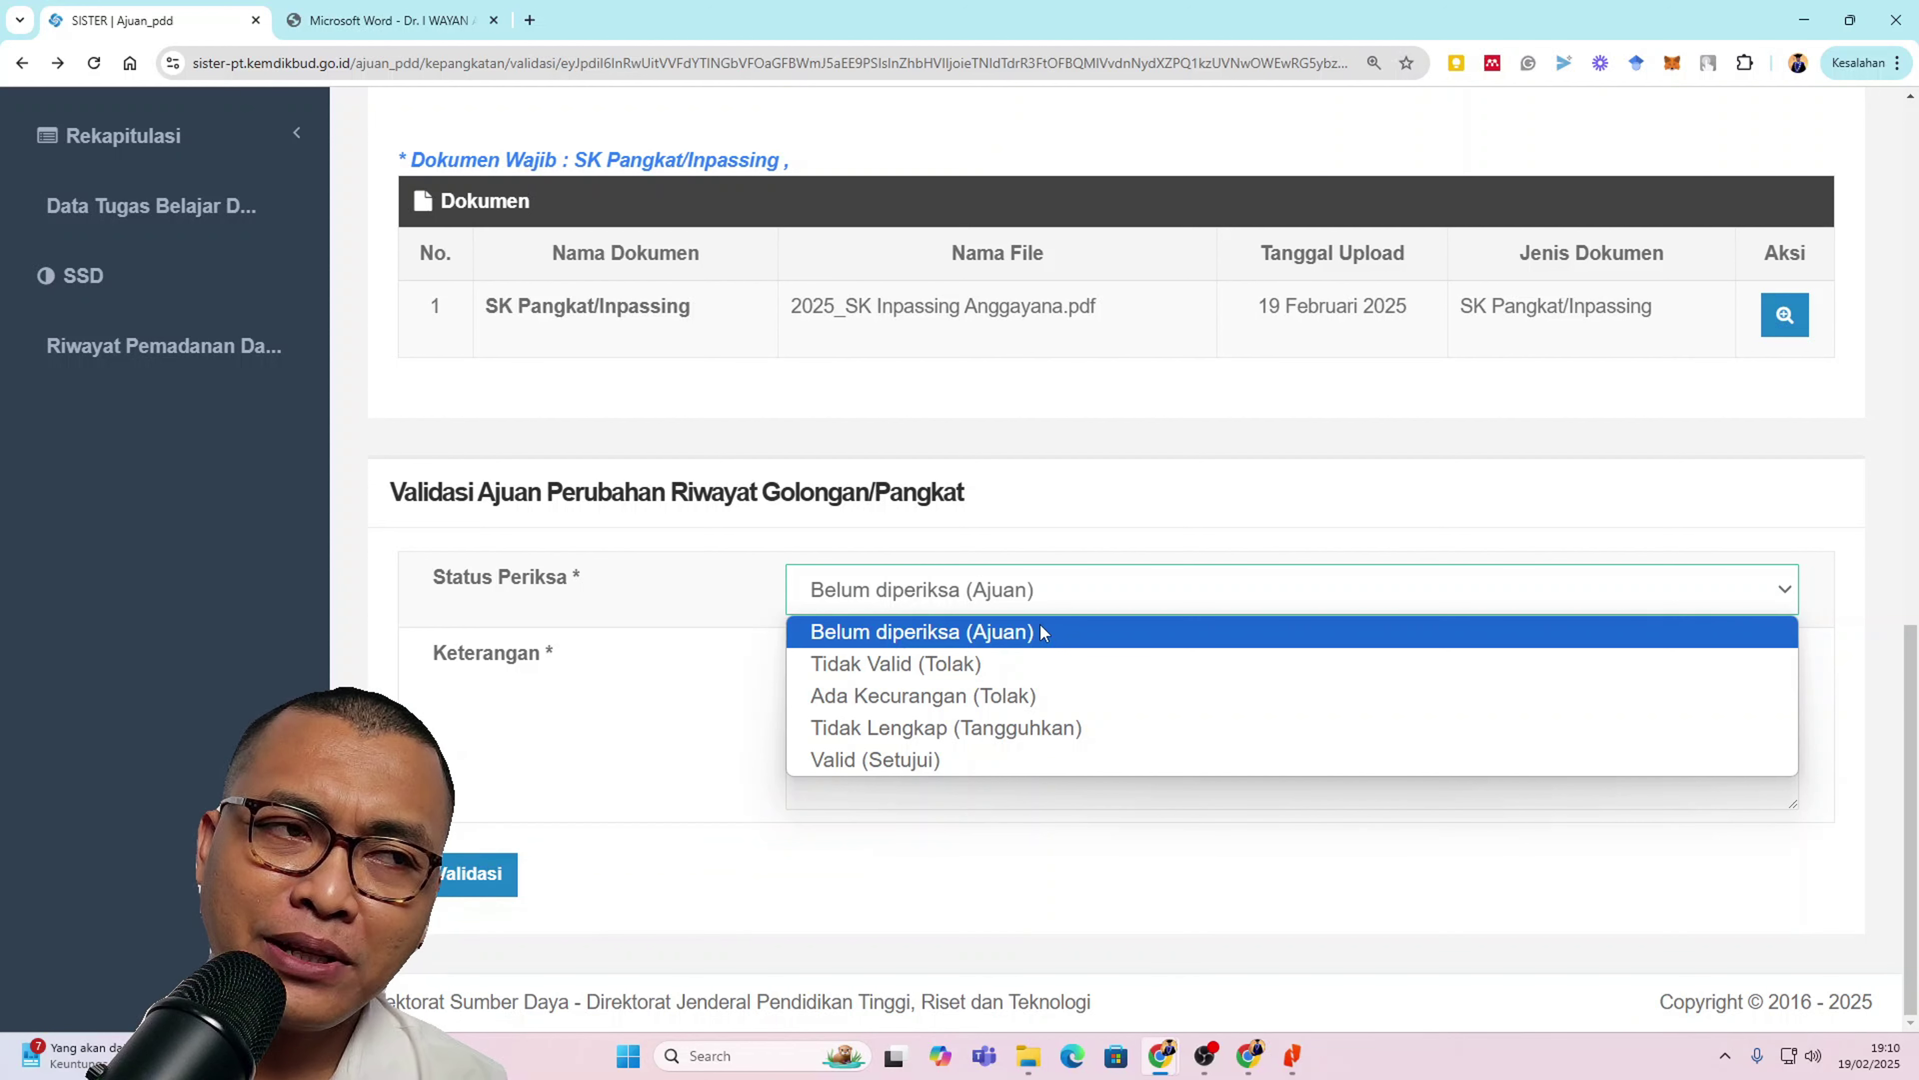
left_click(906, 760)
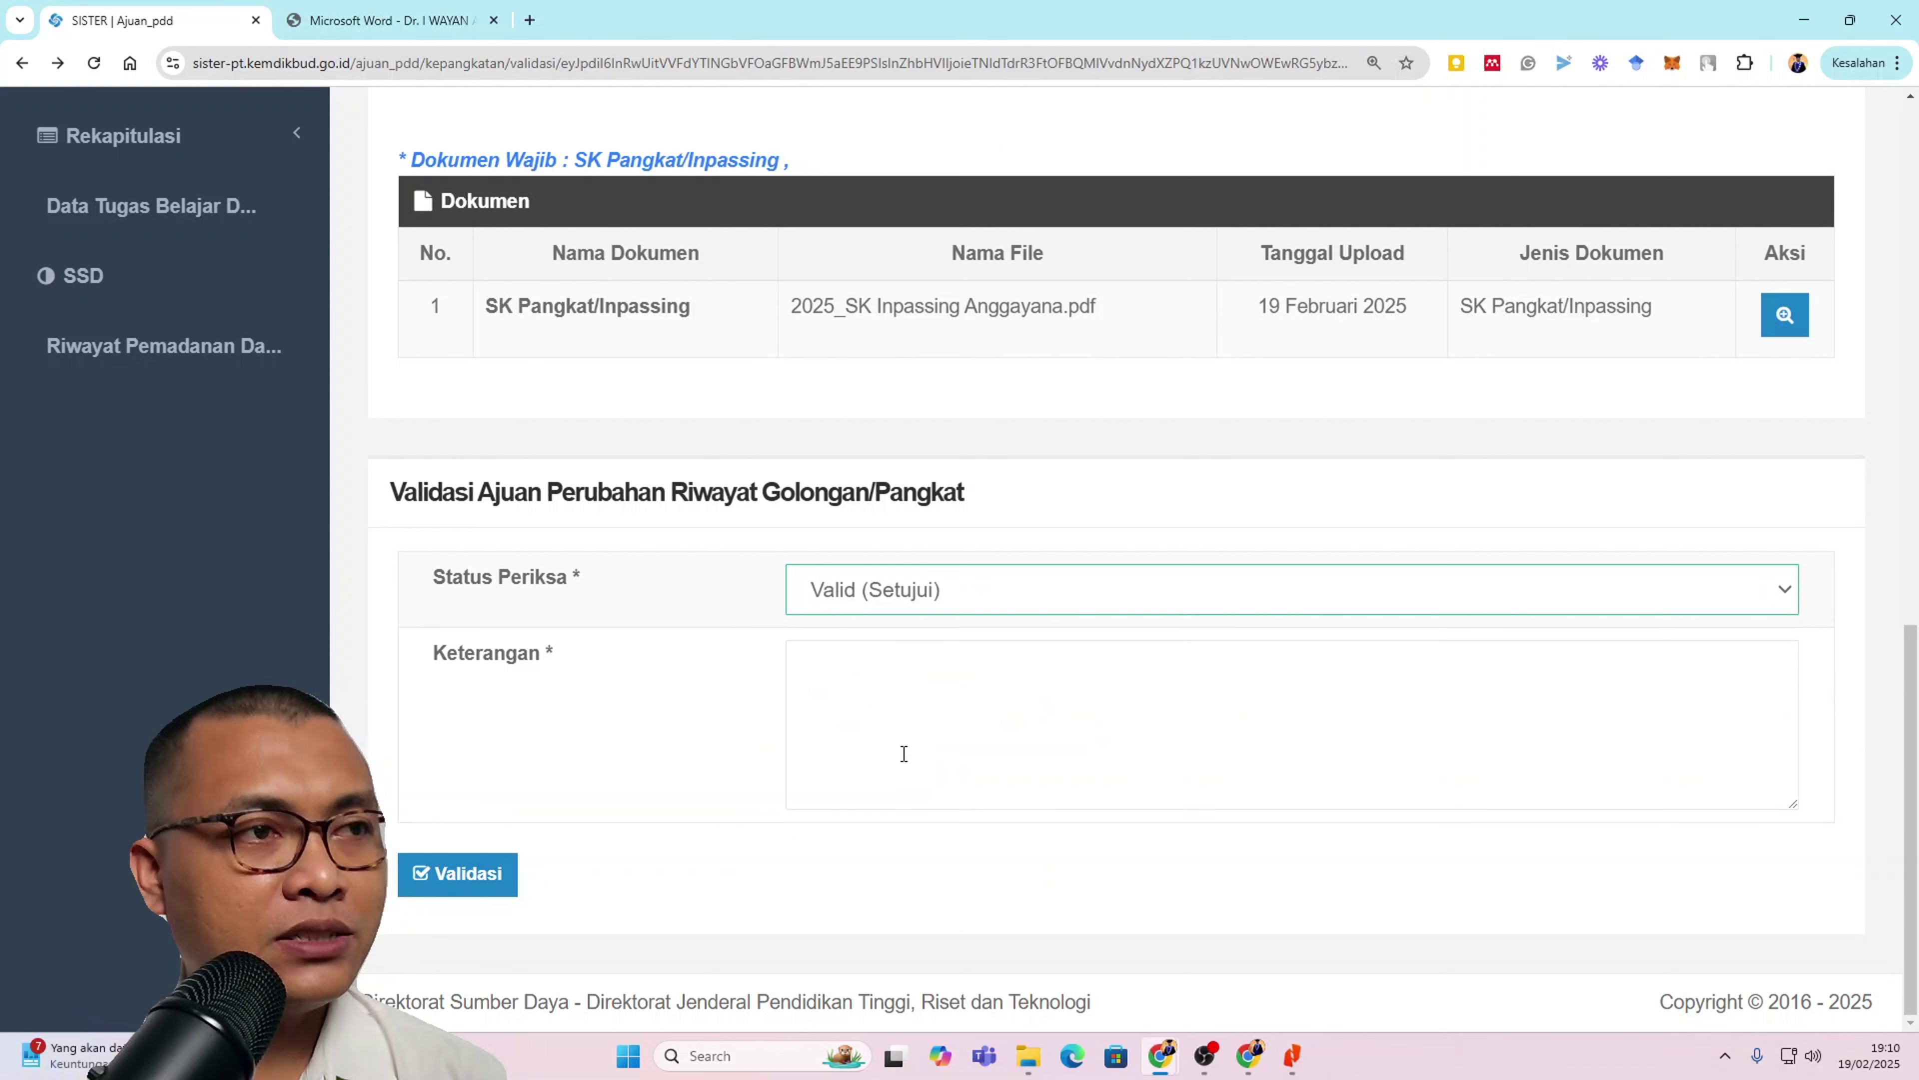
left_click(898, 685)
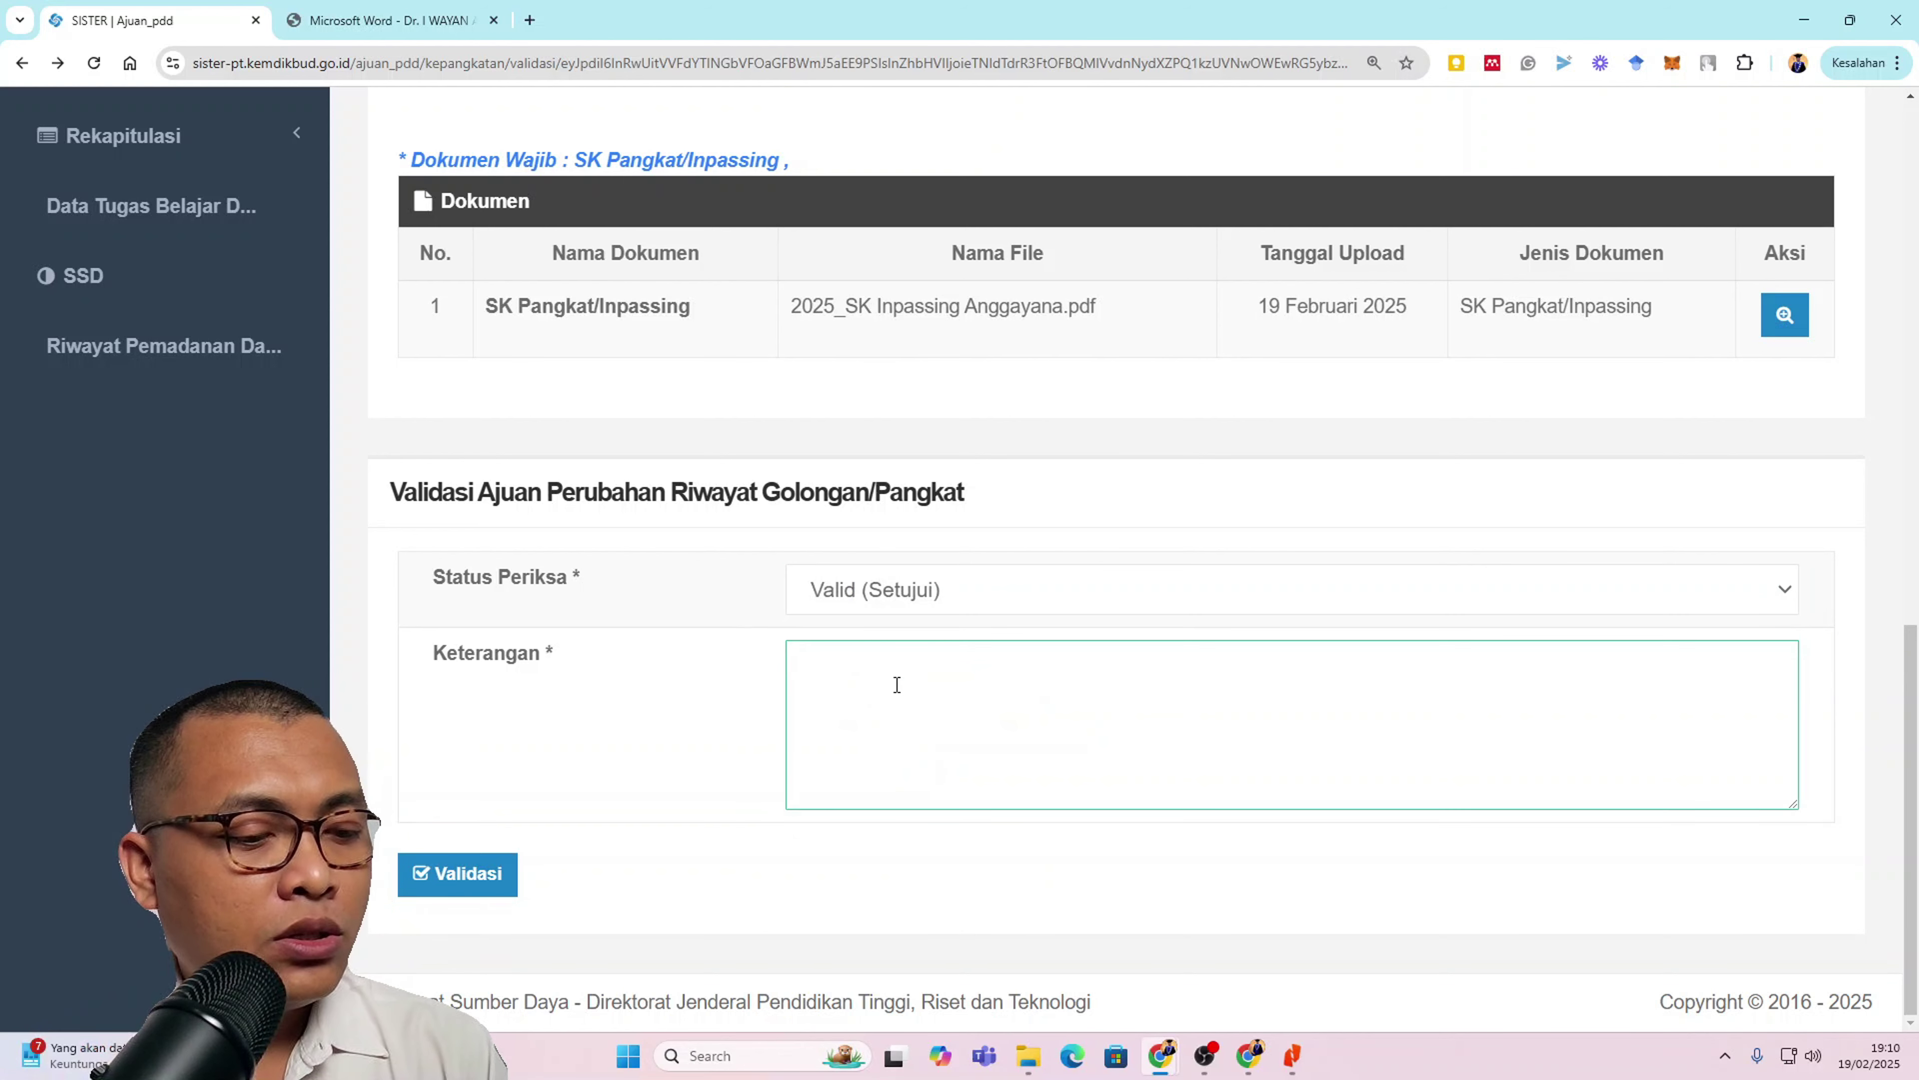
type("Sudah sesuai")
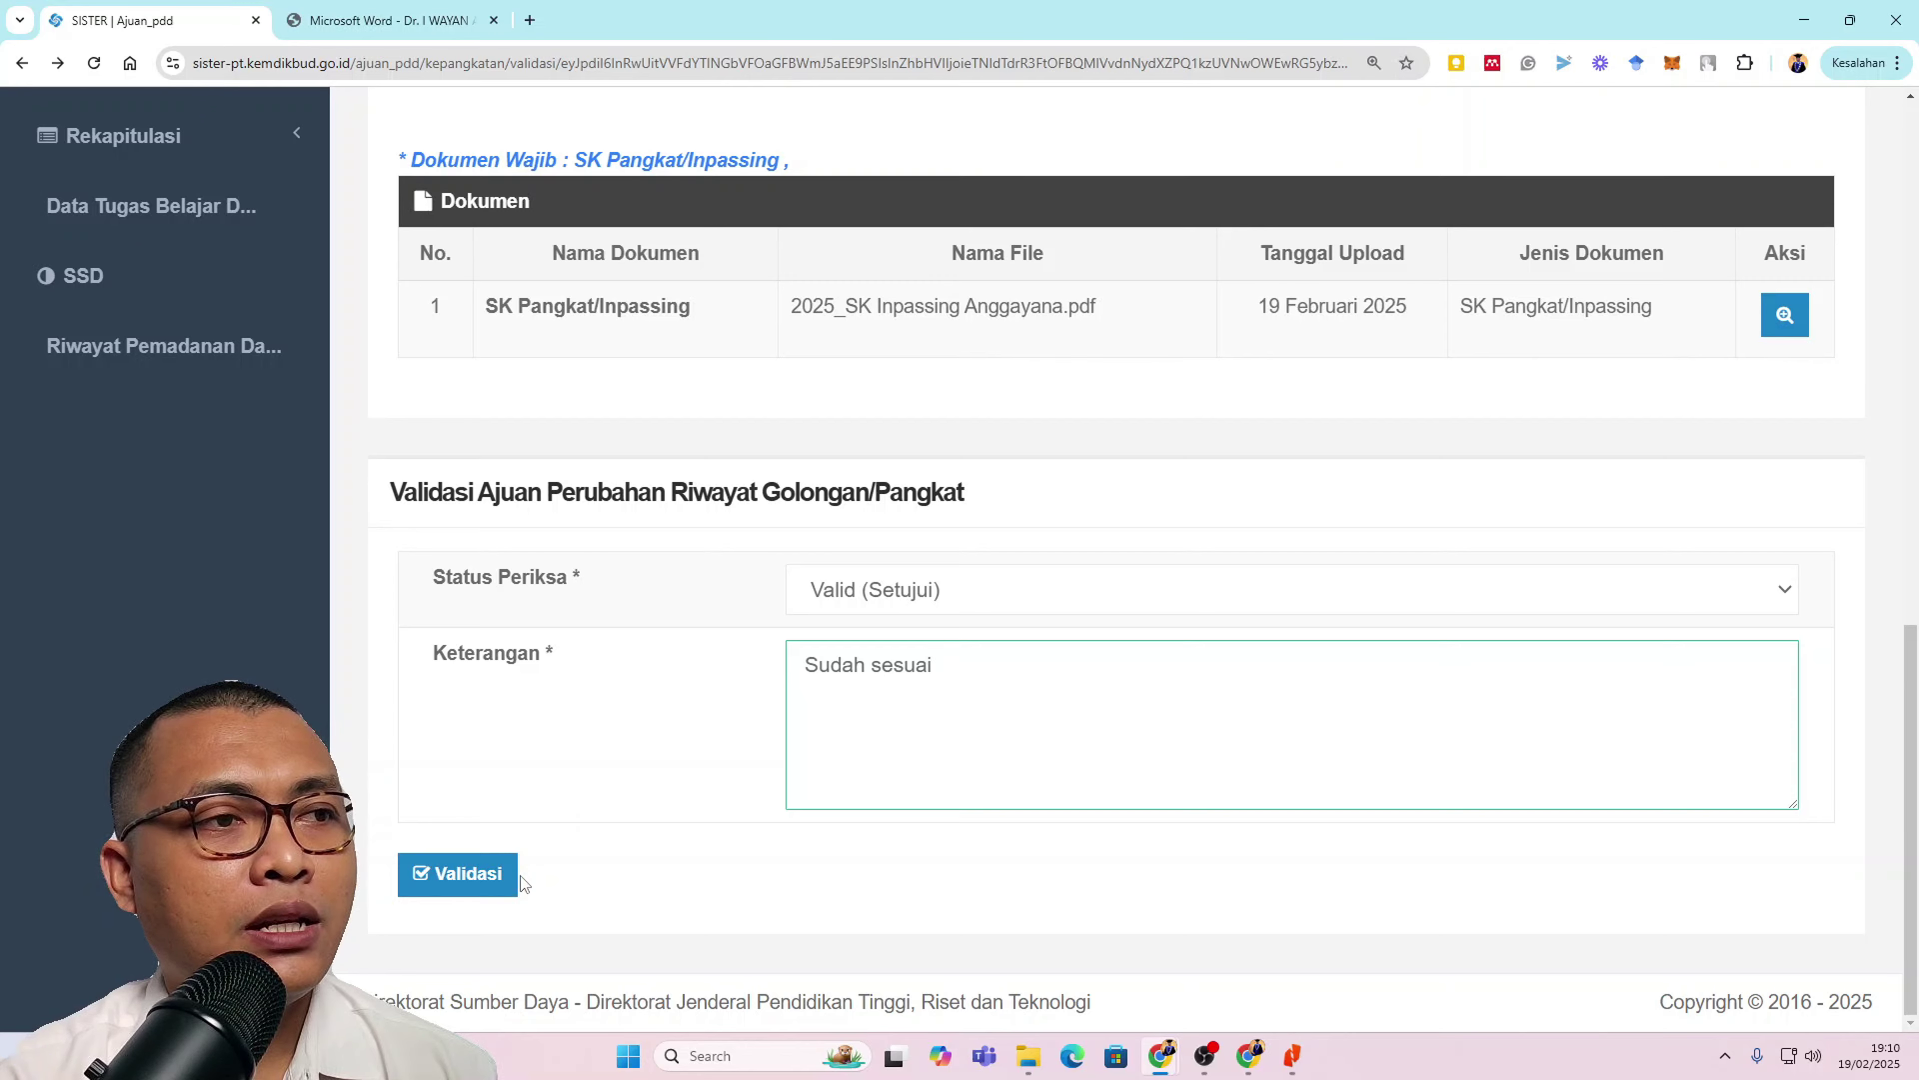
Step: Submit the form with Validasi and confirm with Ya in the confirmation dialog
scroll(1364, 725, "up", 15)
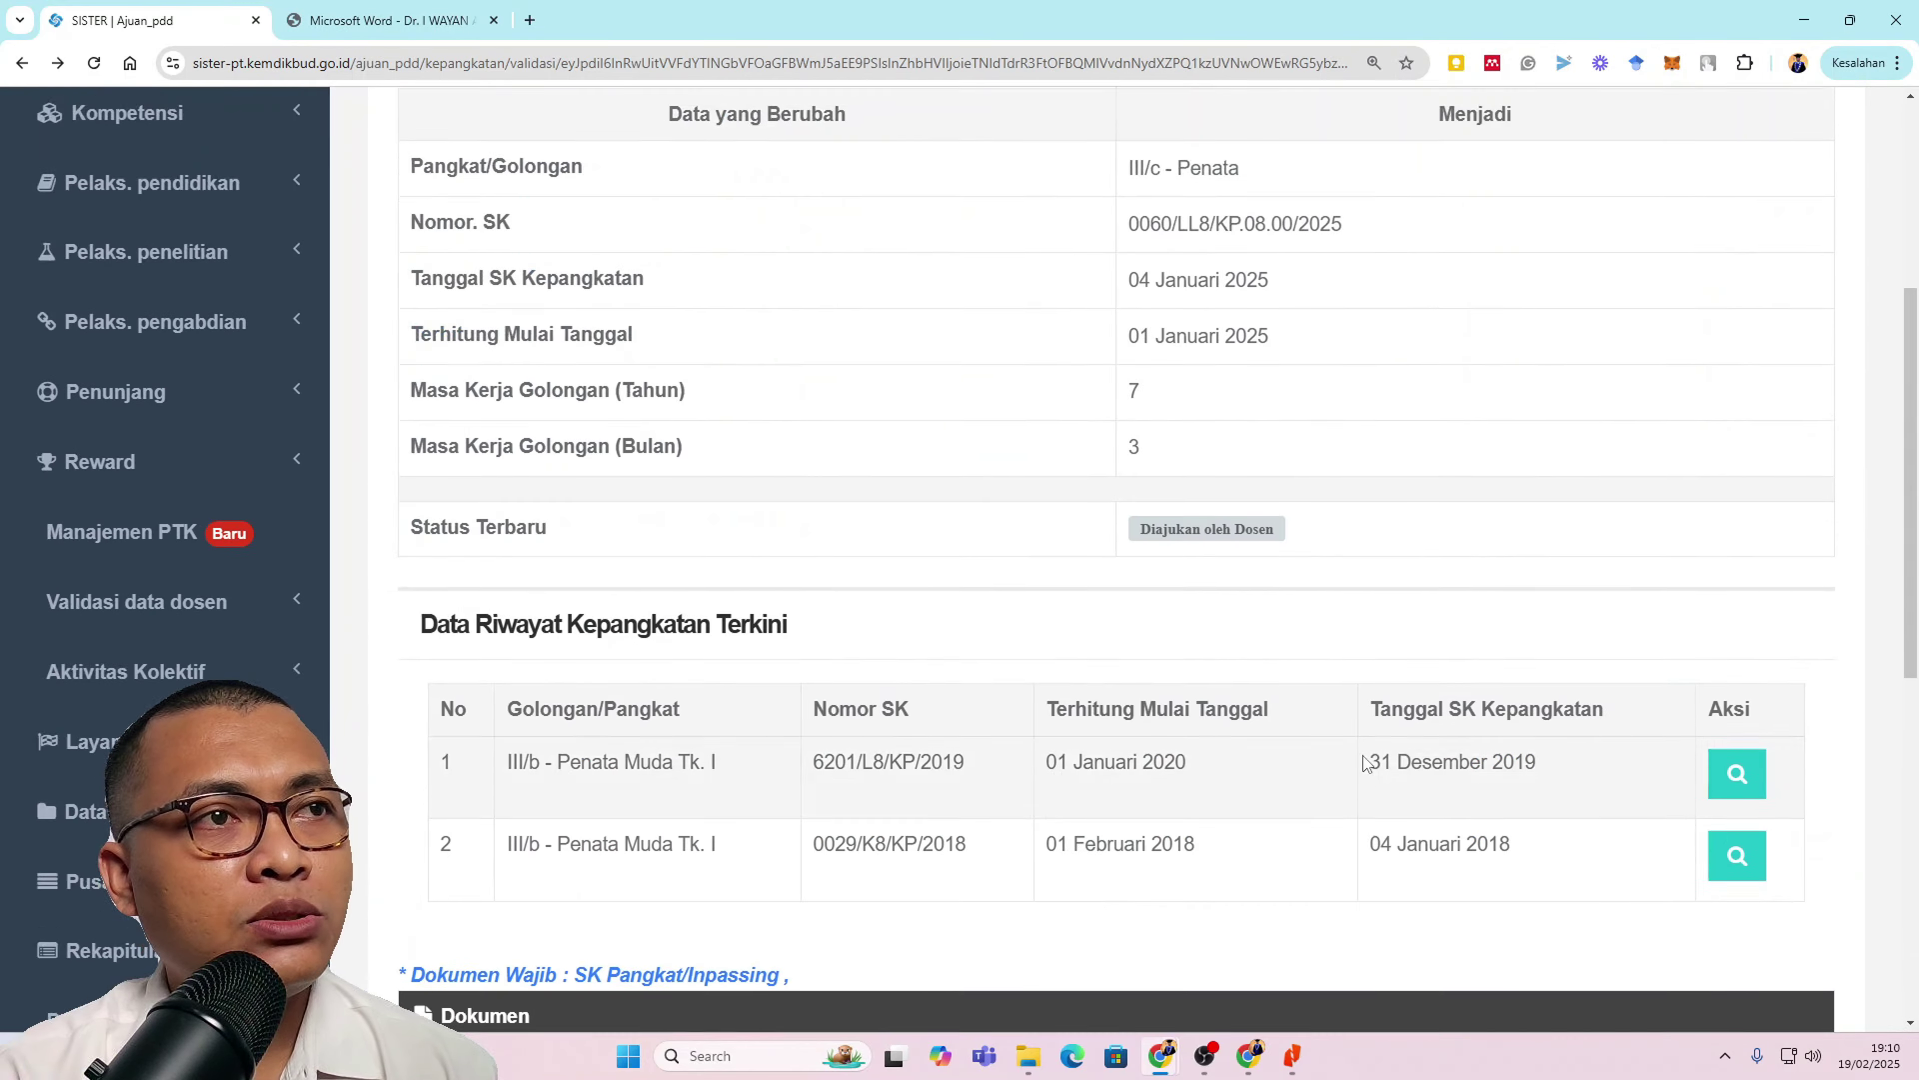
scroll(1363, 755, "down", 5)
scroll(1364, 755, "down", 10)
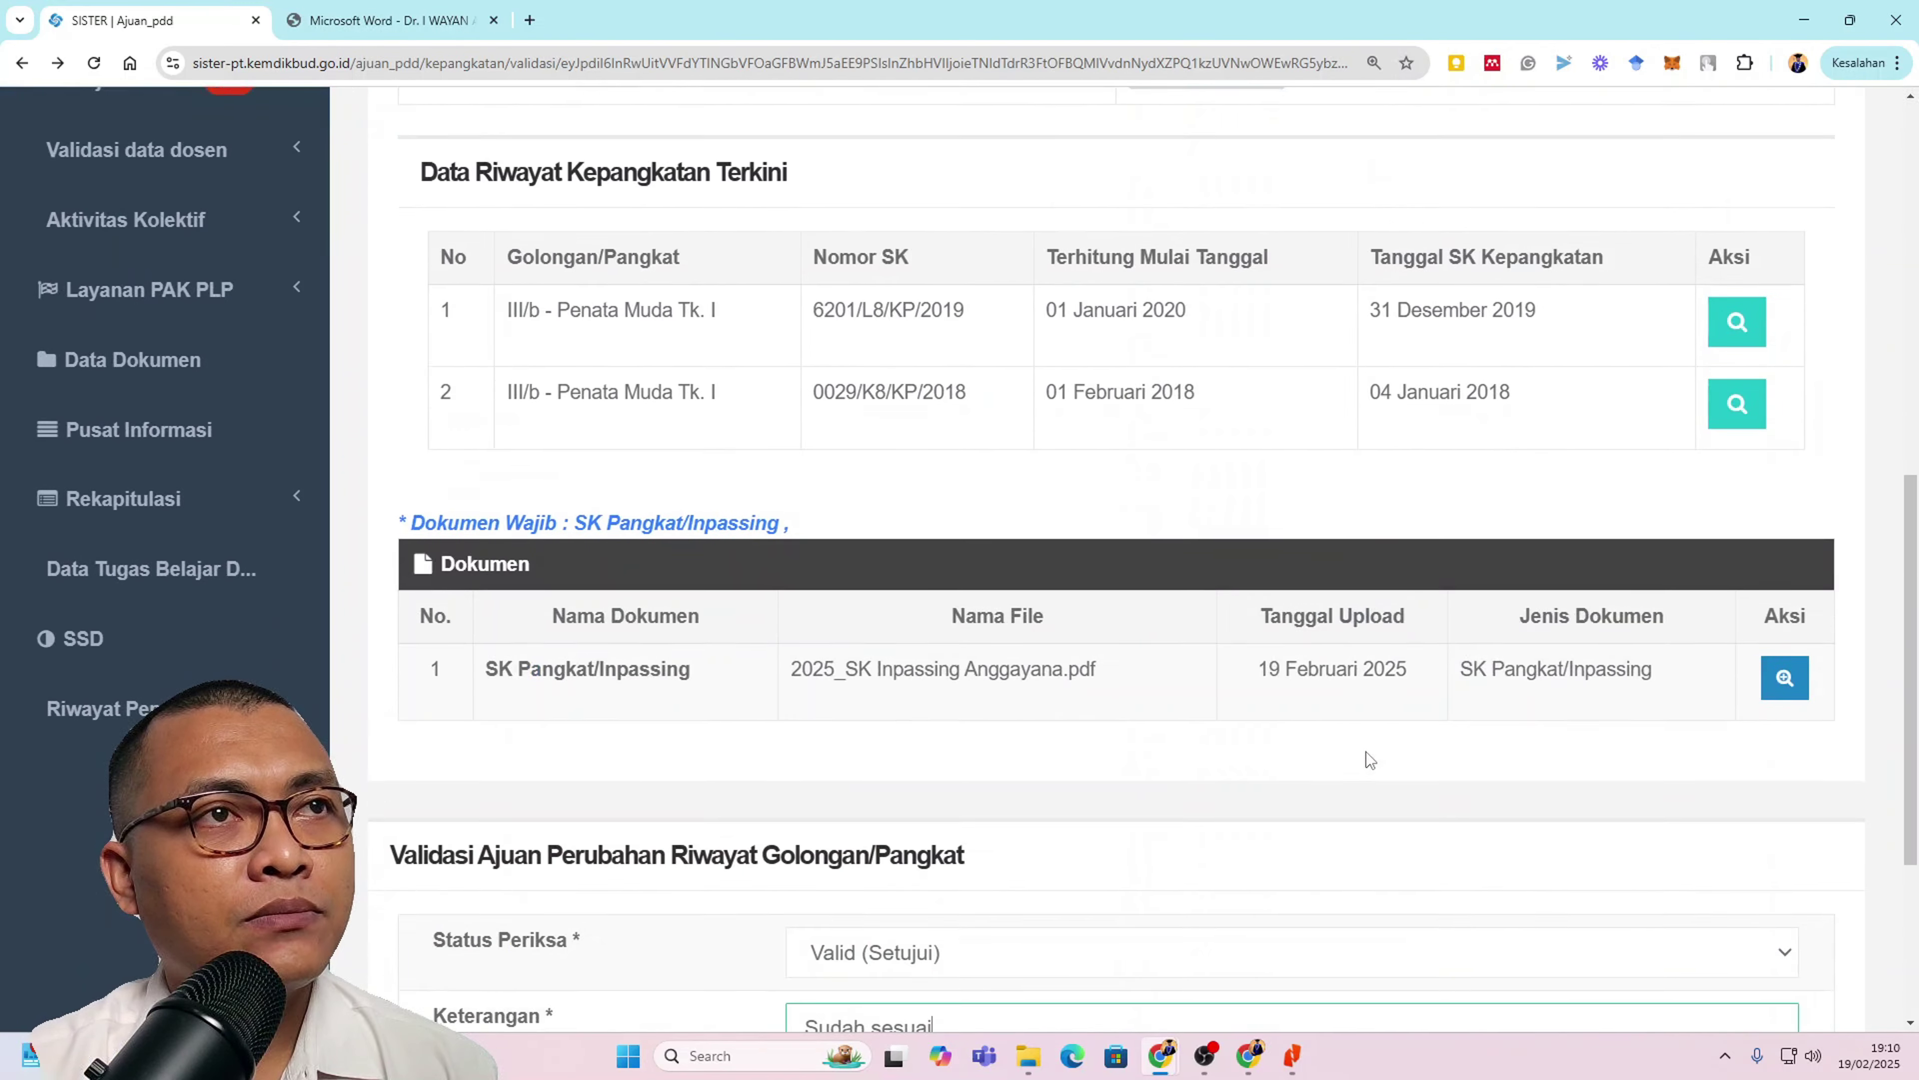
left_click(459, 874)
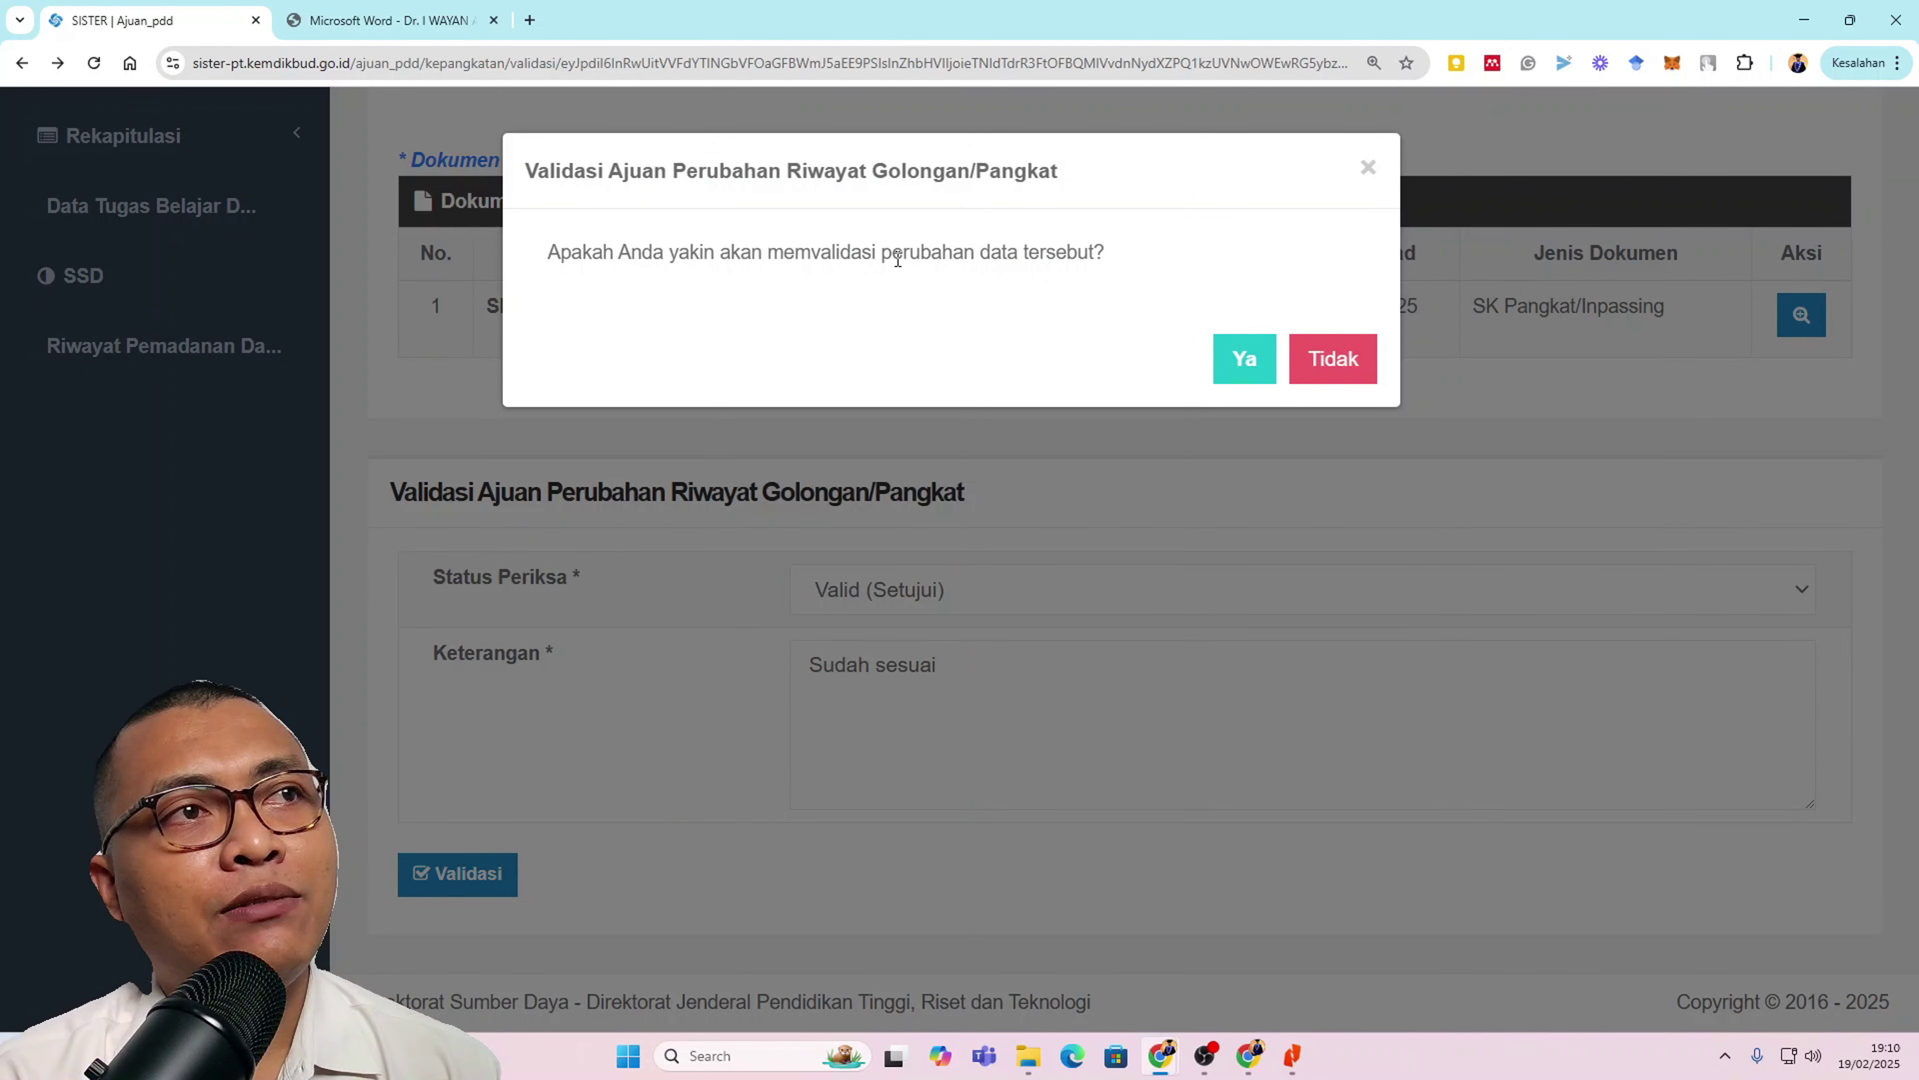
left_click(1246, 362)
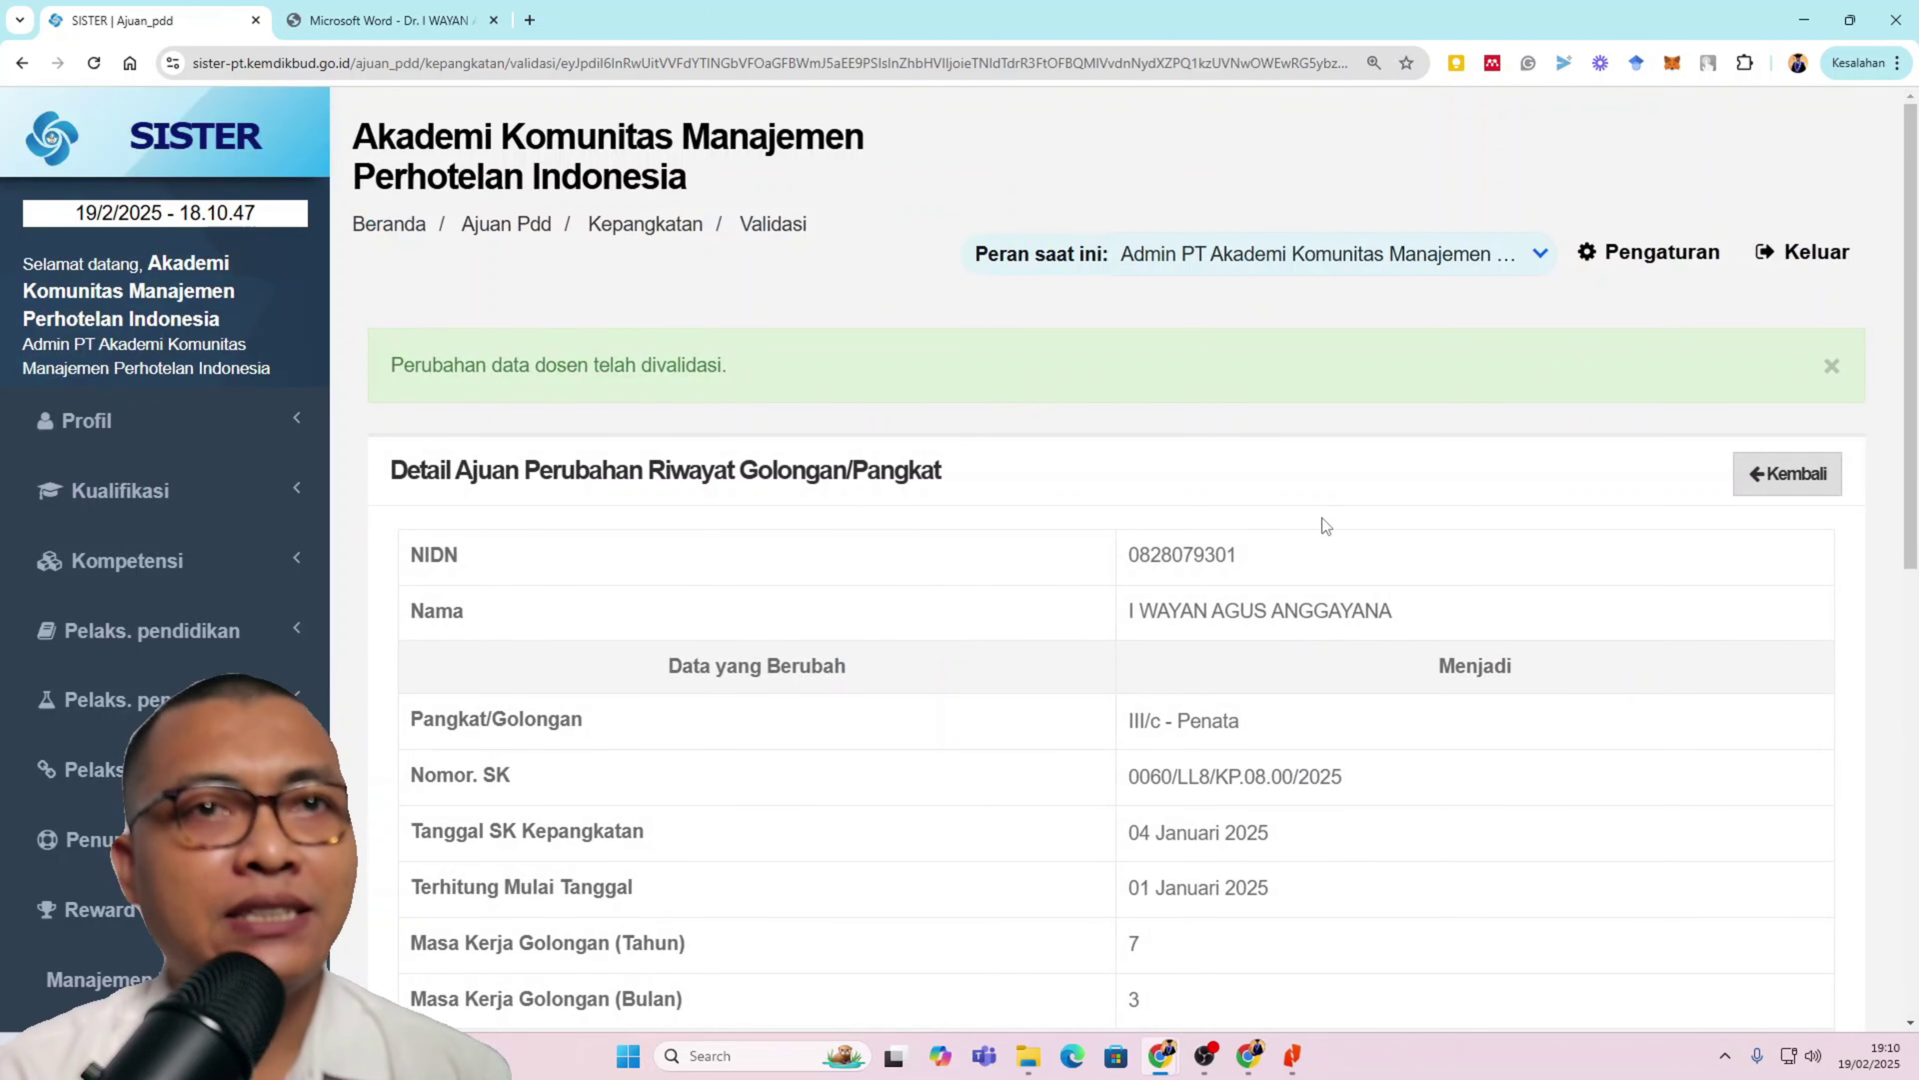
scroll(1329, 519, "down", 10)
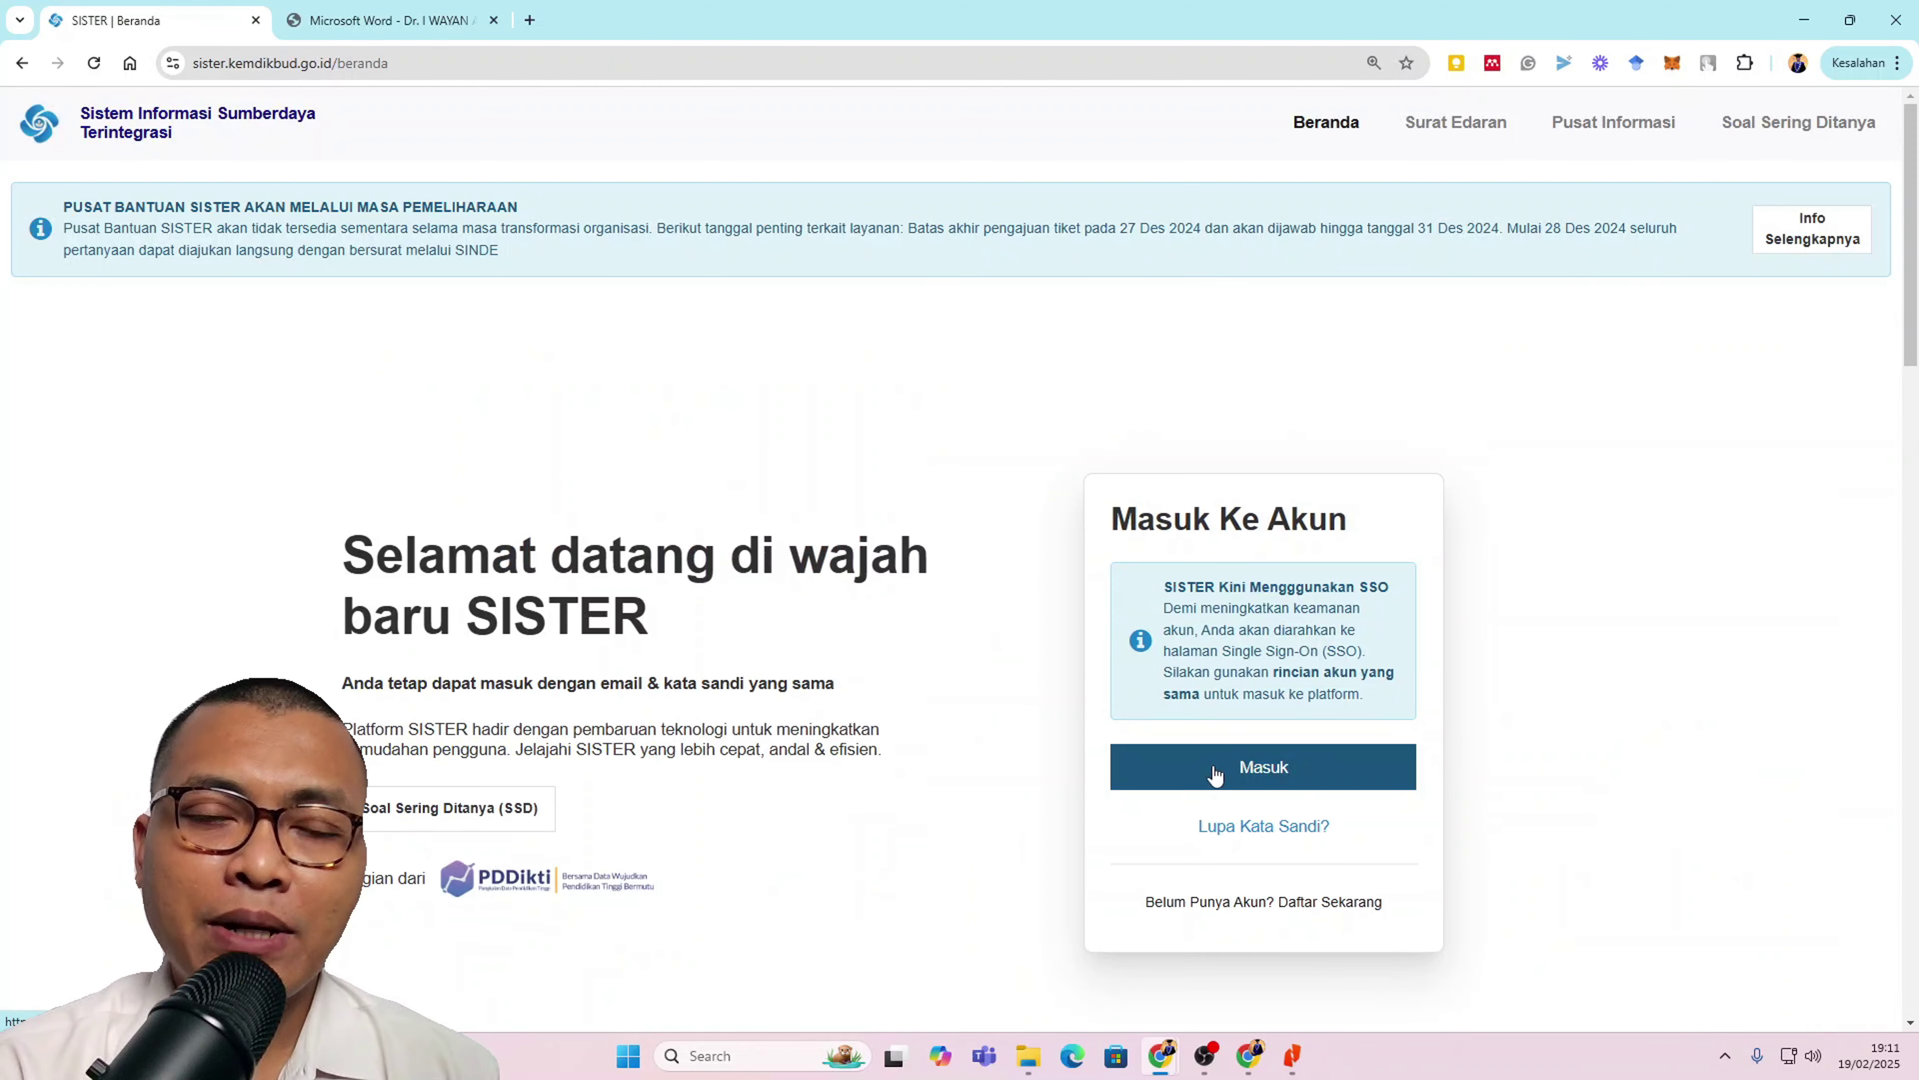
Step: Sign back in to SISTER via SSO as the lecturer
left_click(1214, 773)
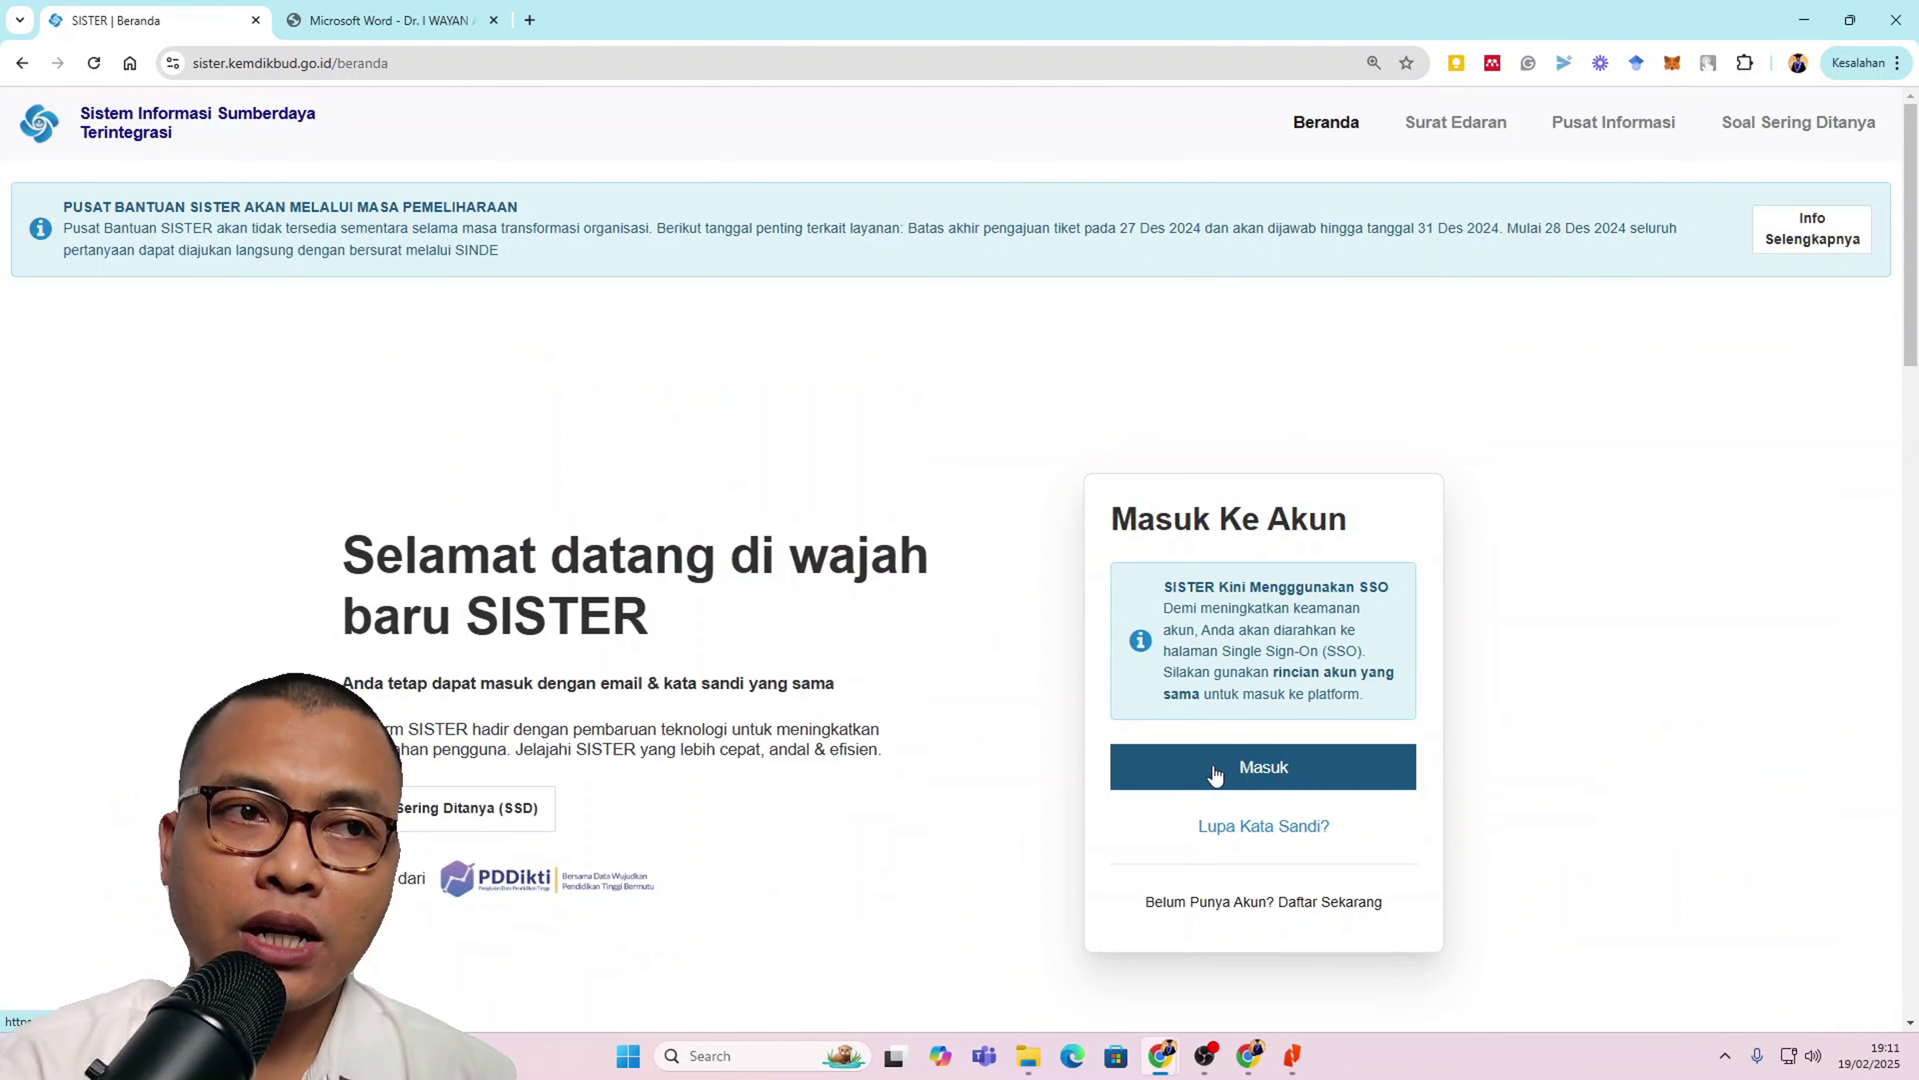
left_click(999, 655)
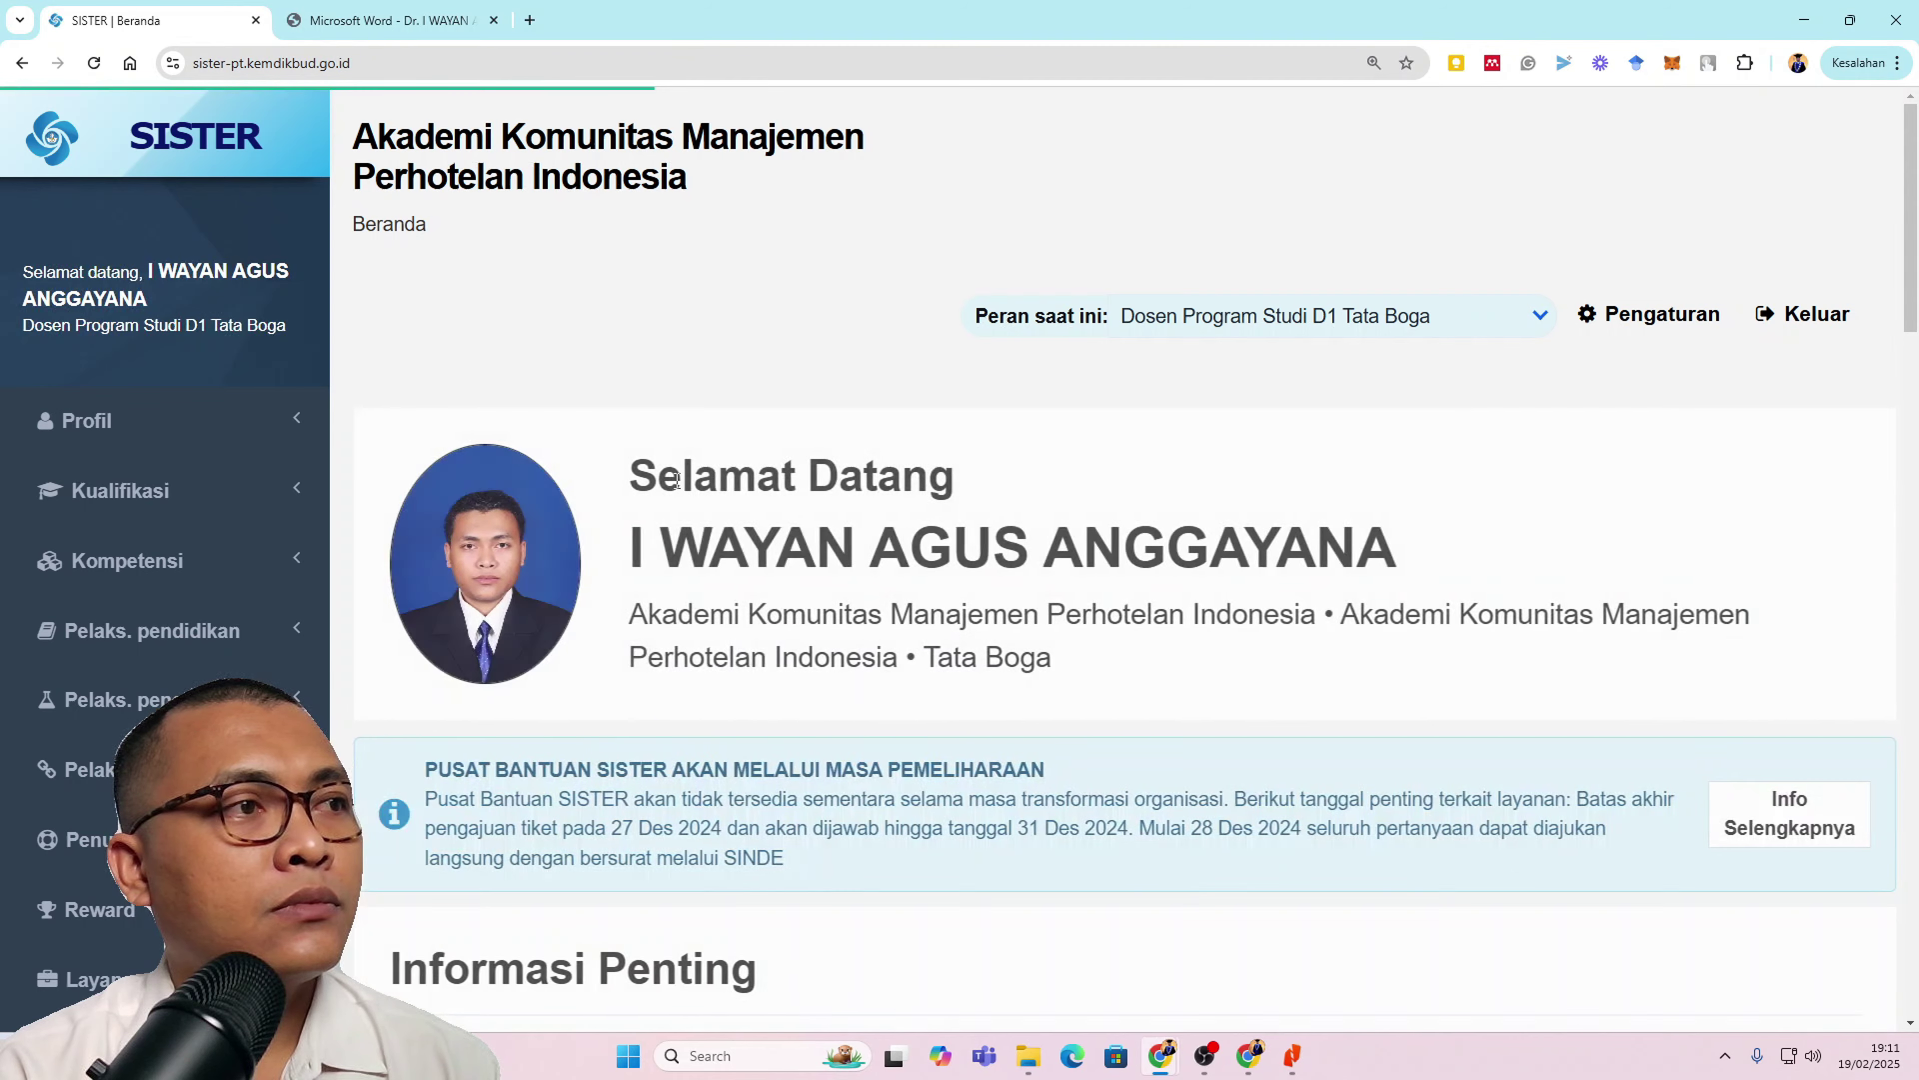
key("ctrl+minus")
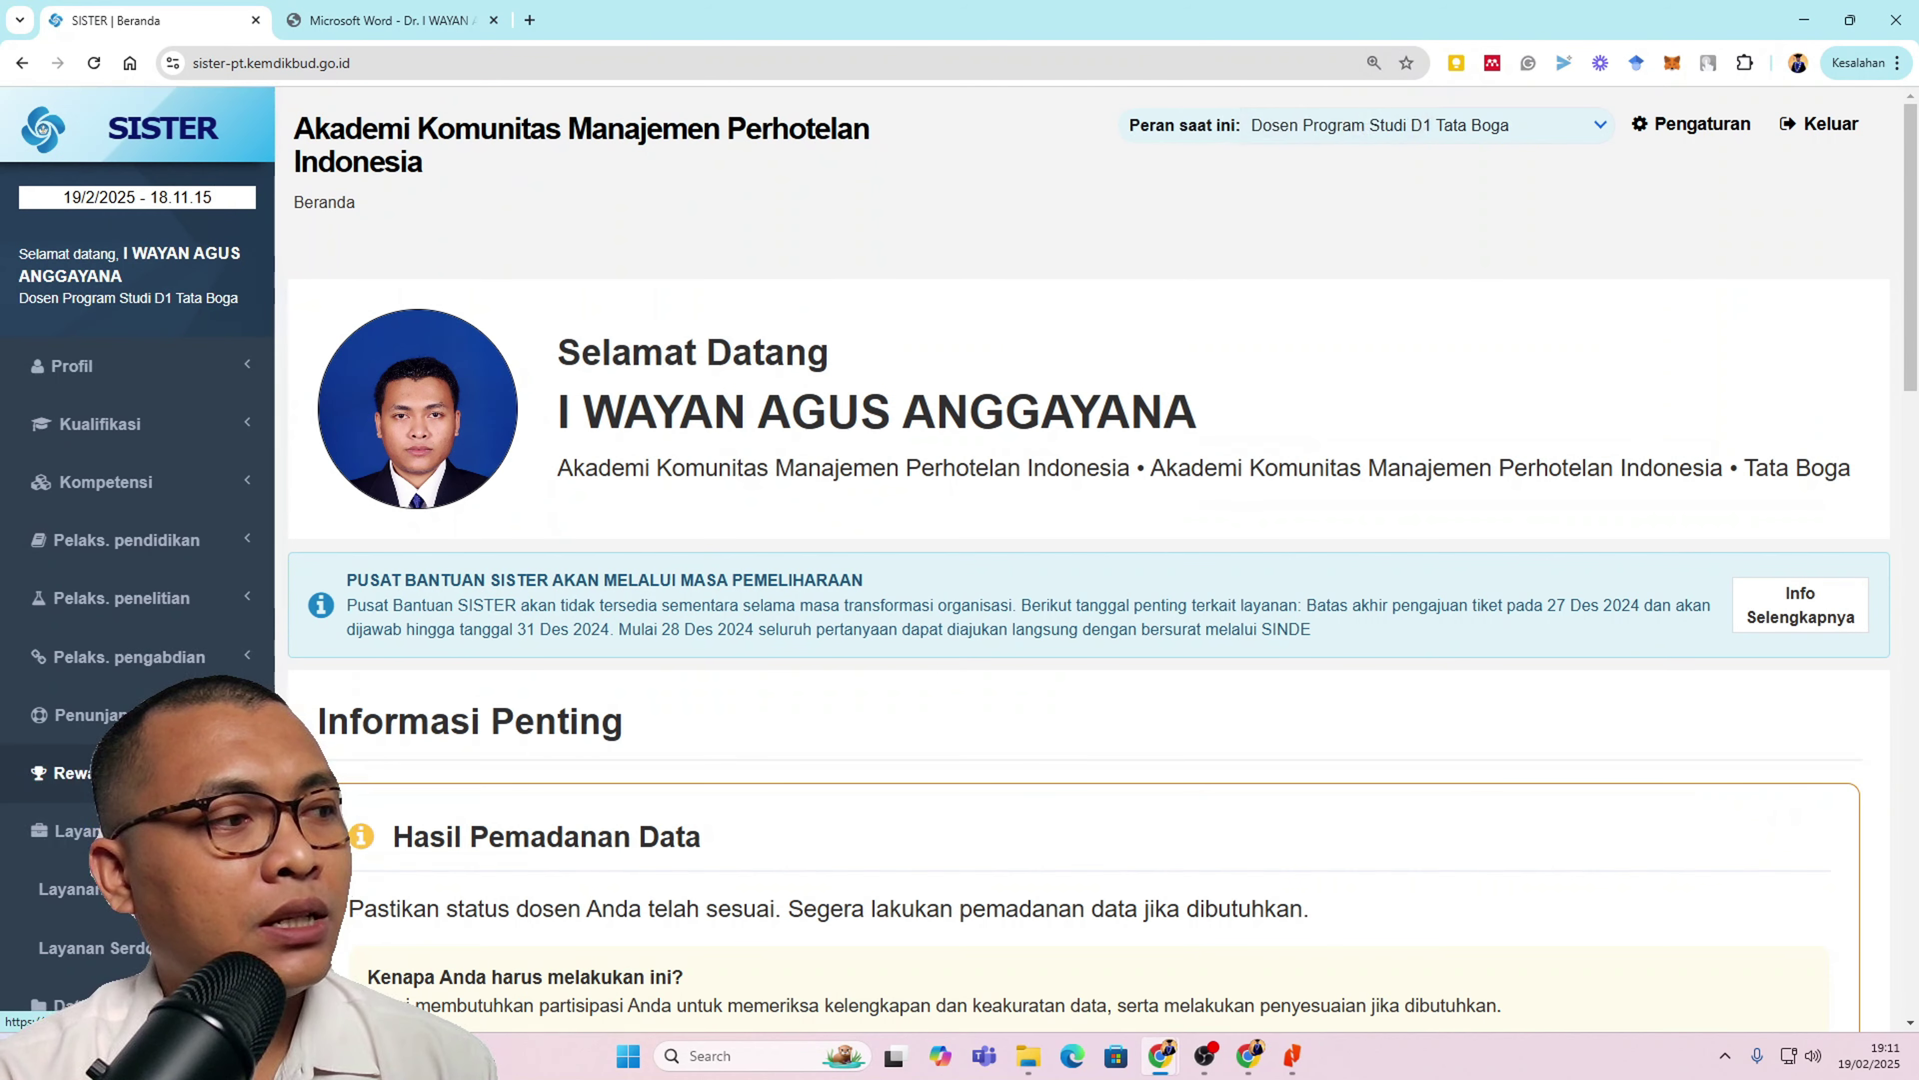
Step: Go to Profil > Kepangkatan and open the Riwayat Ajuan list
scroll(136, 530, "down", 1)
scroll(136, 454, "up", 1)
left_click(136, 385)
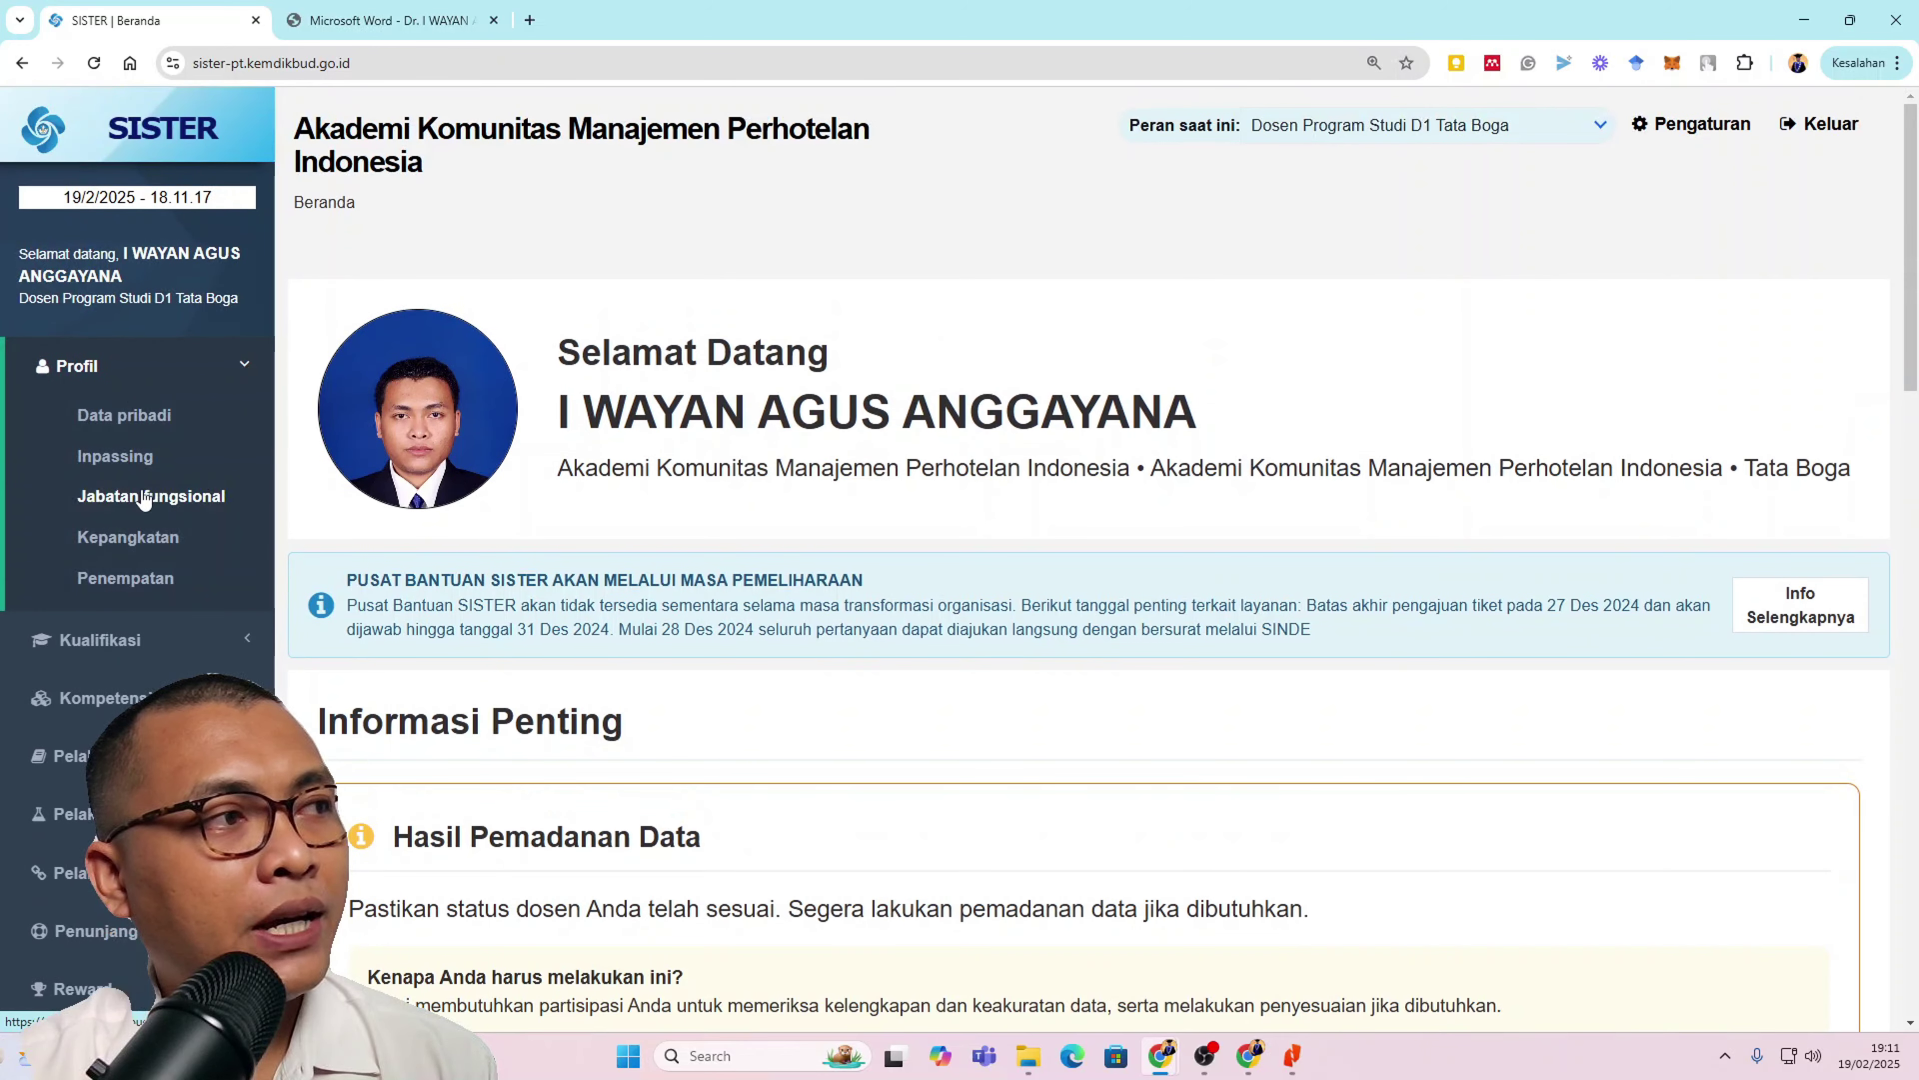
left_click(145, 536)
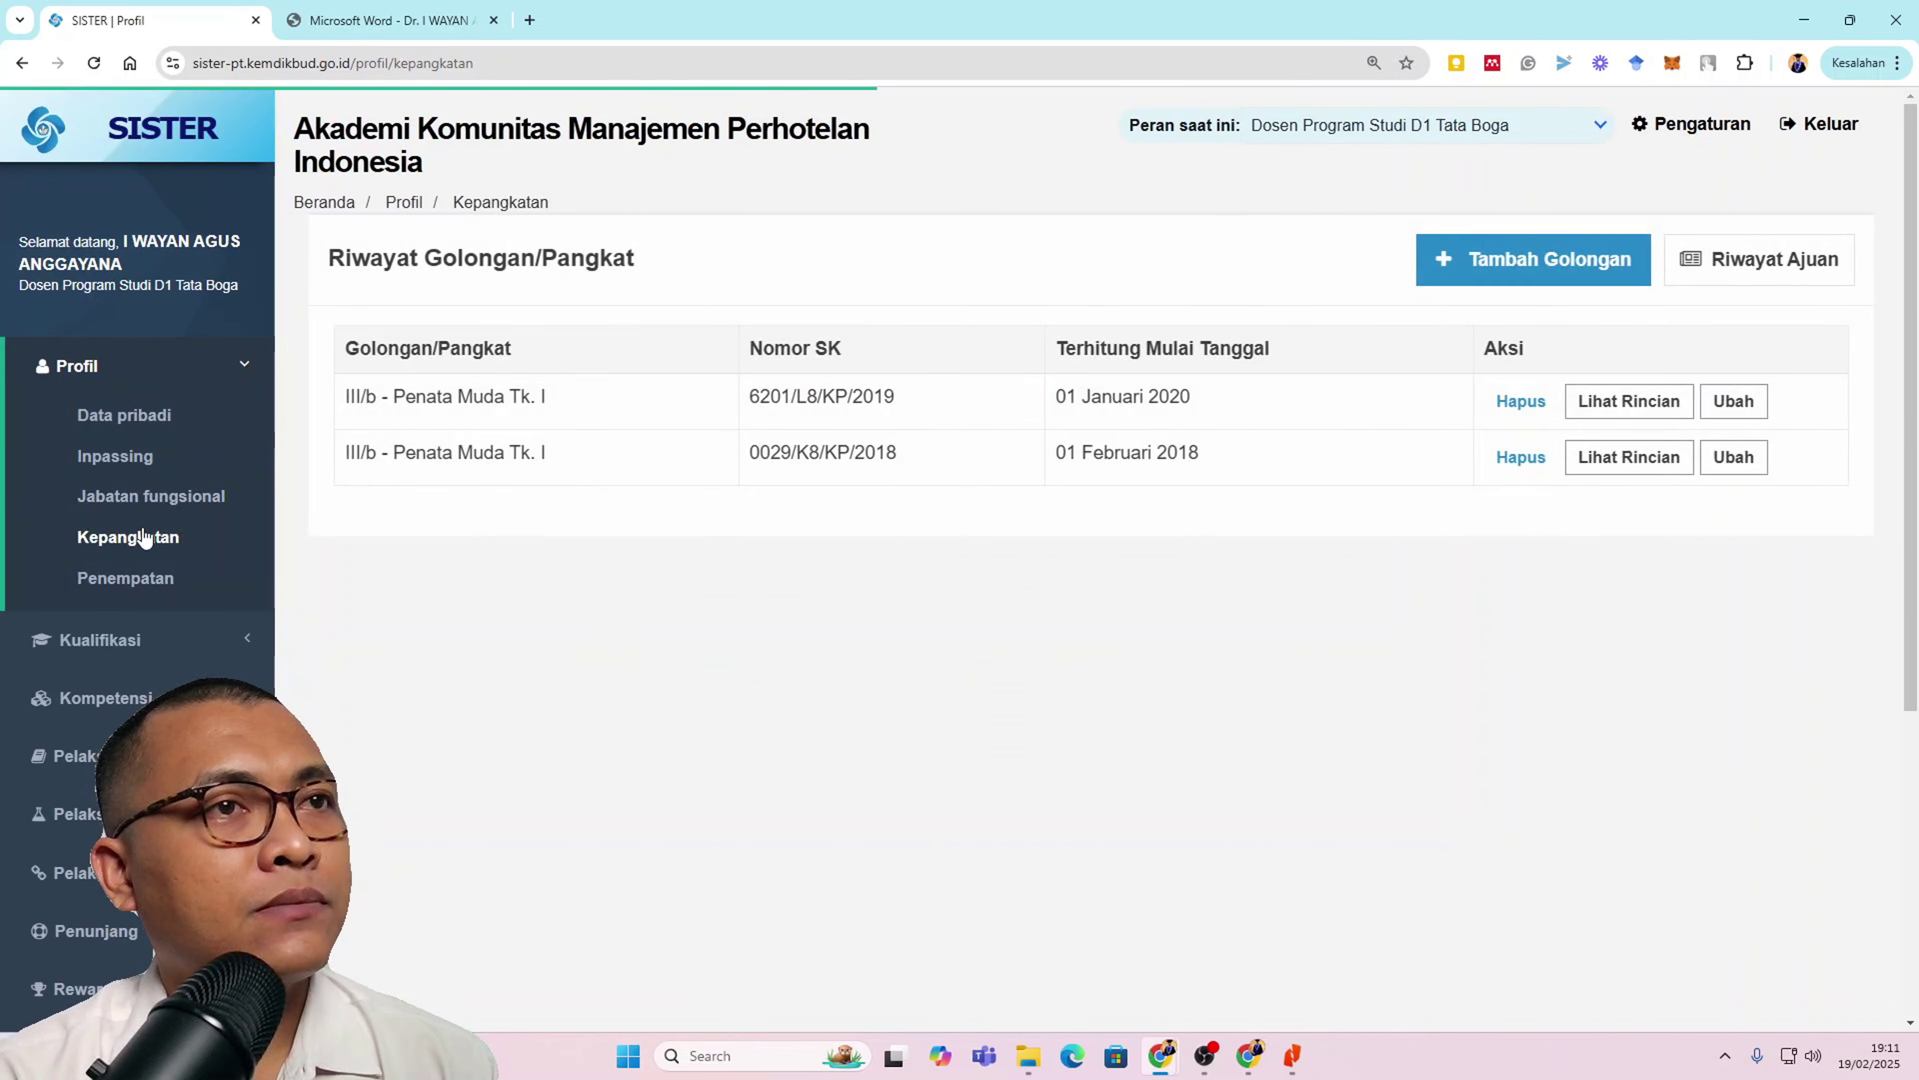
left_click(1803, 272)
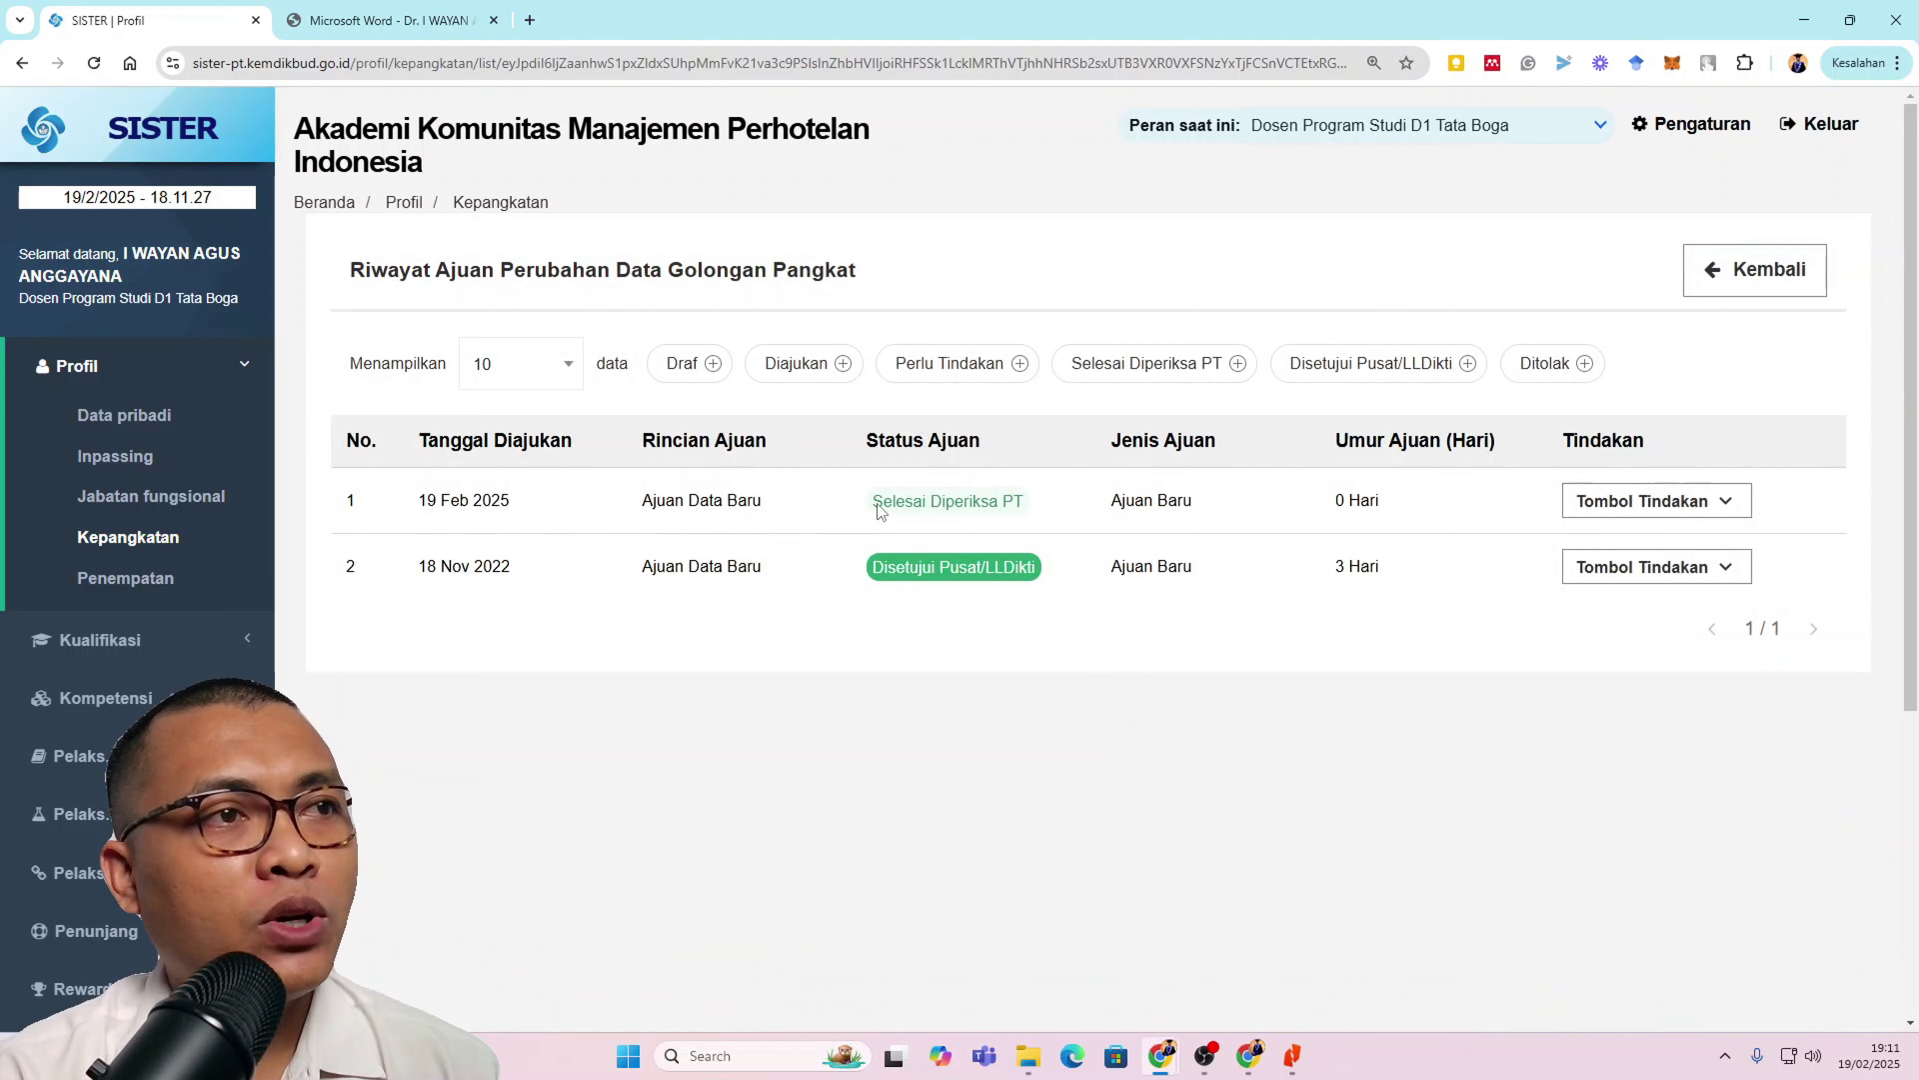
Step: Open Lihat Rincian for the 19 Feb 2025 request from row 1's Tombol Tindakan menu
key("ctrl+plus")
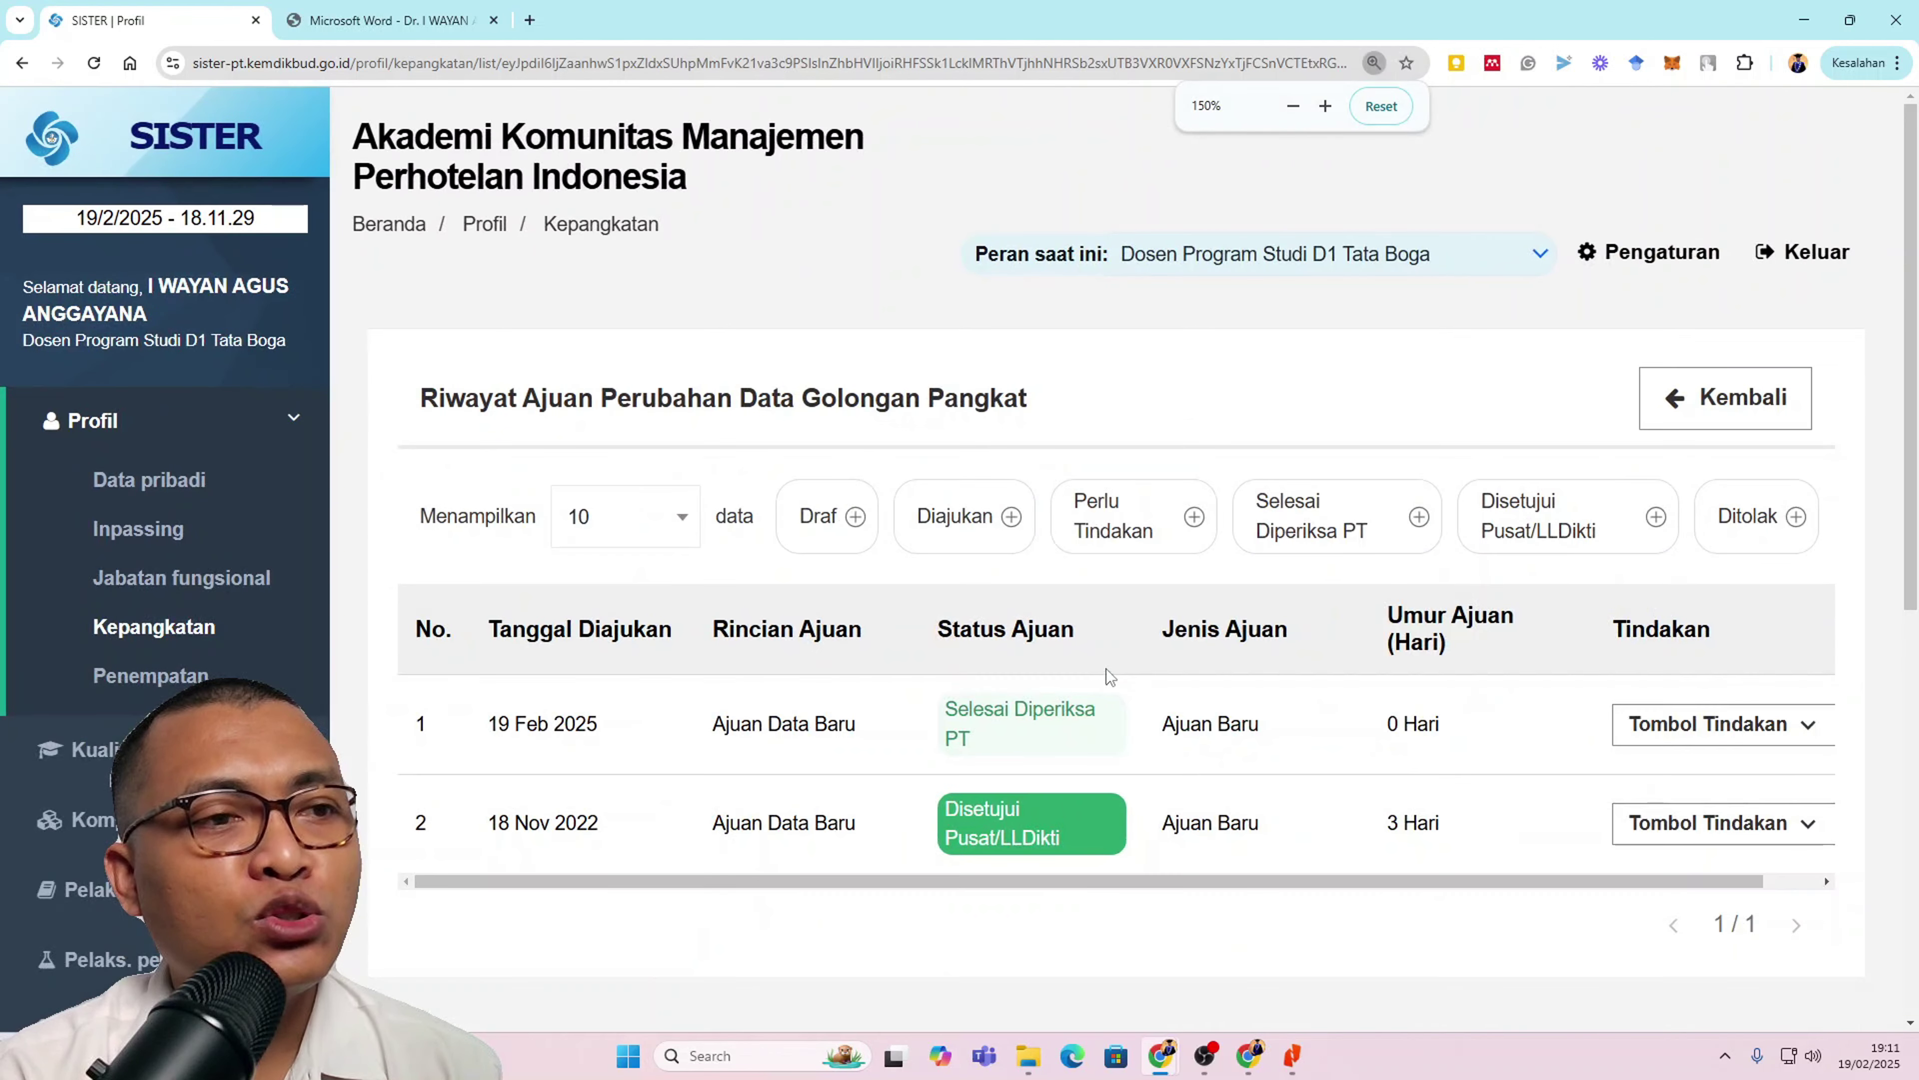
left_click(1681, 726)
left_click(1670, 776)
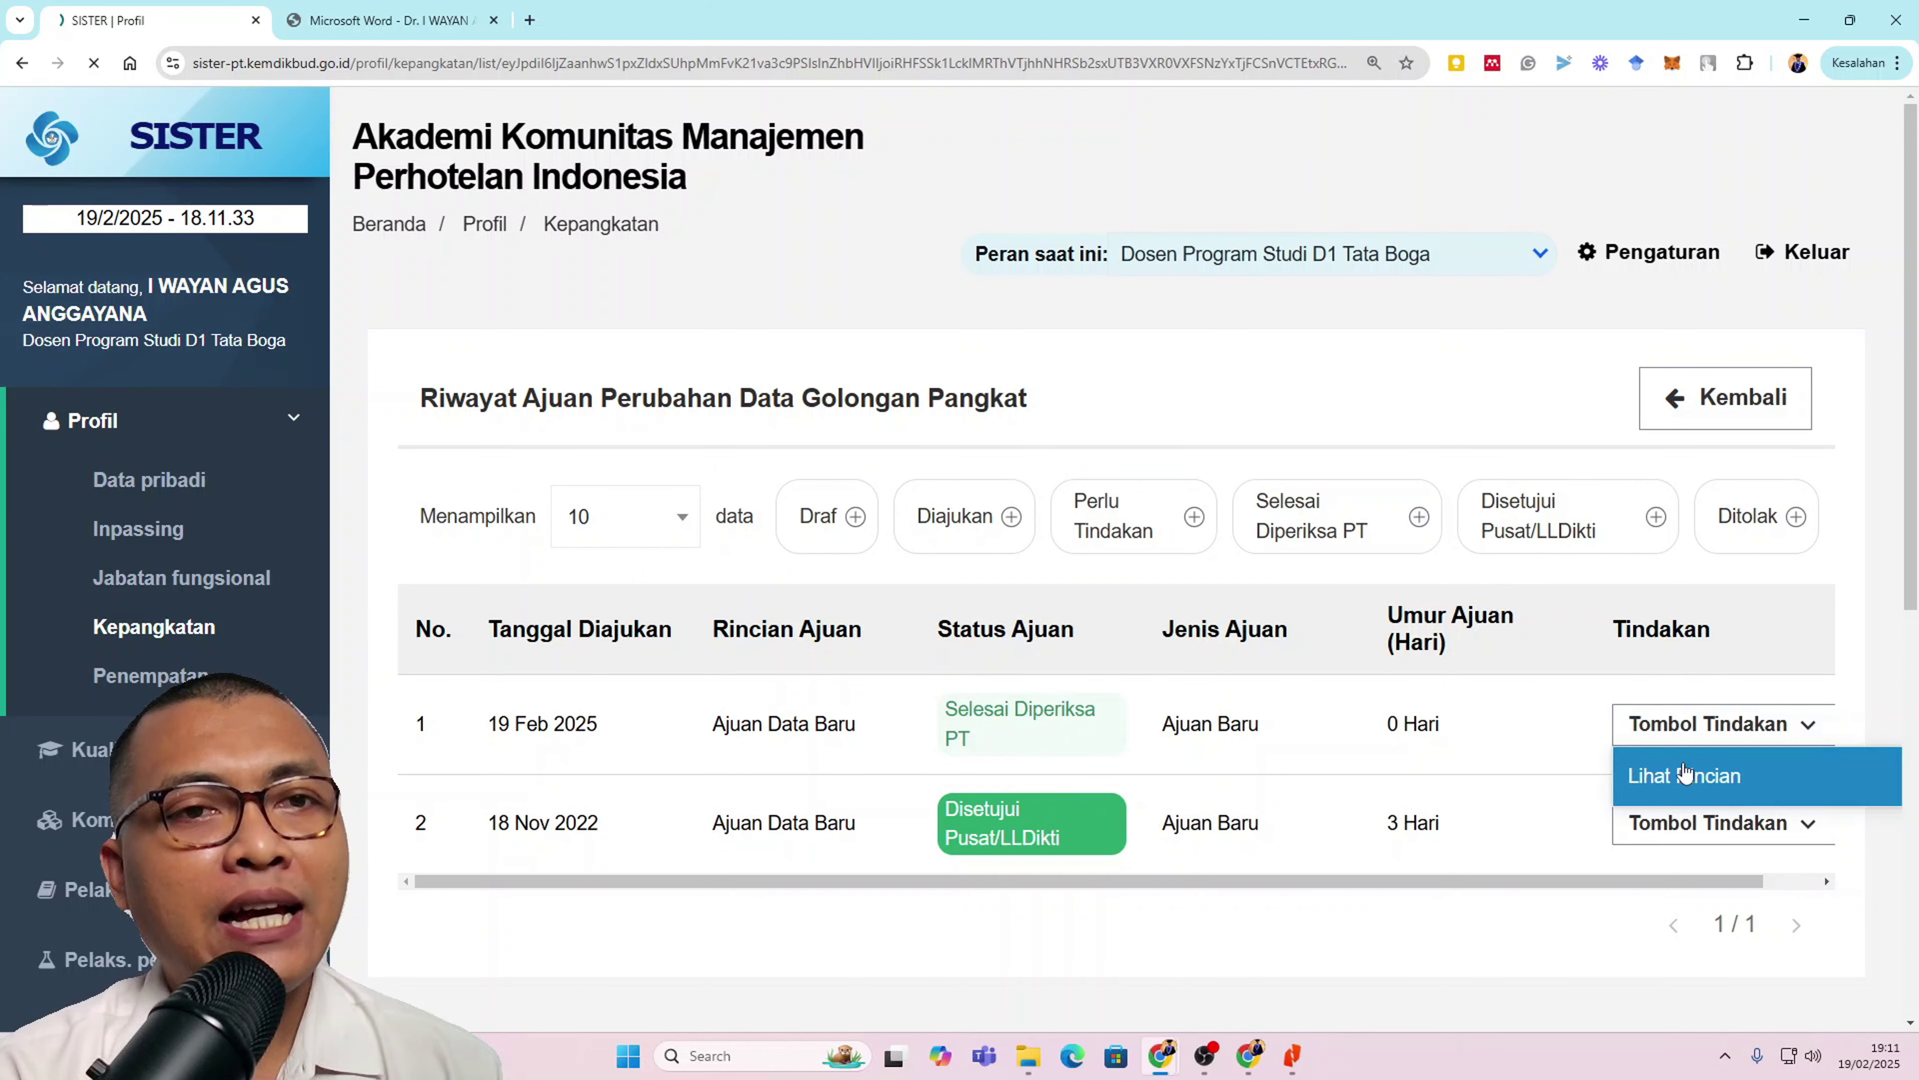
key("ctrl+minus")
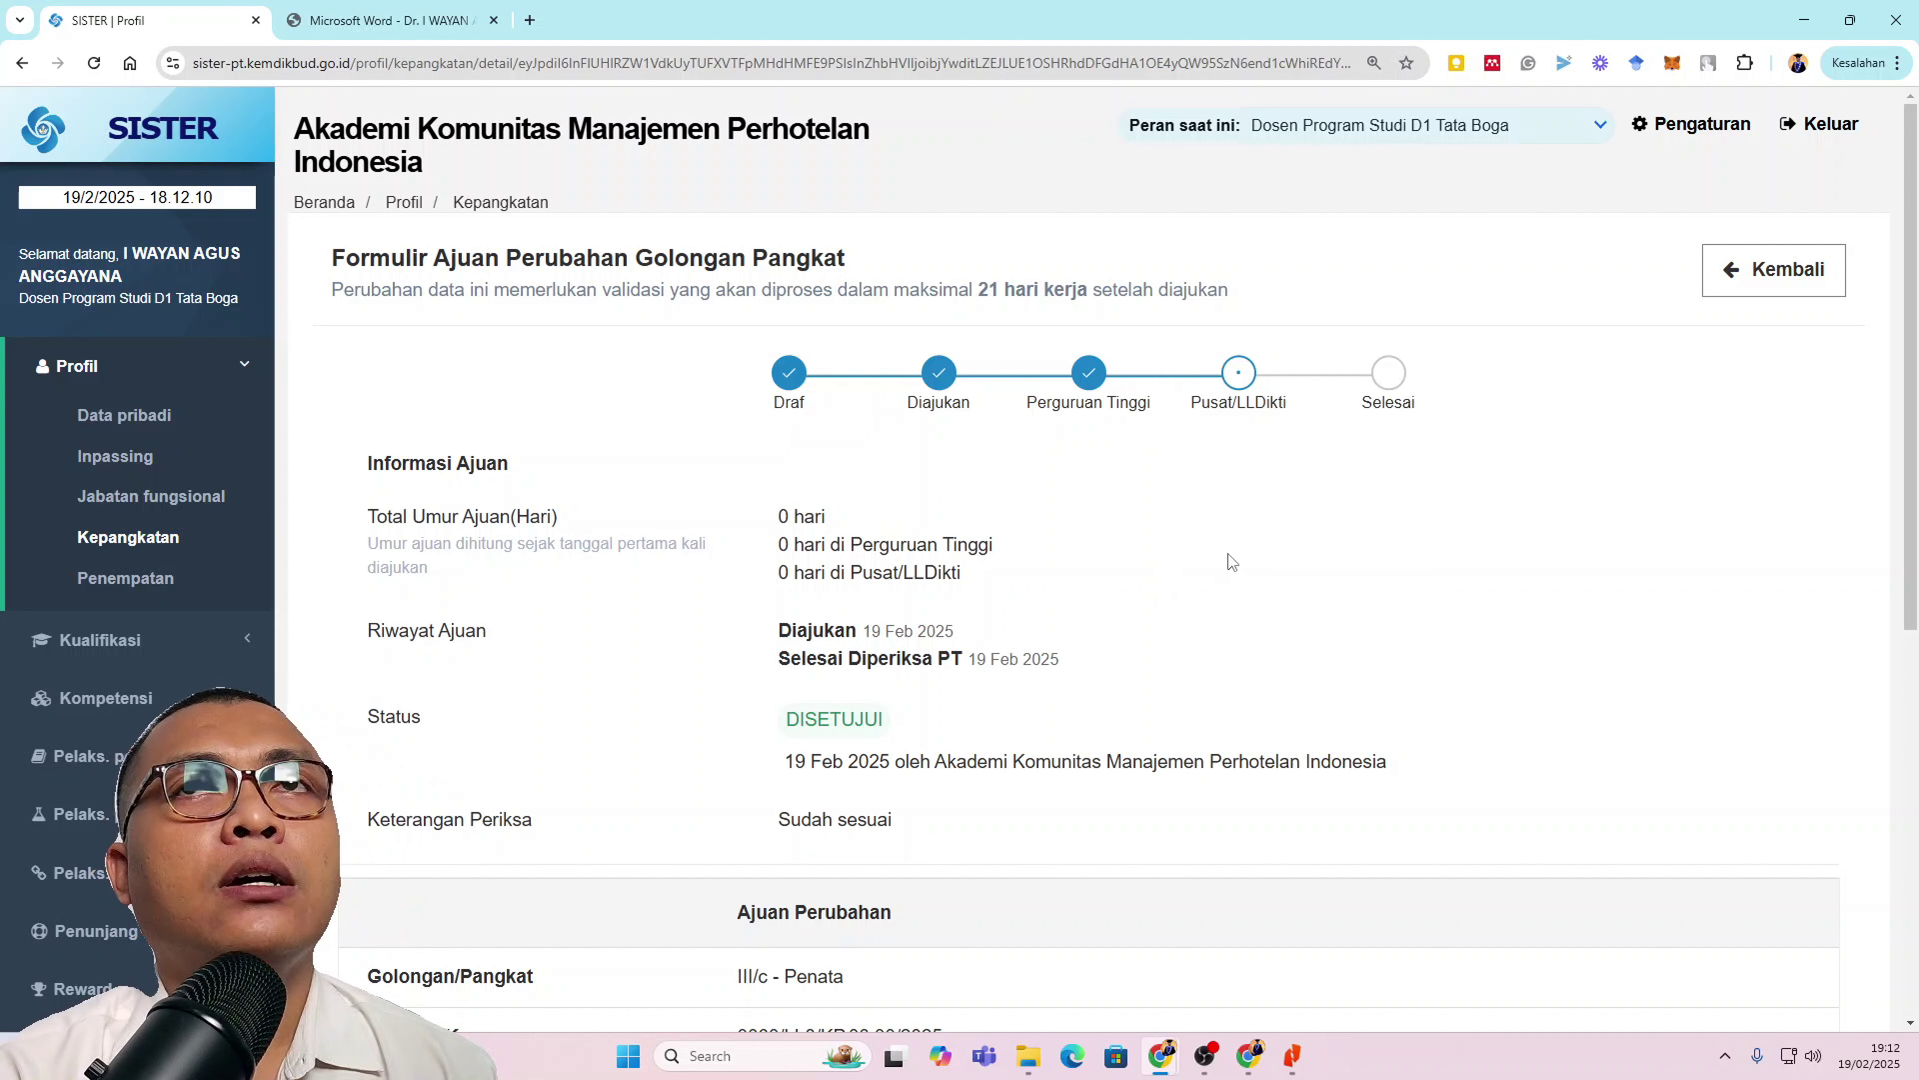
scroll(1225, 566, "down", 1)
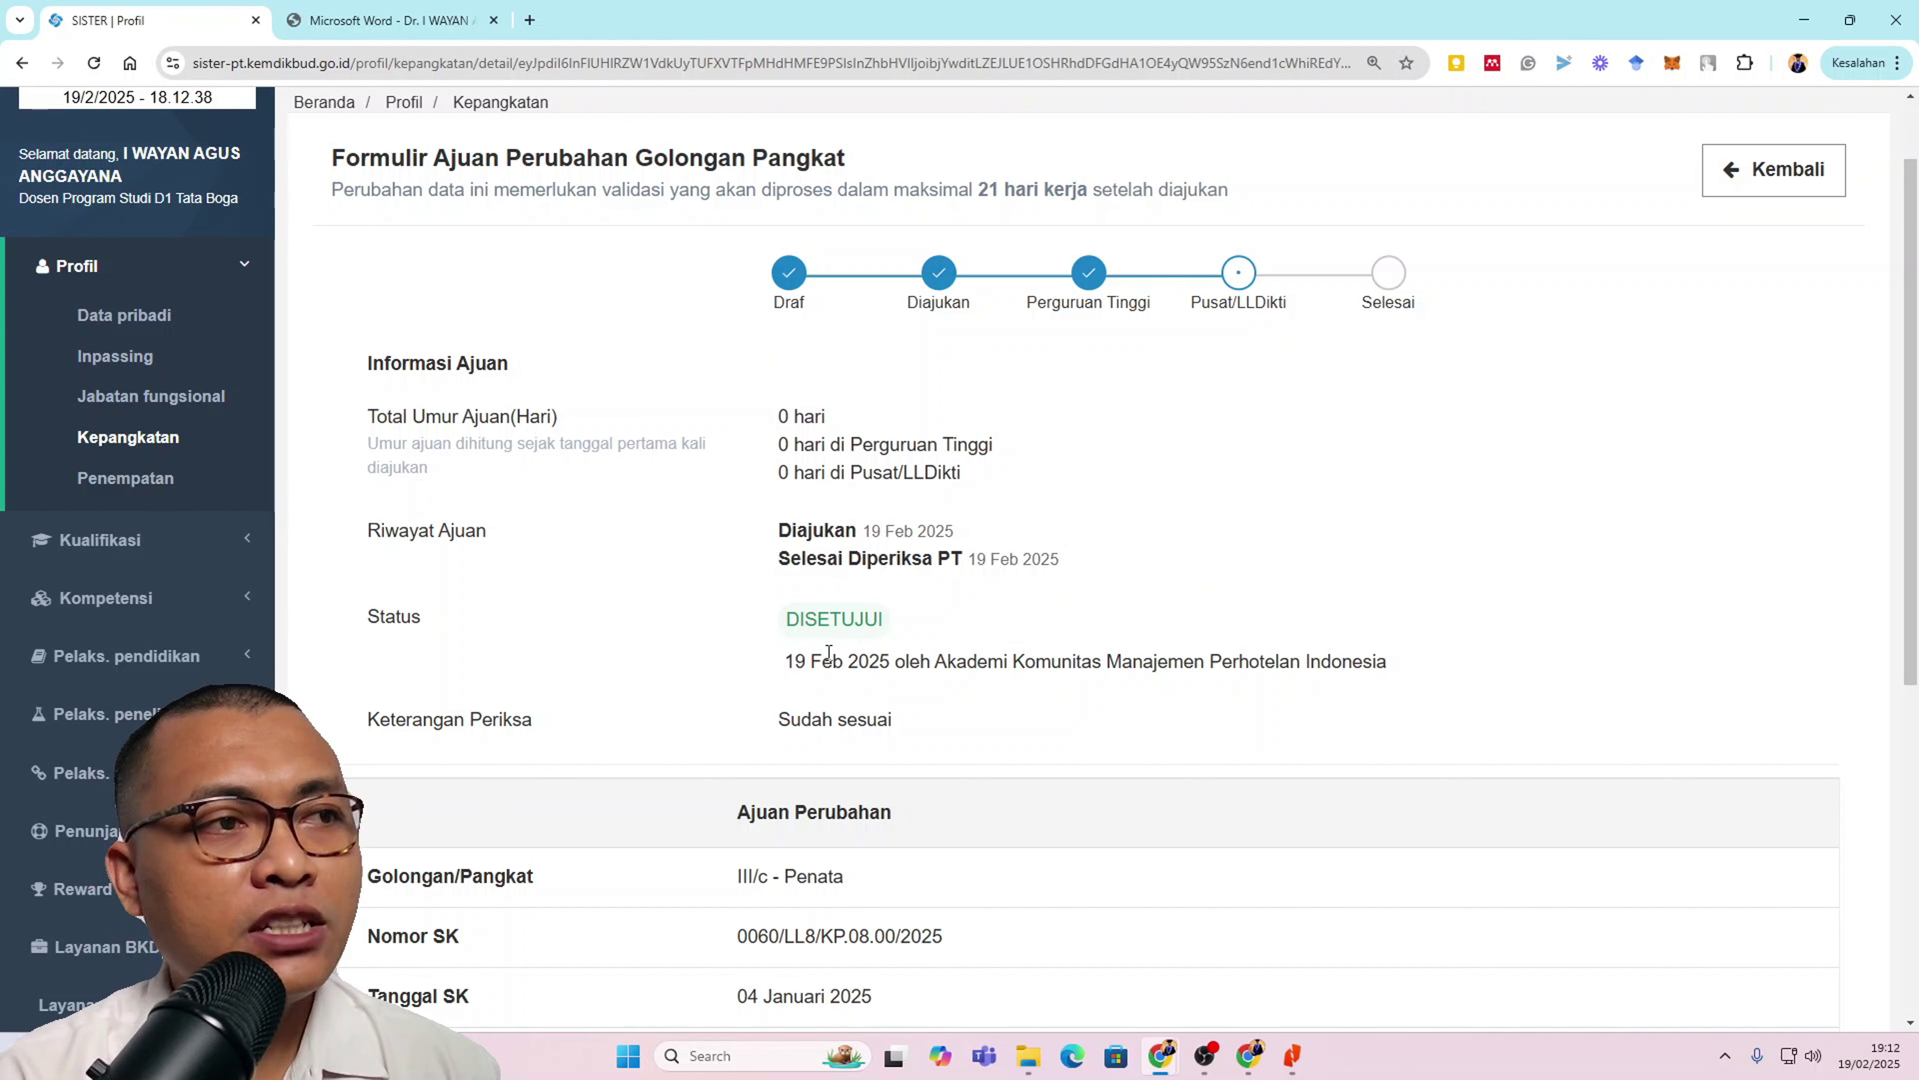
scroll(871, 727, "down", 1)
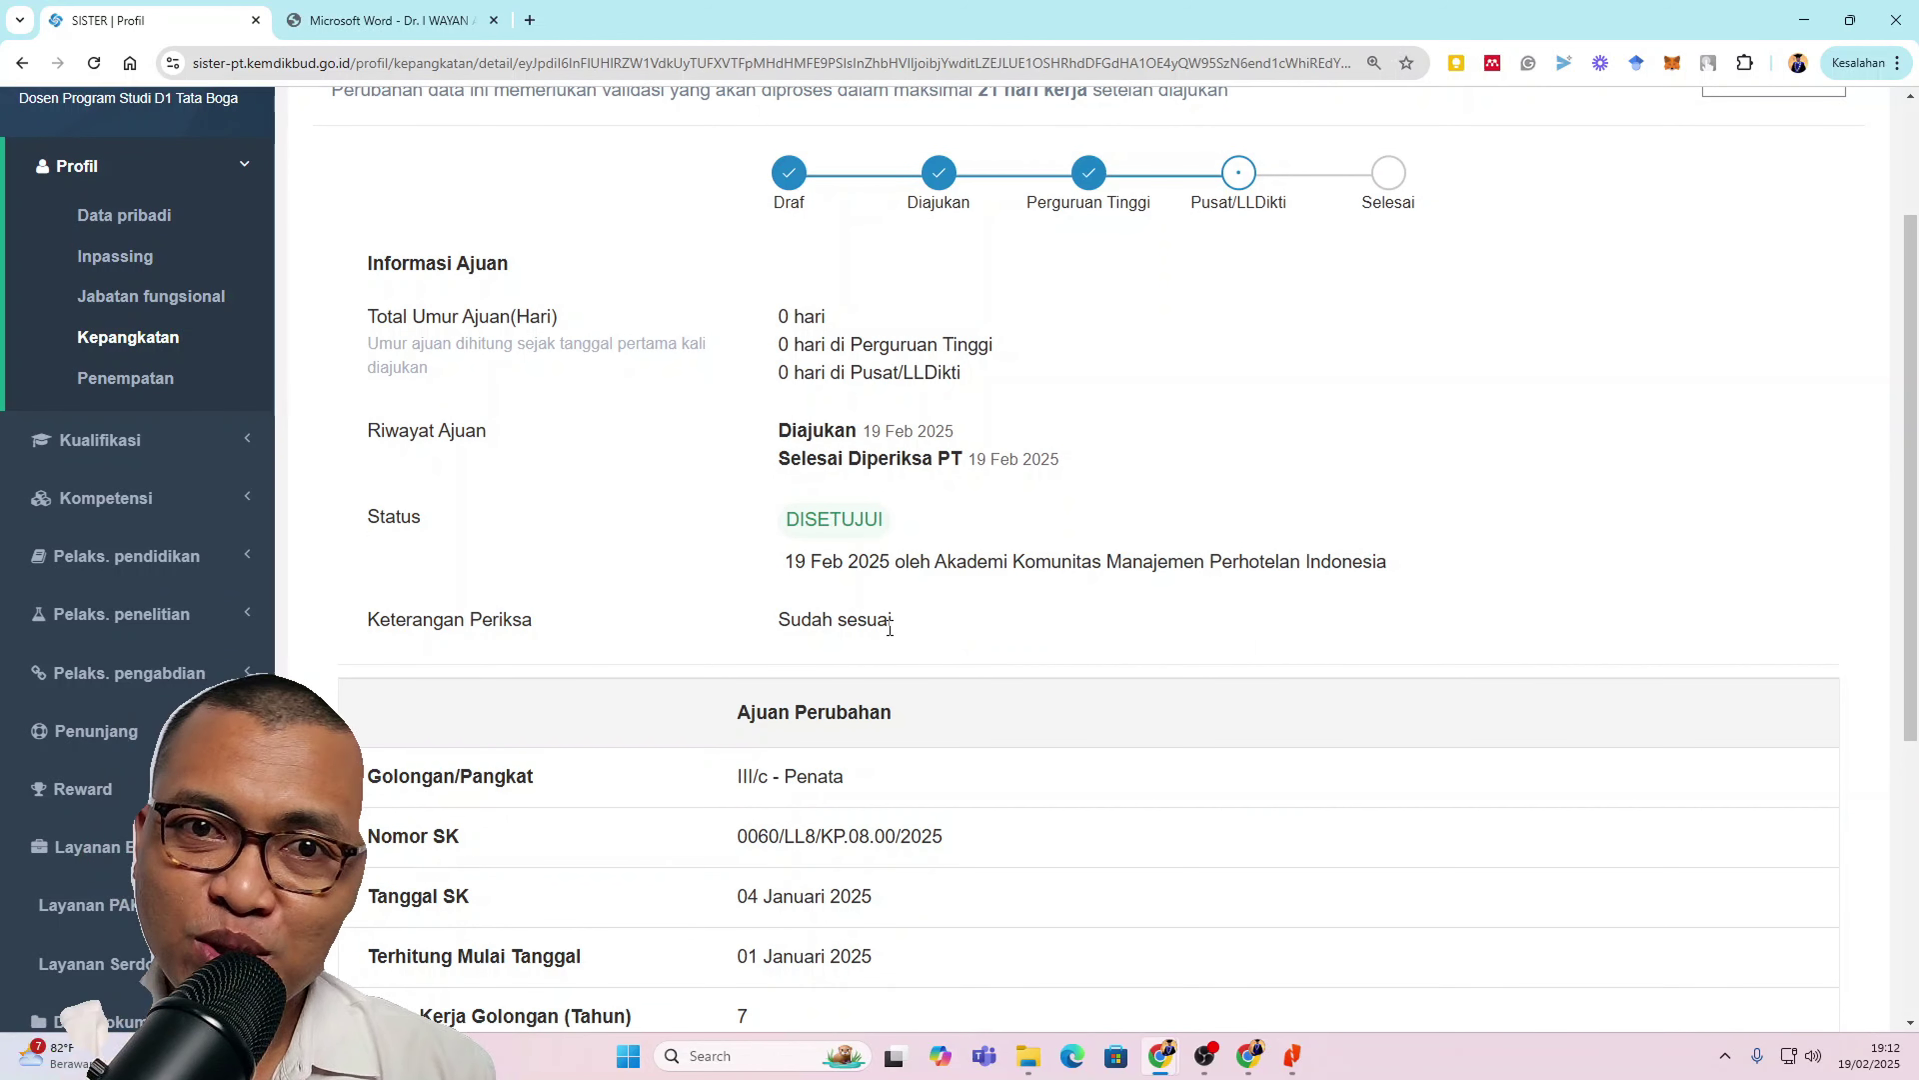
scroll(890, 618, "down", 3)
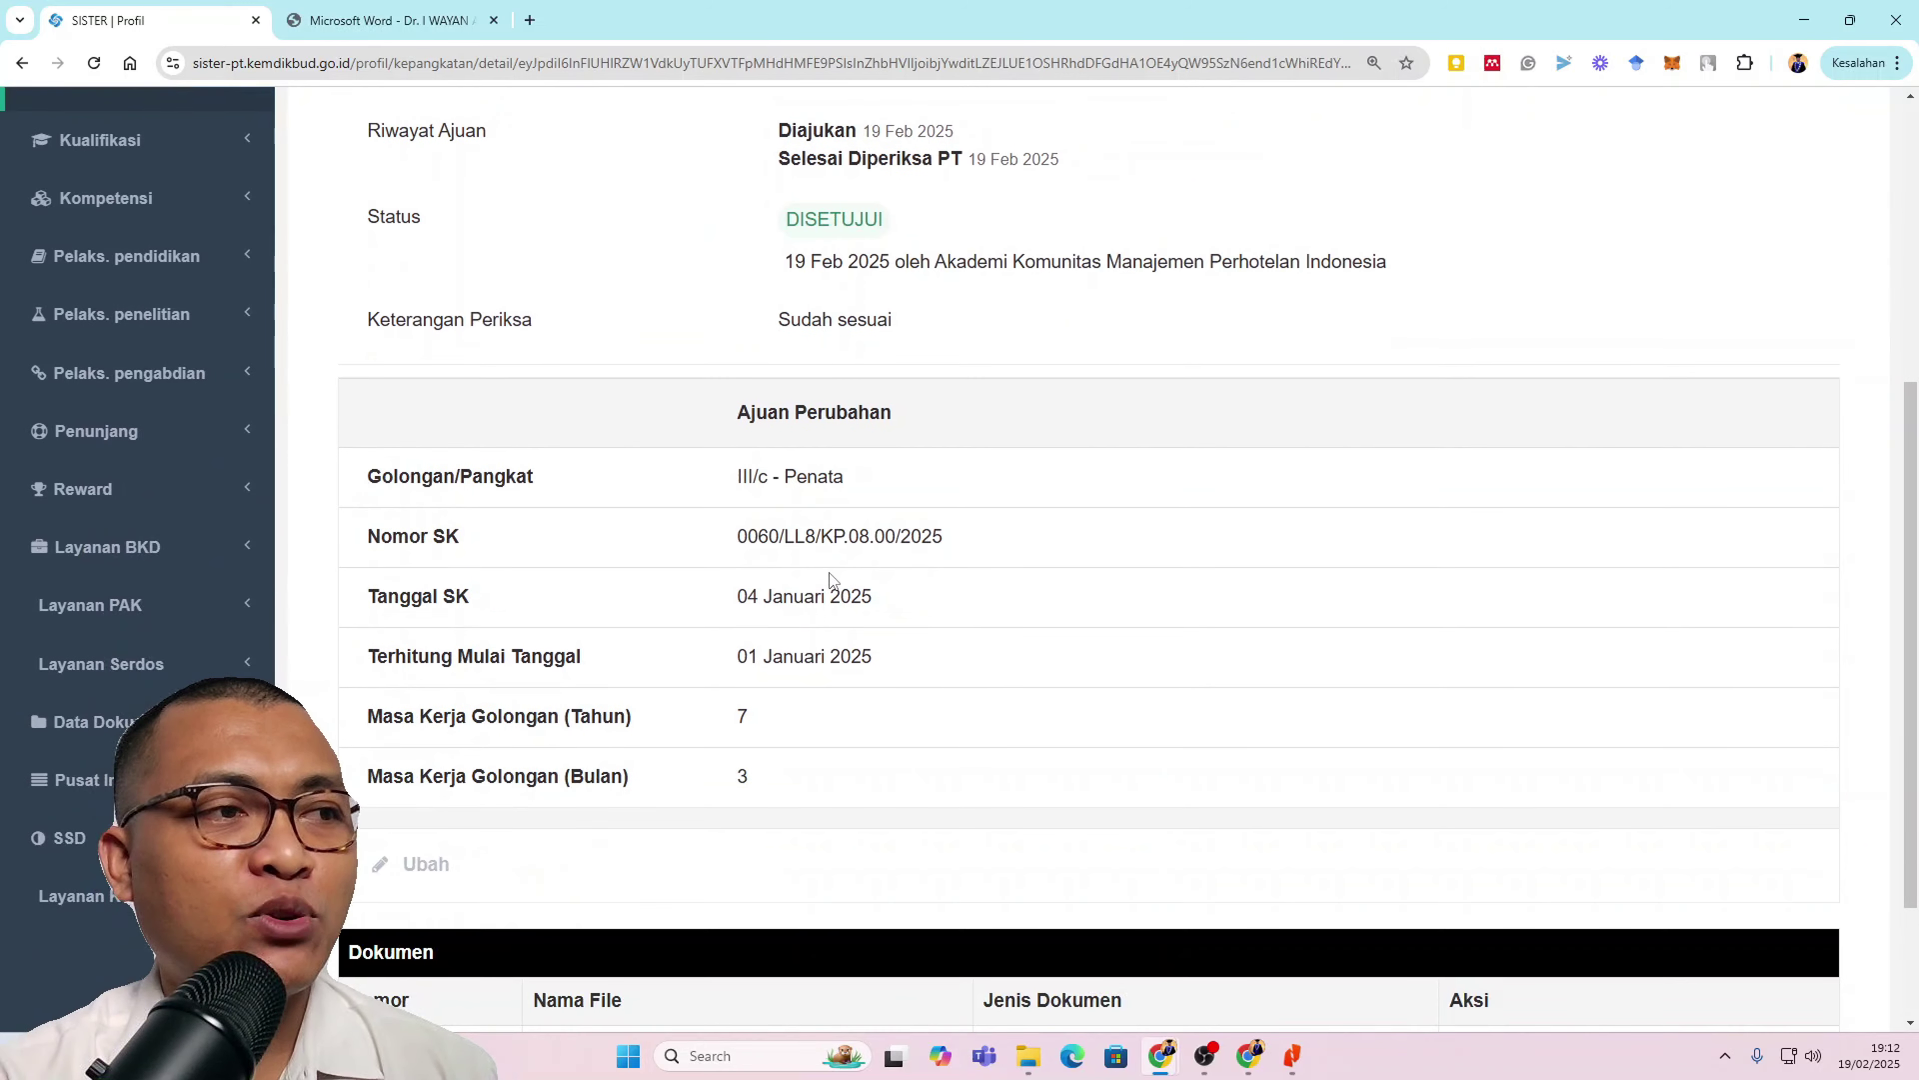
scroll(832, 581, "down", 2)
left_click(1525, 851)
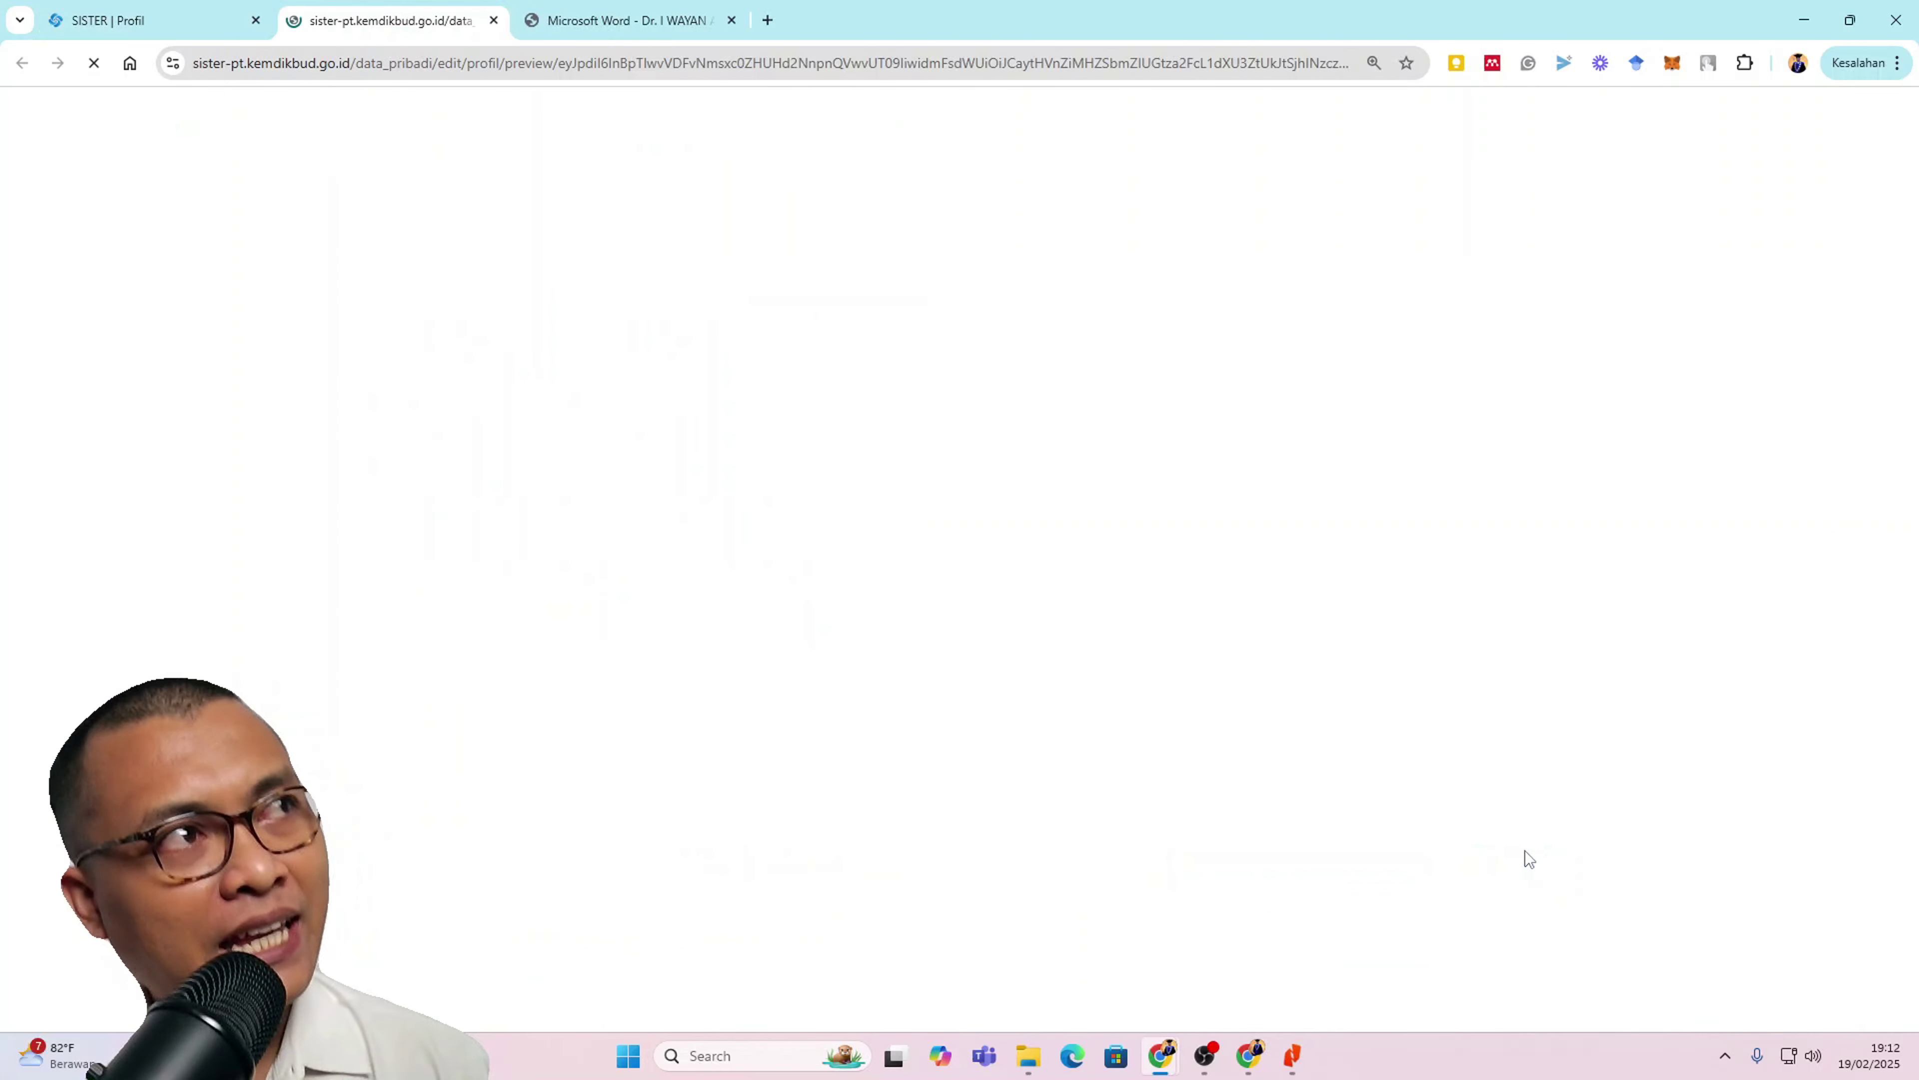
scroll(1322, 656, "down", 3)
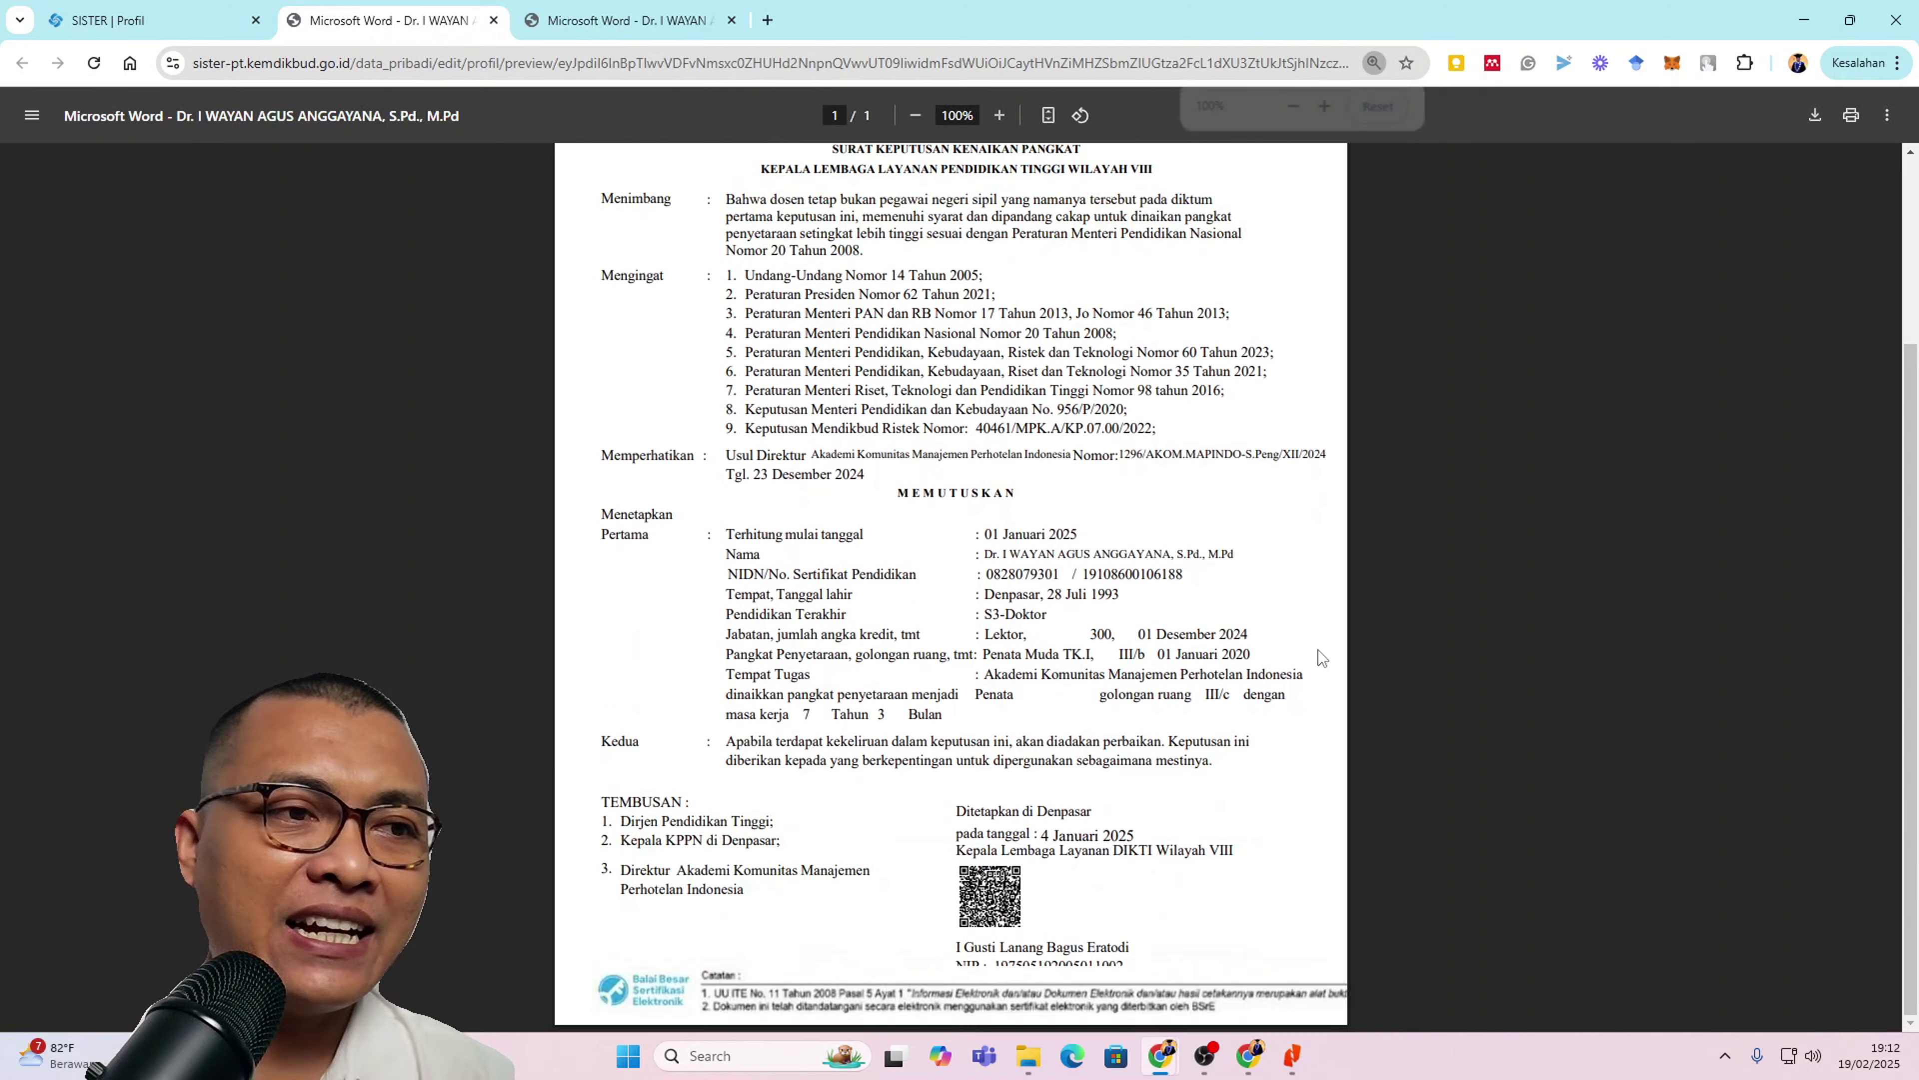
left_click(493, 21)
left_click(493, 21)
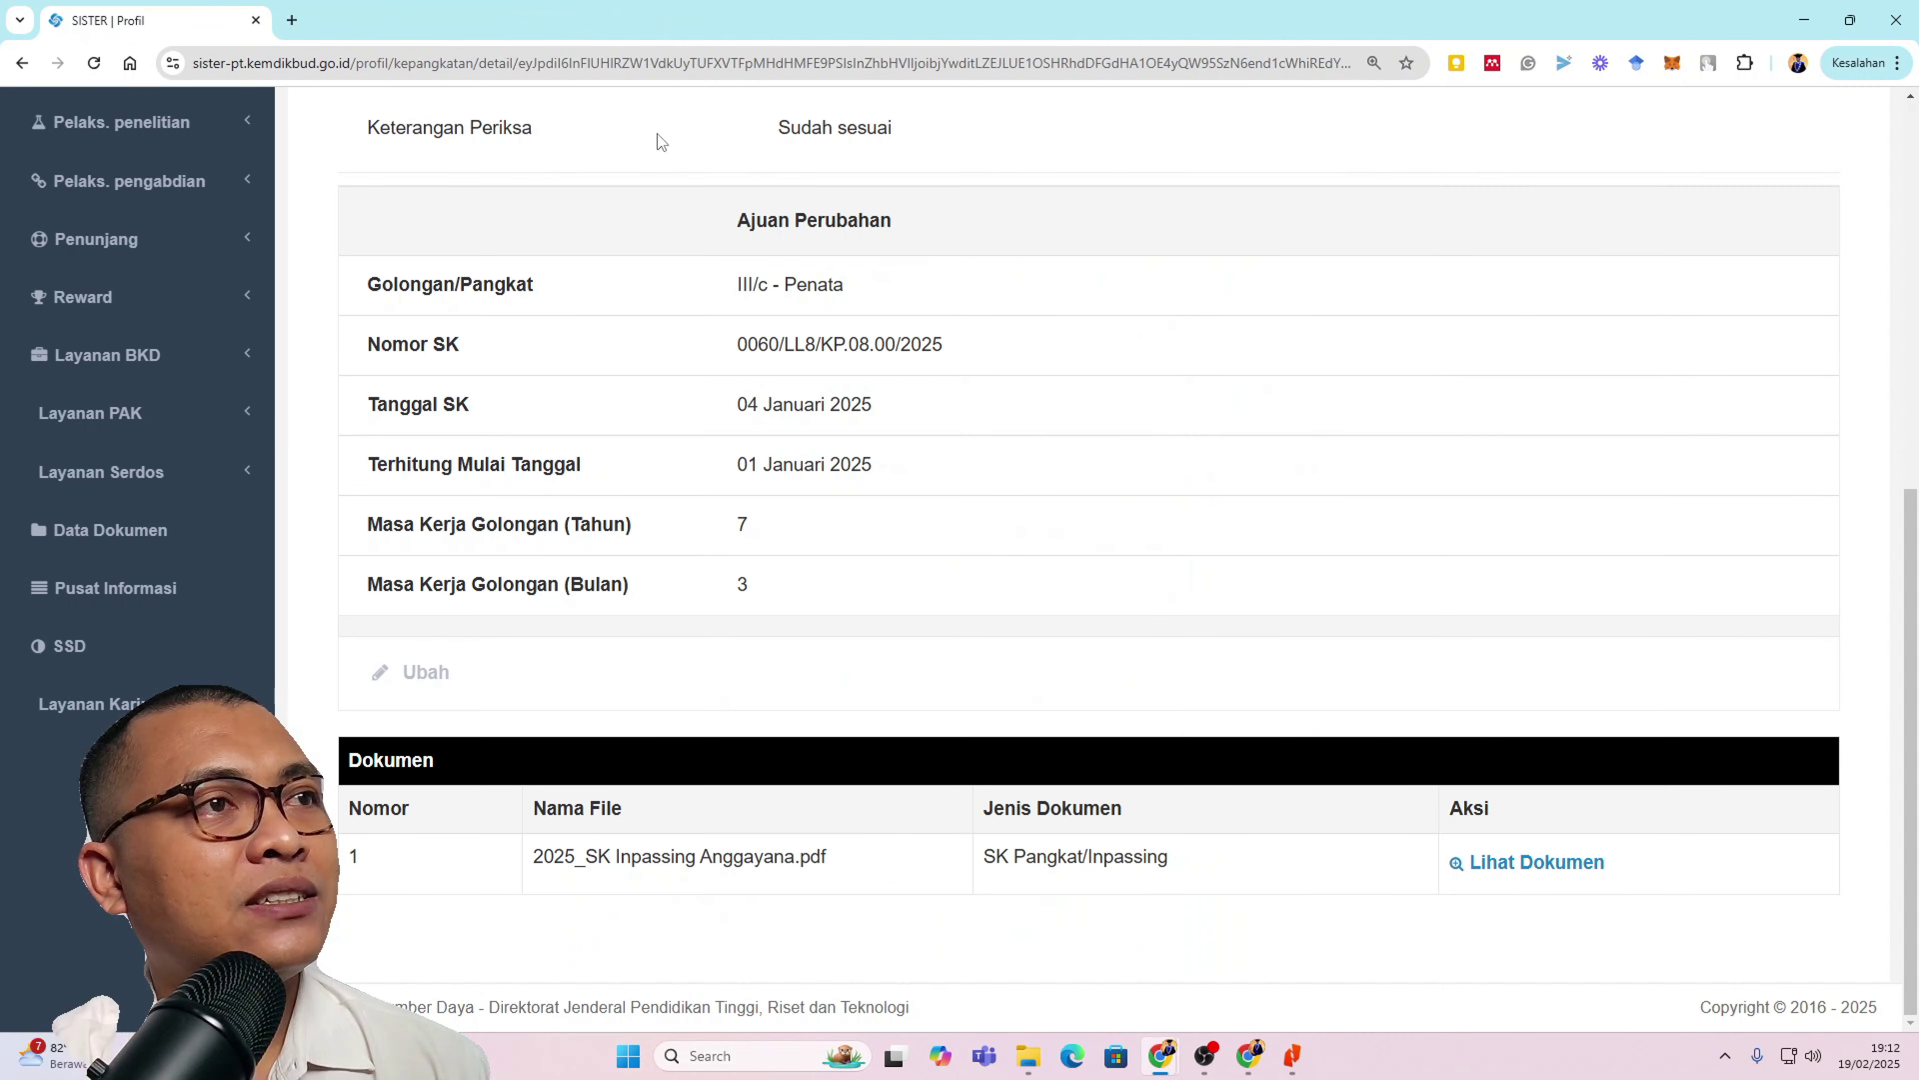
scroll(985, 409, "up", 10)
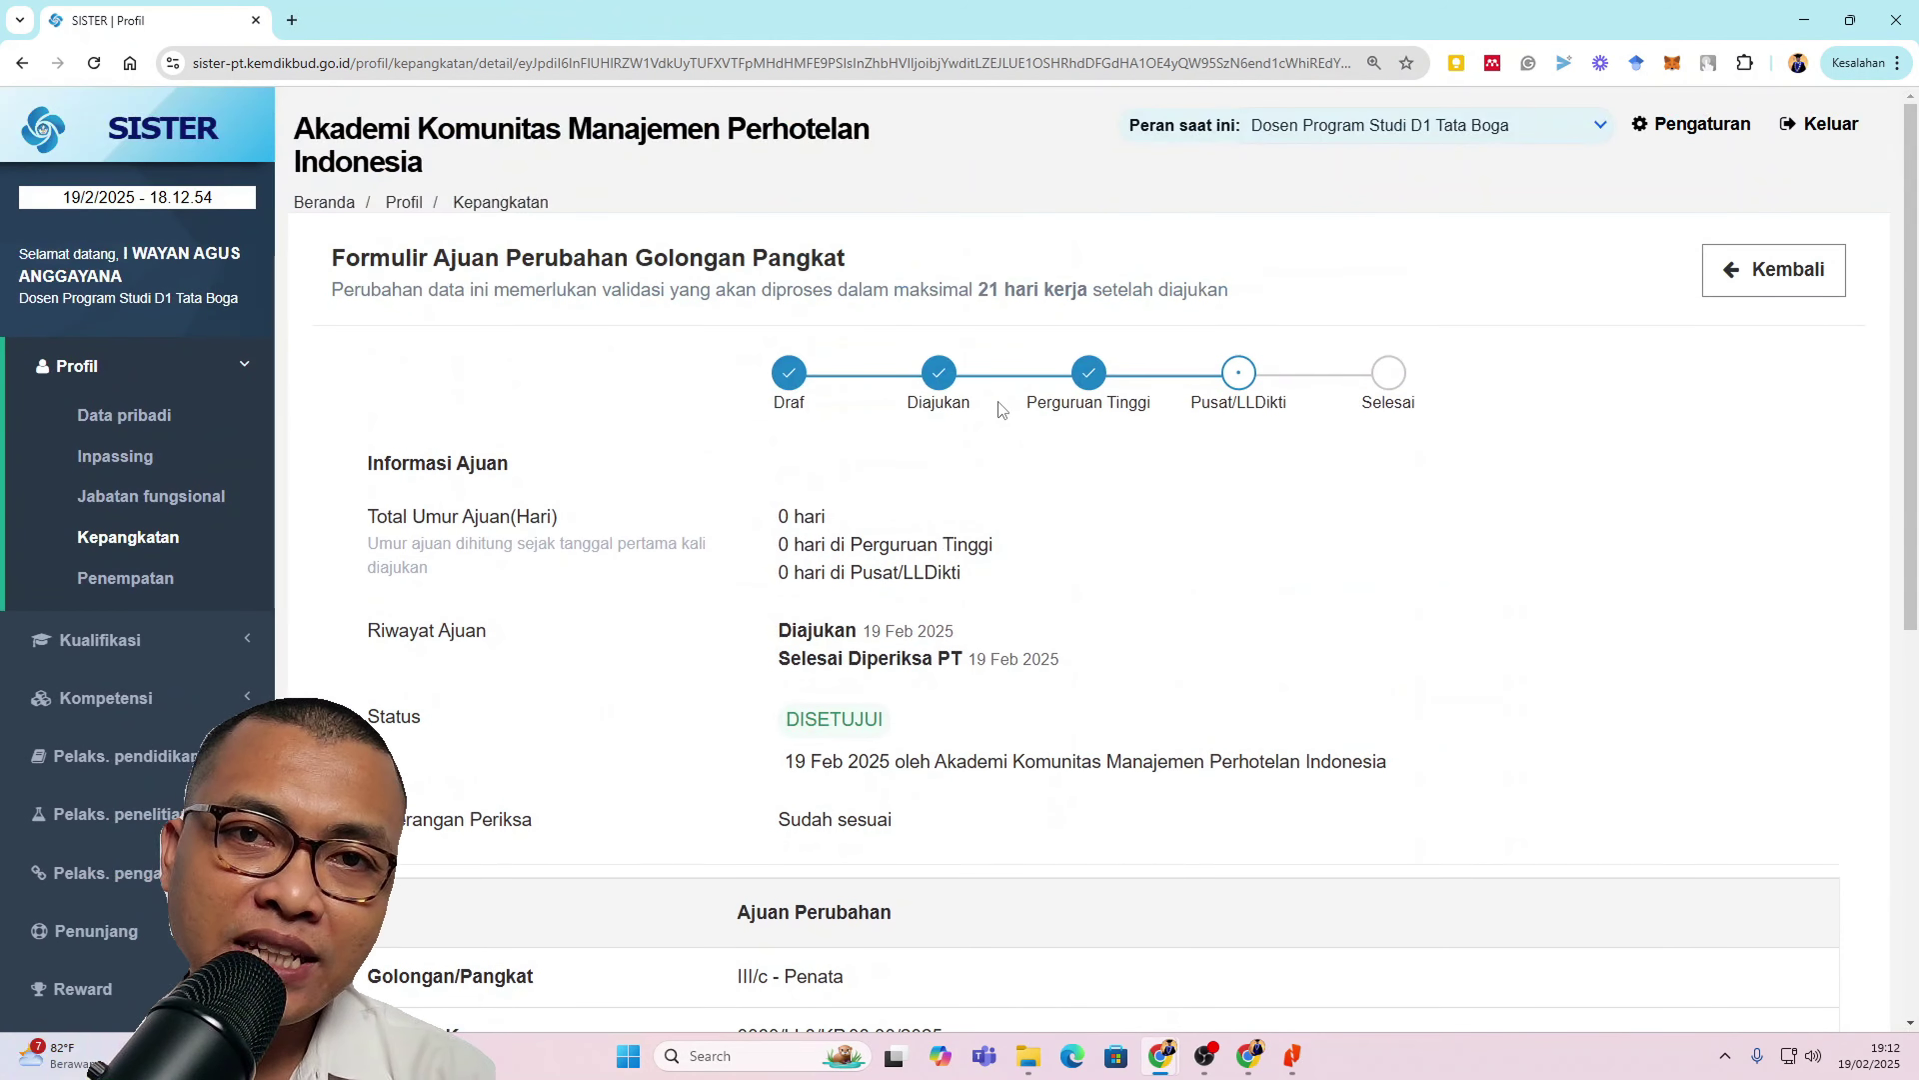